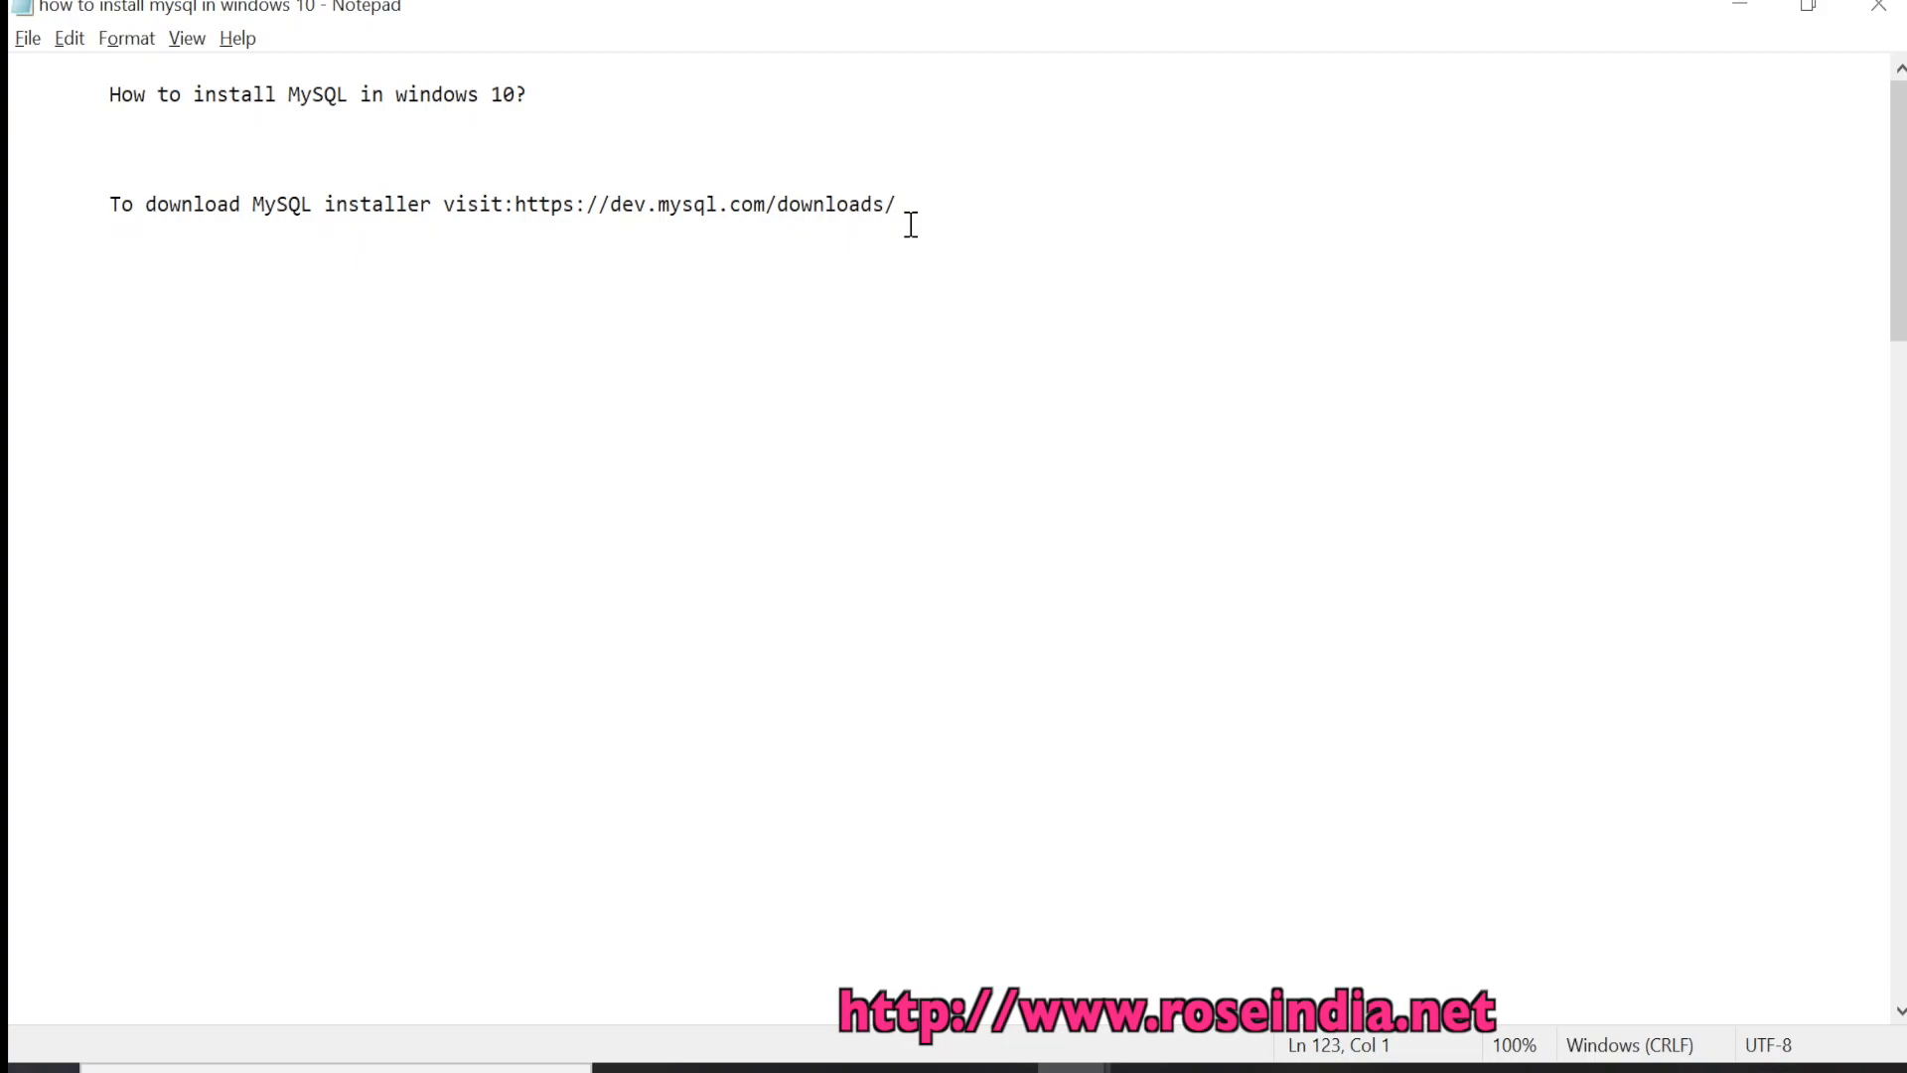
pyautogui.click(596, 226)
pyautogui.moveTo(897, 206); pyautogui.dragTo(520, 212)
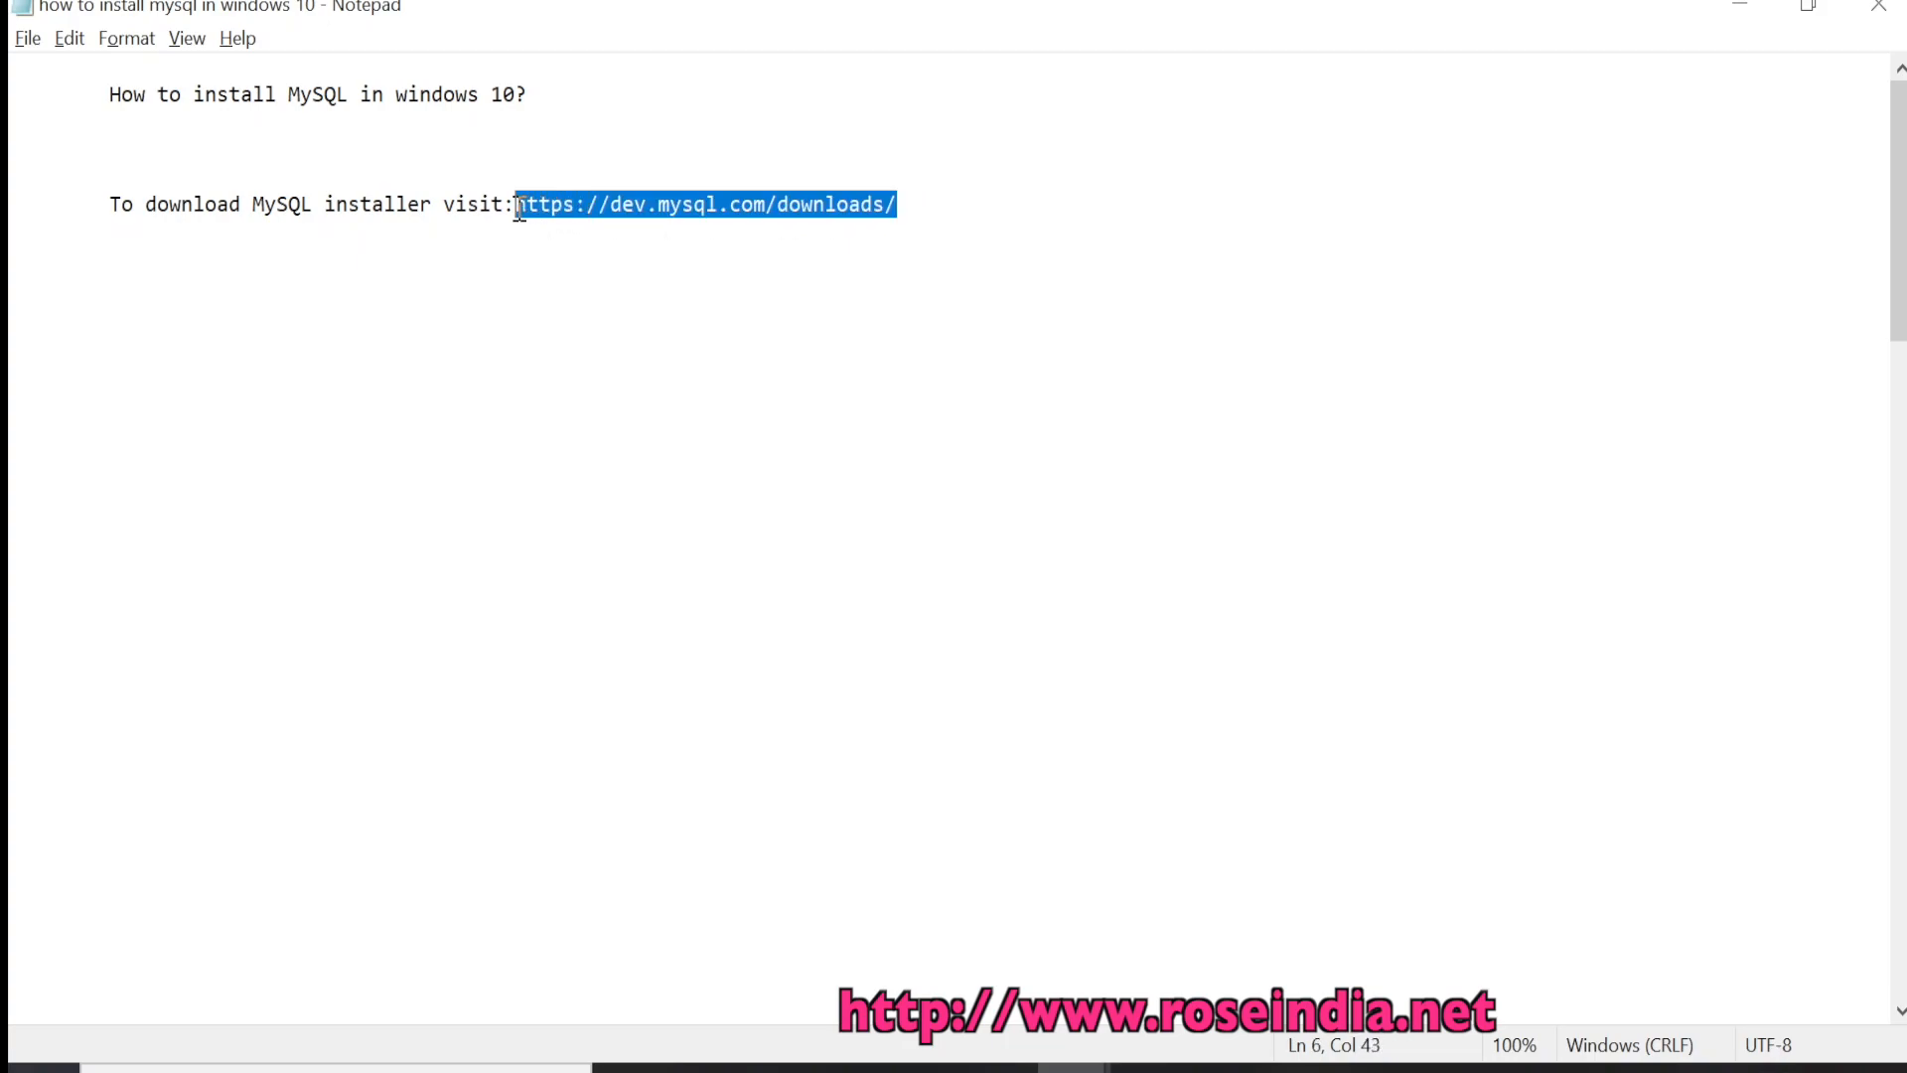
pyautogui.rightClick(528, 208)
pyautogui.click(596, 302)
pyautogui.click(1138, 337)
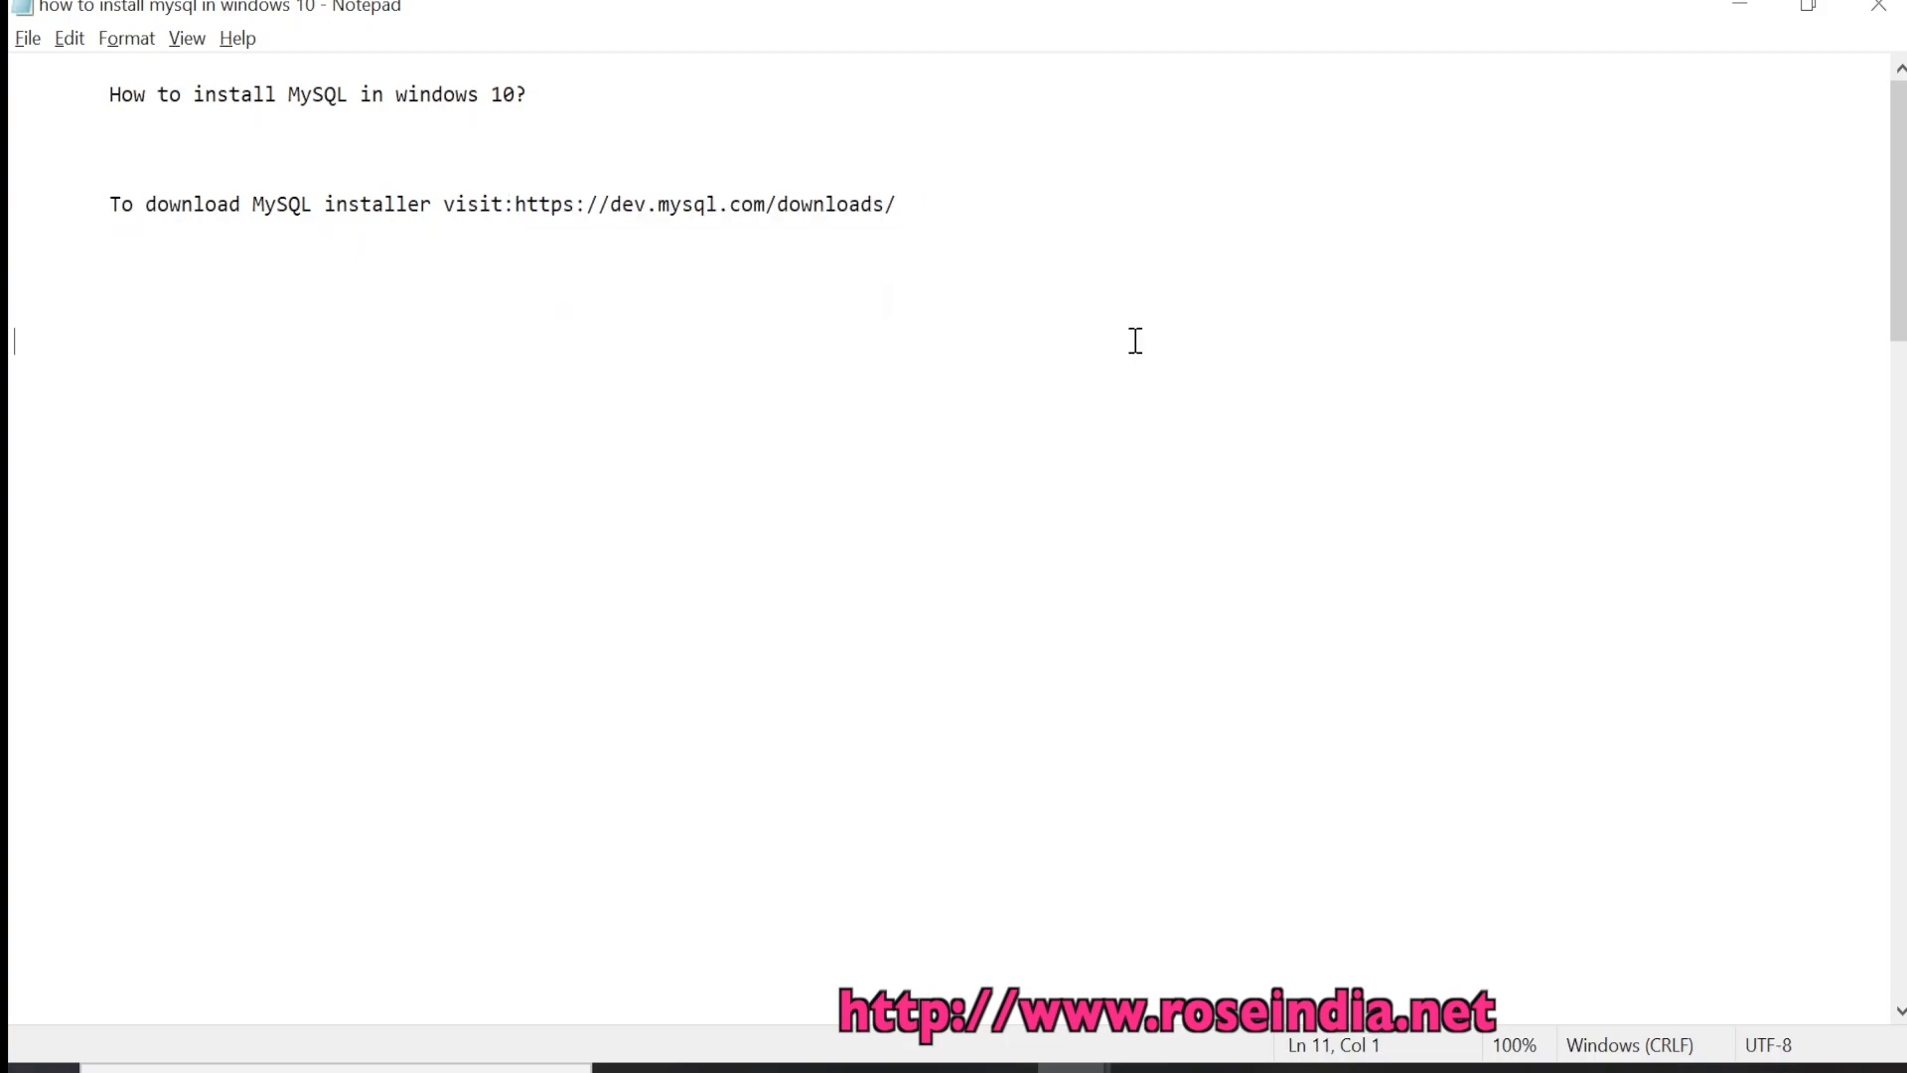
pyautogui.moveTo(1145, 1066)
pyautogui.click(1311, 944)
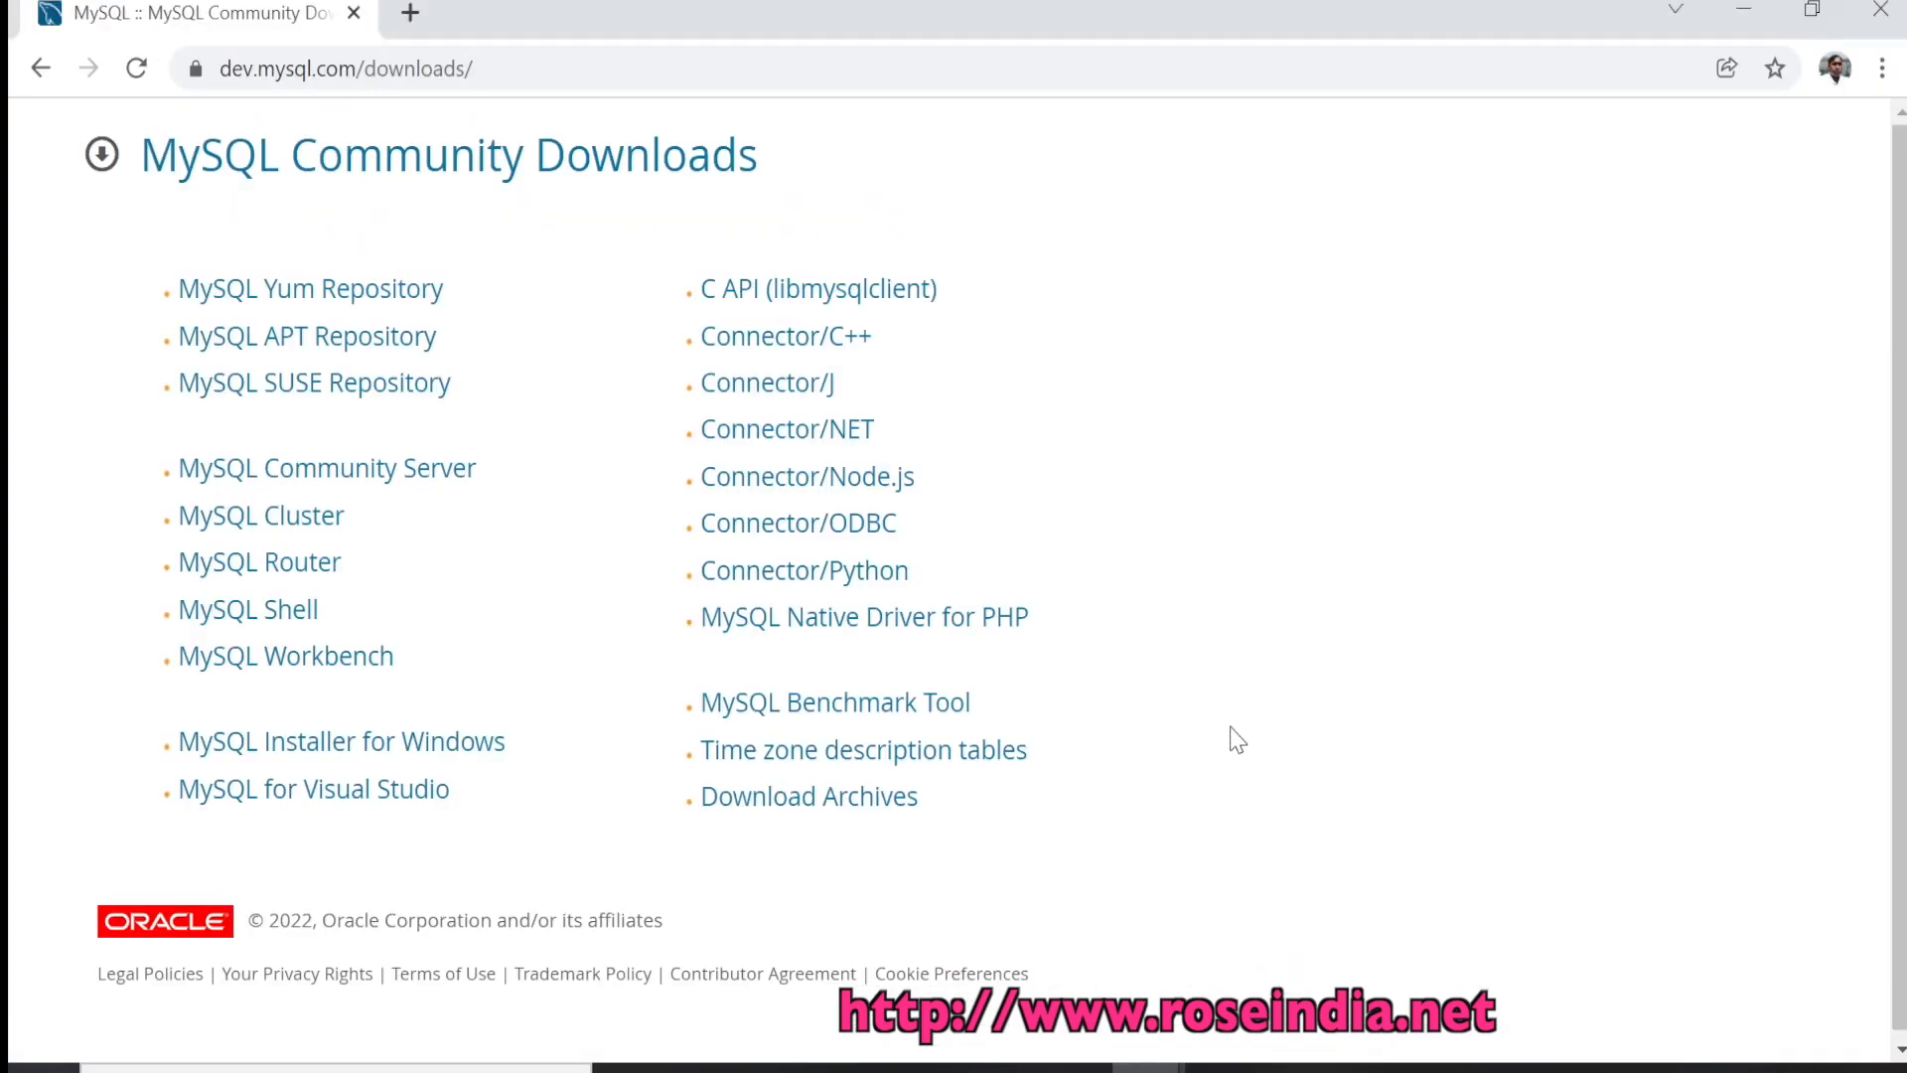
pyautogui.click(540, 59)
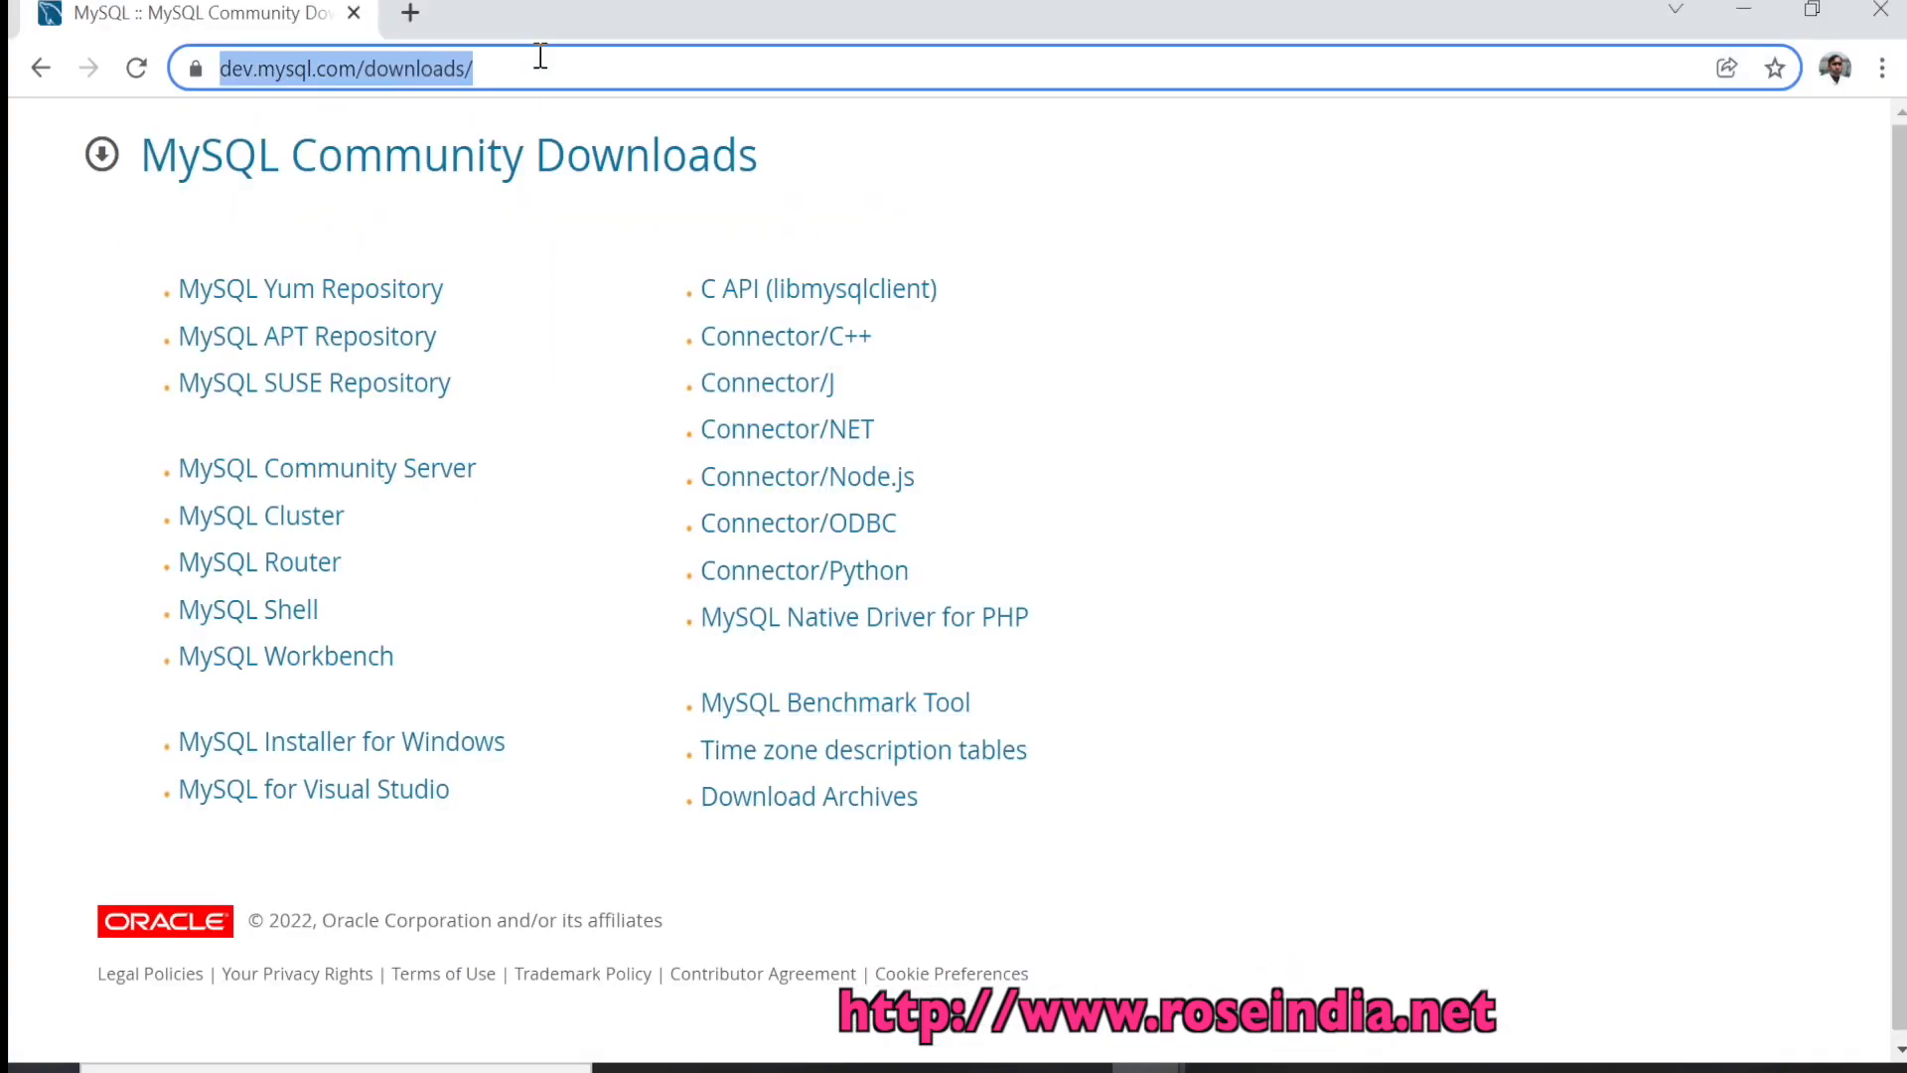
pyautogui.click(541, 57)
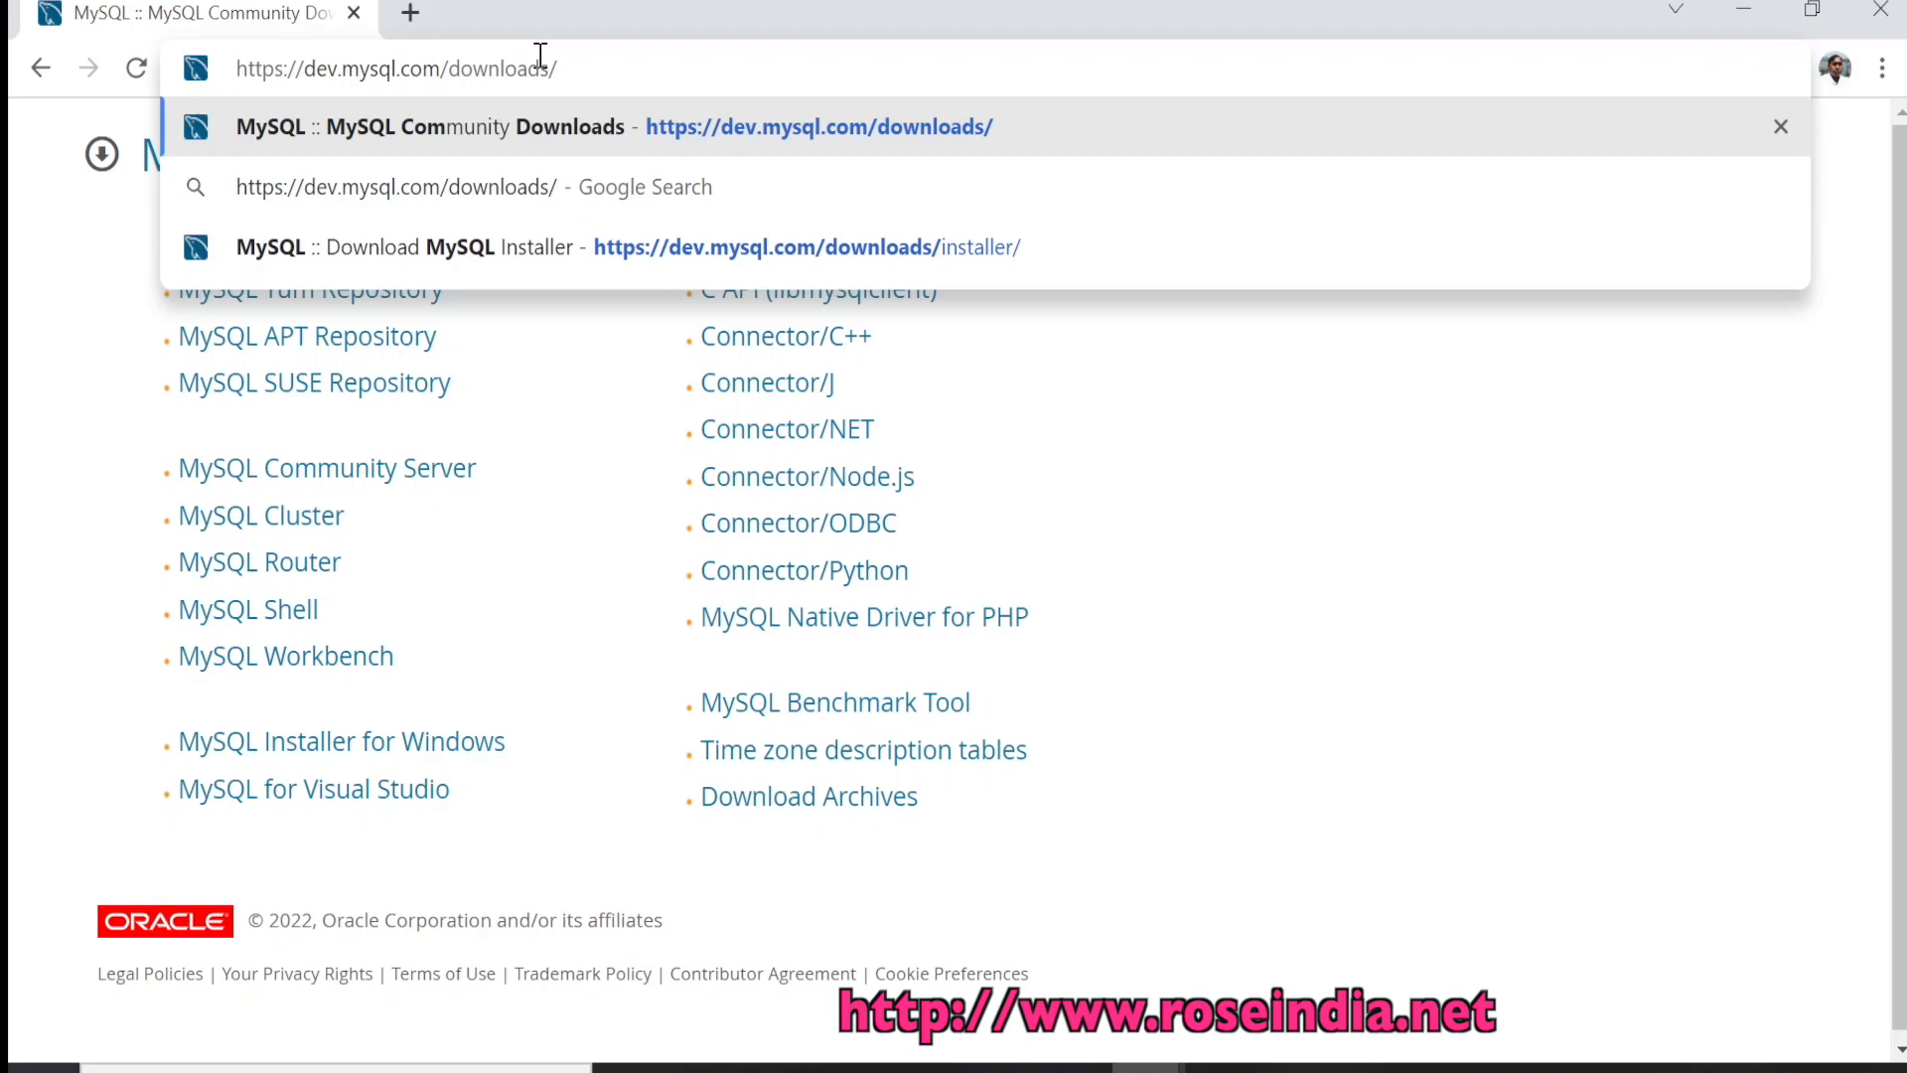
pyautogui.press('Return')
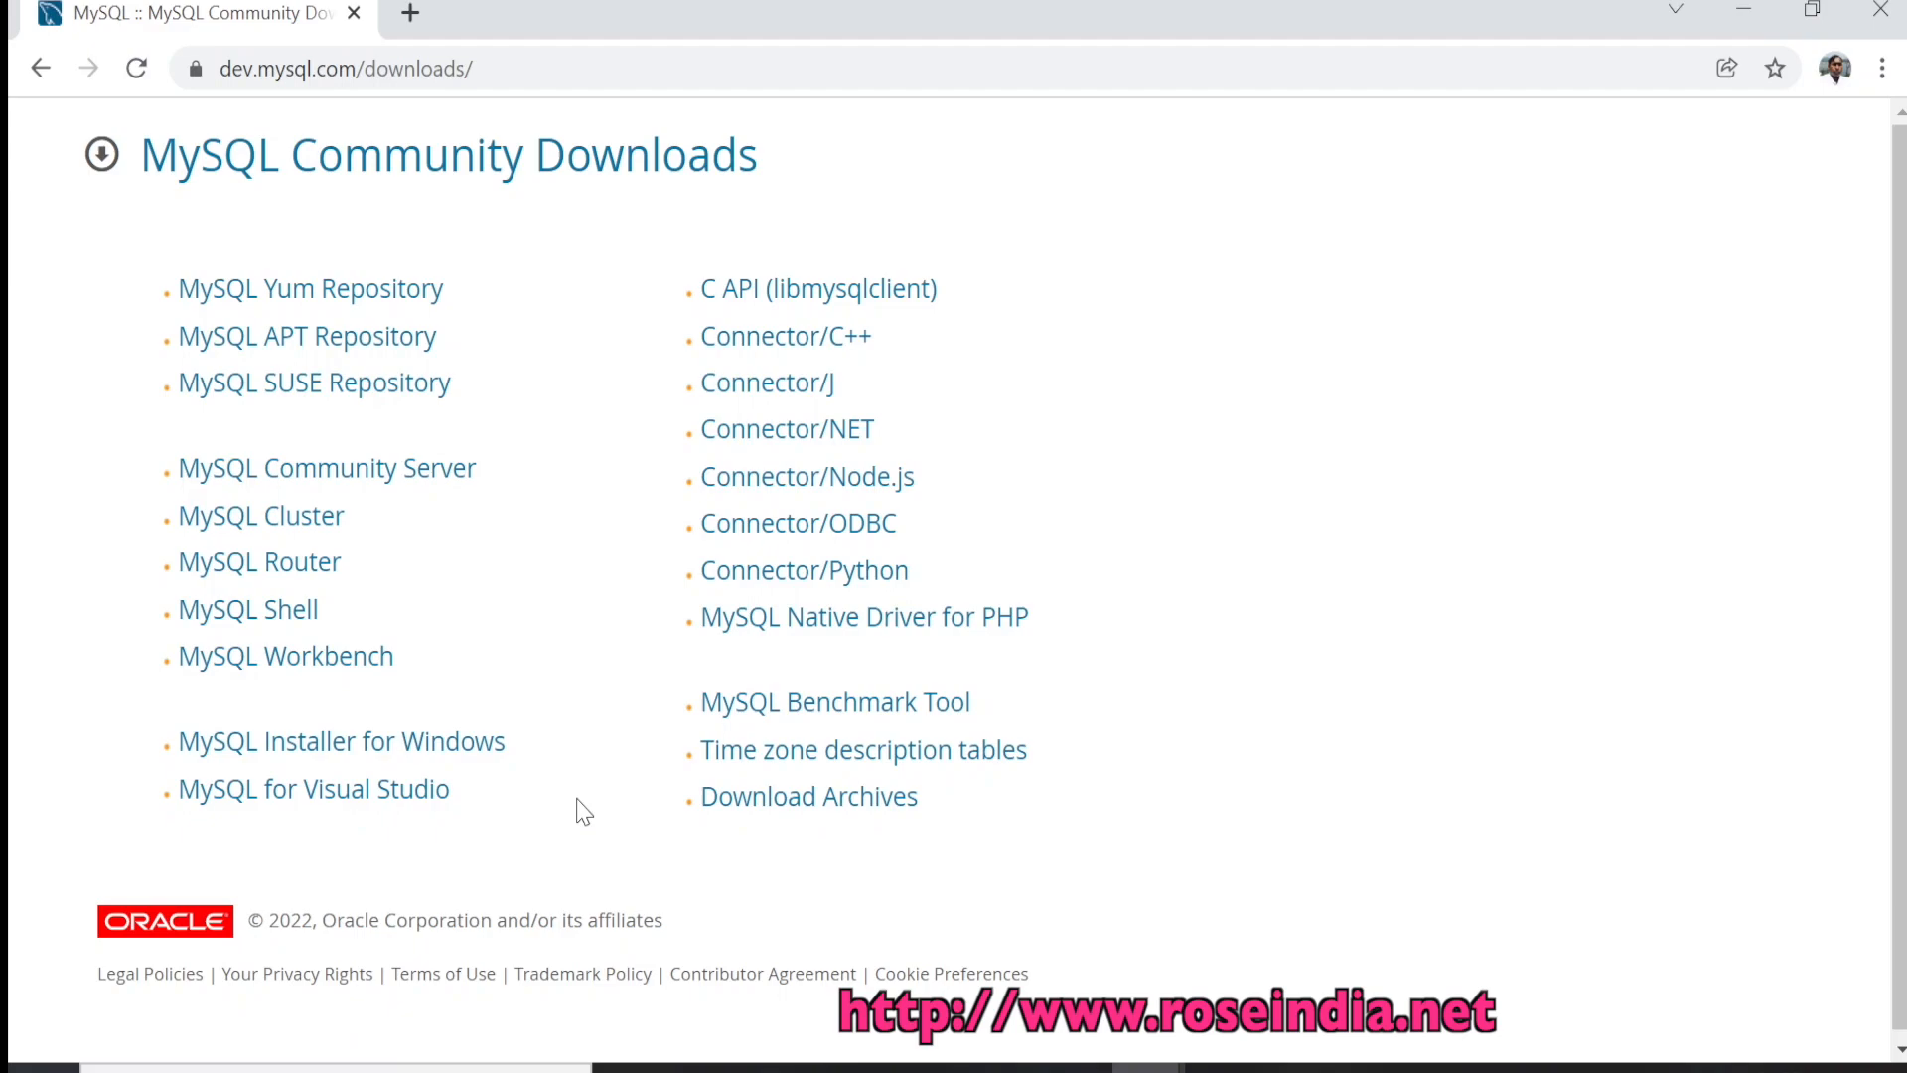
pyautogui.click(425, 747)
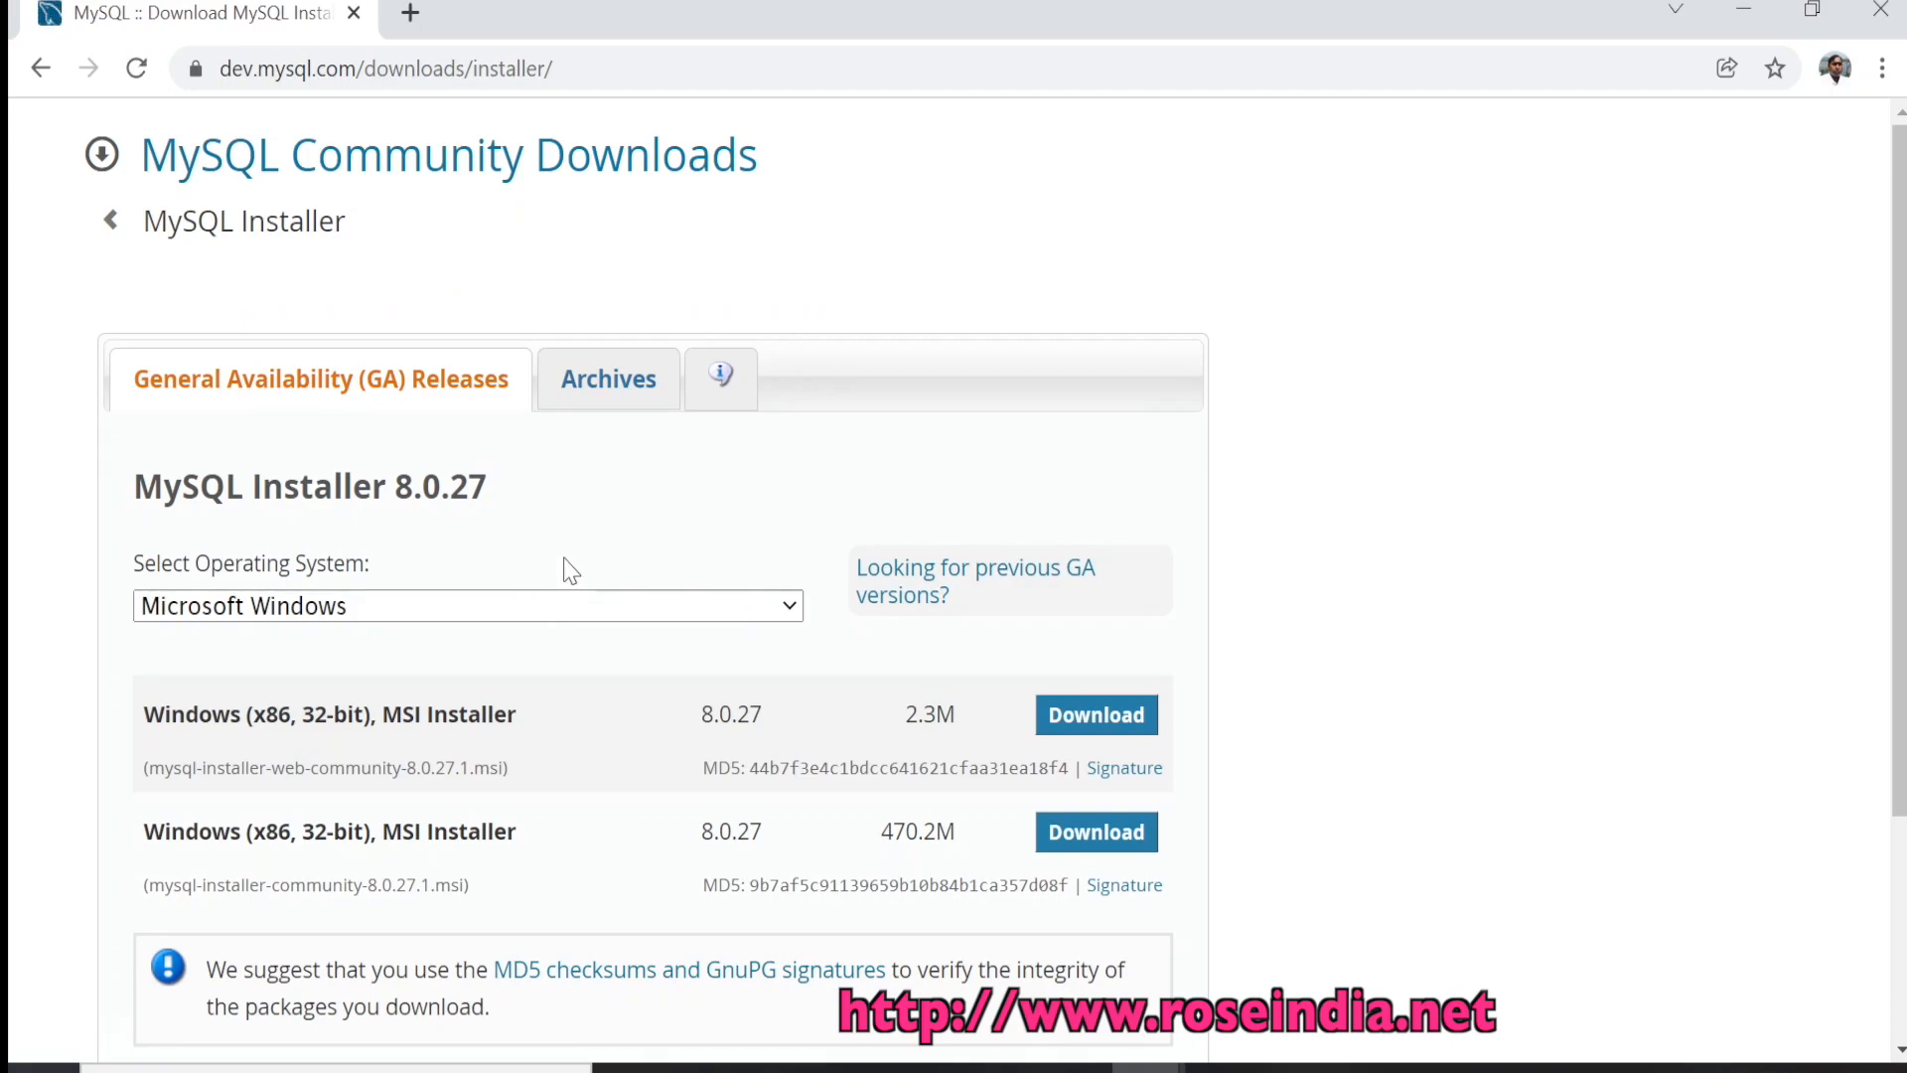
# Compare the 2.3M web installer with the MSI installer listed in the second row
pyautogui.scroll(-2, 574, 571)
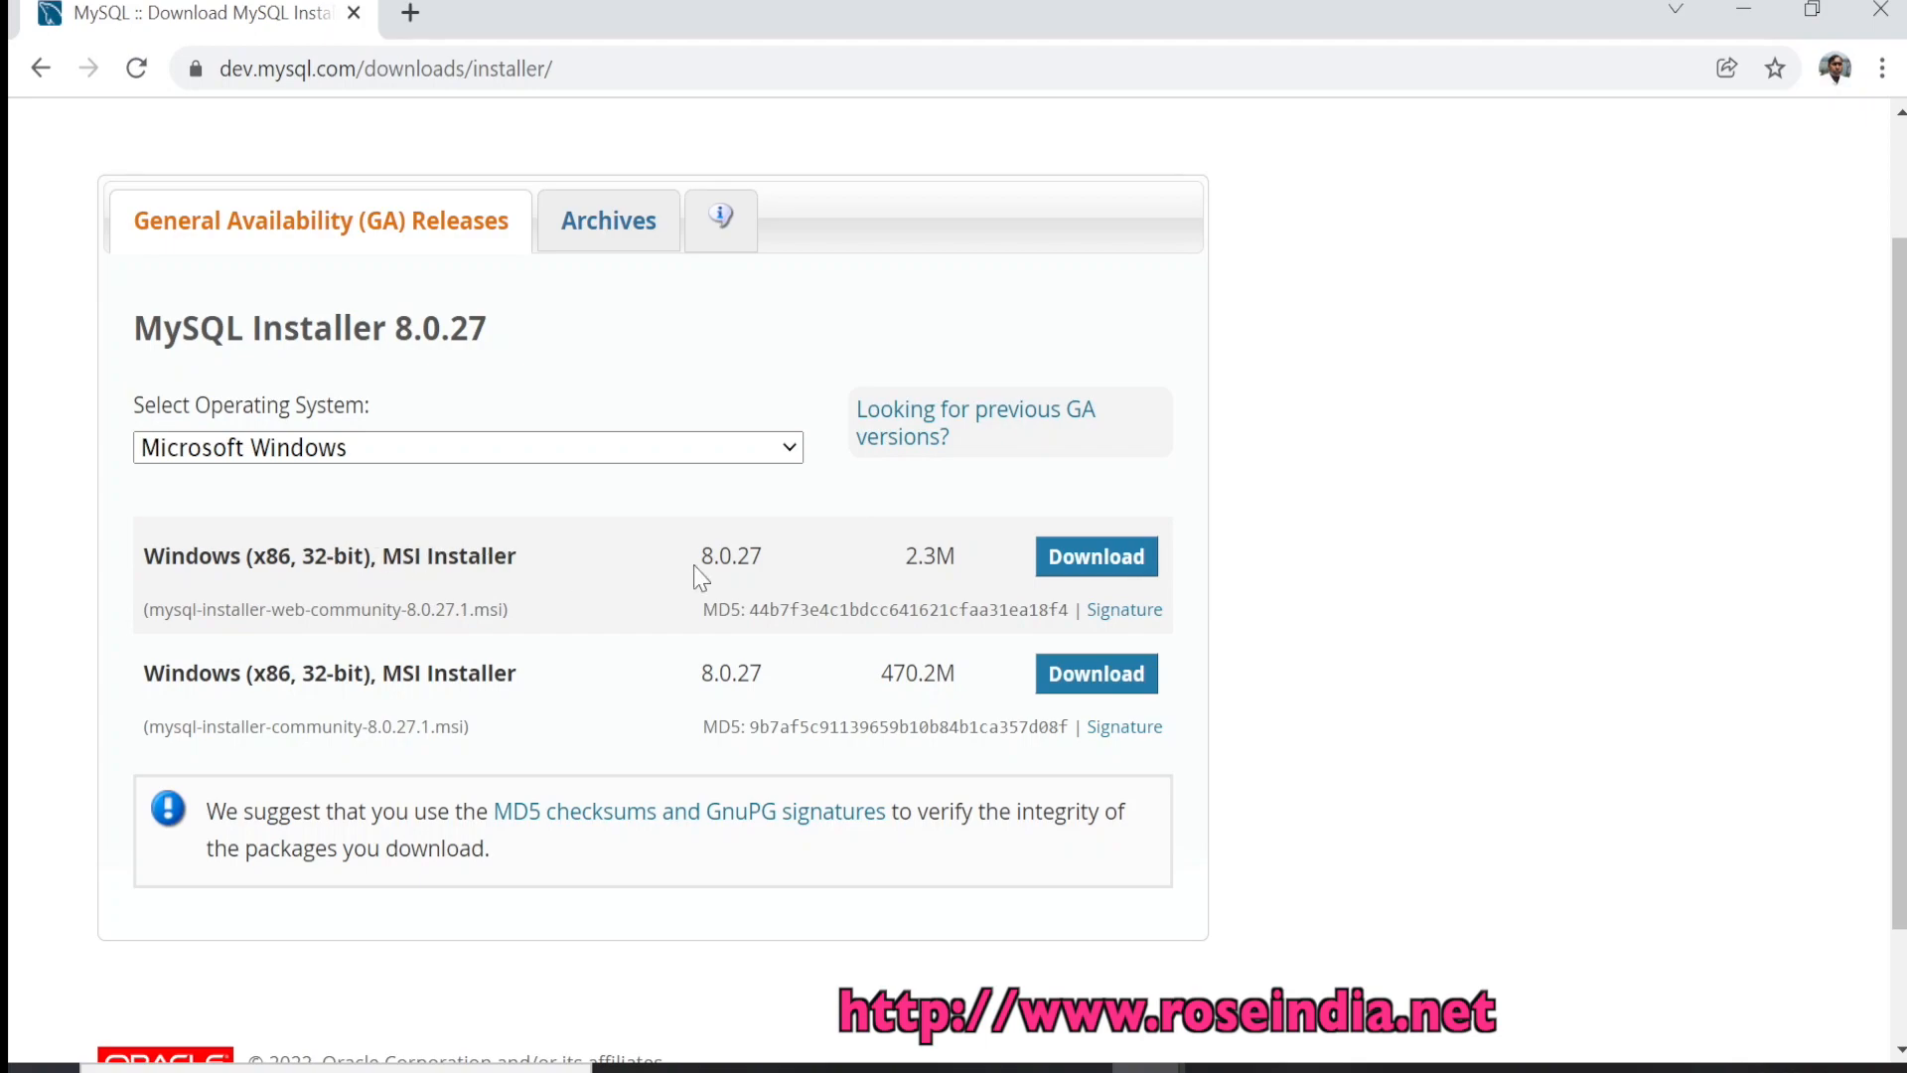
pyautogui.moveTo(905, 555)
pyautogui.mouseDown()
pyautogui.moveTo(978, 564)
pyautogui.moveTo(906, 571)
pyautogui.mouseUp()
pyautogui.click(960, 564)
pyautogui.click(875, 557)
pyautogui.moveTo(374, 673); pyautogui.dragTo(519, 676)
pyautogui.click(588, 703)
# Pick the 470.2M full MSI installer row and request its download
pyautogui.moveTo(881, 673); pyautogui.dragTo(970, 672)
pyautogui.click(971, 686)
pyautogui.moveTo(965, 686); pyautogui.dragTo(139, 683)
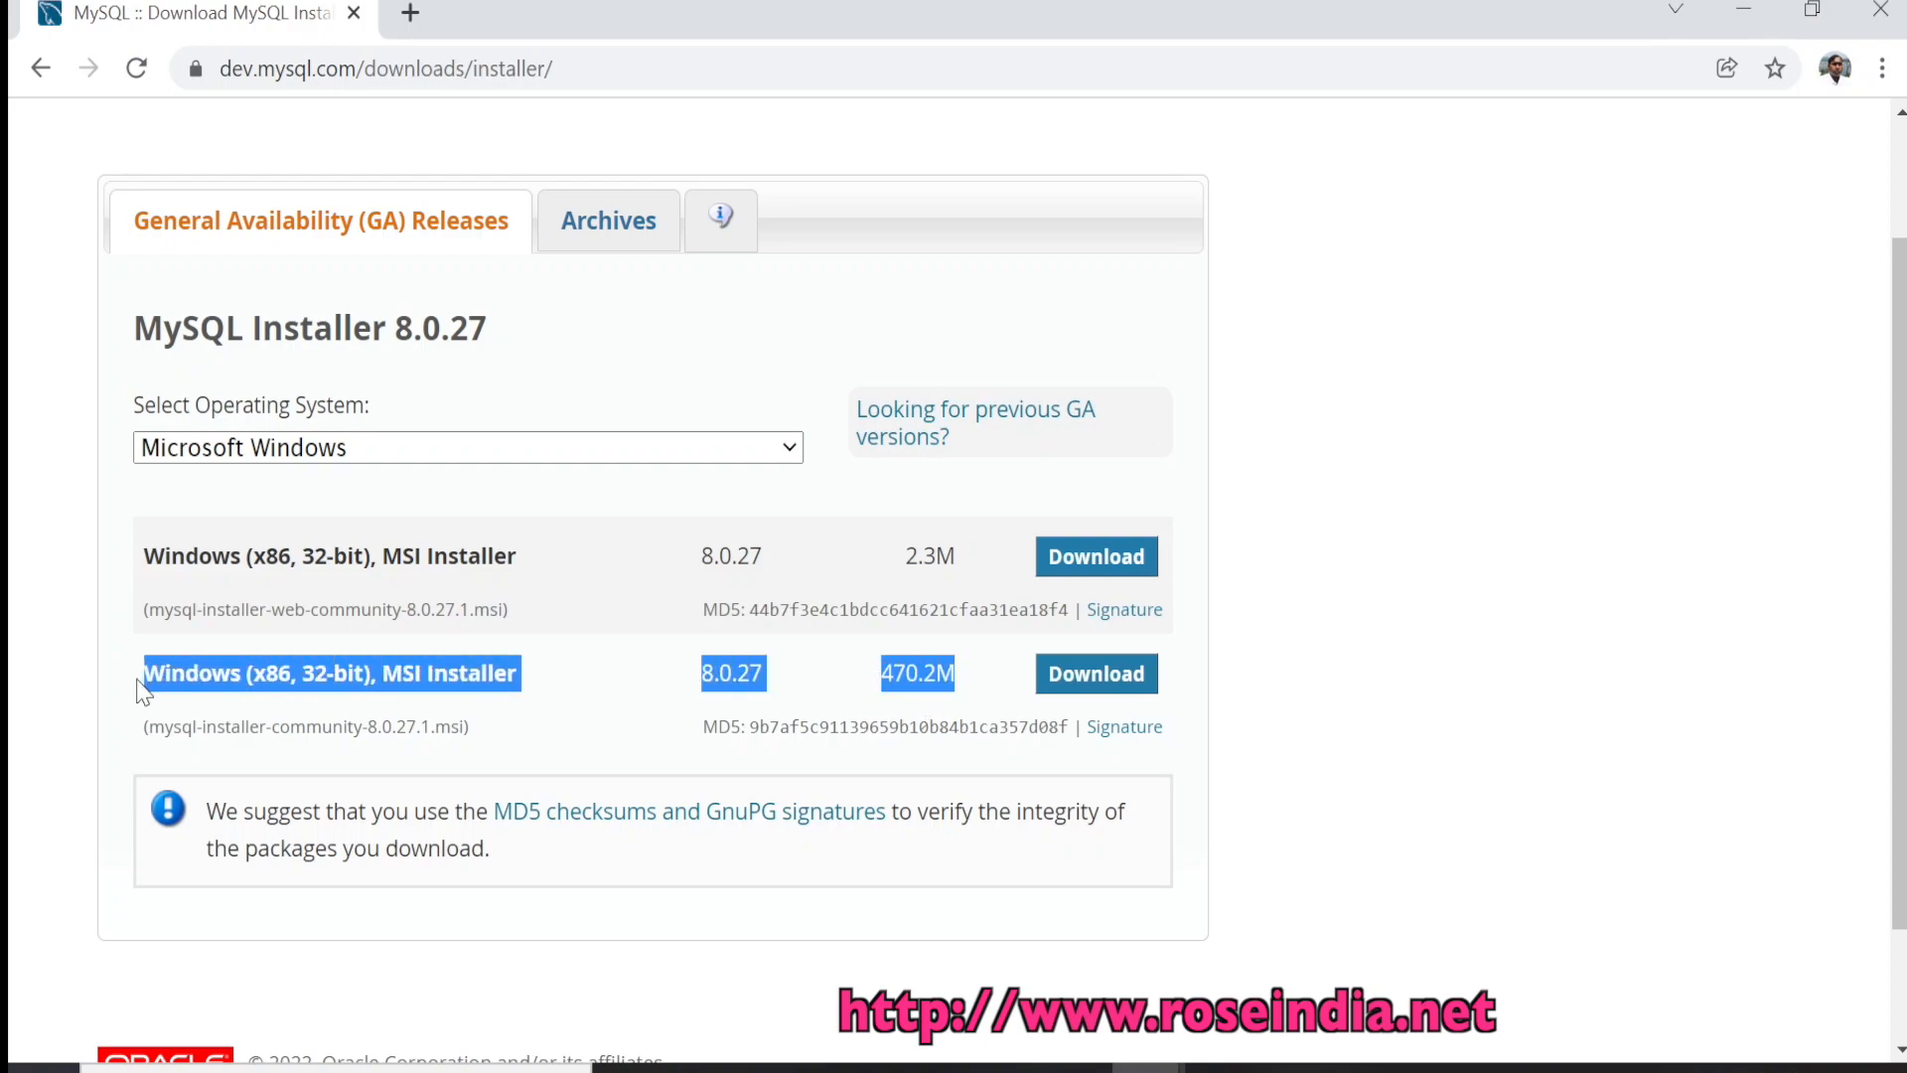
pyautogui.click(525, 708)
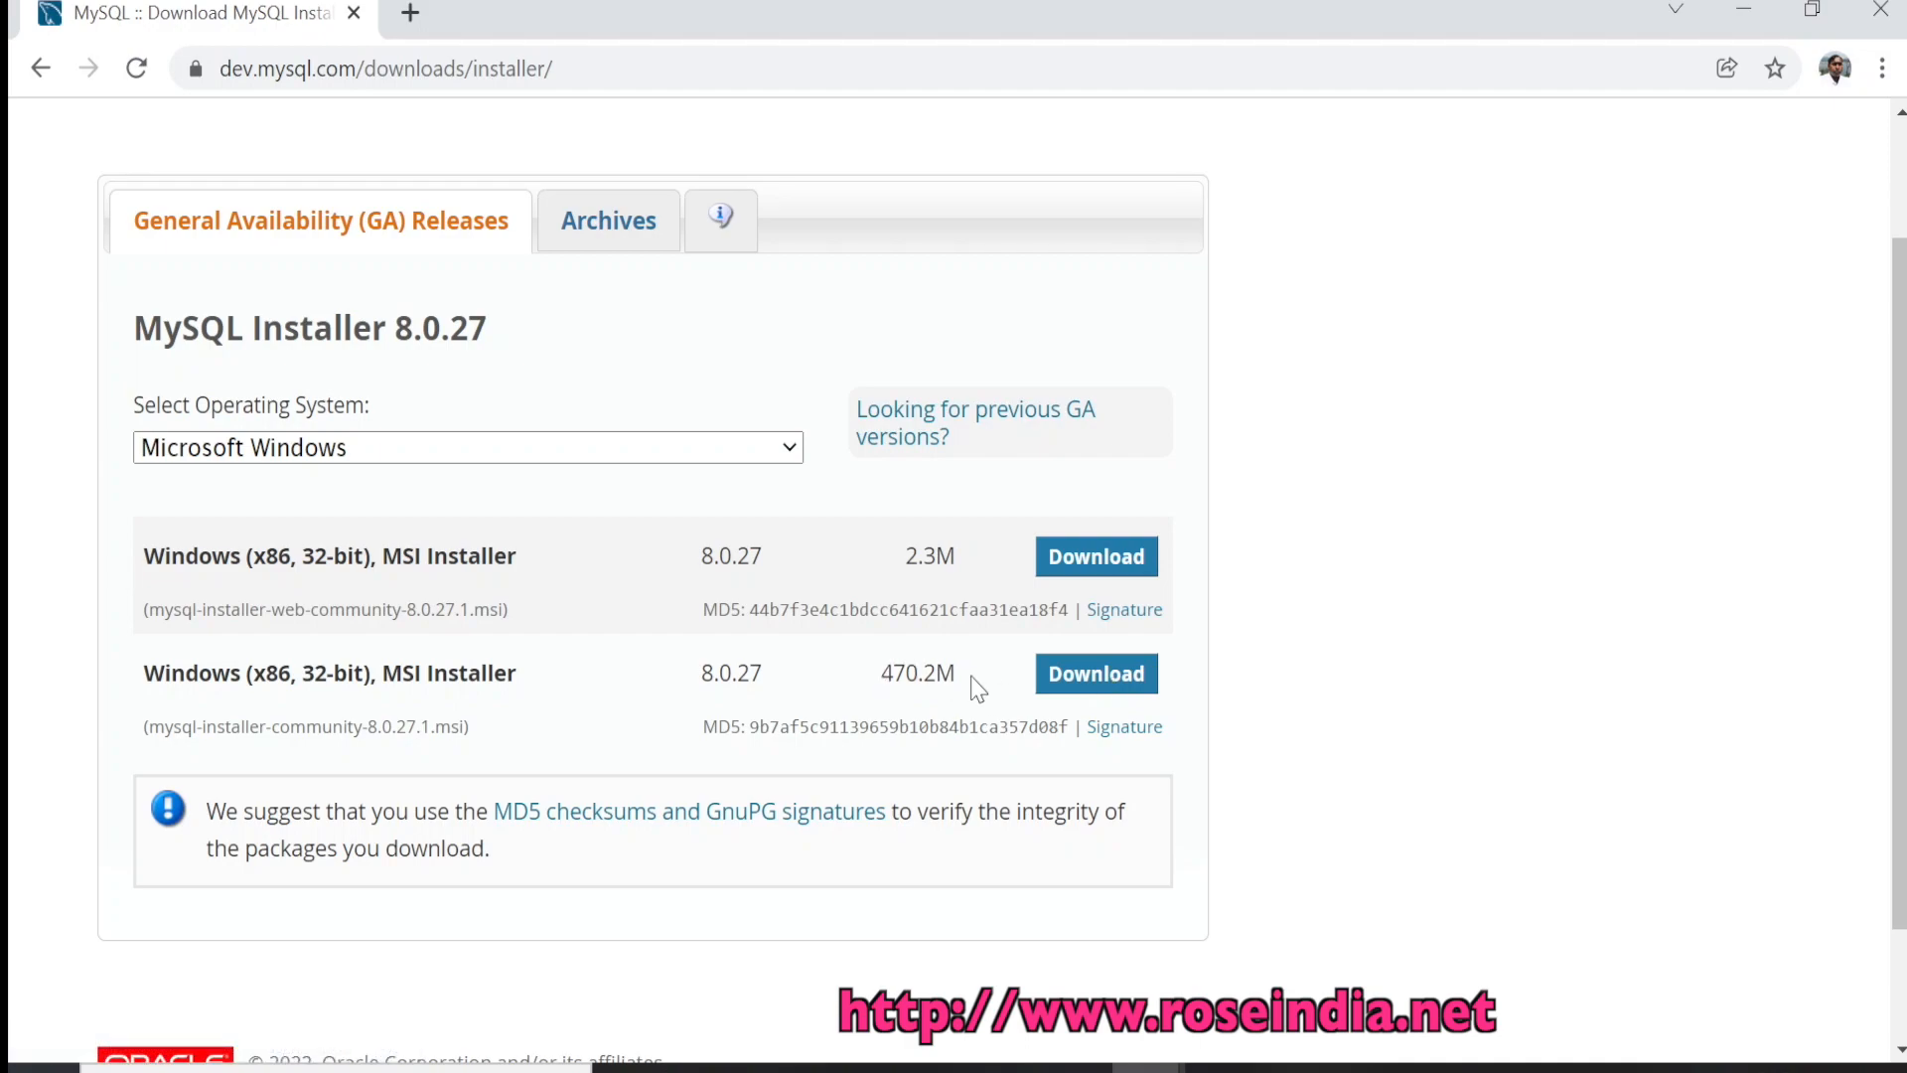
pyautogui.moveTo(385, 672); pyautogui.dragTo(612, 683)
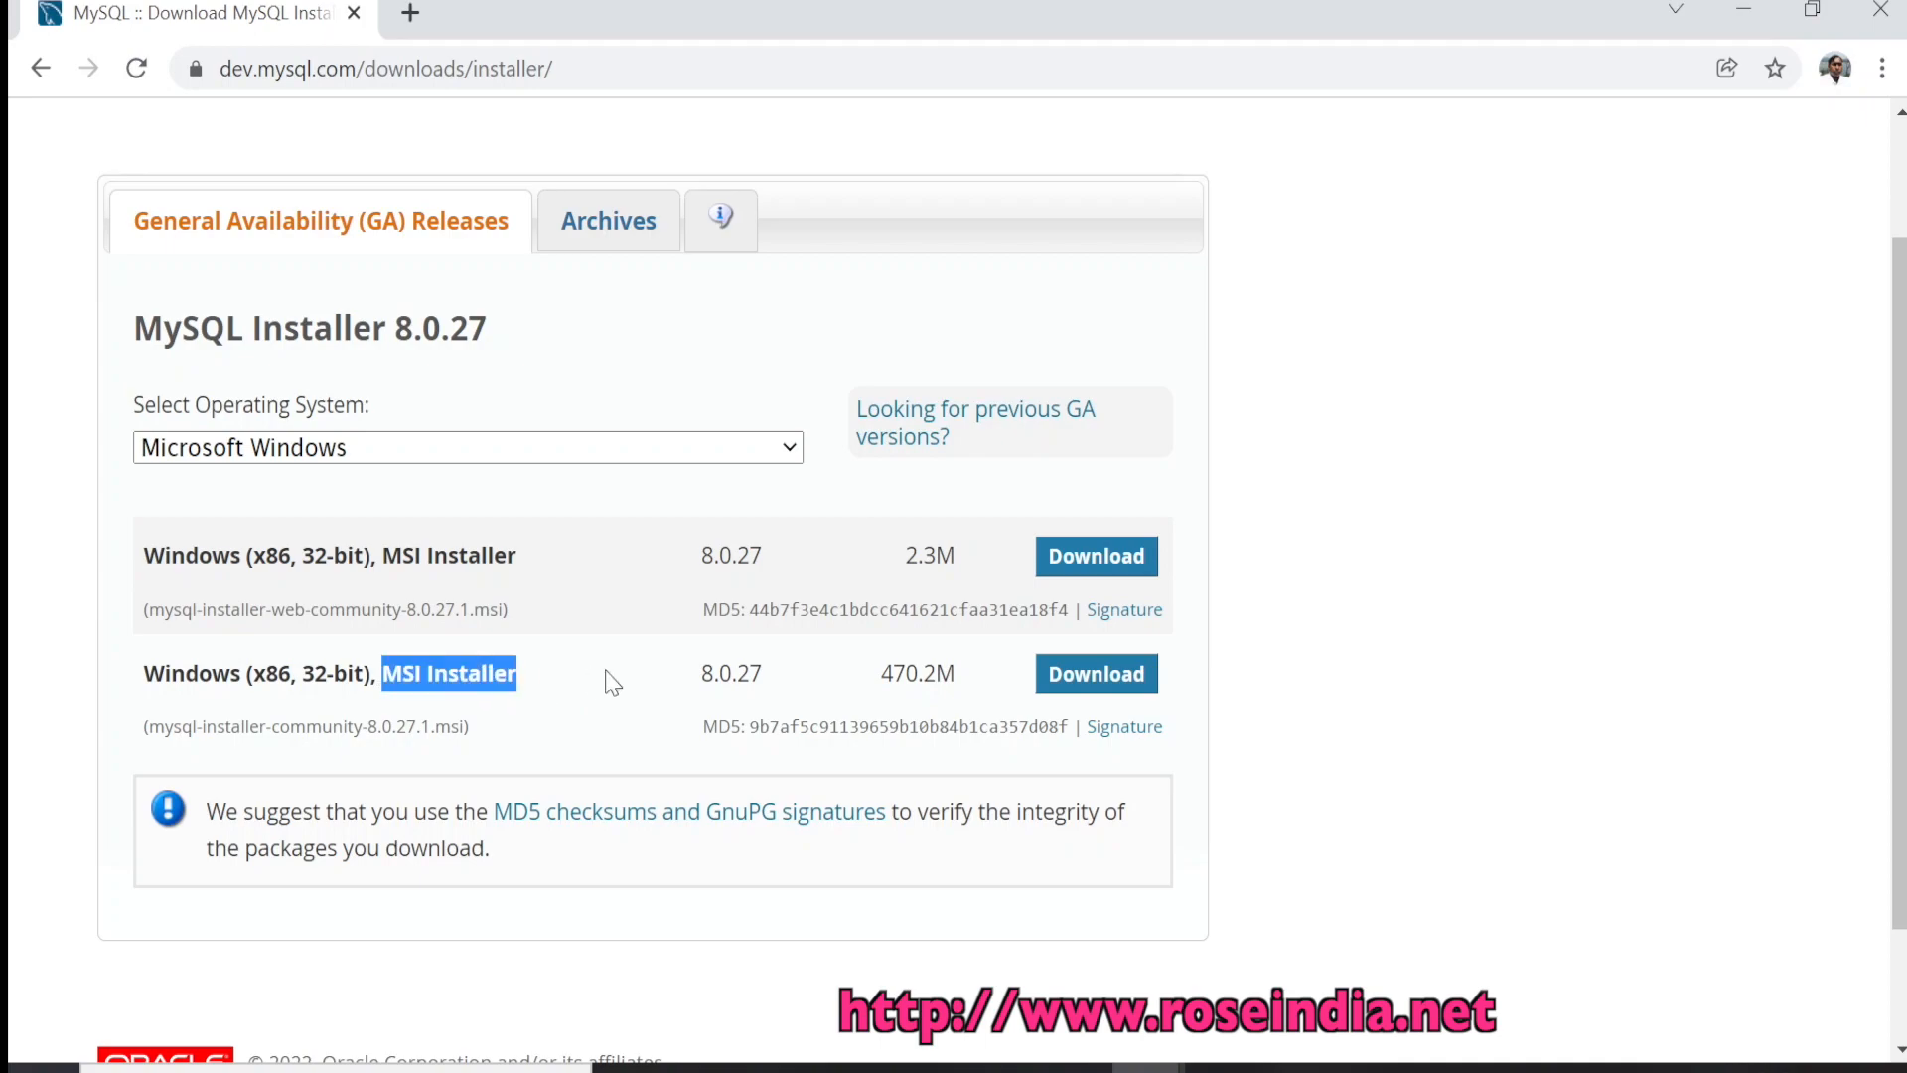
pyautogui.click(612, 684)
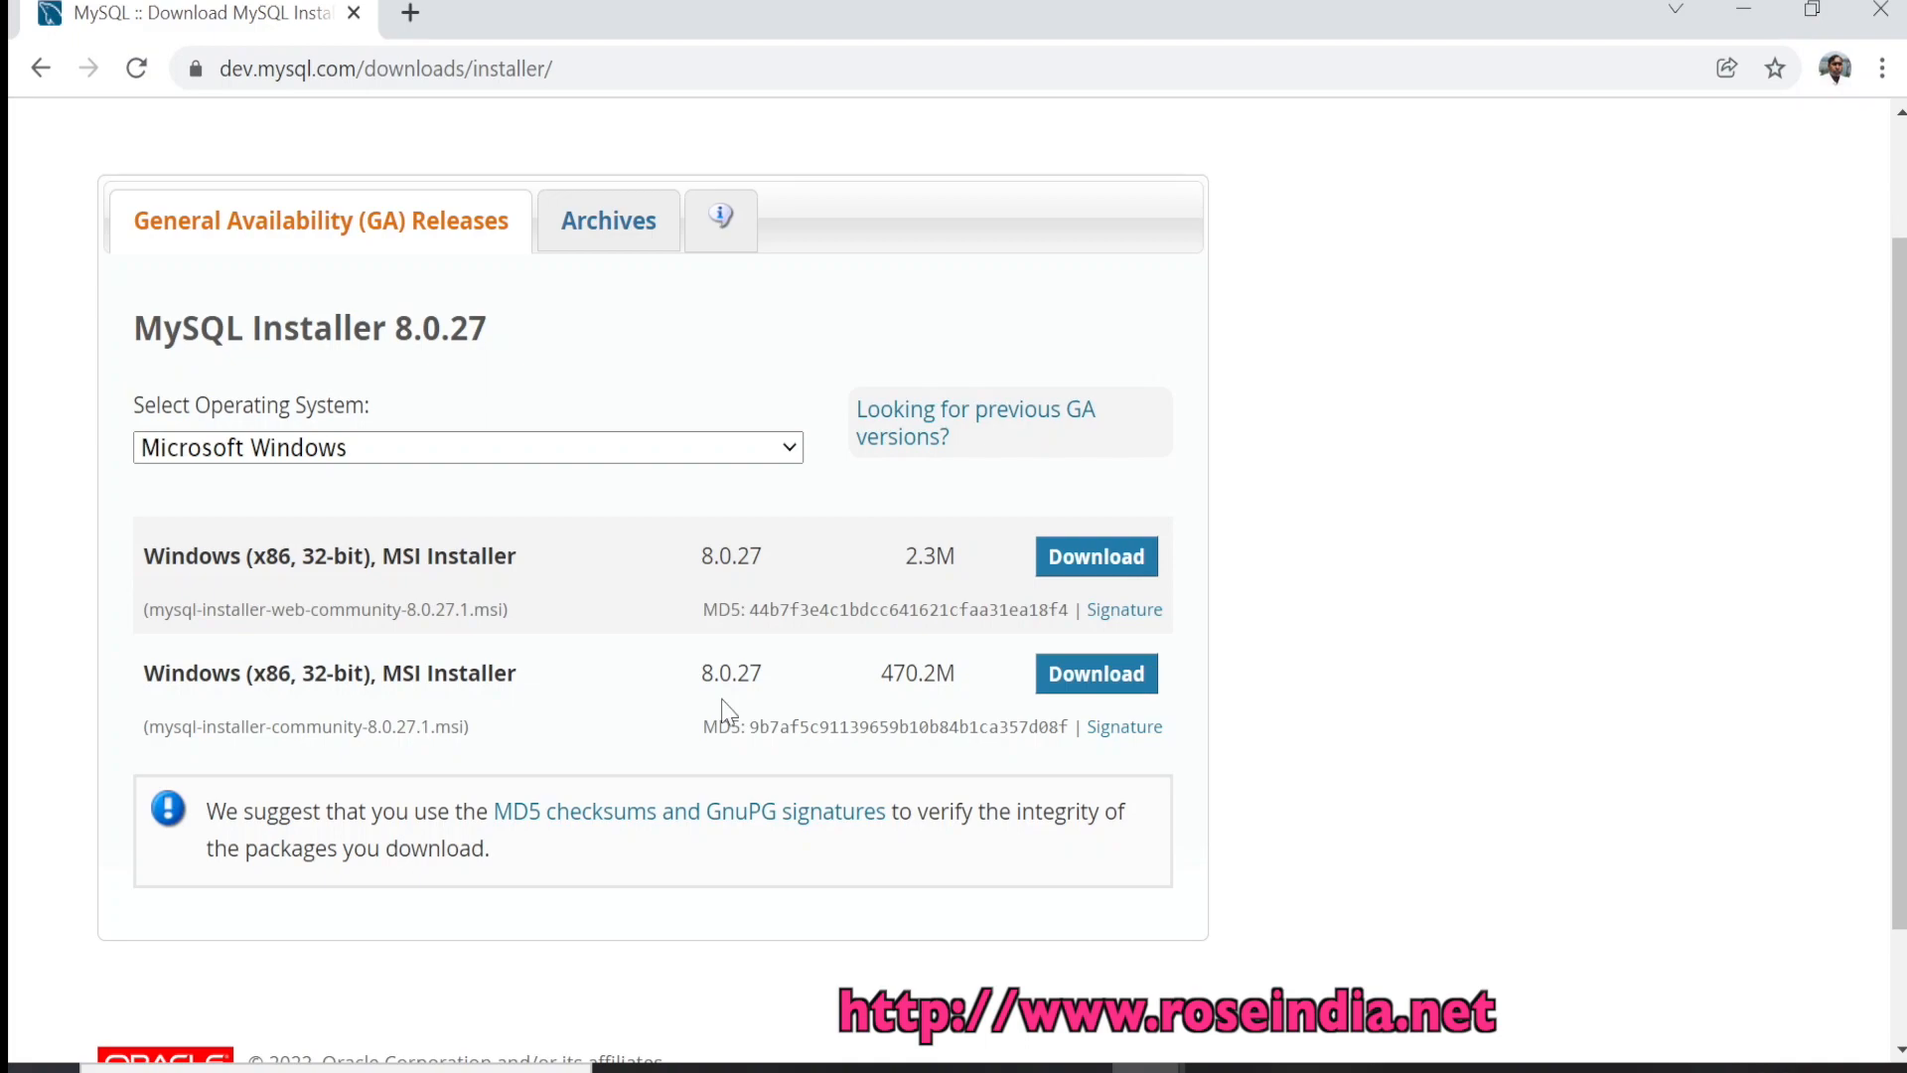
pyautogui.click(1103, 681)
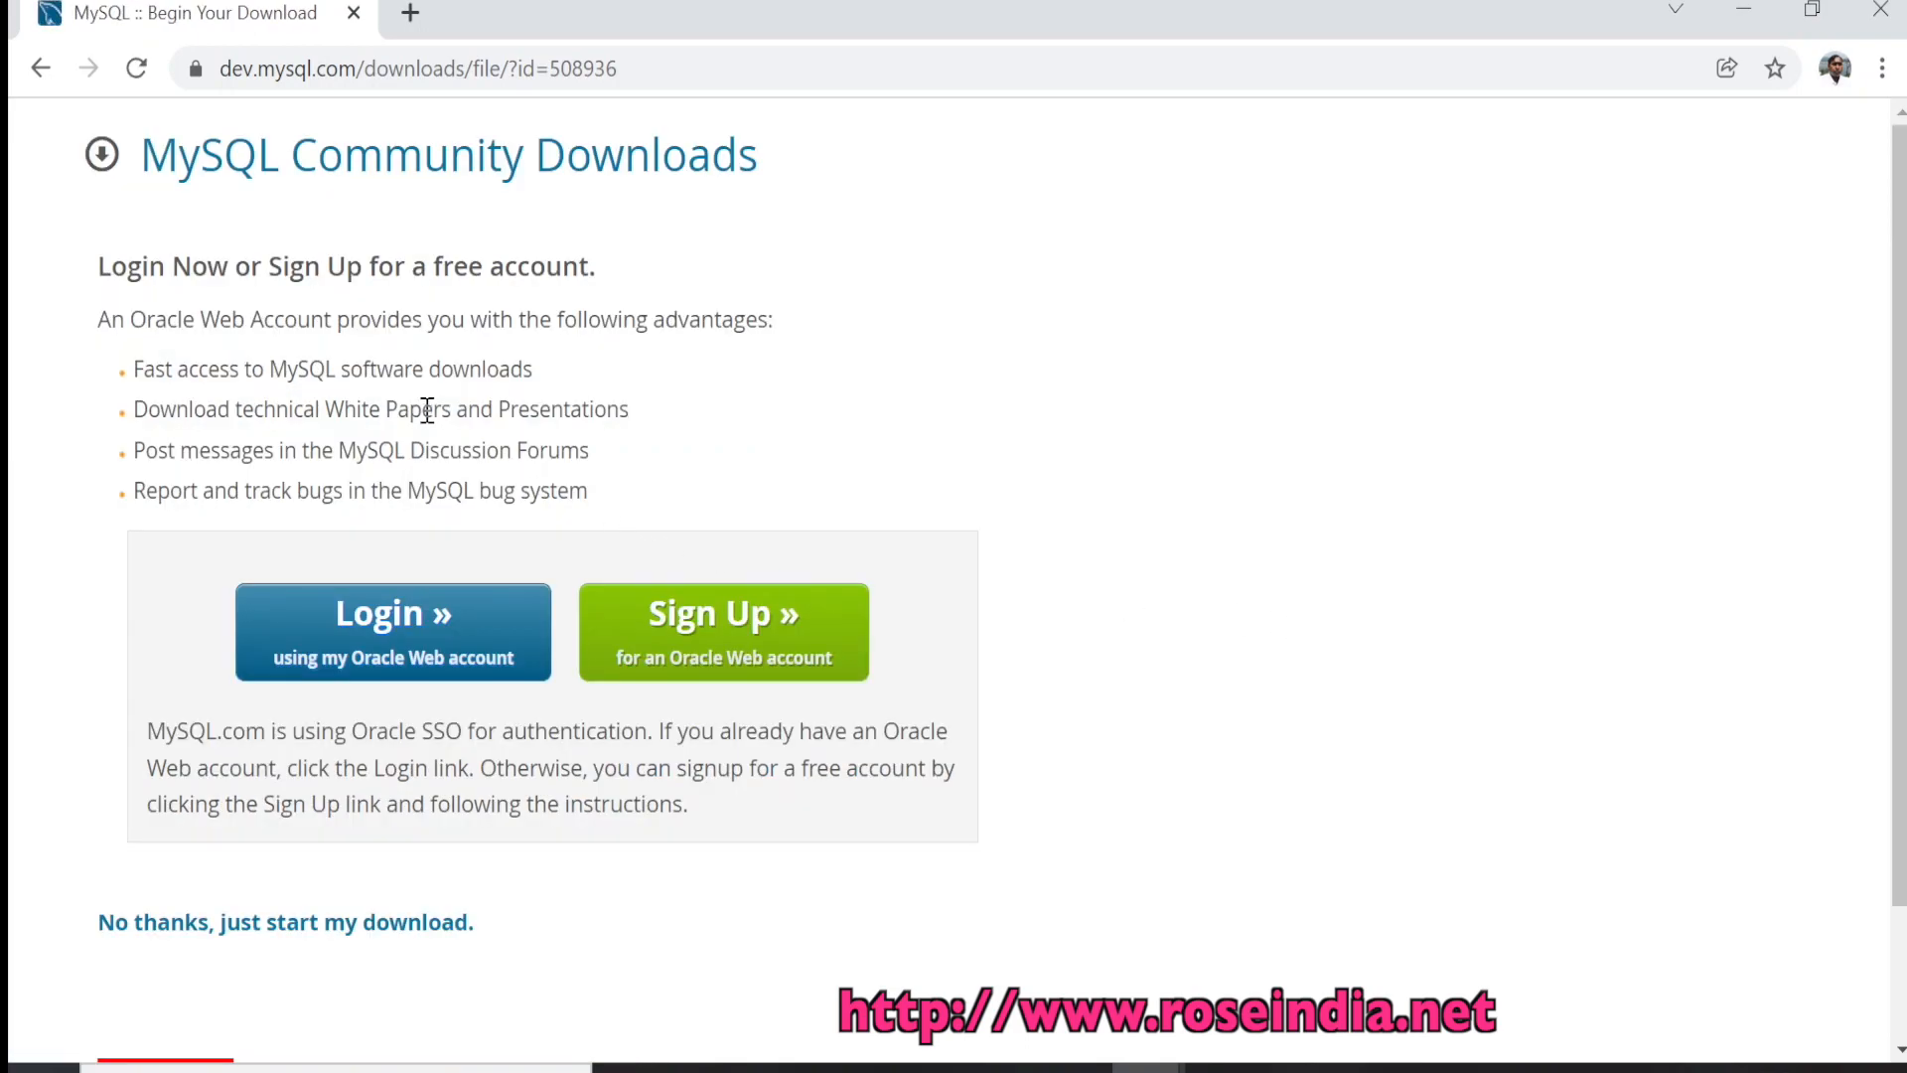
# Skip the Oracle login, download the installer .msi and launch it
pyautogui.scroll(-2, 456, 710)
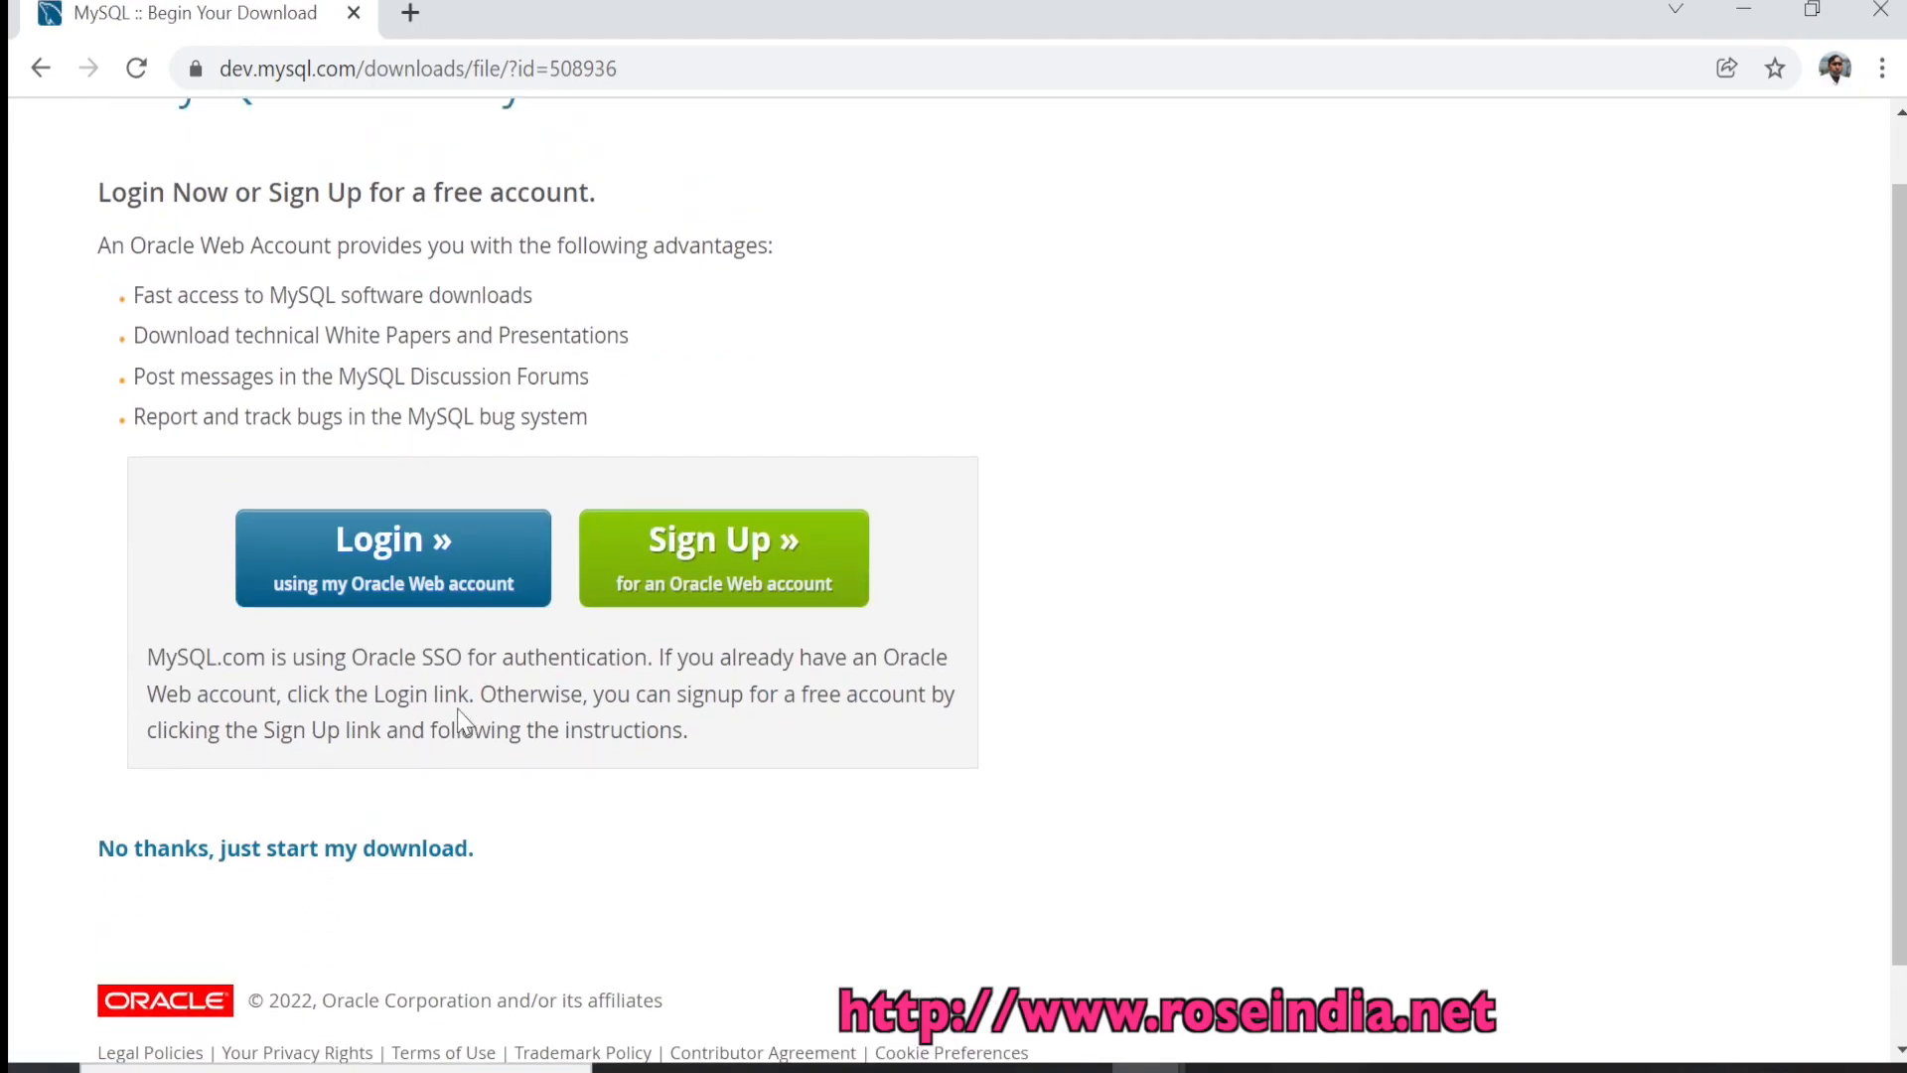
pyautogui.scroll(2, 457, 708)
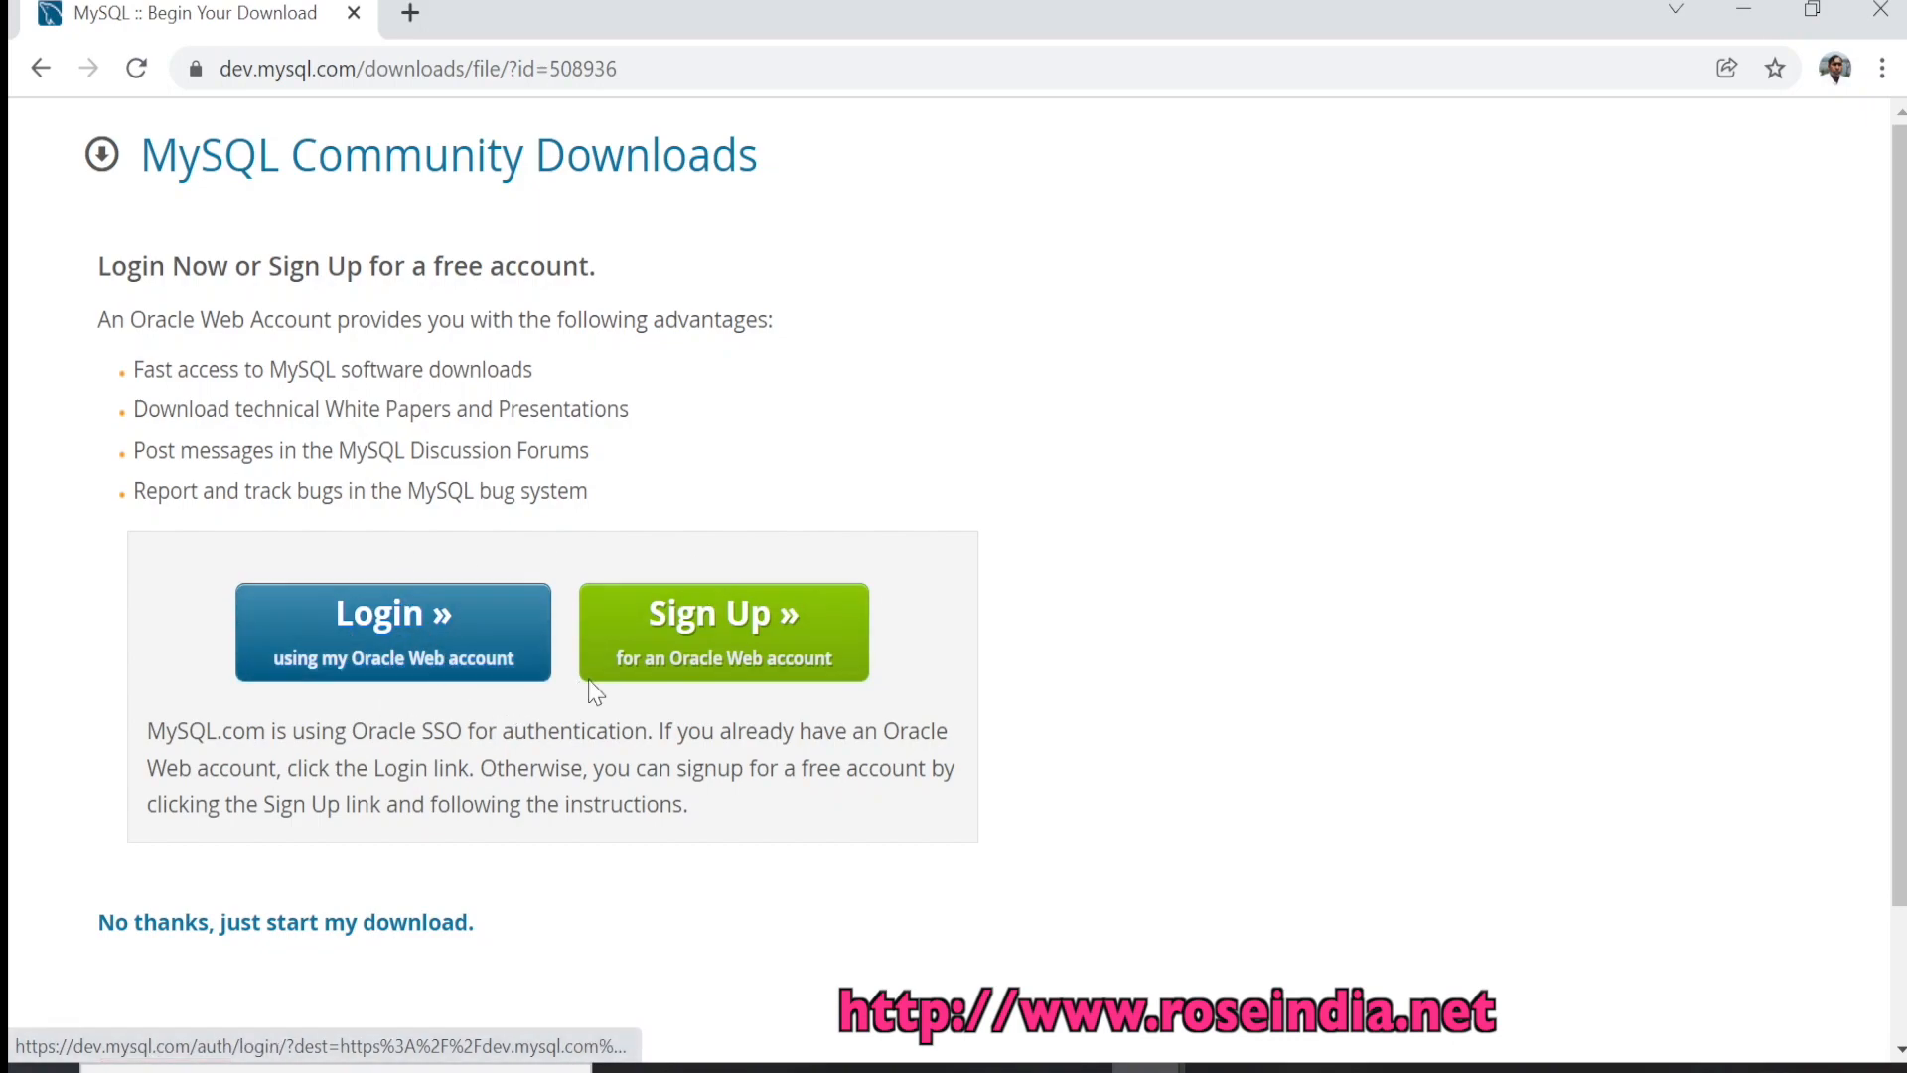
pyautogui.scroll(-2, 640, 765)
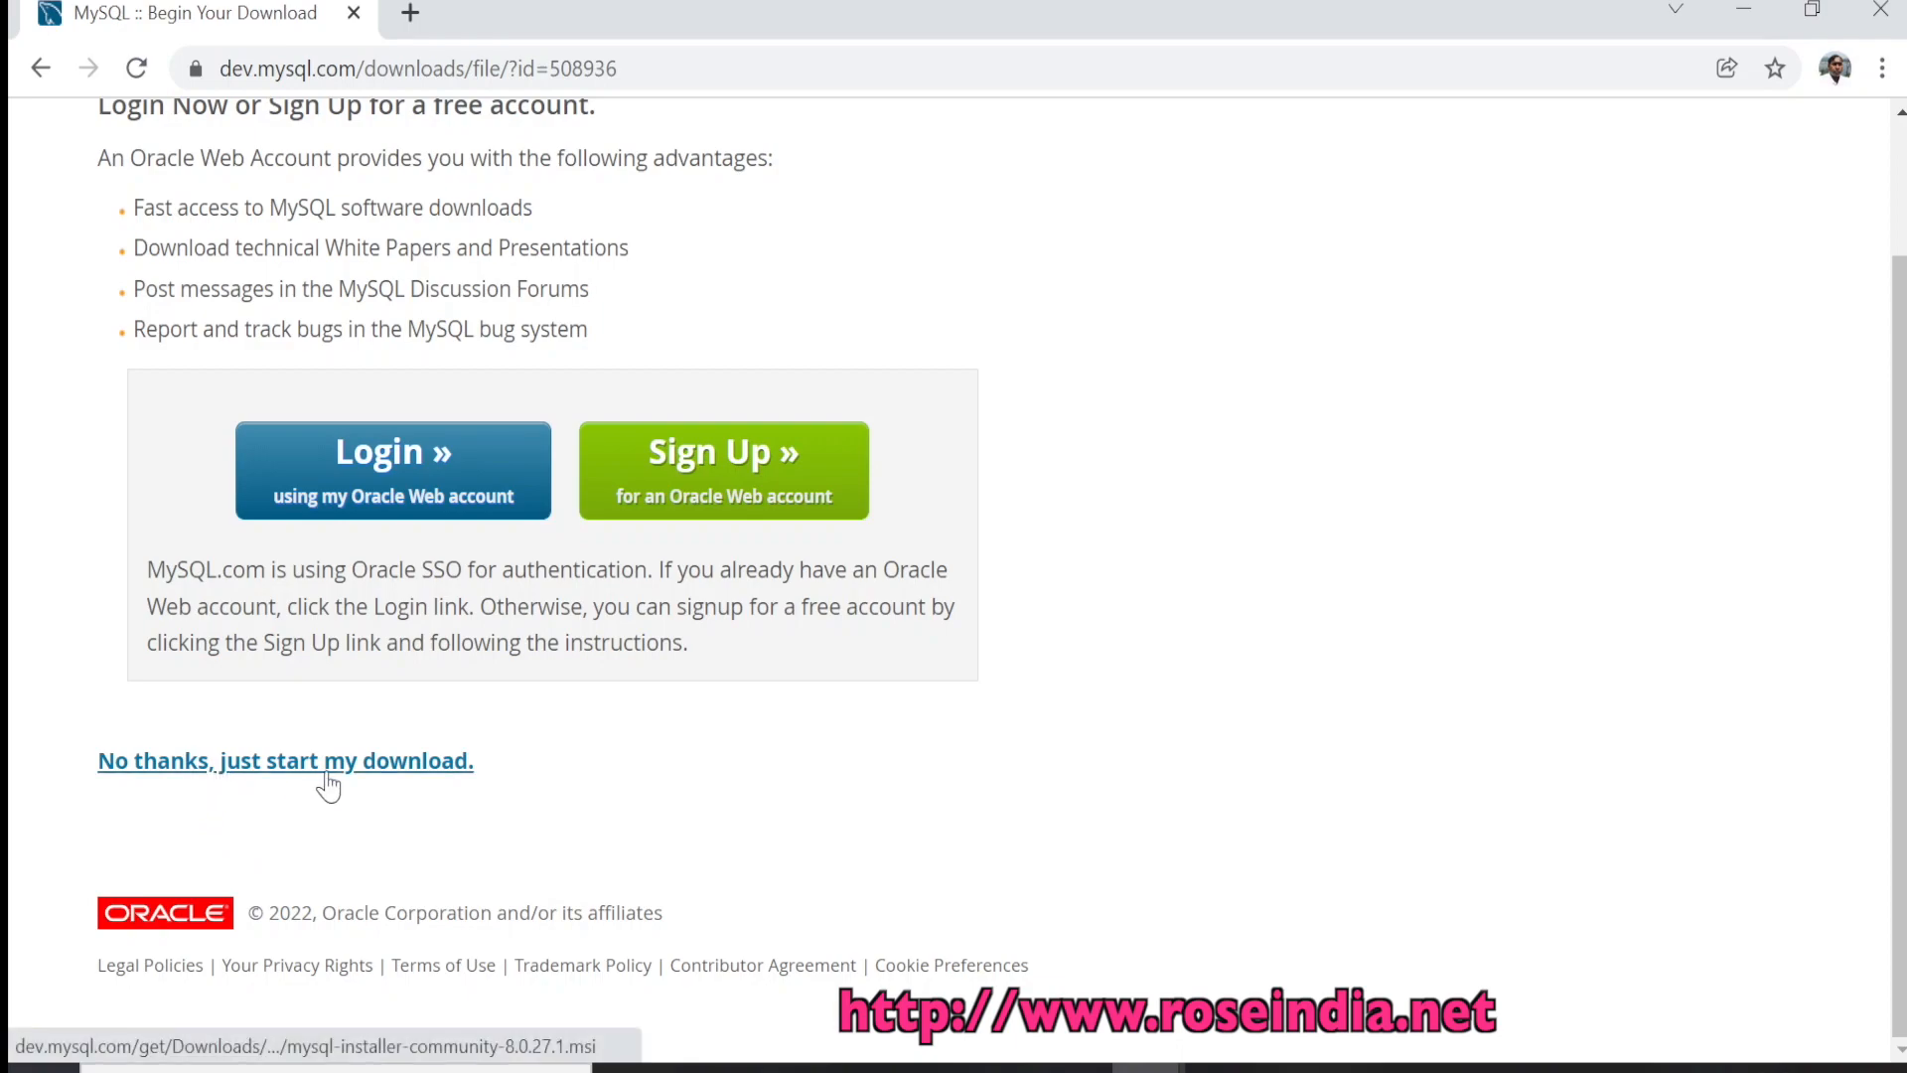
pyautogui.click(381, 765)
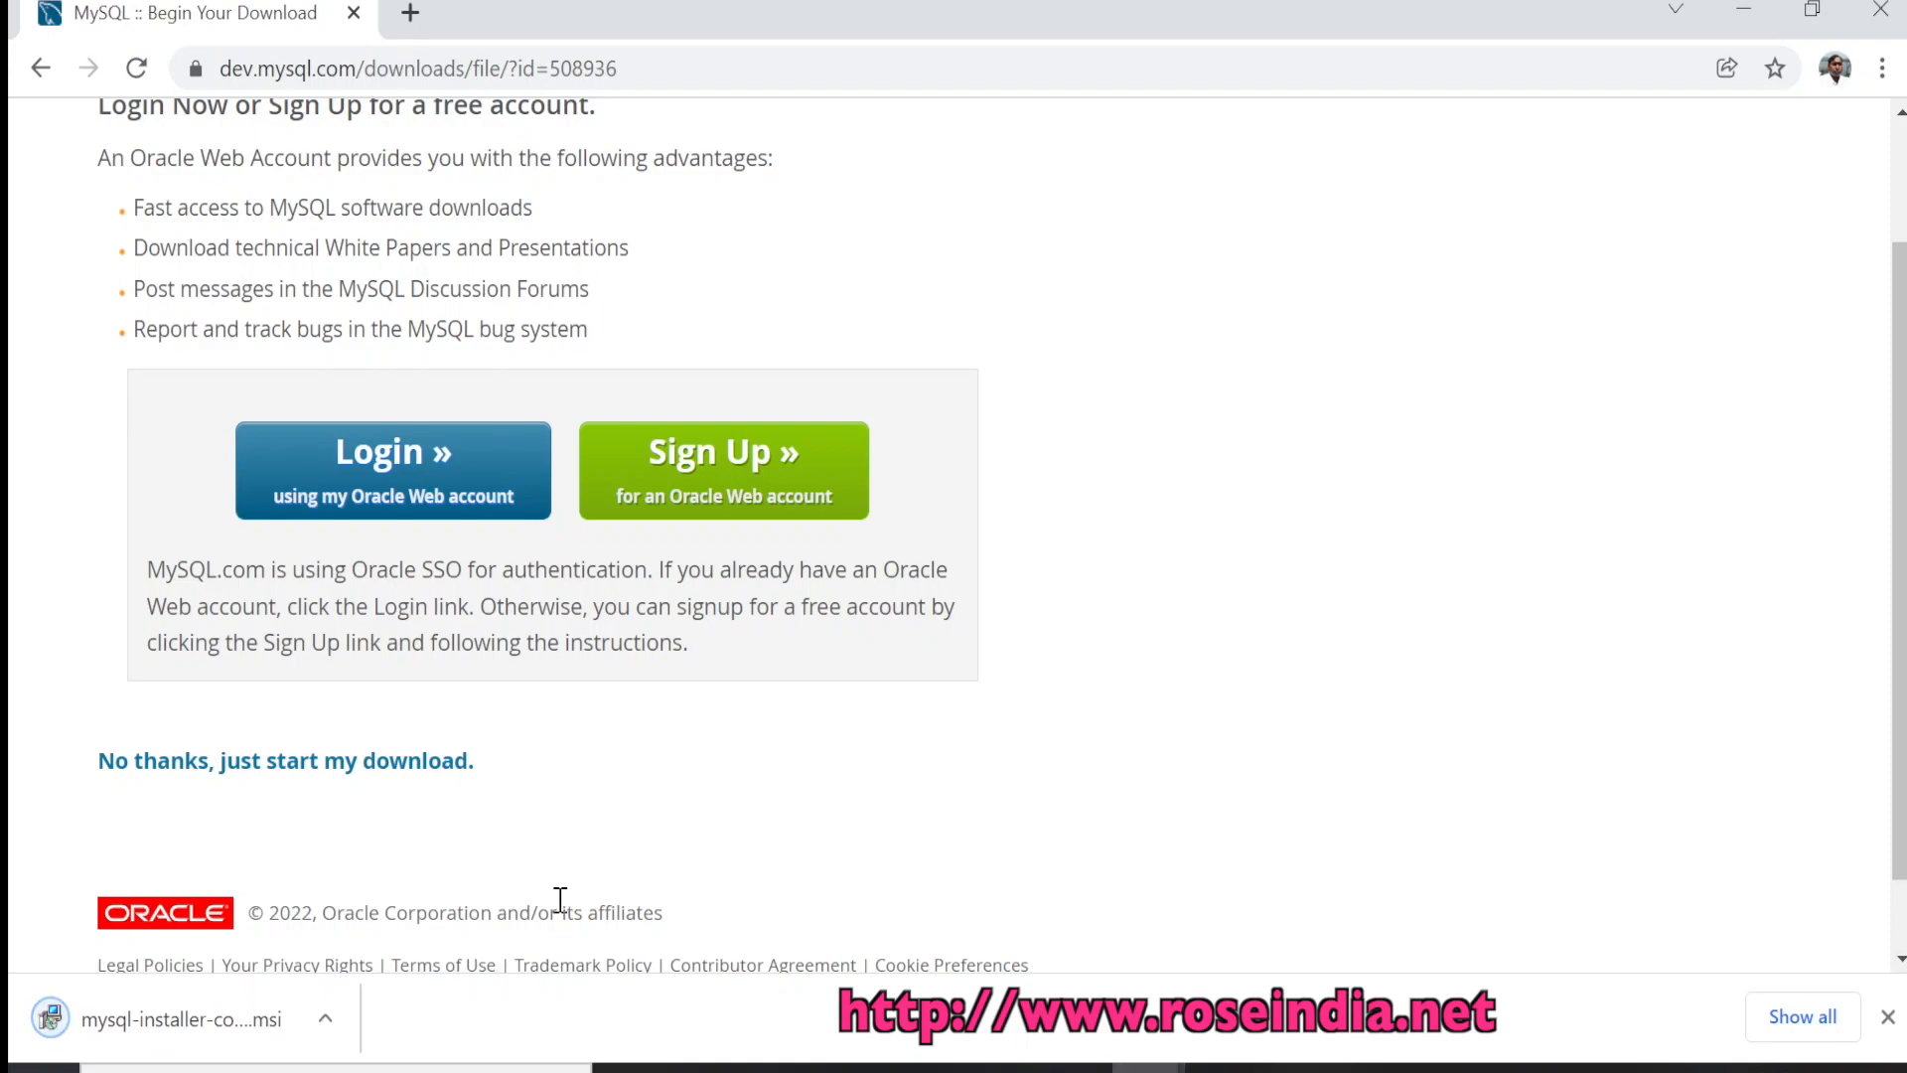
pyautogui.click(156, 1025)
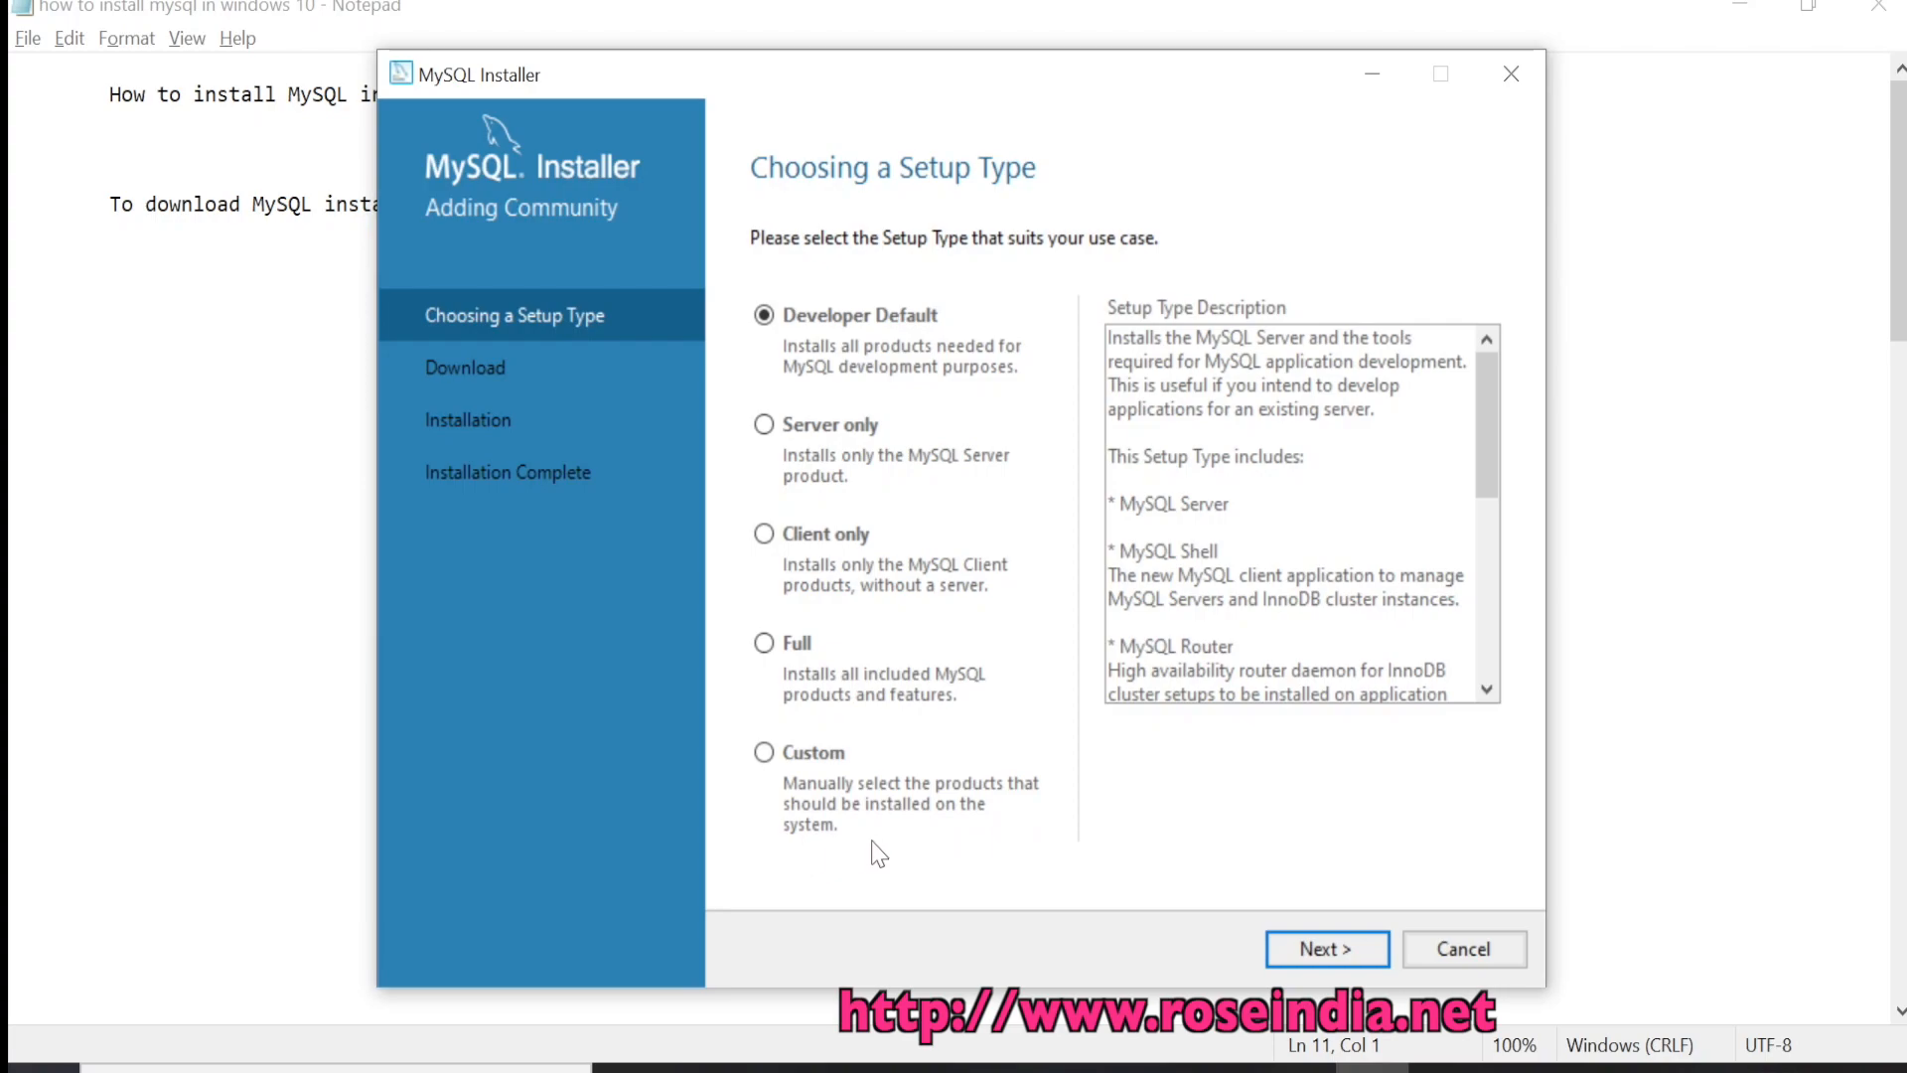
# Review the Developer Default products, such as MySQL Shell and MySQL for Visual Studio
pyautogui.click(859, 337)
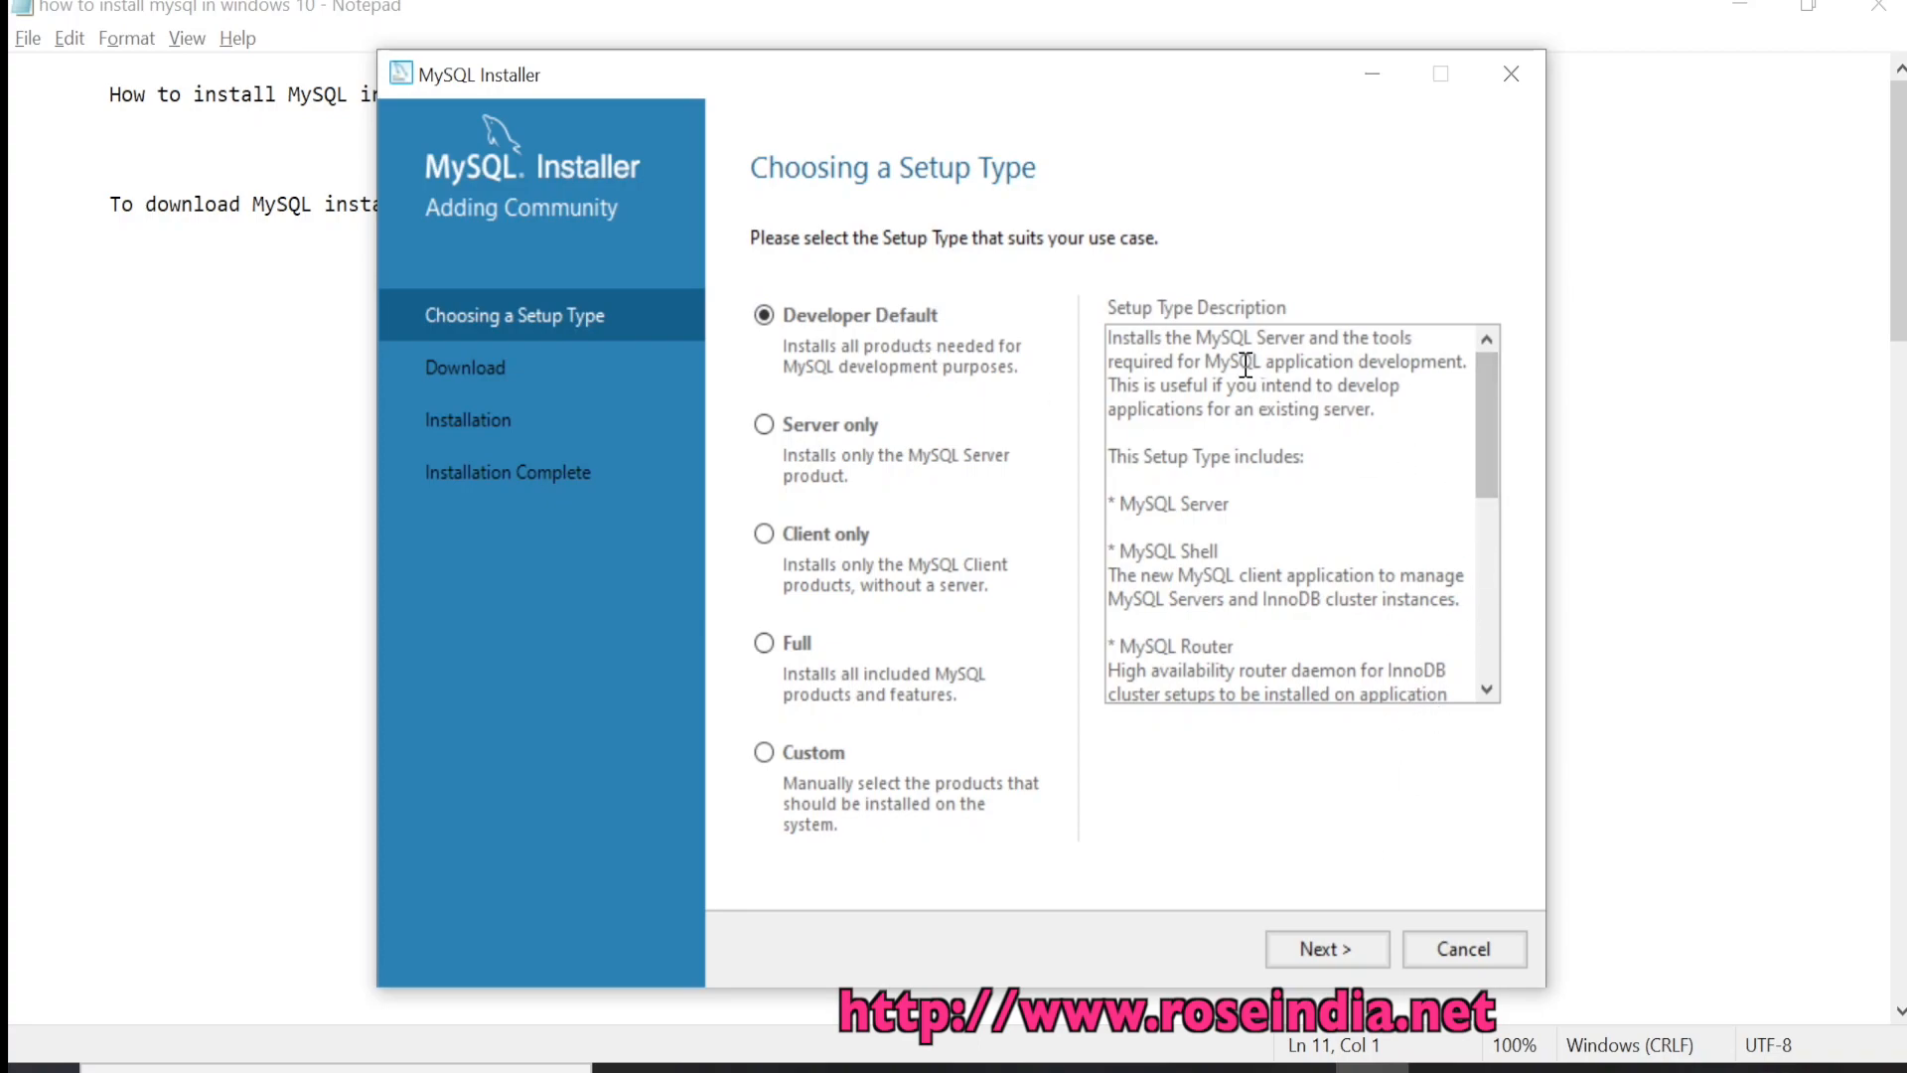
pyautogui.scroll(-2, 1476, 378)
pyautogui.moveTo(1493, 424); pyautogui.dragTo(1483, 316)
pyautogui.moveTo(1120, 502); pyautogui.dragTo(1254, 496)
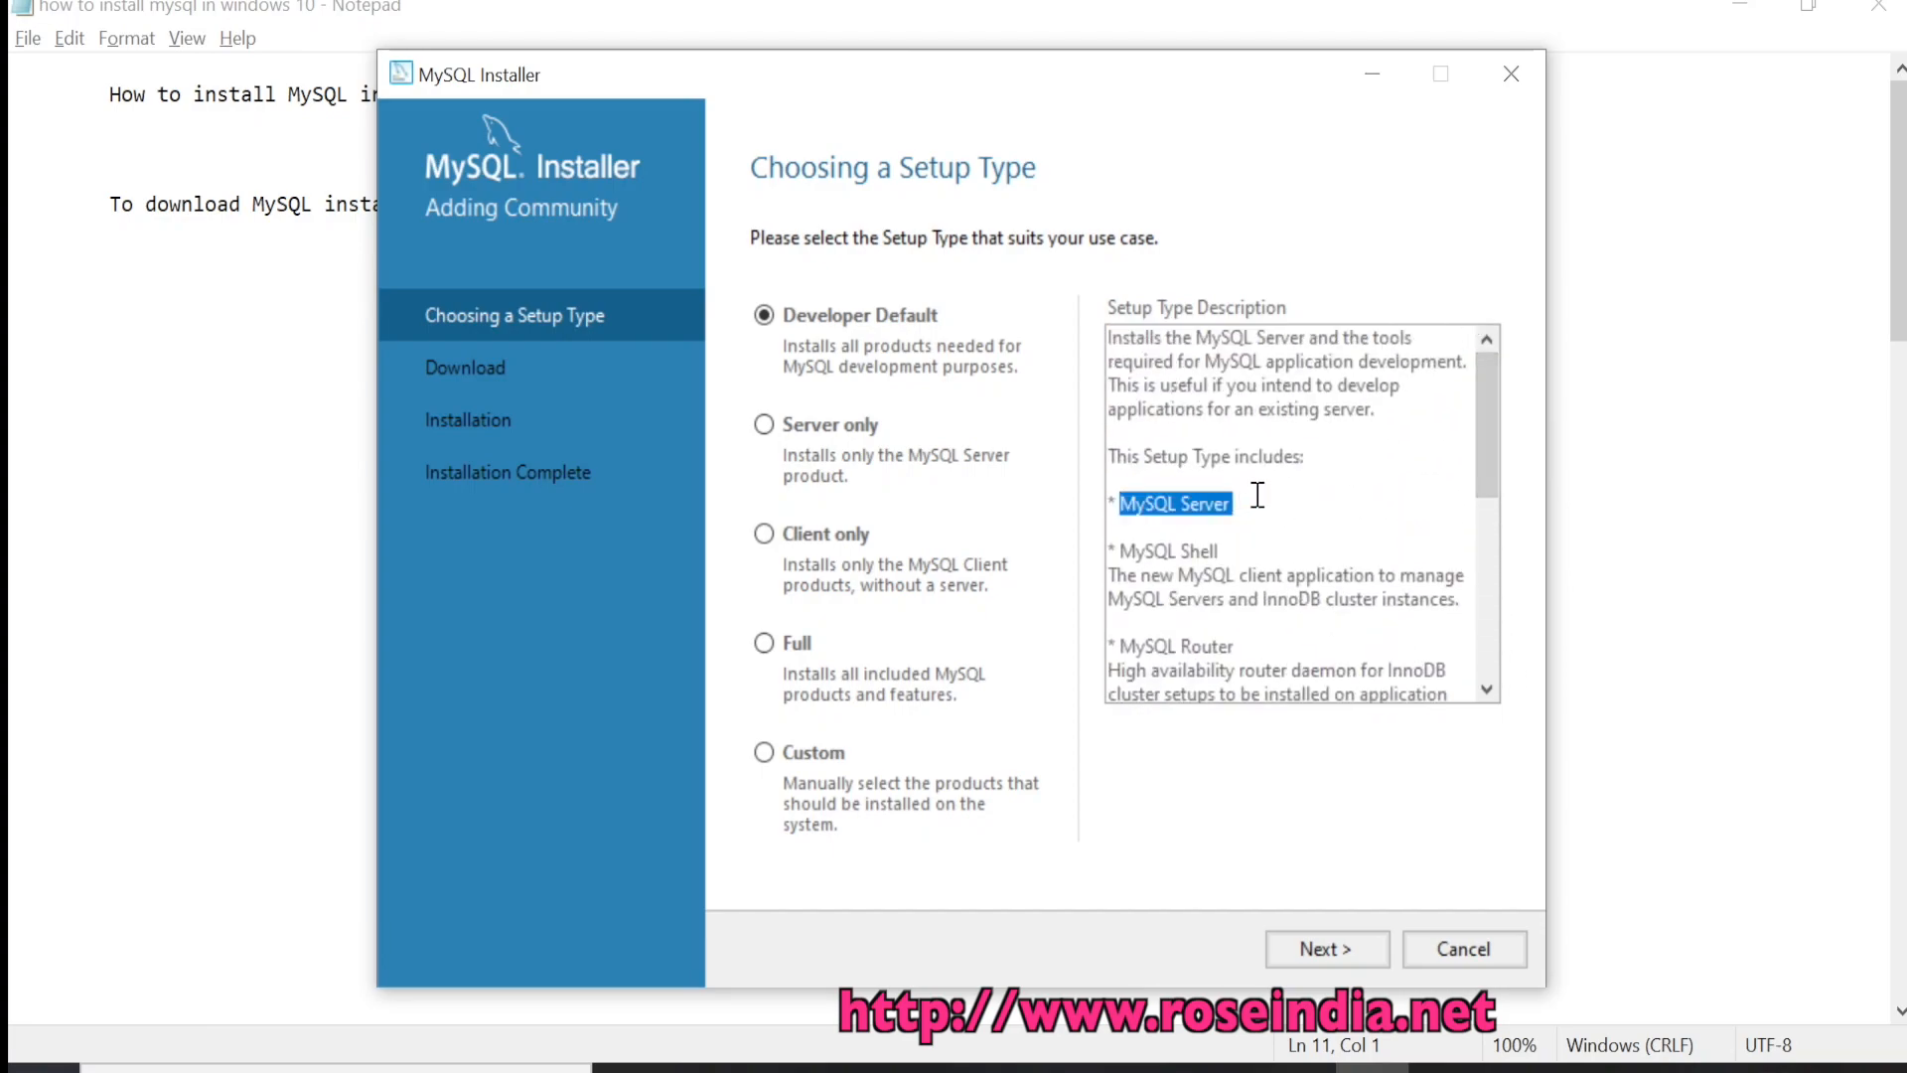
pyautogui.moveTo(1117, 551); pyautogui.dragTo(1224, 553)
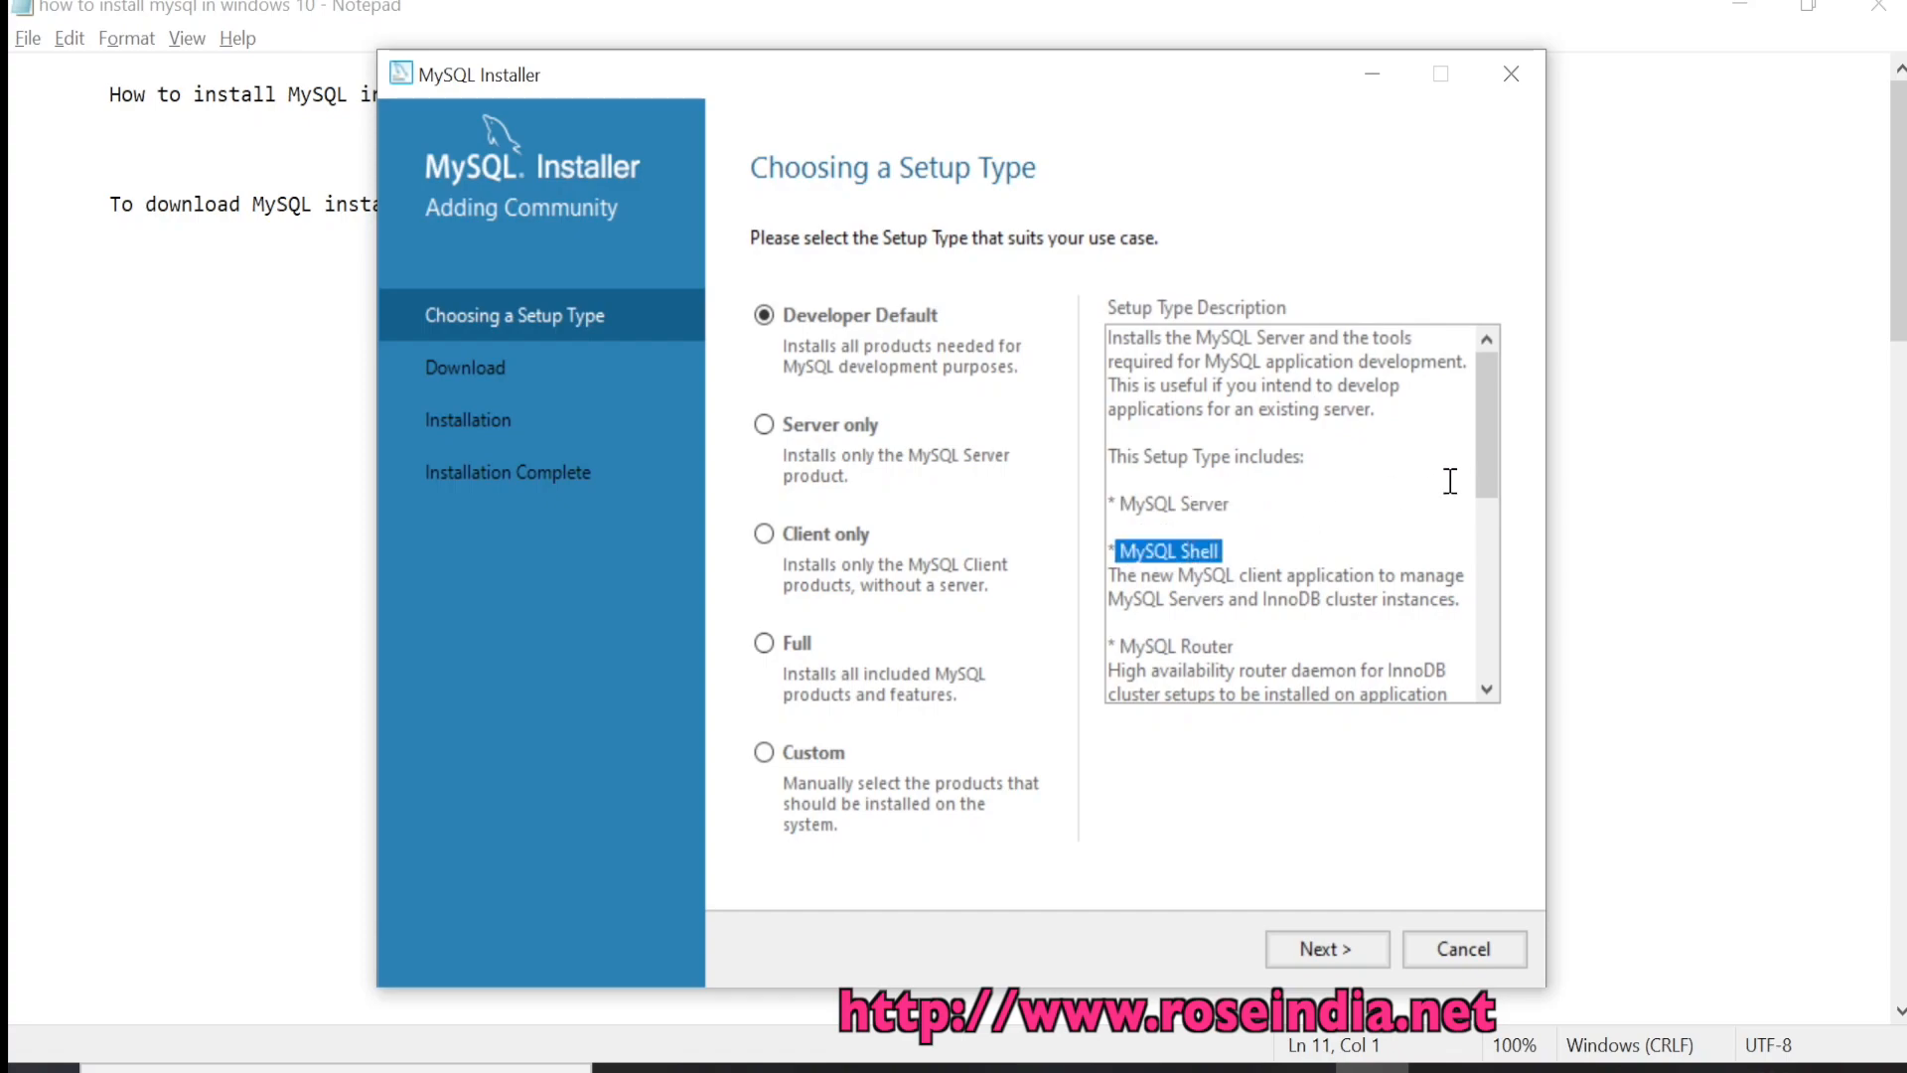
pyautogui.scroll(-3, 1486, 485)
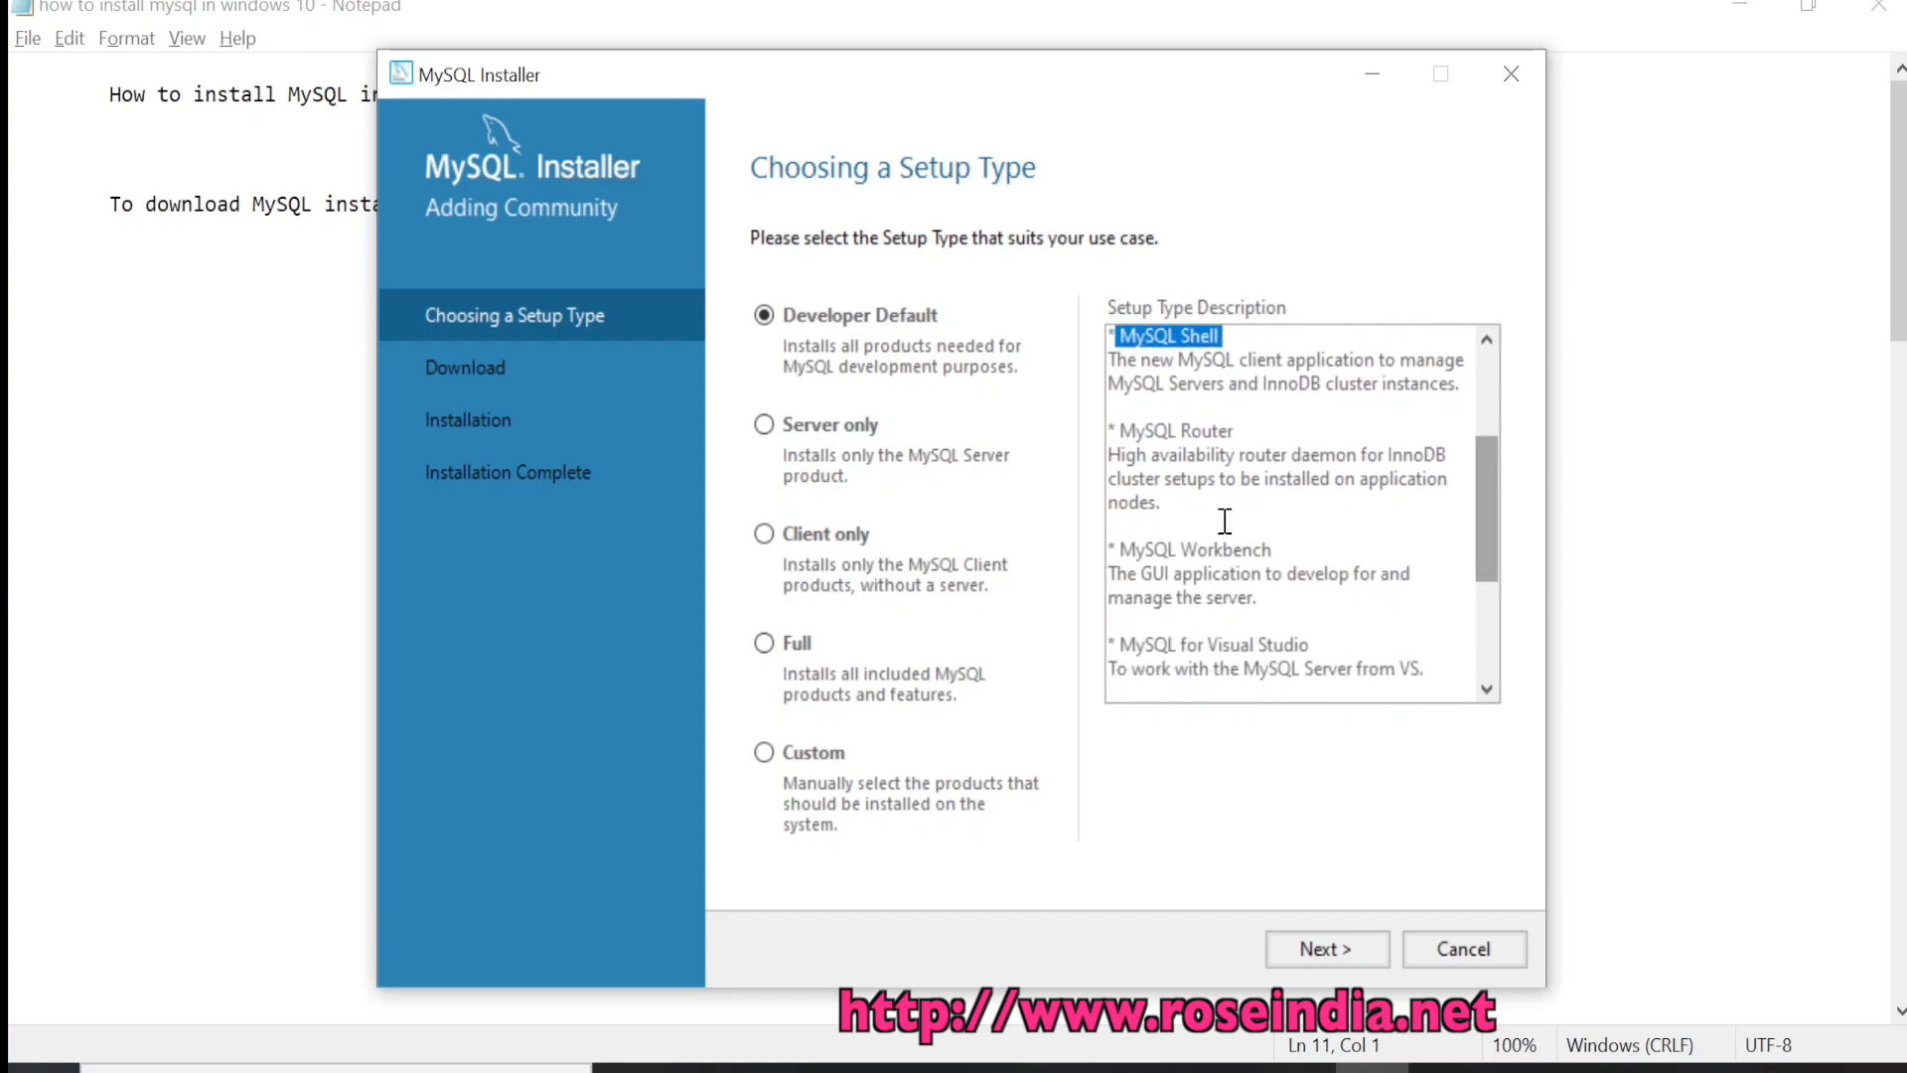
pyautogui.moveTo(1117, 551); pyautogui.dragTo(1294, 548)
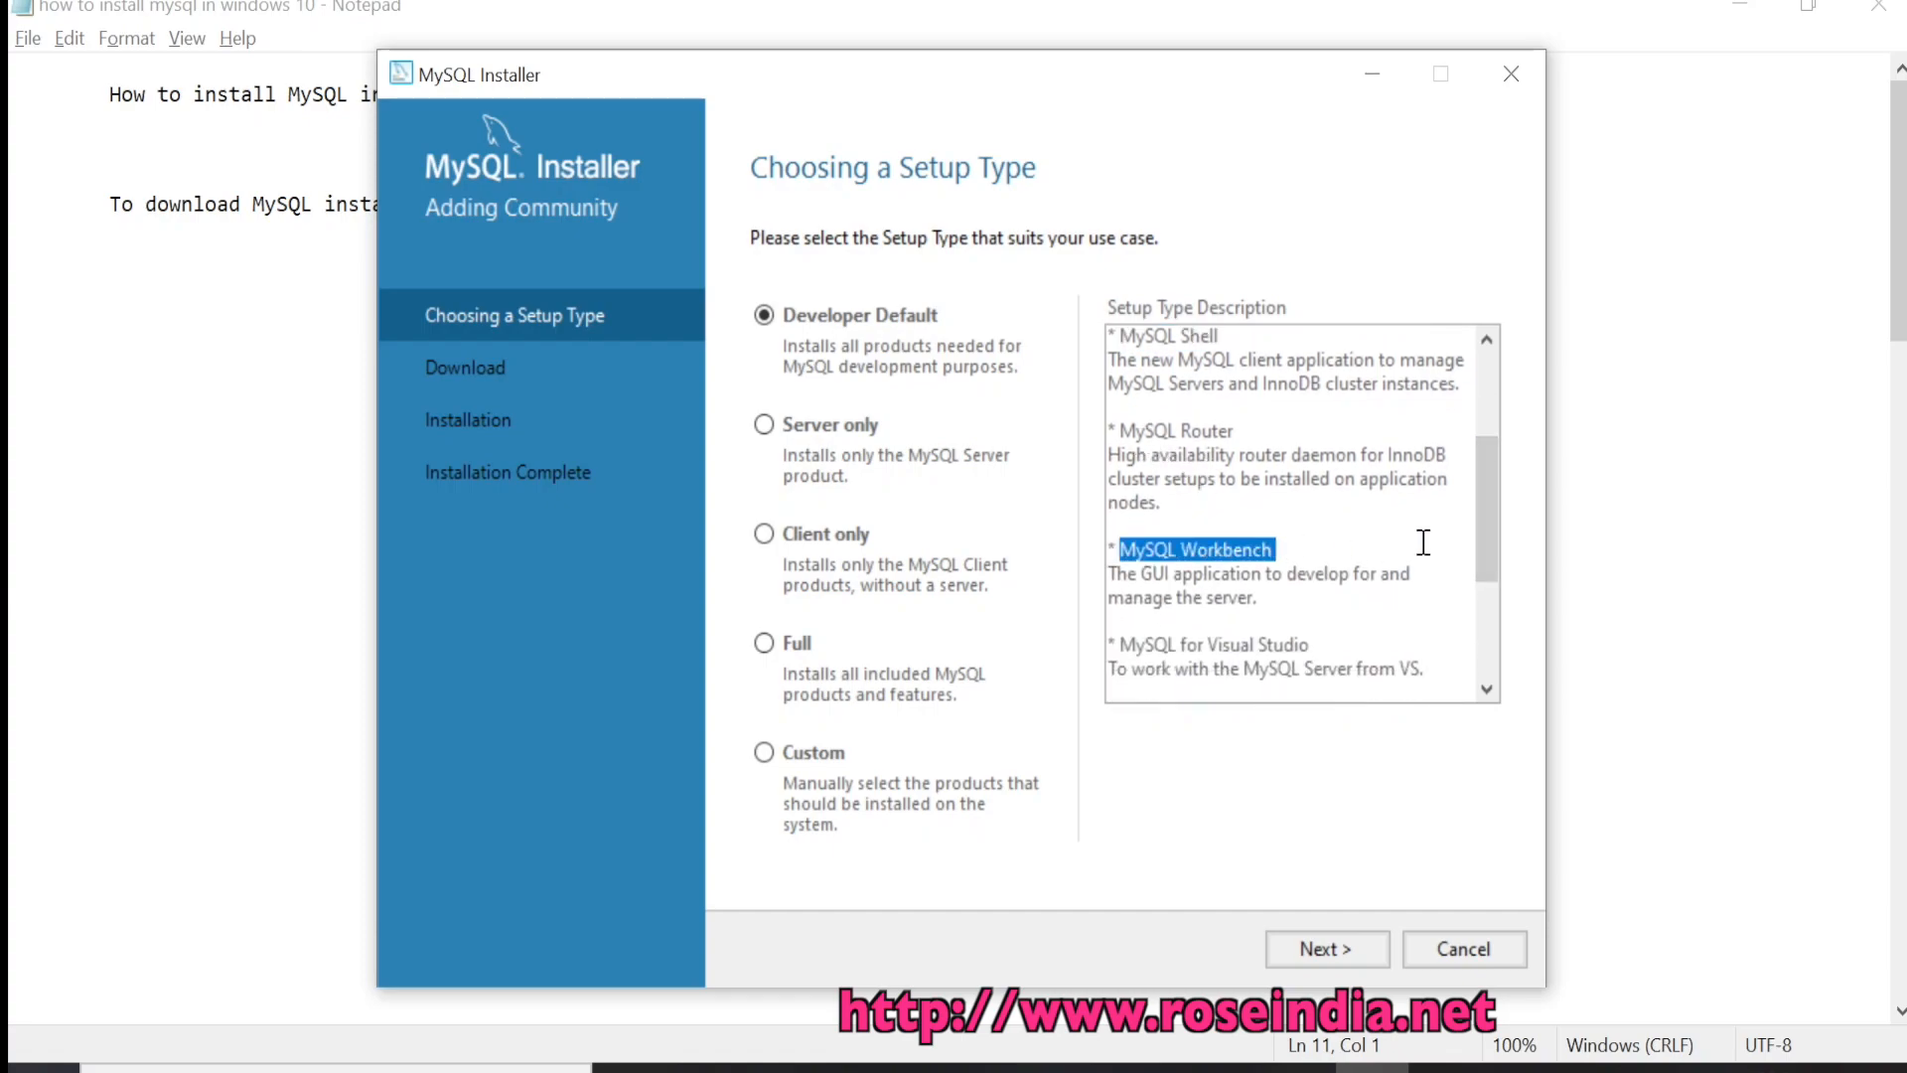
pyautogui.moveTo(1482, 511); pyautogui.dragTo(1482, 583)
pyautogui.click(1193, 390)
pyautogui.moveTo(1317, 457); pyautogui.dragTo(1089, 453)
pyautogui.click(1232, 481)
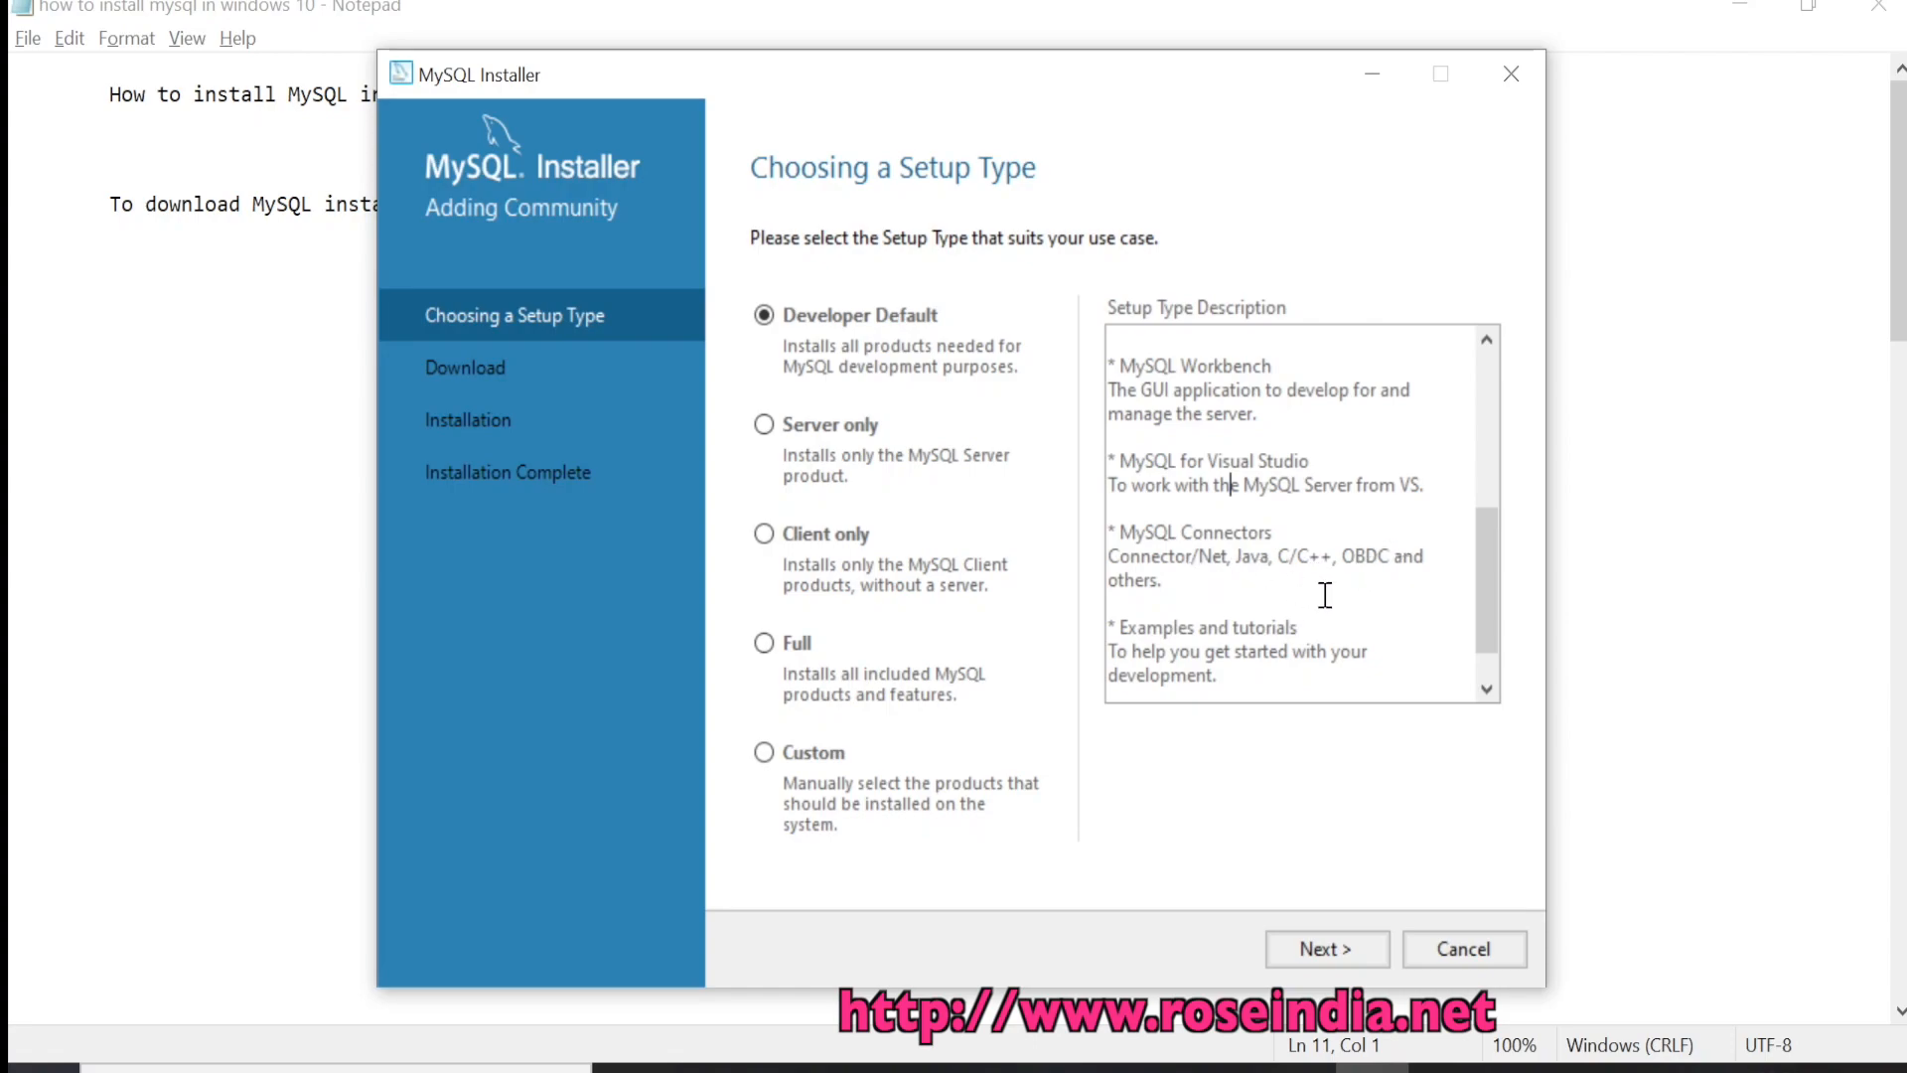
# Finish reading the description and continue with Developer Default to Check Requirements
pyautogui.scroll(-1, 1475, 611)
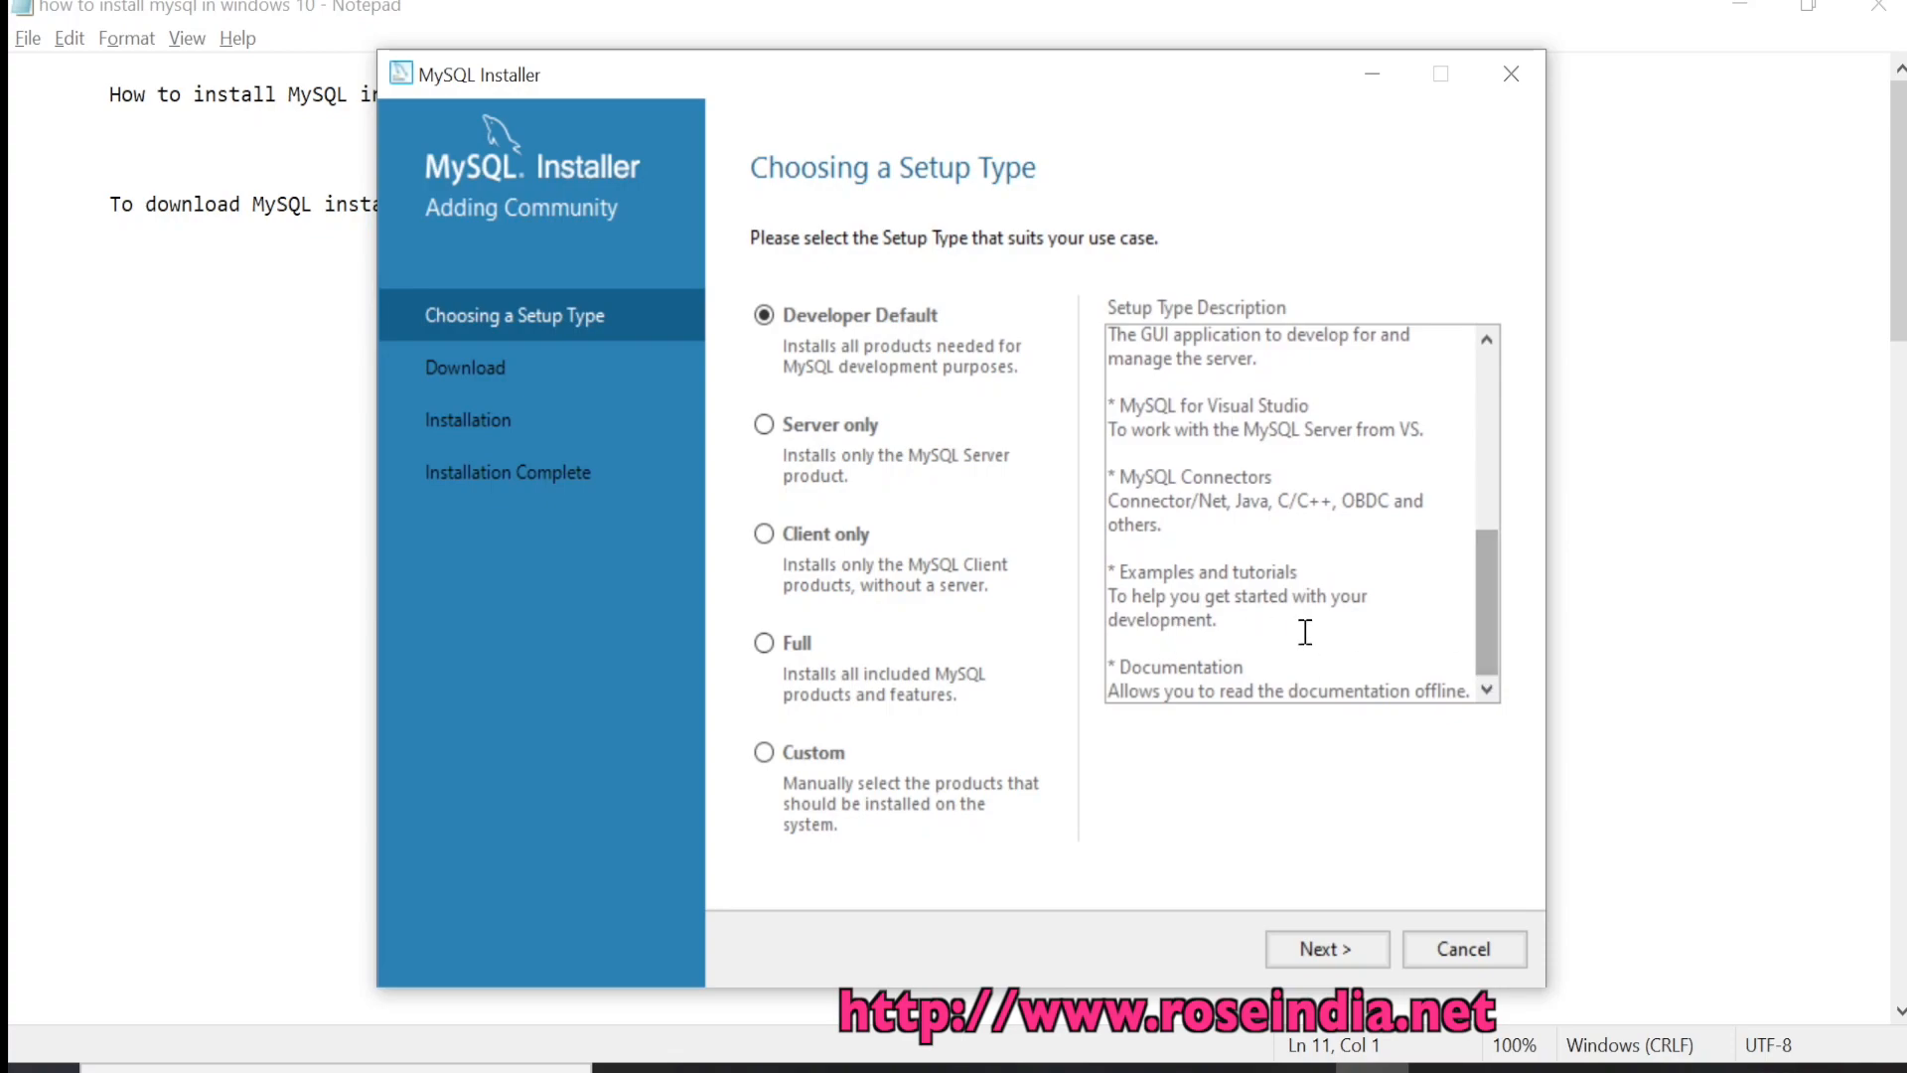
pyautogui.tripleClick(1142, 685)
pyautogui.click(1341, 641)
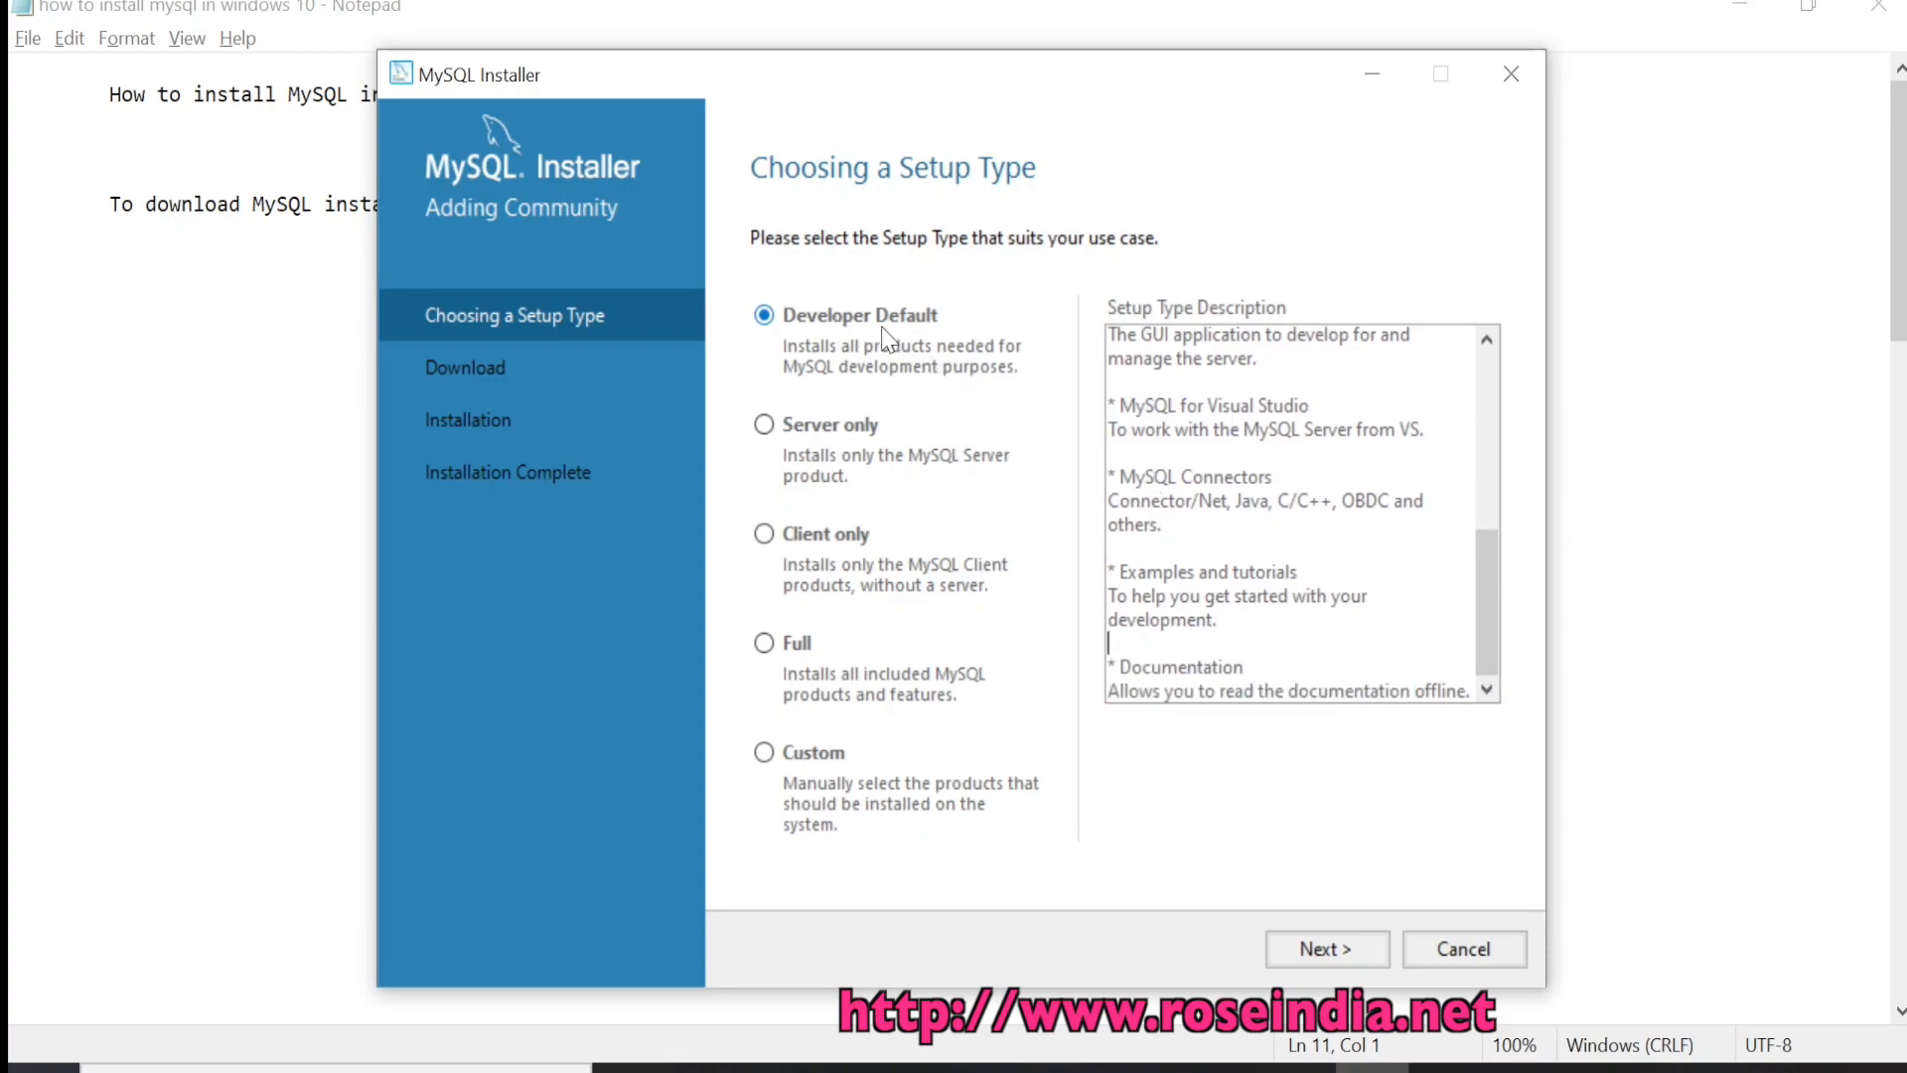
pyautogui.click(1331, 949)
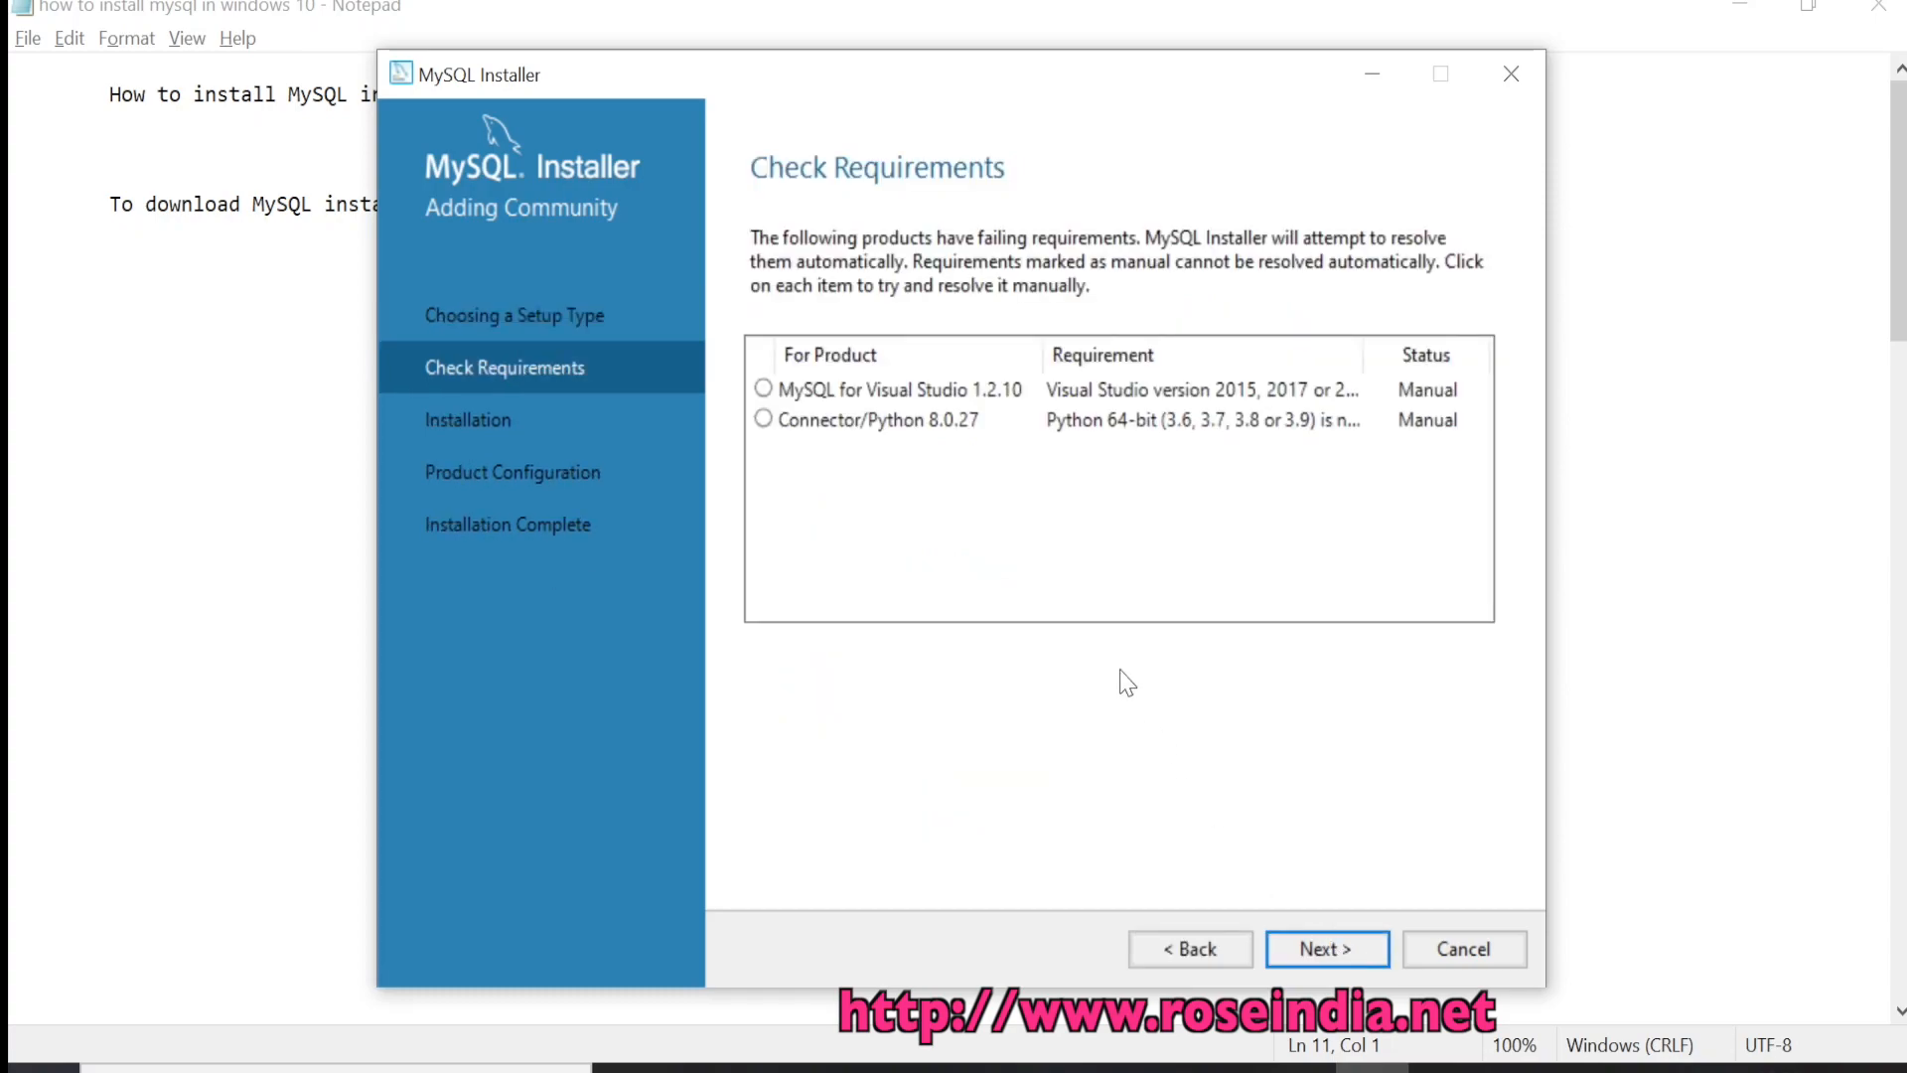
# Inspect the Connector/Python and MySQL for Visual Studio requirement details
pyautogui.click(1083, 420)
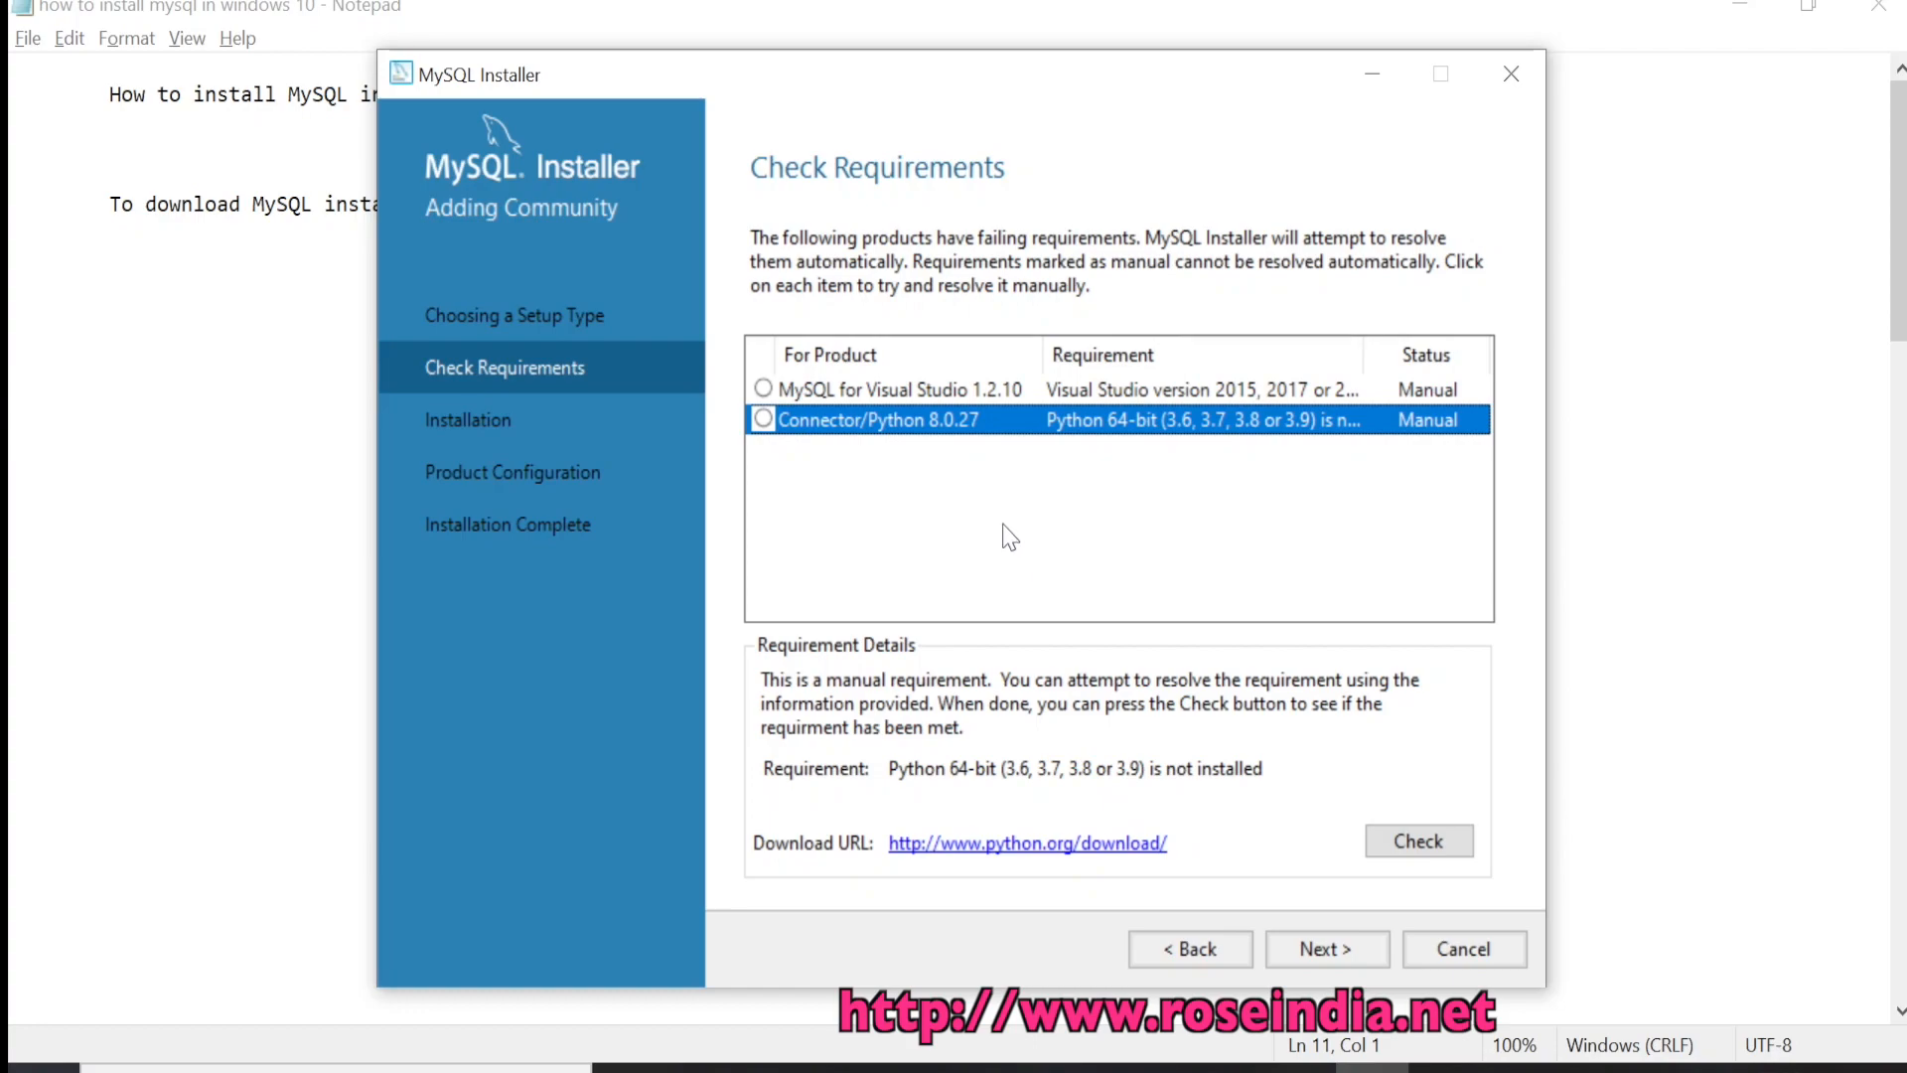
pyautogui.click(915, 392)
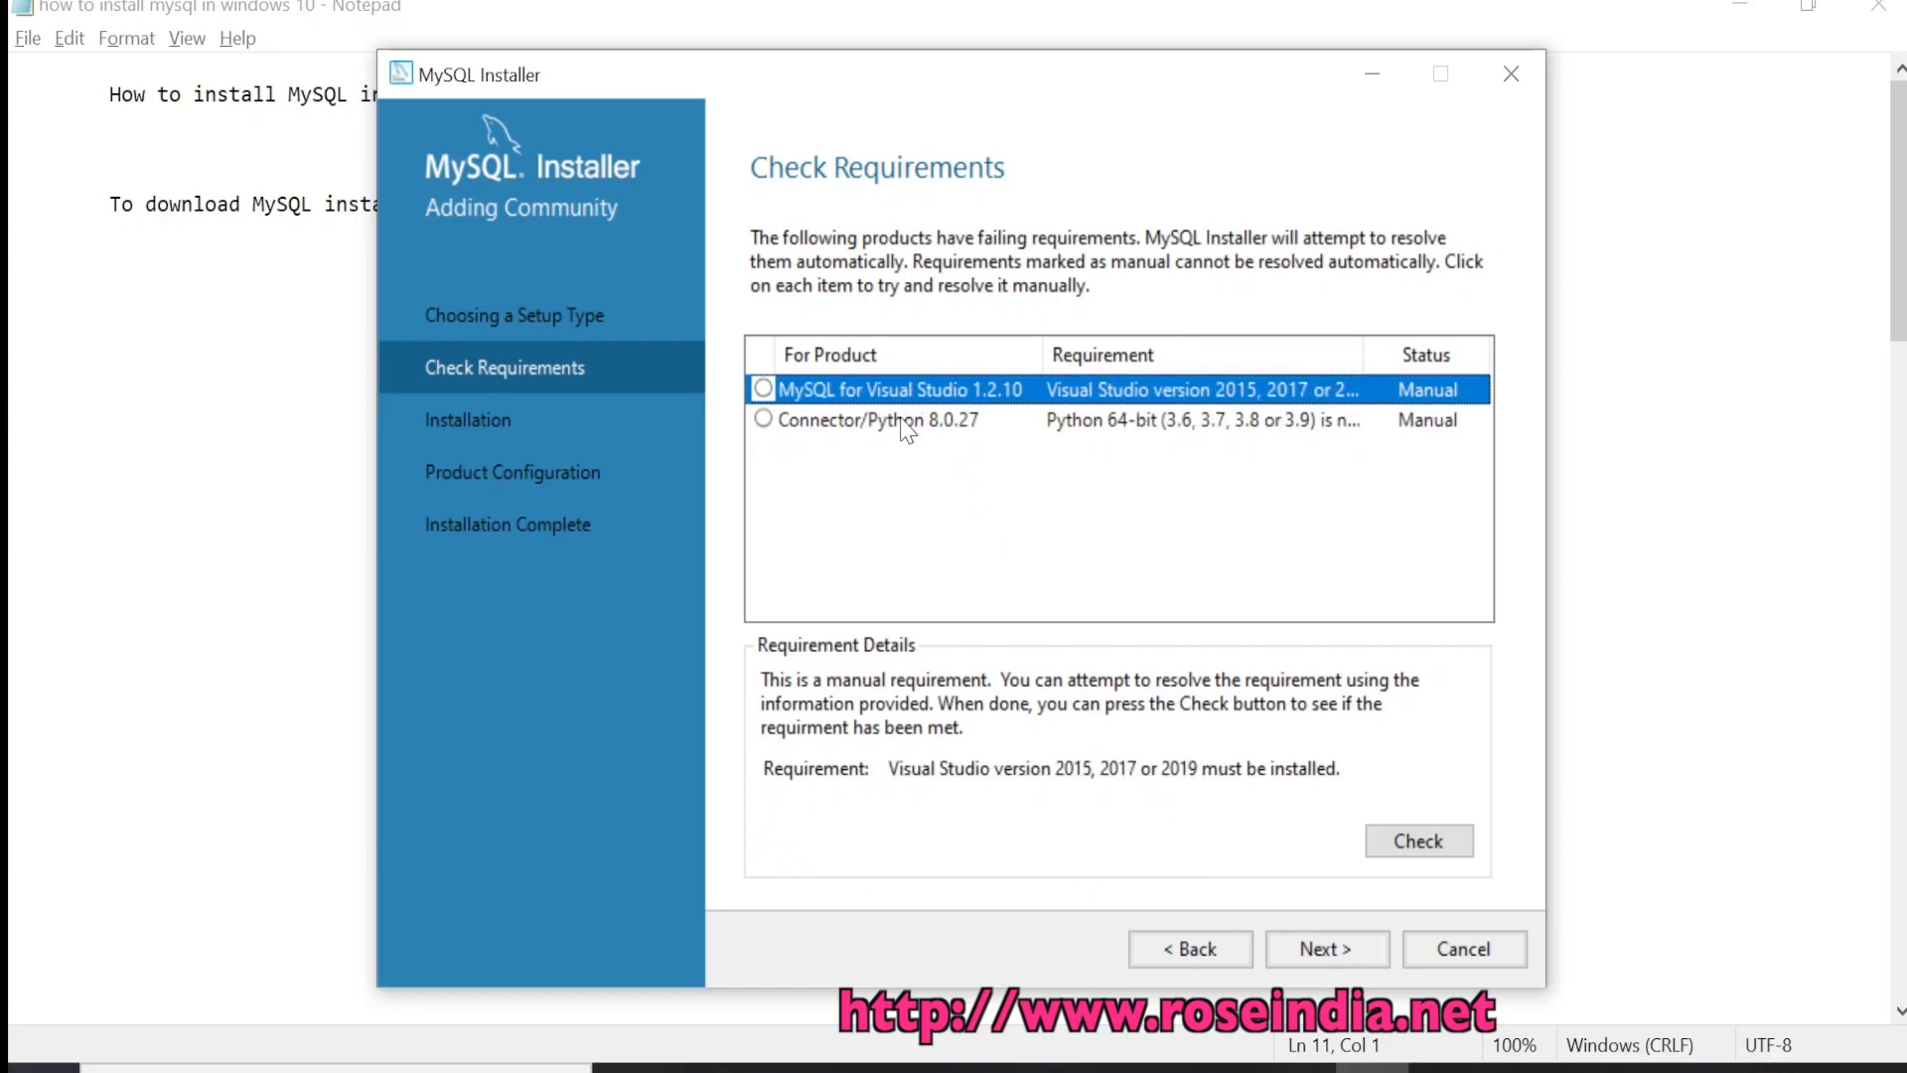
pyautogui.click(898, 425)
pyautogui.click(904, 392)
# Continue past the unmet requirements, confirm with Yes, then return to Choosing a Setup Type
pyautogui.click(1327, 950)
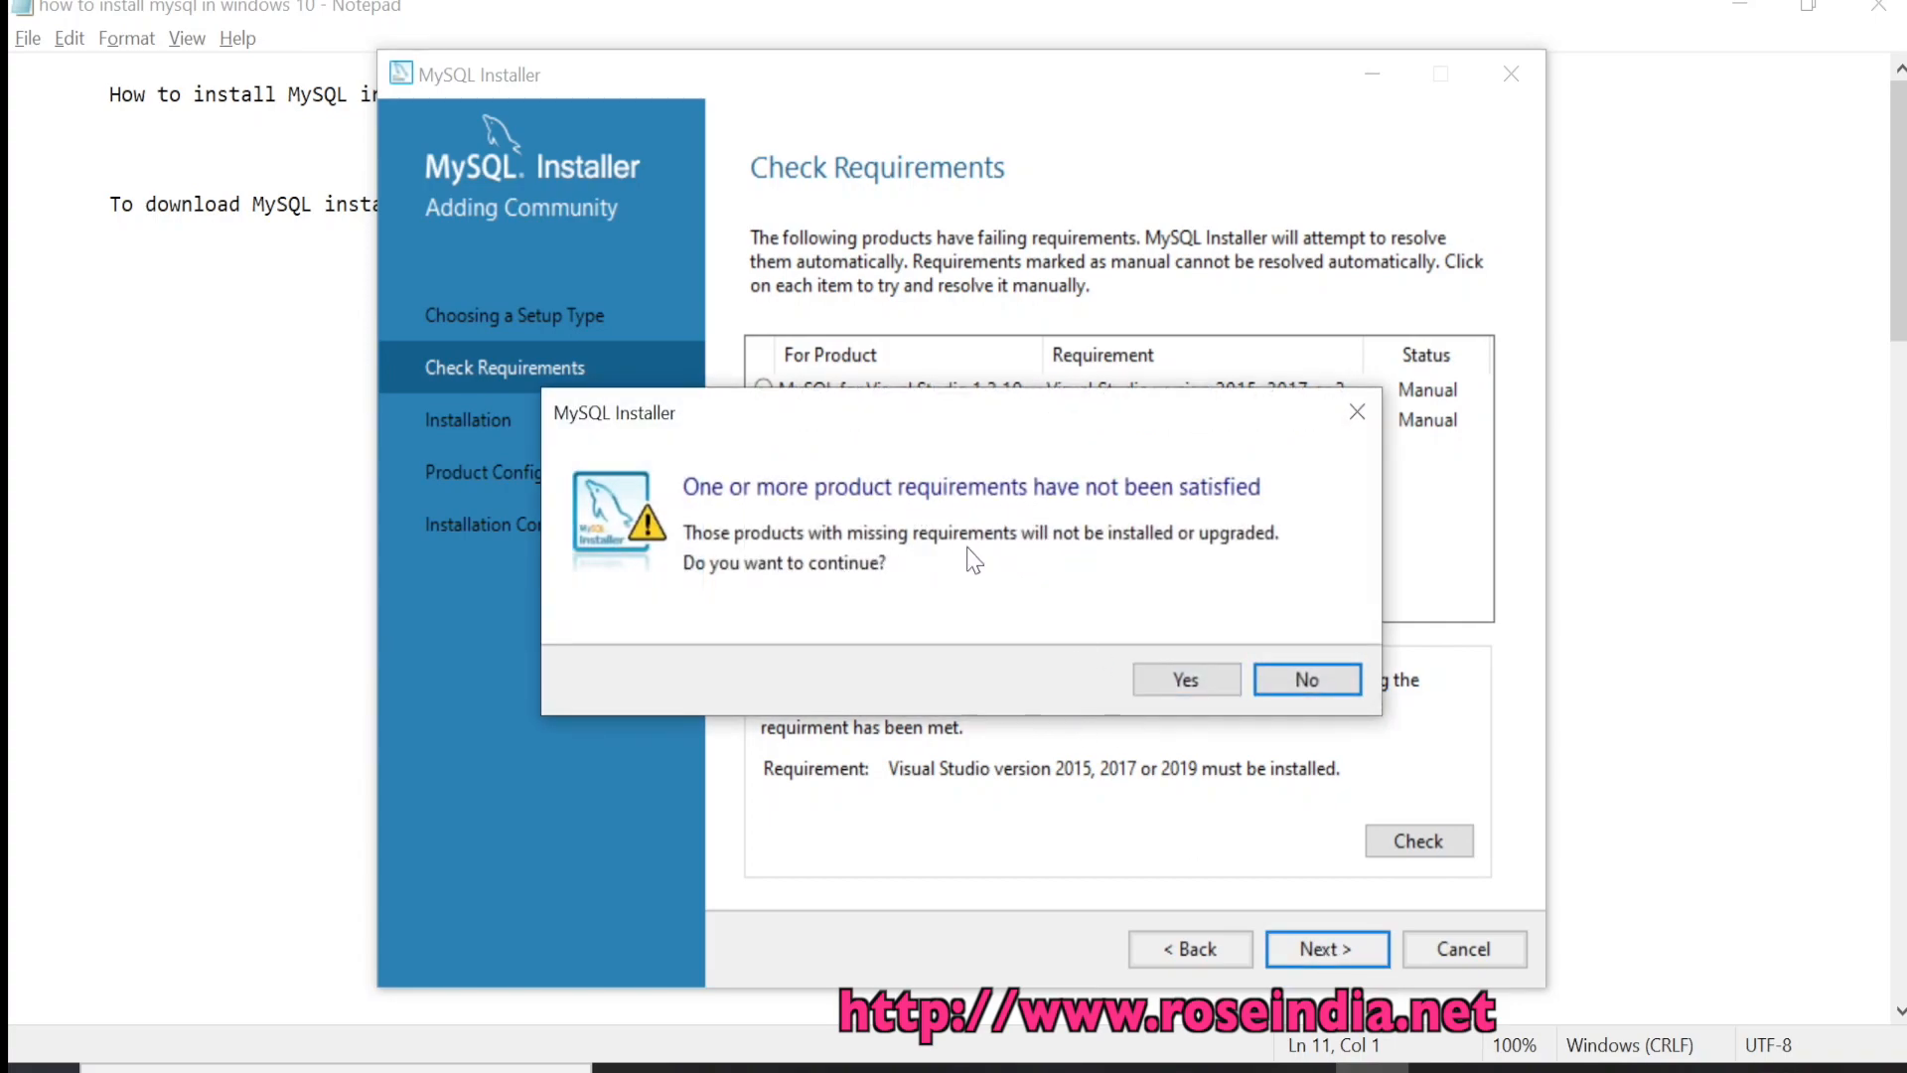
pyautogui.click(1186, 679)
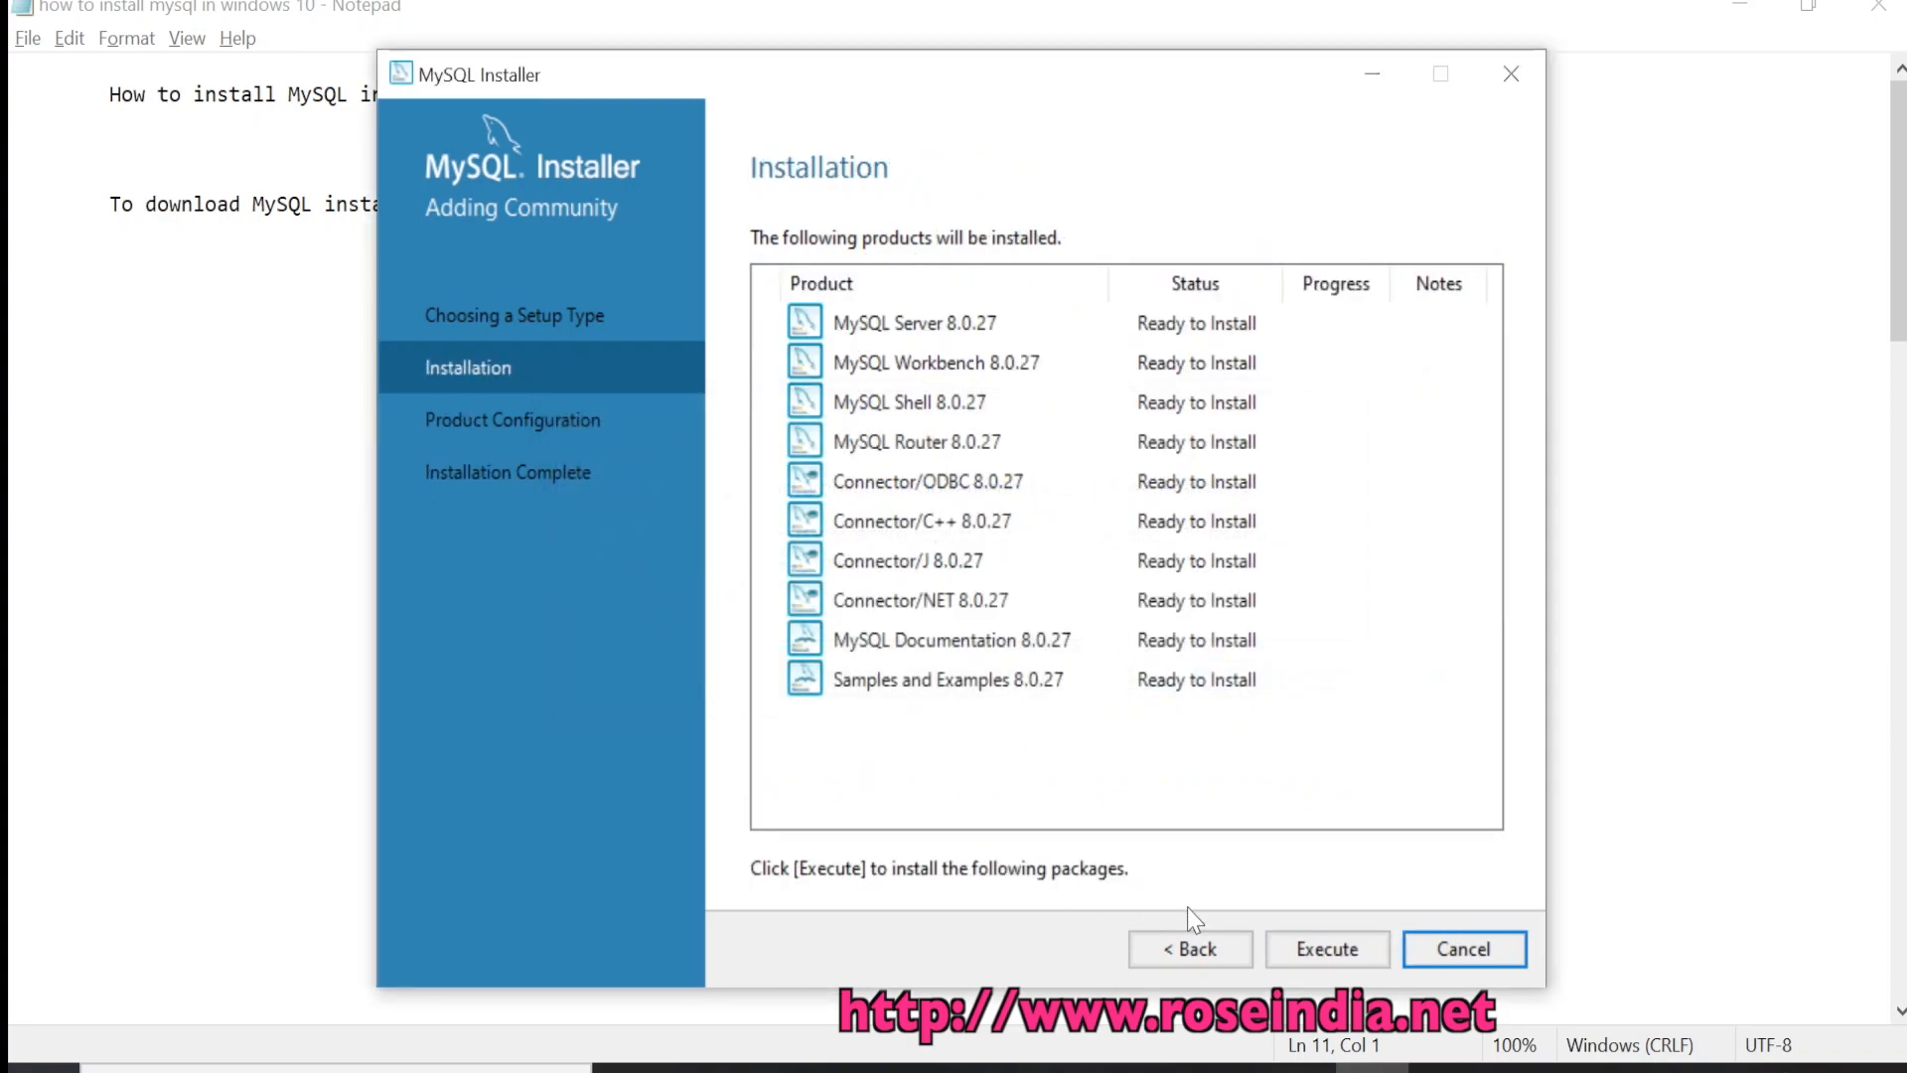
pyautogui.click(1187, 946)
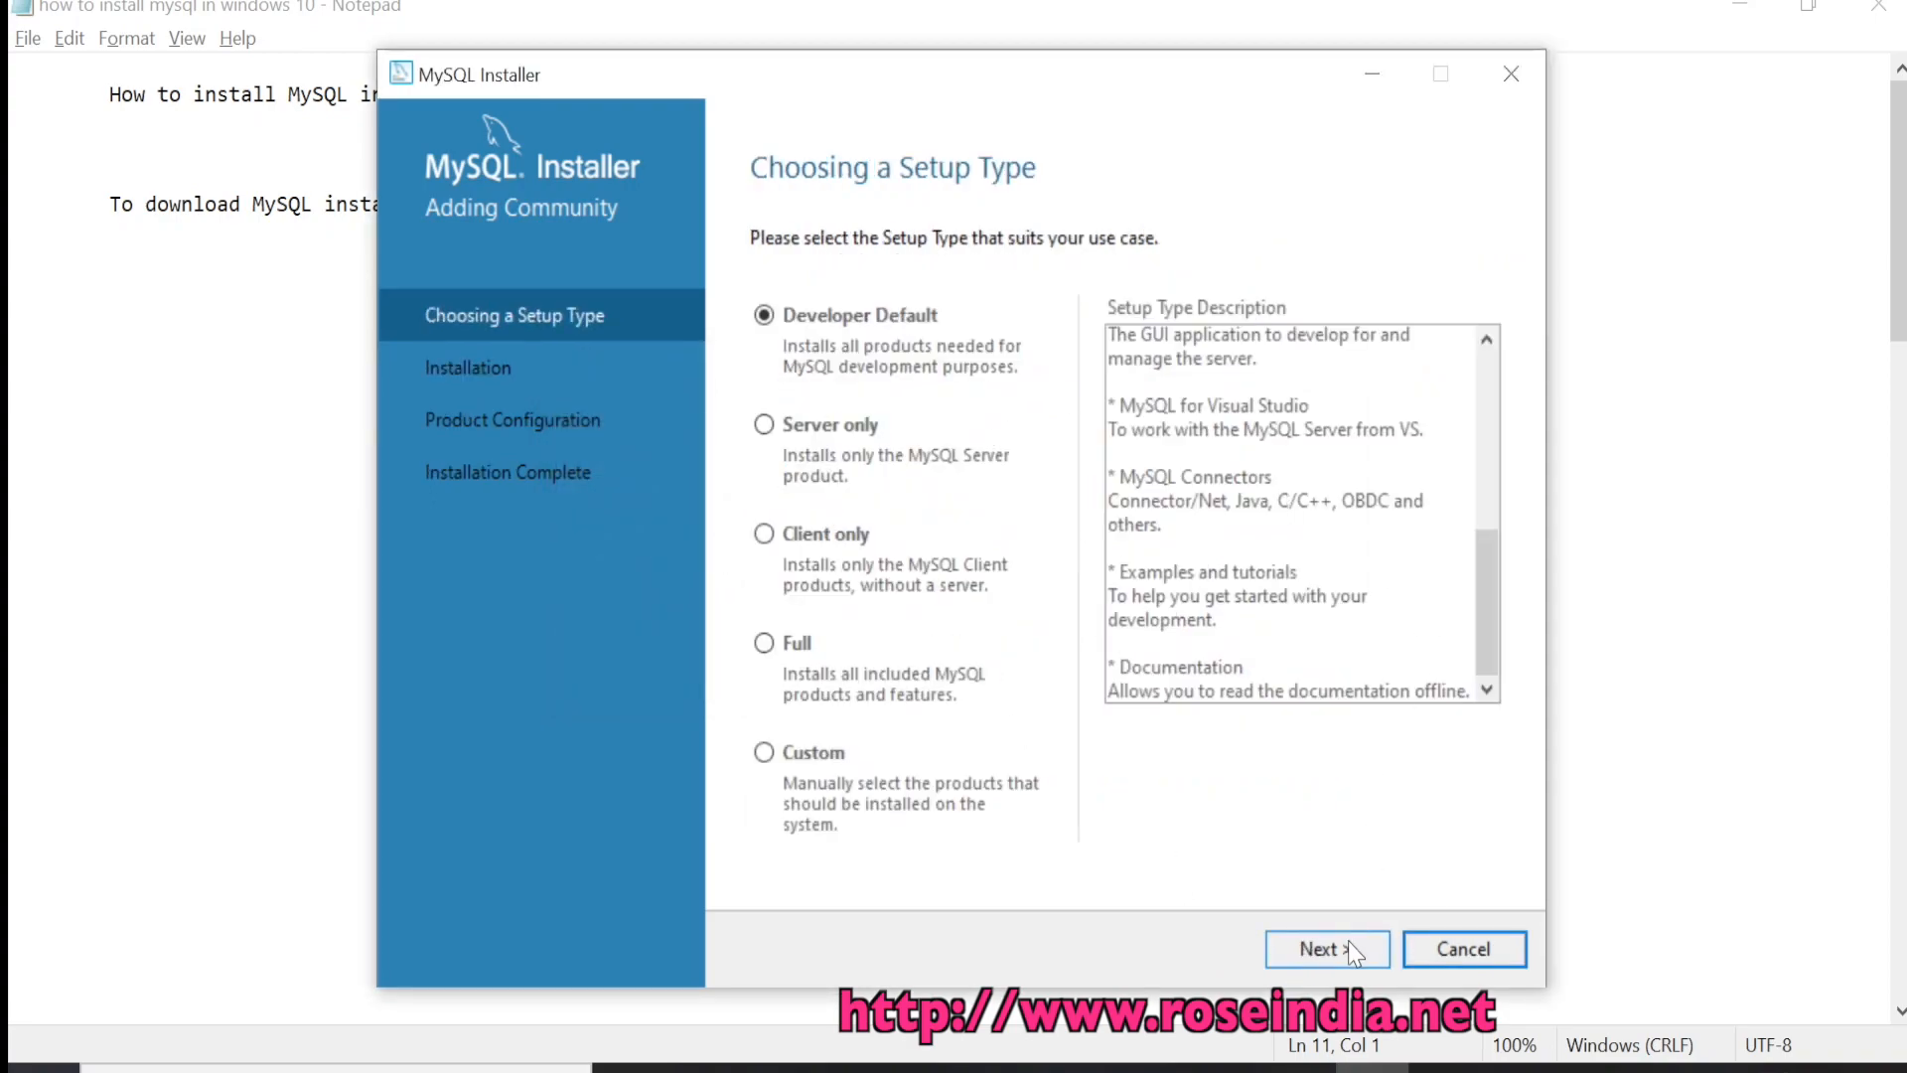
# Review the Visual Studio and Python requirements again, then continue anyway to the Installation page
pyautogui.click(1351, 946)
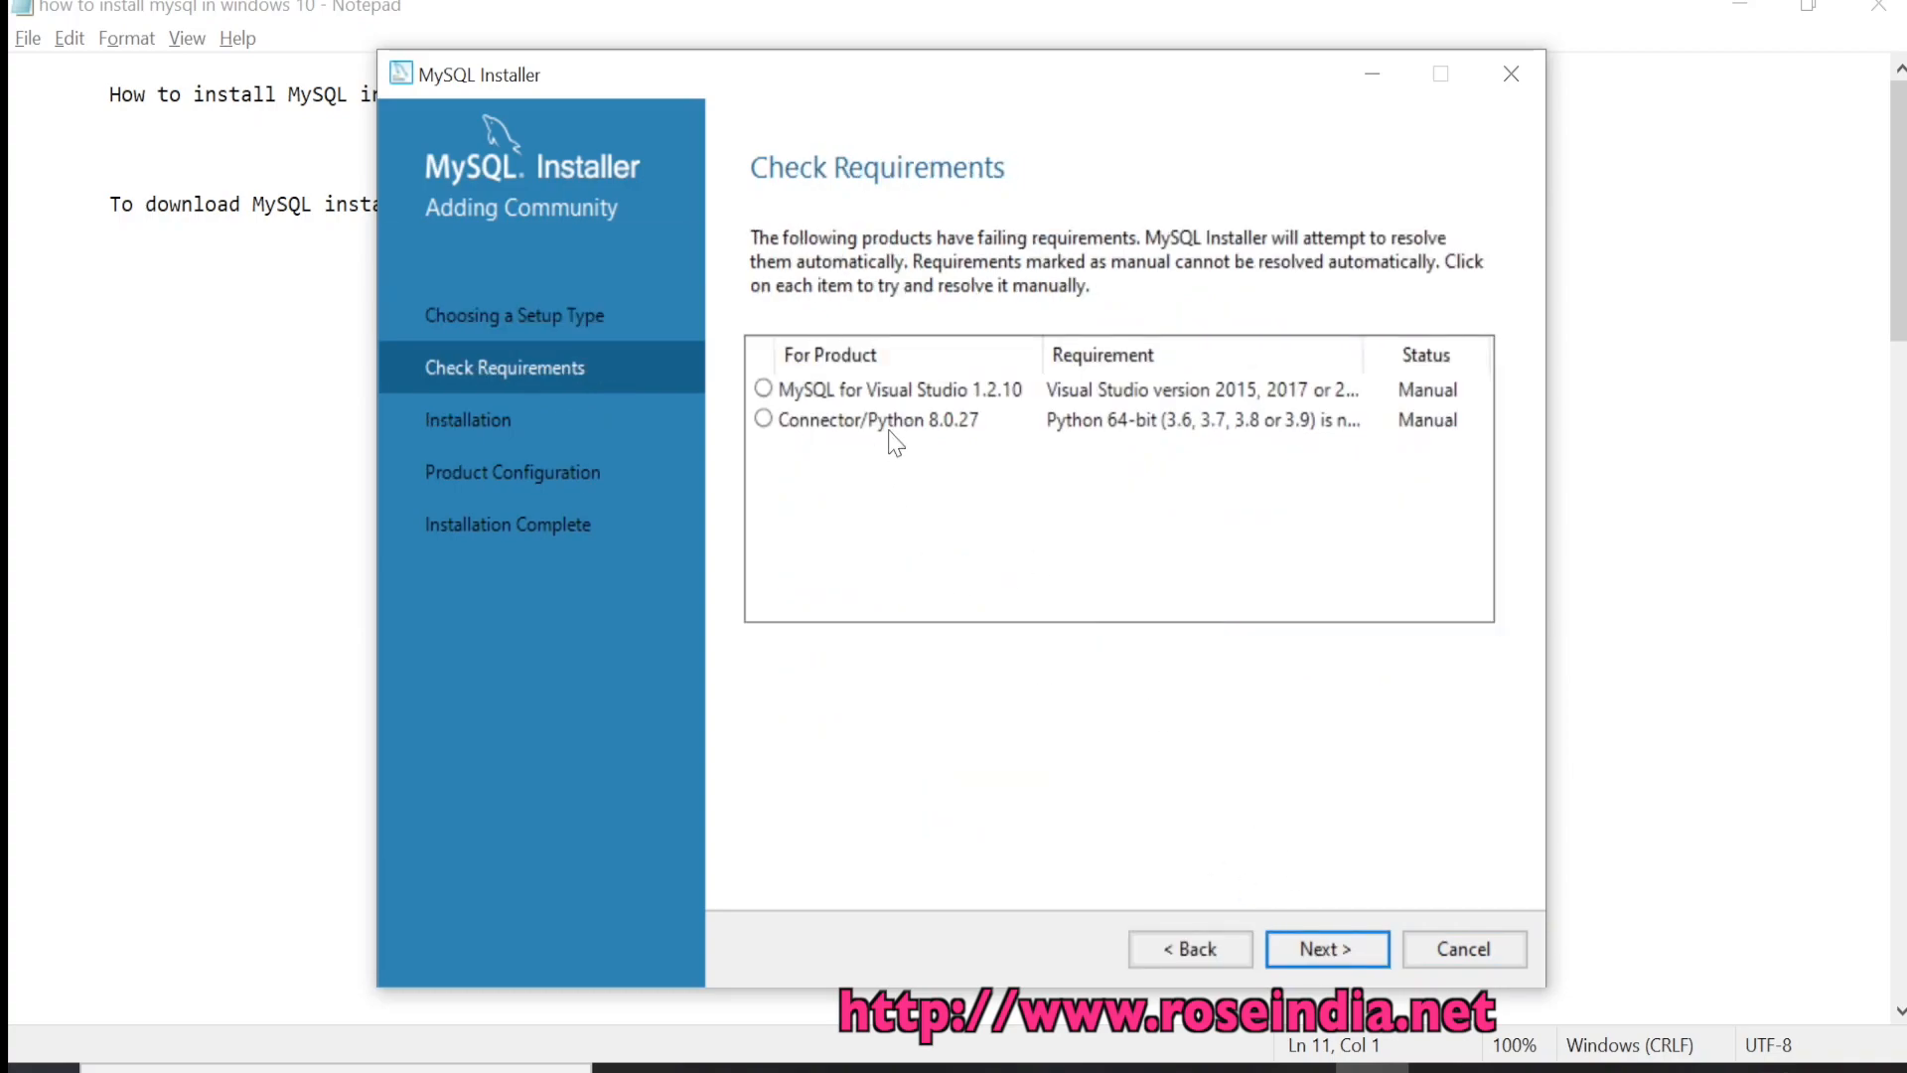
pyautogui.click(874, 395)
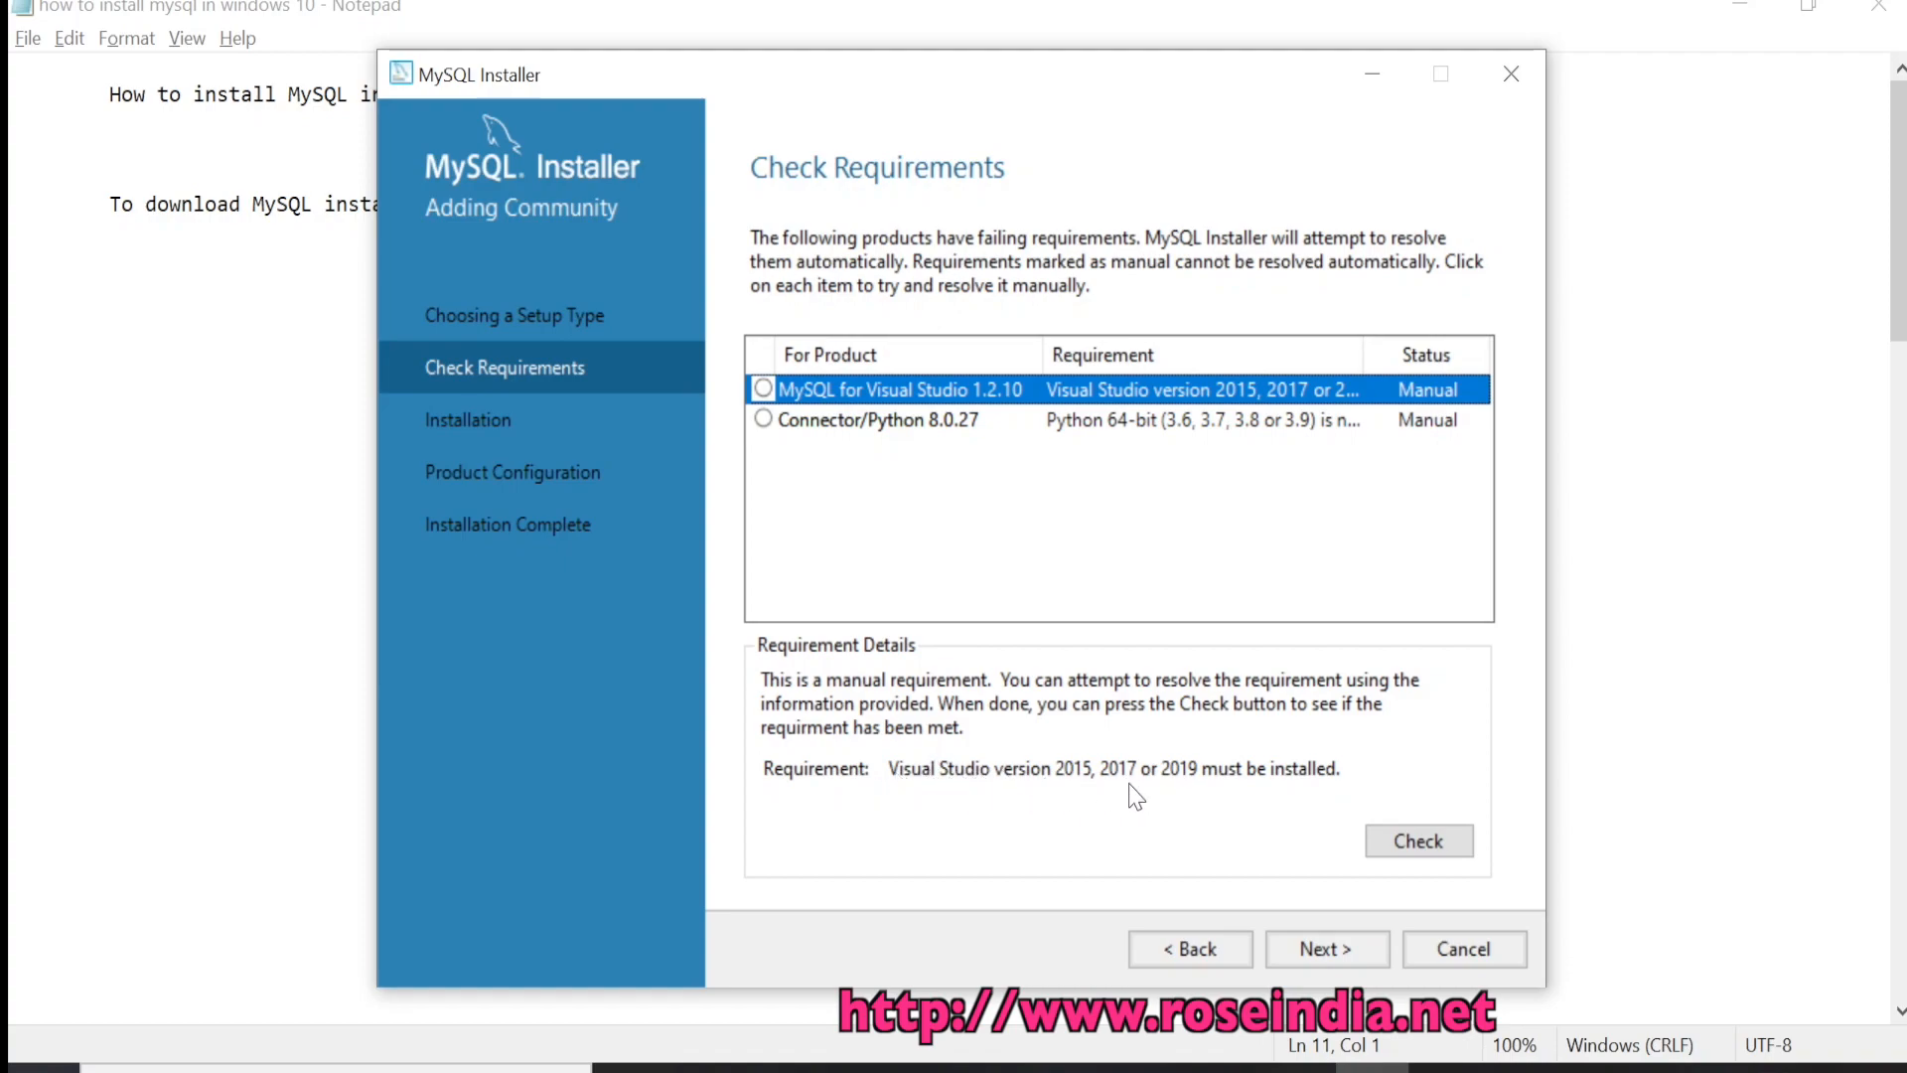
pyautogui.click(880, 419)
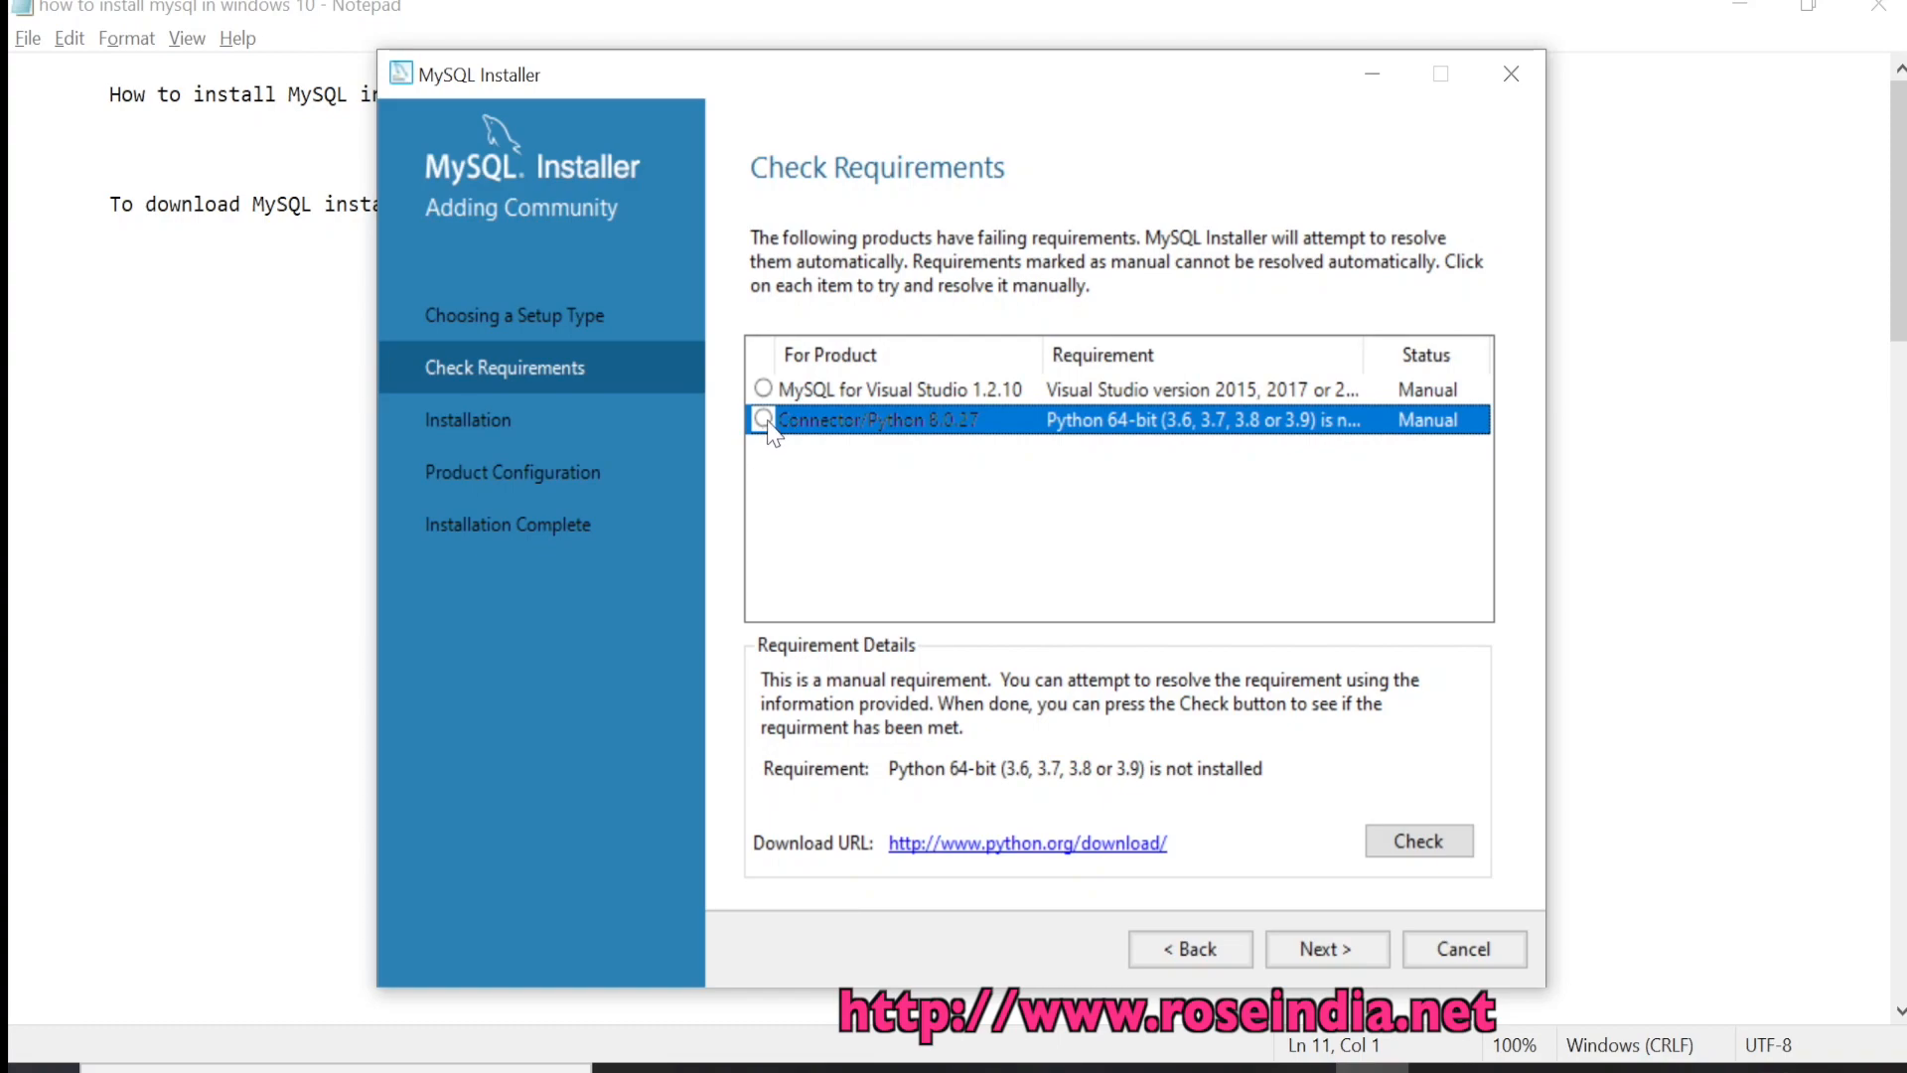
pyautogui.click(870, 389)
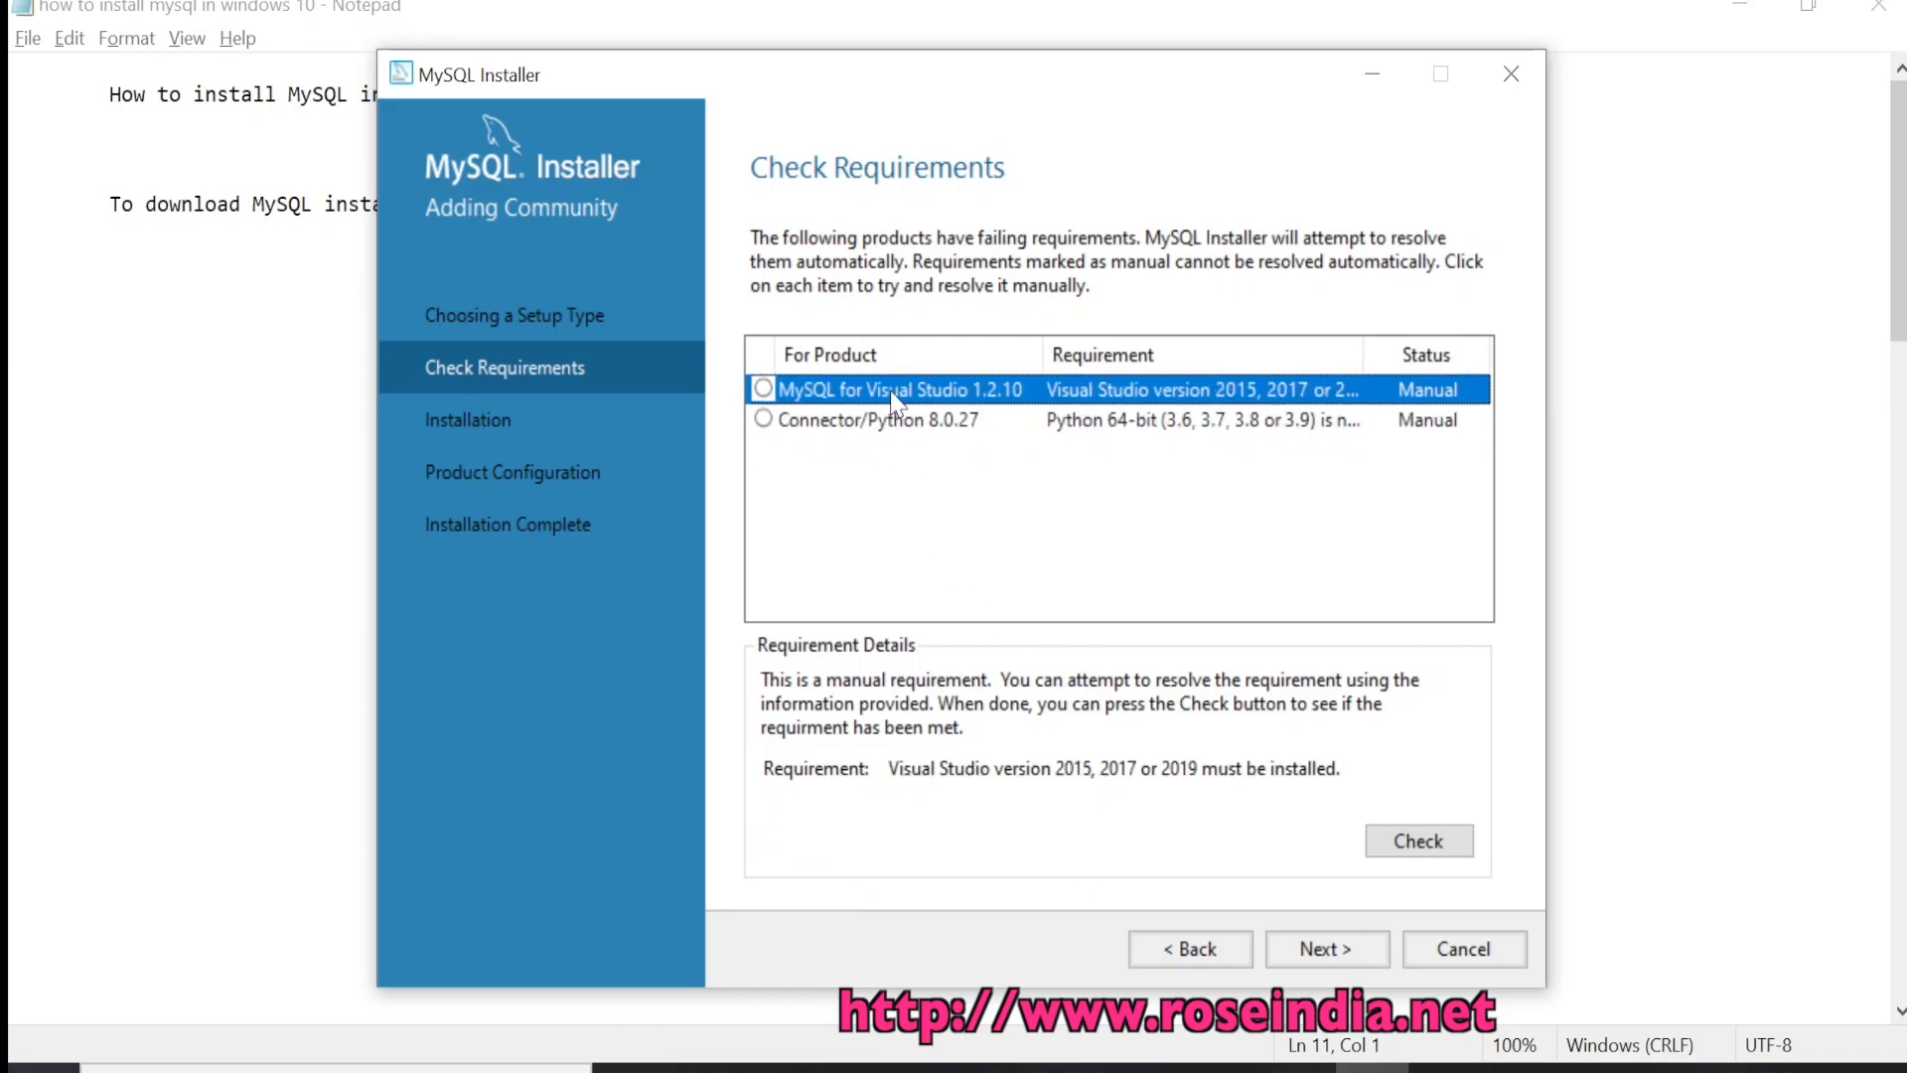
pyautogui.click(1330, 954)
pyautogui.click(1182, 680)
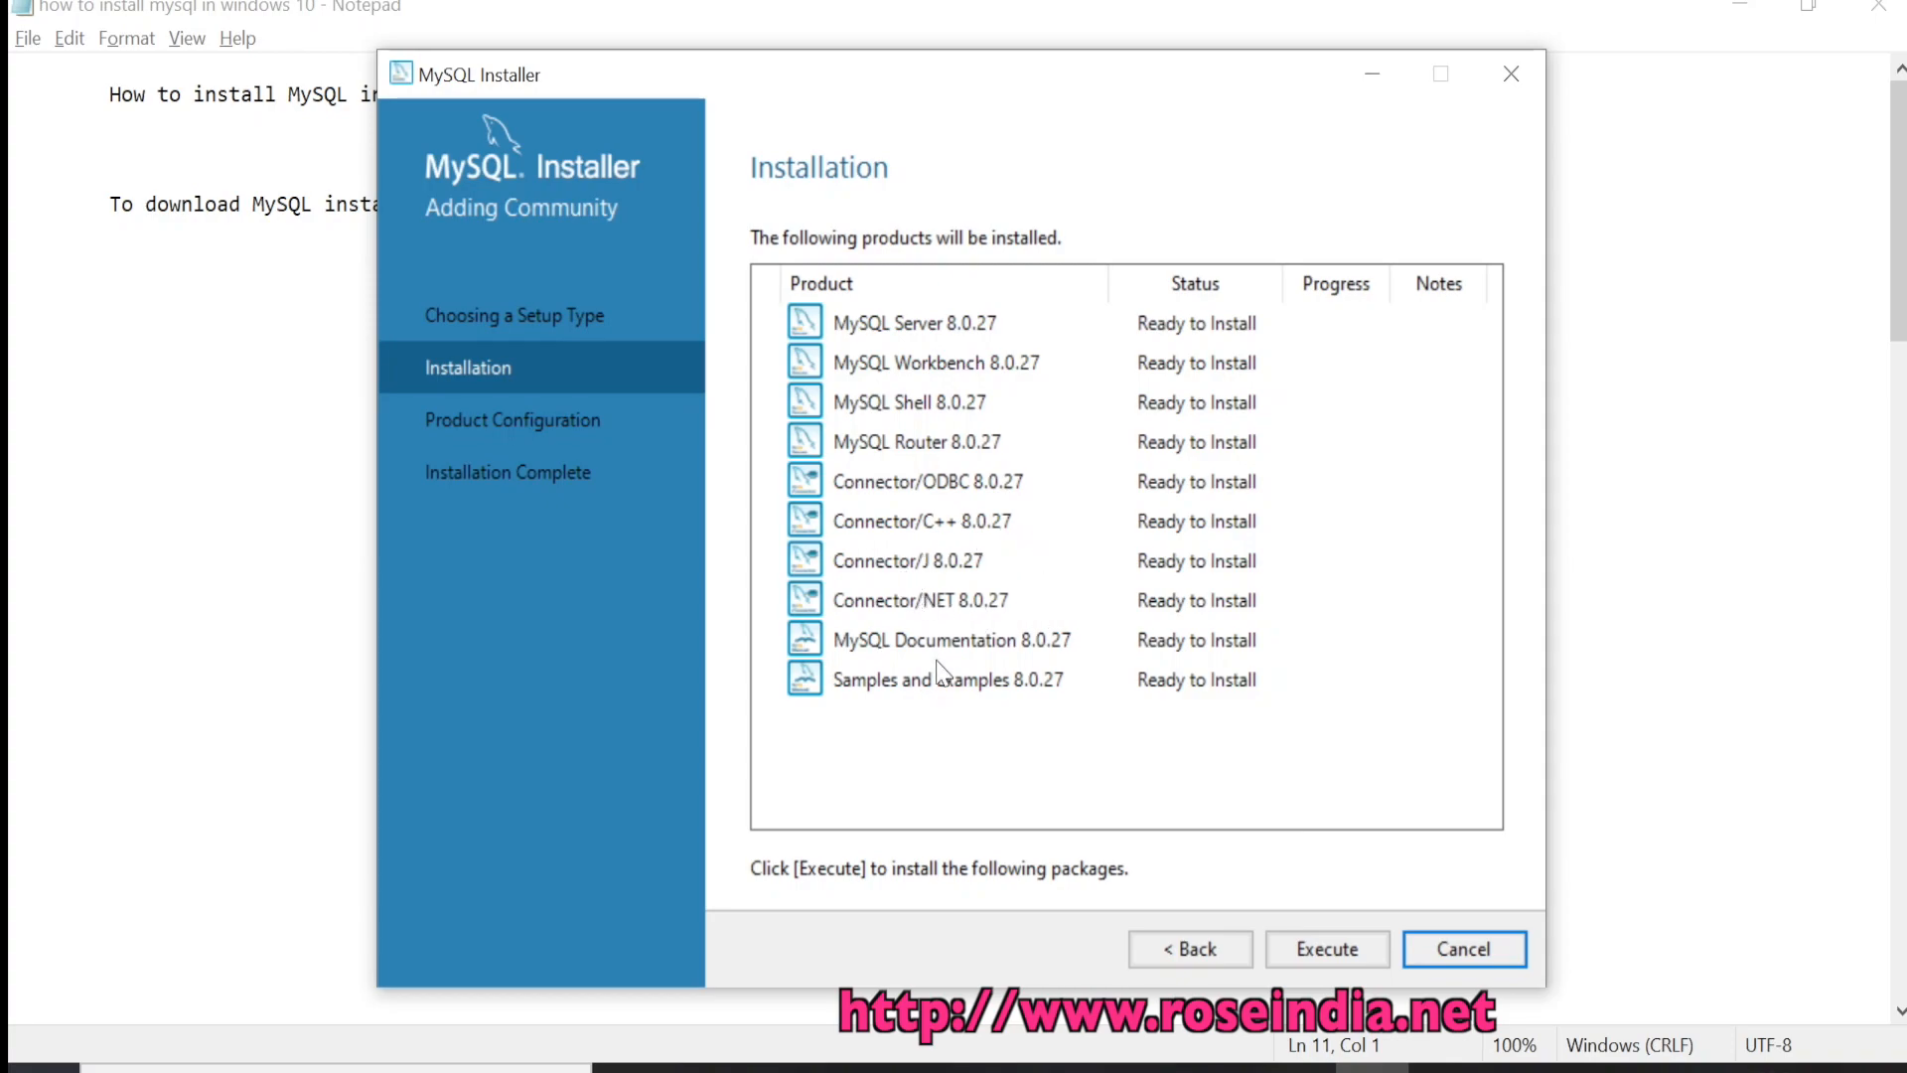
# Execute installation of the ten 8.0.27 products with the log shown, then proceed to Product Configuration
pyautogui.click(915, 641)
pyautogui.click(970, 685)
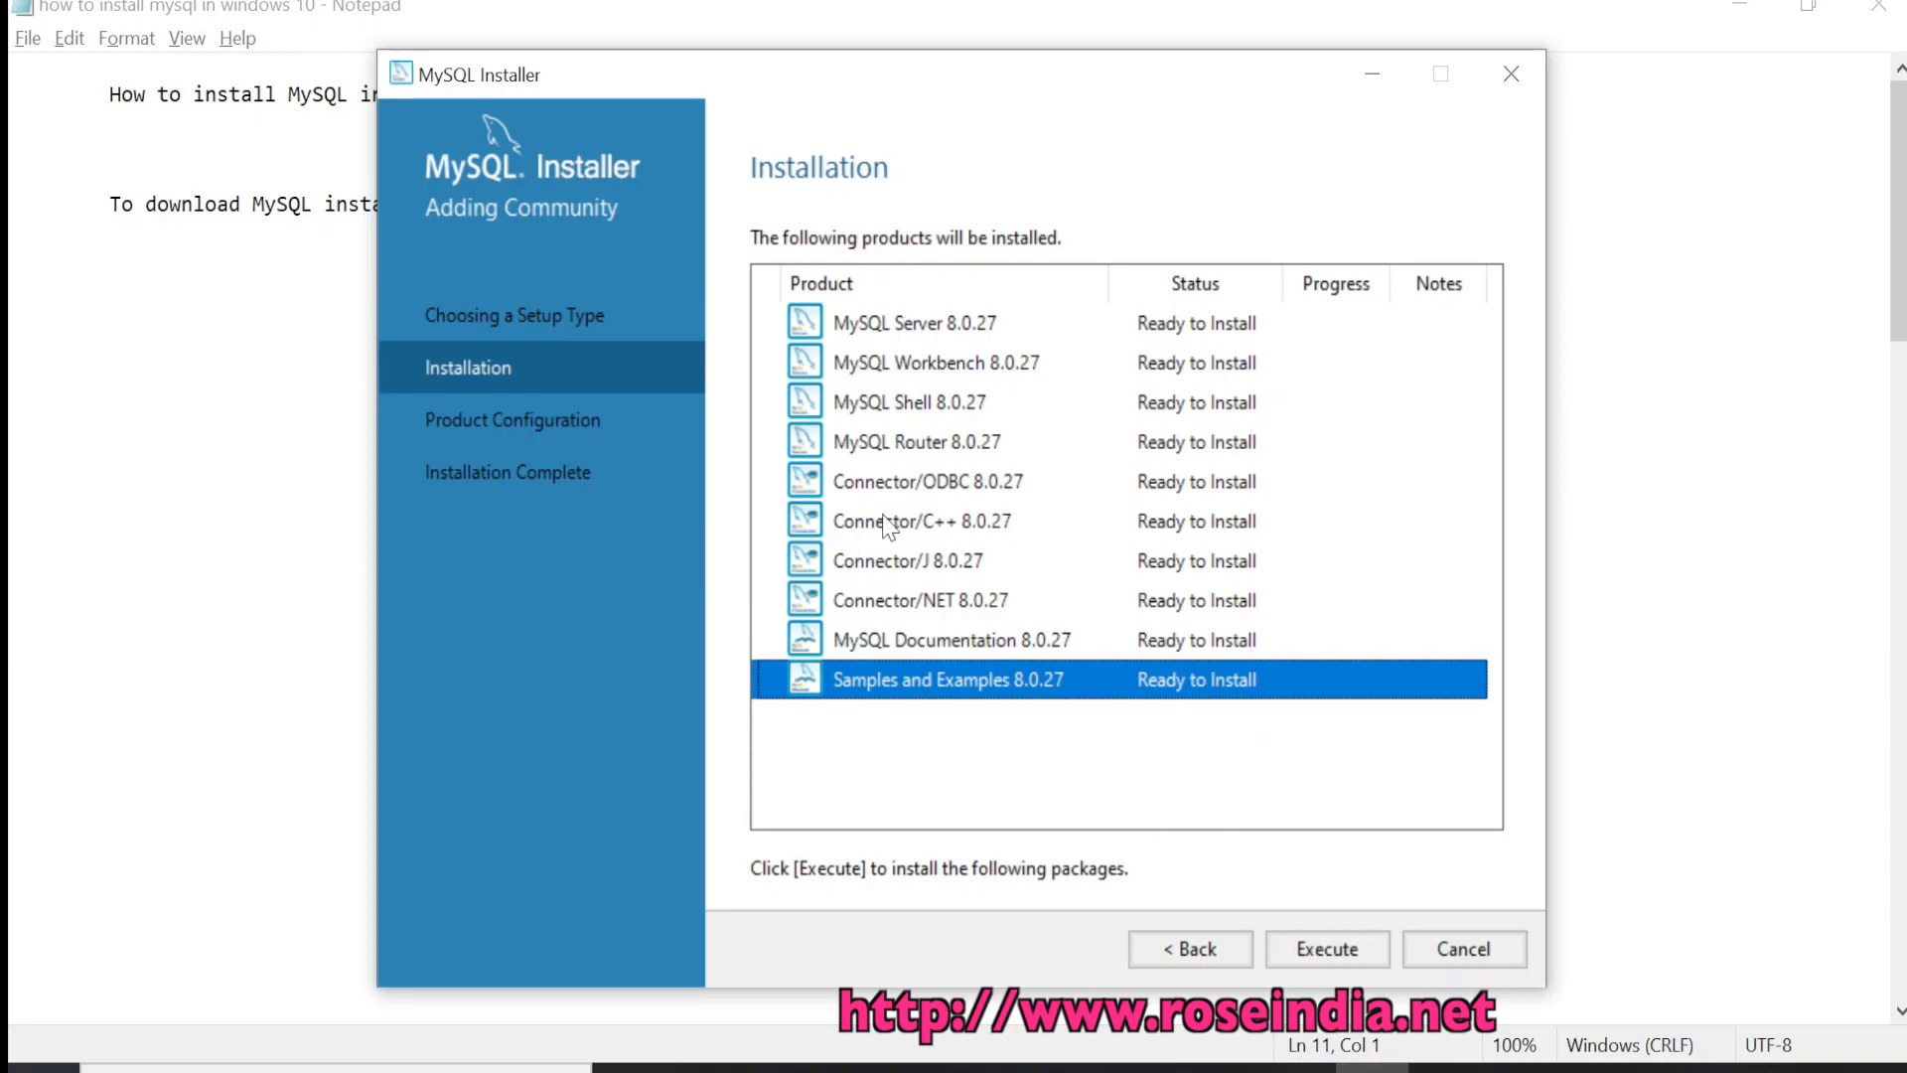
pyautogui.click(1329, 951)
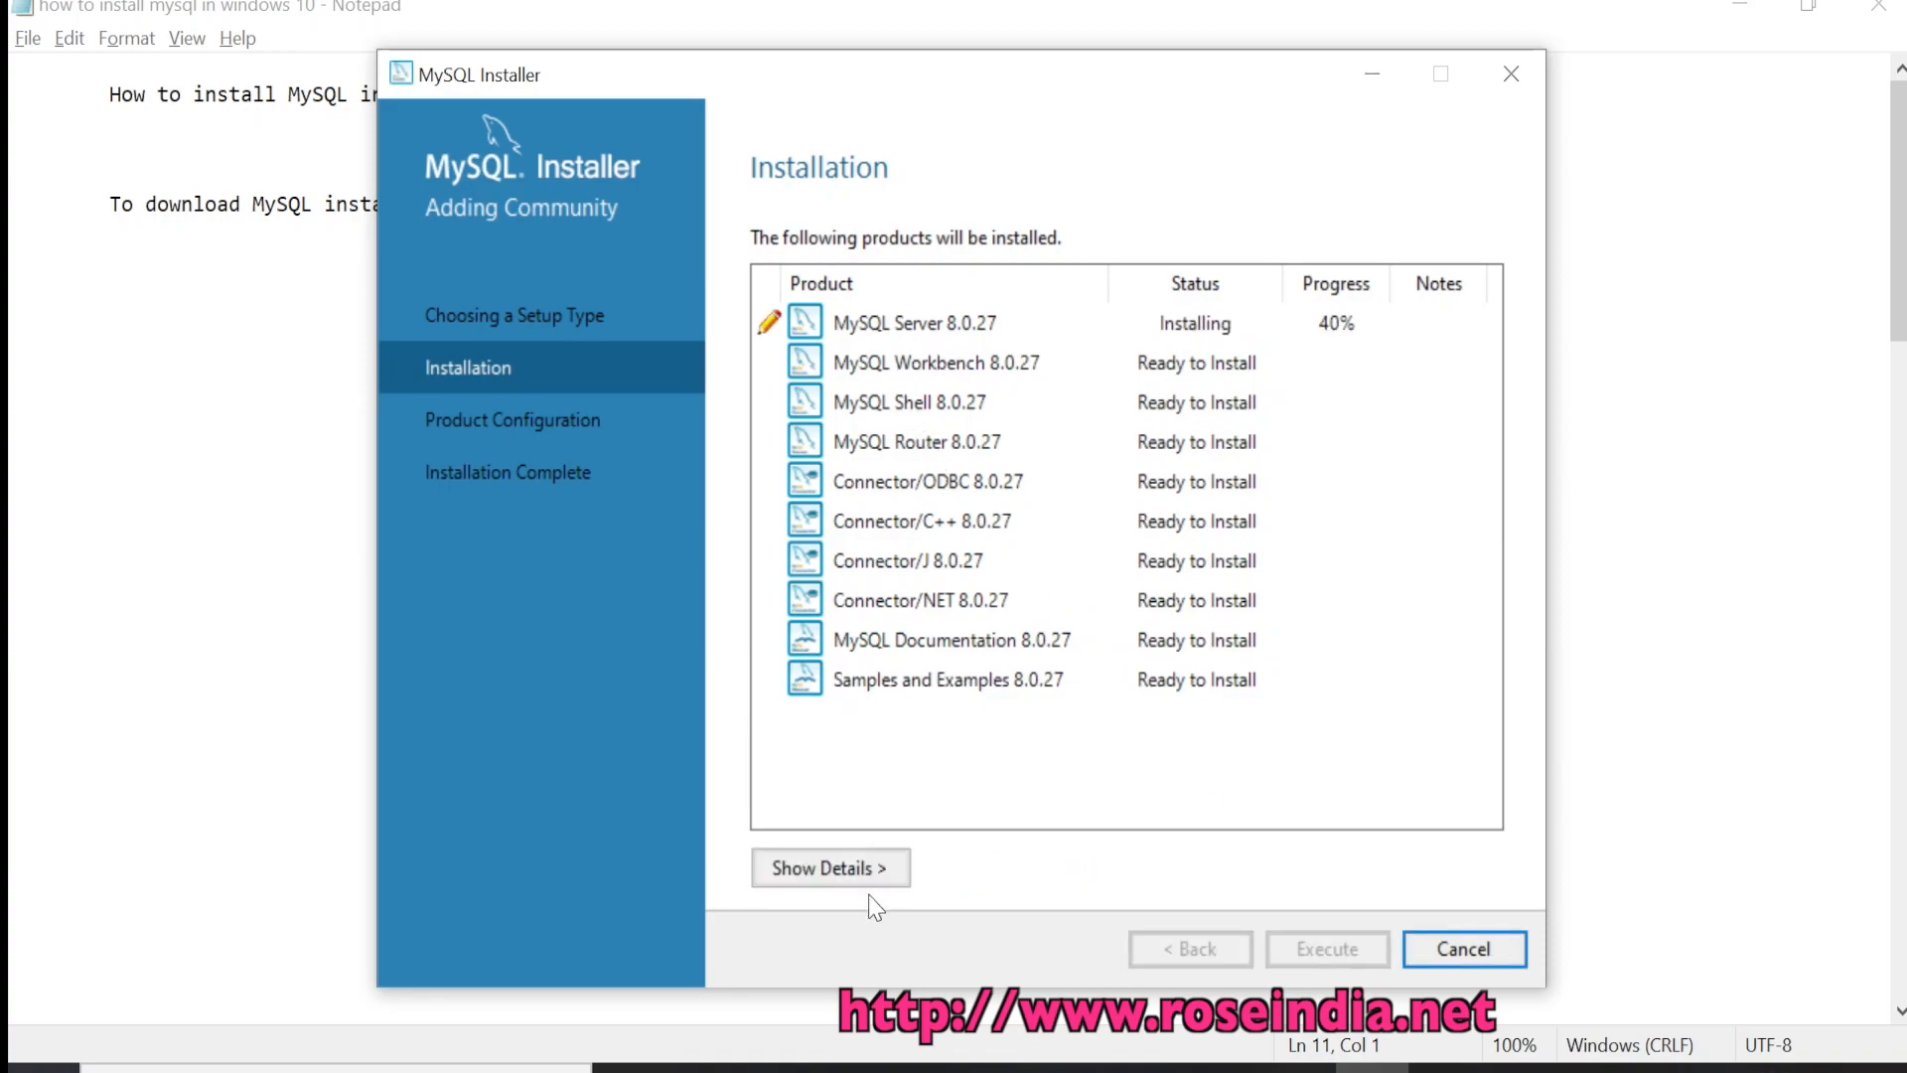
pyautogui.click(870, 869)
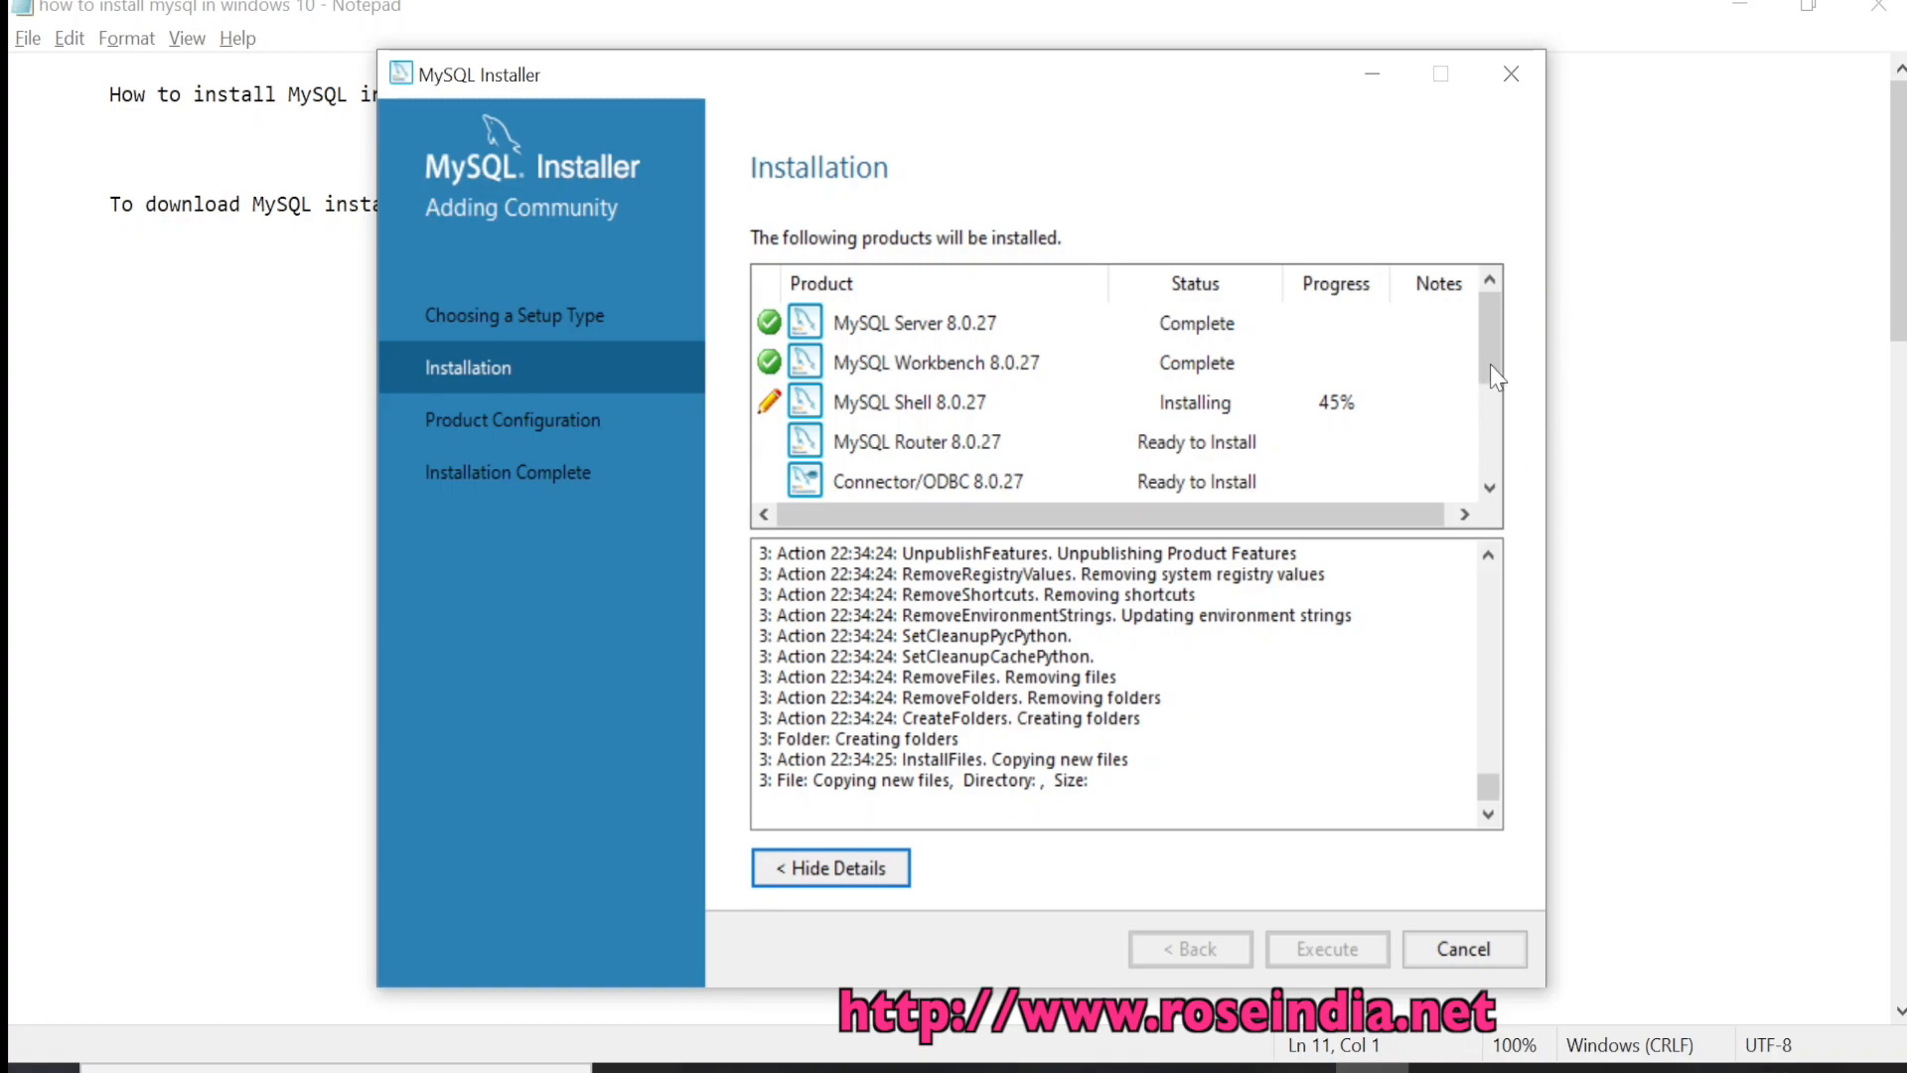
pyautogui.moveTo(1498, 377); pyautogui.dragTo(1508, 511)
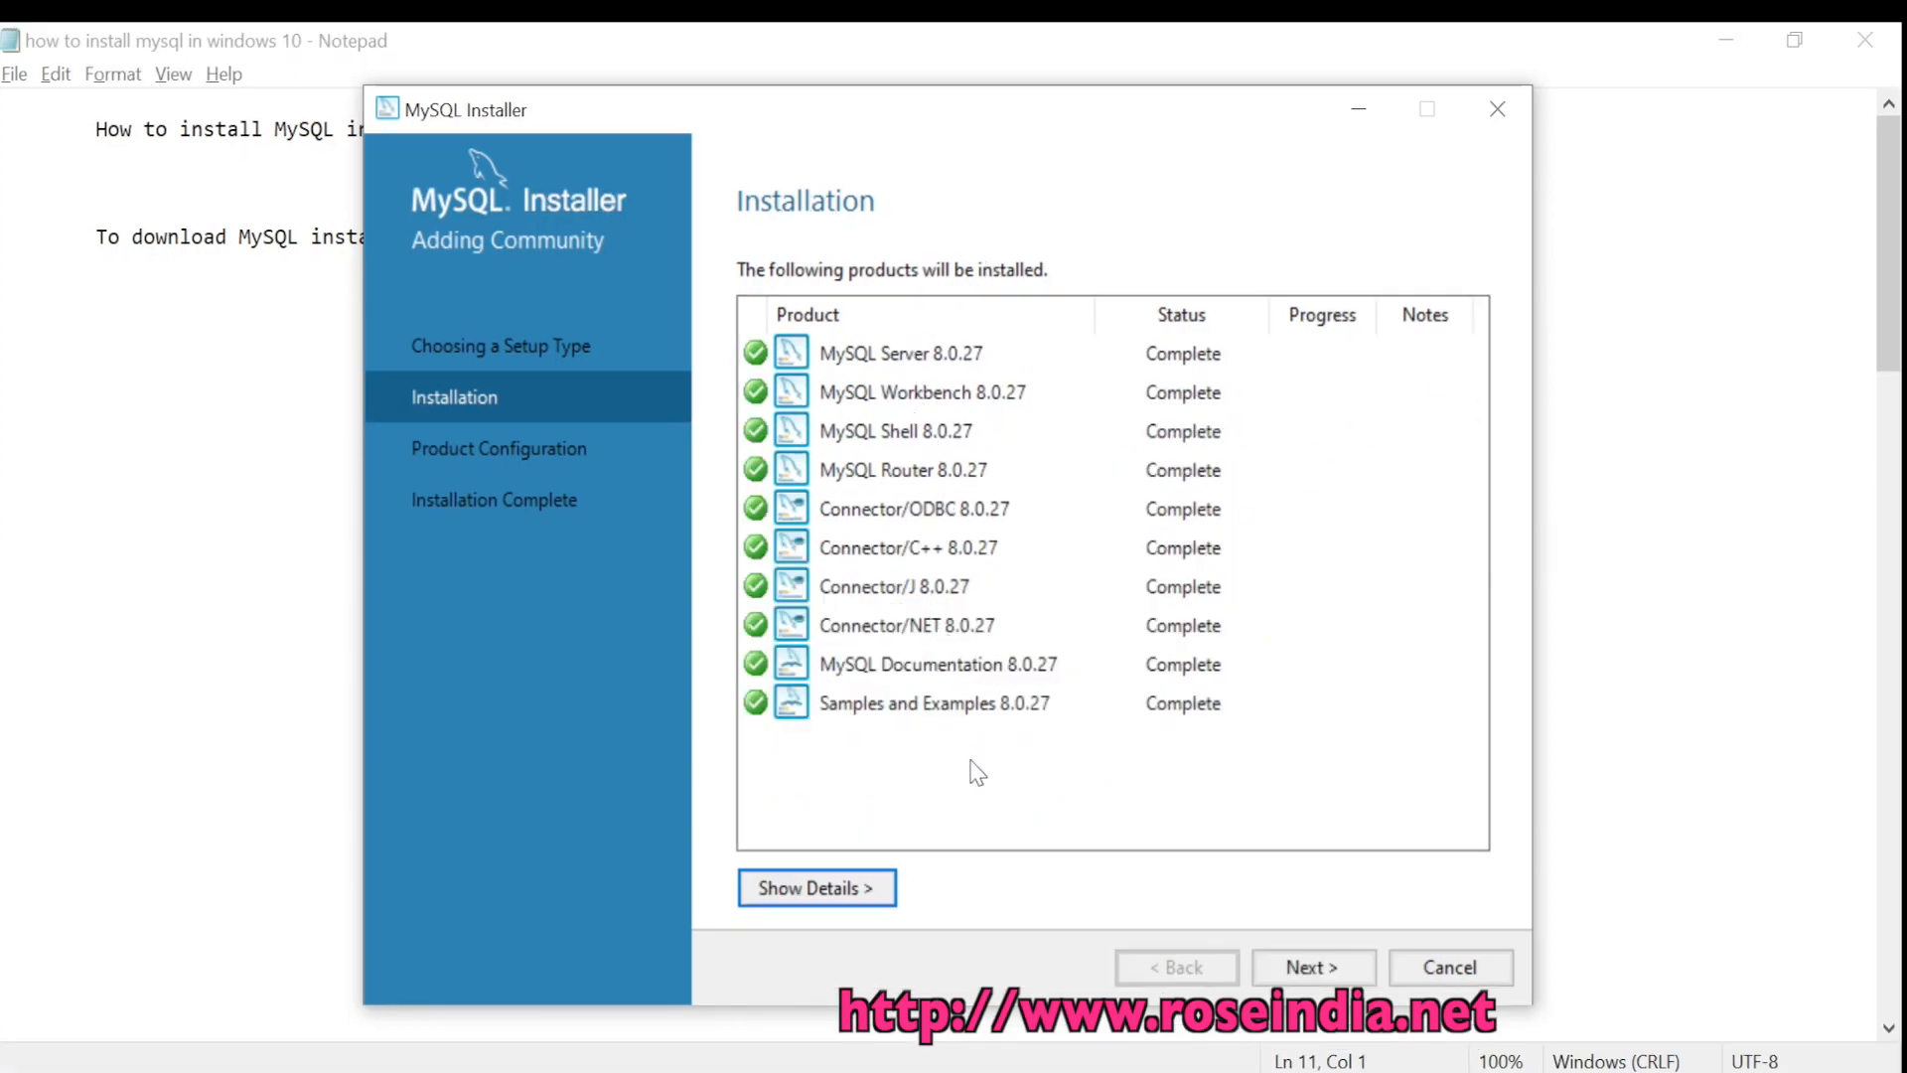
pyautogui.click(844, 705)
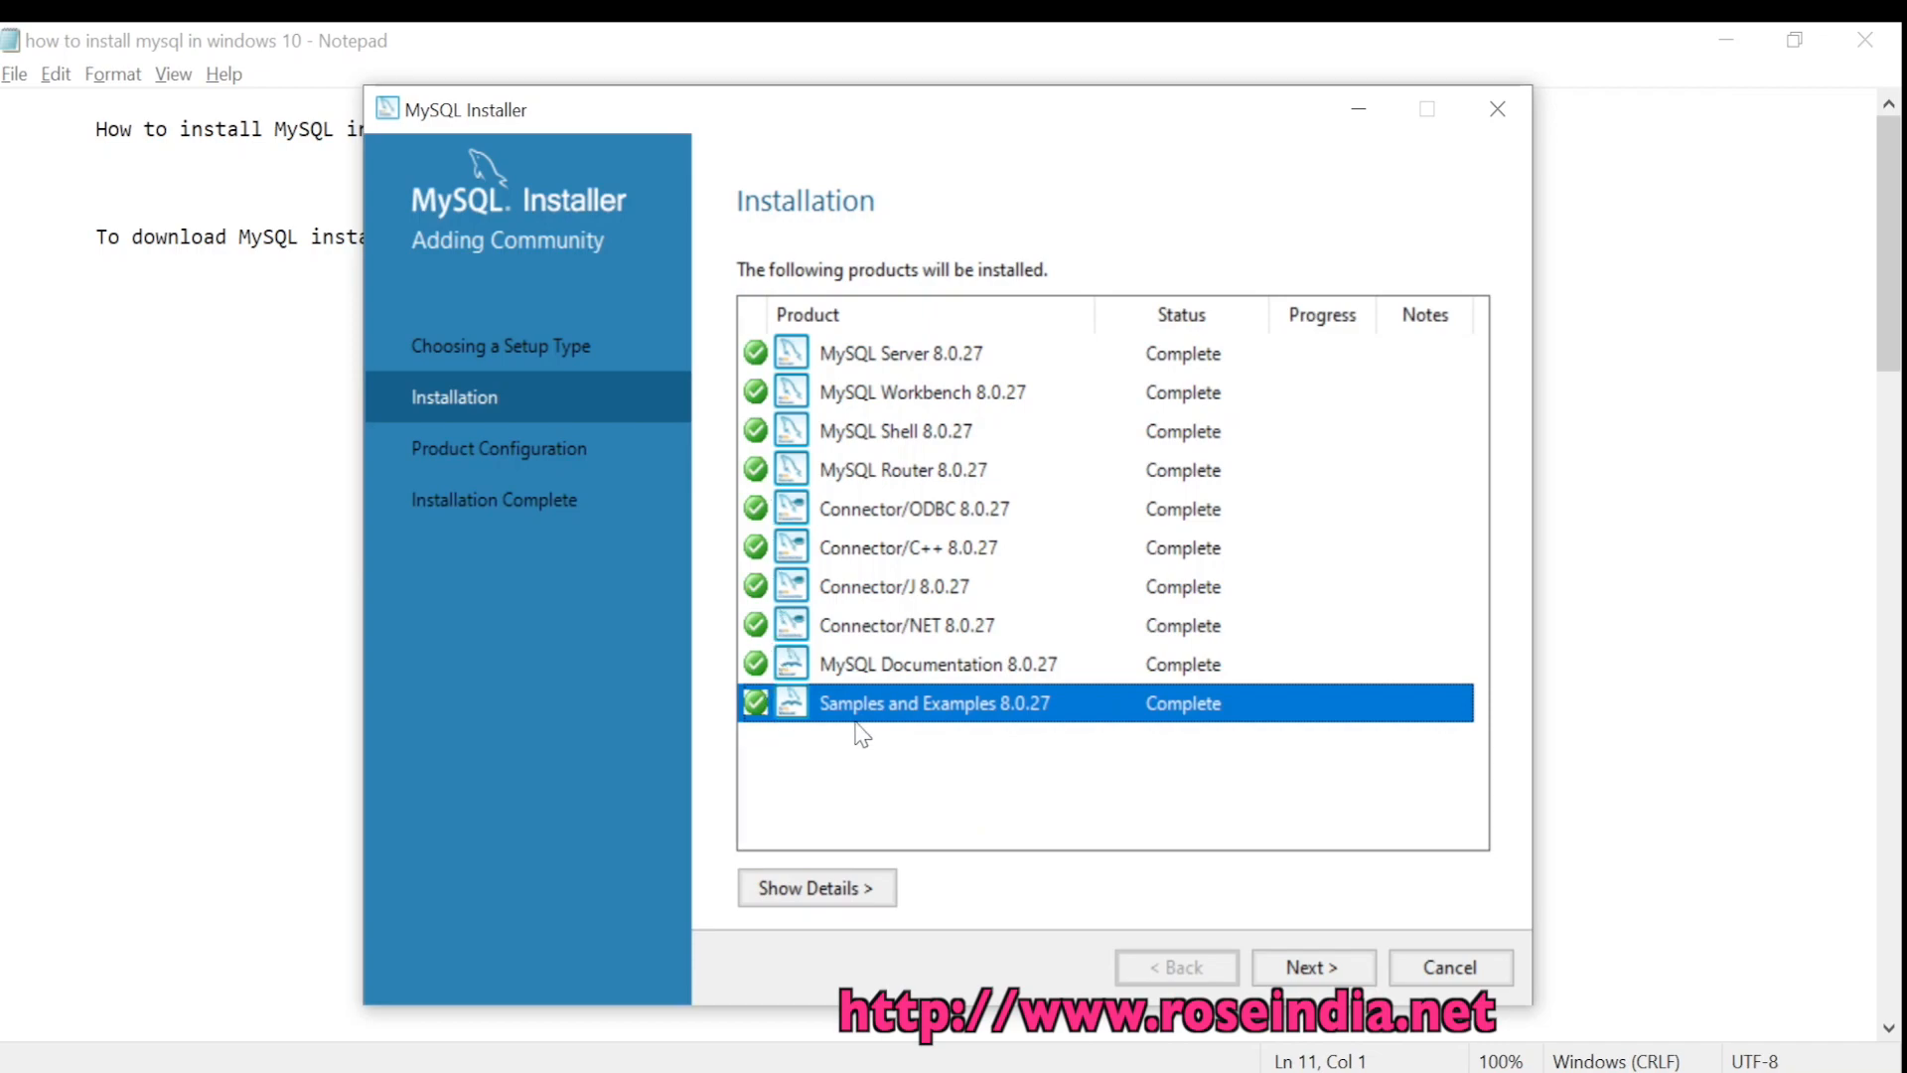
pyautogui.click(891, 591)
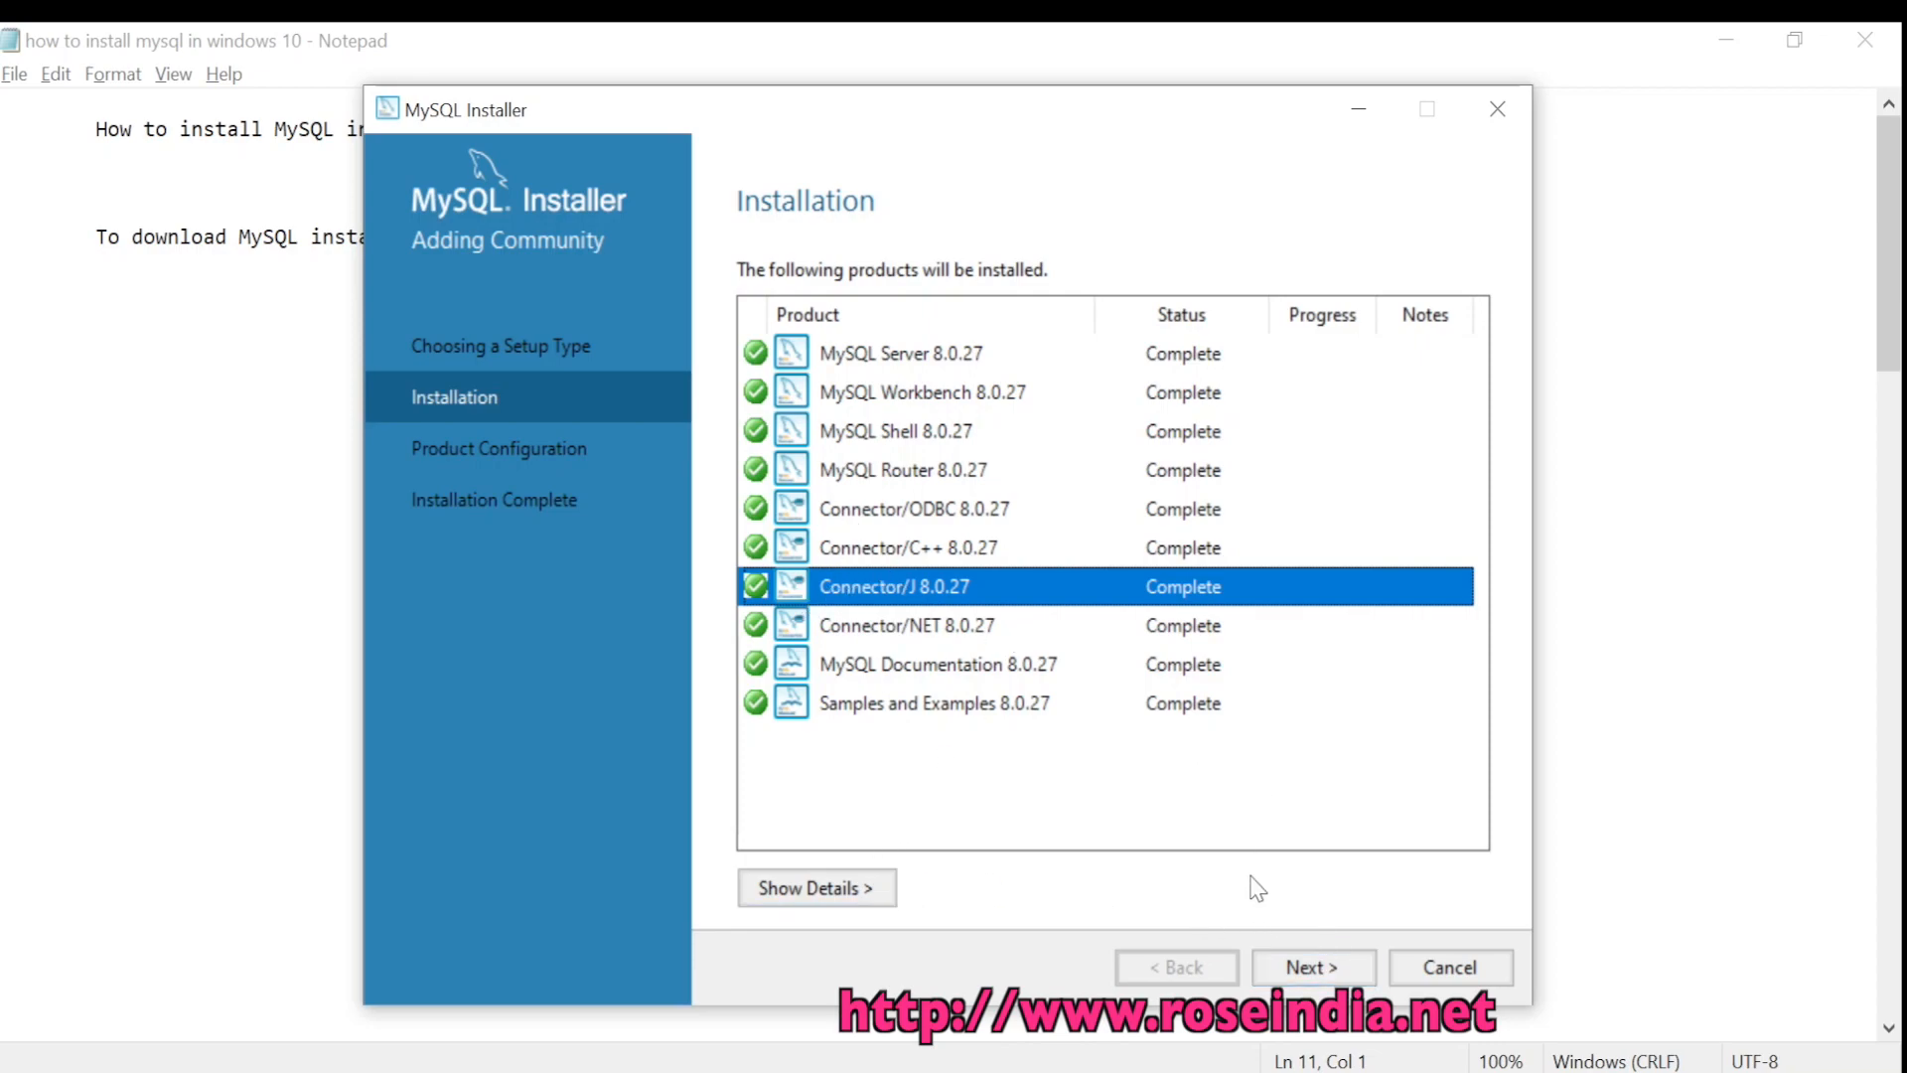
pyautogui.click(1304, 968)
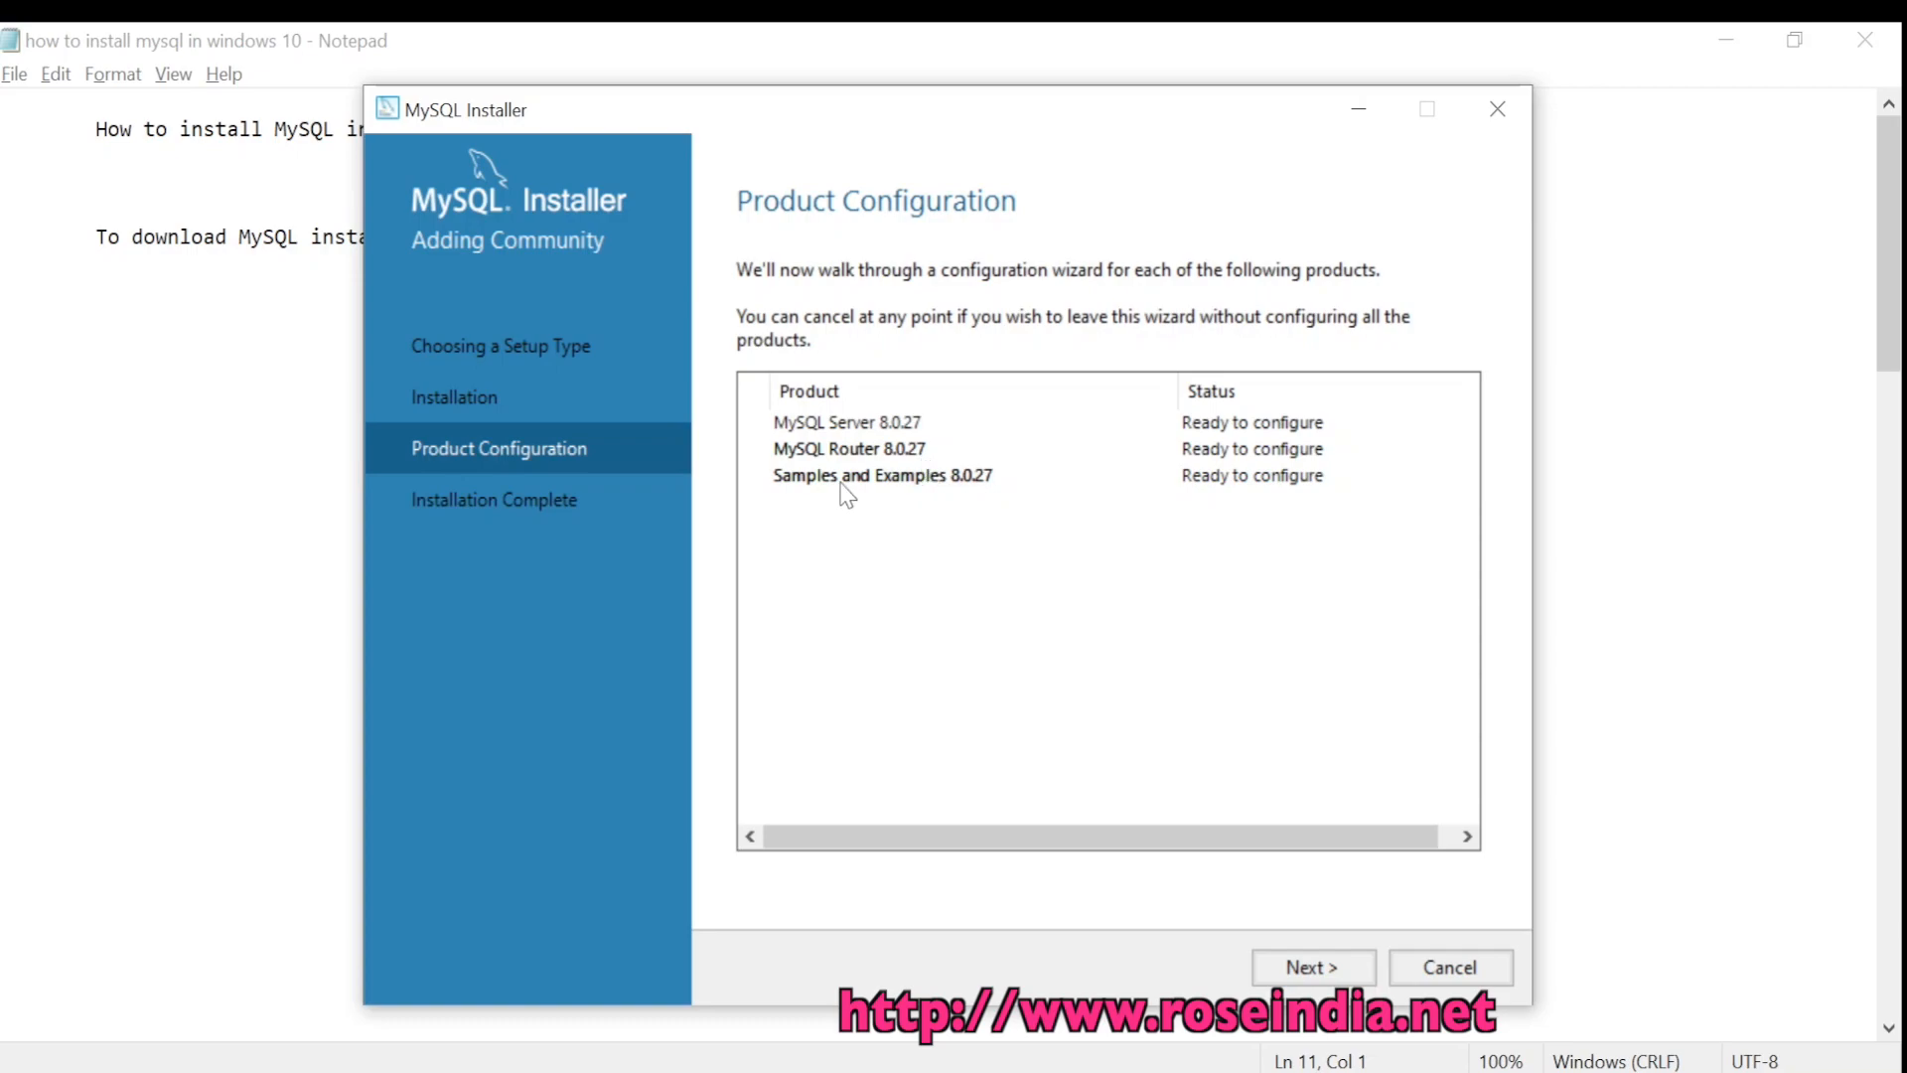
# Keep the server Config Type as Development Computer on port 3306 and continue
pyautogui.click(1314, 968)
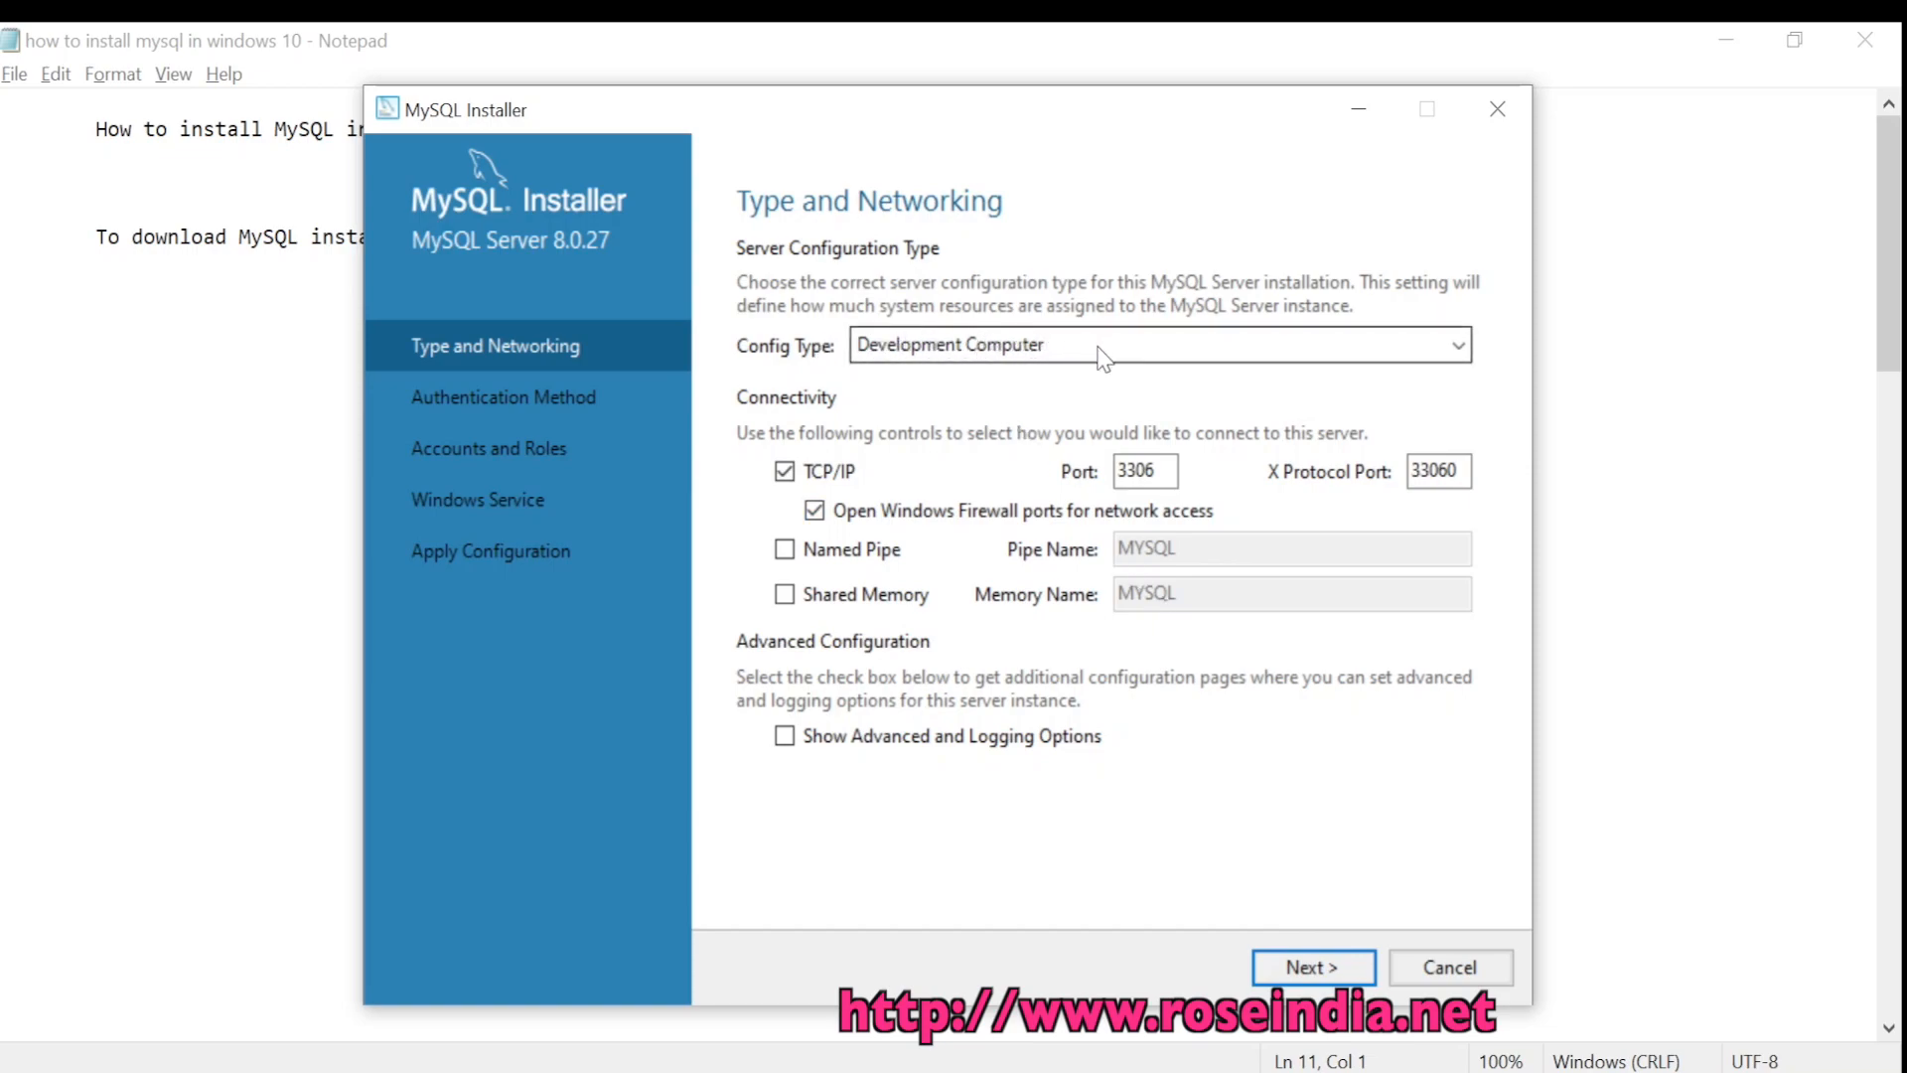
pyautogui.click(1445, 356)
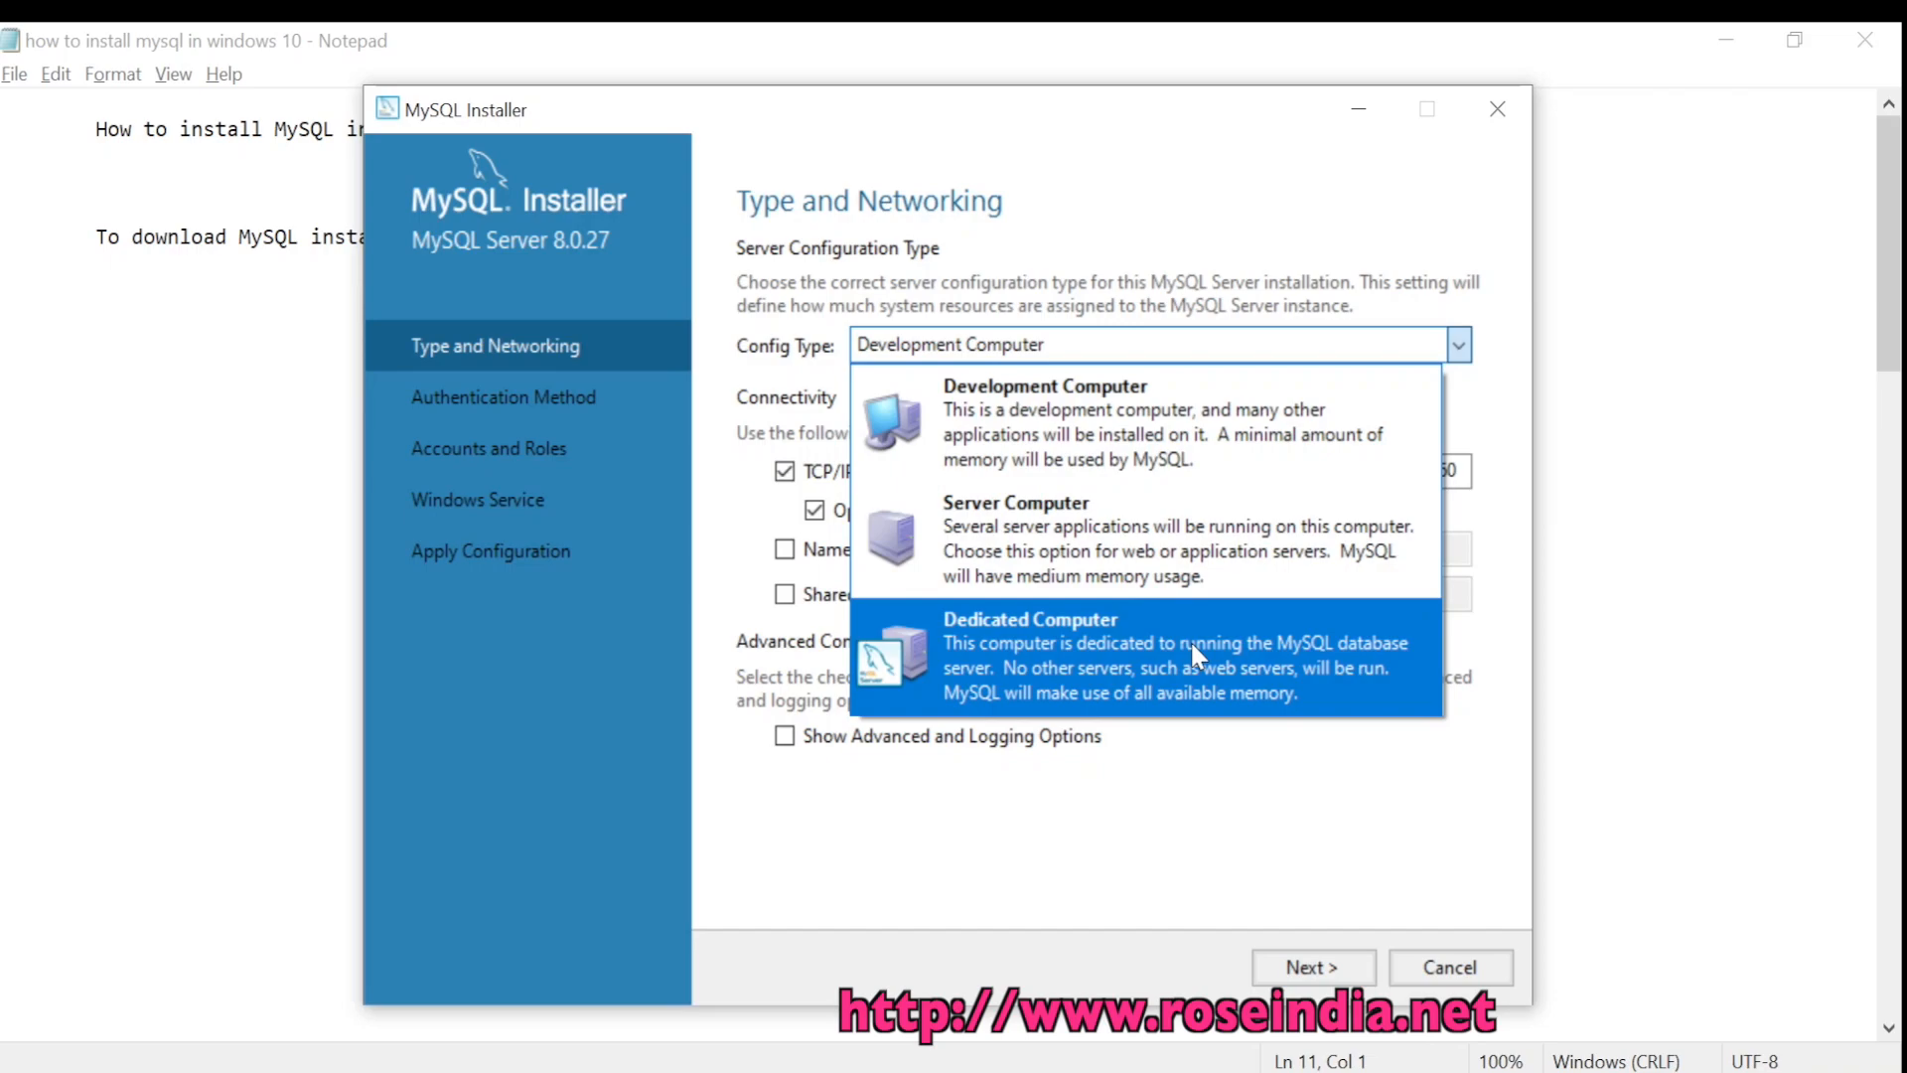
pyautogui.click(1110, 427)
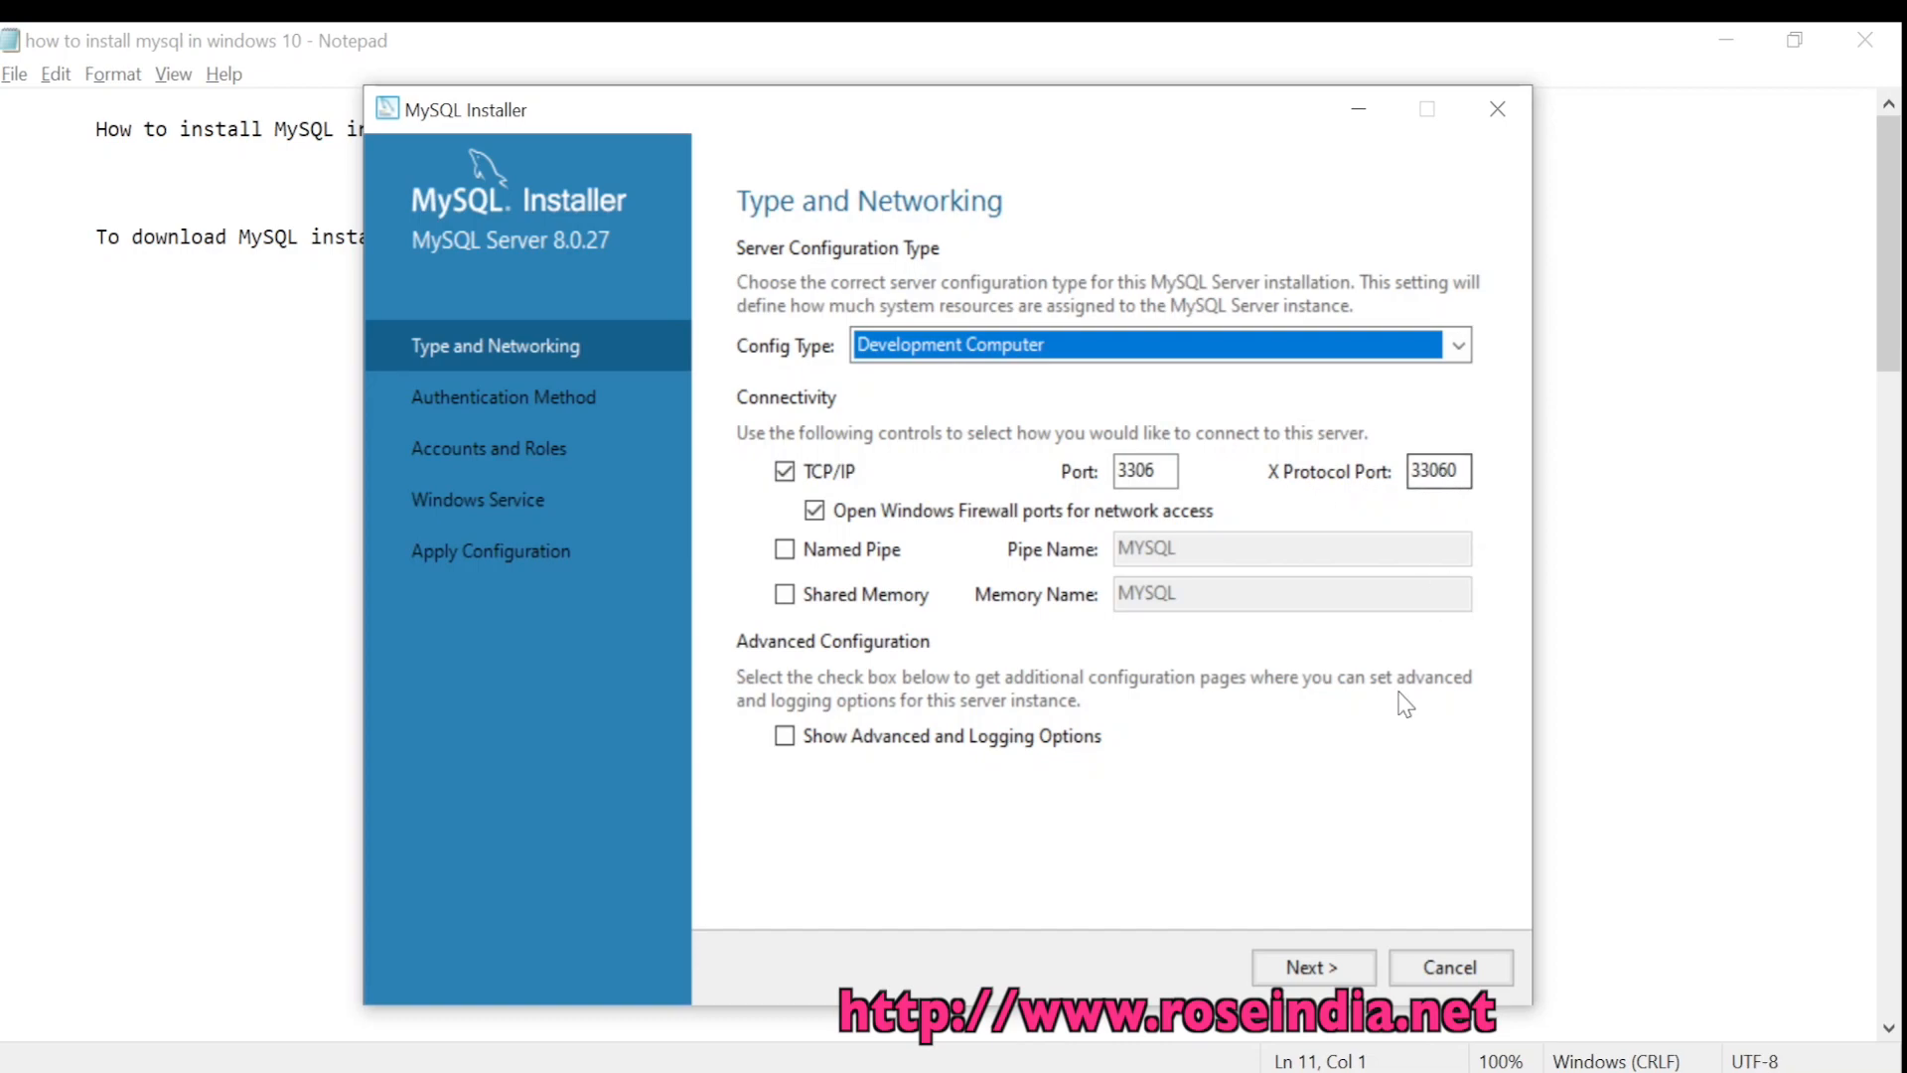
pyautogui.click(1329, 962)
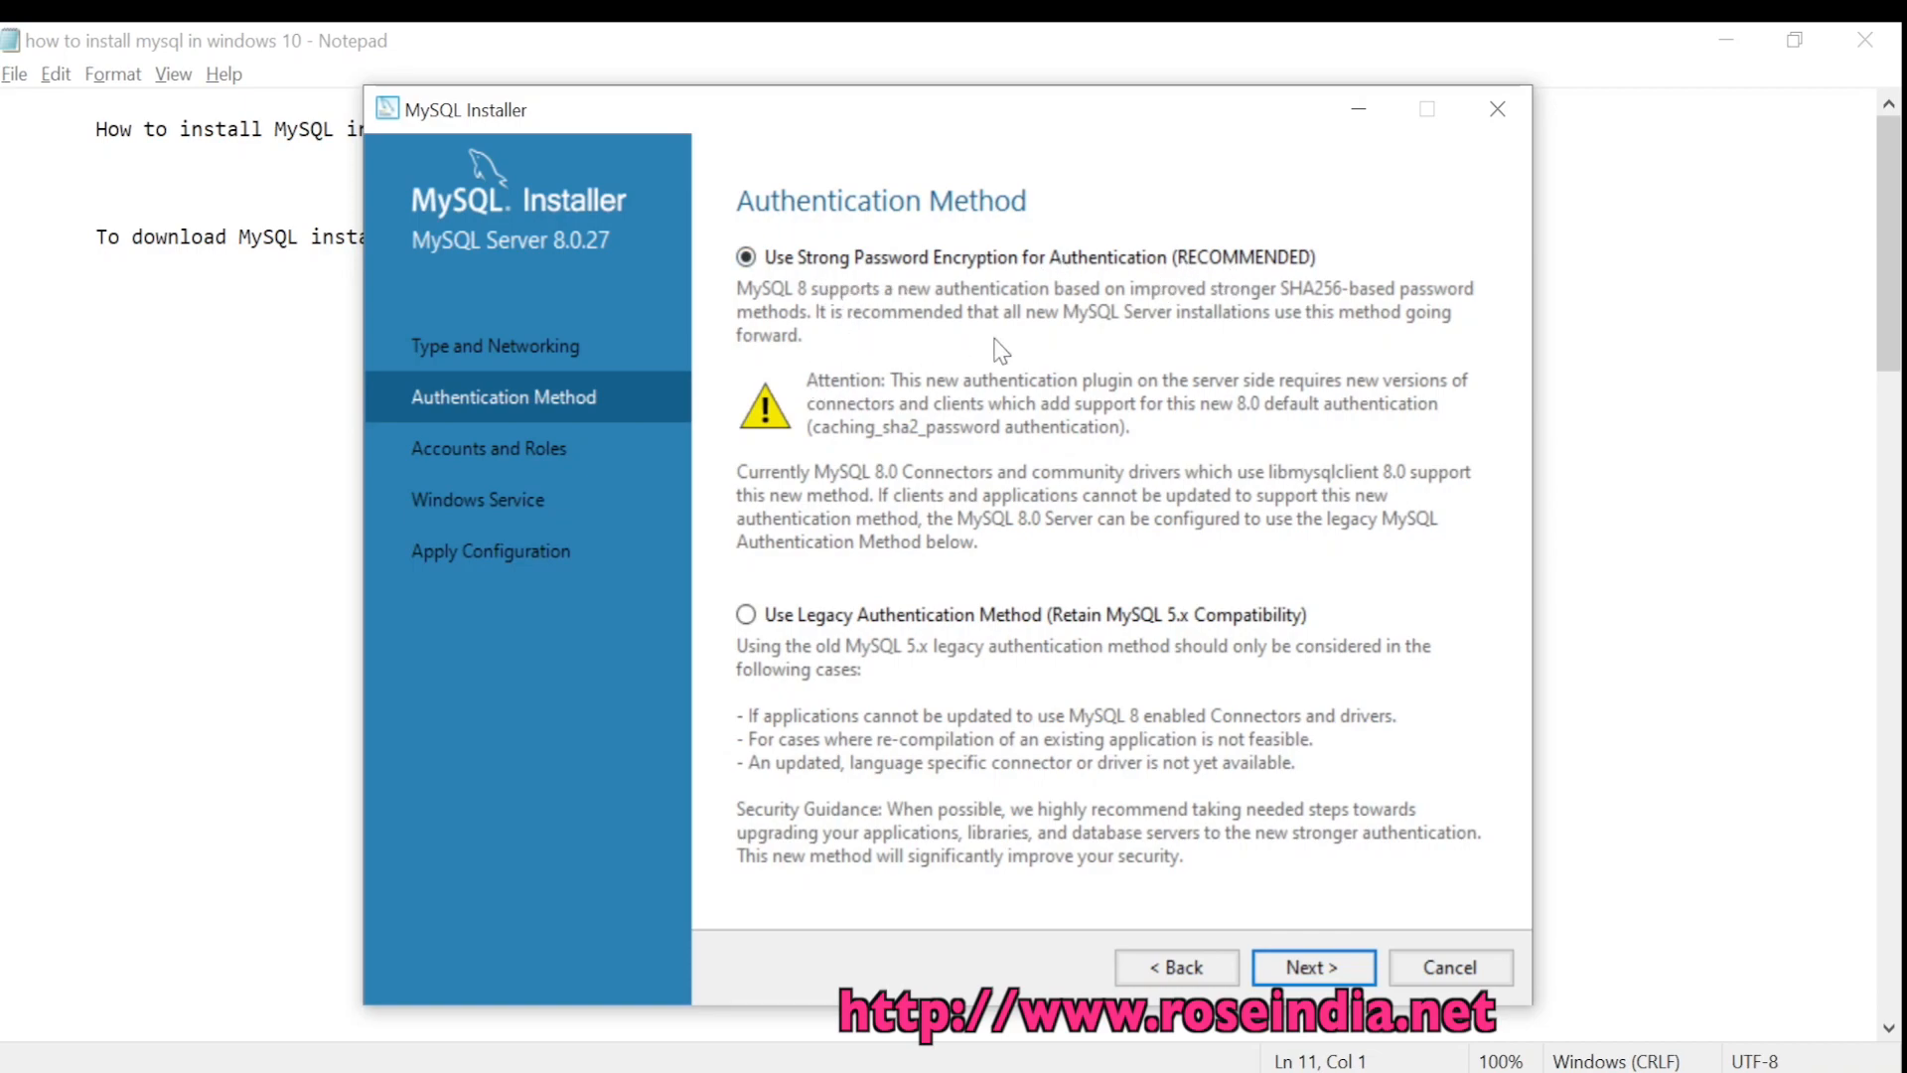
# Keep strong password encryption and enter the root account password in both password fields
pyautogui.click(1312, 972)
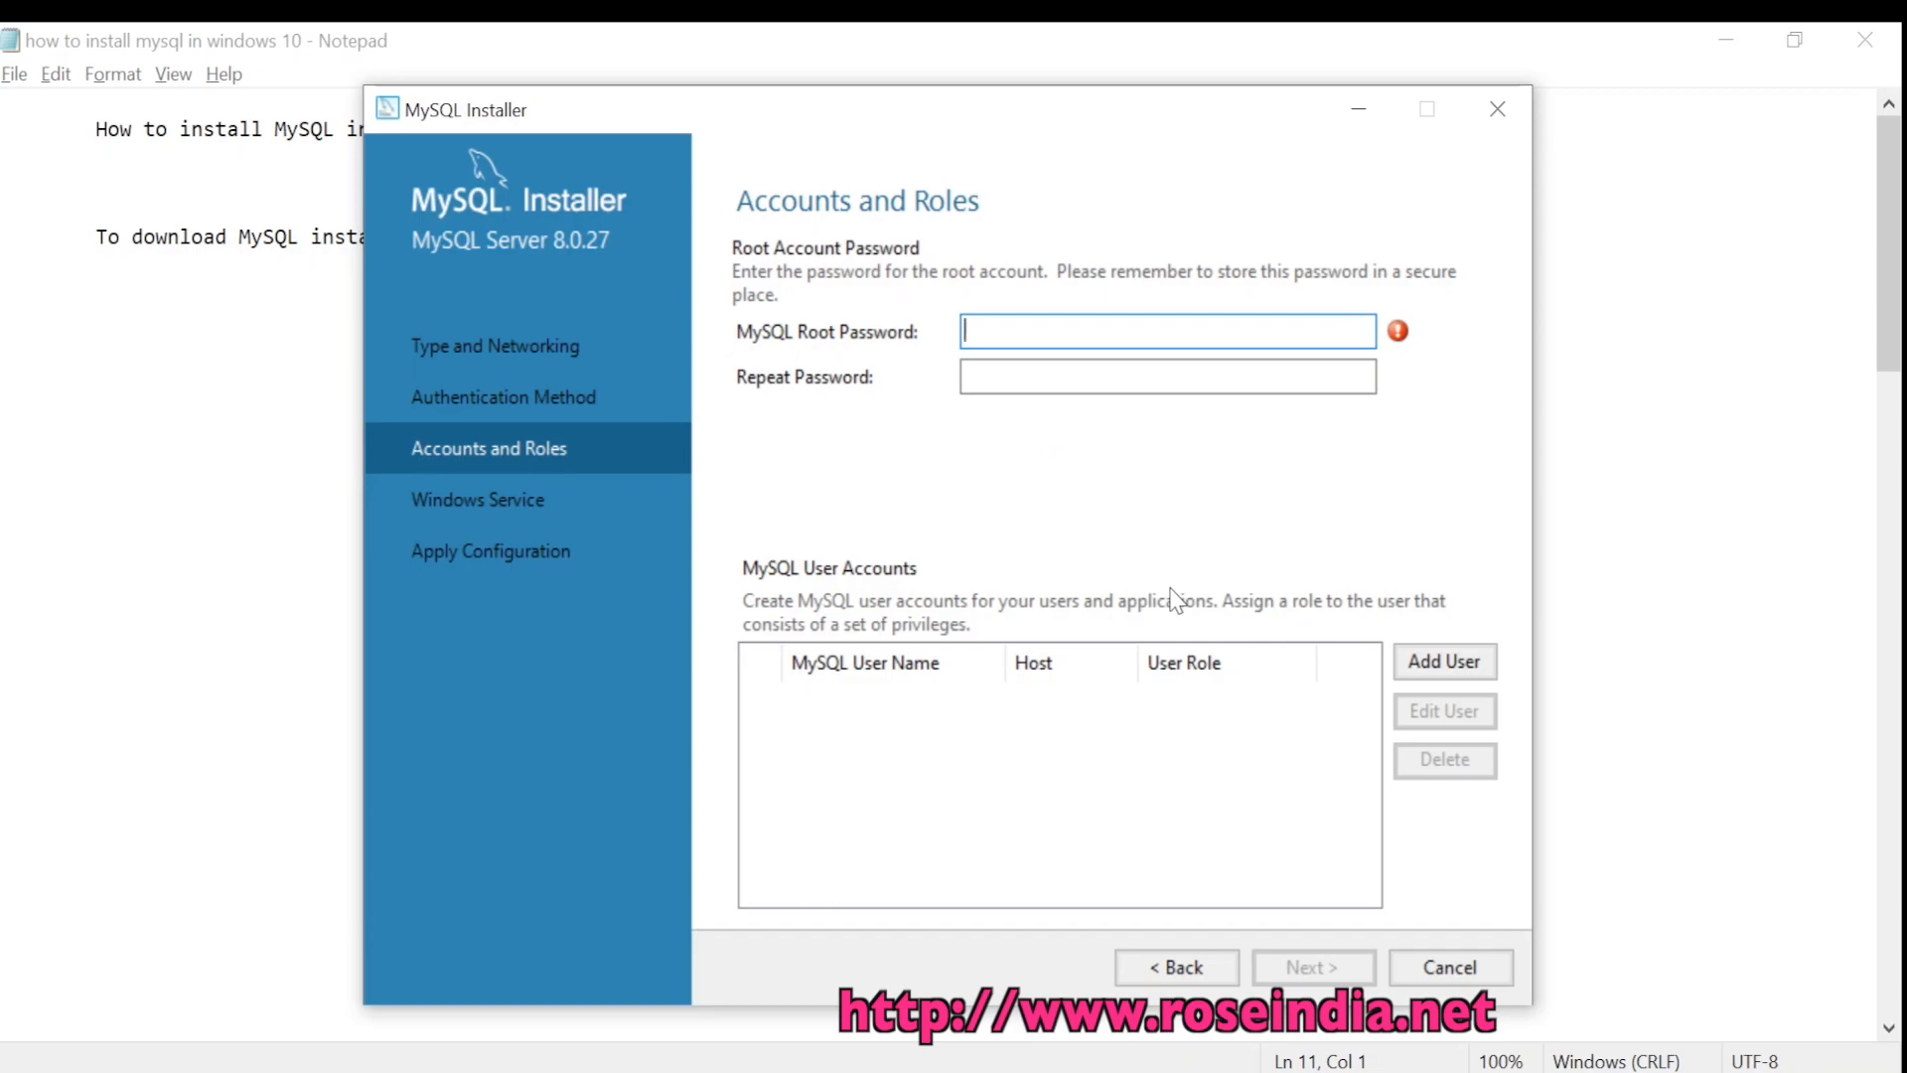
pyautogui.write('root')
pyautogui.click(990, 378)
pyautogui.write('root')
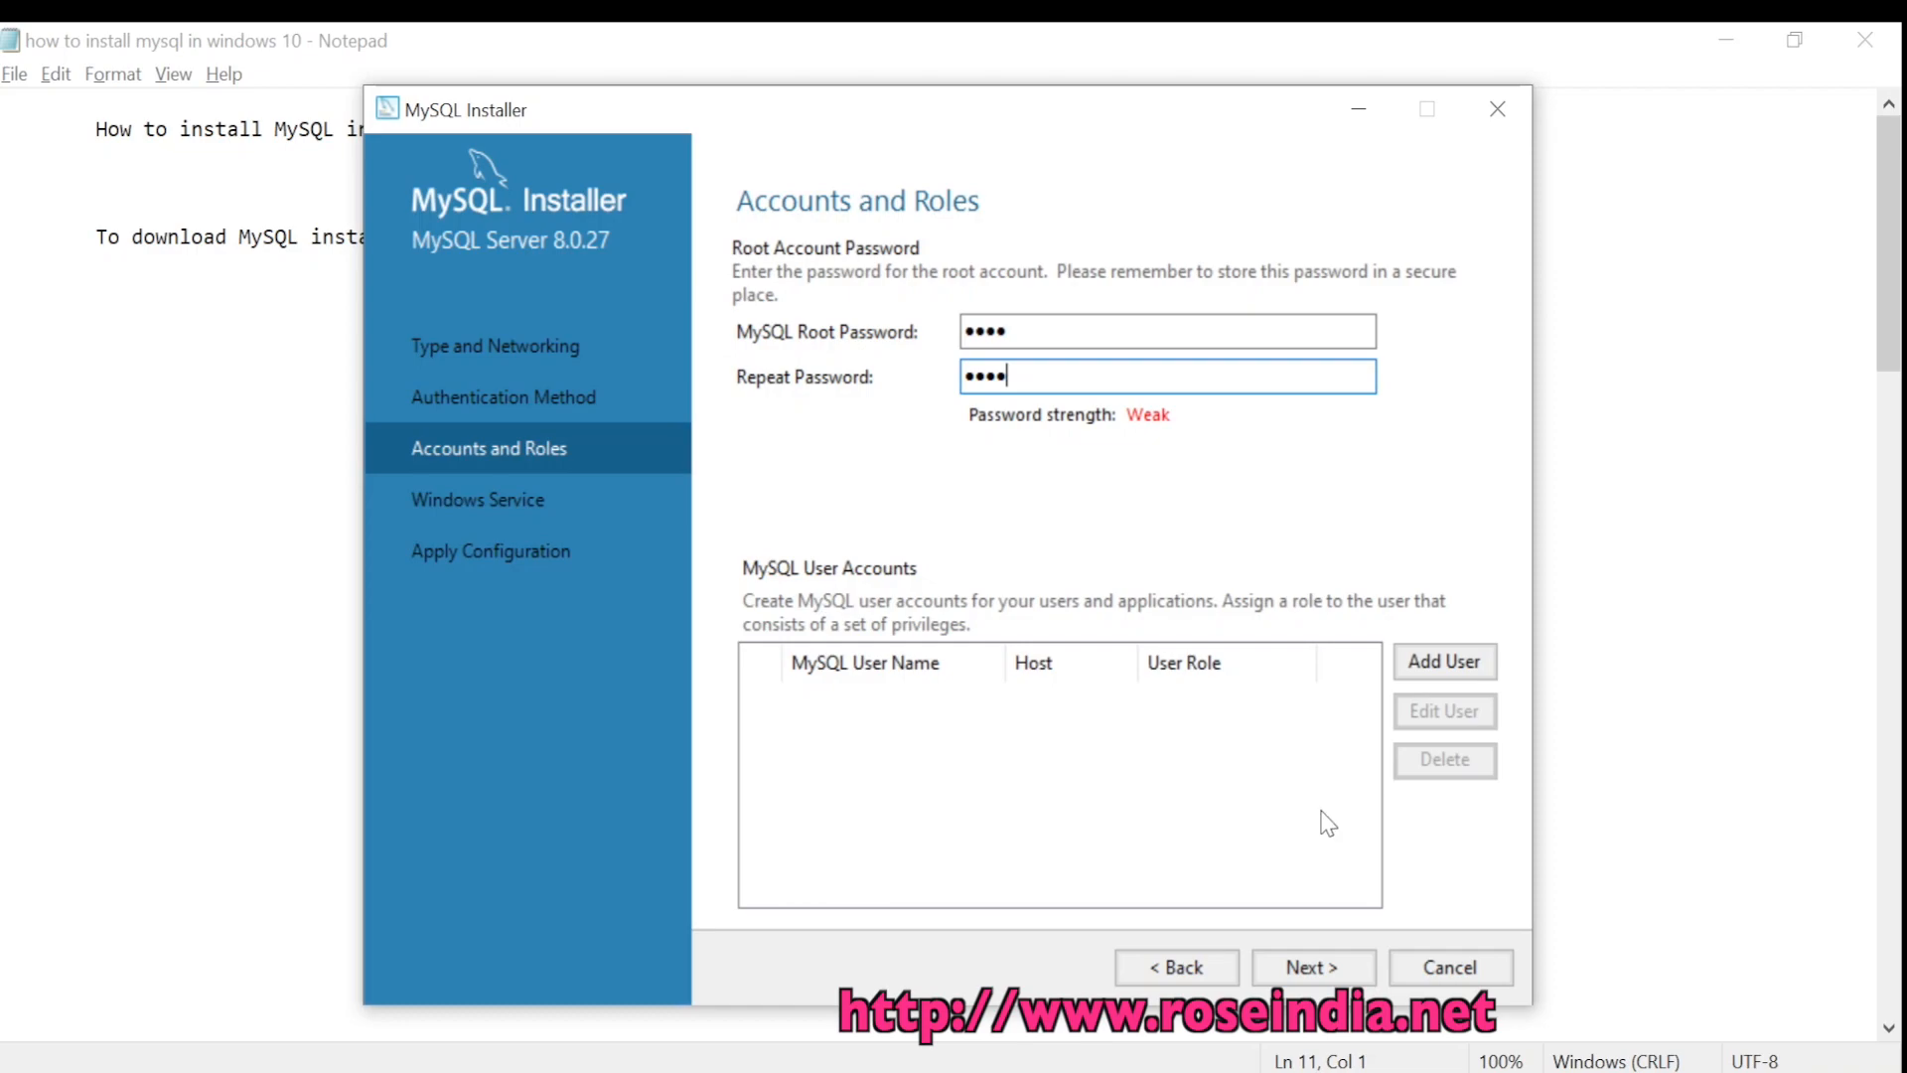
pyautogui.click(1313, 968)
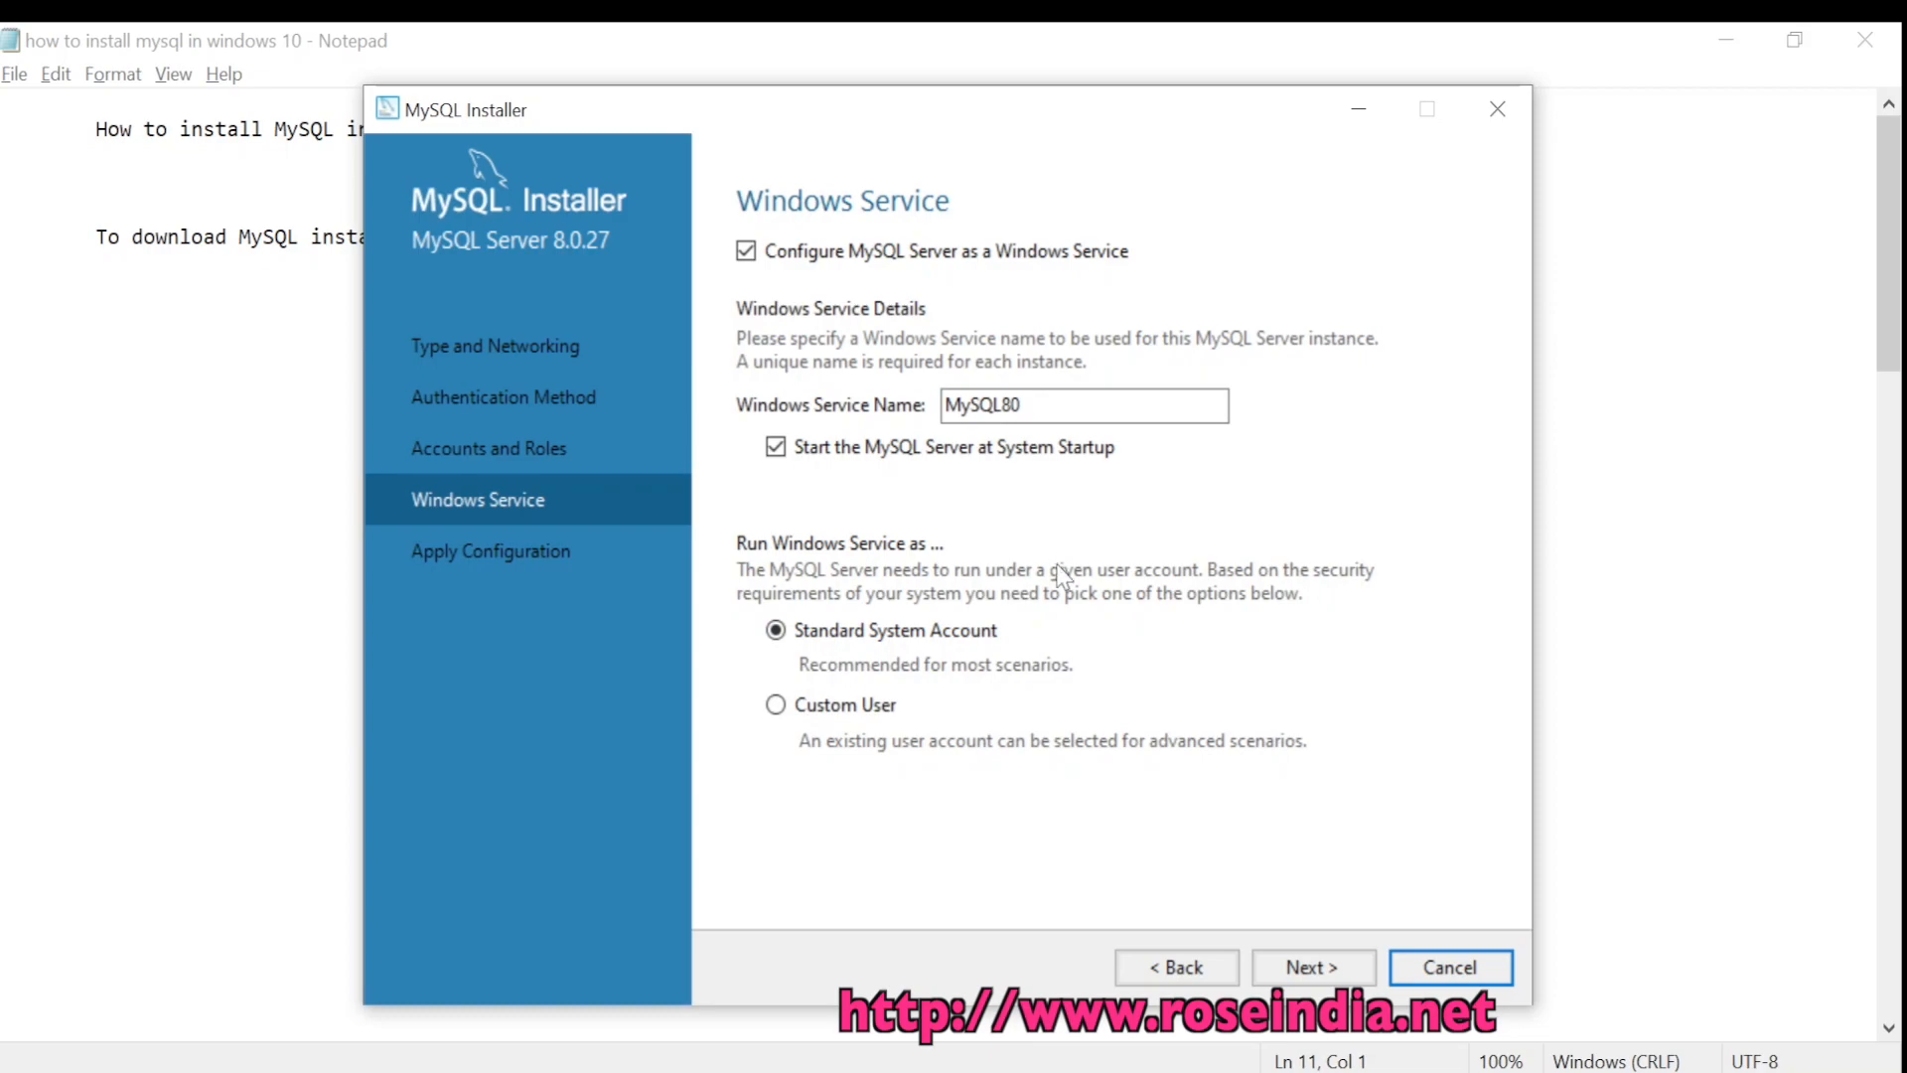
# Leave MySQL80 starting at system startup under Standard System Account and continue
pyautogui.click(1293, 982)
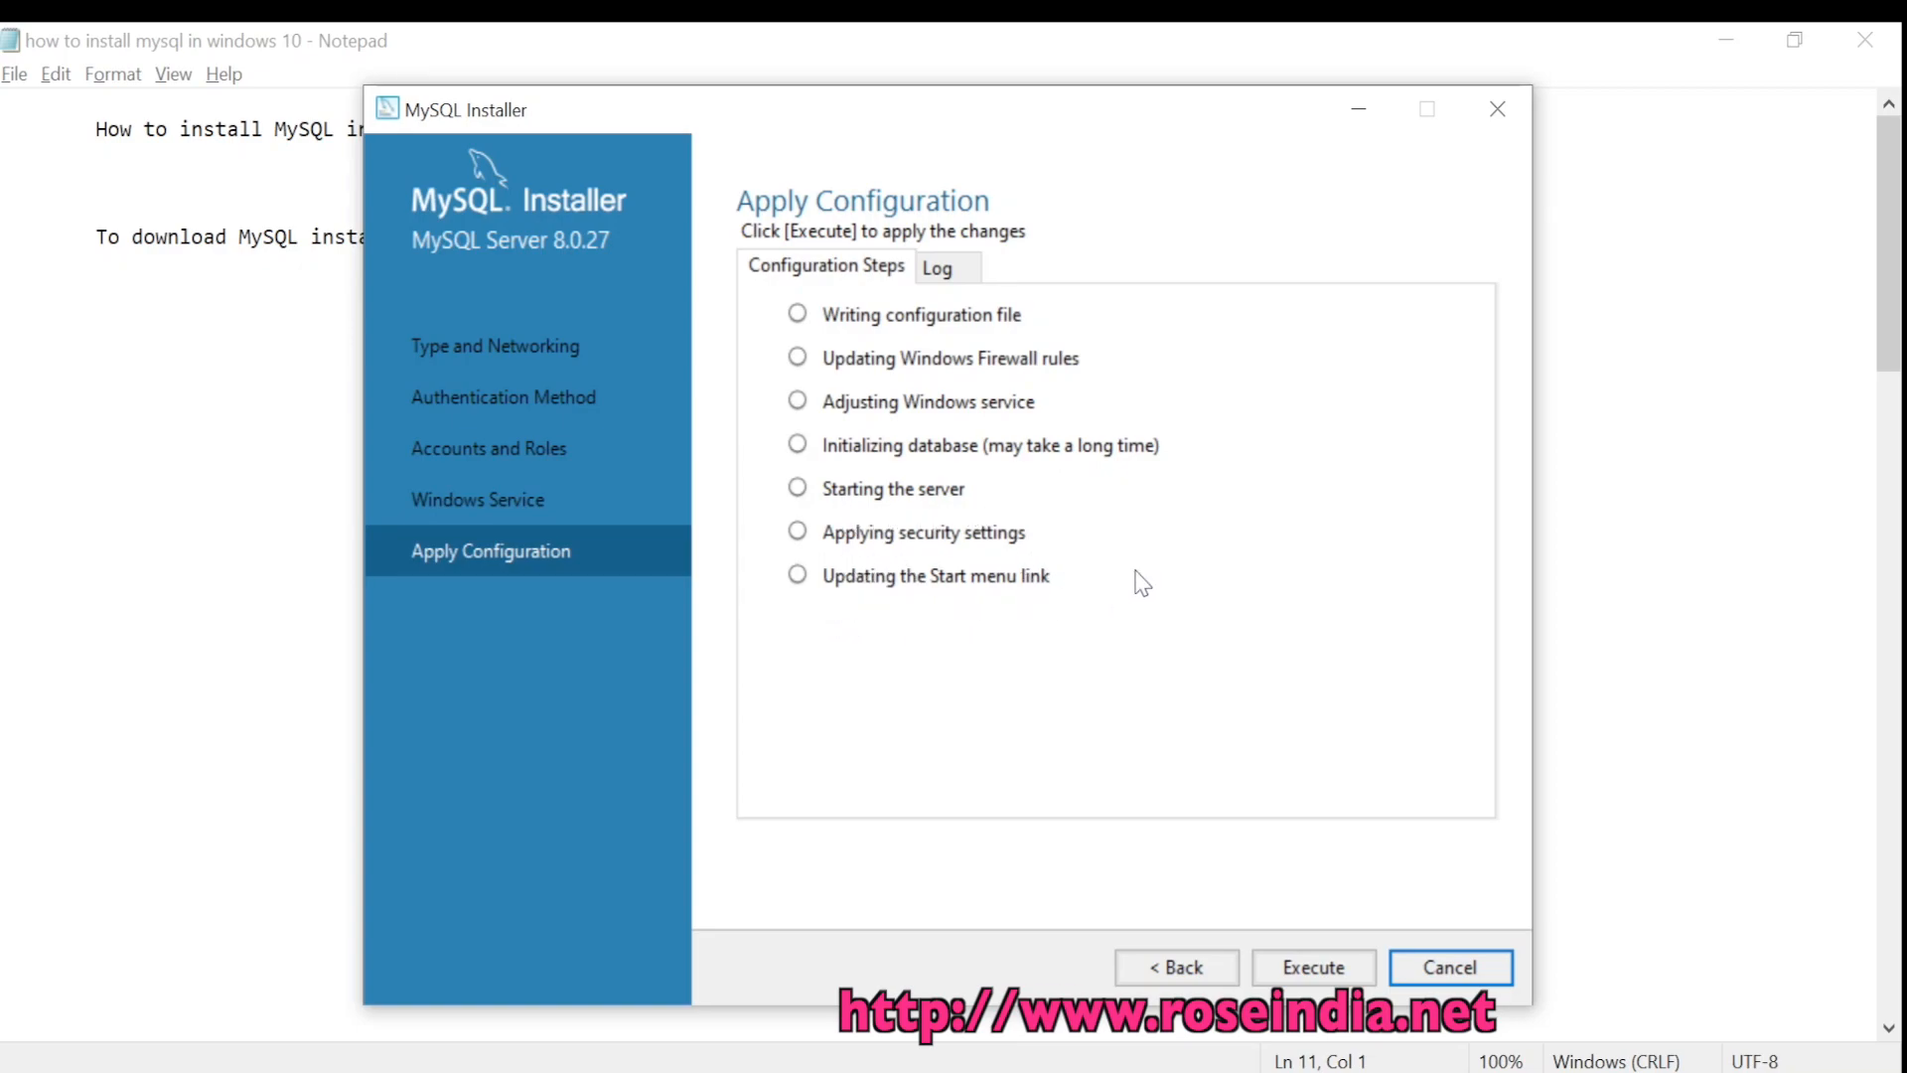
# Execute the MySQL Server 8.0.27 configuration, checking the log until all seven steps complete
pyautogui.click(1311, 968)
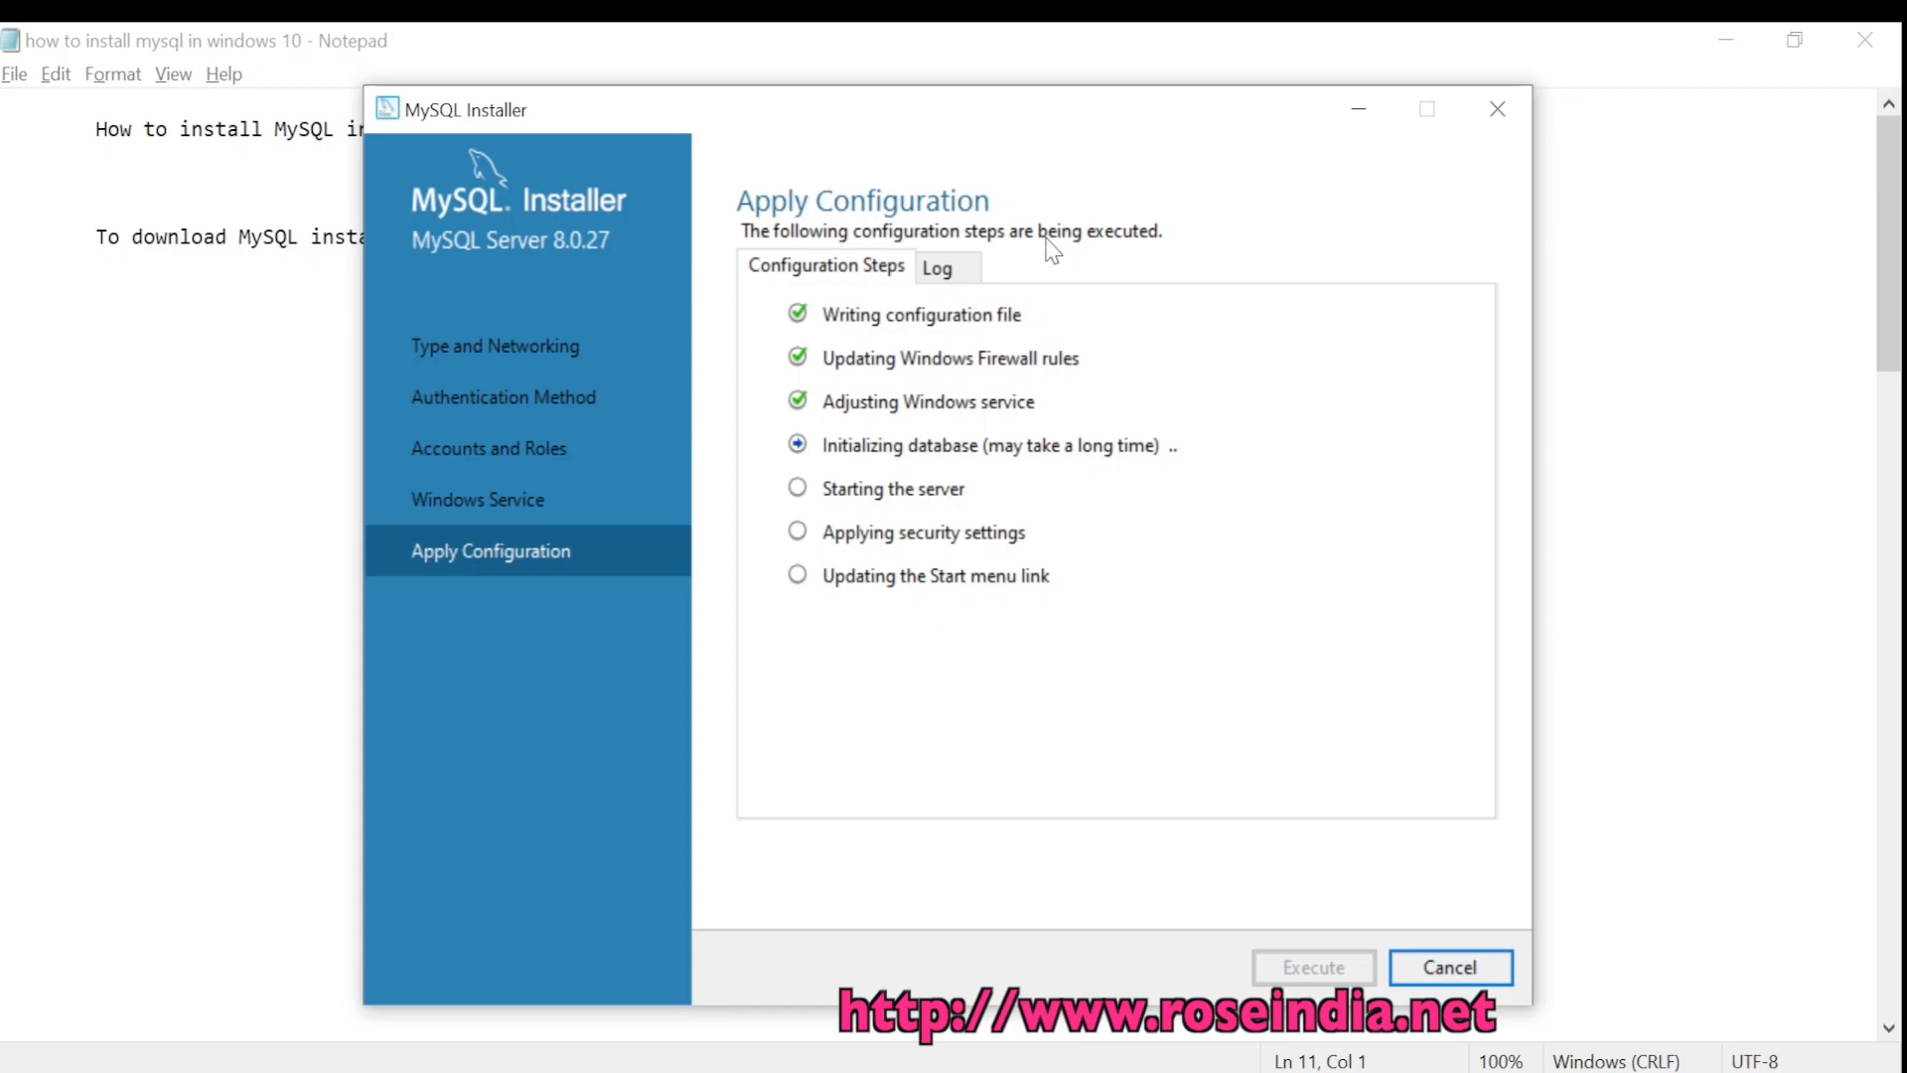
pyautogui.click(944, 266)
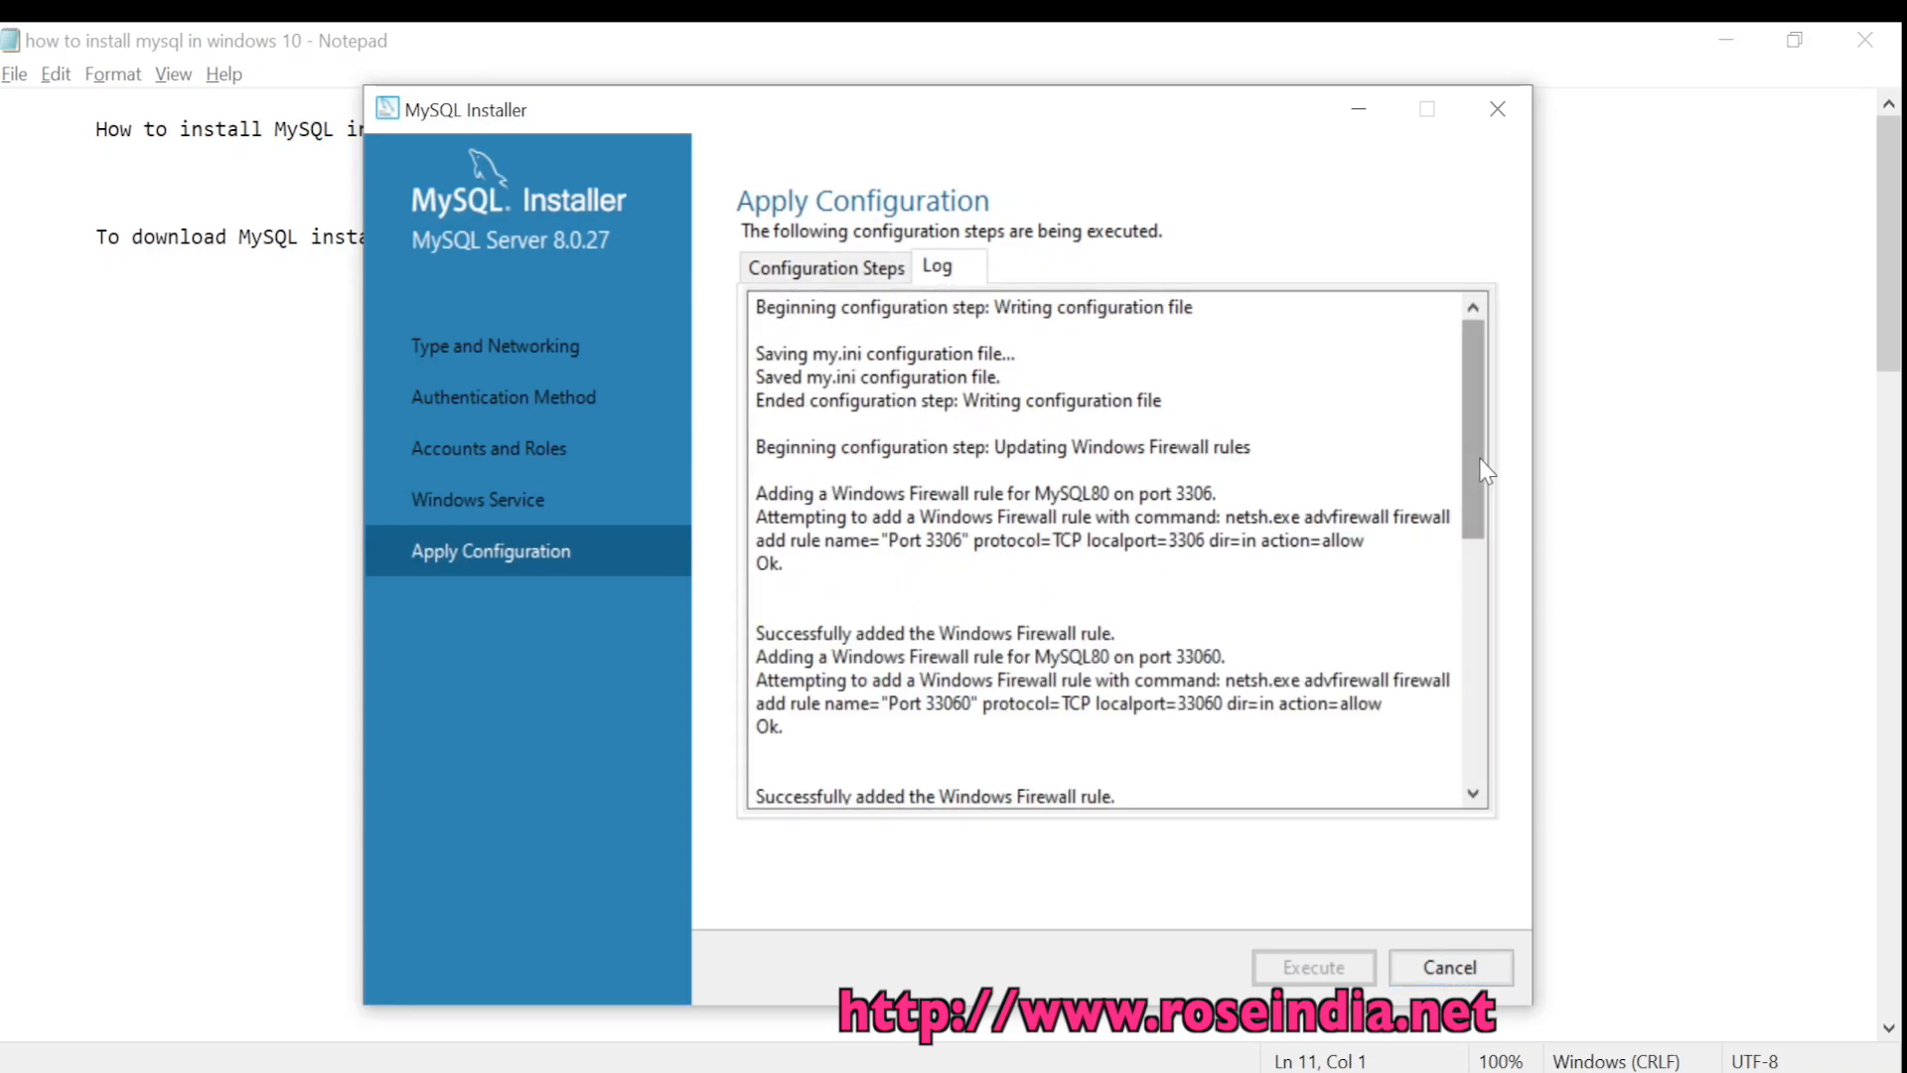
pyautogui.scroll(-10, 1106, 553)
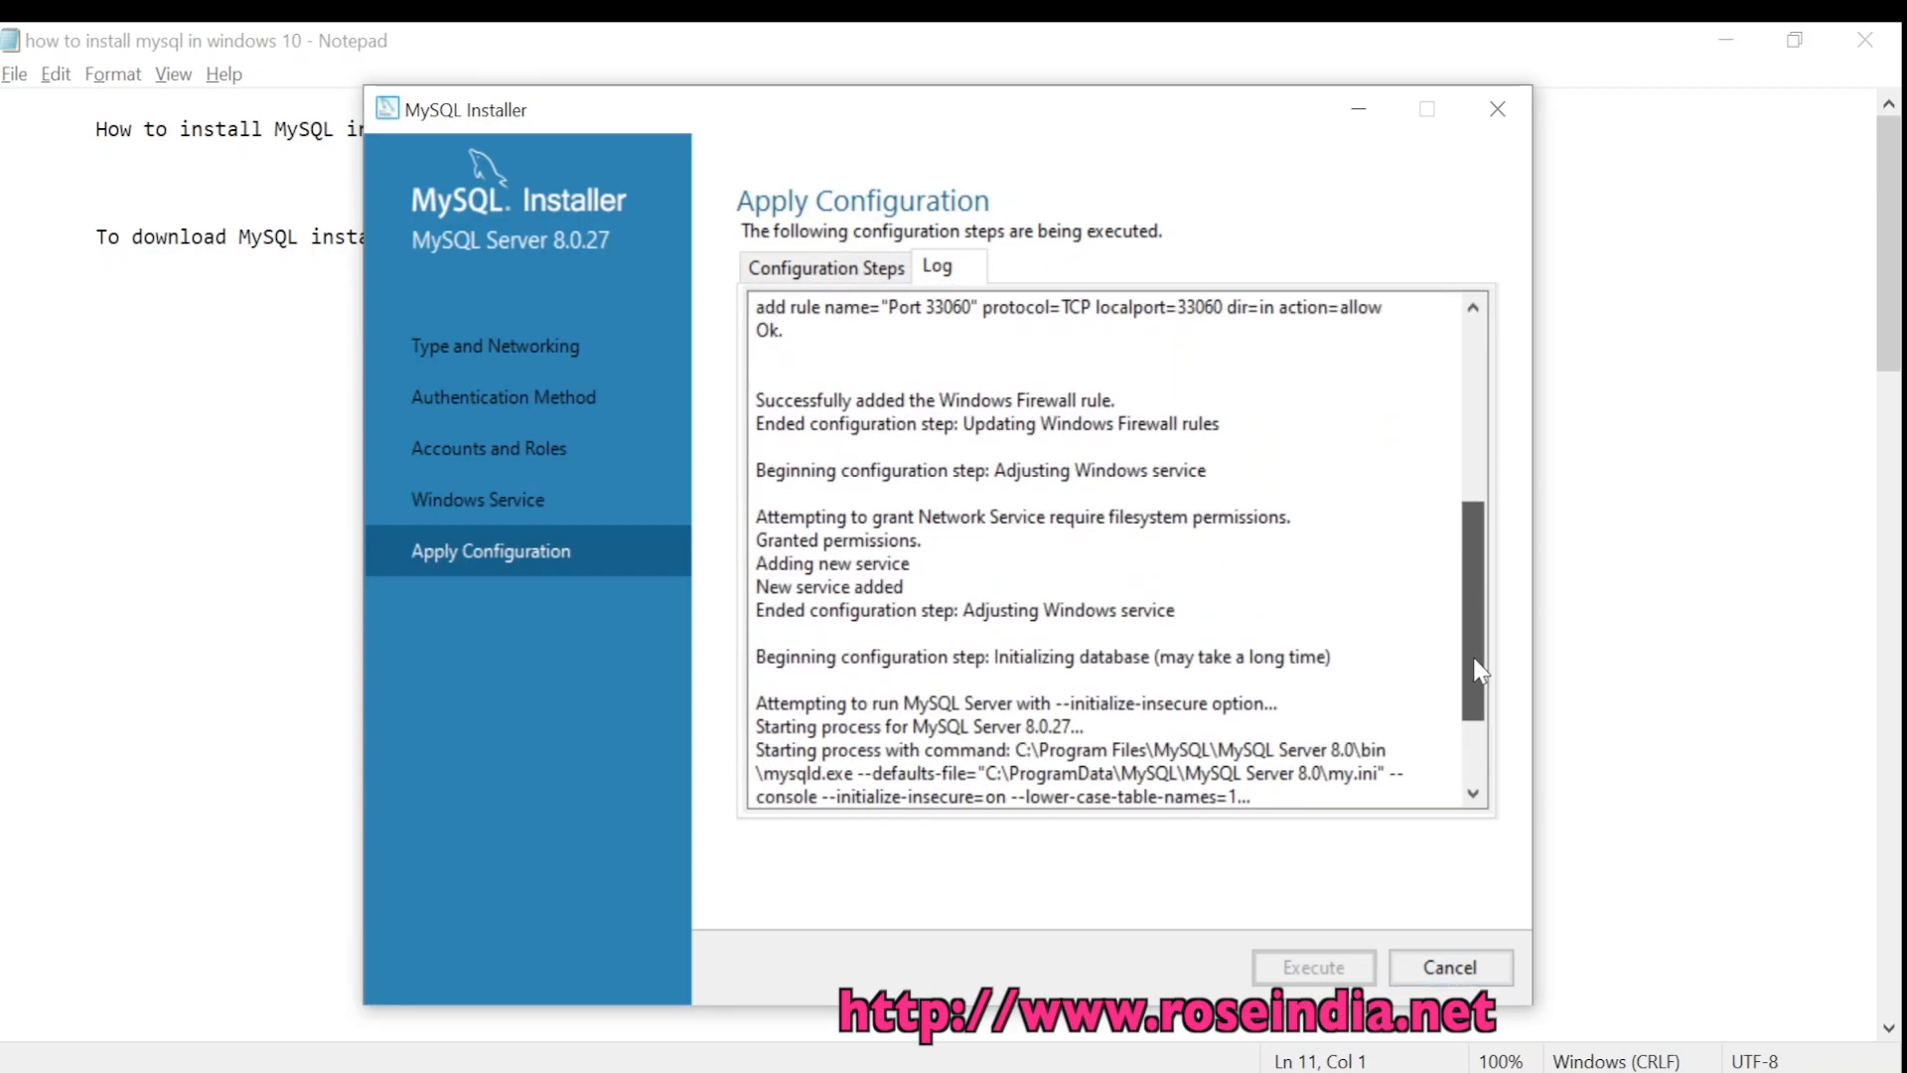
pyautogui.click(790, 268)
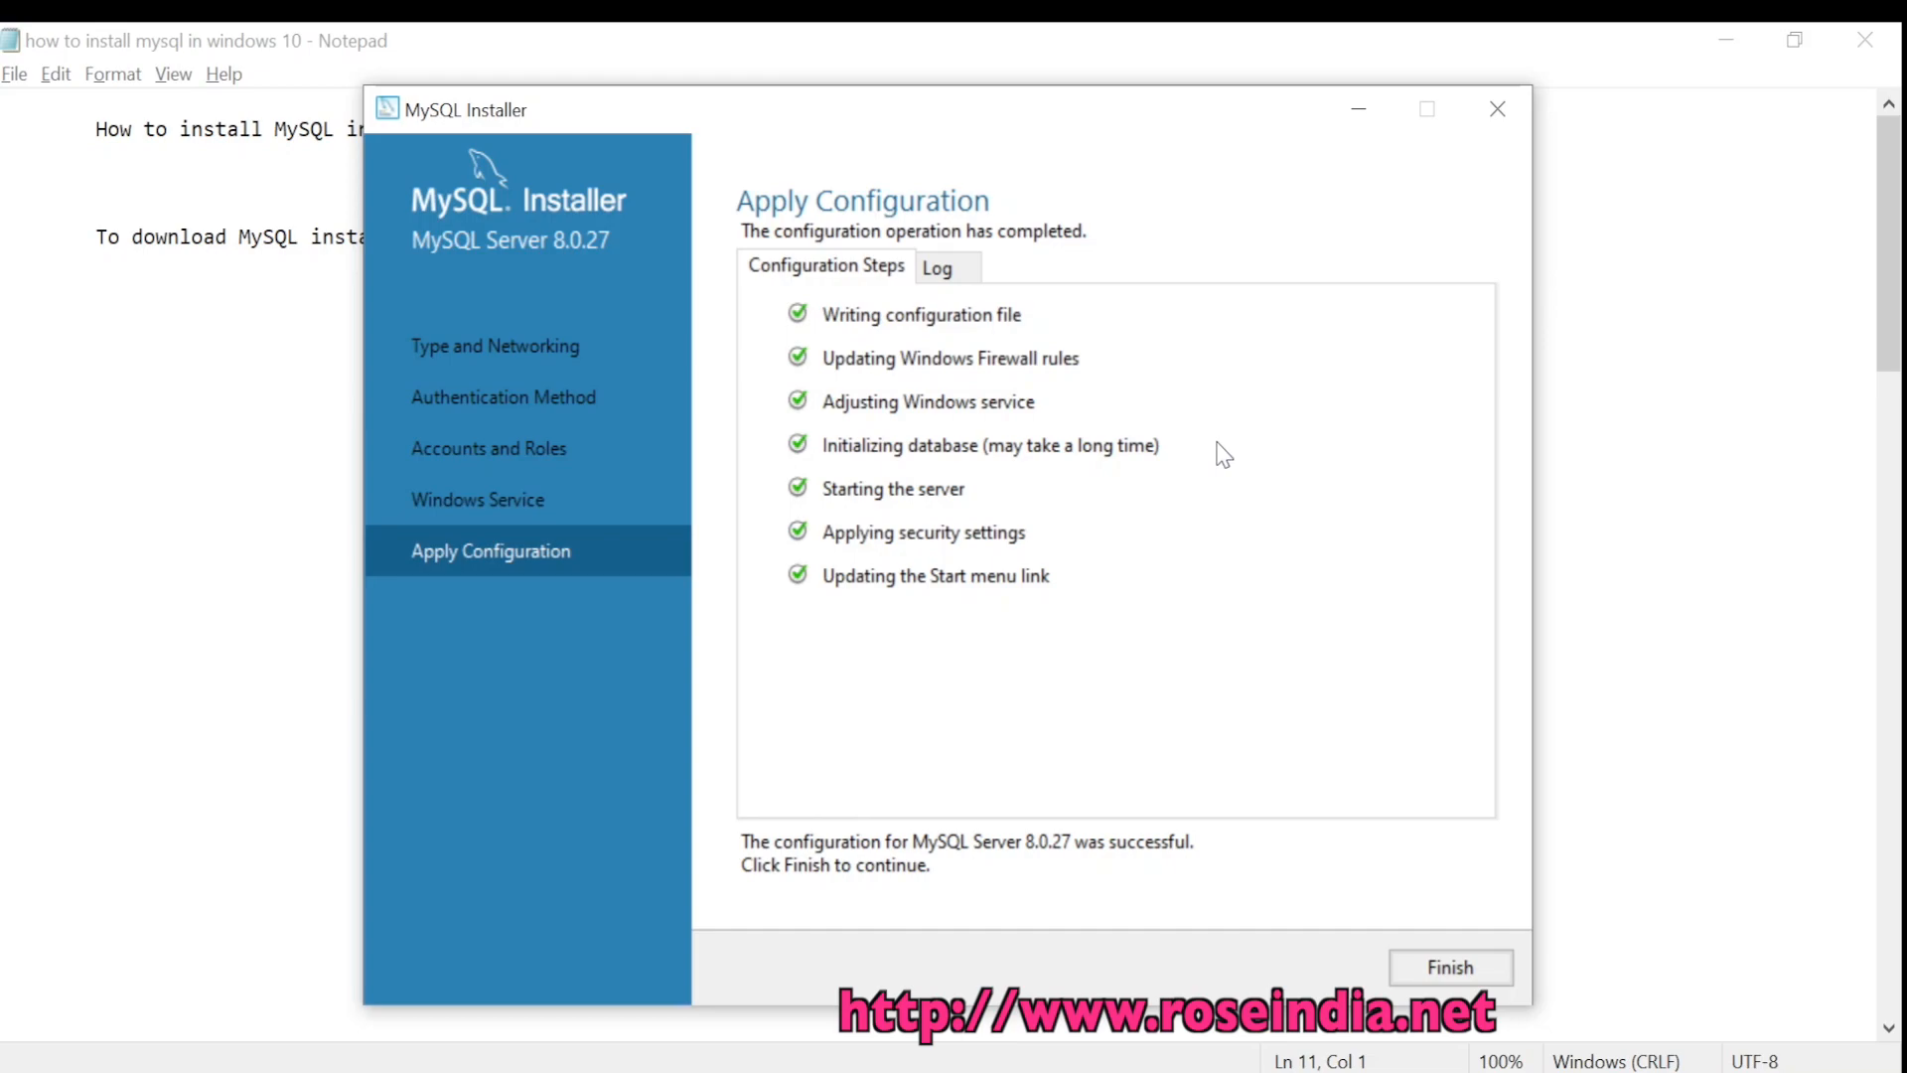
# Finish the server configuration and cancel the remaining MySQL Installer product setup
pyautogui.click(1457, 969)
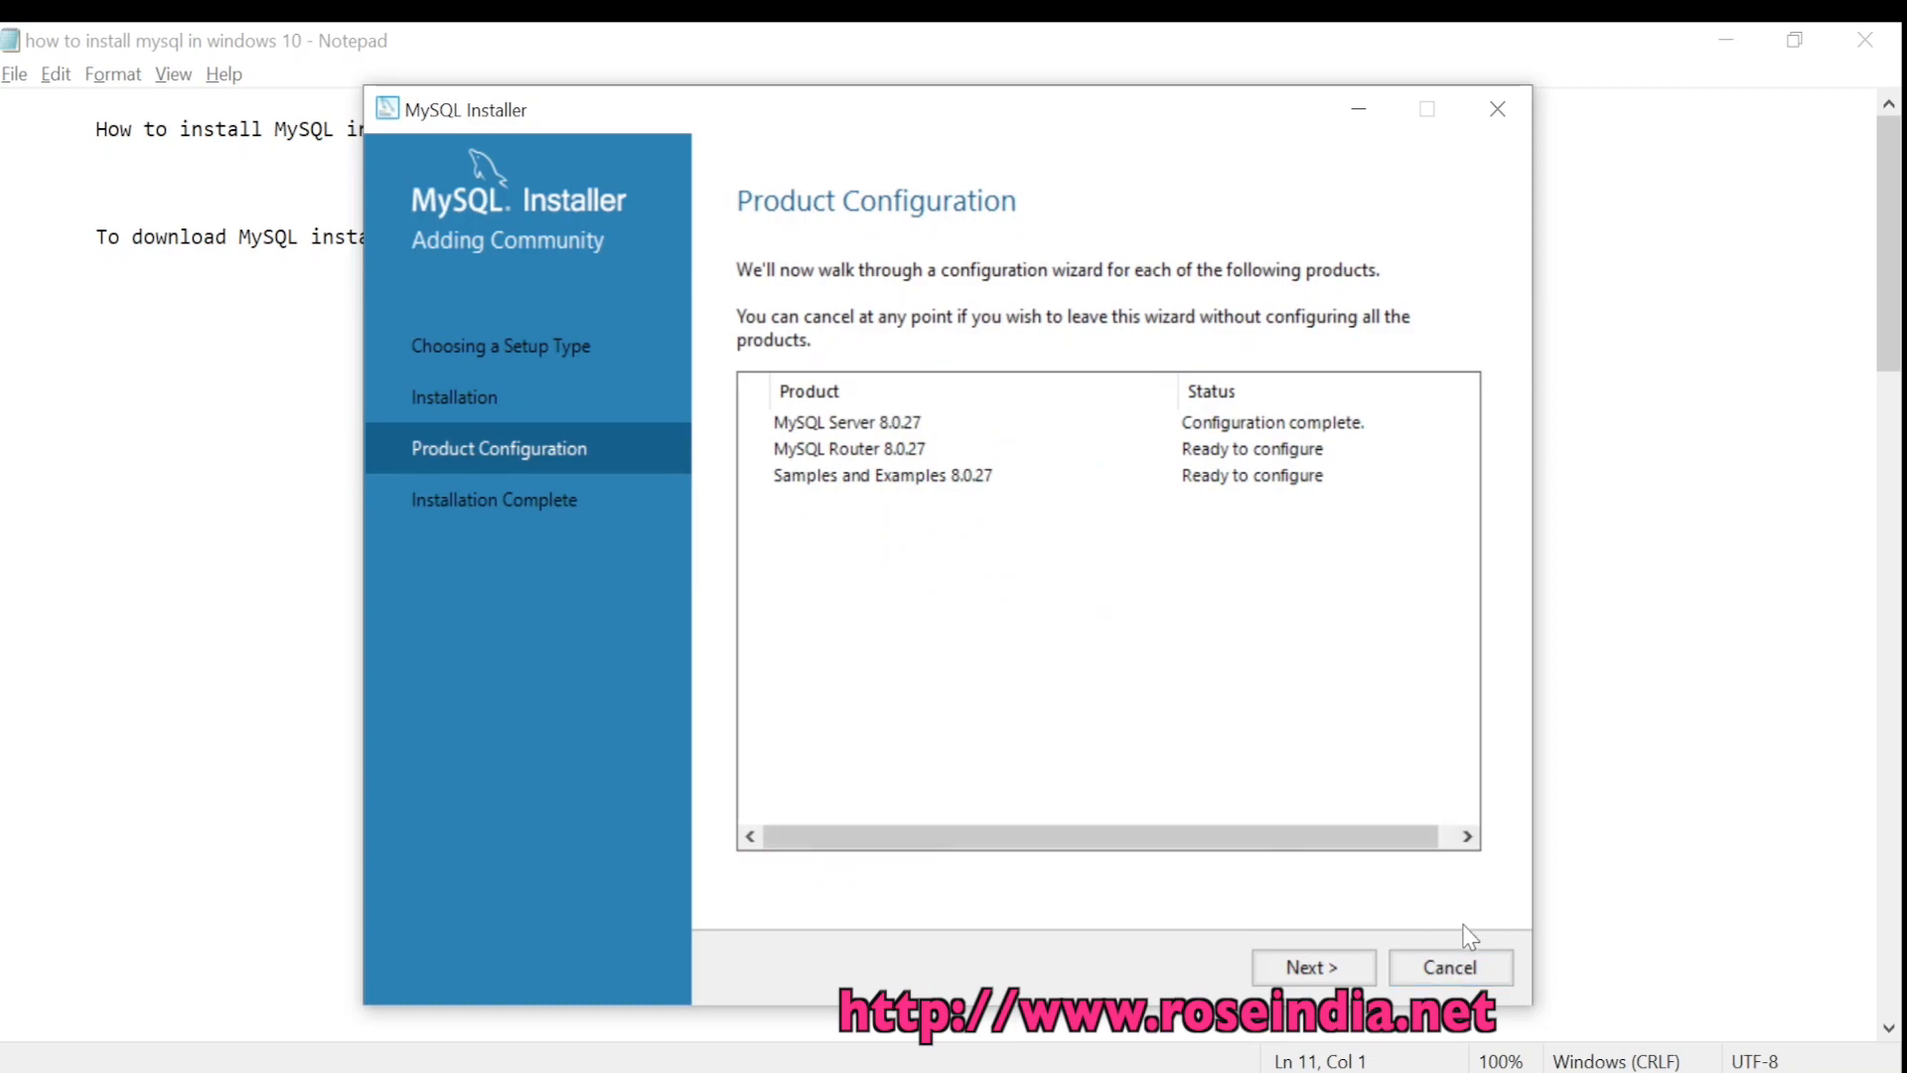
pyautogui.click(1468, 976)
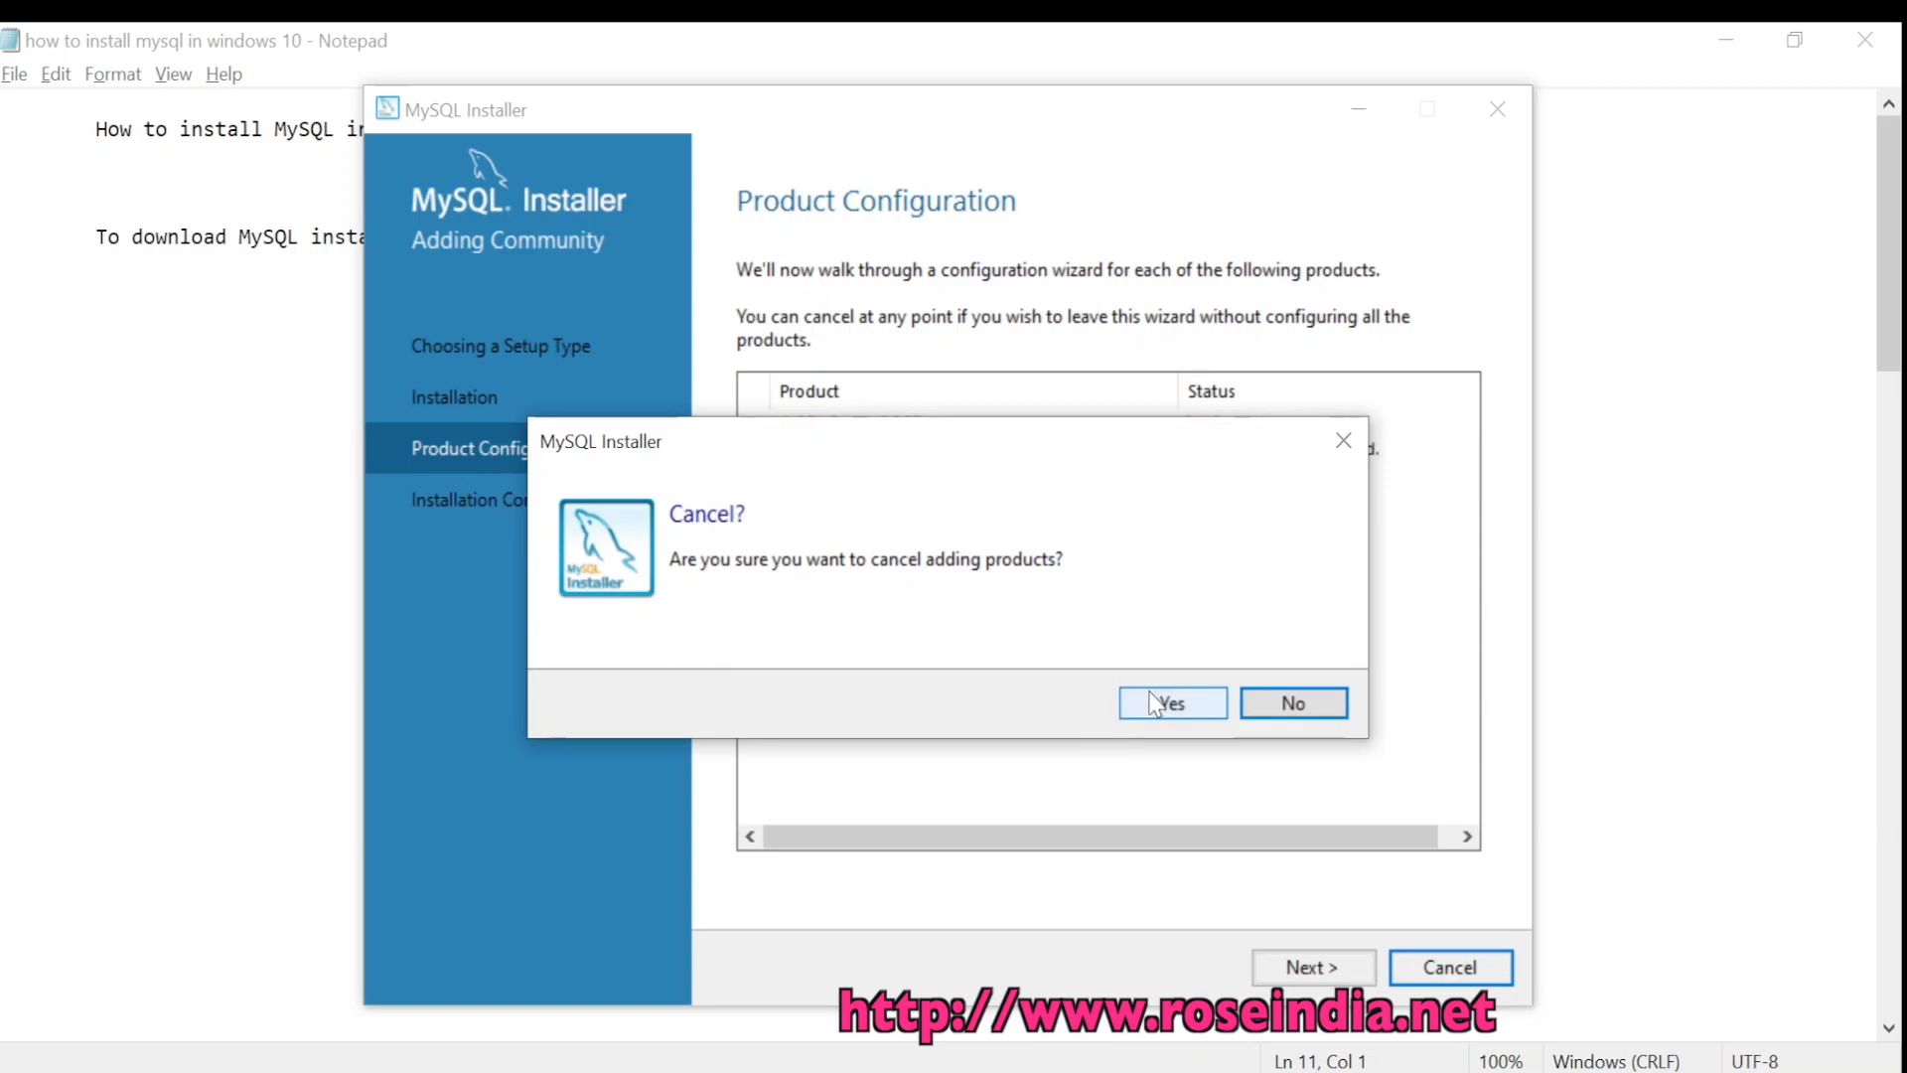
pyautogui.click(1155, 705)
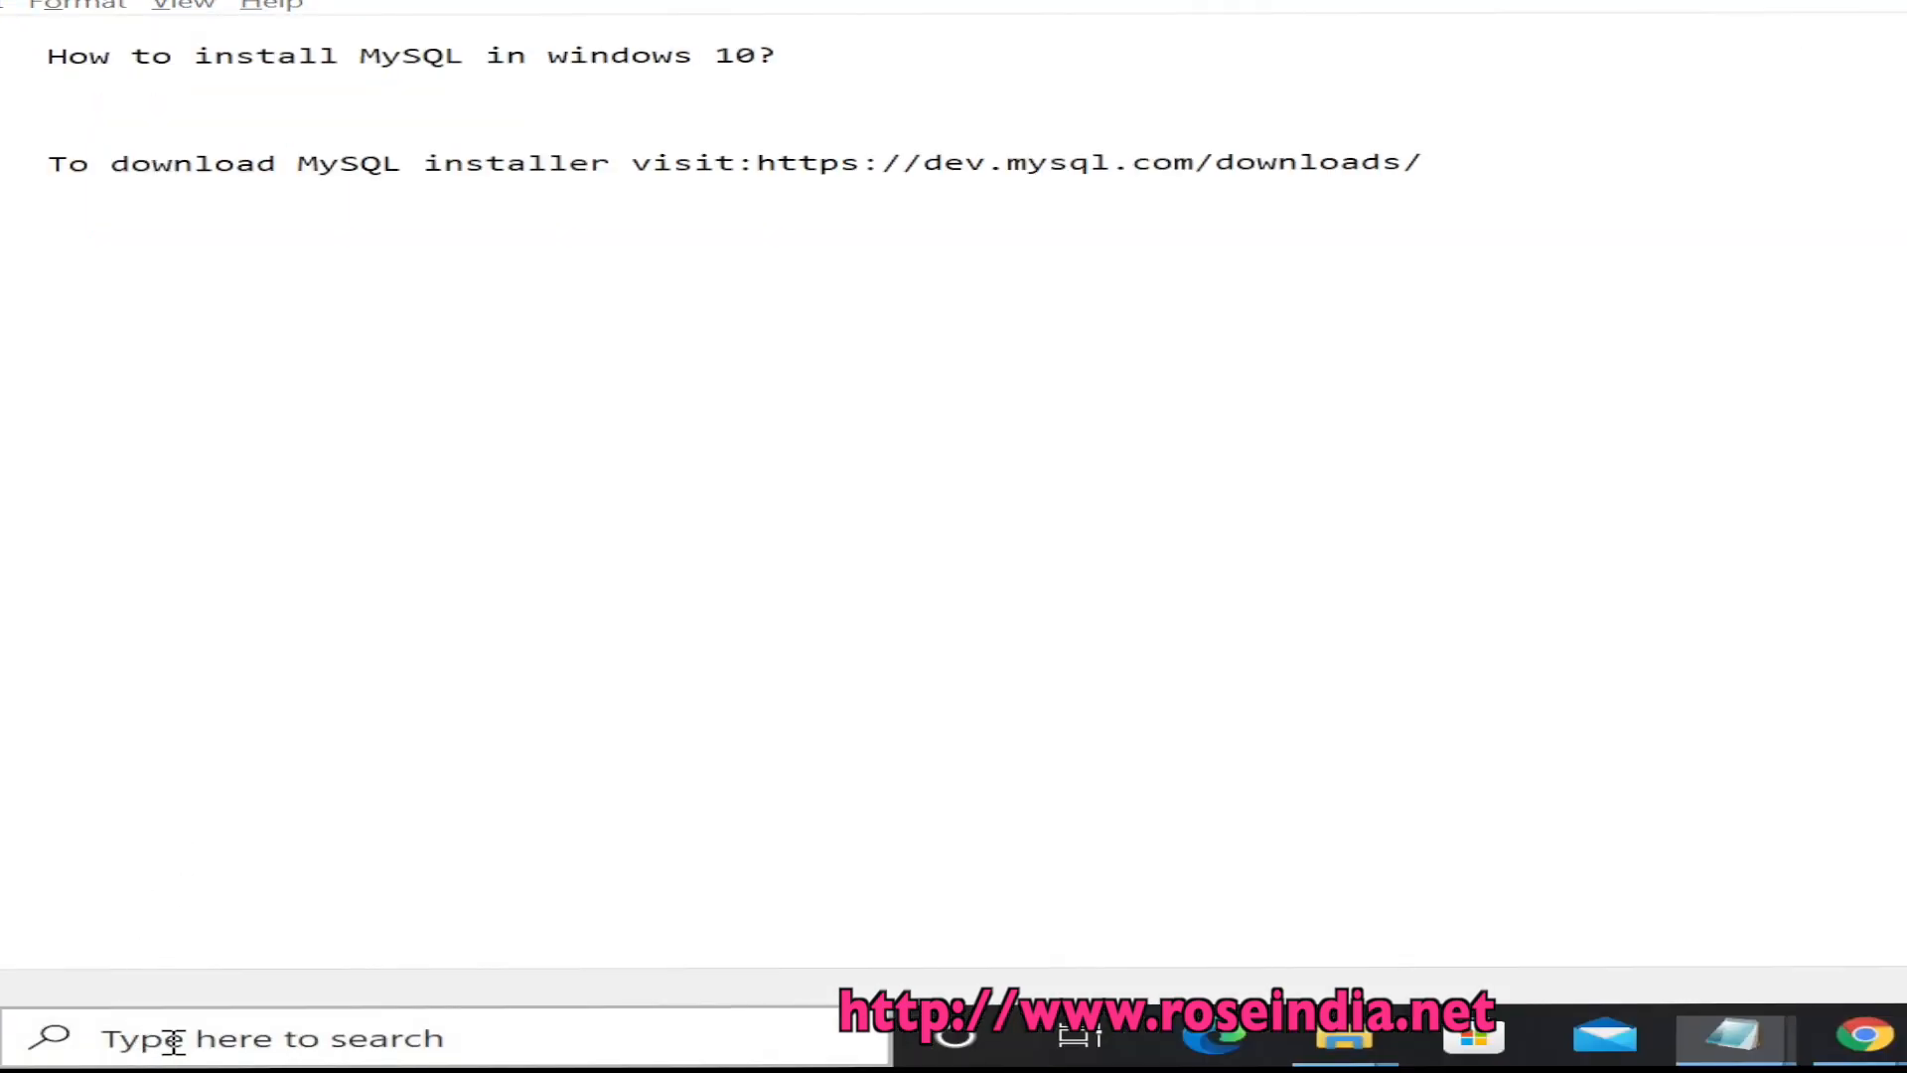
# Search 'mysql' in Windows Start and launch MySQL Workbench 8.0 CE
pyautogui.click(169, 1035)
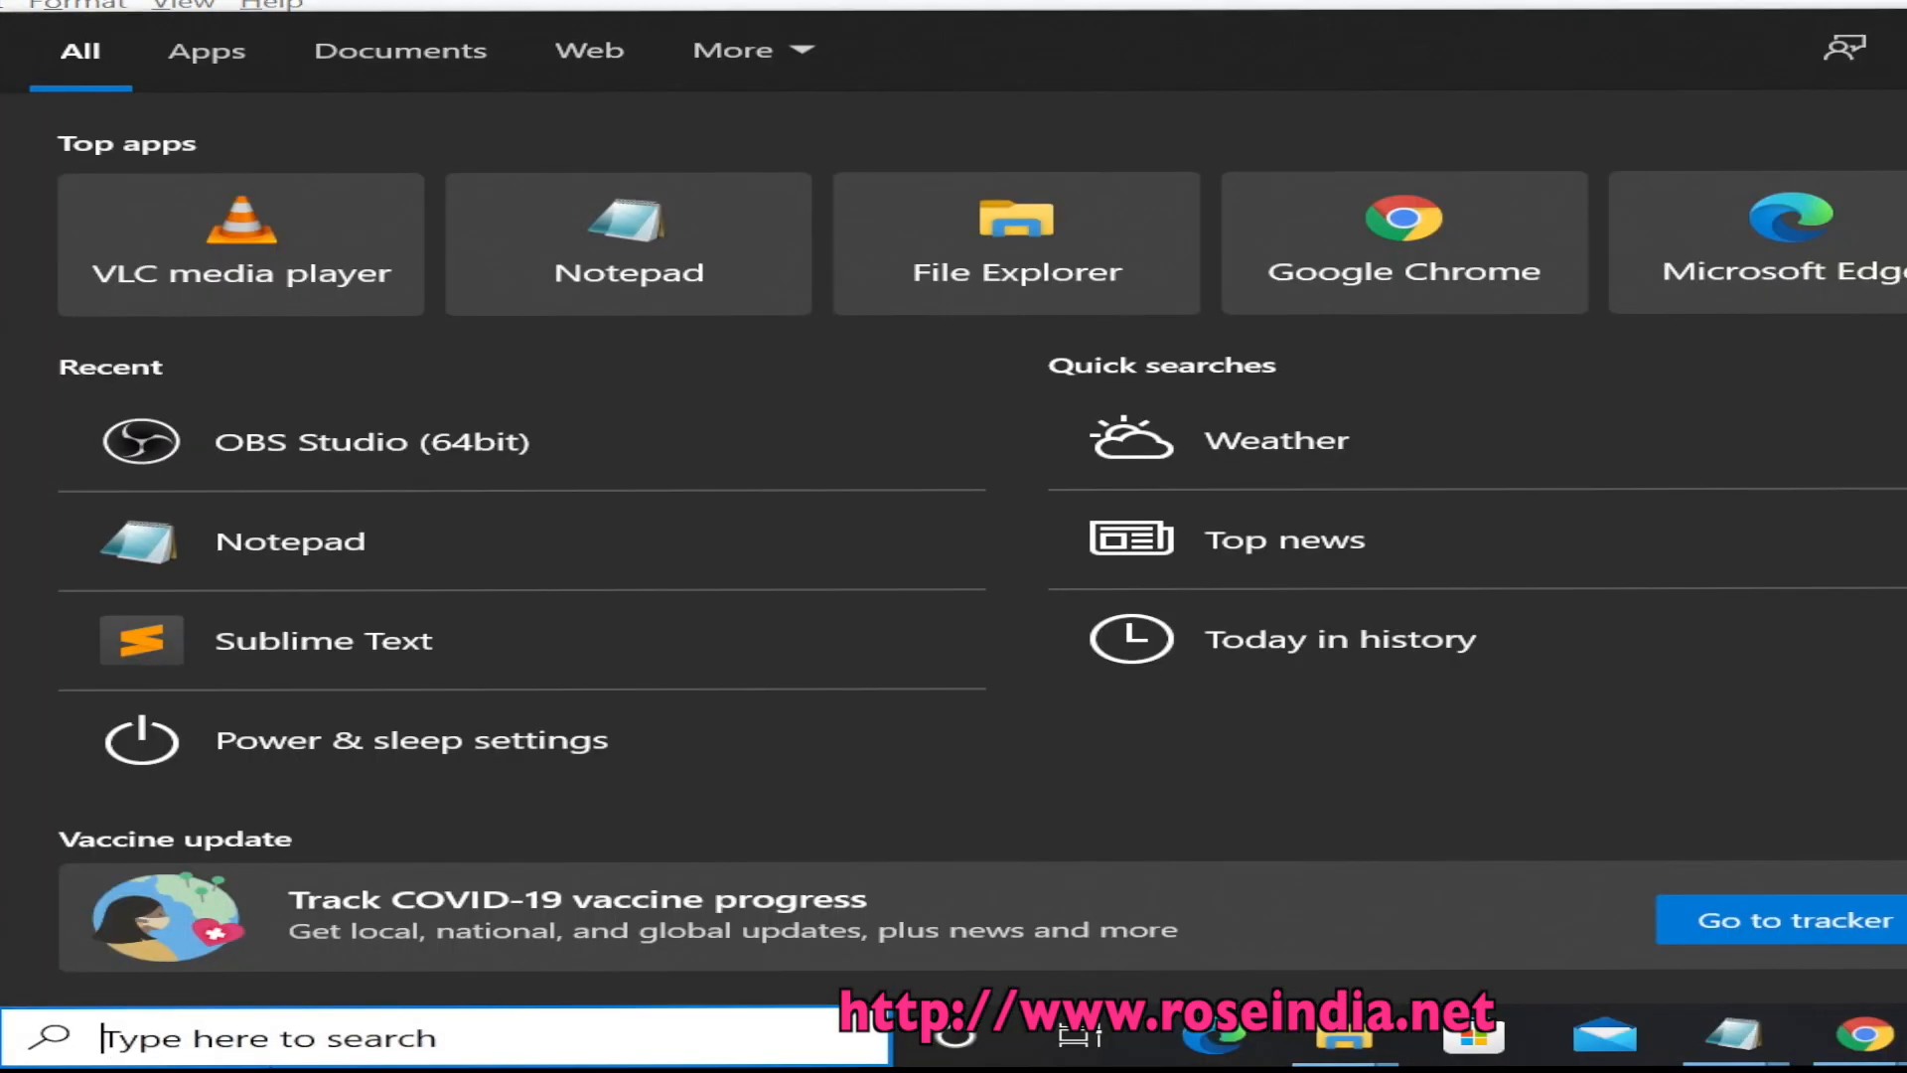
pyautogui.write('myal')
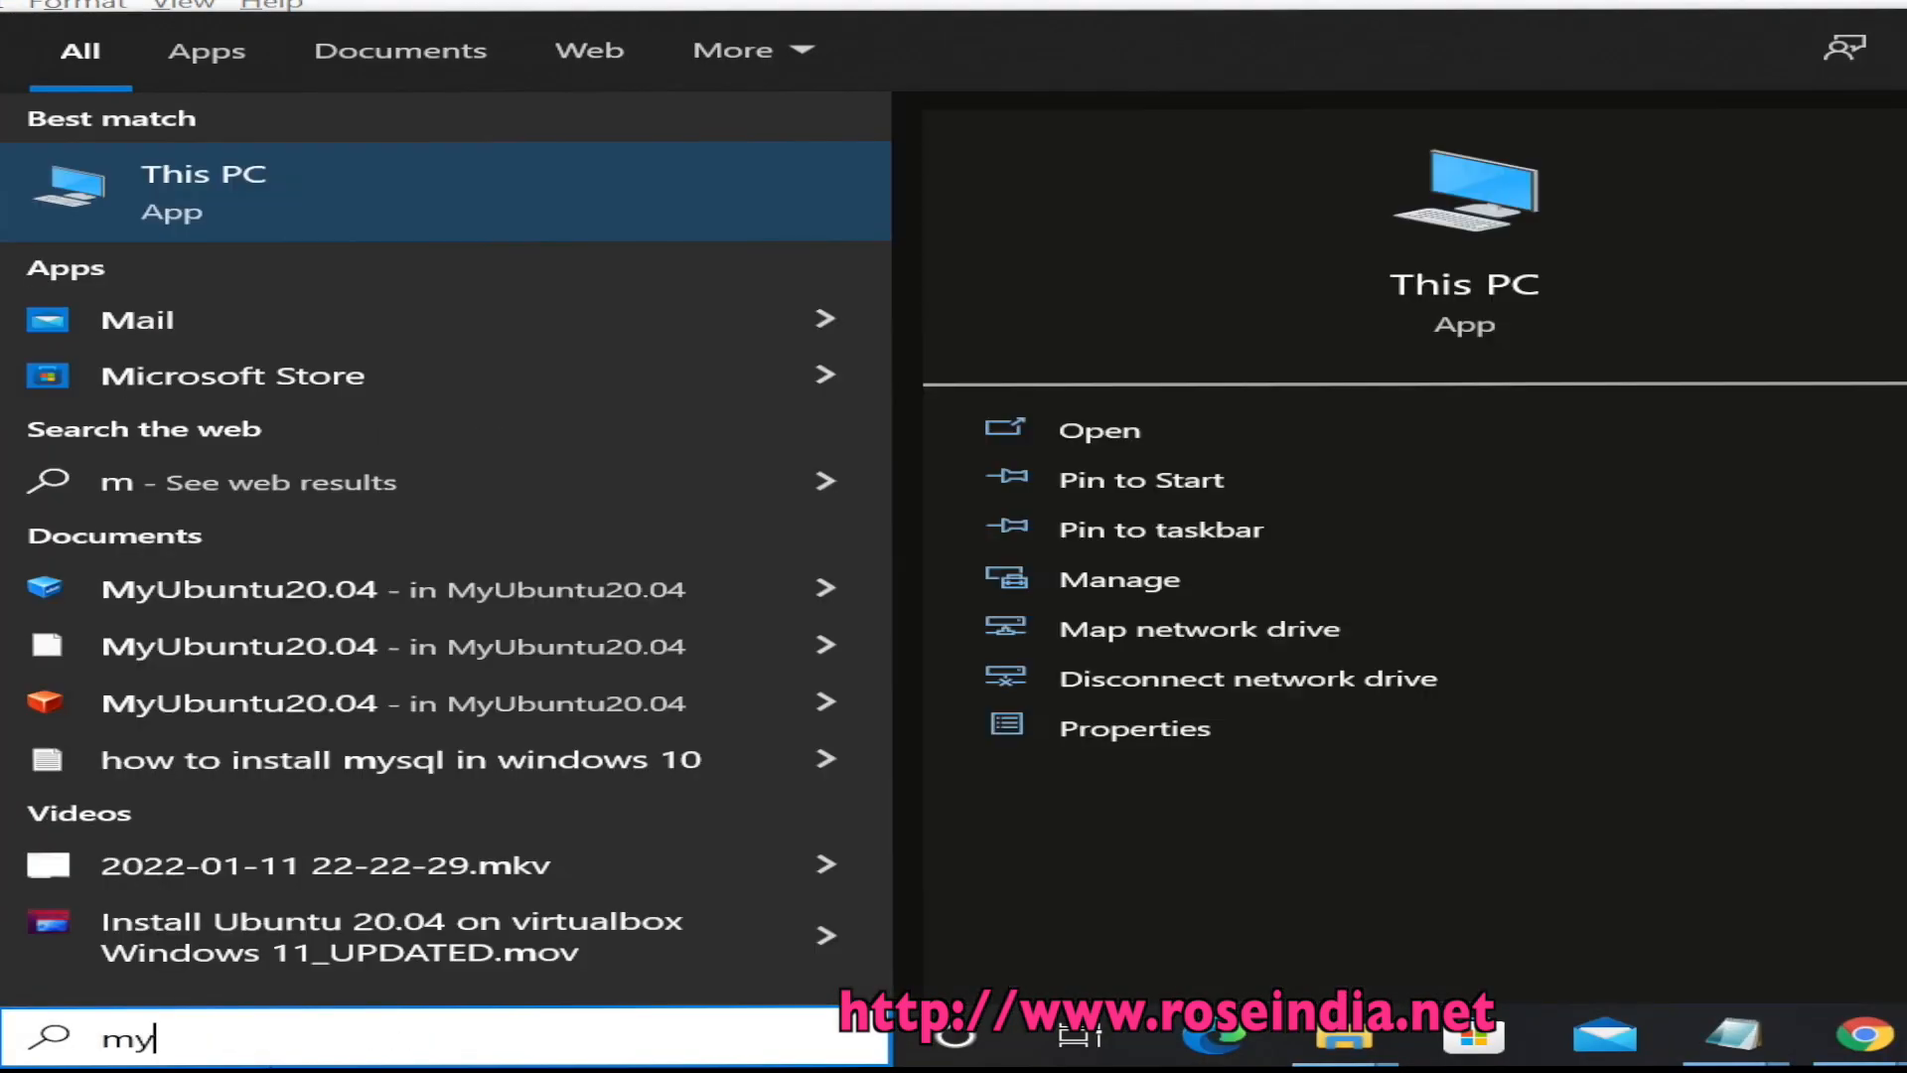
pyautogui.press('BackSpace')
pyautogui.press('BackSpace')
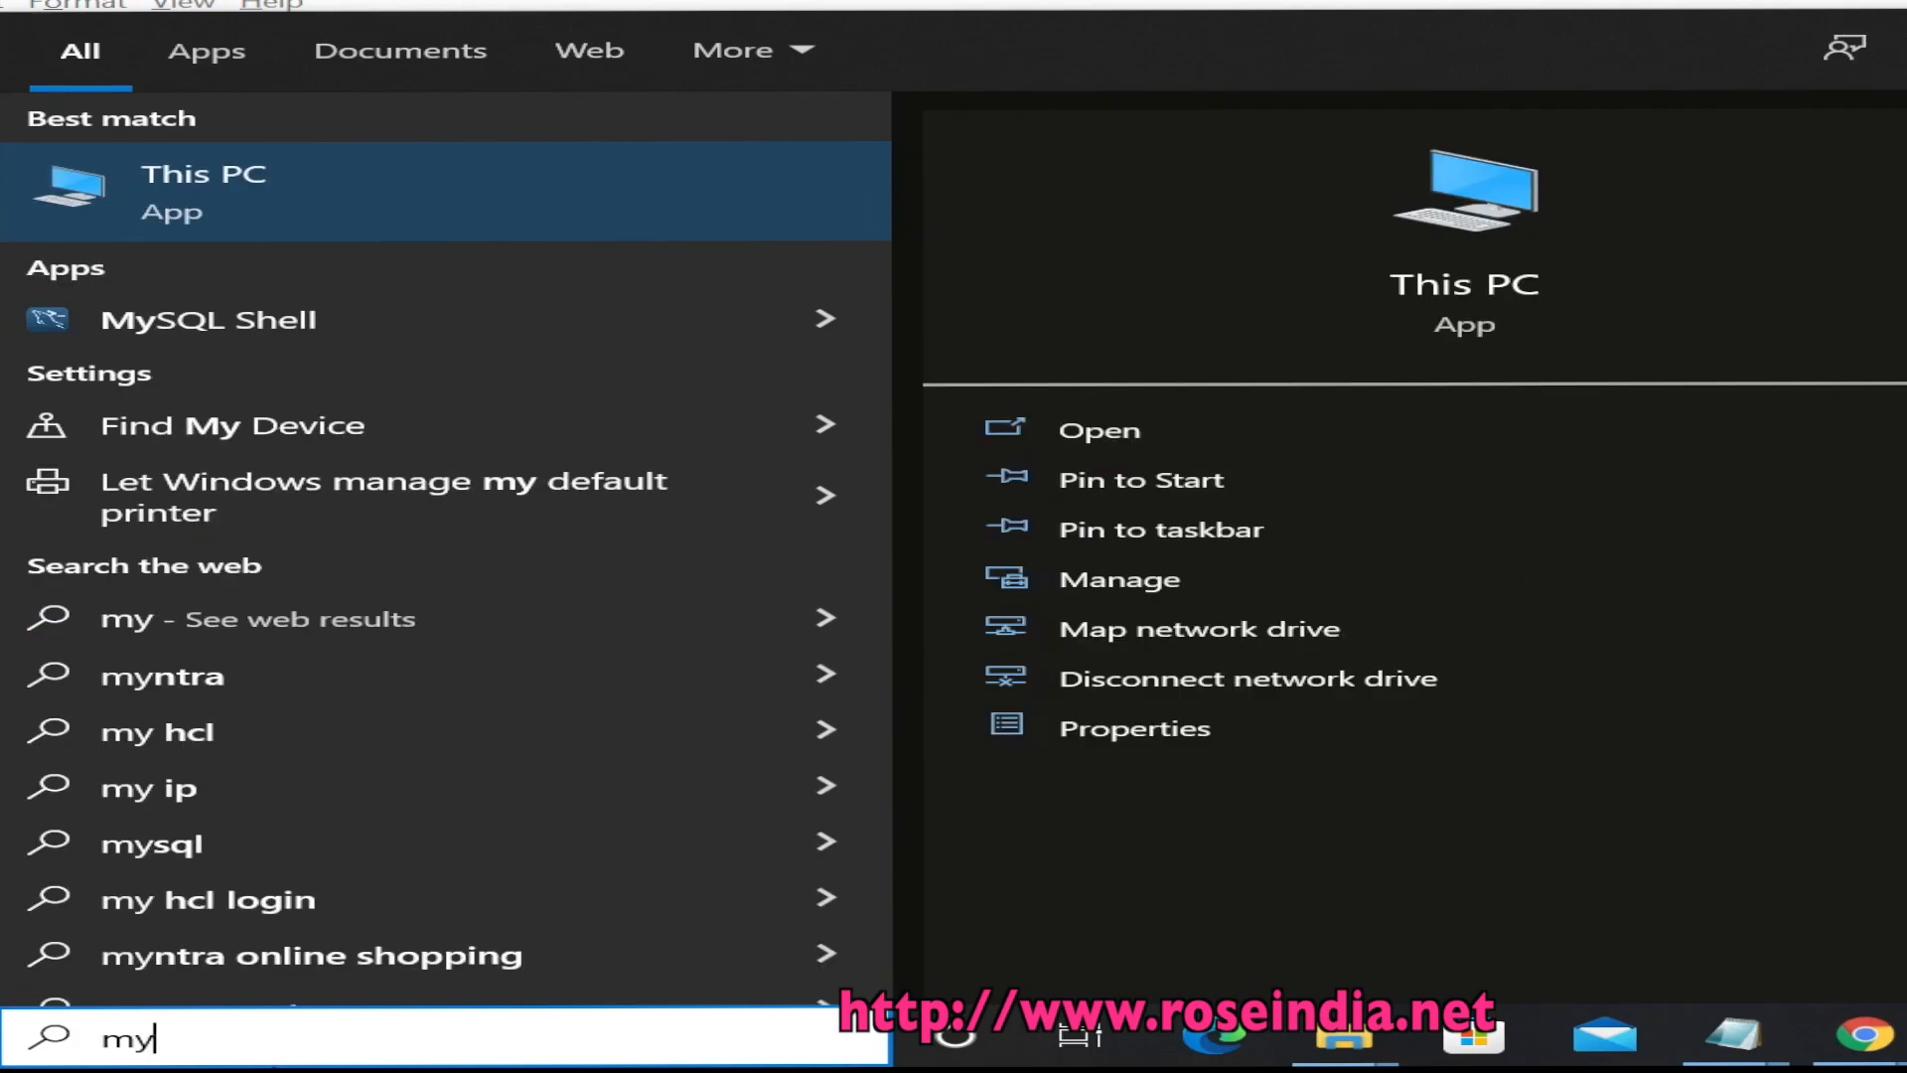
pyautogui.write('sq')
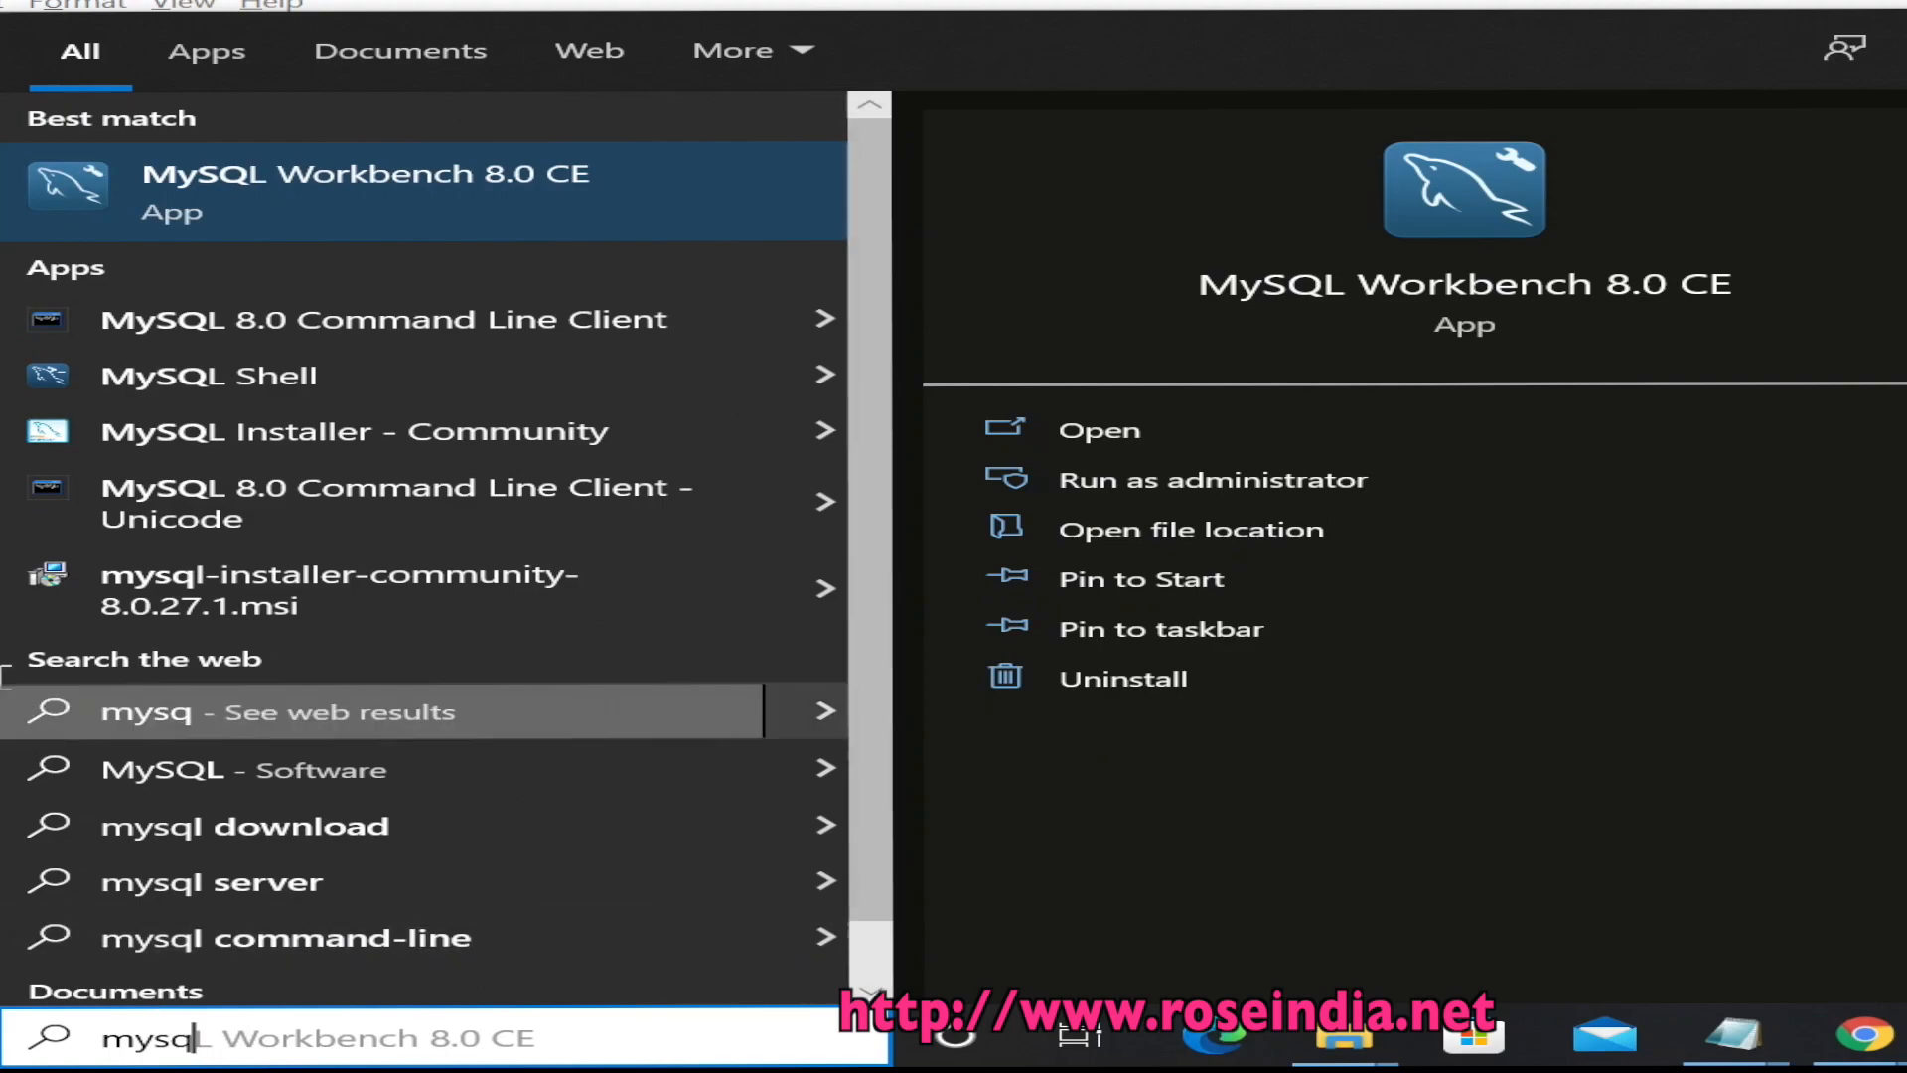
pyautogui.click(287, 202)
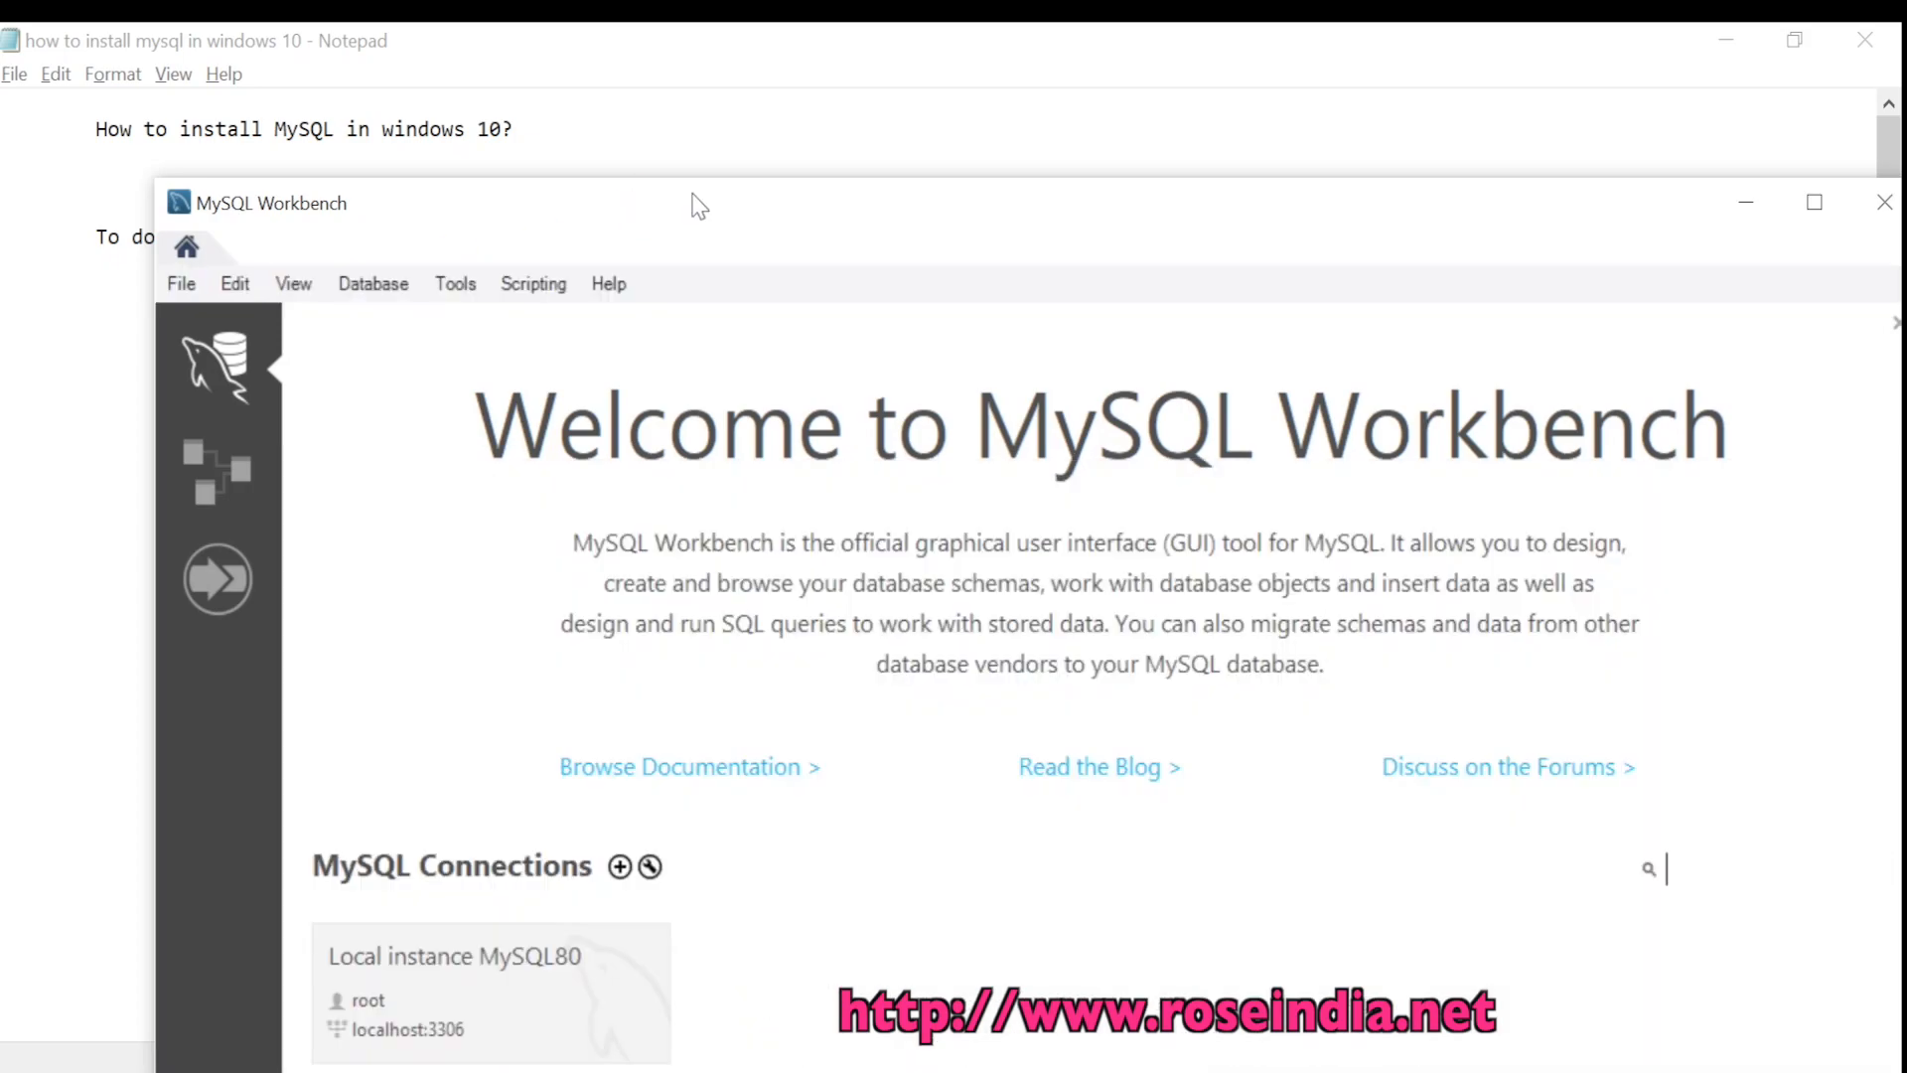
# Connect to Local instance MySQL80 with the root password saved in the vault
pyautogui.moveTo(694, 205); pyautogui.dragTo(577, 22)
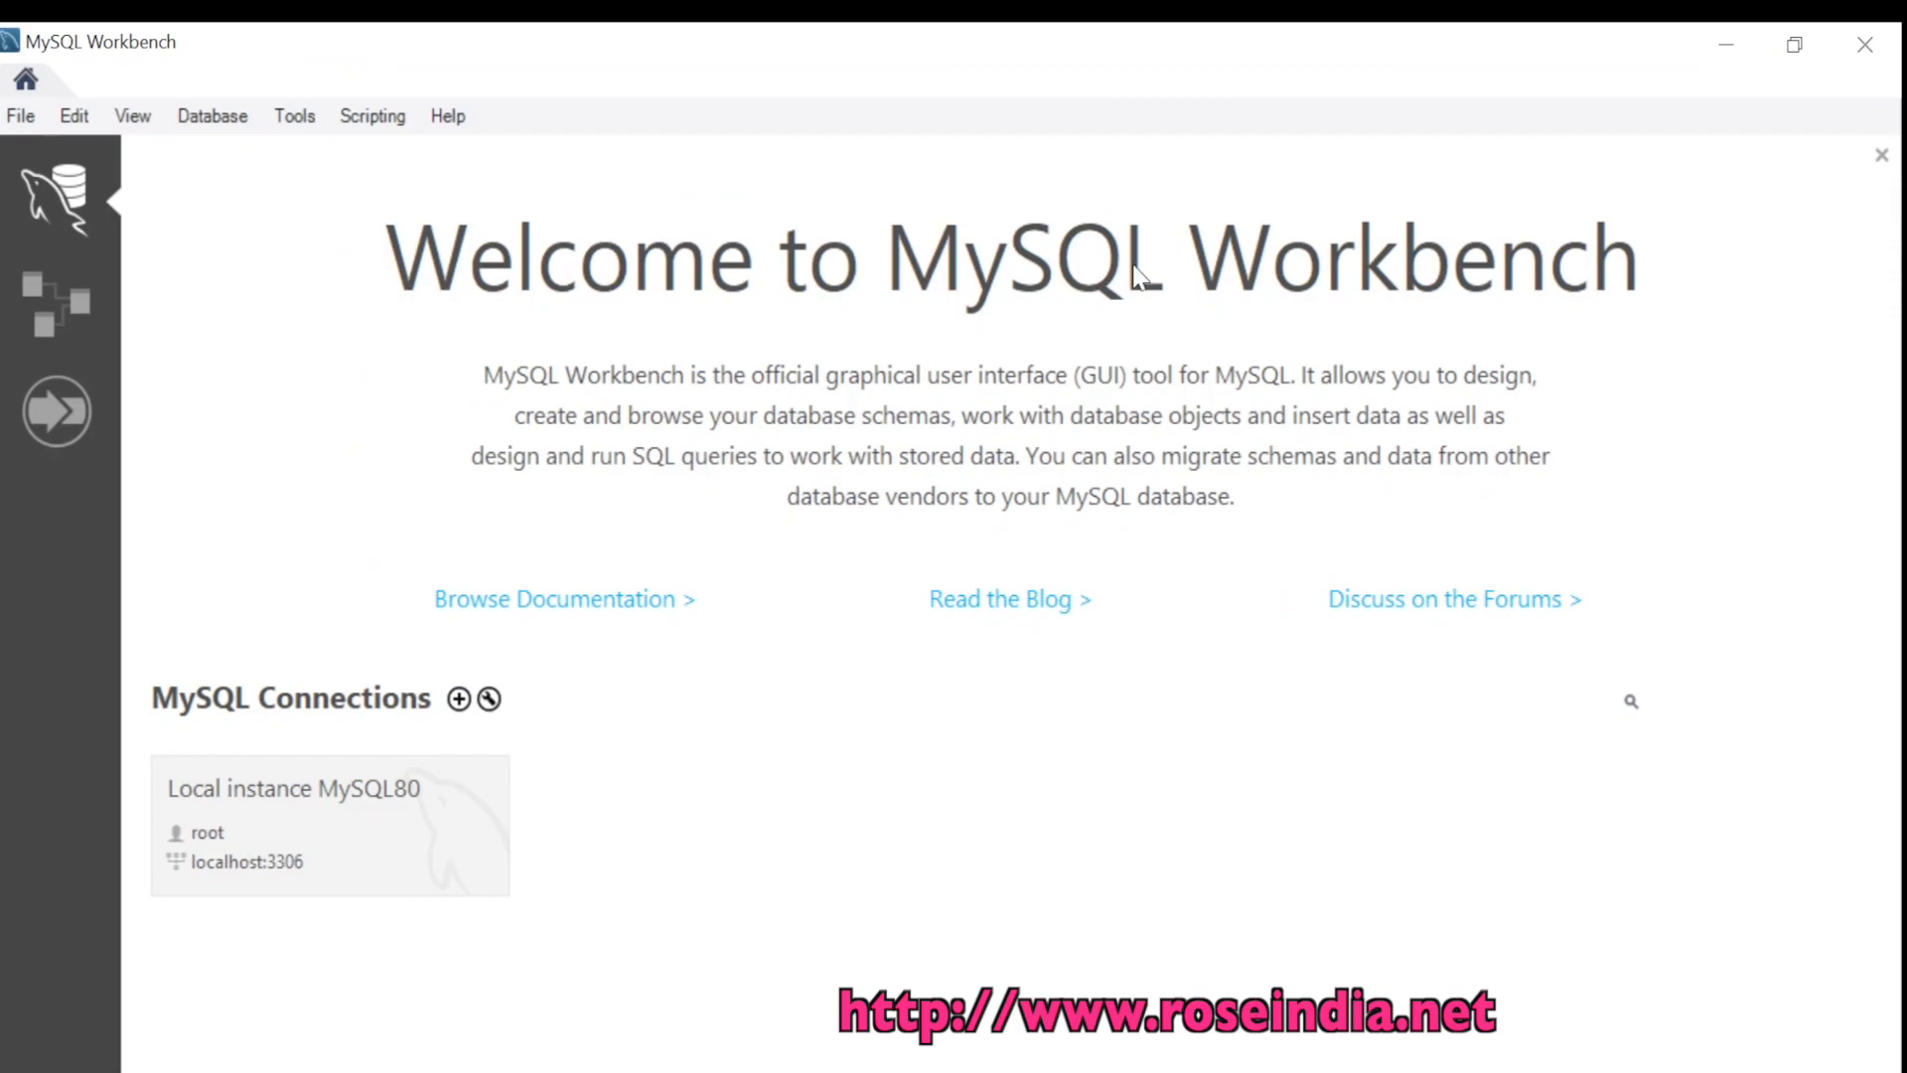
pyautogui.click(273, 810)
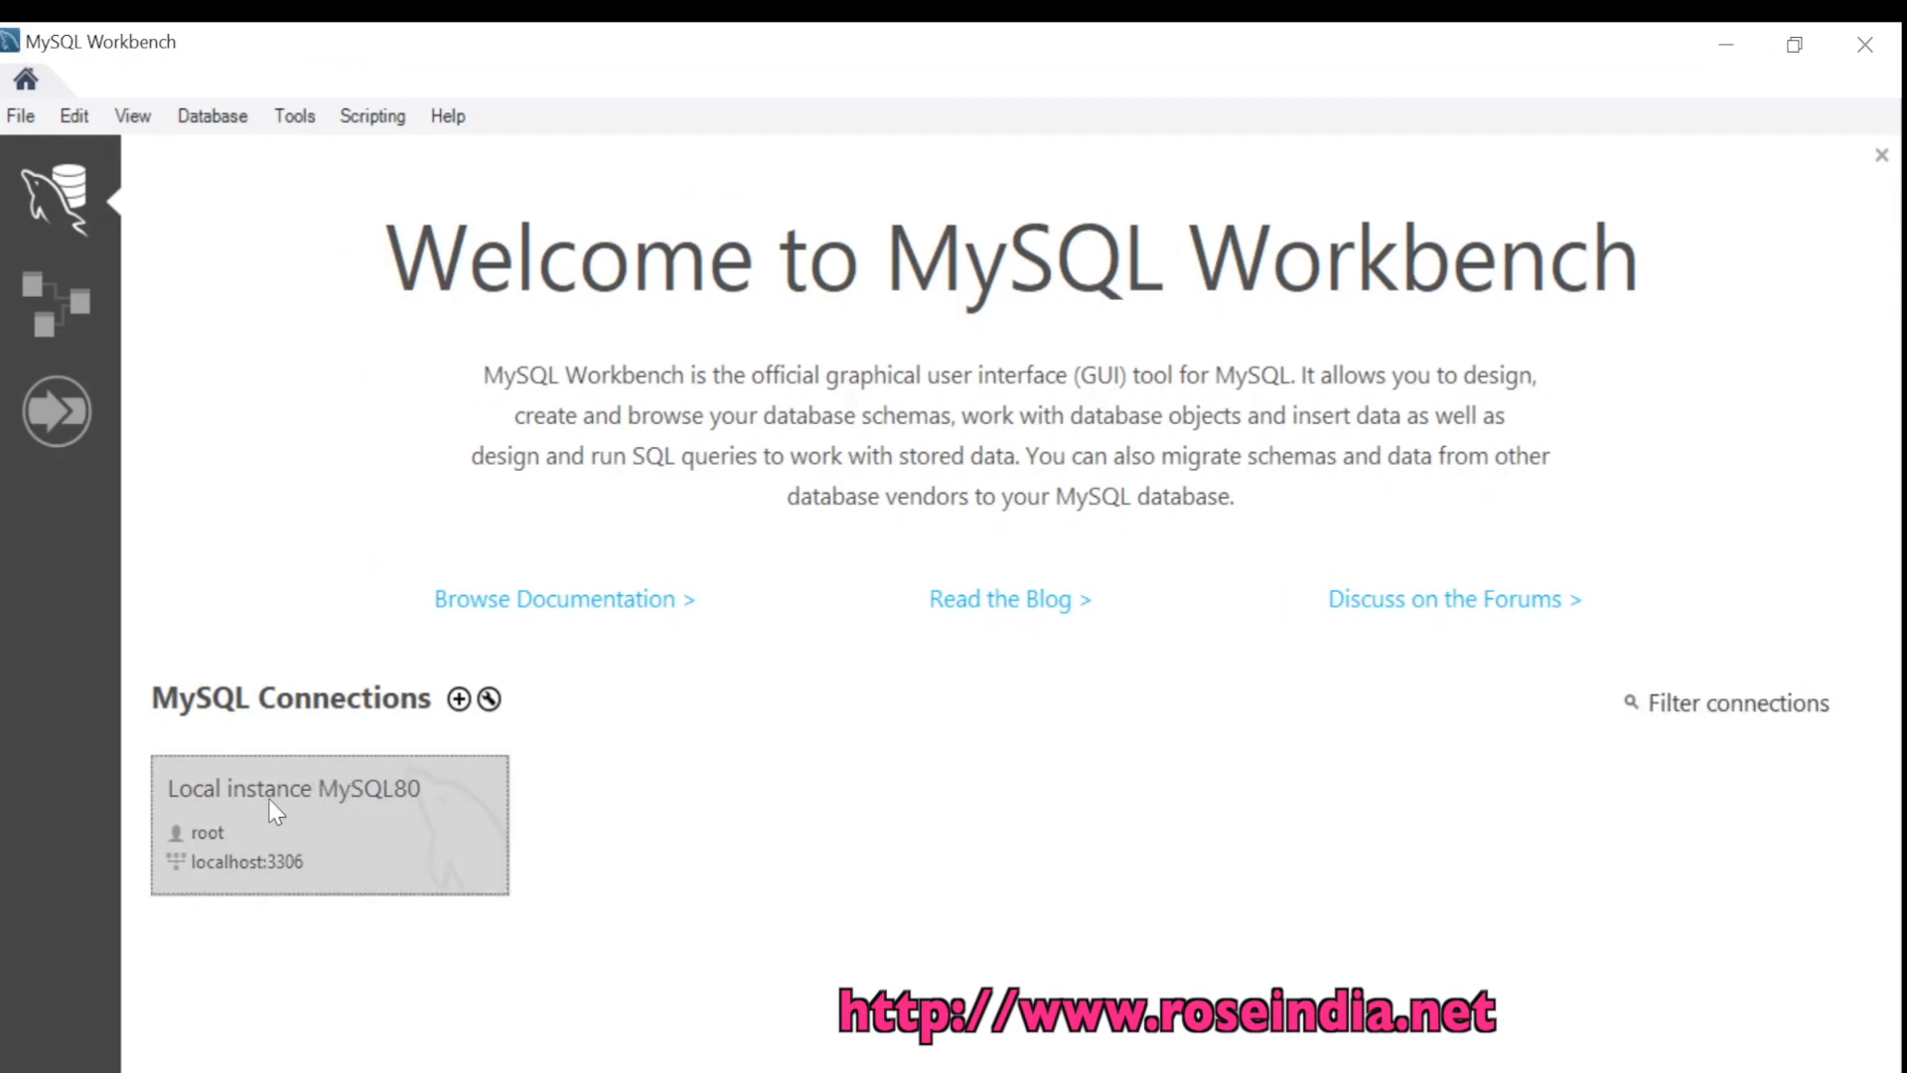
pyautogui.click(1063, 576)
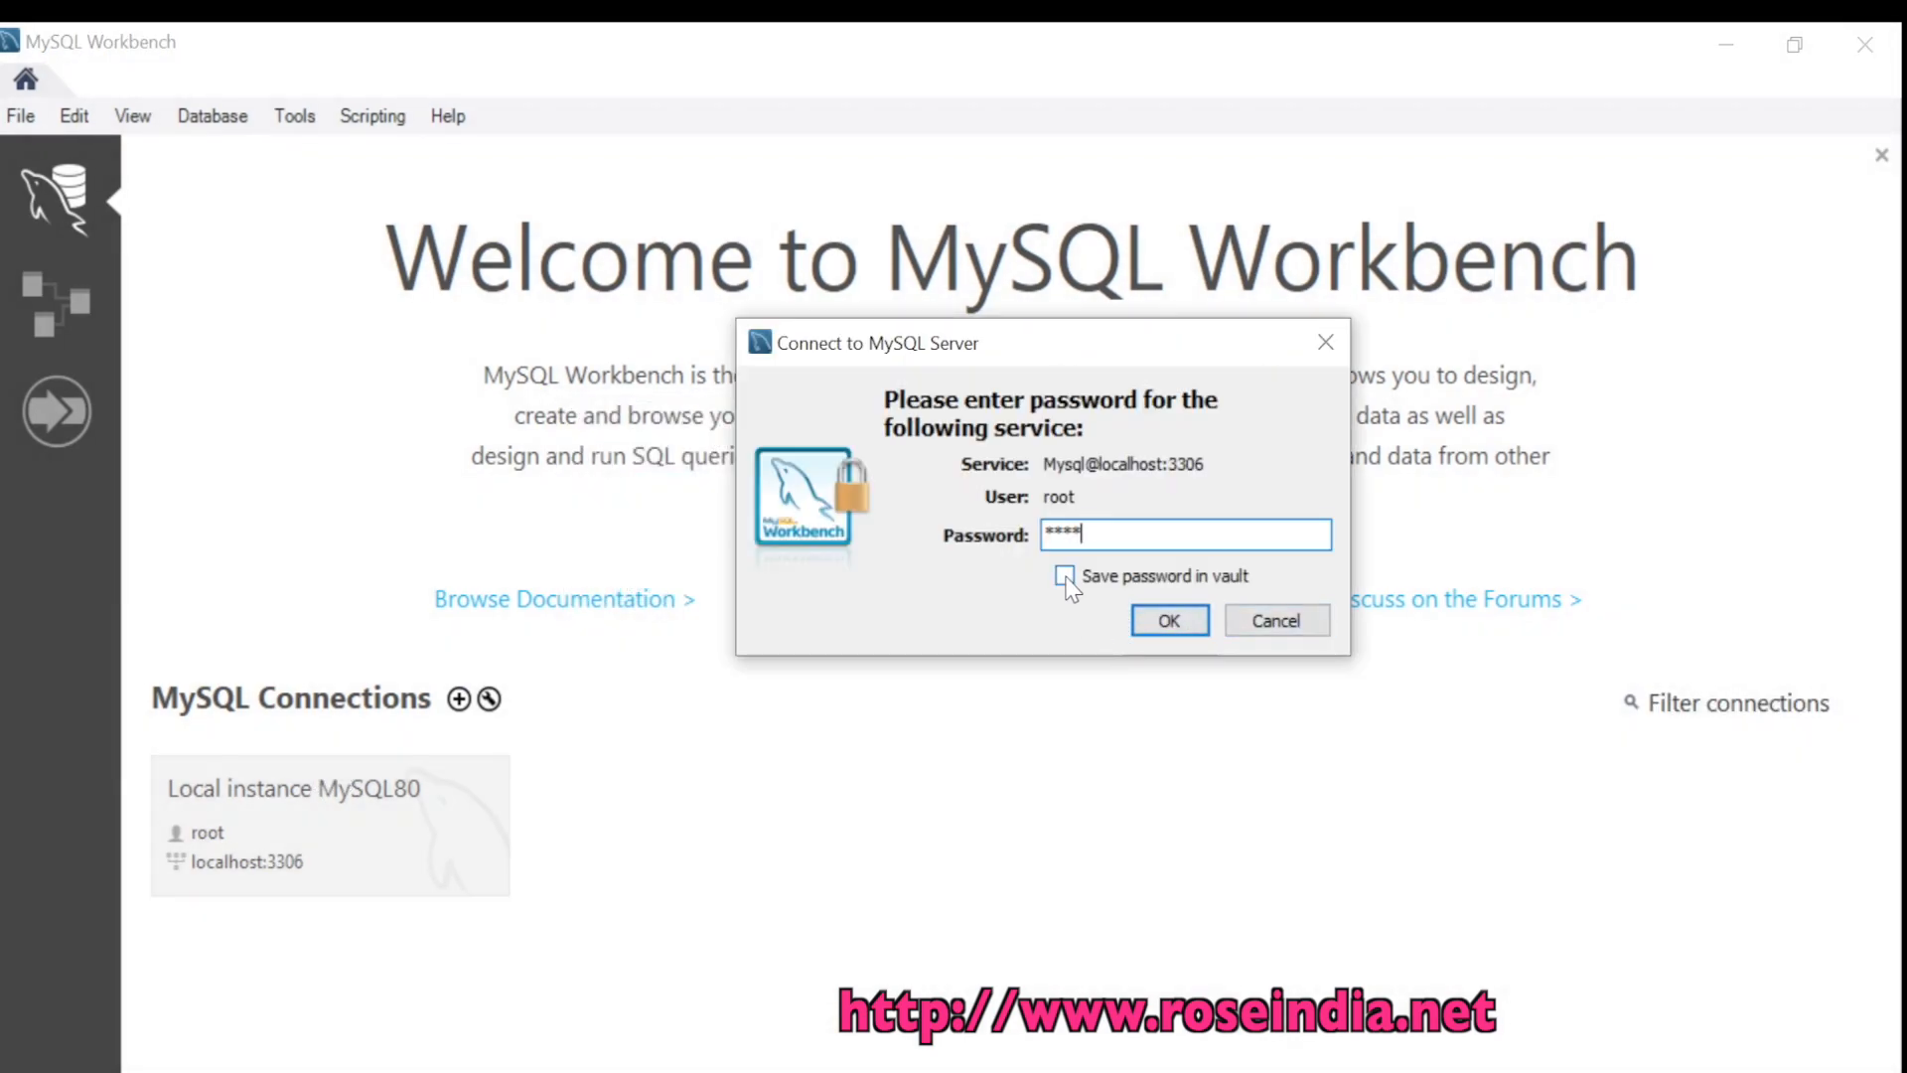
pyautogui.click(1160, 627)
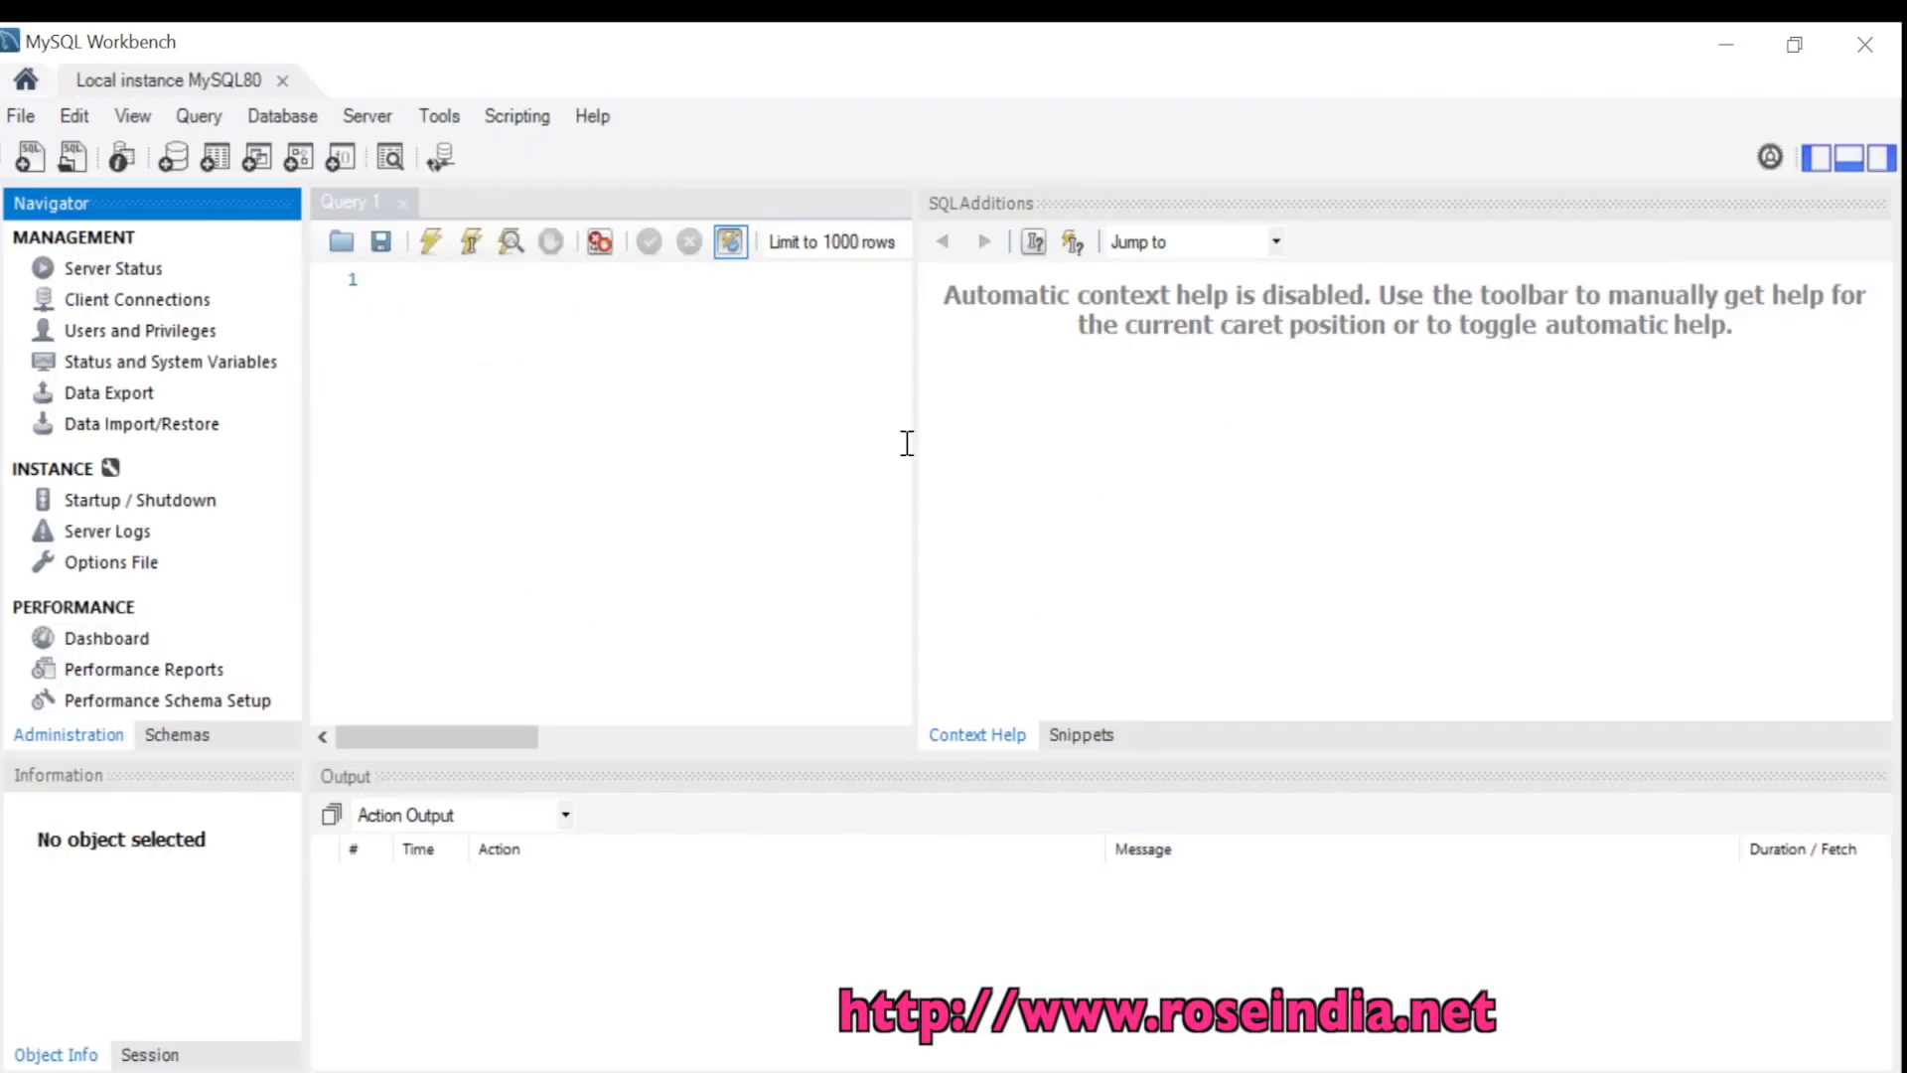
pyautogui.moveTo(914, 440); pyautogui.dragTo(854, 435)
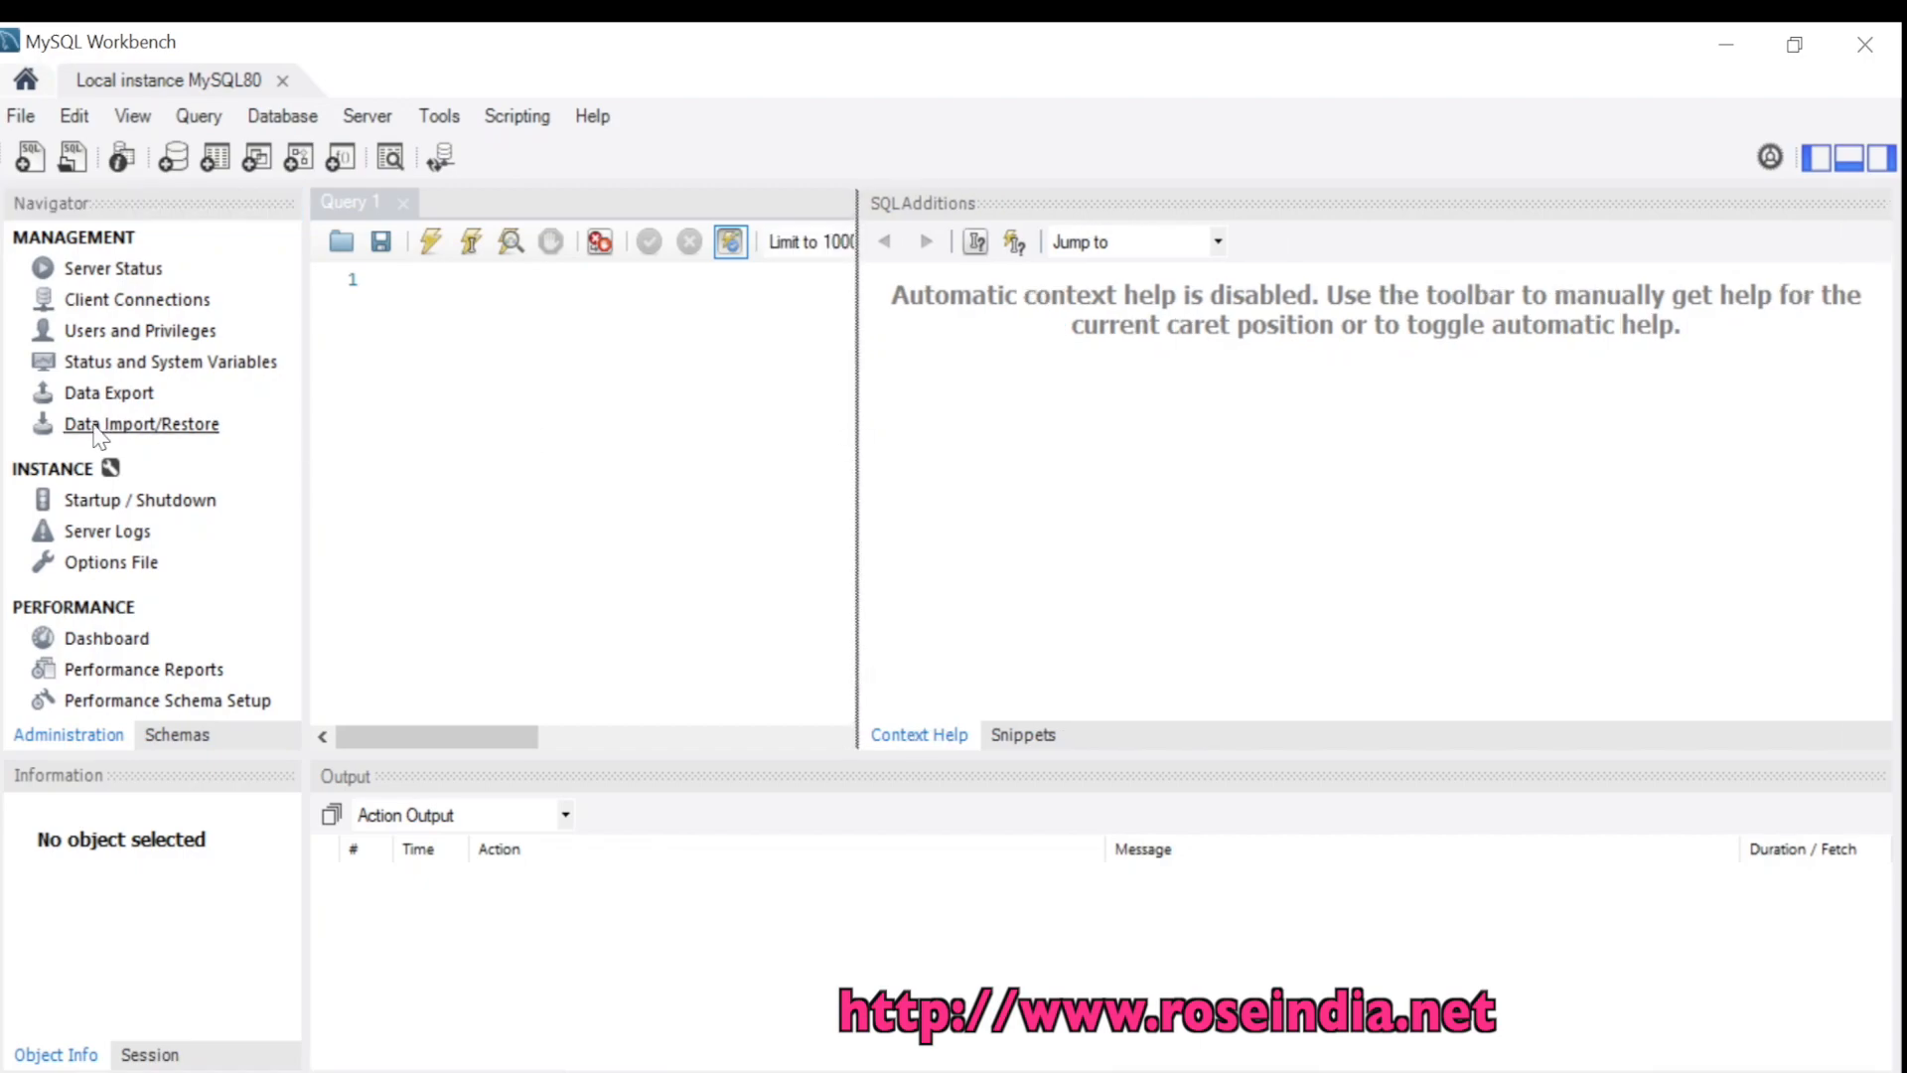
# Show Server Status, widening the panel to see MySQL 8.0.27 running on port 3306
pyautogui.click(74, 271)
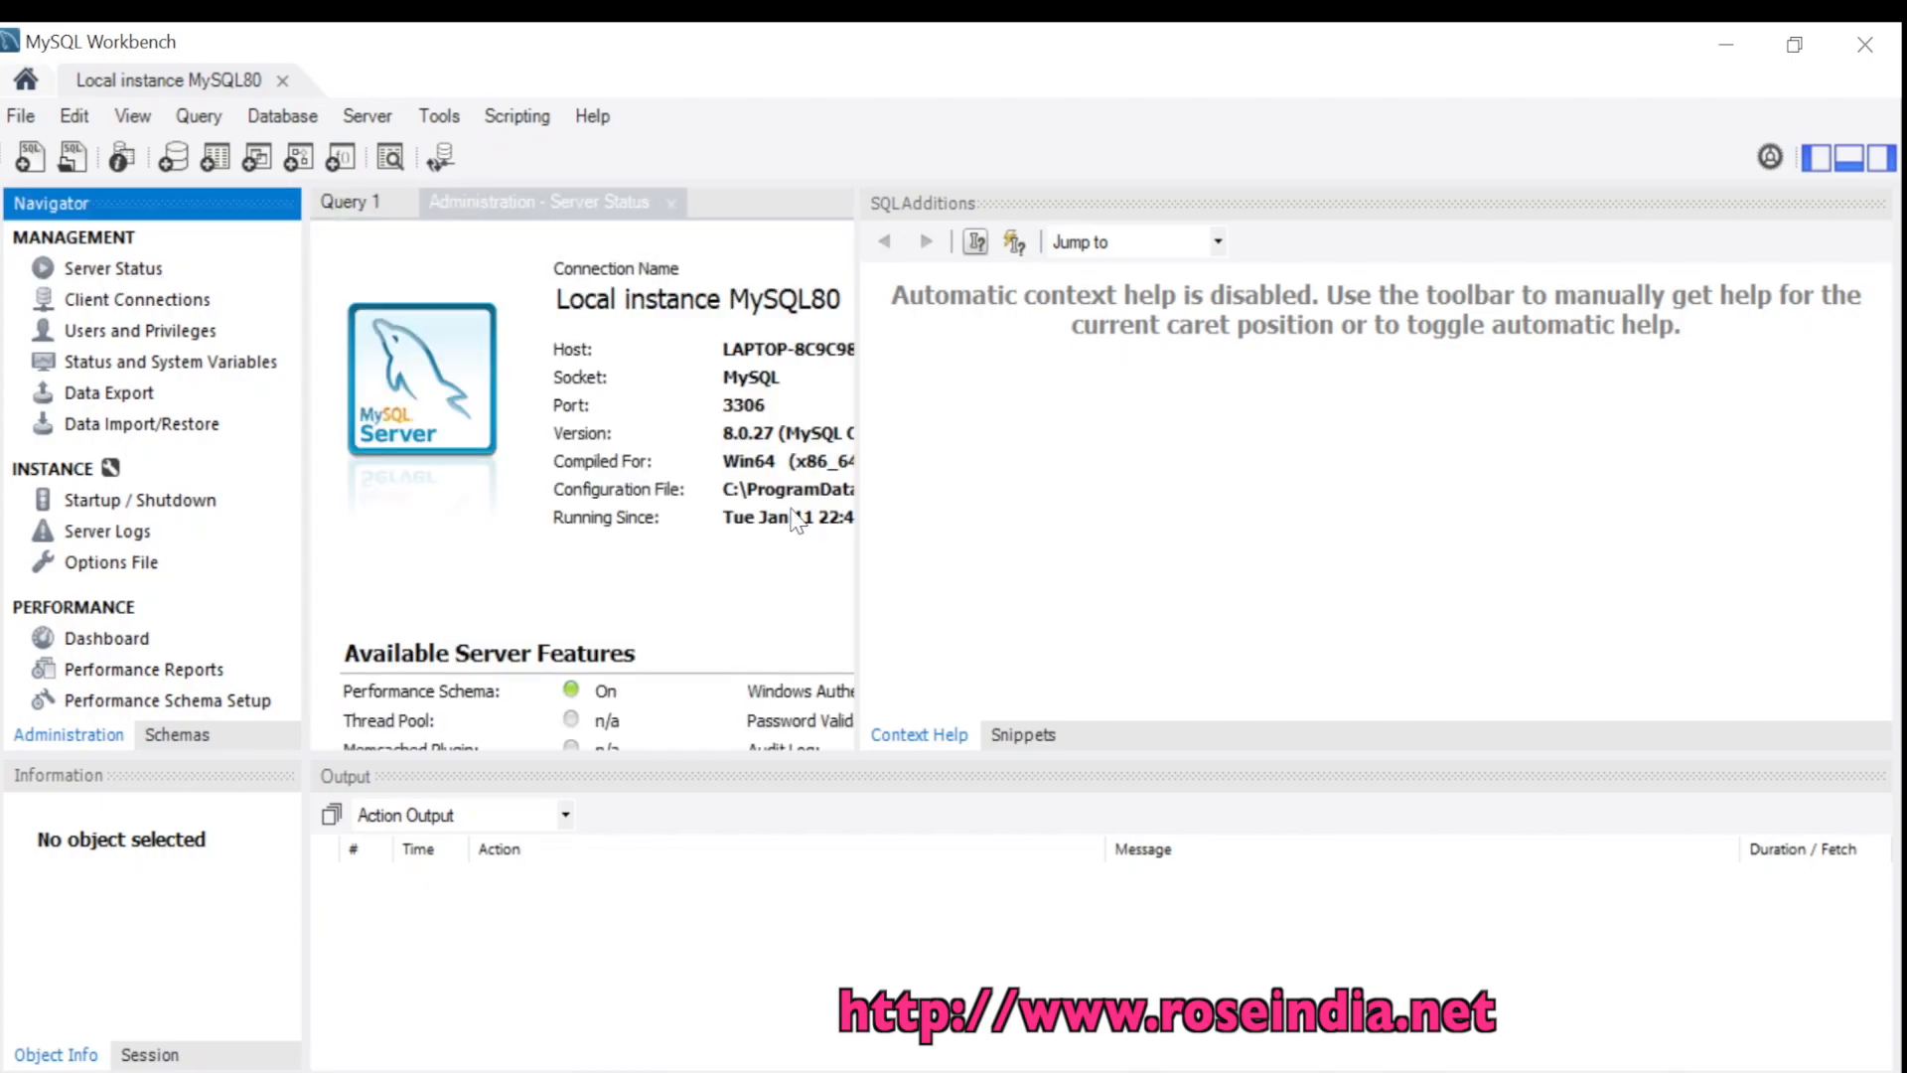
pyautogui.moveTo(859, 511); pyautogui.dragTo(1391, 526)
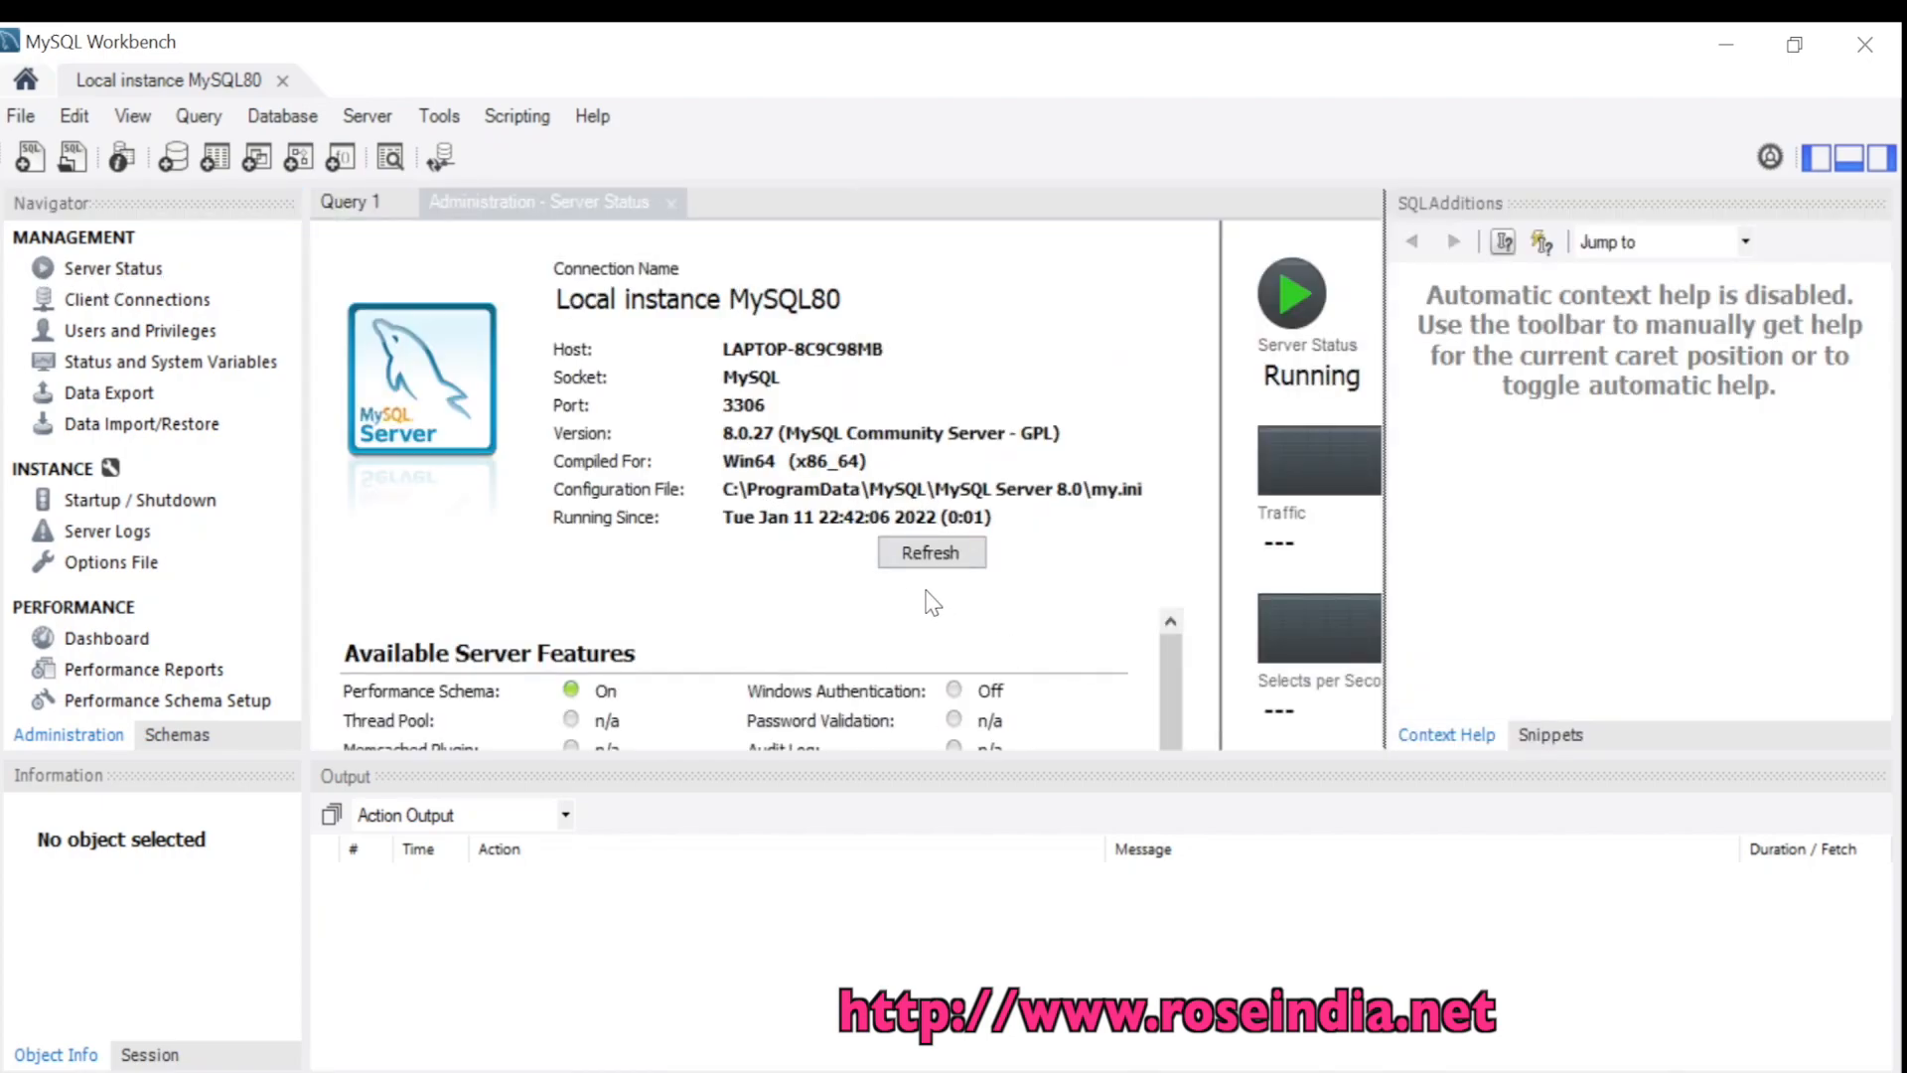
pyautogui.moveTo(1169, 656); pyautogui.dragTo(1167, 748)
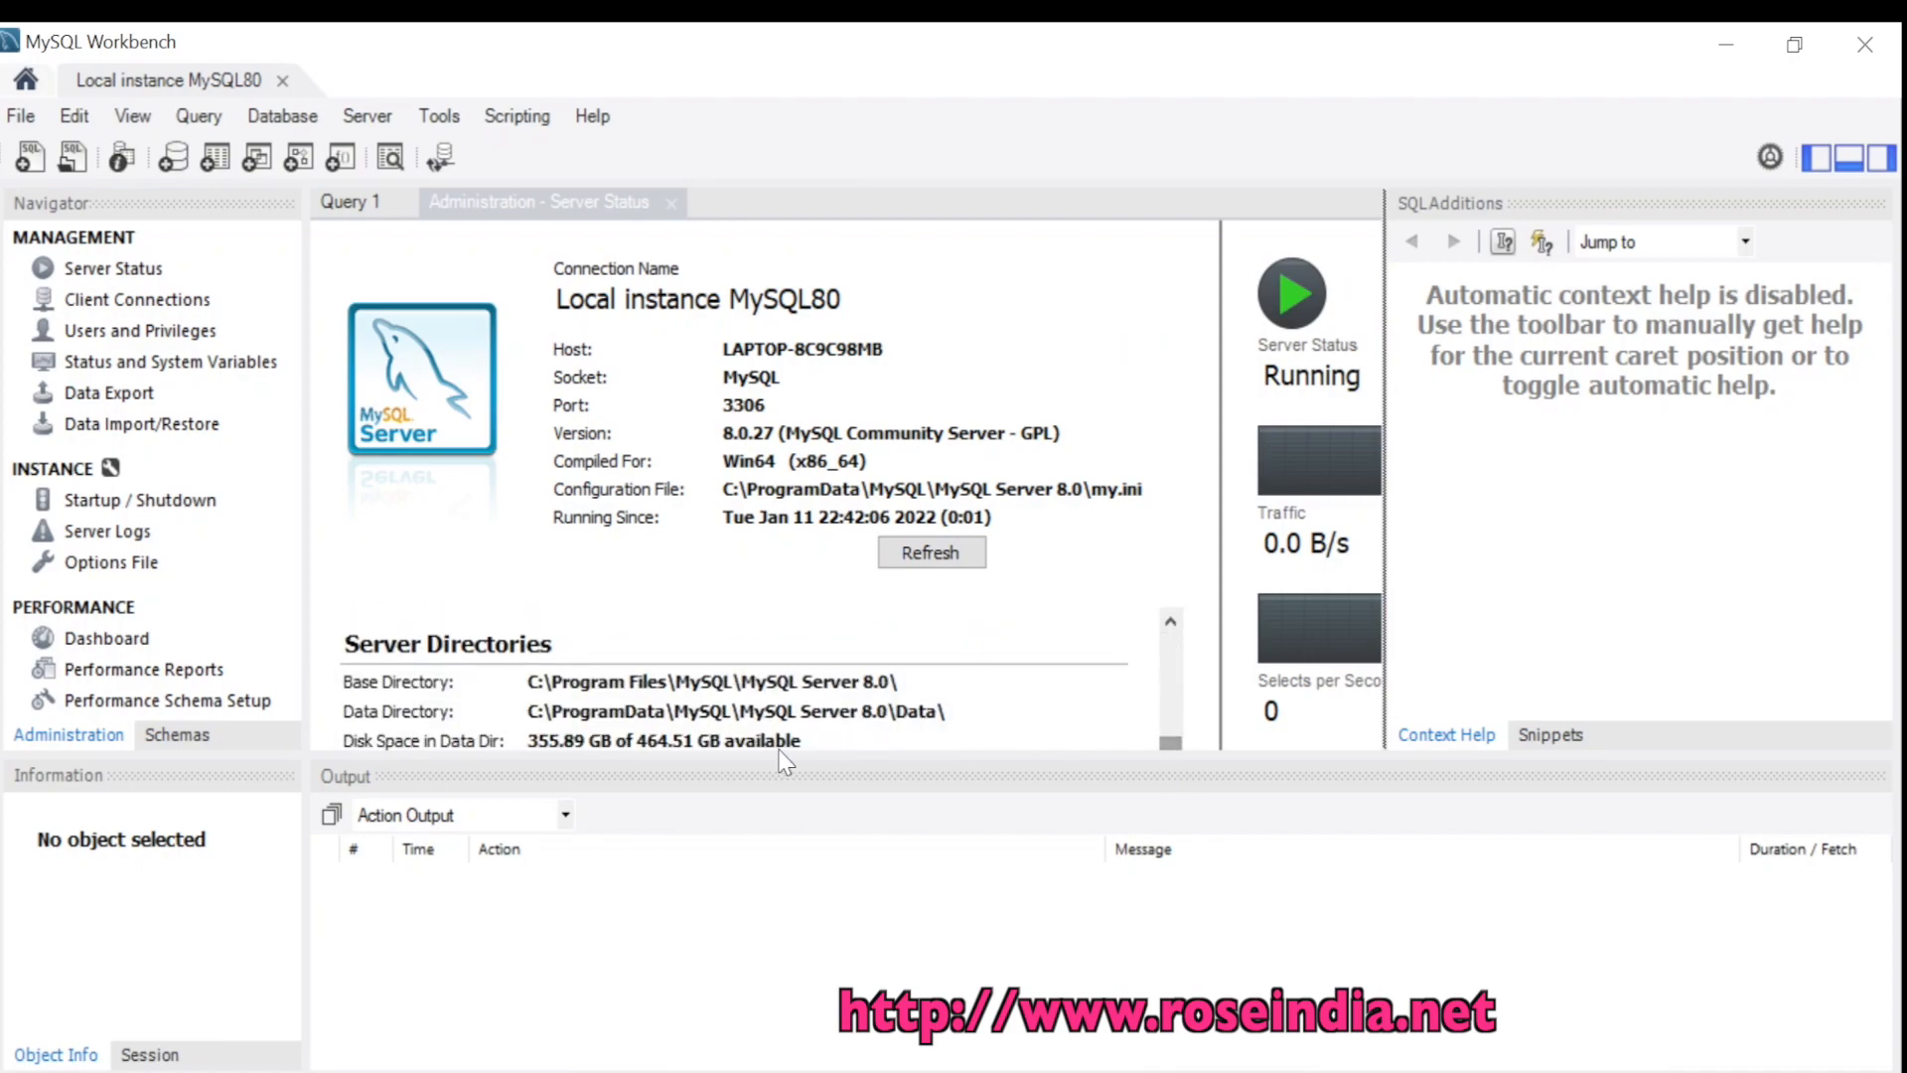
pyautogui.moveTo(1386, 482); pyautogui.dragTo(1664, 489)
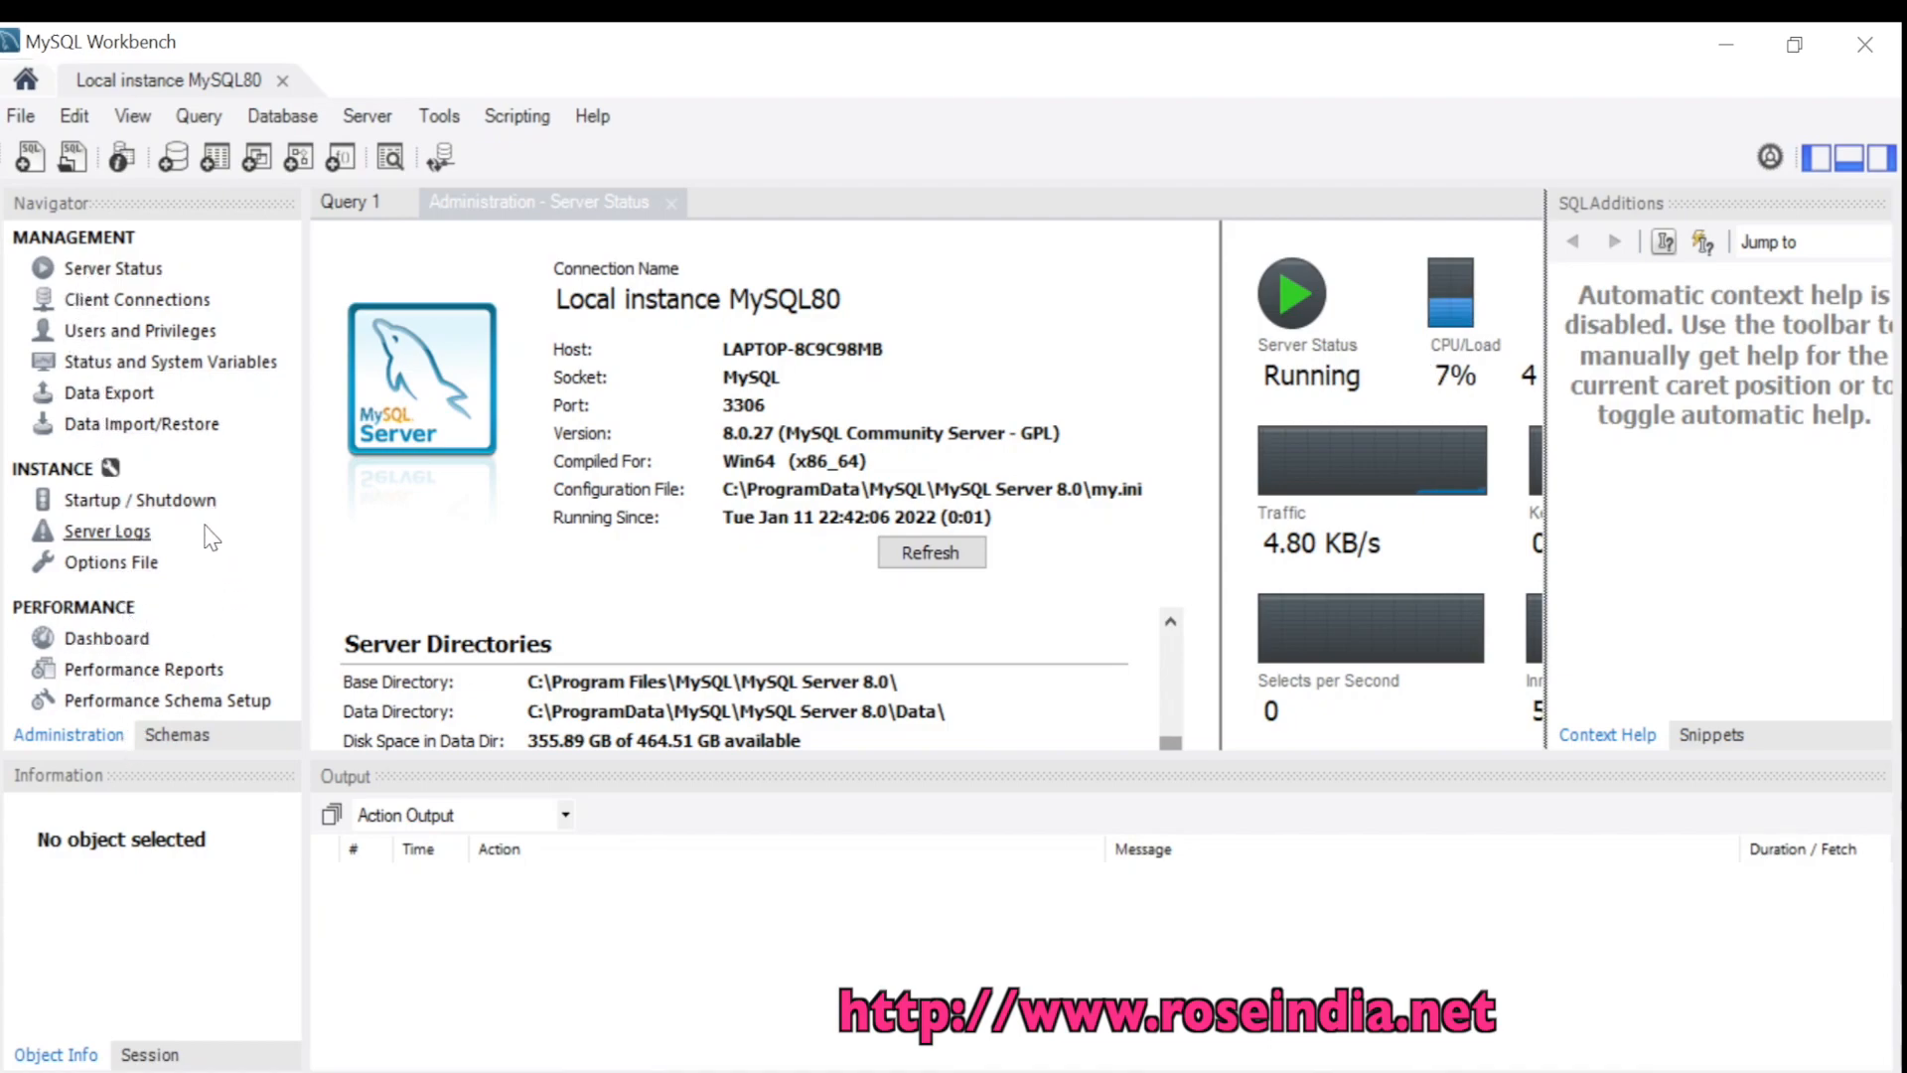
# Browse the Client Connections, Data Export and Dashboard administration pages
pyautogui.click(109, 308)
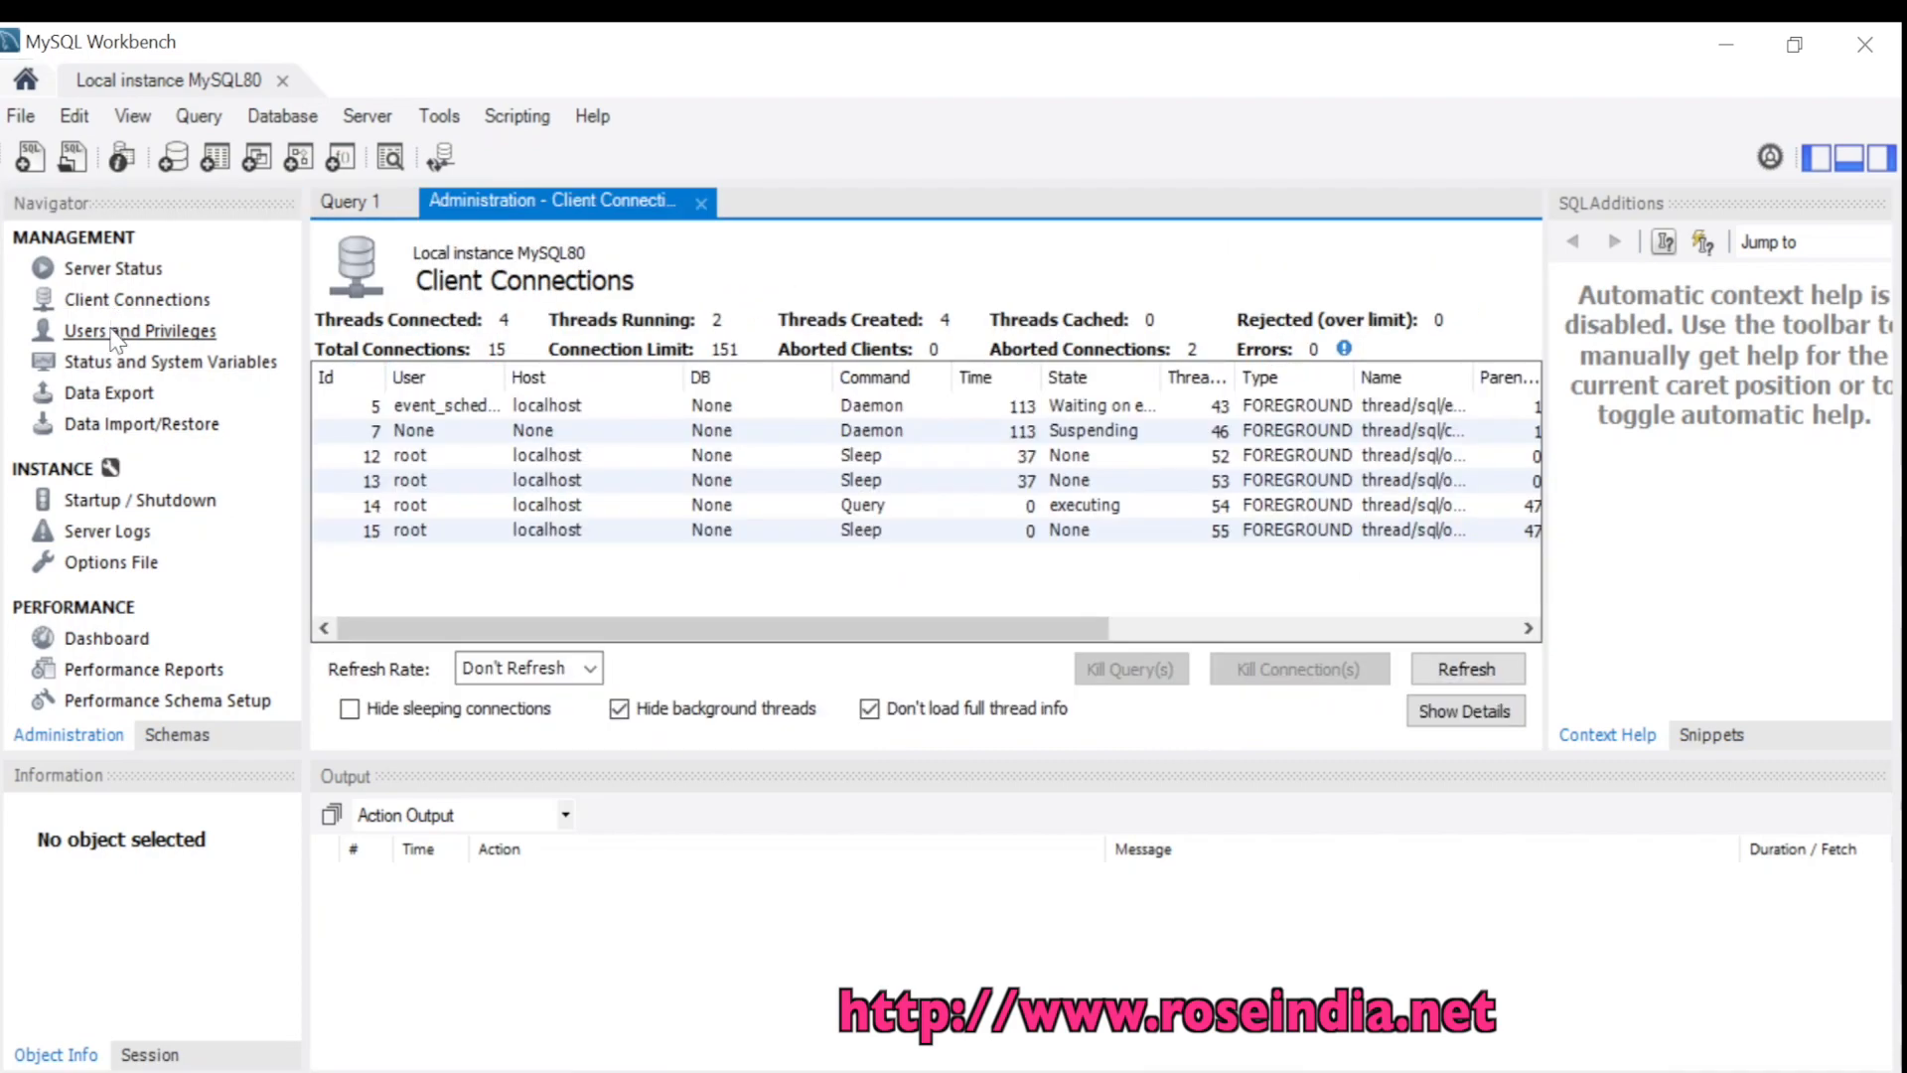
pyautogui.click(109, 395)
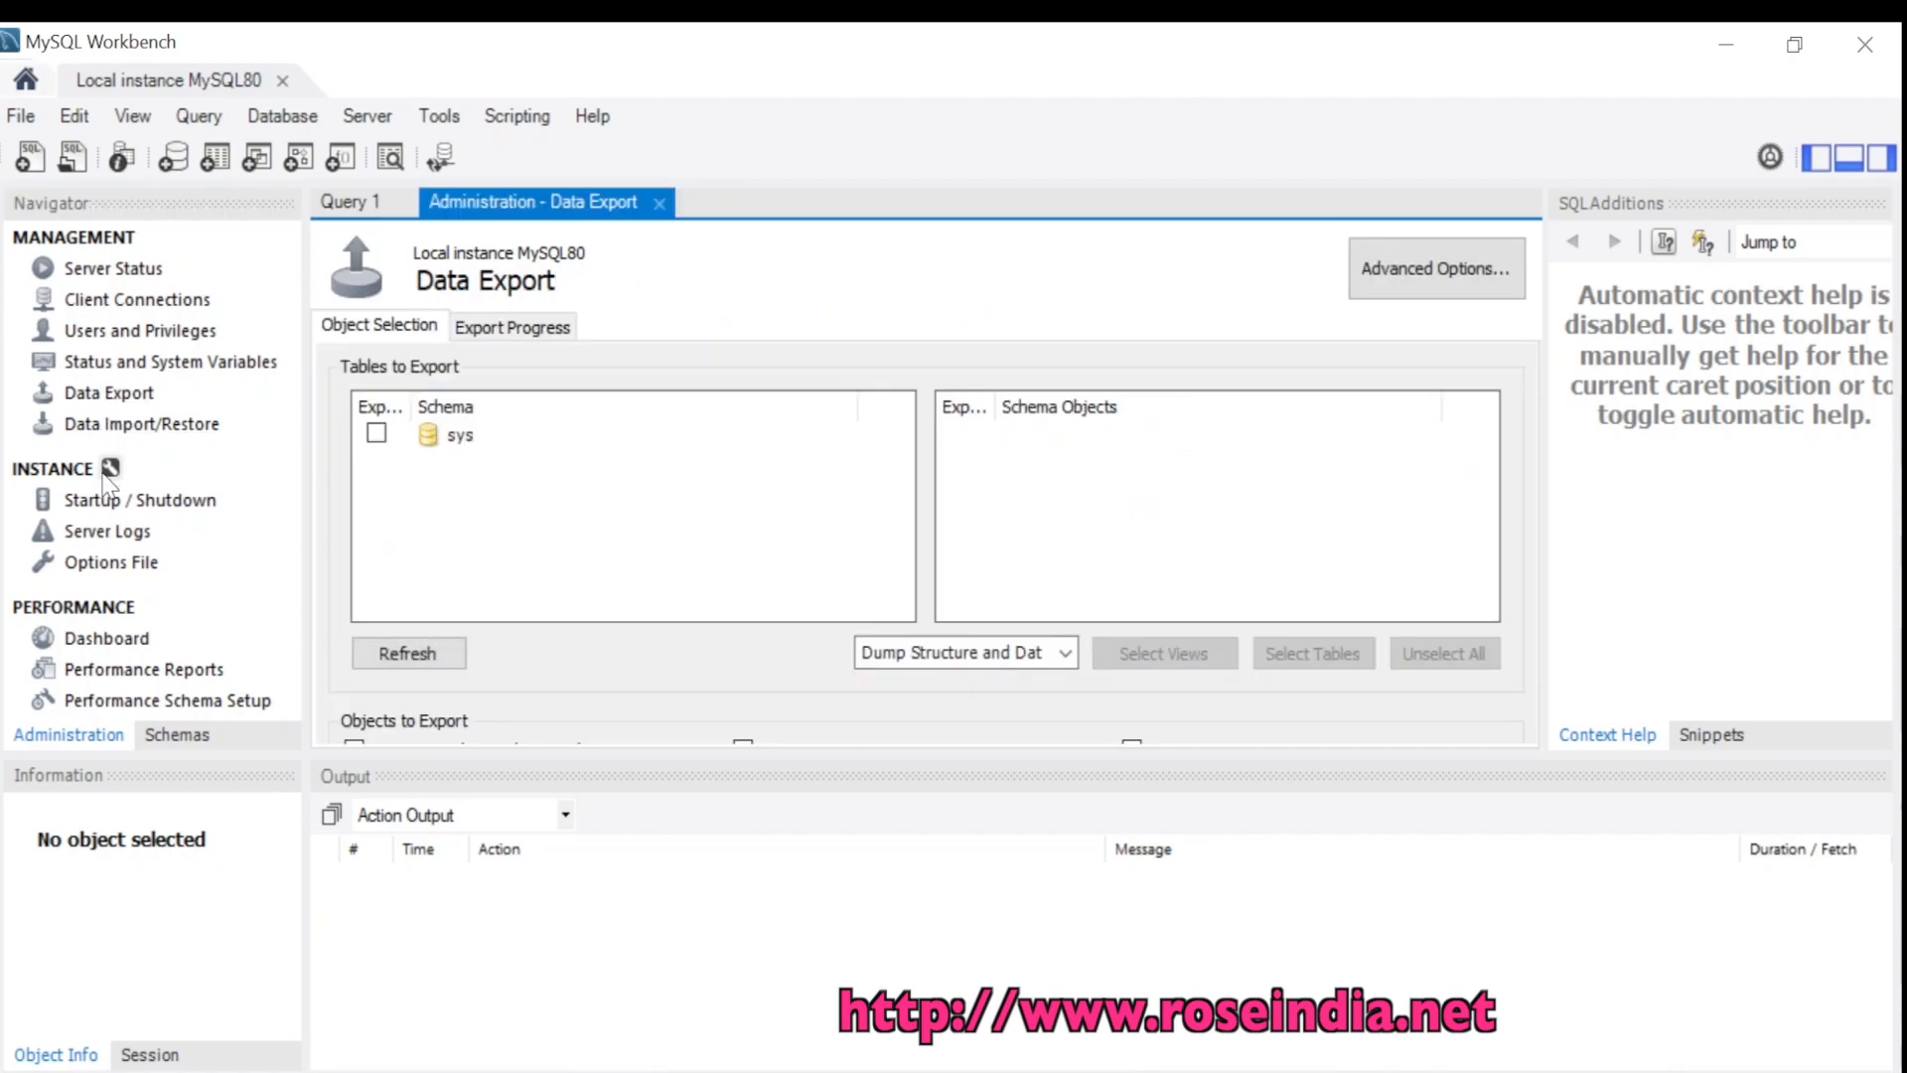
pyautogui.click(111, 642)
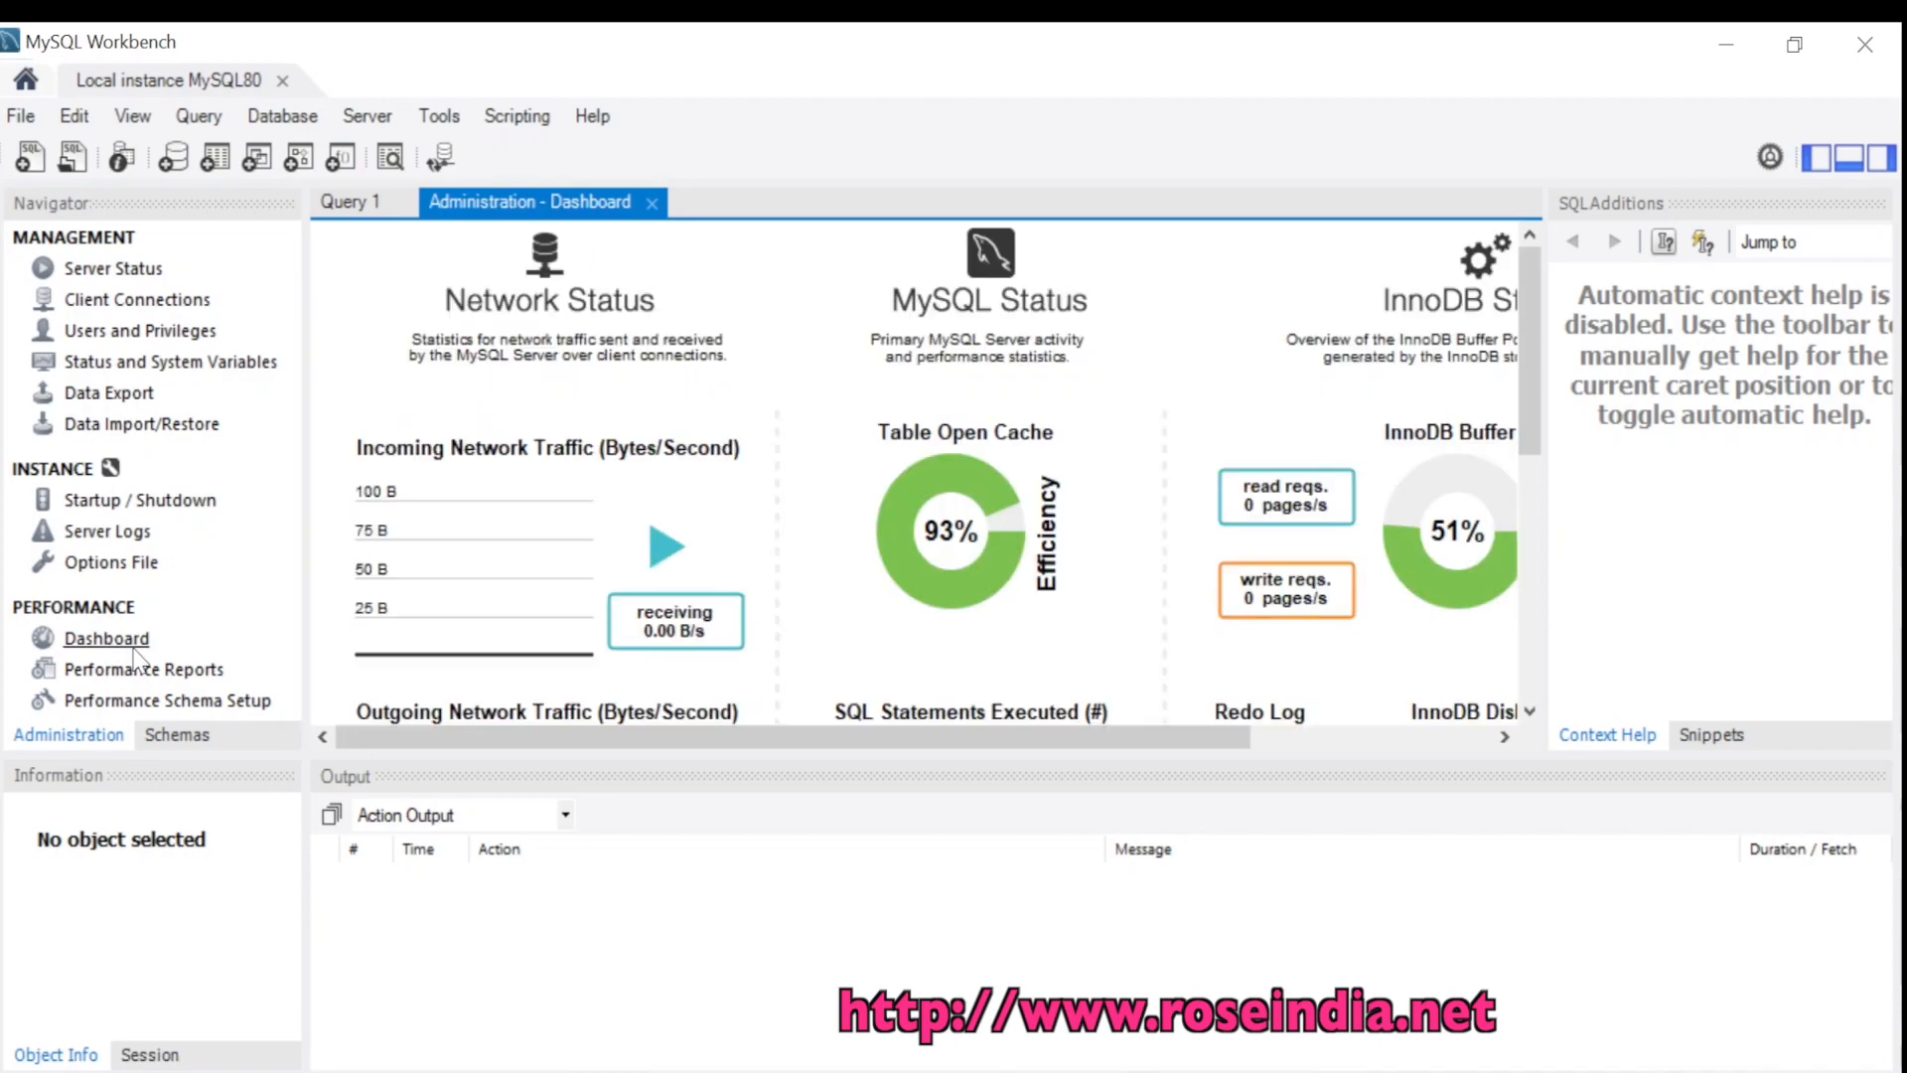
pyautogui.moveTo(1541, 400); pyautogui.dragTo(1512, 708)
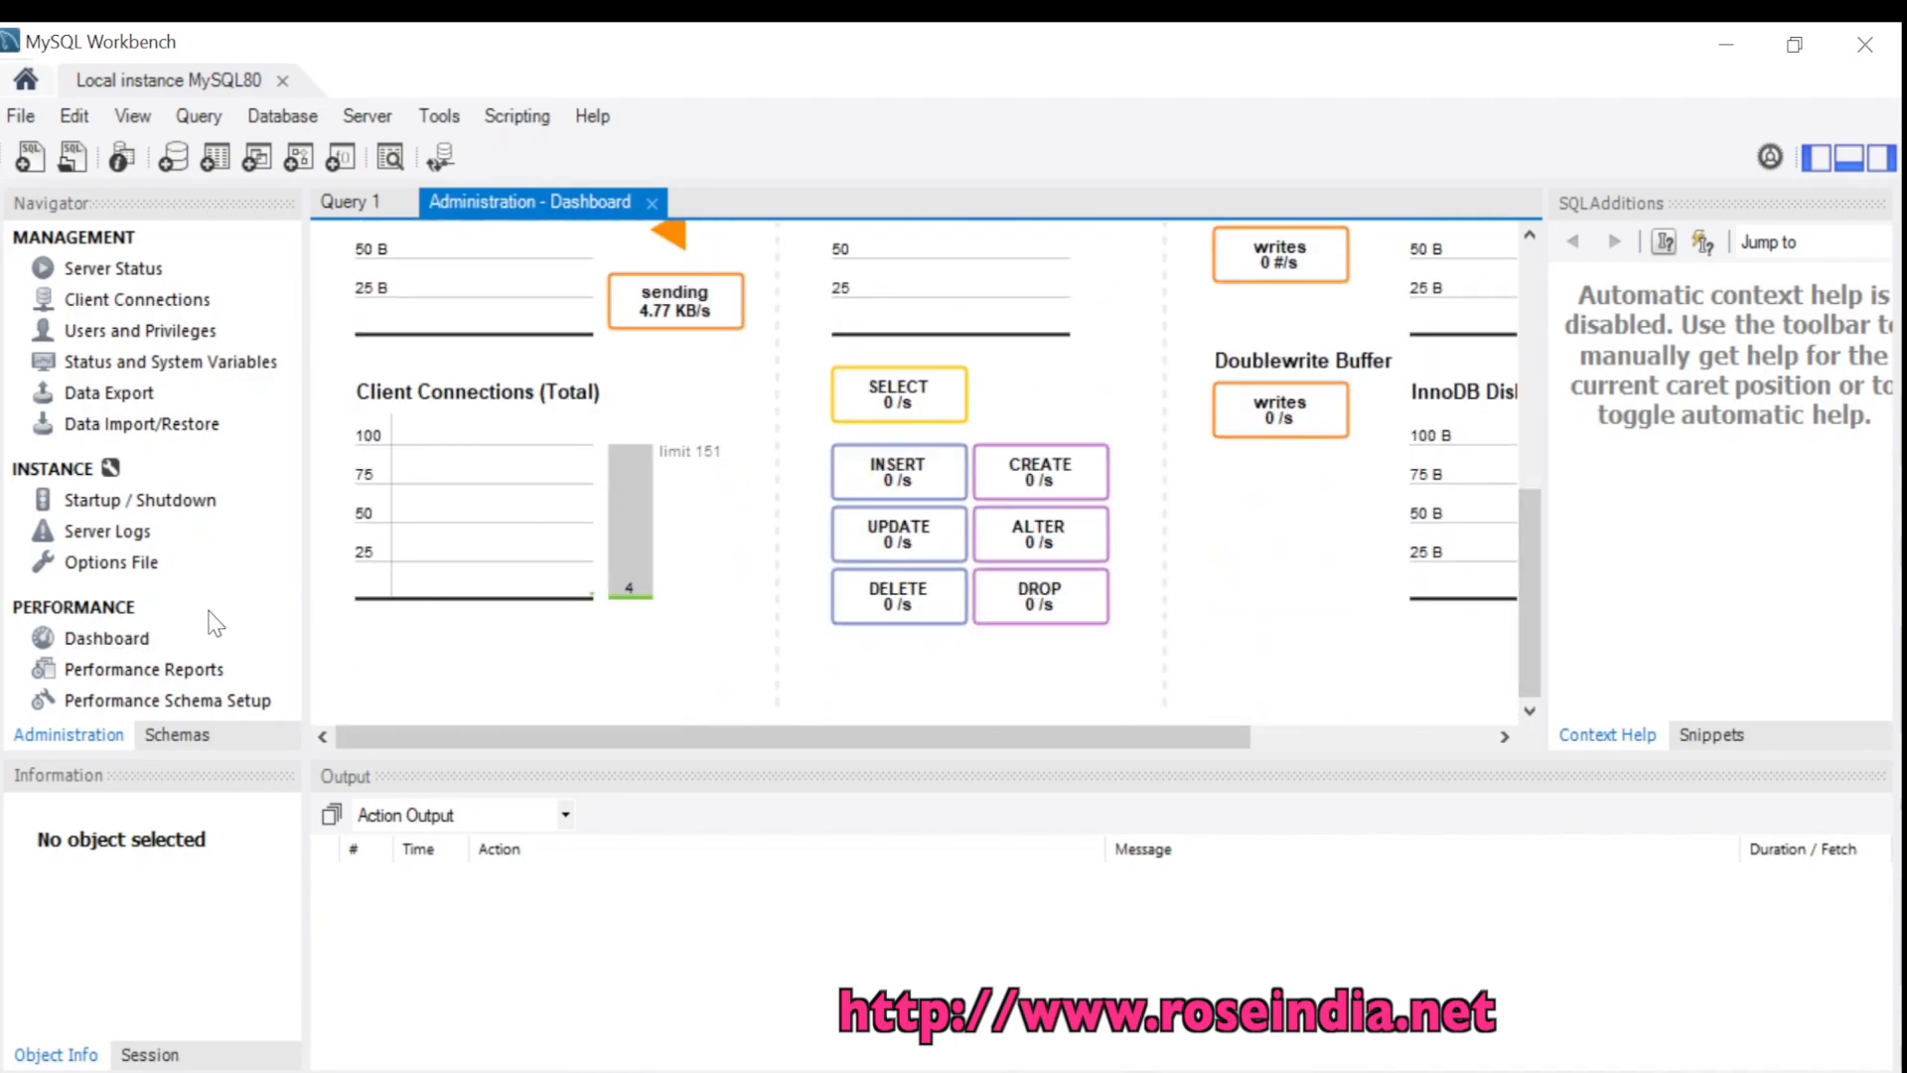
# Check Performance Reports and Performance Schema Setup, then type 'show databases;' in Query 1
pyautogui.click(136, 674)
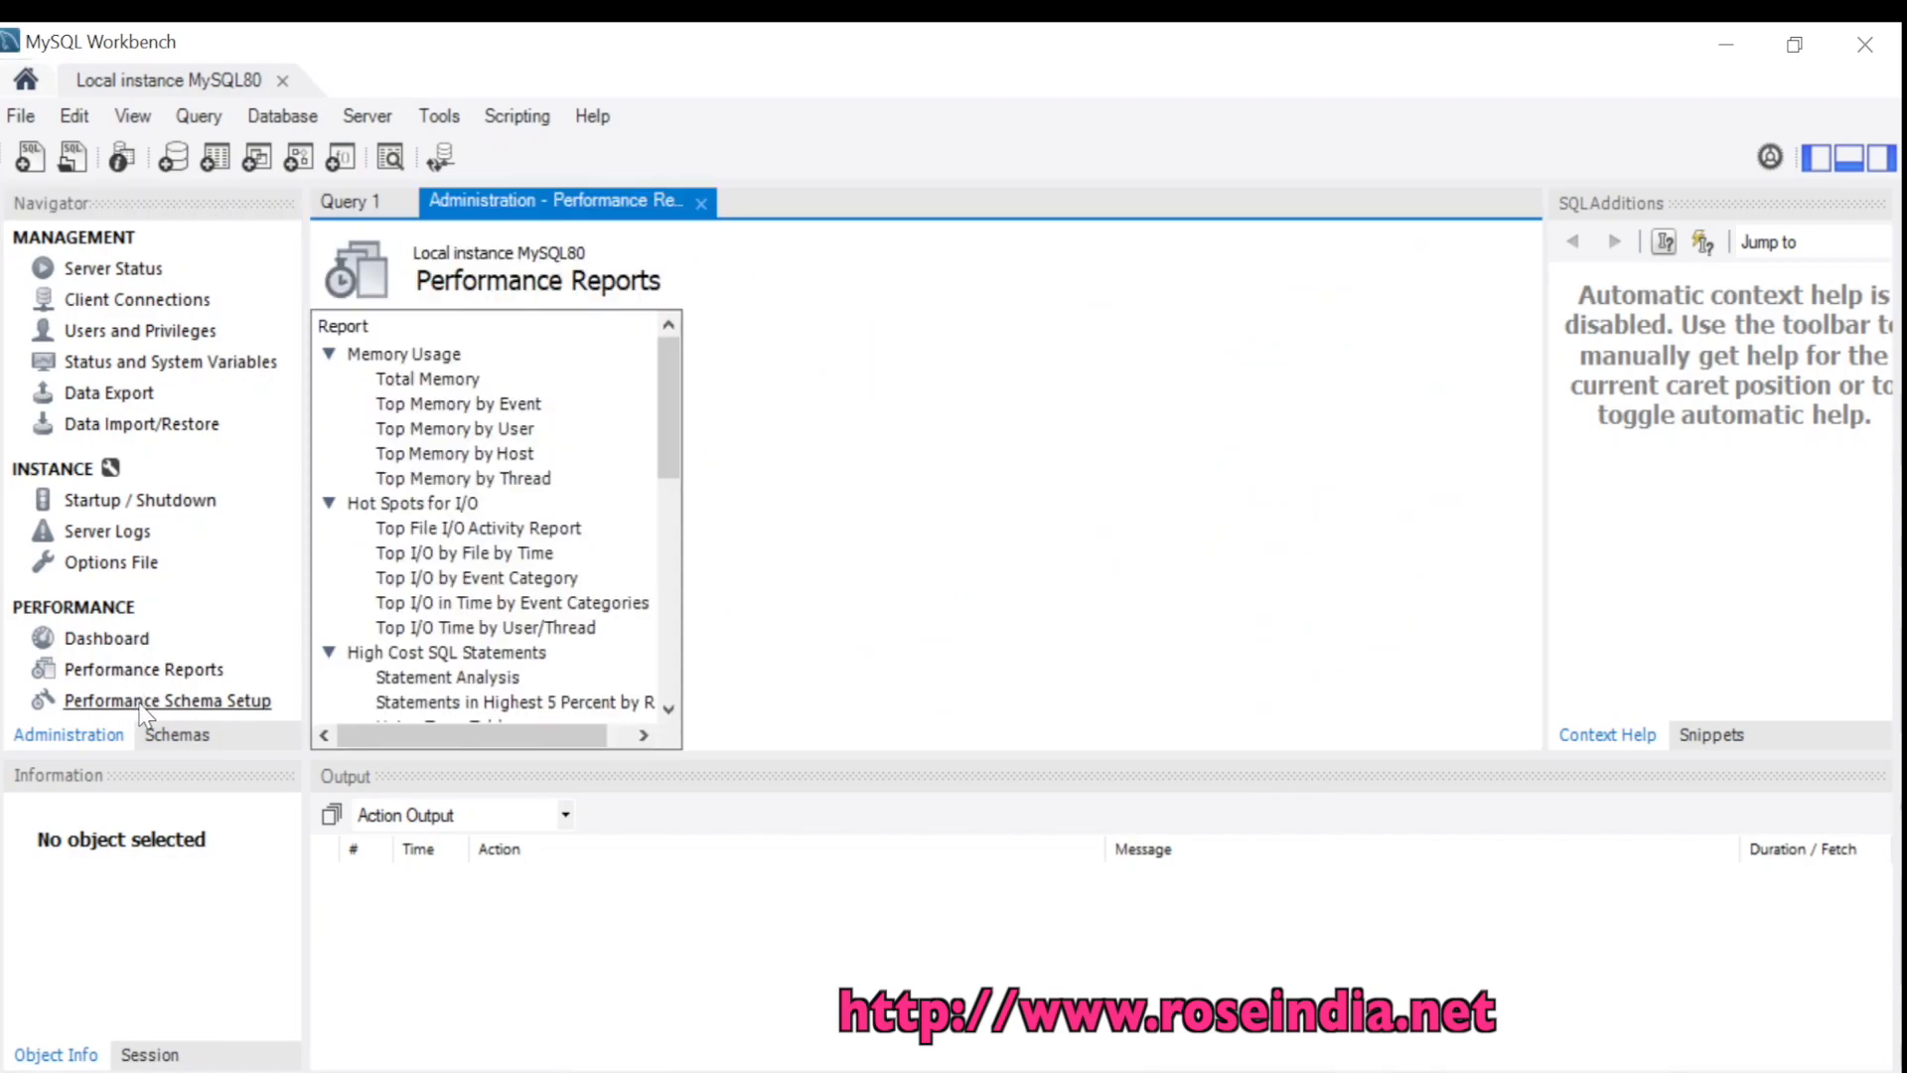
pyautogui.click(147, 702)
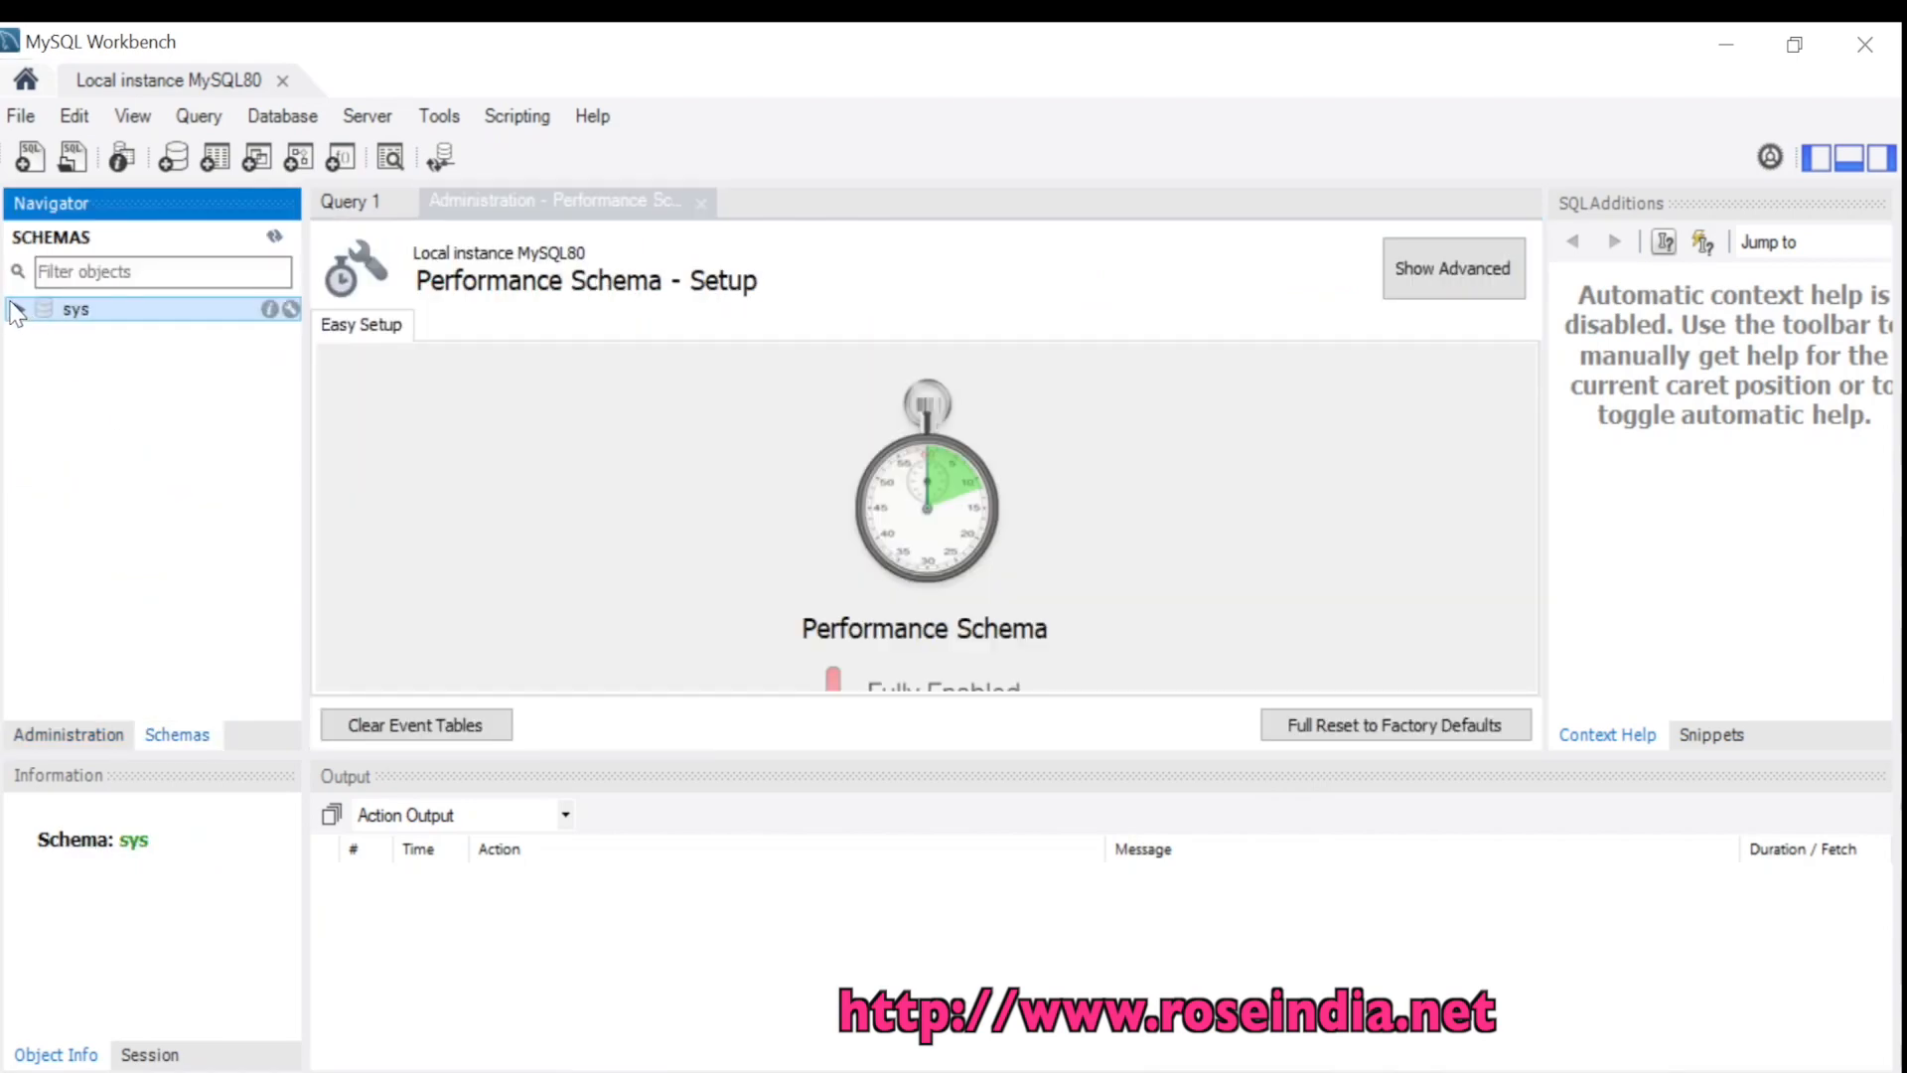
pyautogui.click(85, 734)
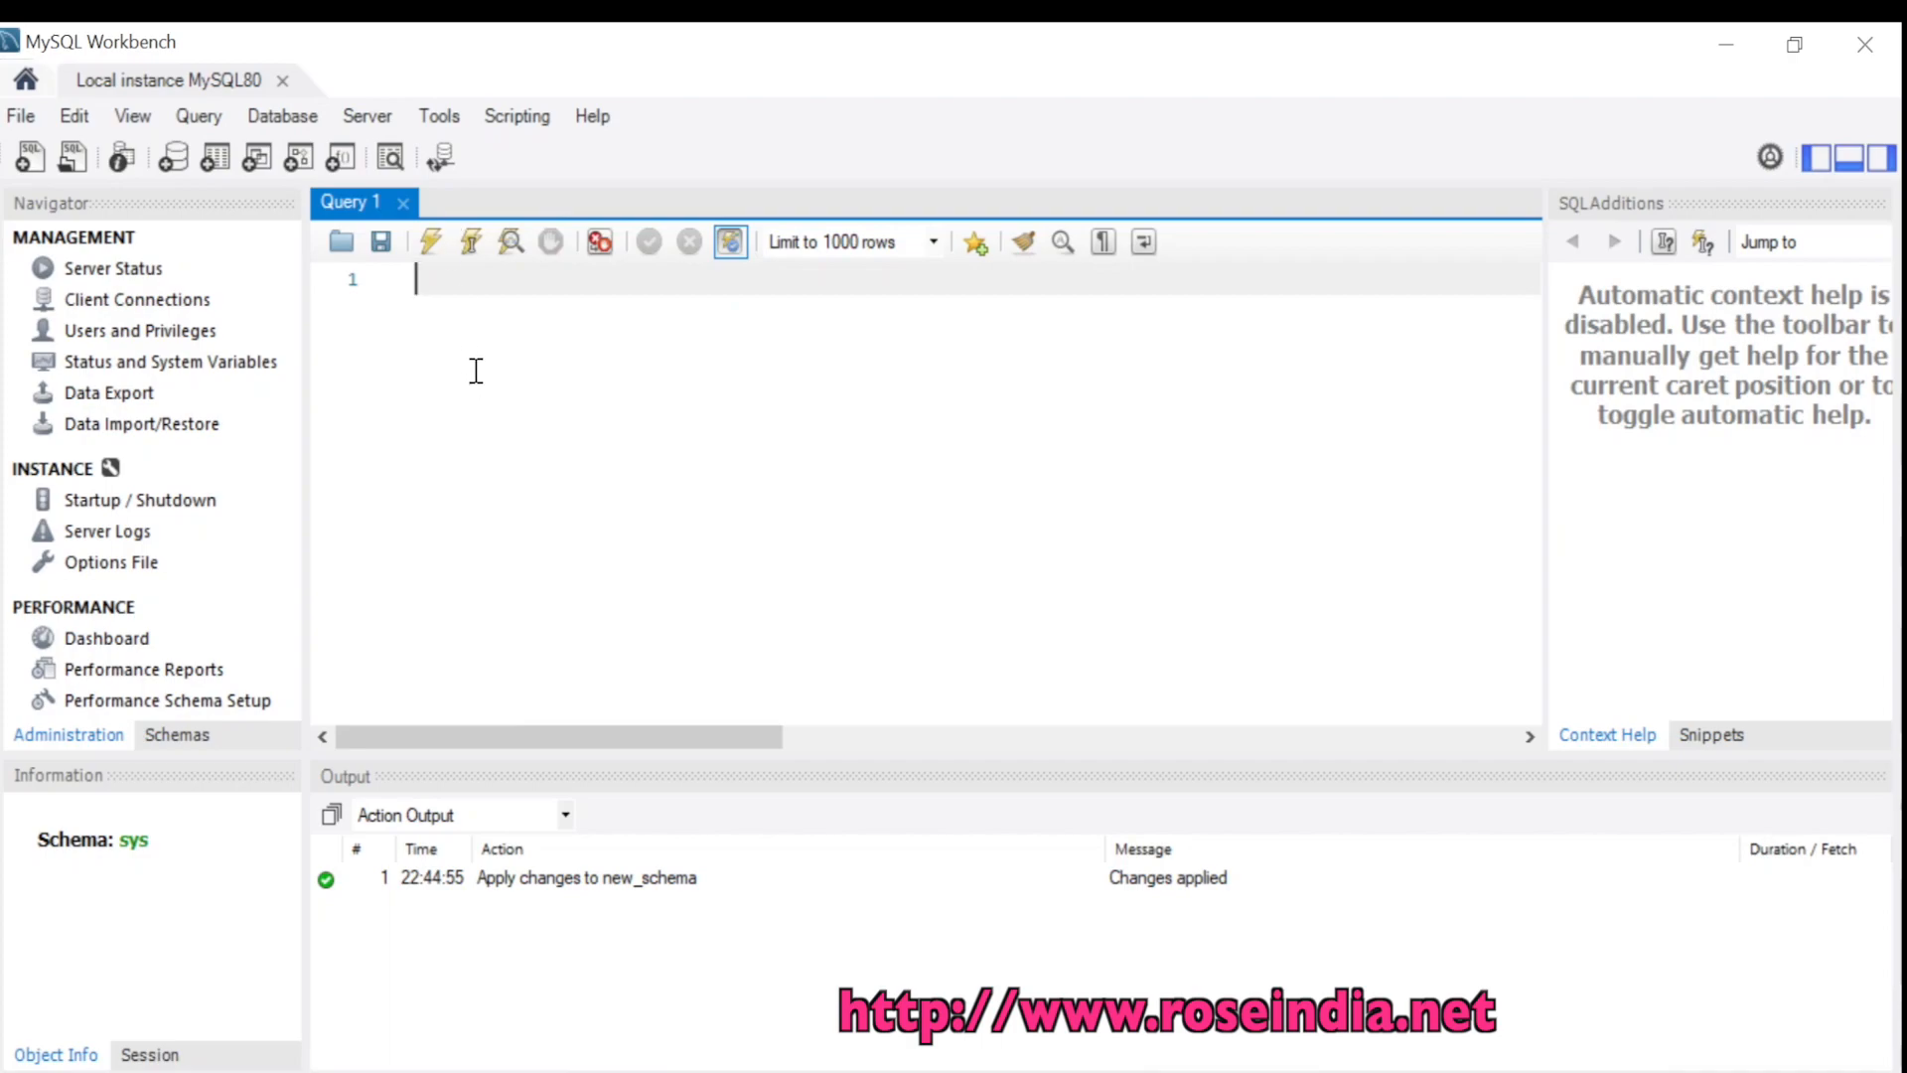
pyautogui.write('show databases')
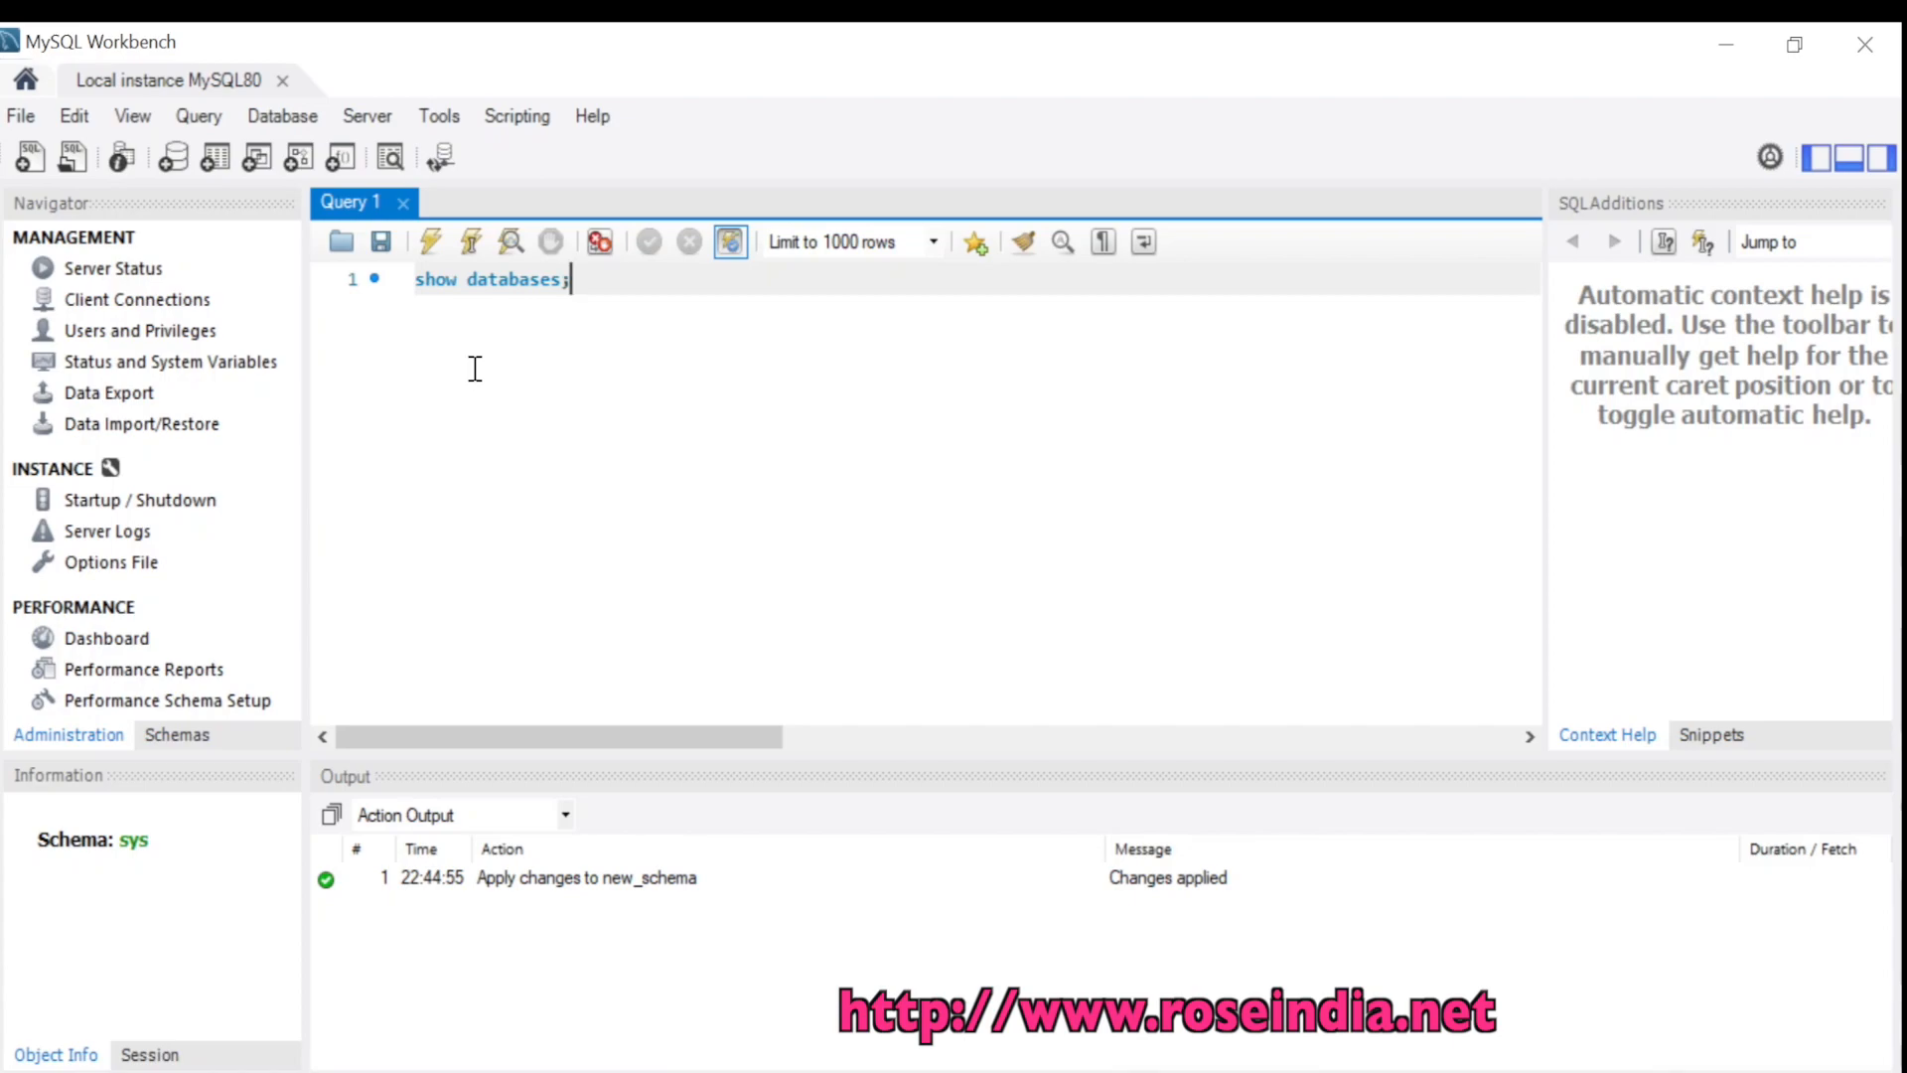
pyautogui.write(';')
# Run 'show databases;' and enlarge the result grid showing five databases including new_schema
pyautogui.hotkey('ctrl', 'a')
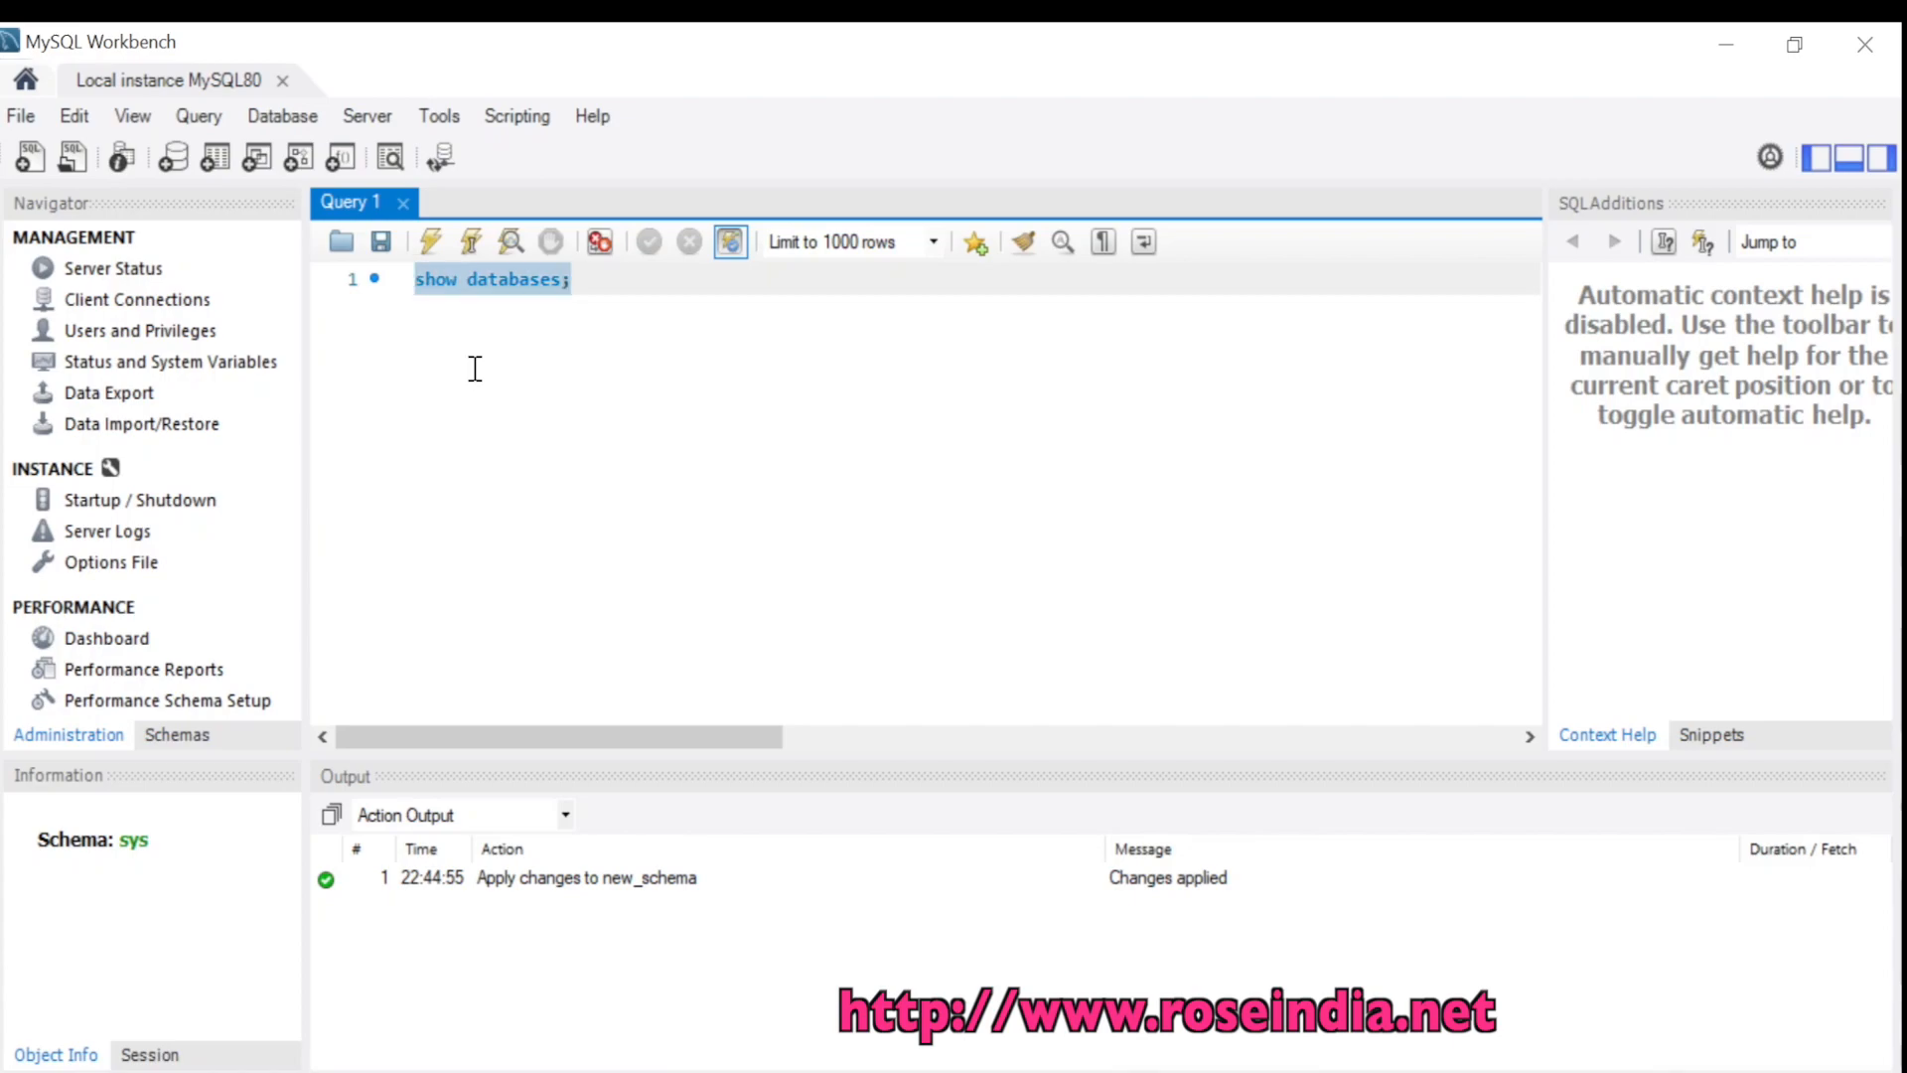
pyautogui.click(473, 243)
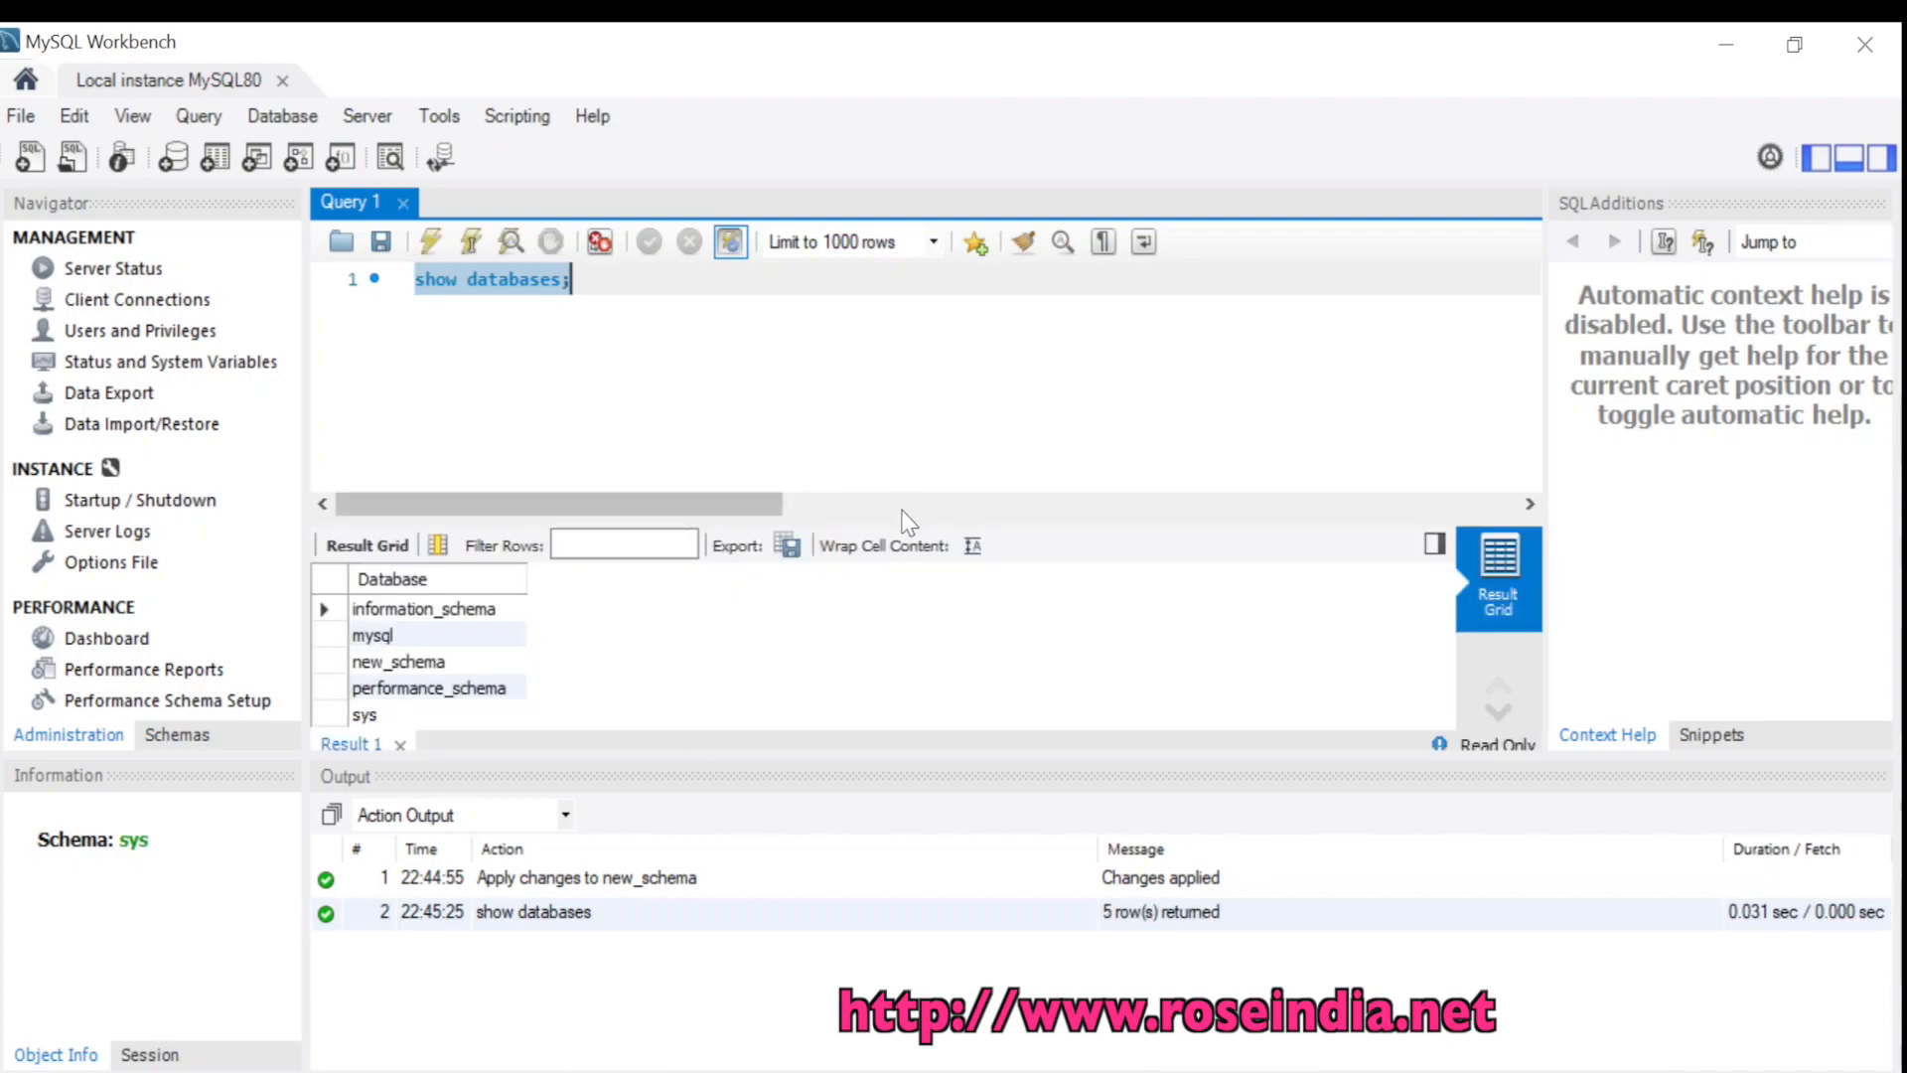
pyautogui.moveTo(898, 515); pyautogui.dragTo(903, 362)
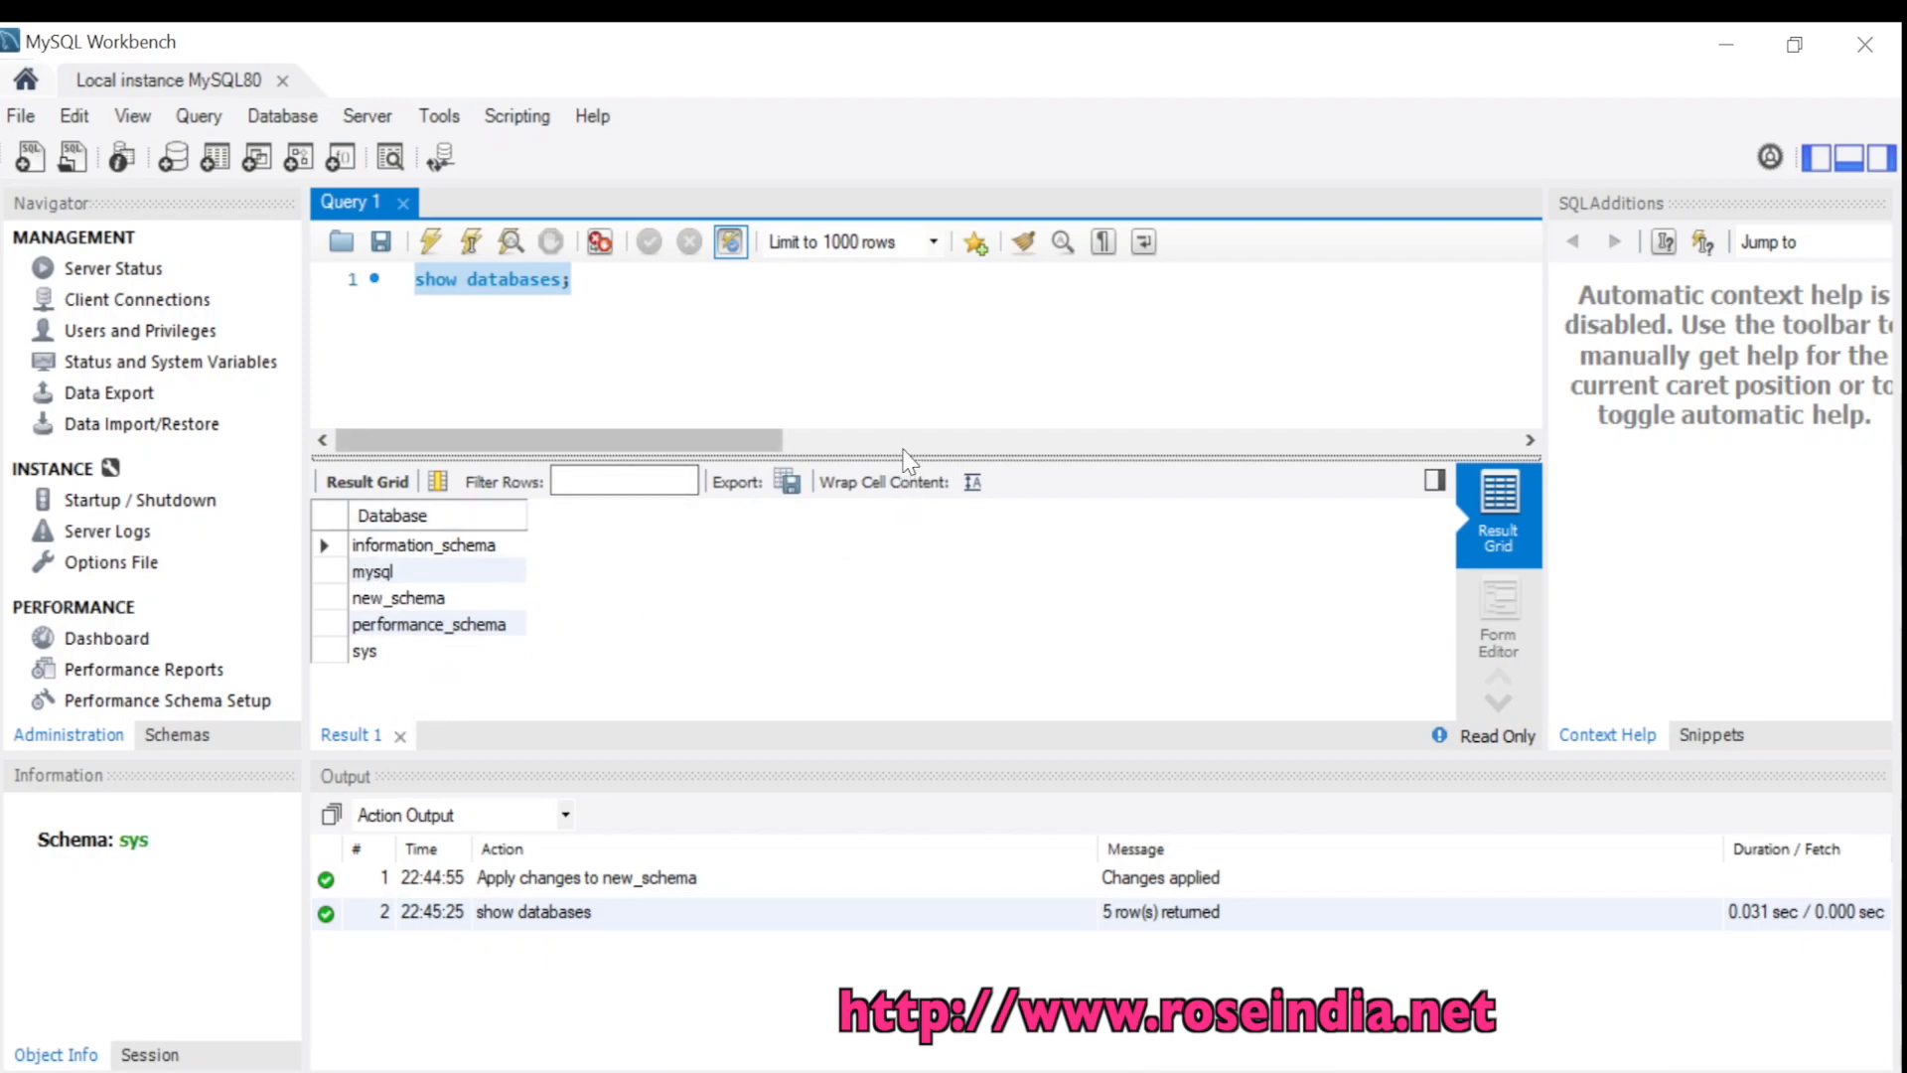
pyautogui.moveTo(902, 454); pyautogui.dragTo(914, 555)
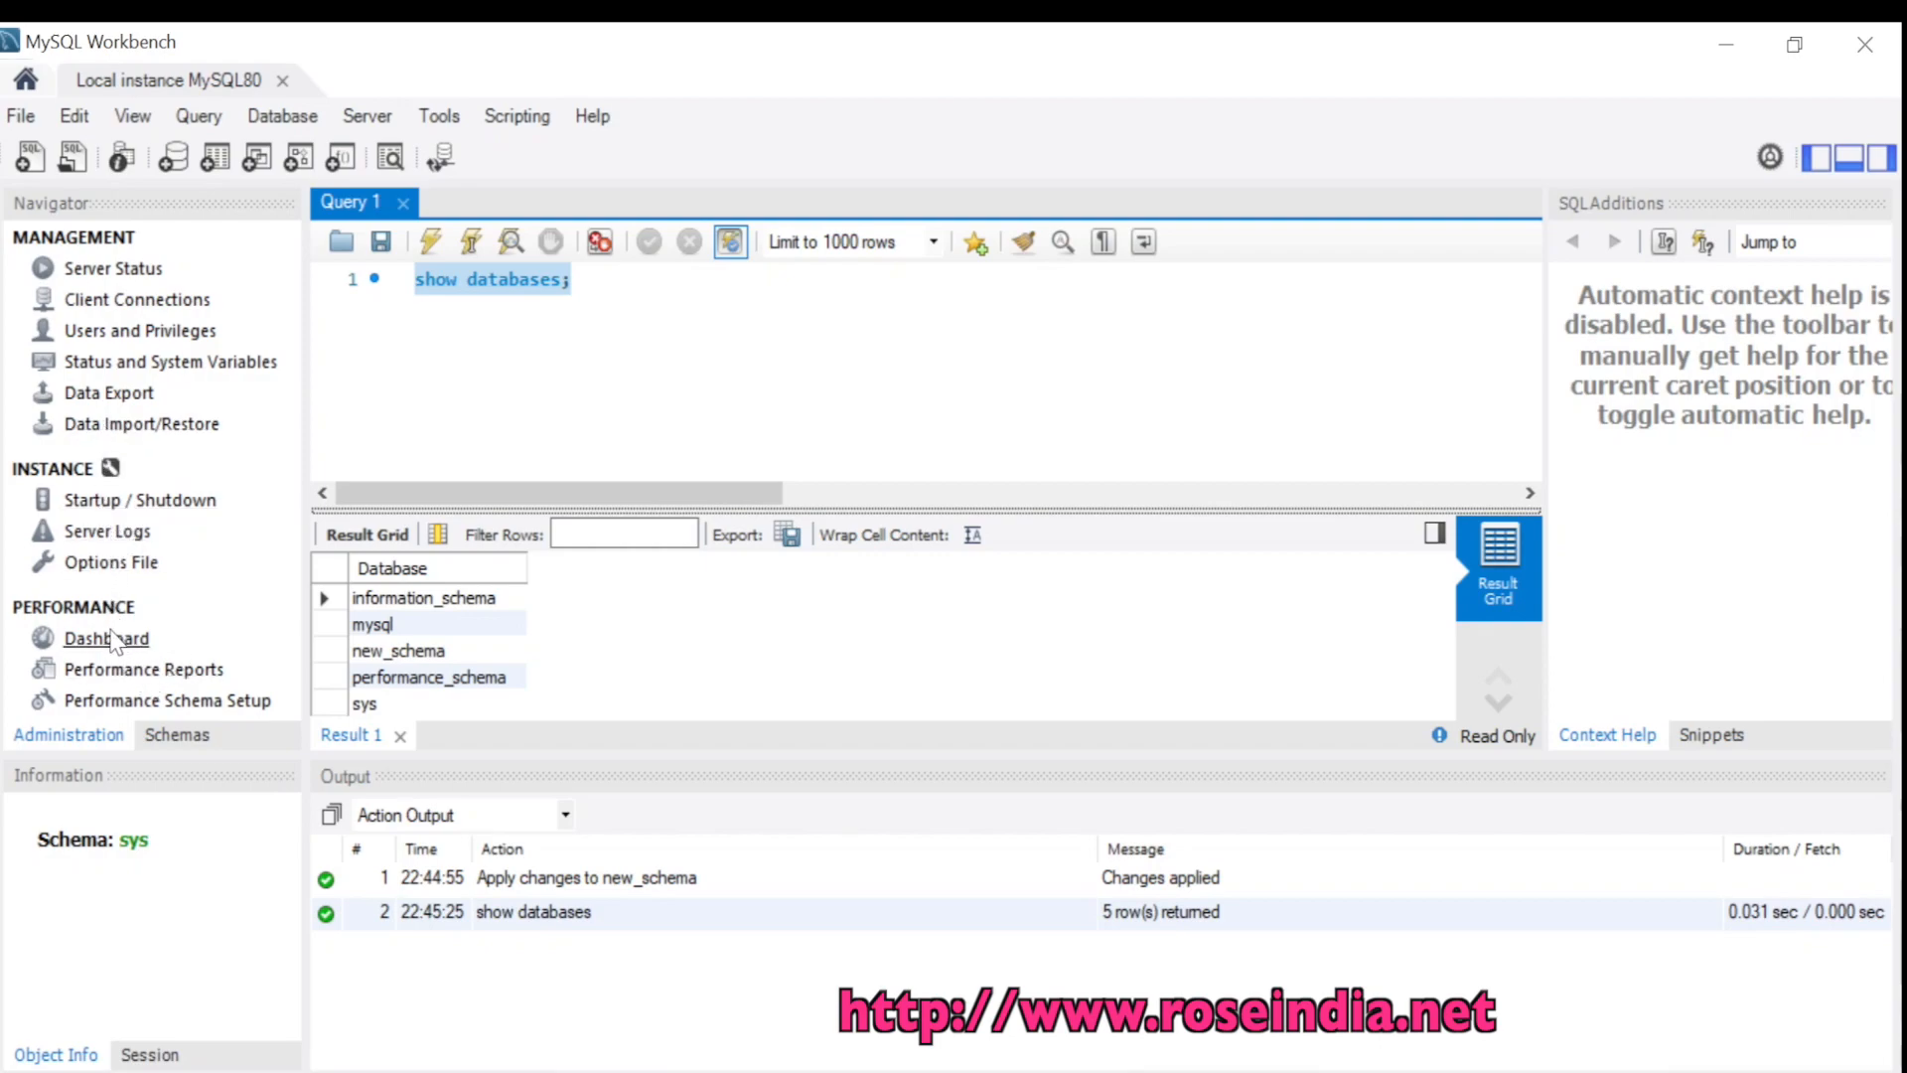
pyautogui.click(194, 735)
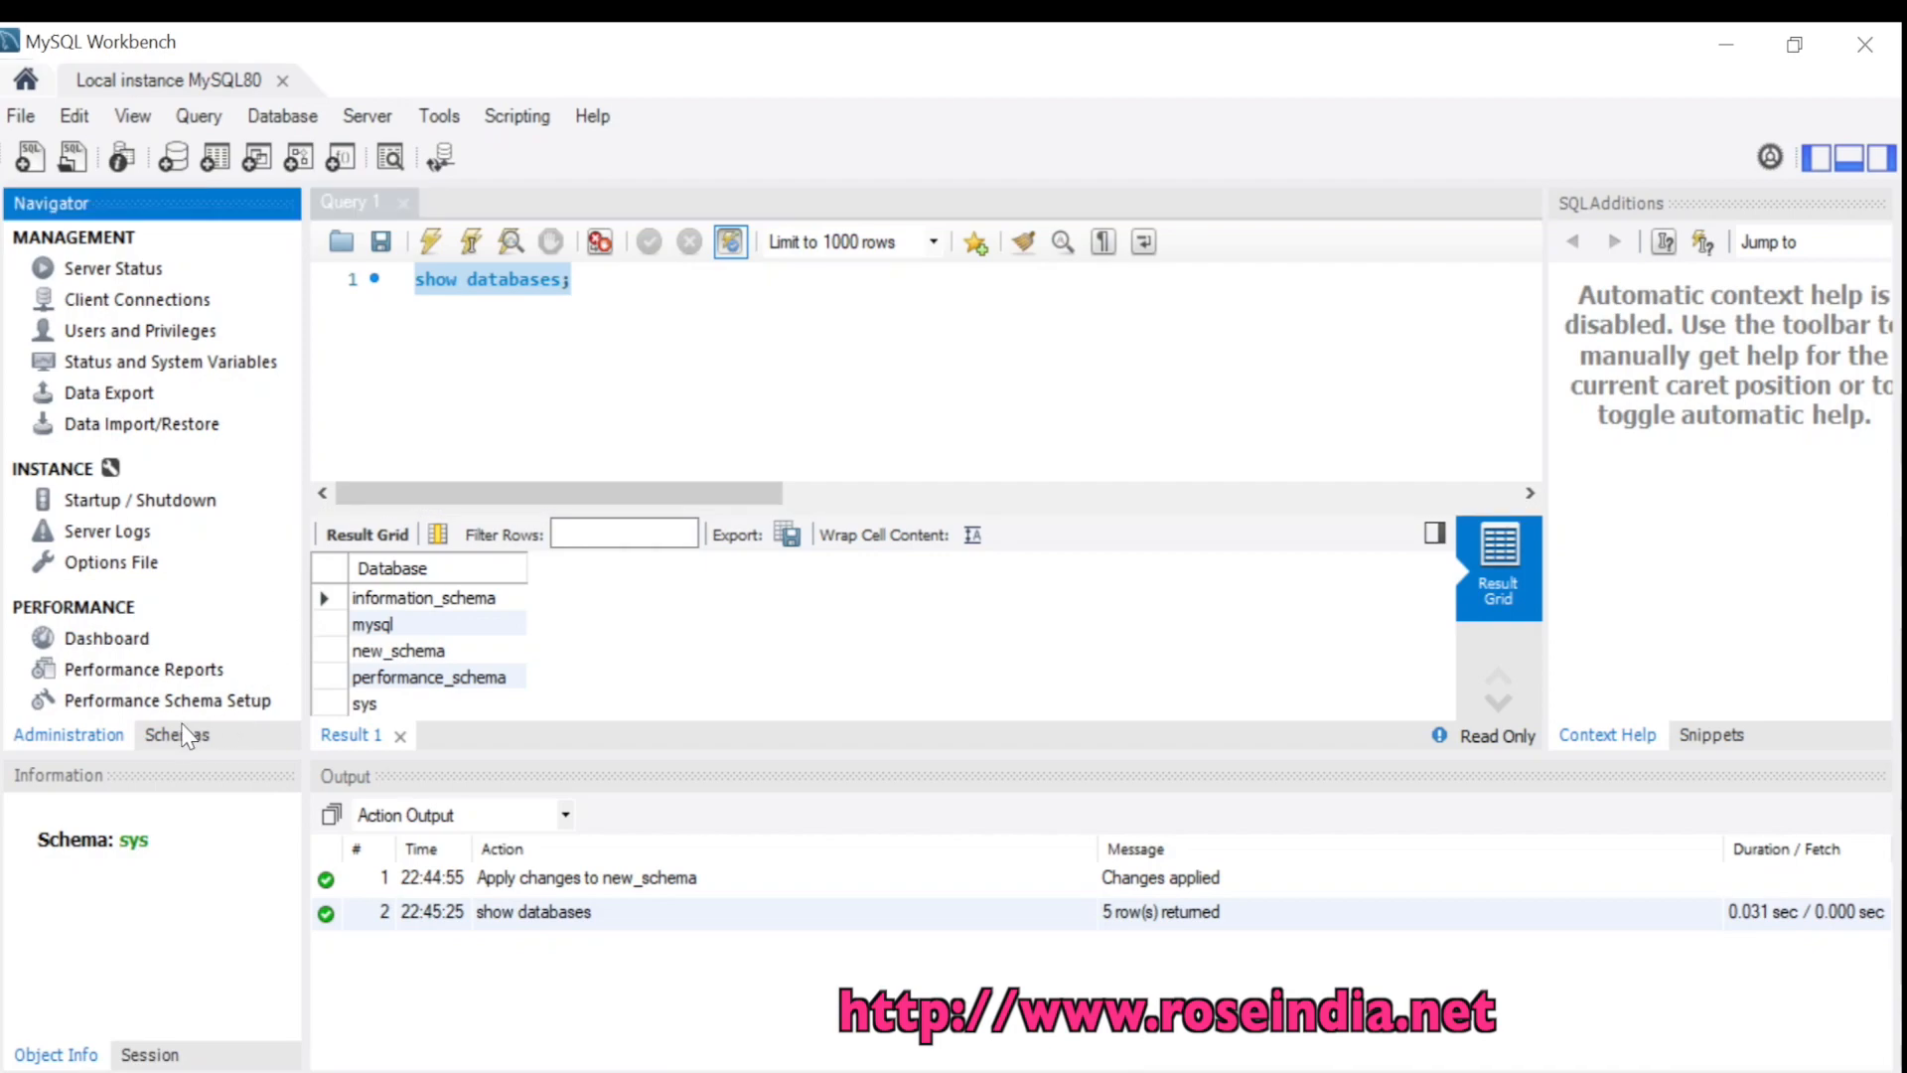
pyautogui.click(129, 304)
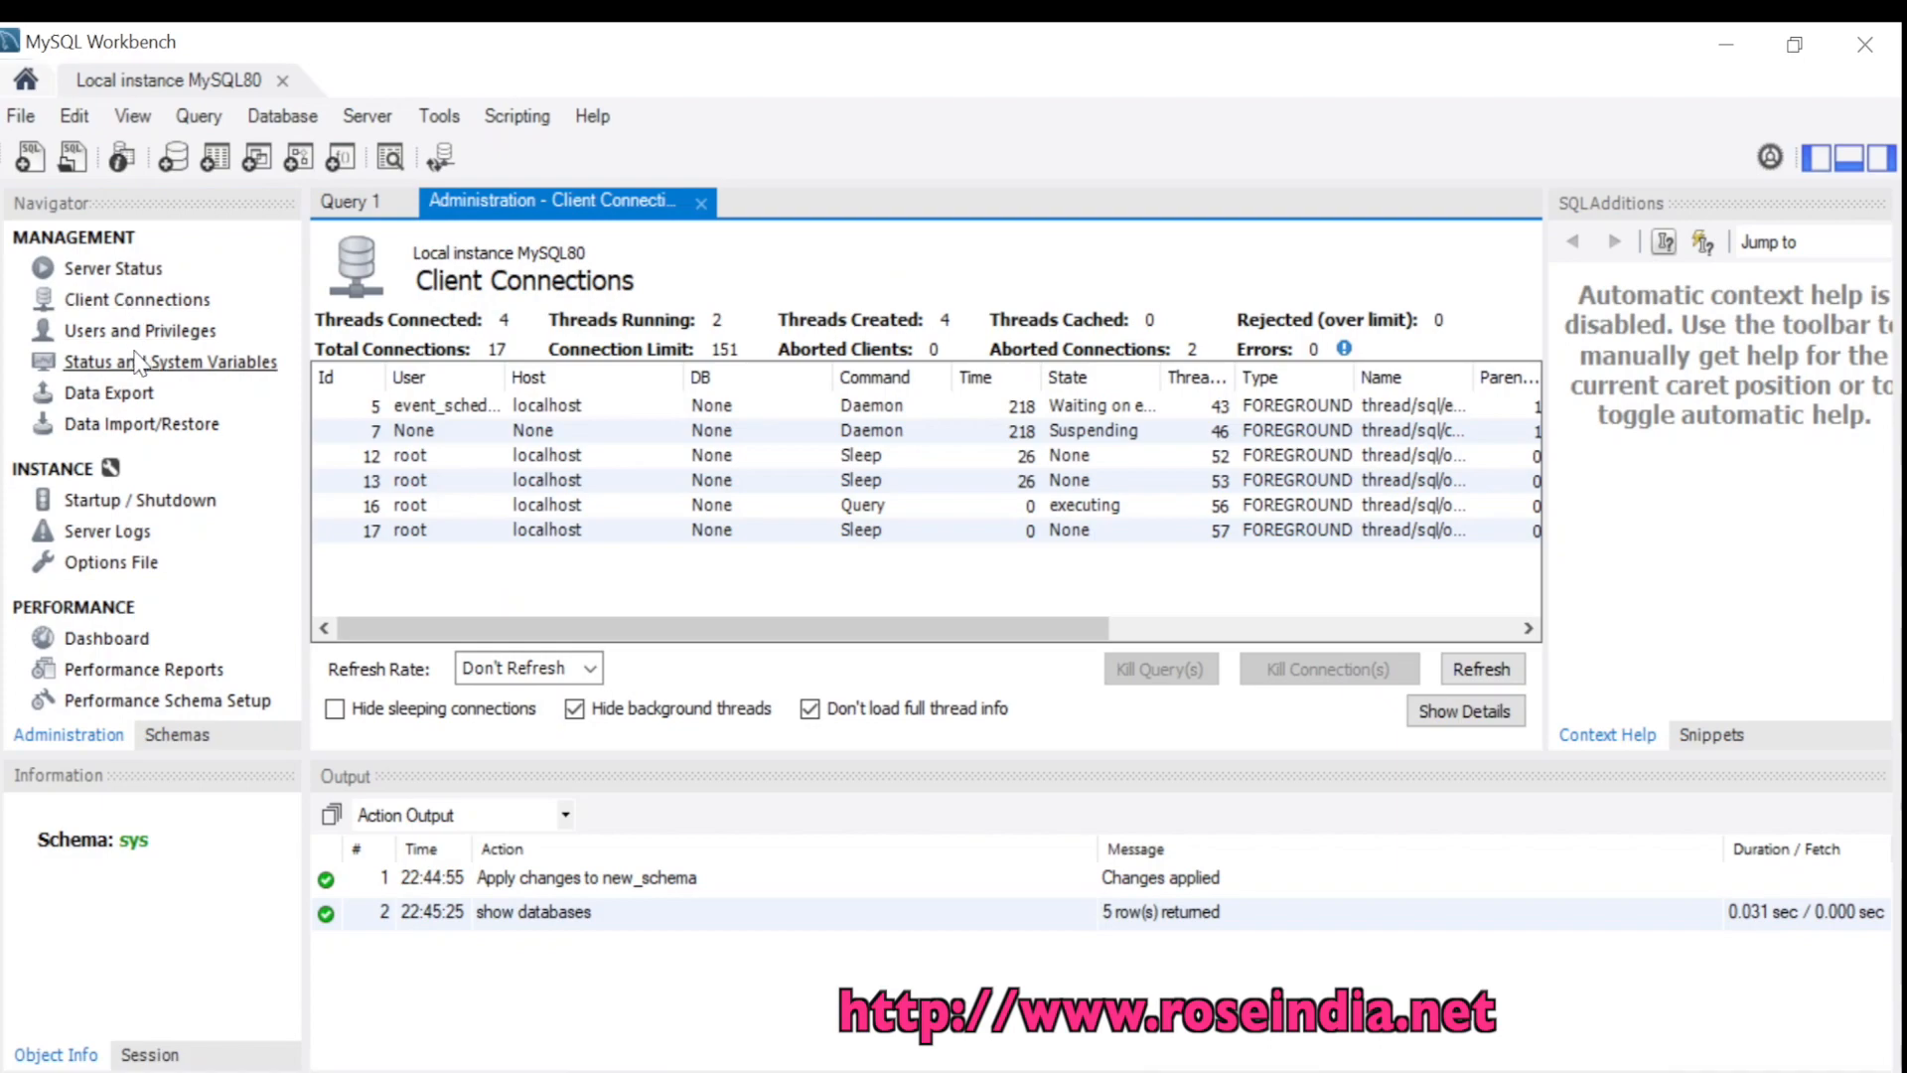
pyautogui.click(119, 117)
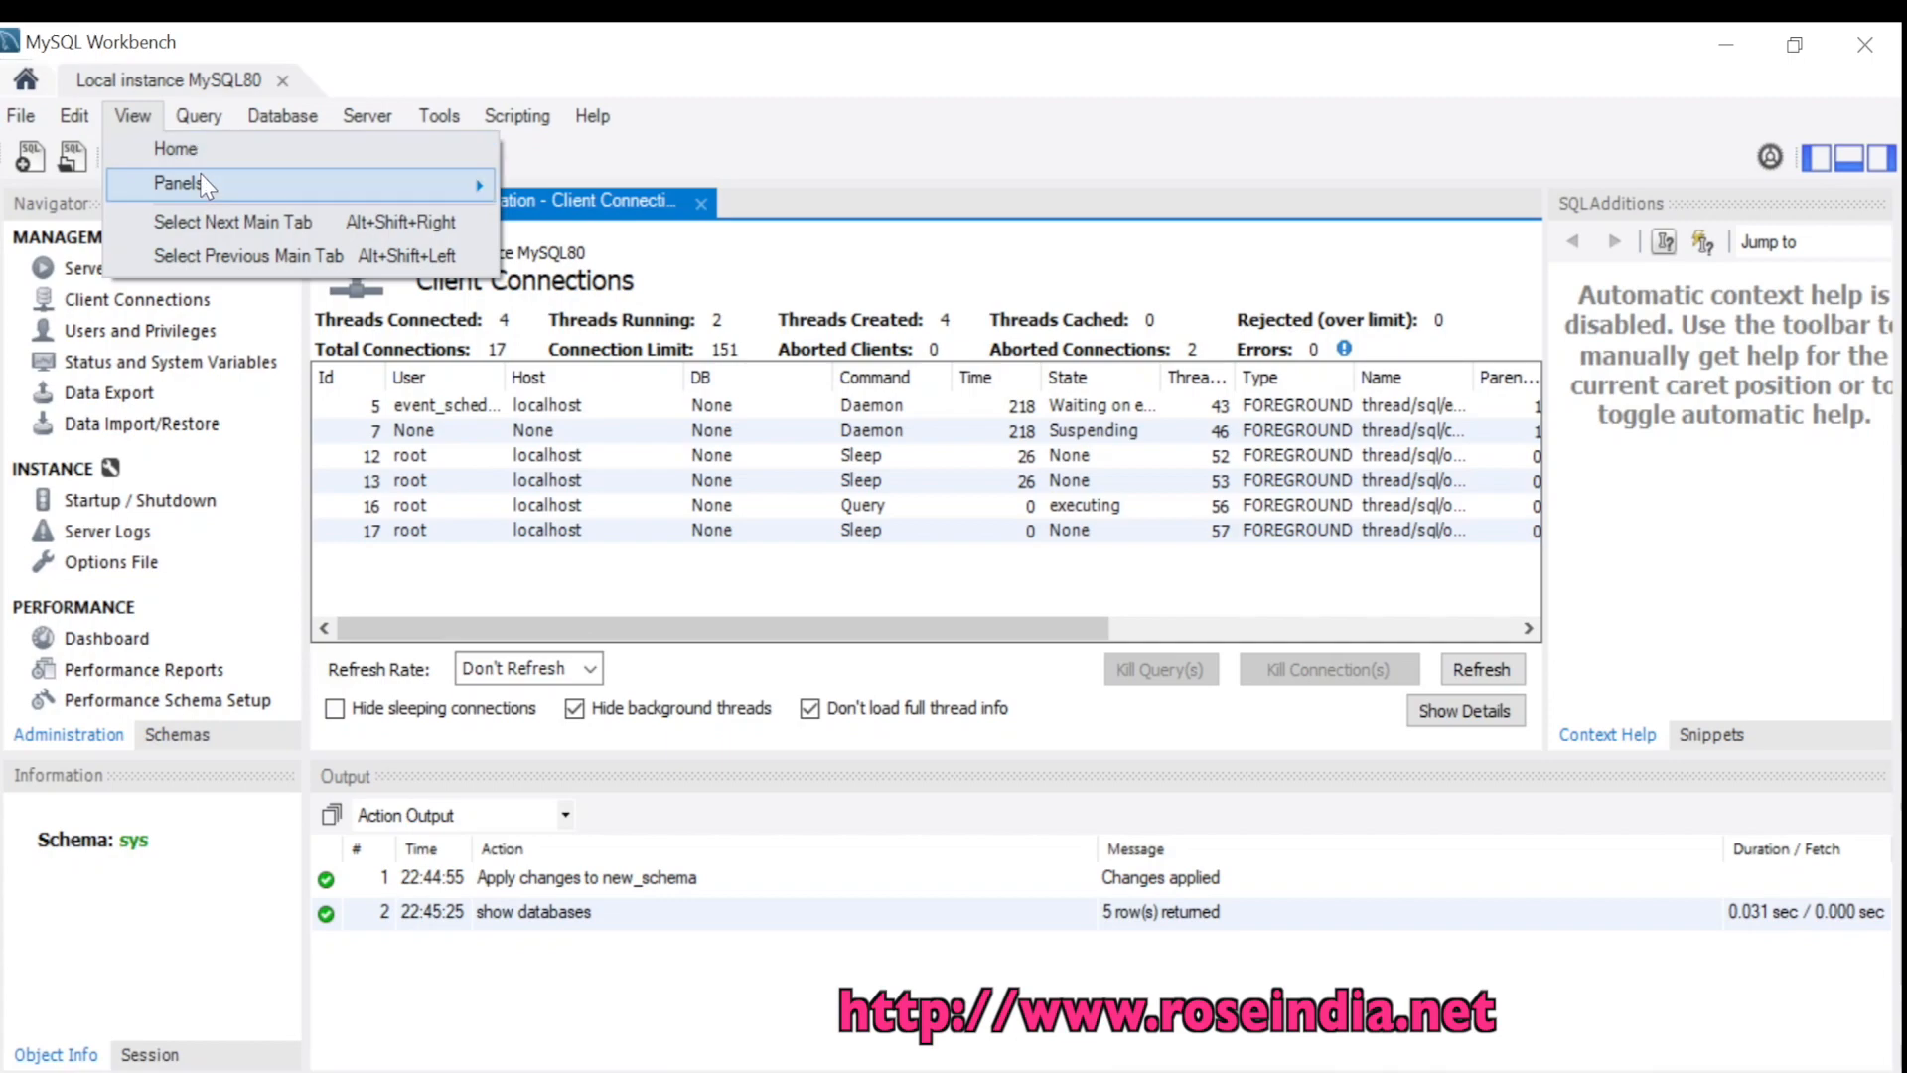
pyautogui.moveTo(205, 185)
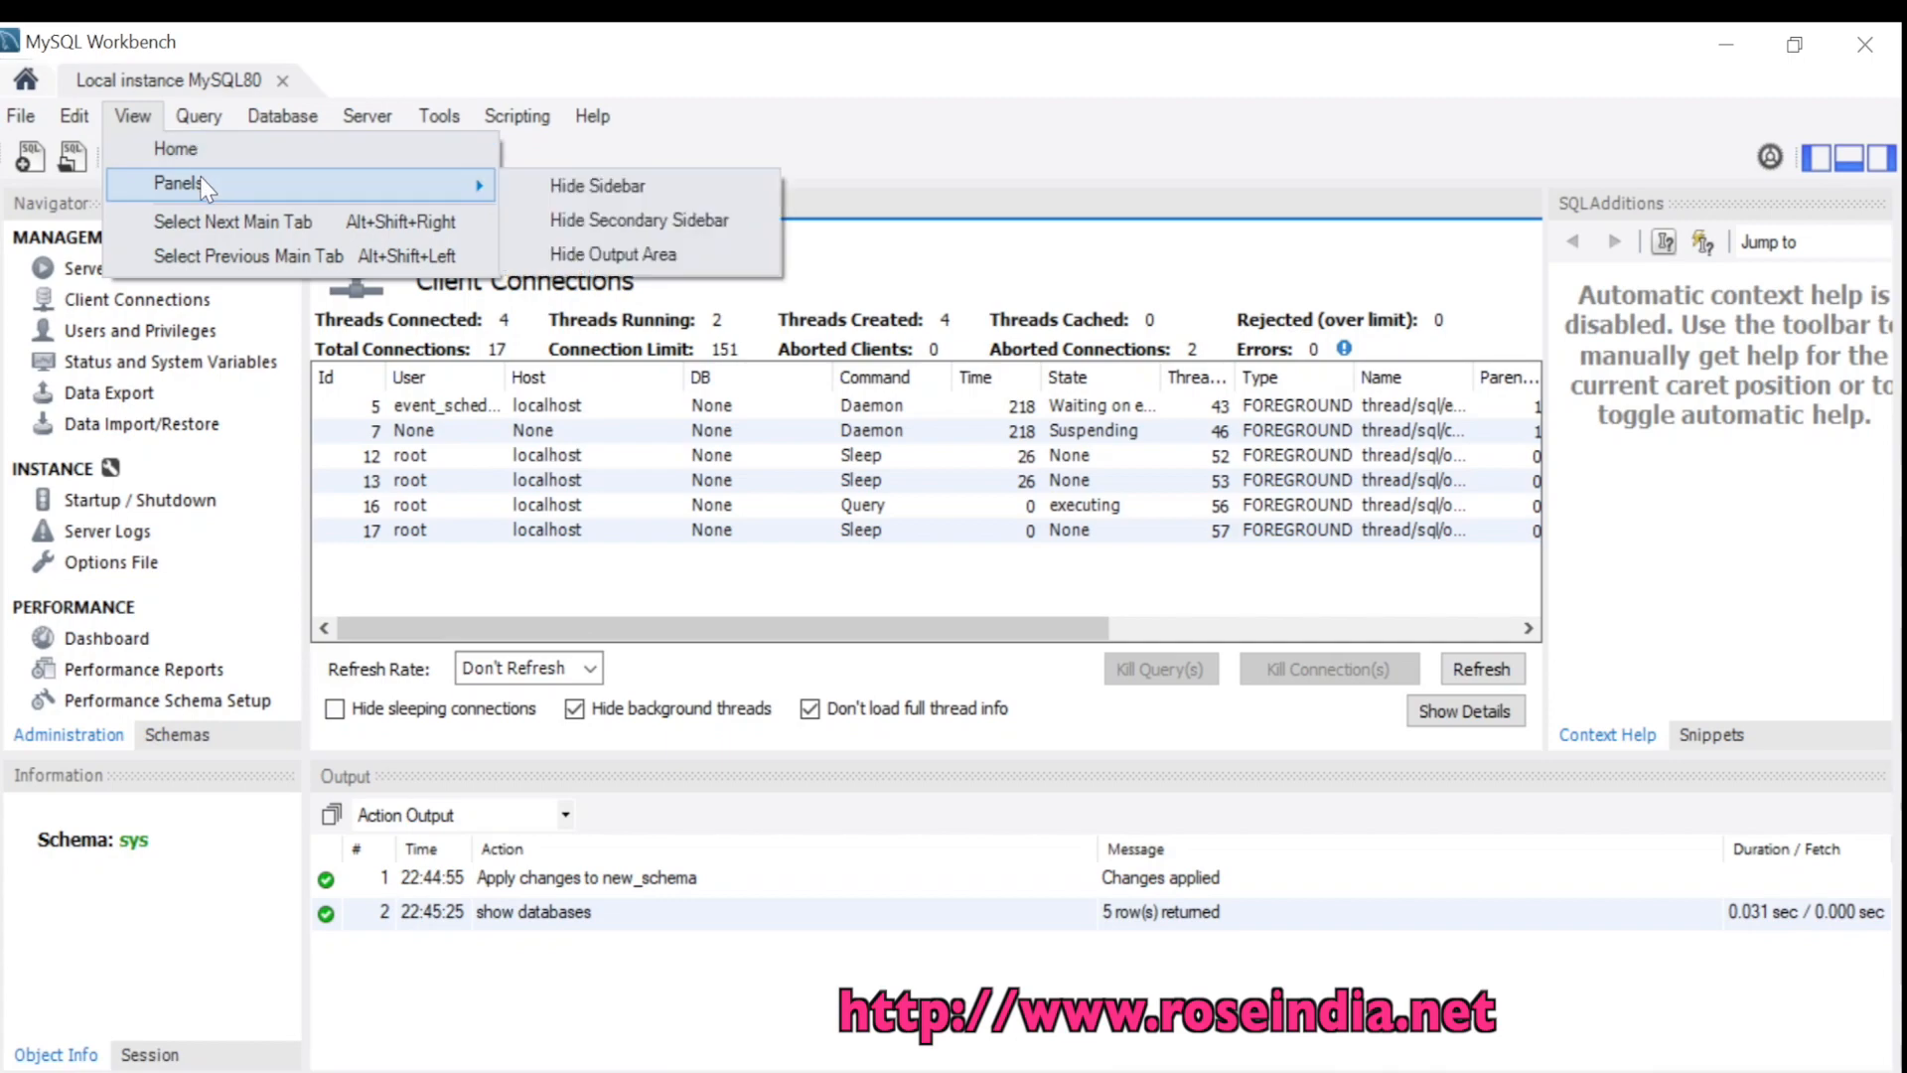
pyautogui.click(704, 56)
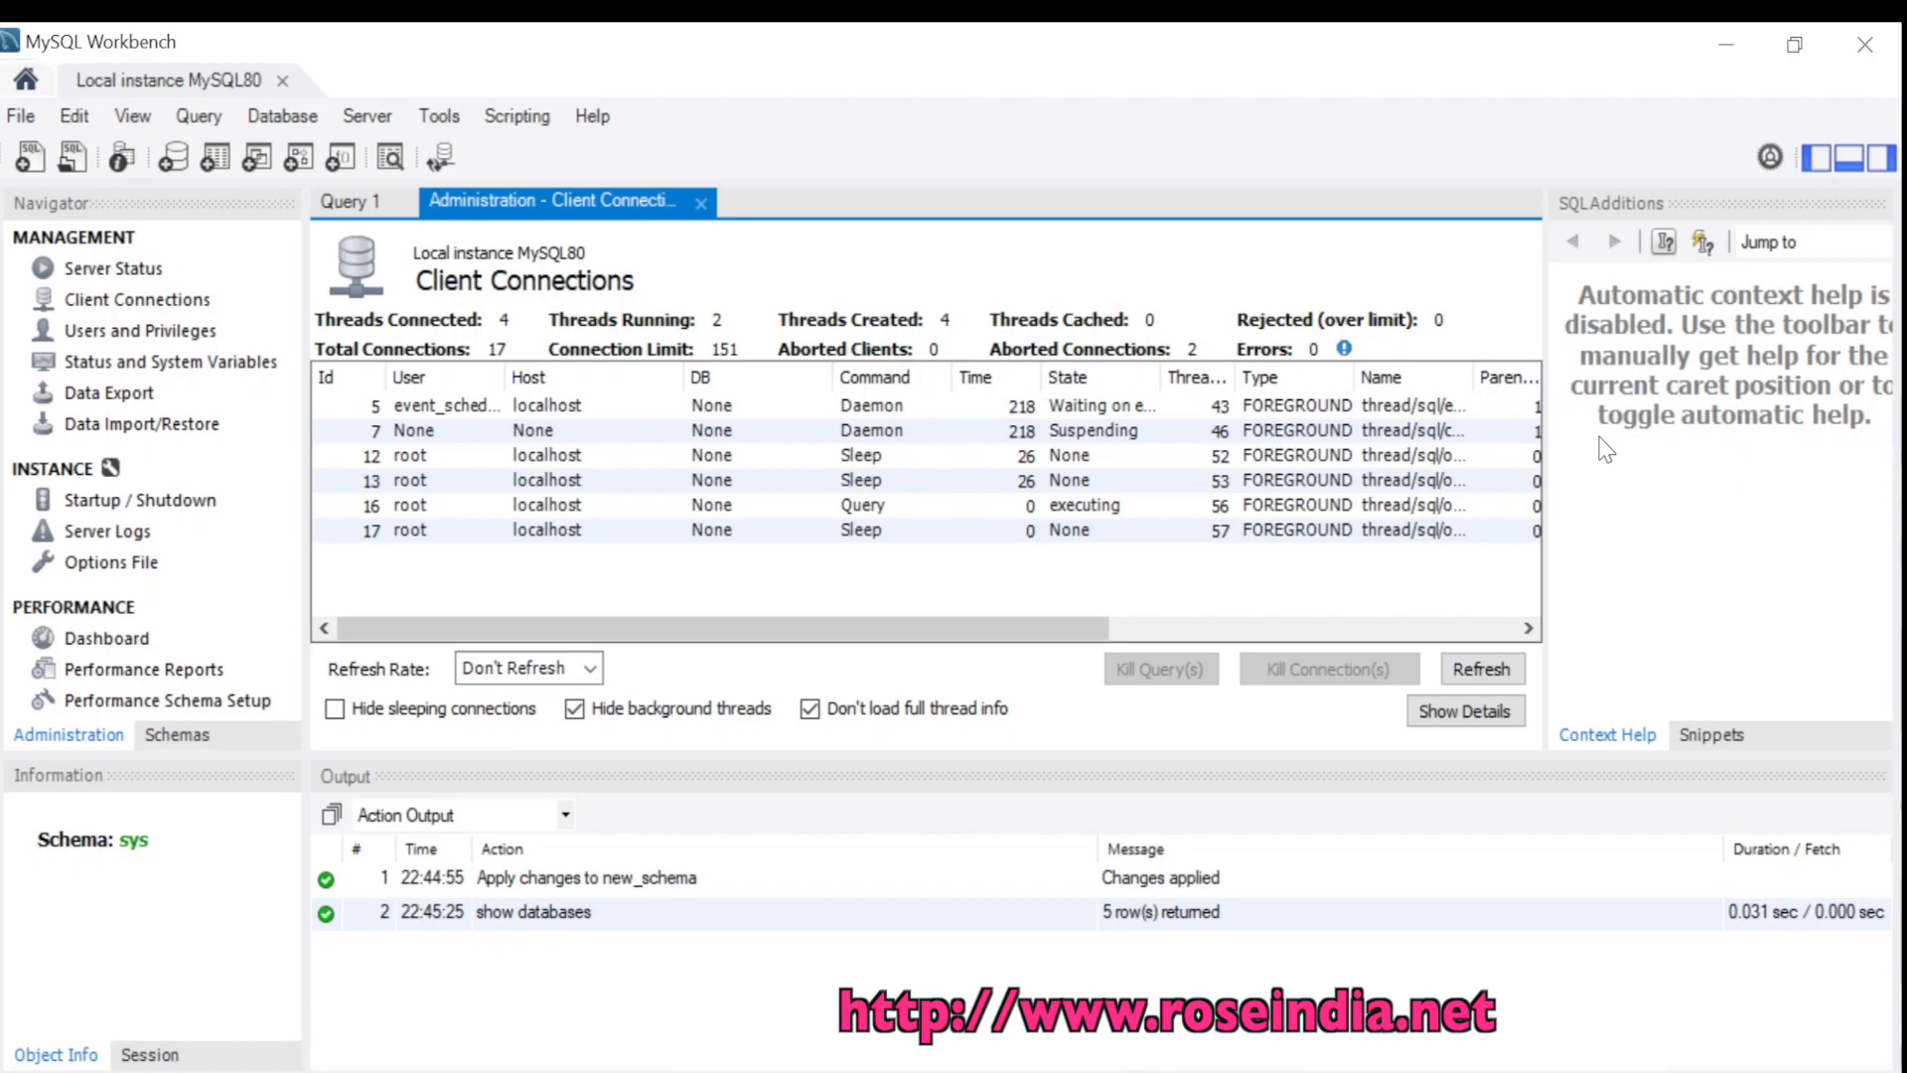
# Open MySQL 8.0 Command Line Client, log in with the root password, and minimize Workbench
pyautogui.click(450, 1036)
pyautogui.write('mysql')
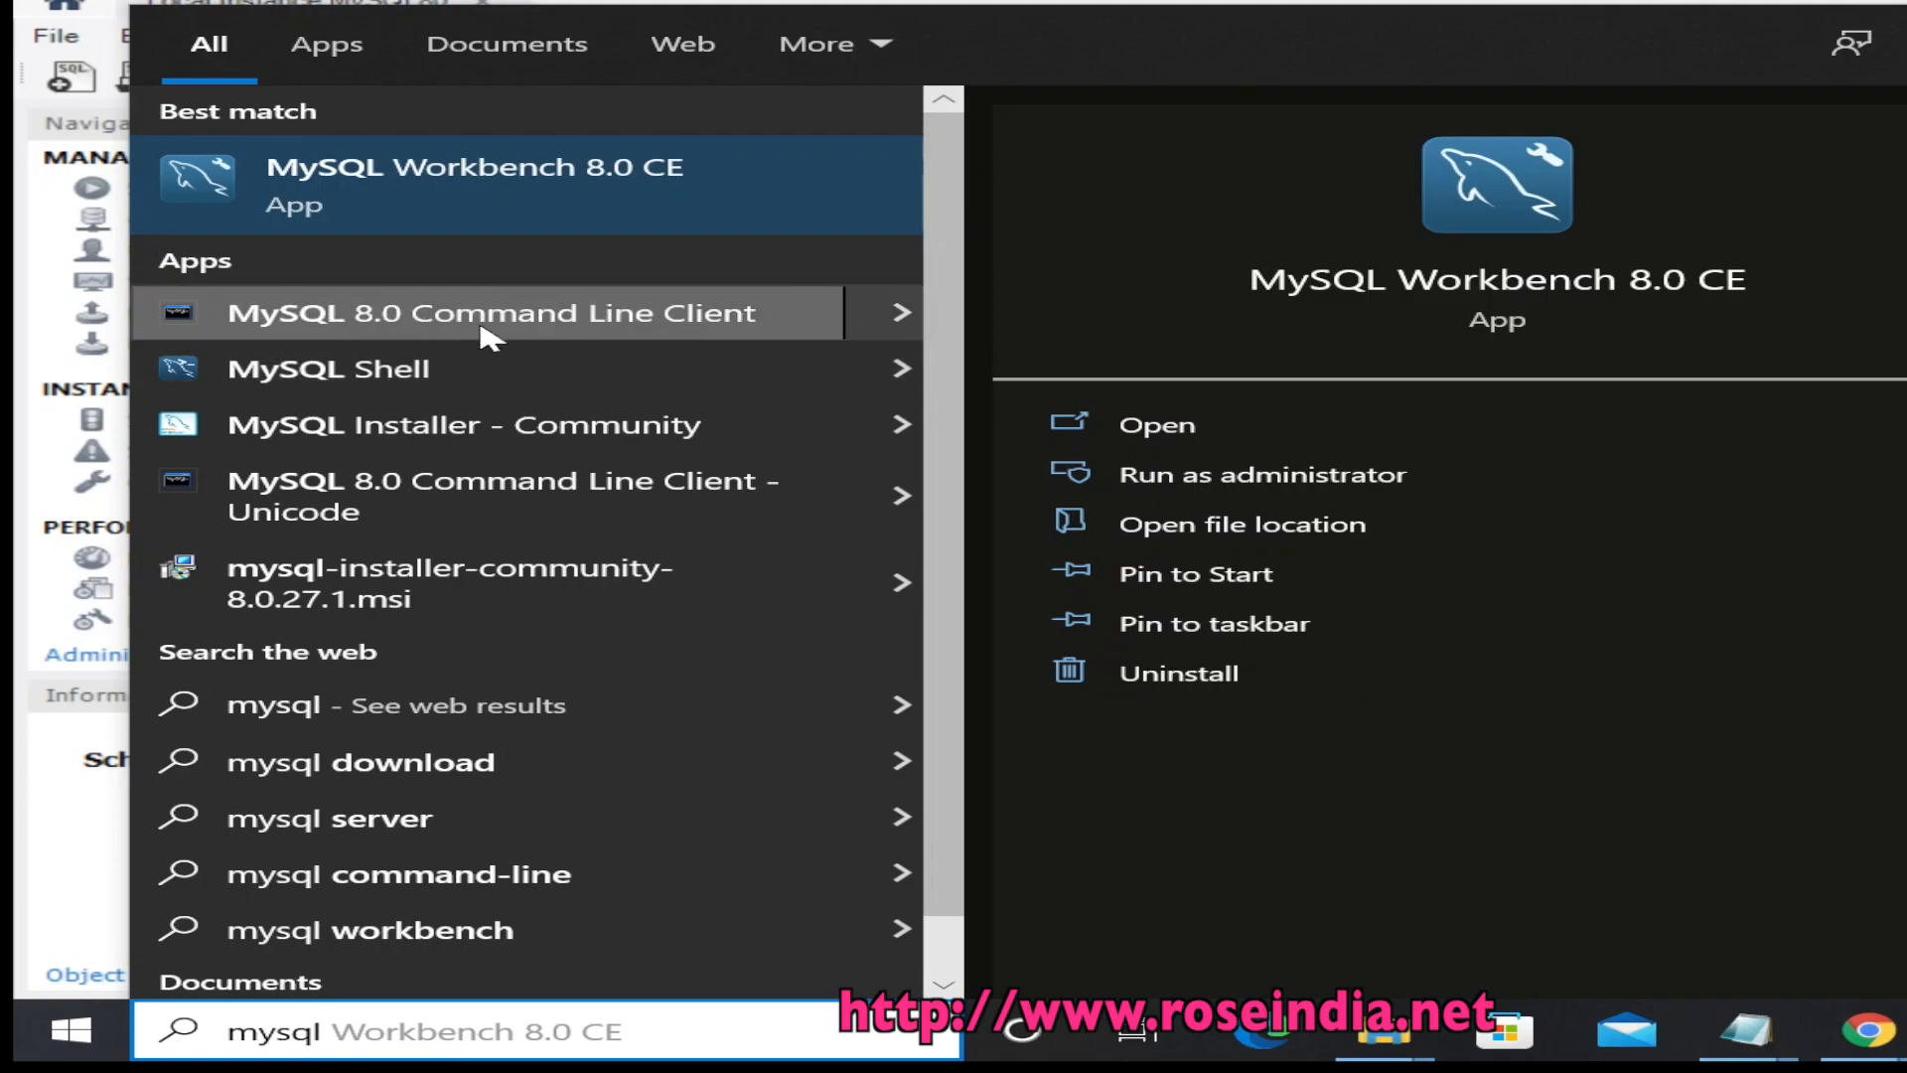
pyautogui.click(586, 316)
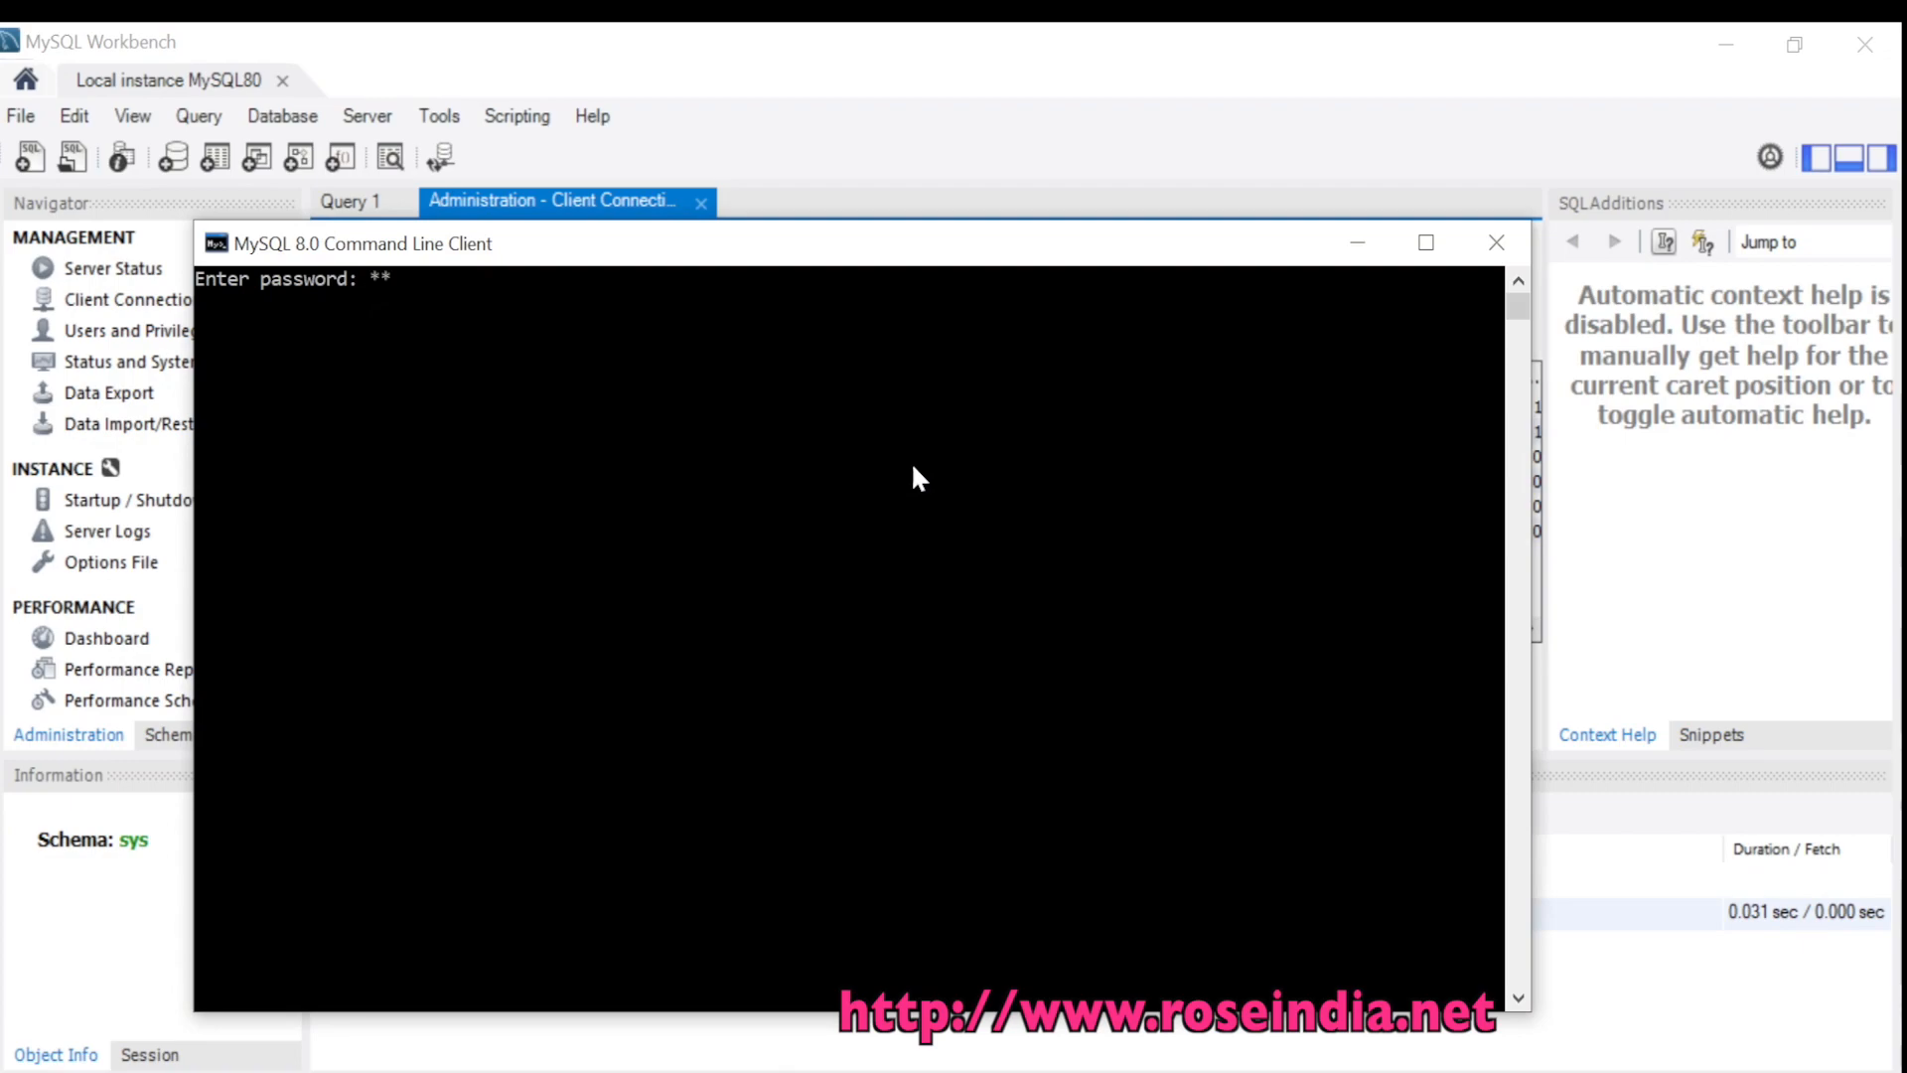
pyautogui.press('Return')
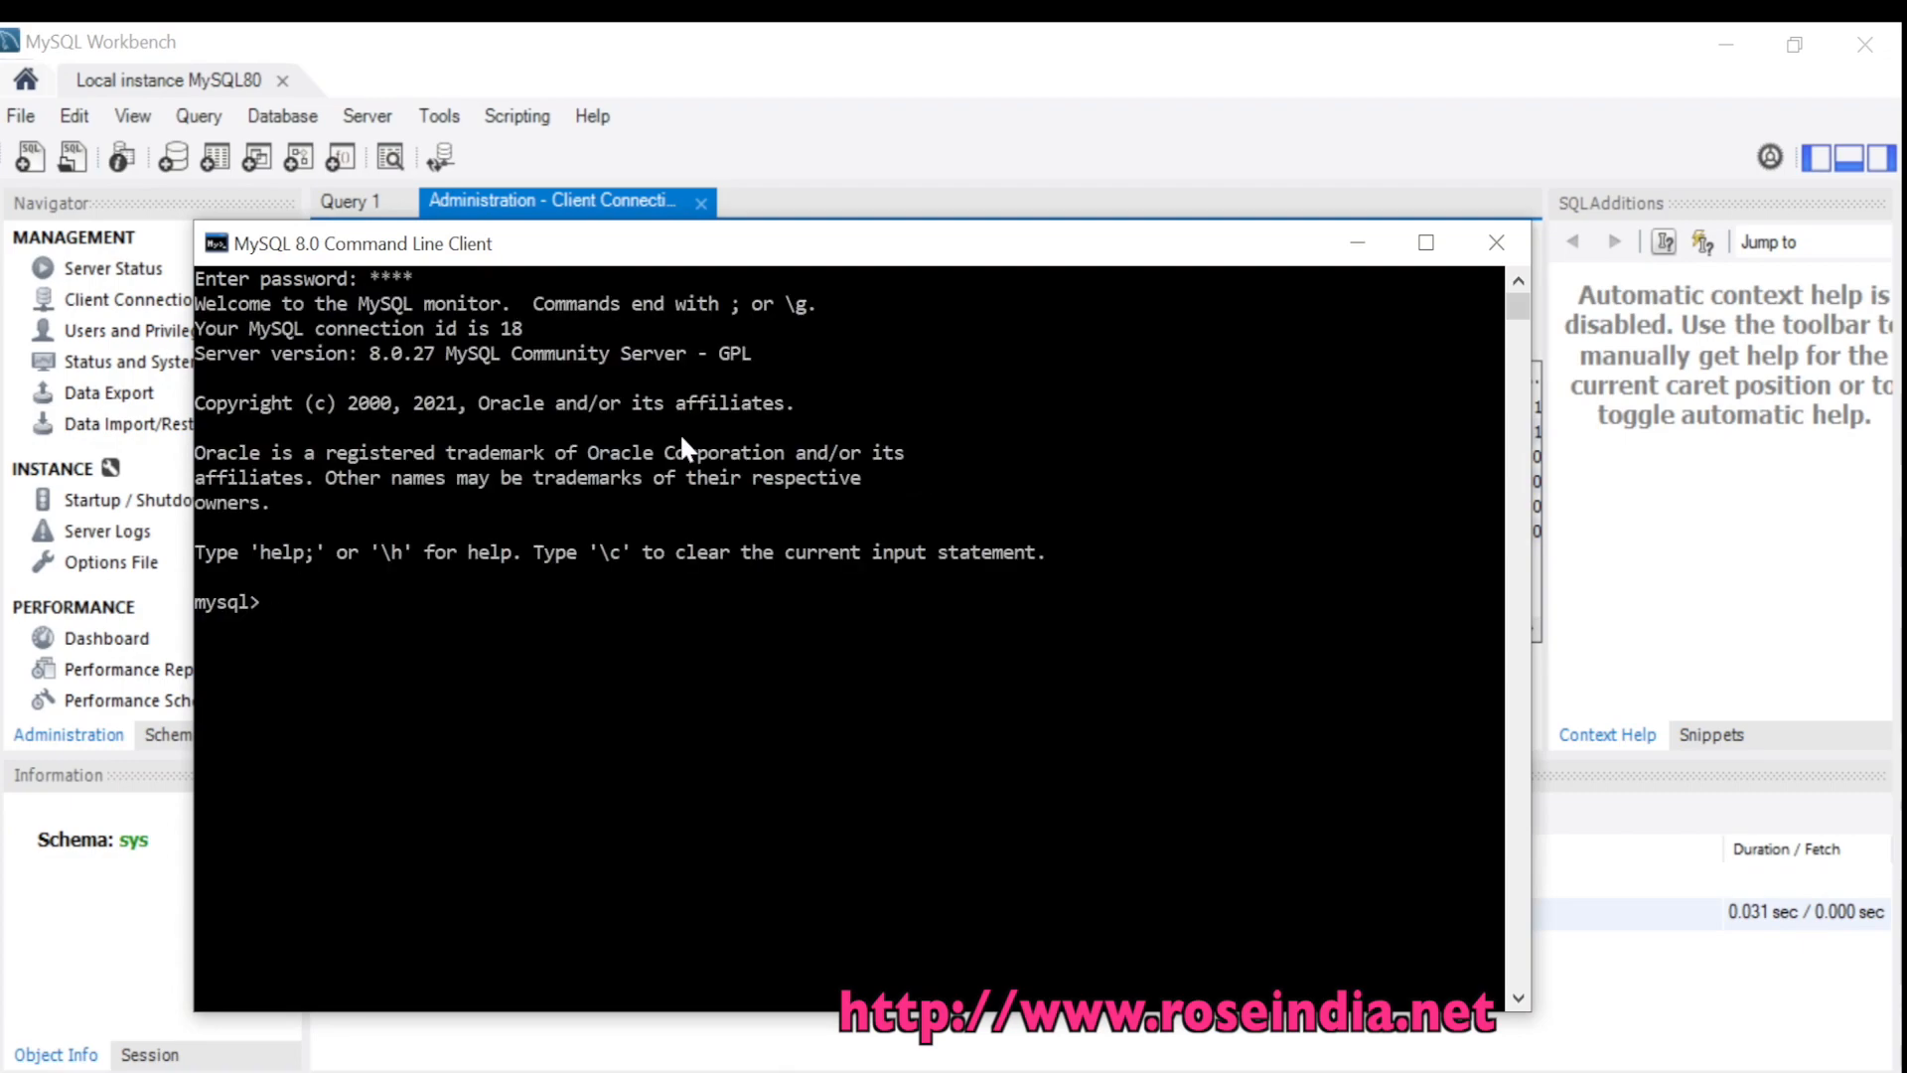
pyautogui.click(1727, 44)
# Scroll Notepad to the SQL notes, place the console beside them, and run 'show databases;'
pyautogui.click(1690, 646)
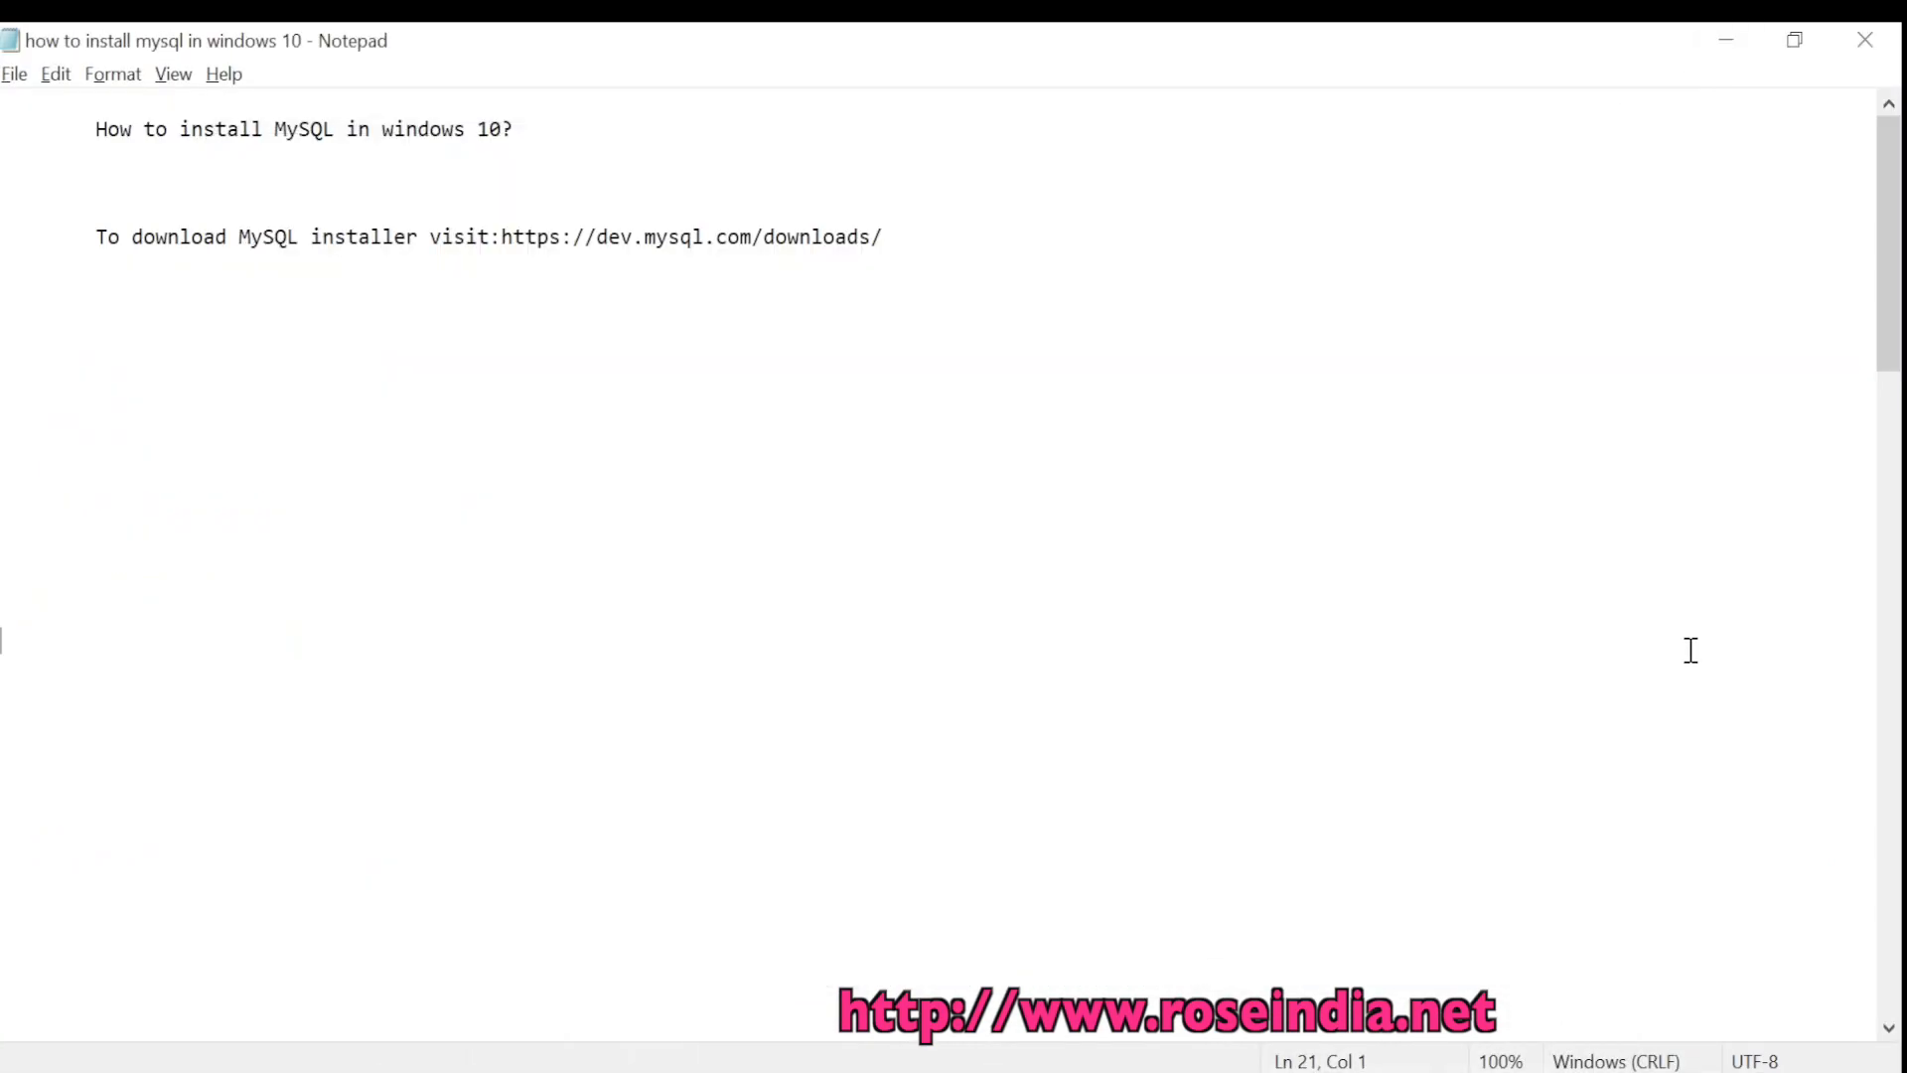
pyautogui.scroll(-10, 1201, 596)
pyautogui.scroll(-2, 1201, 596)
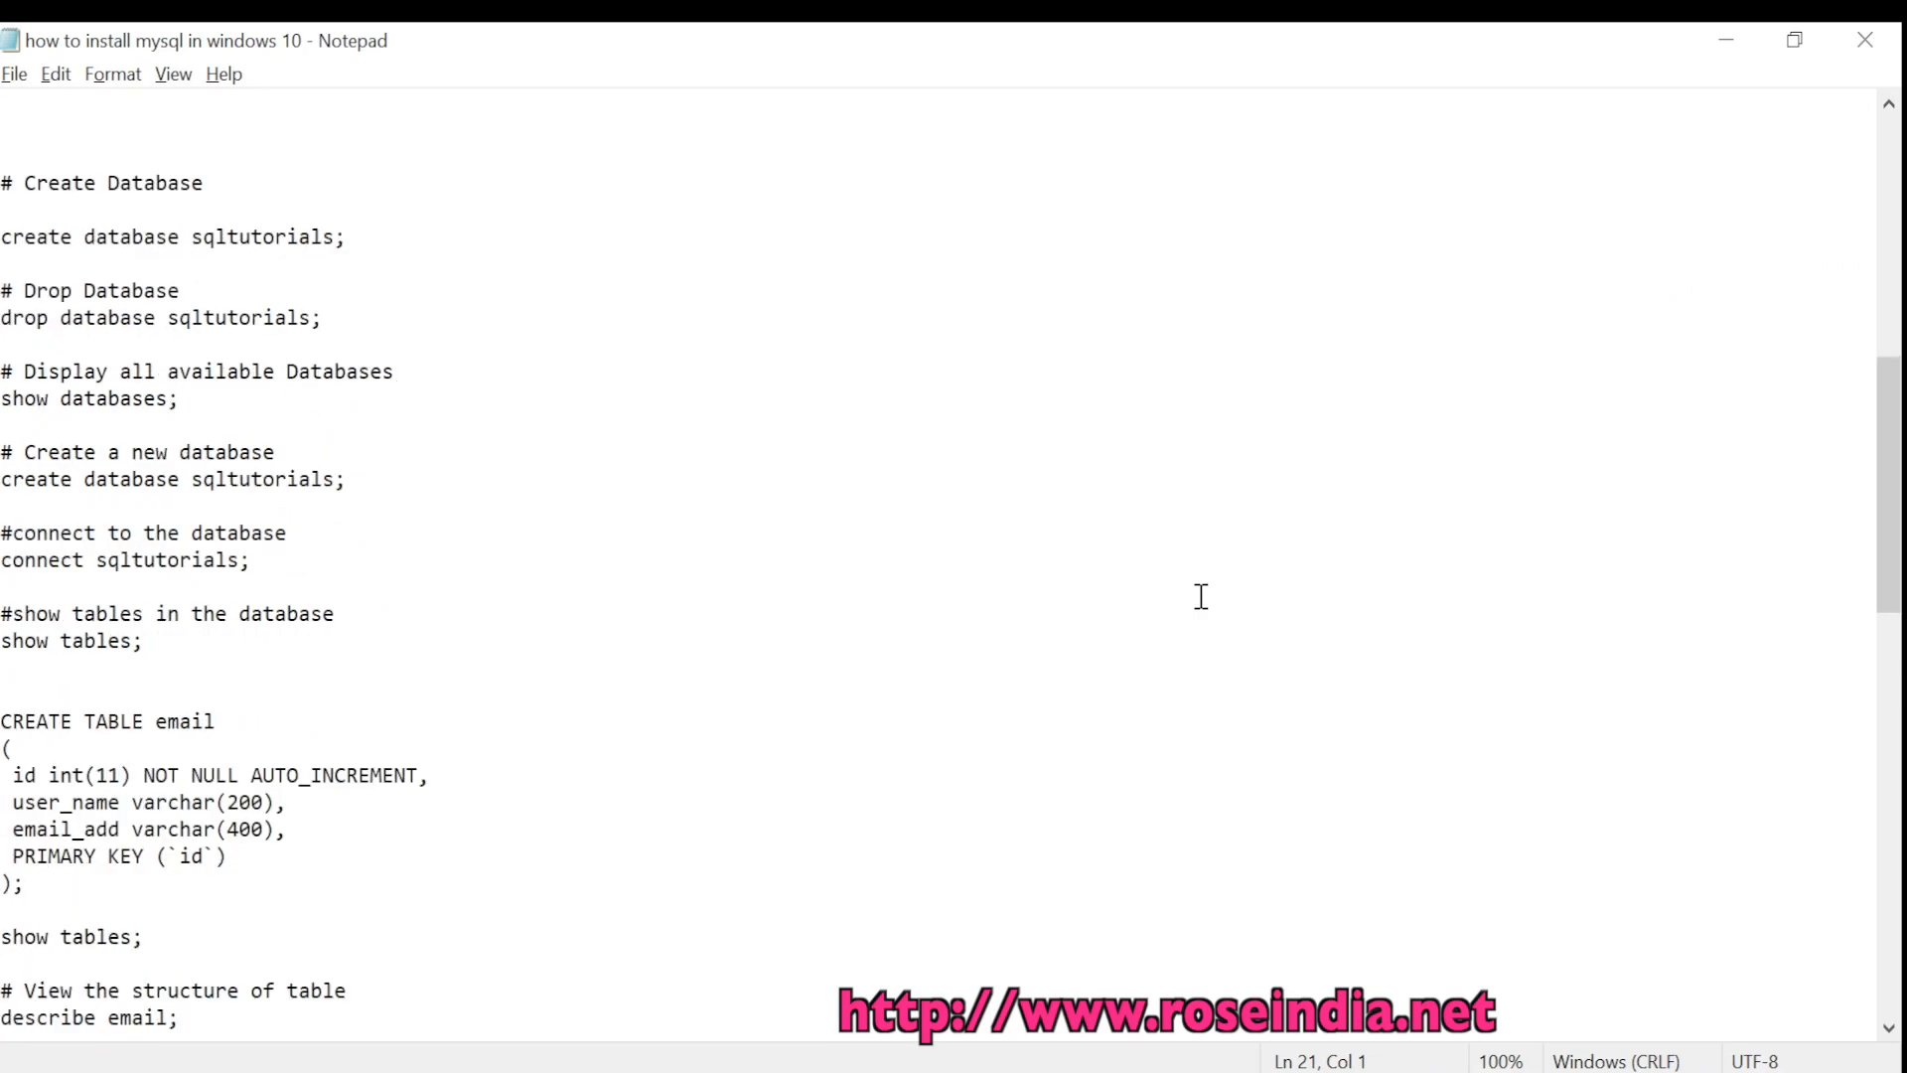
pyautogui.click(1421, 1071)
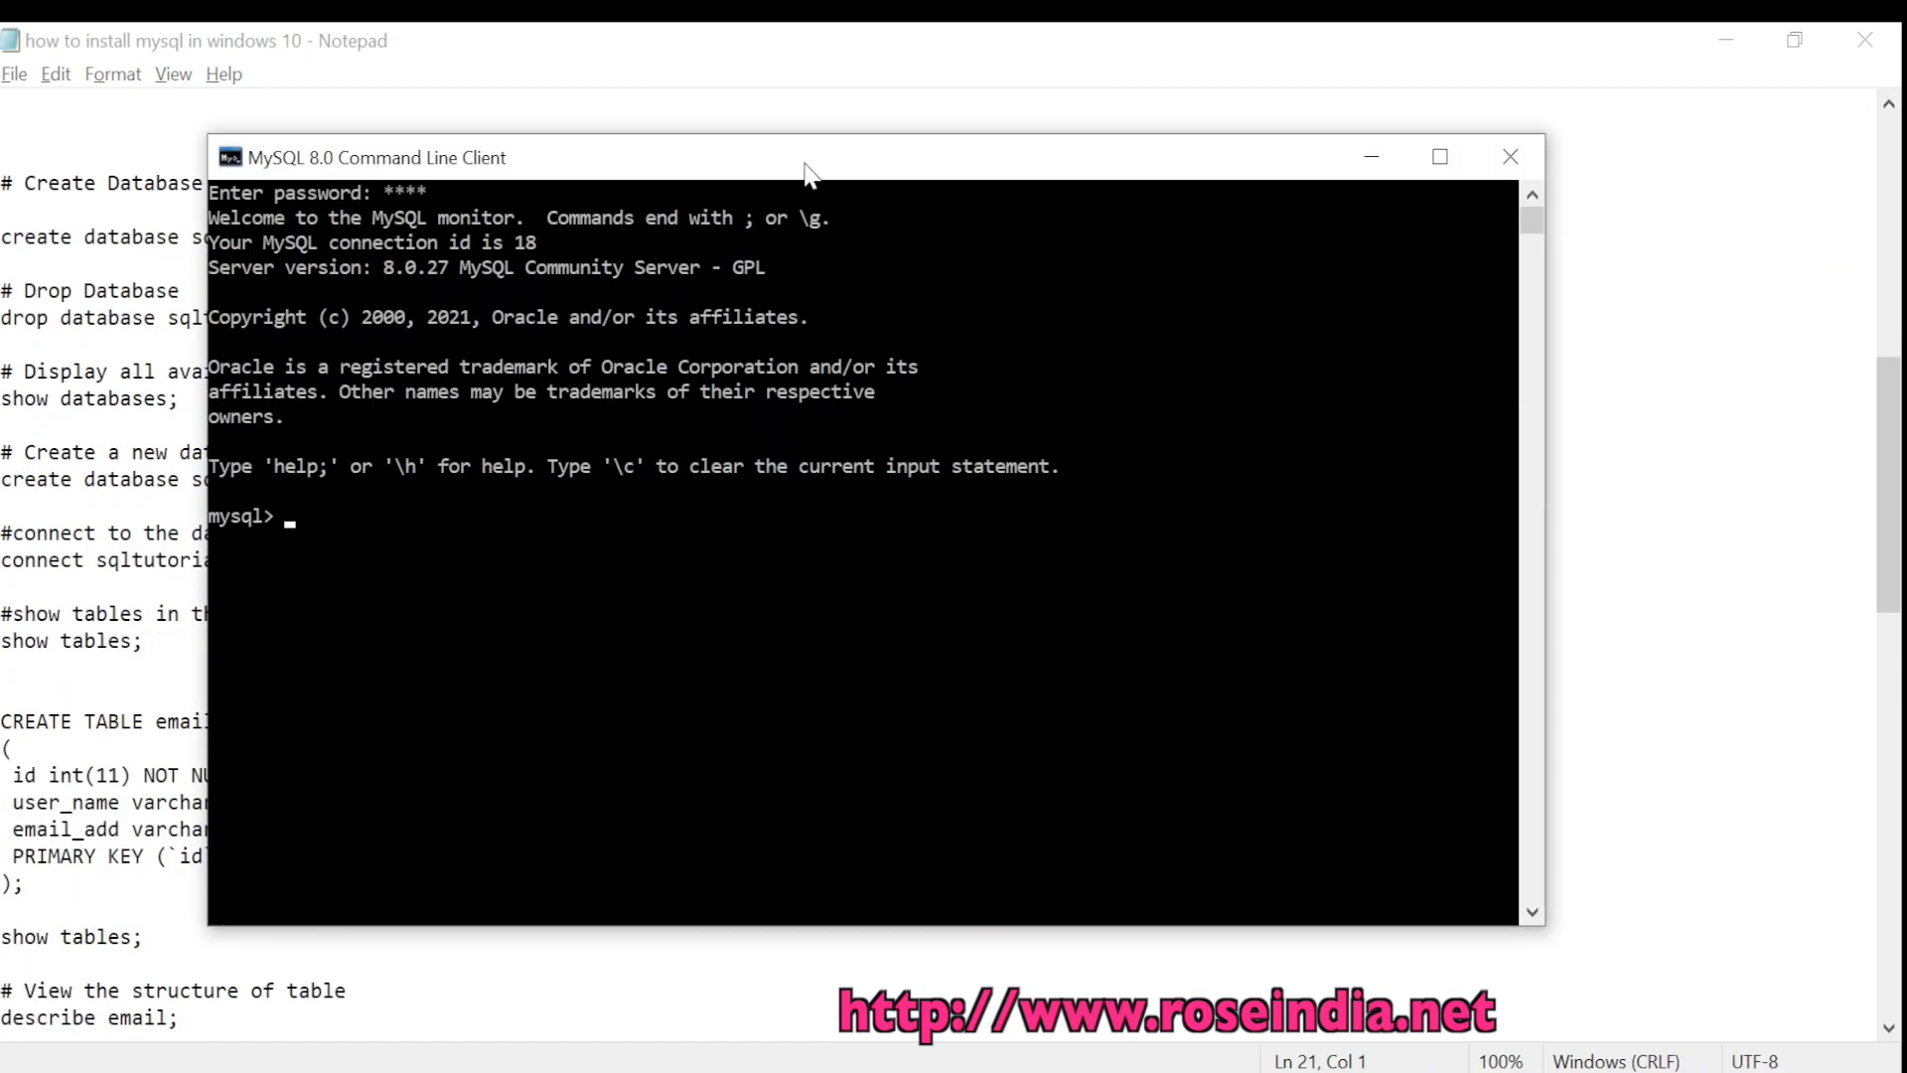
pyautogui.moveTo(806, 169); pyautogui.dragTo(1036, 162)
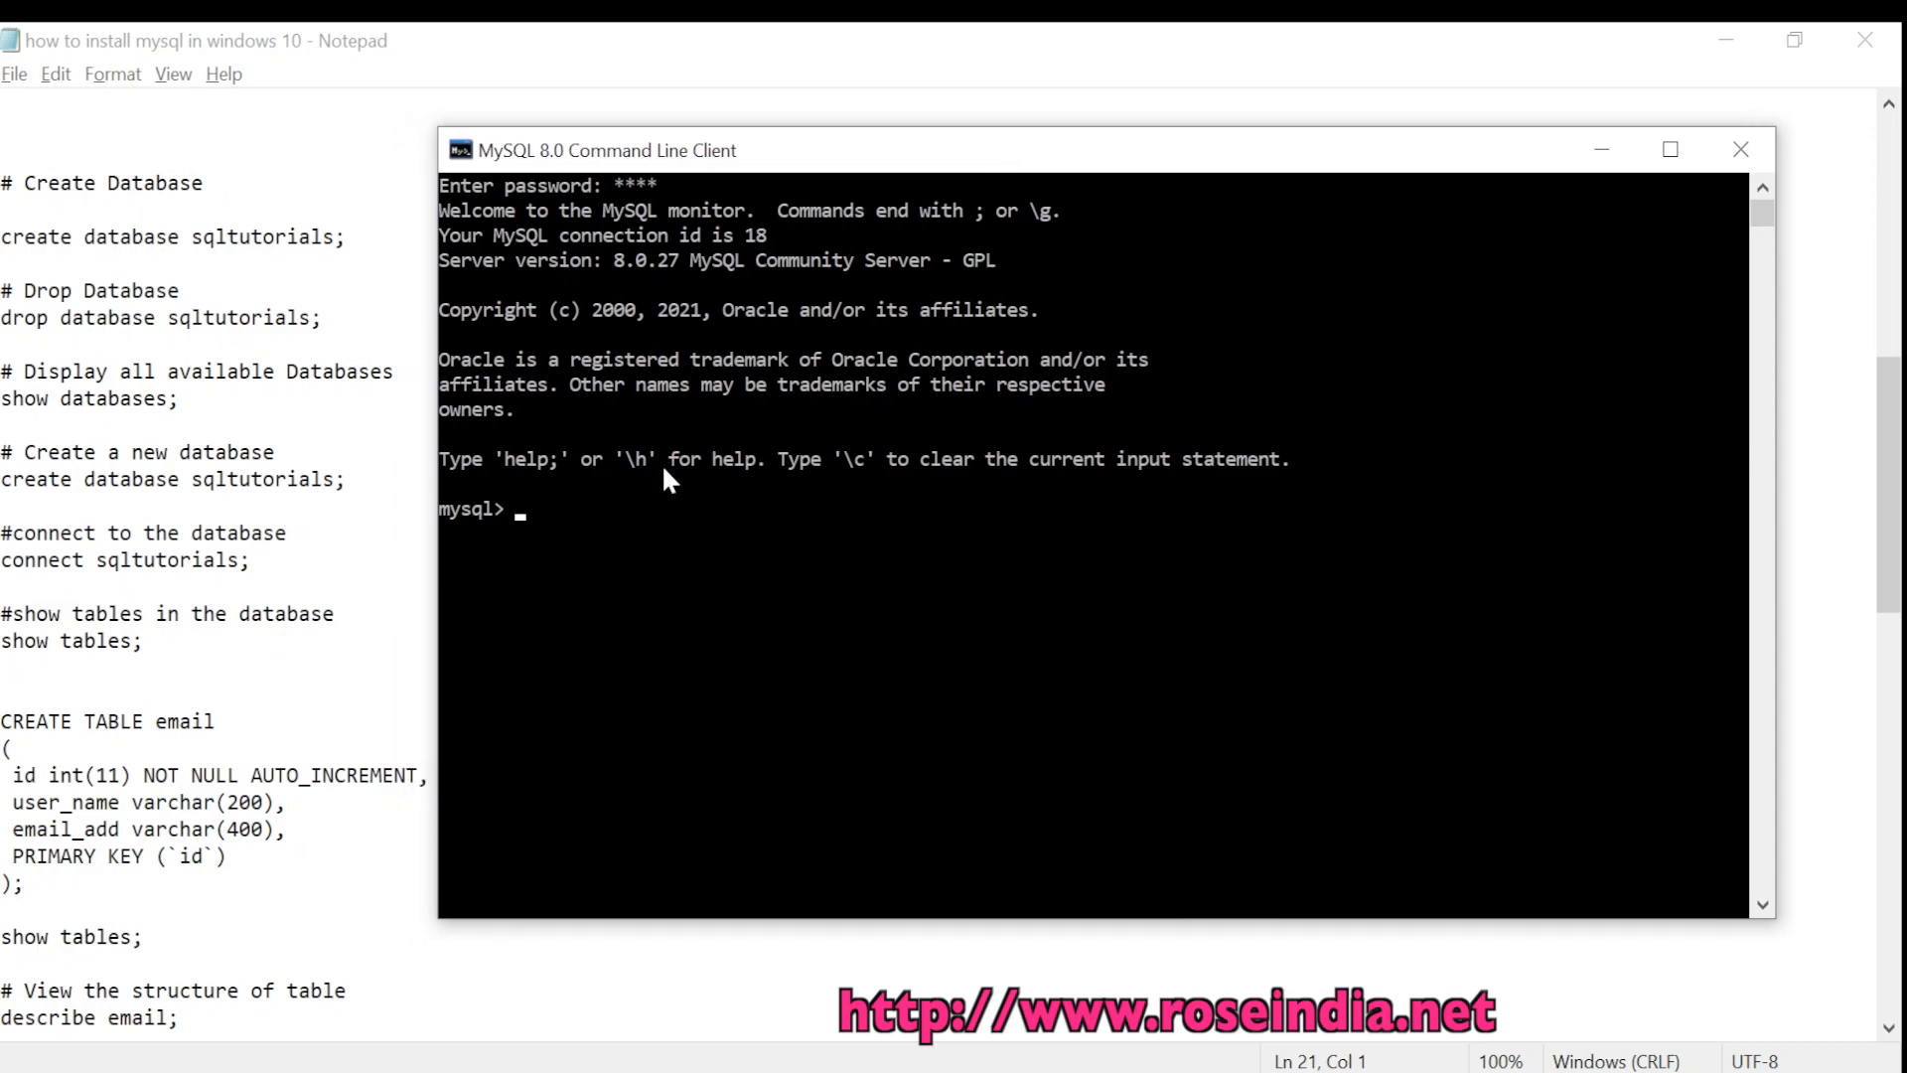
pyautogui.write('show databases;')
pyautogui.press('Return')
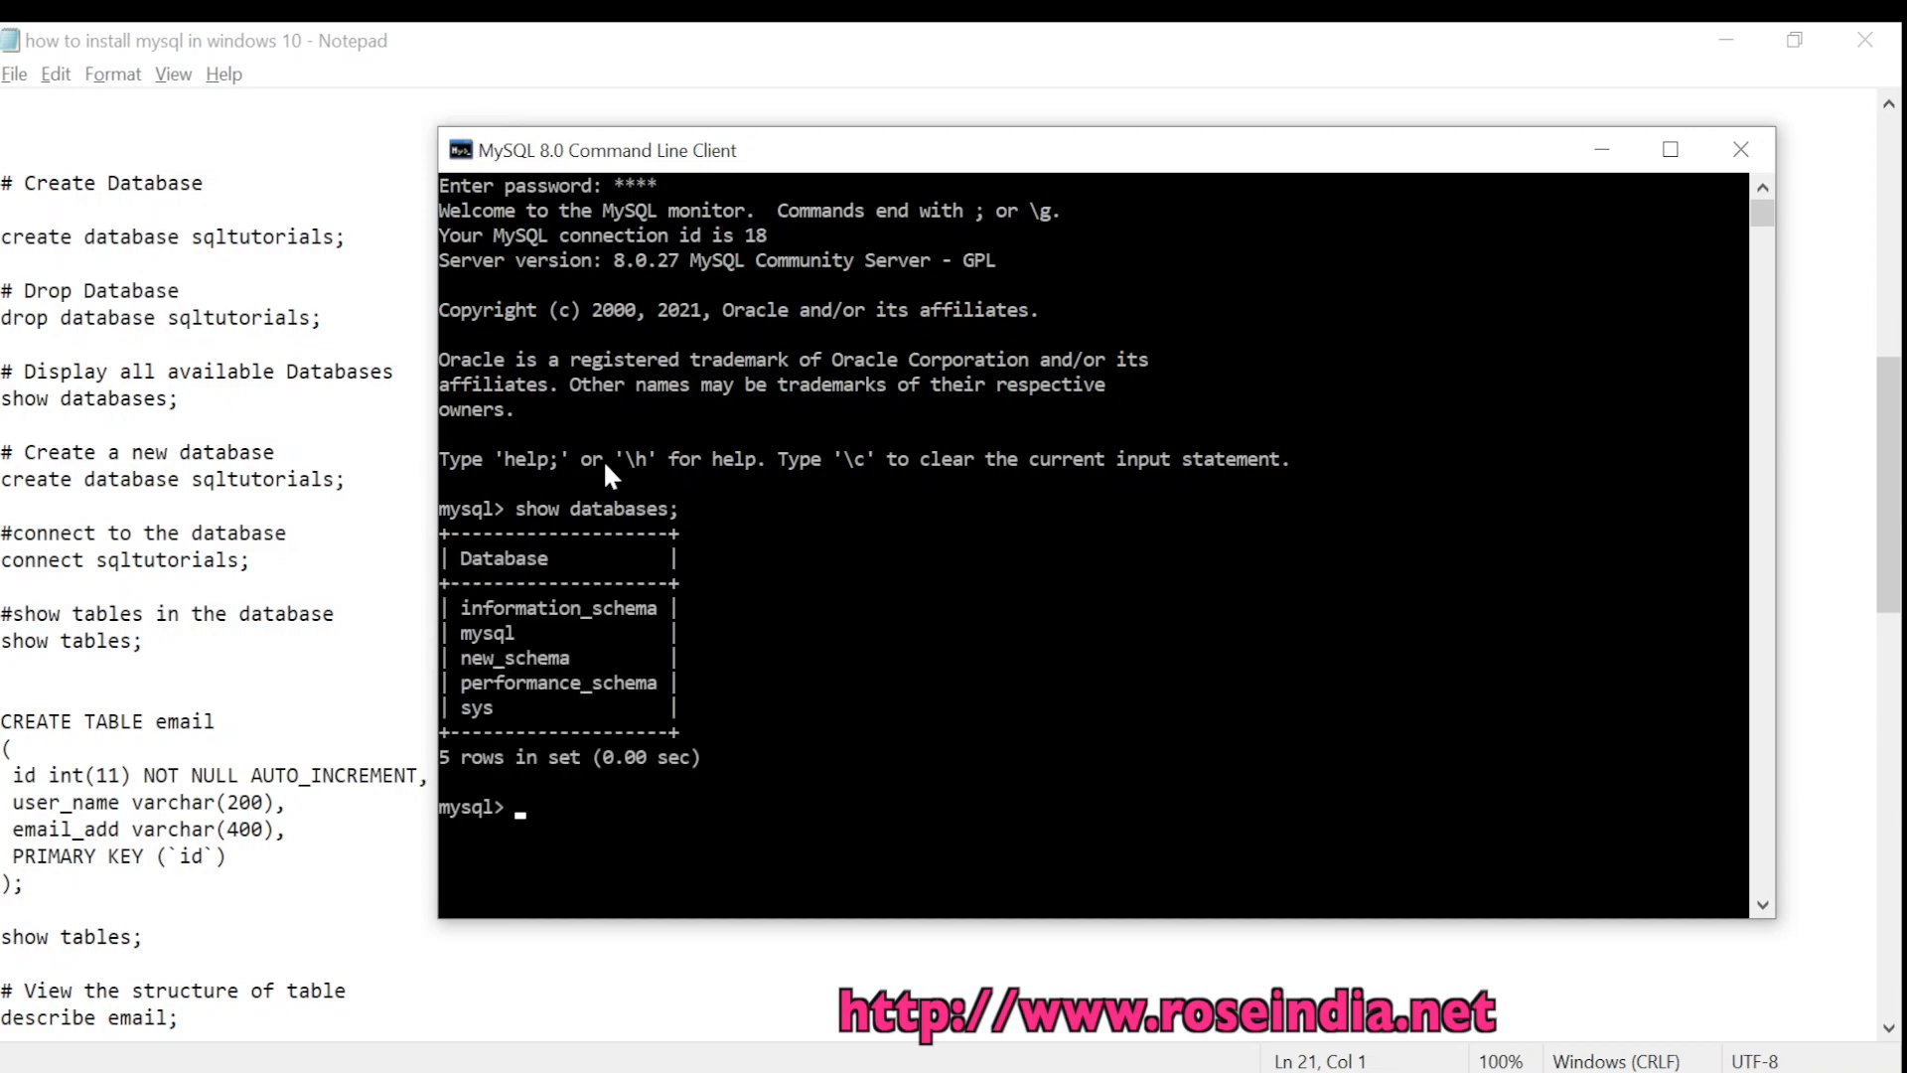
pyautogui.click(1254, 1072)
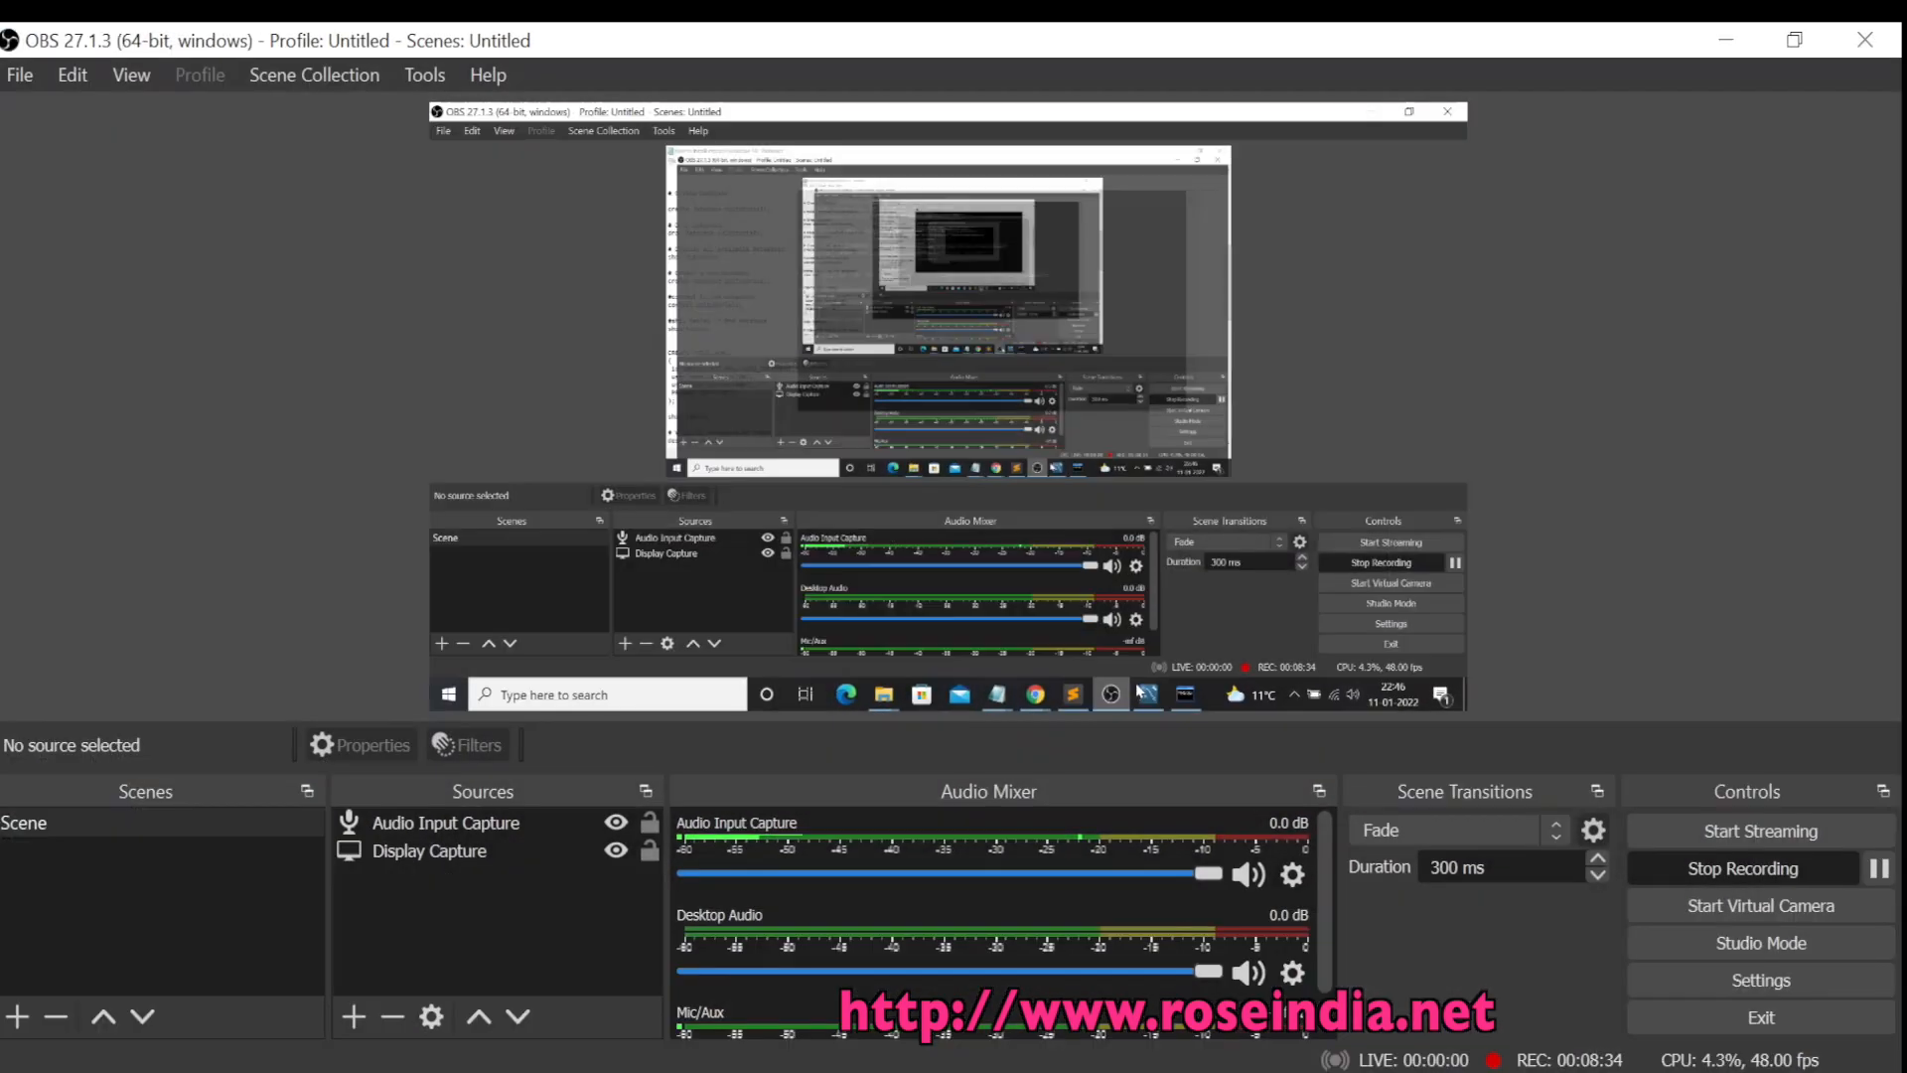
pyautogui.click(1727, 39)
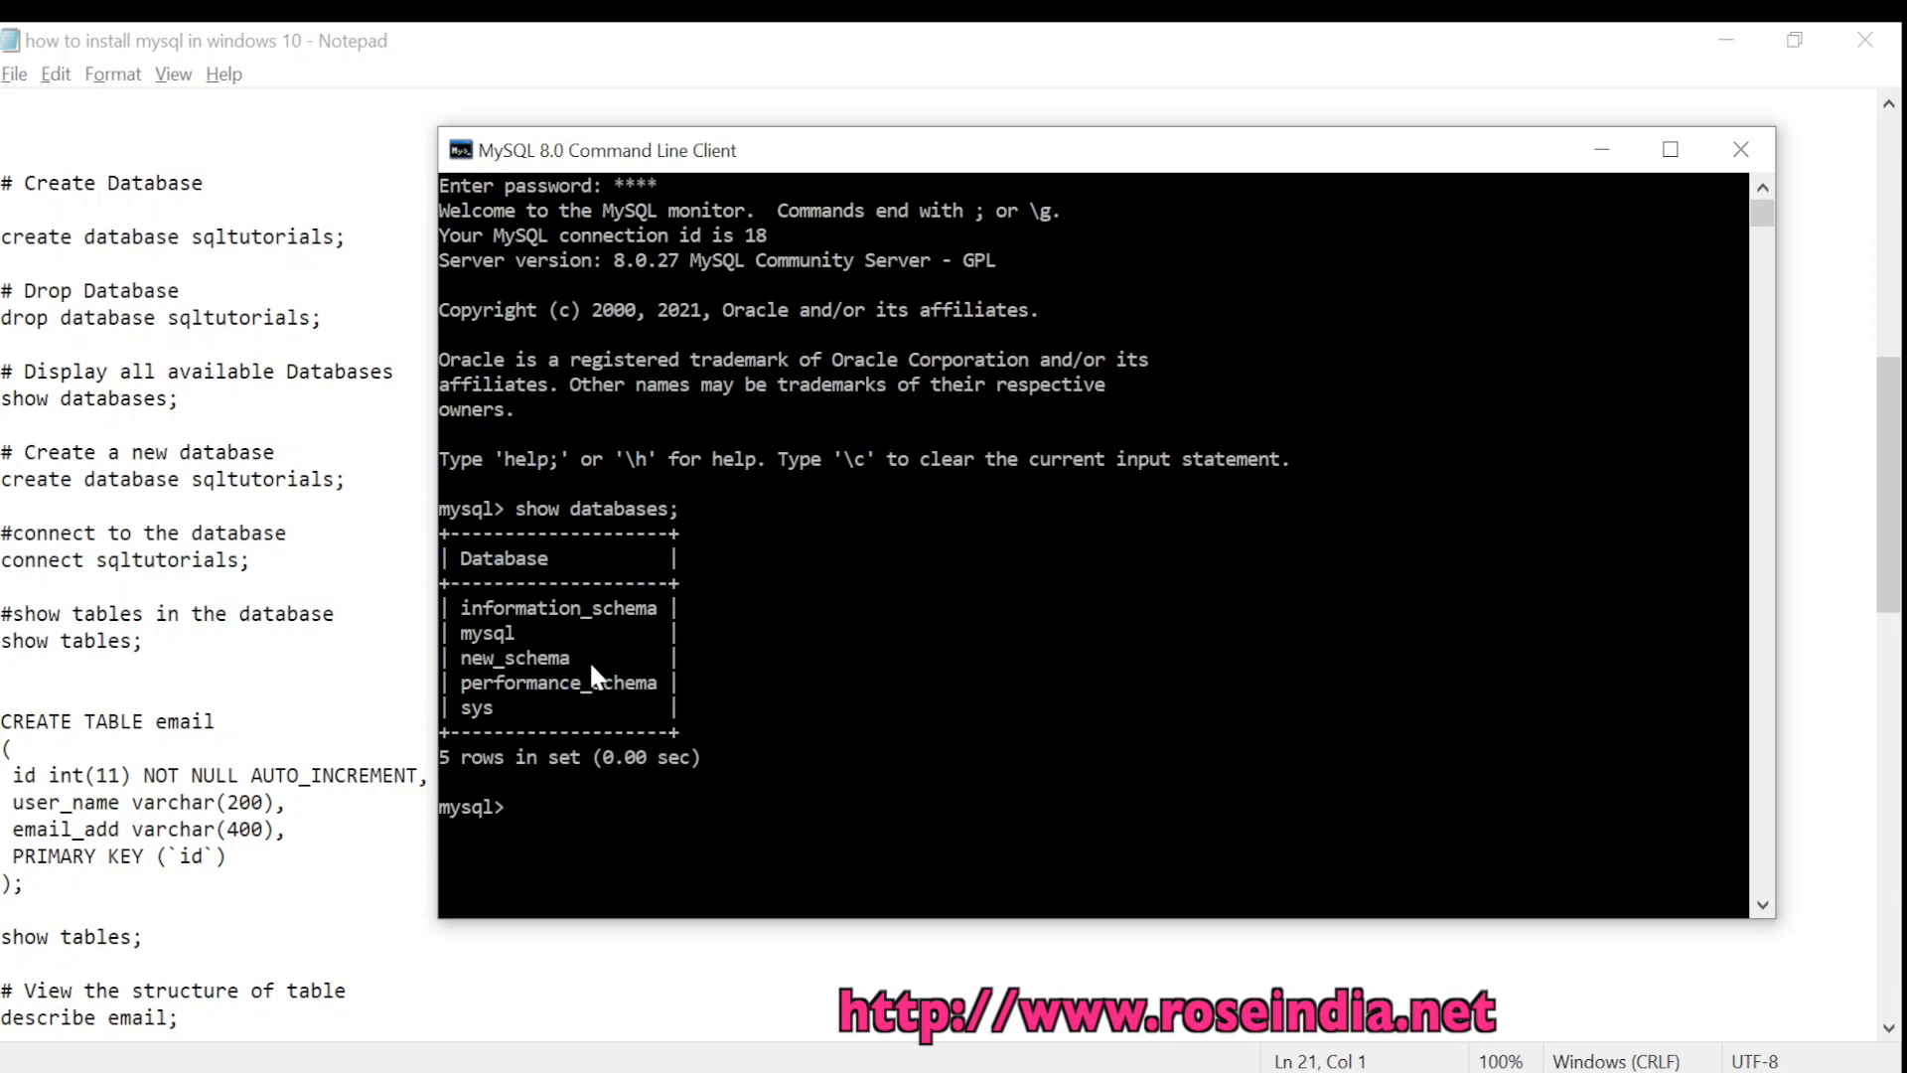
# Paste and run 'create database sqltutorials;' from the notes, then confirm it with show databases
pyautogui.moveTo(368, 235); pyautogui.dragTo(3, 236)
pyautogui.hotkey('ctrl', 'c')
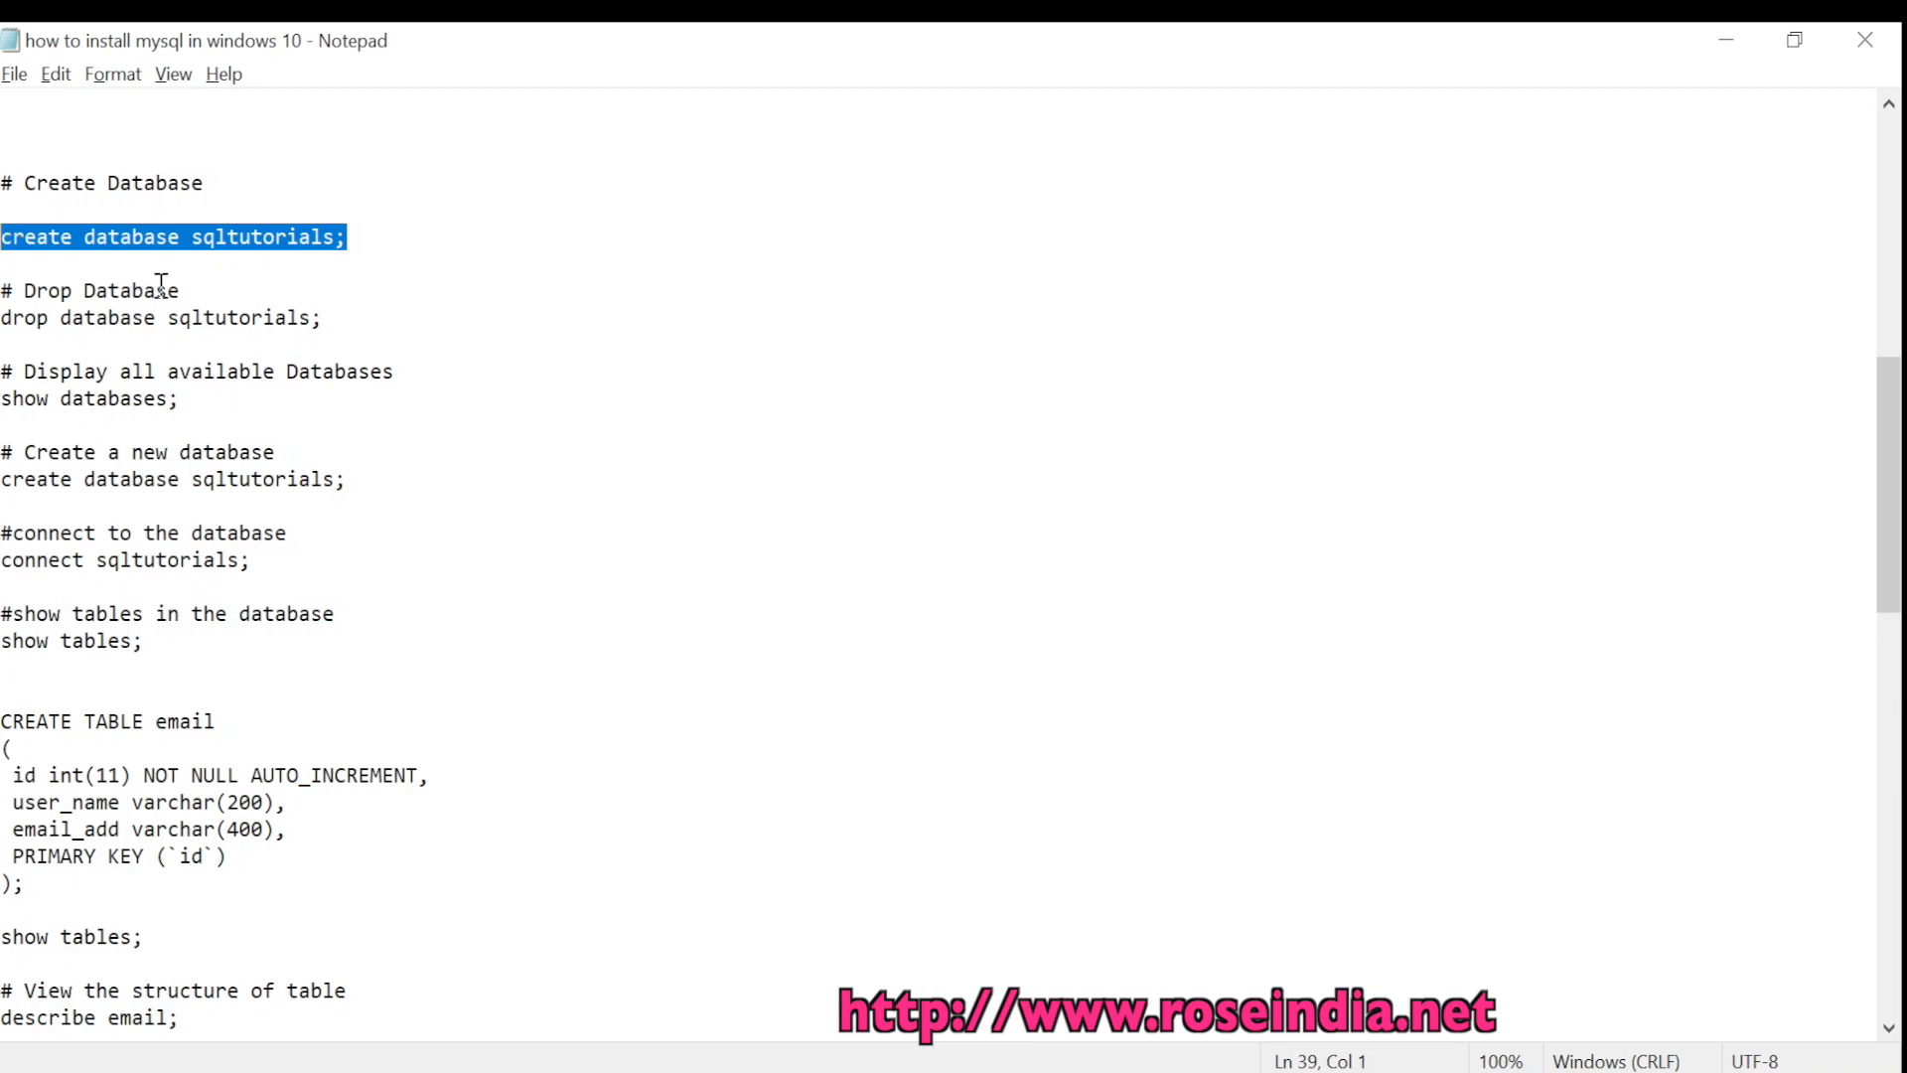
pyautogui.hotkey('alt', 'Tab')
pyautogui.hotkey('ctrl', 'v')
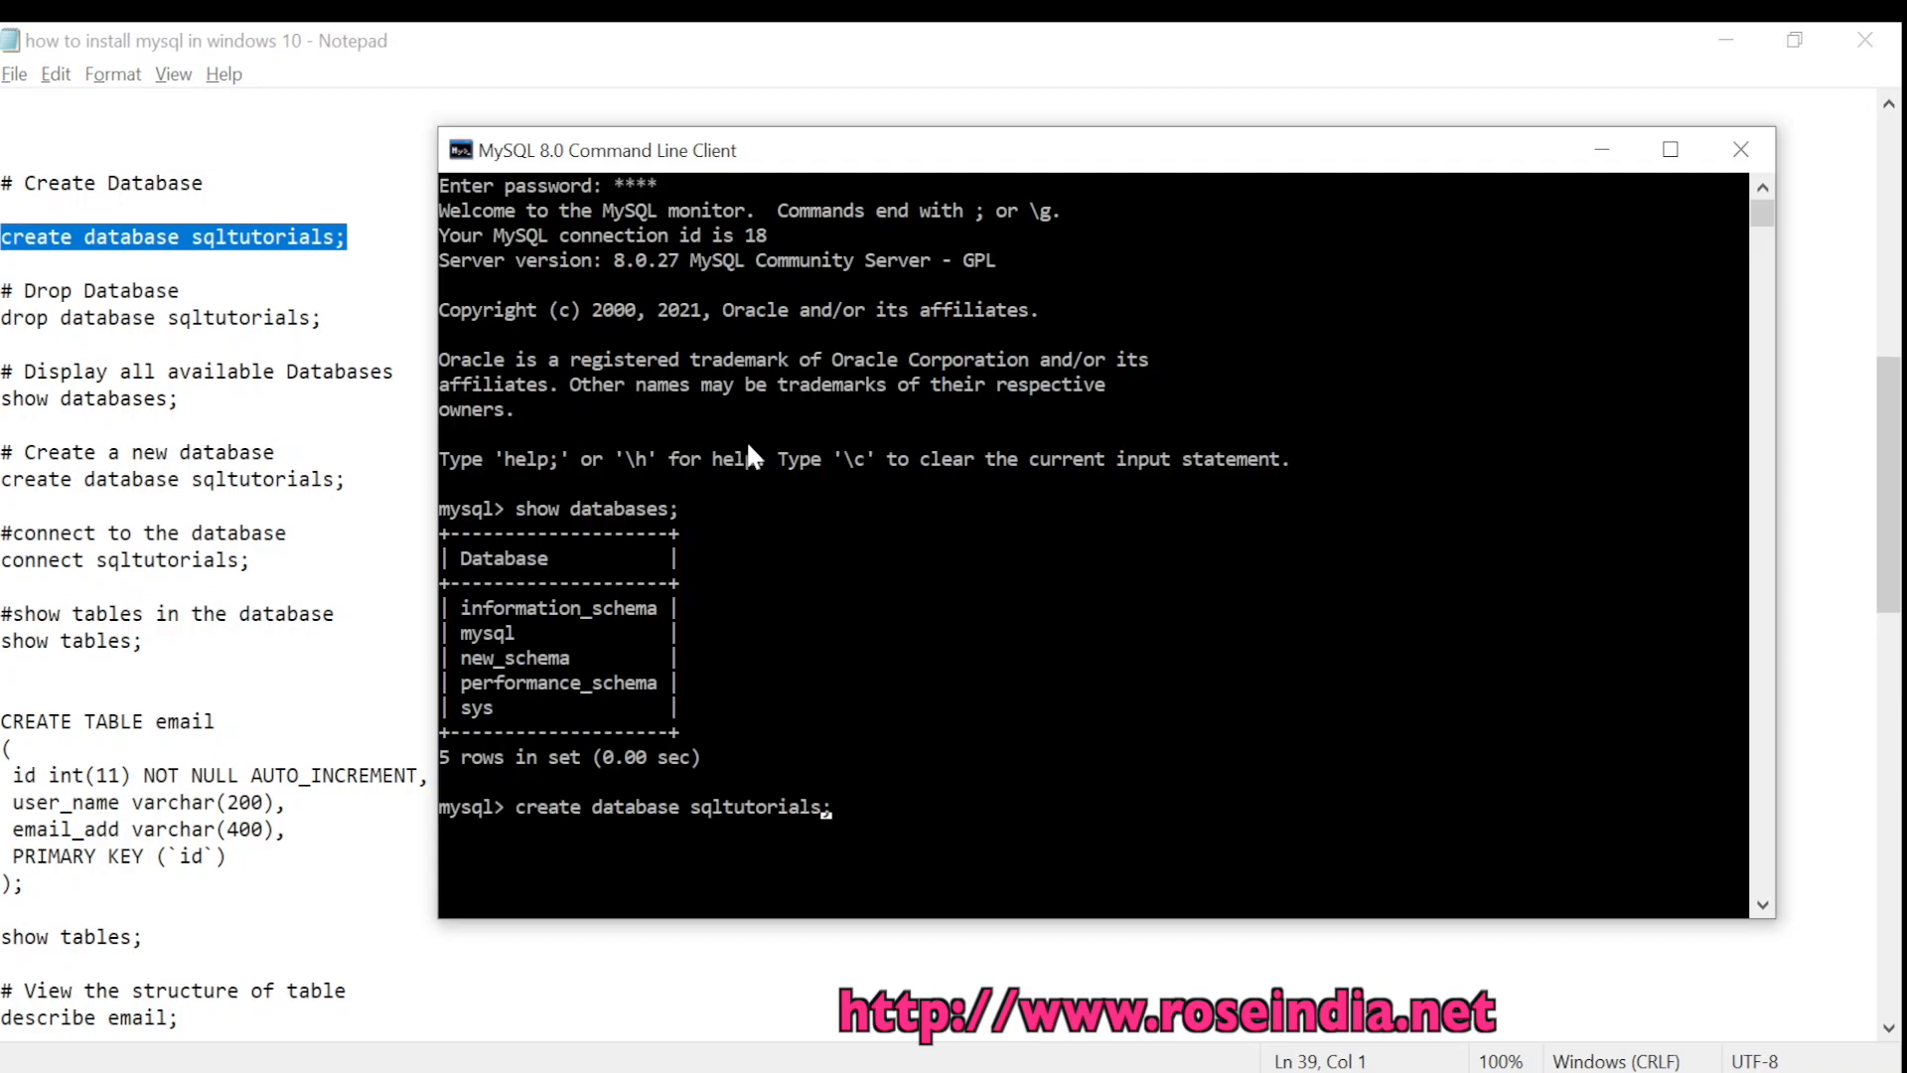
pyautogui.hotkey('ctrl', 'Left')
pyautogui.hotkey('ctrl', 'Left')
pyautogui.hotkey('ctrl', 'Left')
pyautogui.press('Right')
pyautogui.press('Right')
pyautogui.press('Right')
pyautogui.press('Right')
pyautogui.press('Right')
pyautogui.press('Right')
pyautogui.press('Right')
pyautogui.press('Right')
pyautogui.press('Right')
pyautogui.press('Right')
pyautogui.press('Right')
pyautogui.press('Right')
pyautogui.press('Right')
pyautogui.press('Right')
pyautogui.press('Right')
pyautogui.press('Right')
pyautogui.press('Return')
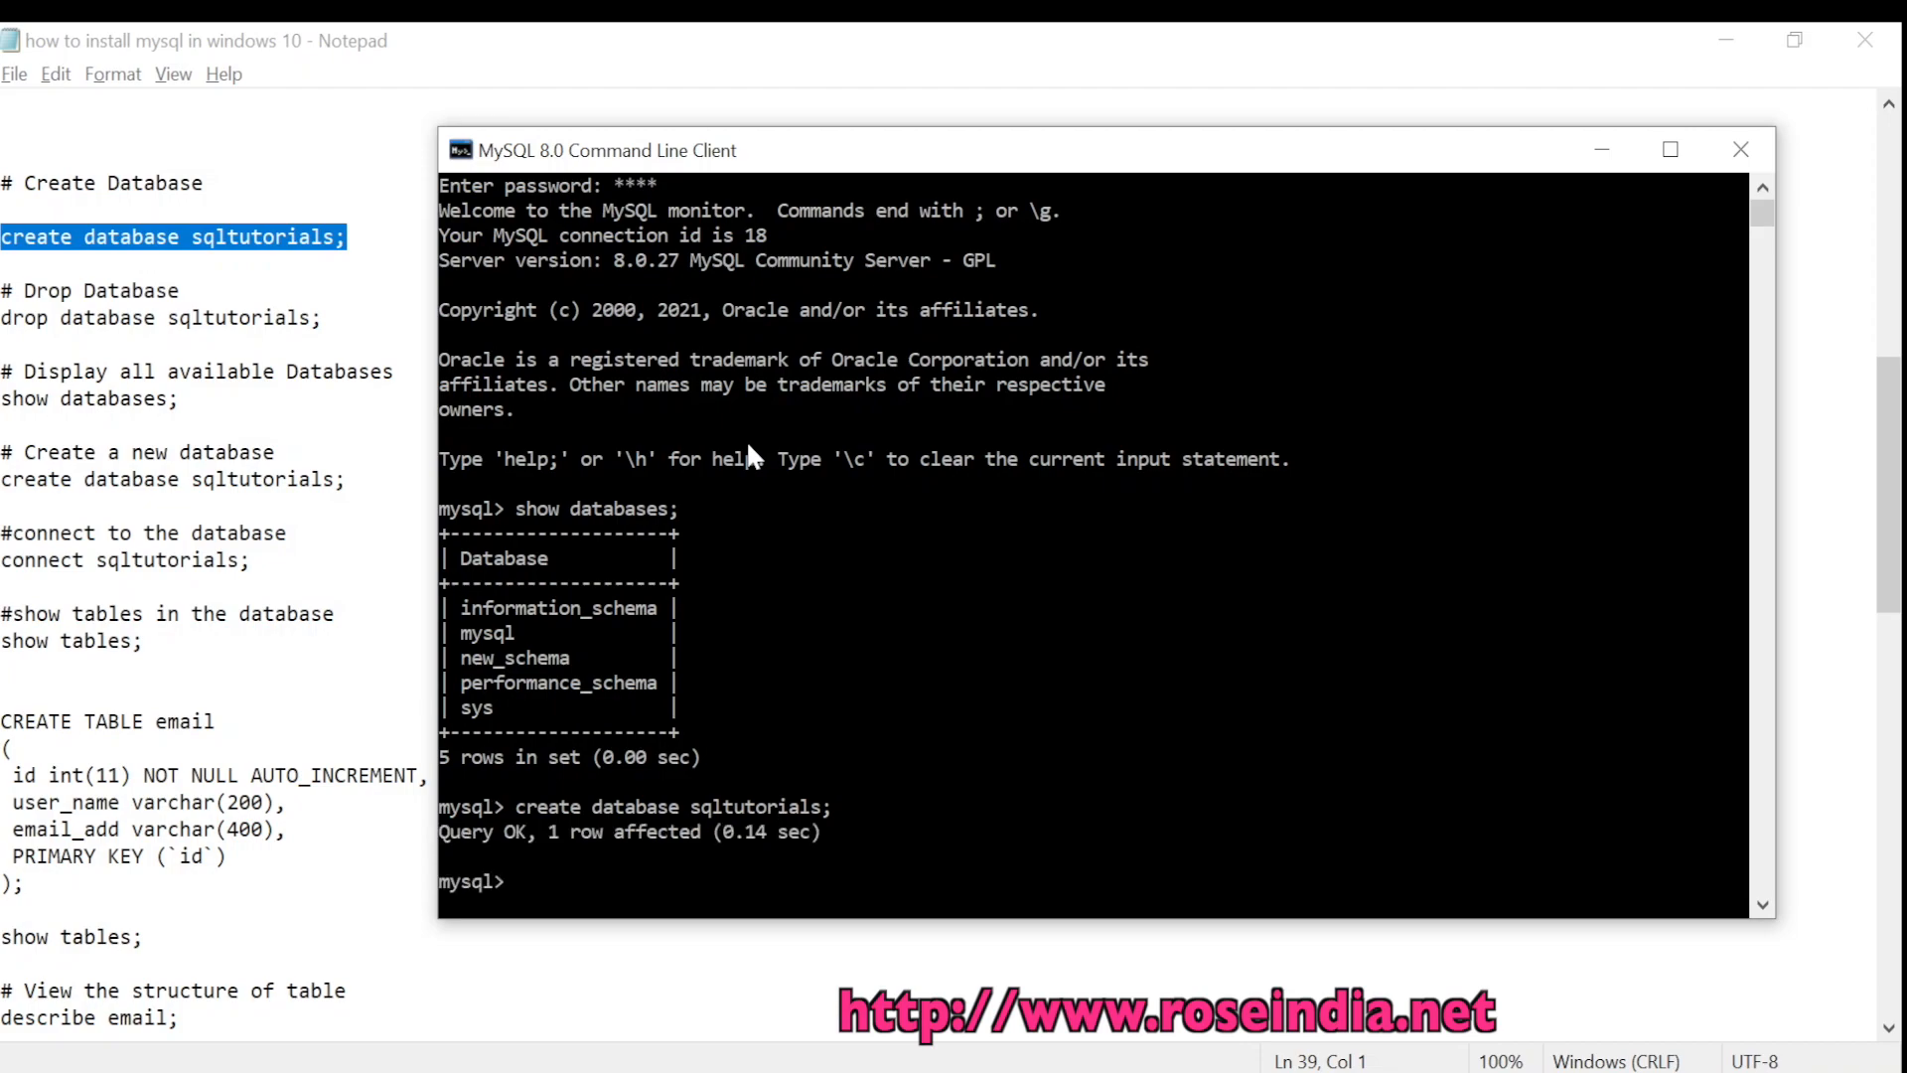
pyautogui.write('show databases;')
pyautogui.press('Return')
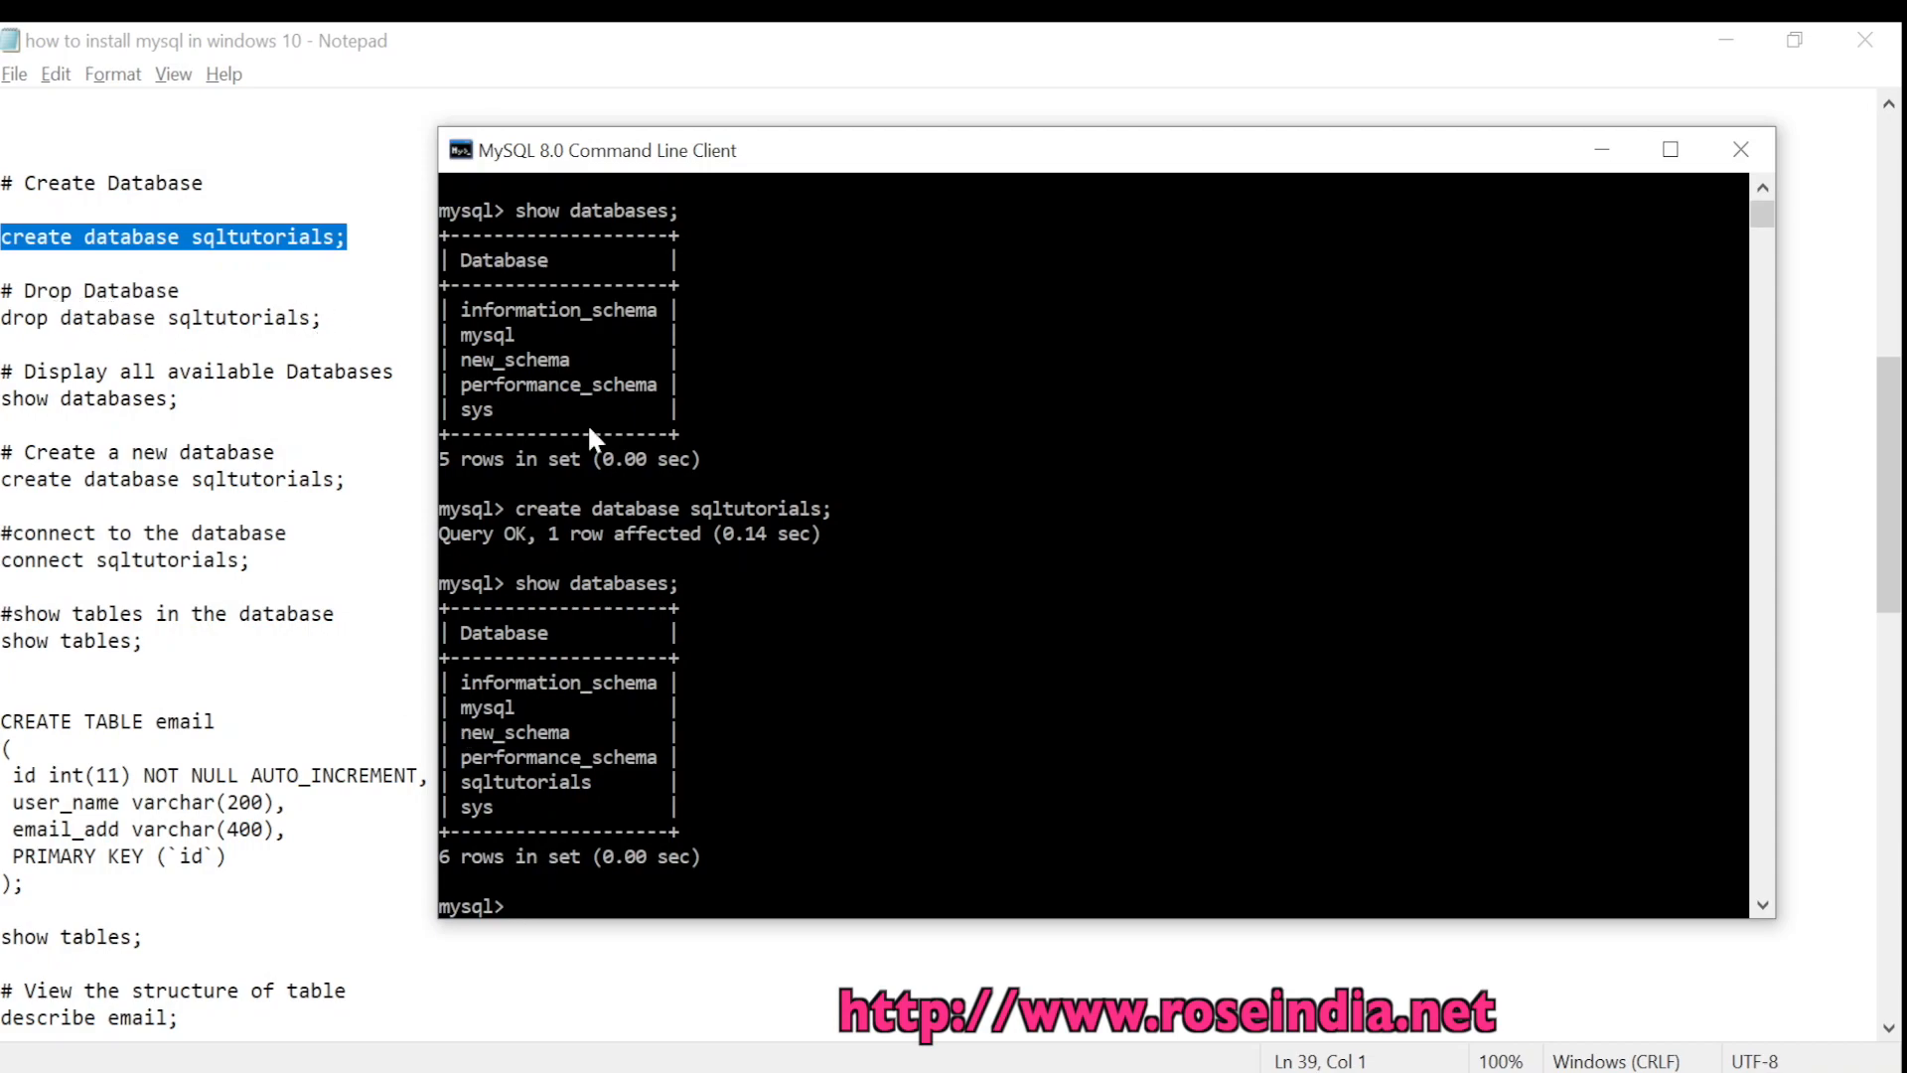
# Drop sqltutorials, verify it is gone, then recreate it with 'create database sqltutorials;'
pyautogui.write('drop database sqltuto')
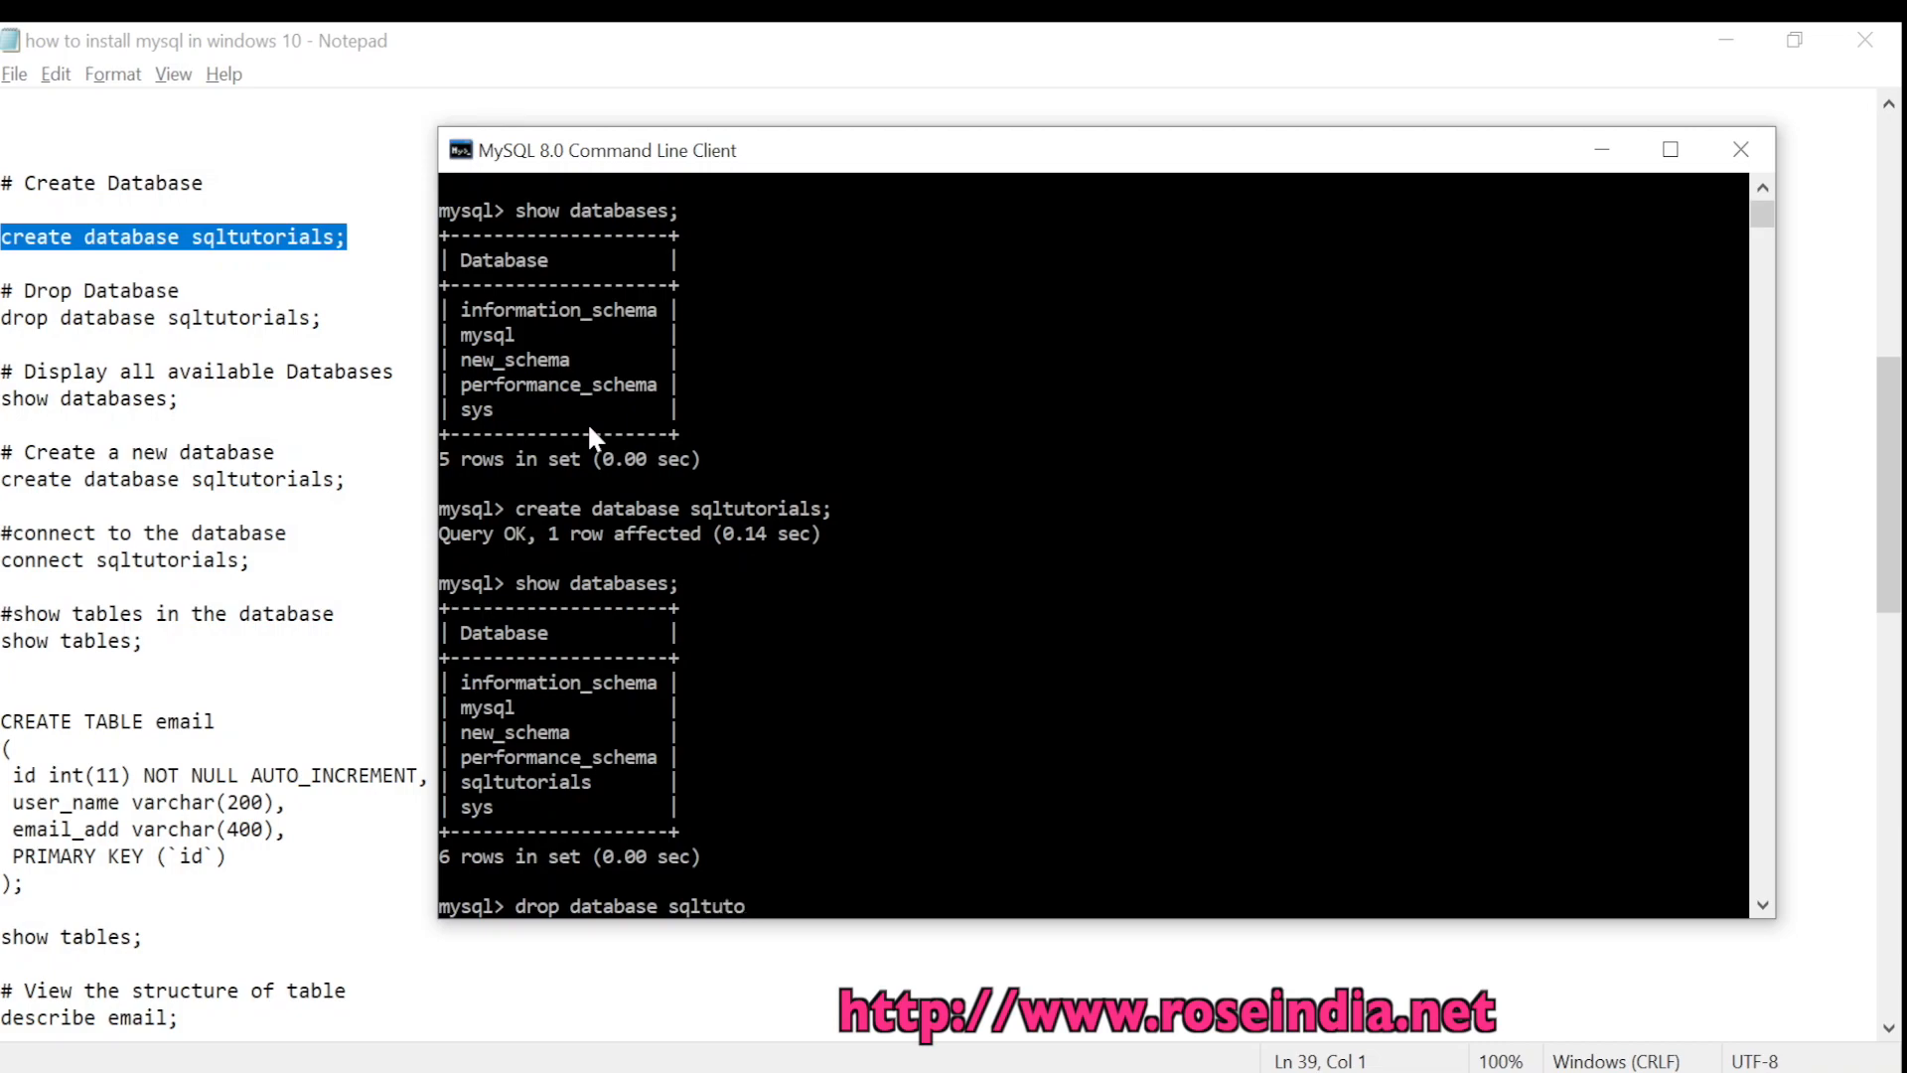
pyautogui.write('rials;')
pyautogui.press('Return')
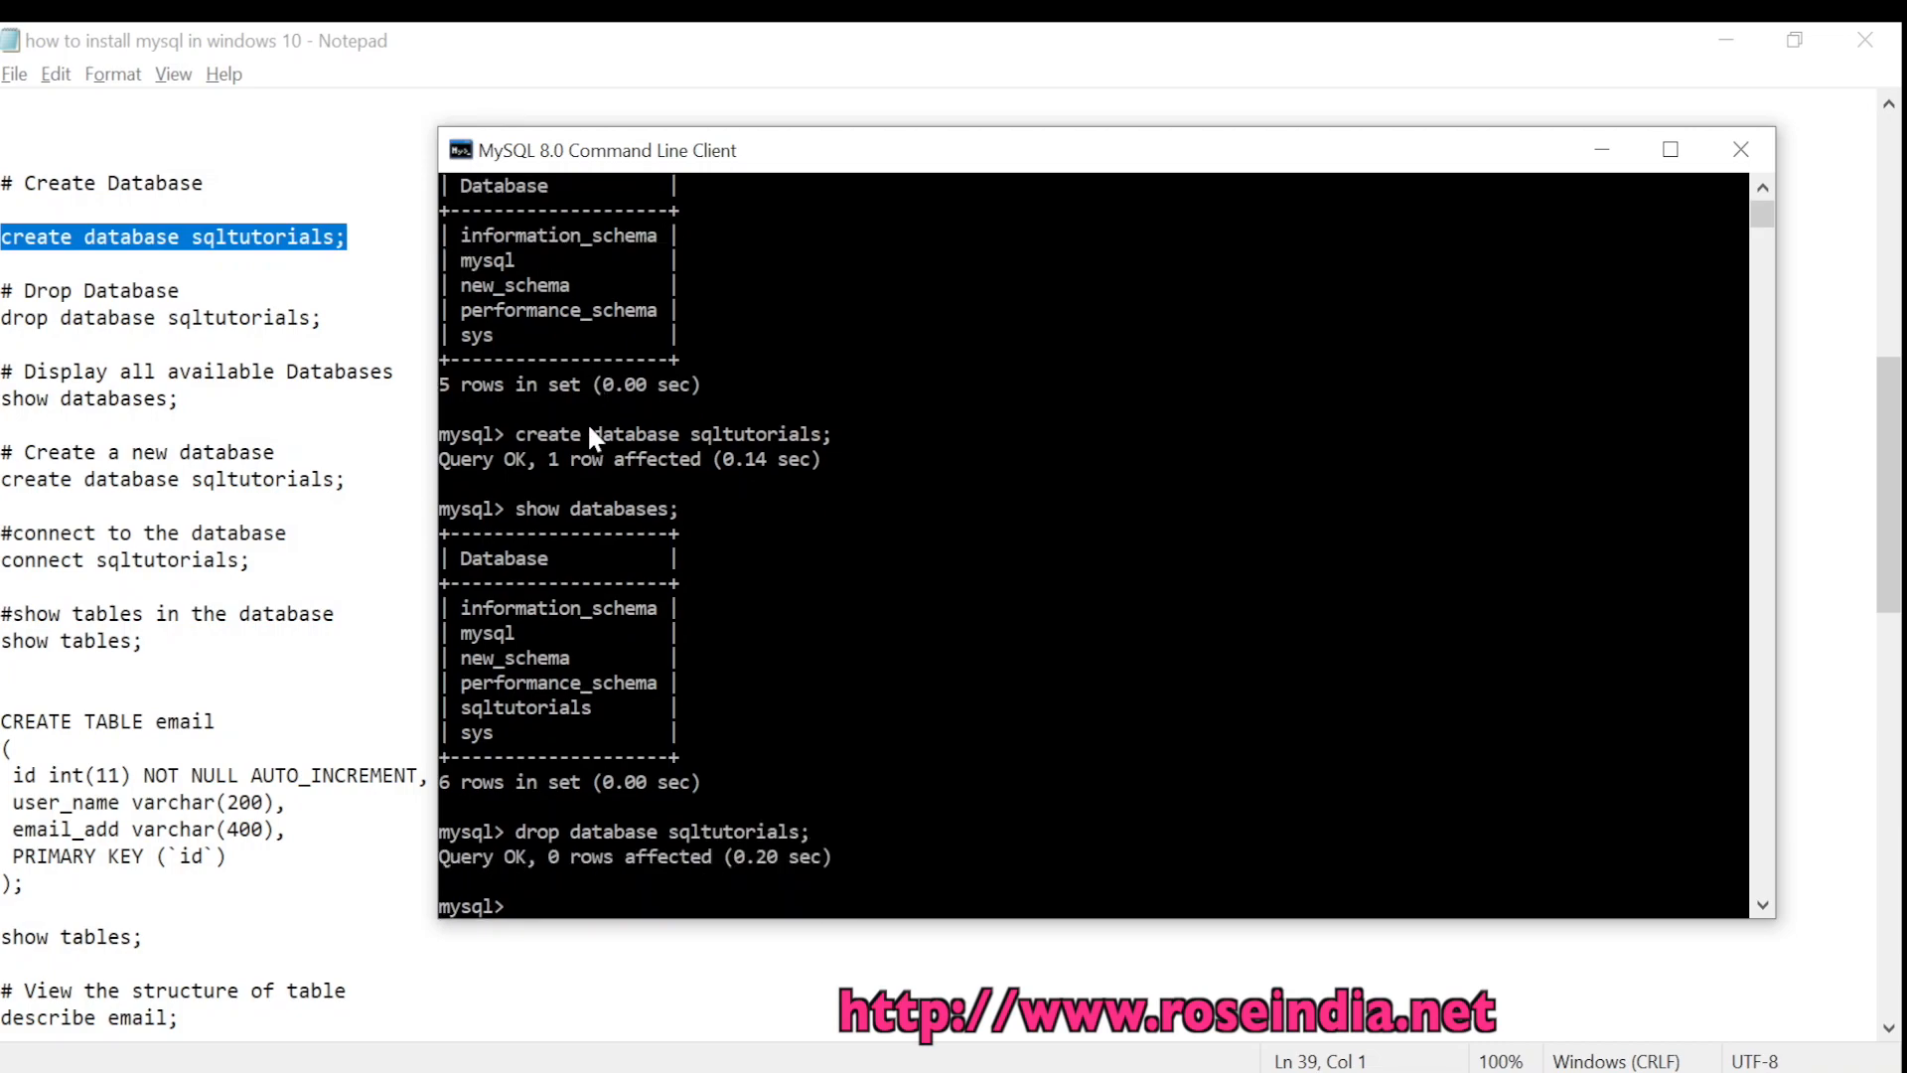
pyautogui.press('Up')
pyautogui.press('Up')
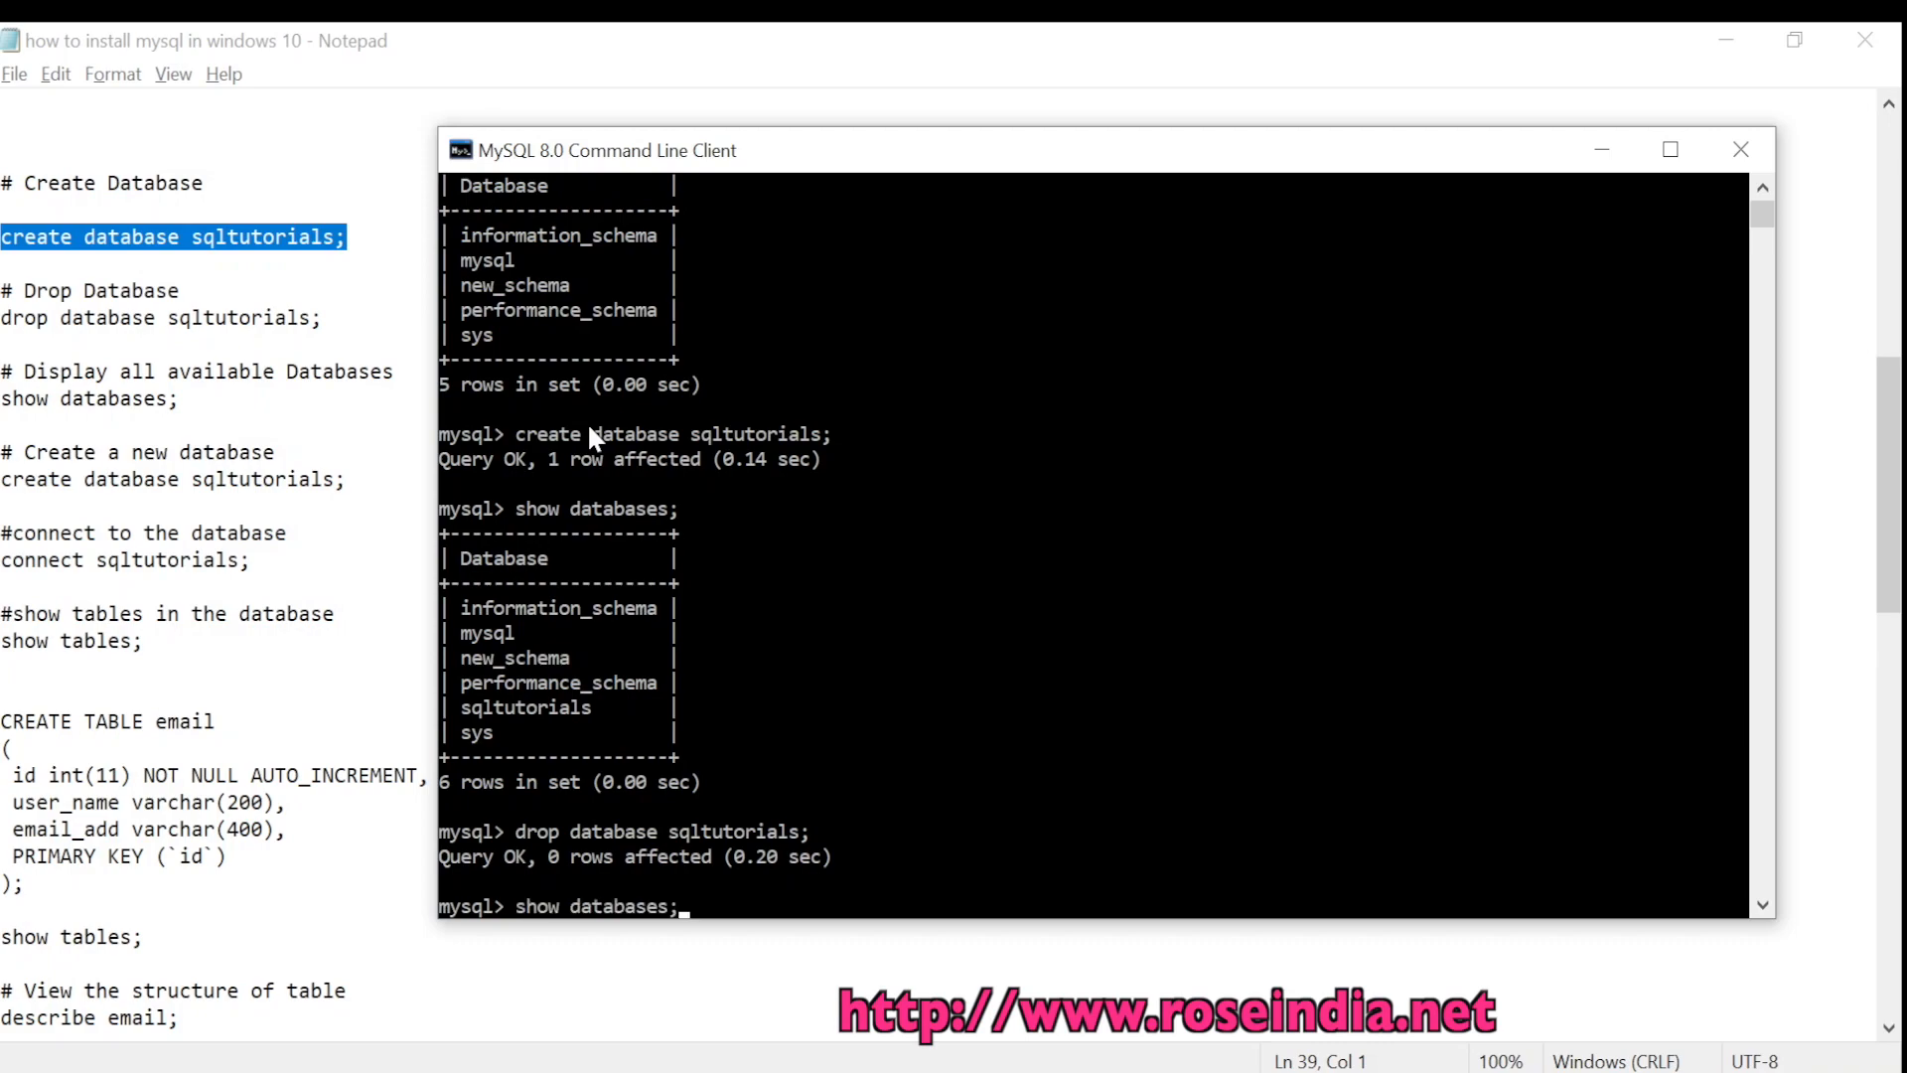
pyautogui.press('Return')
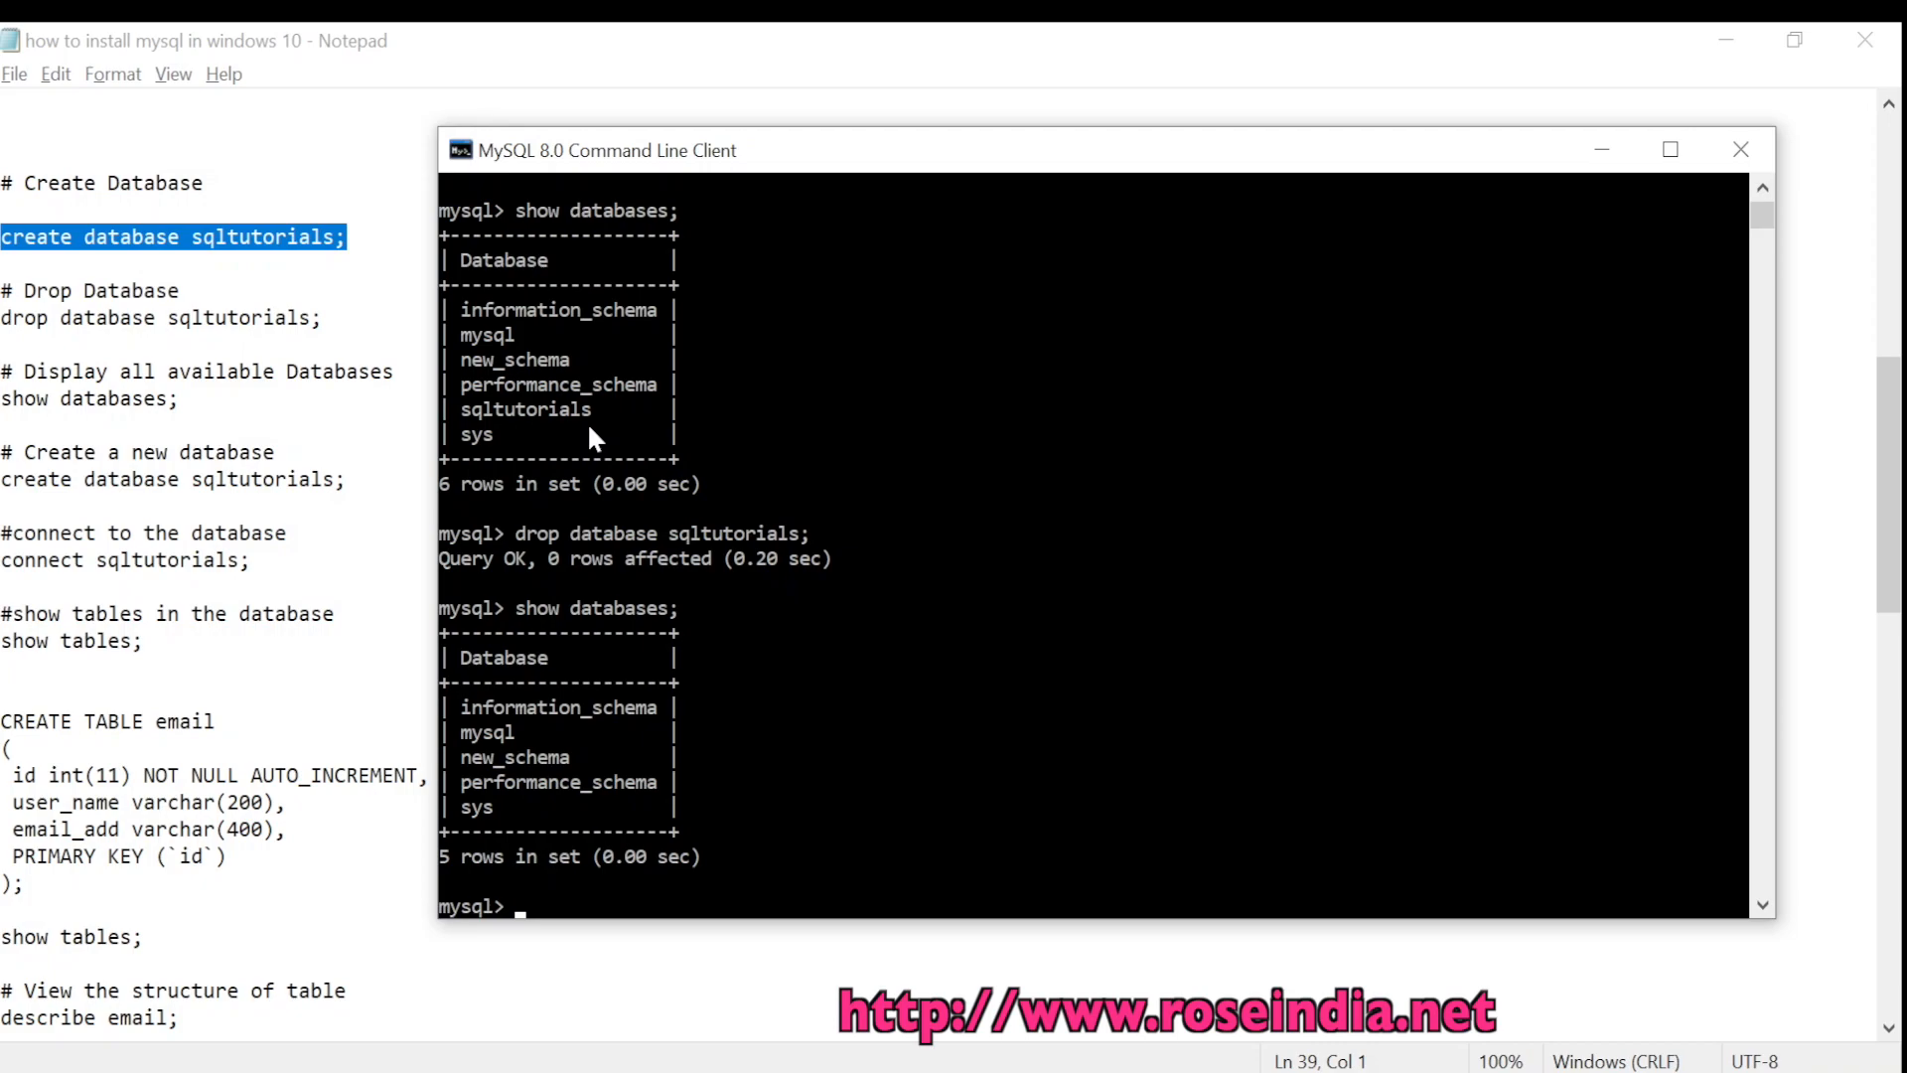
pyautogui.write('create database')
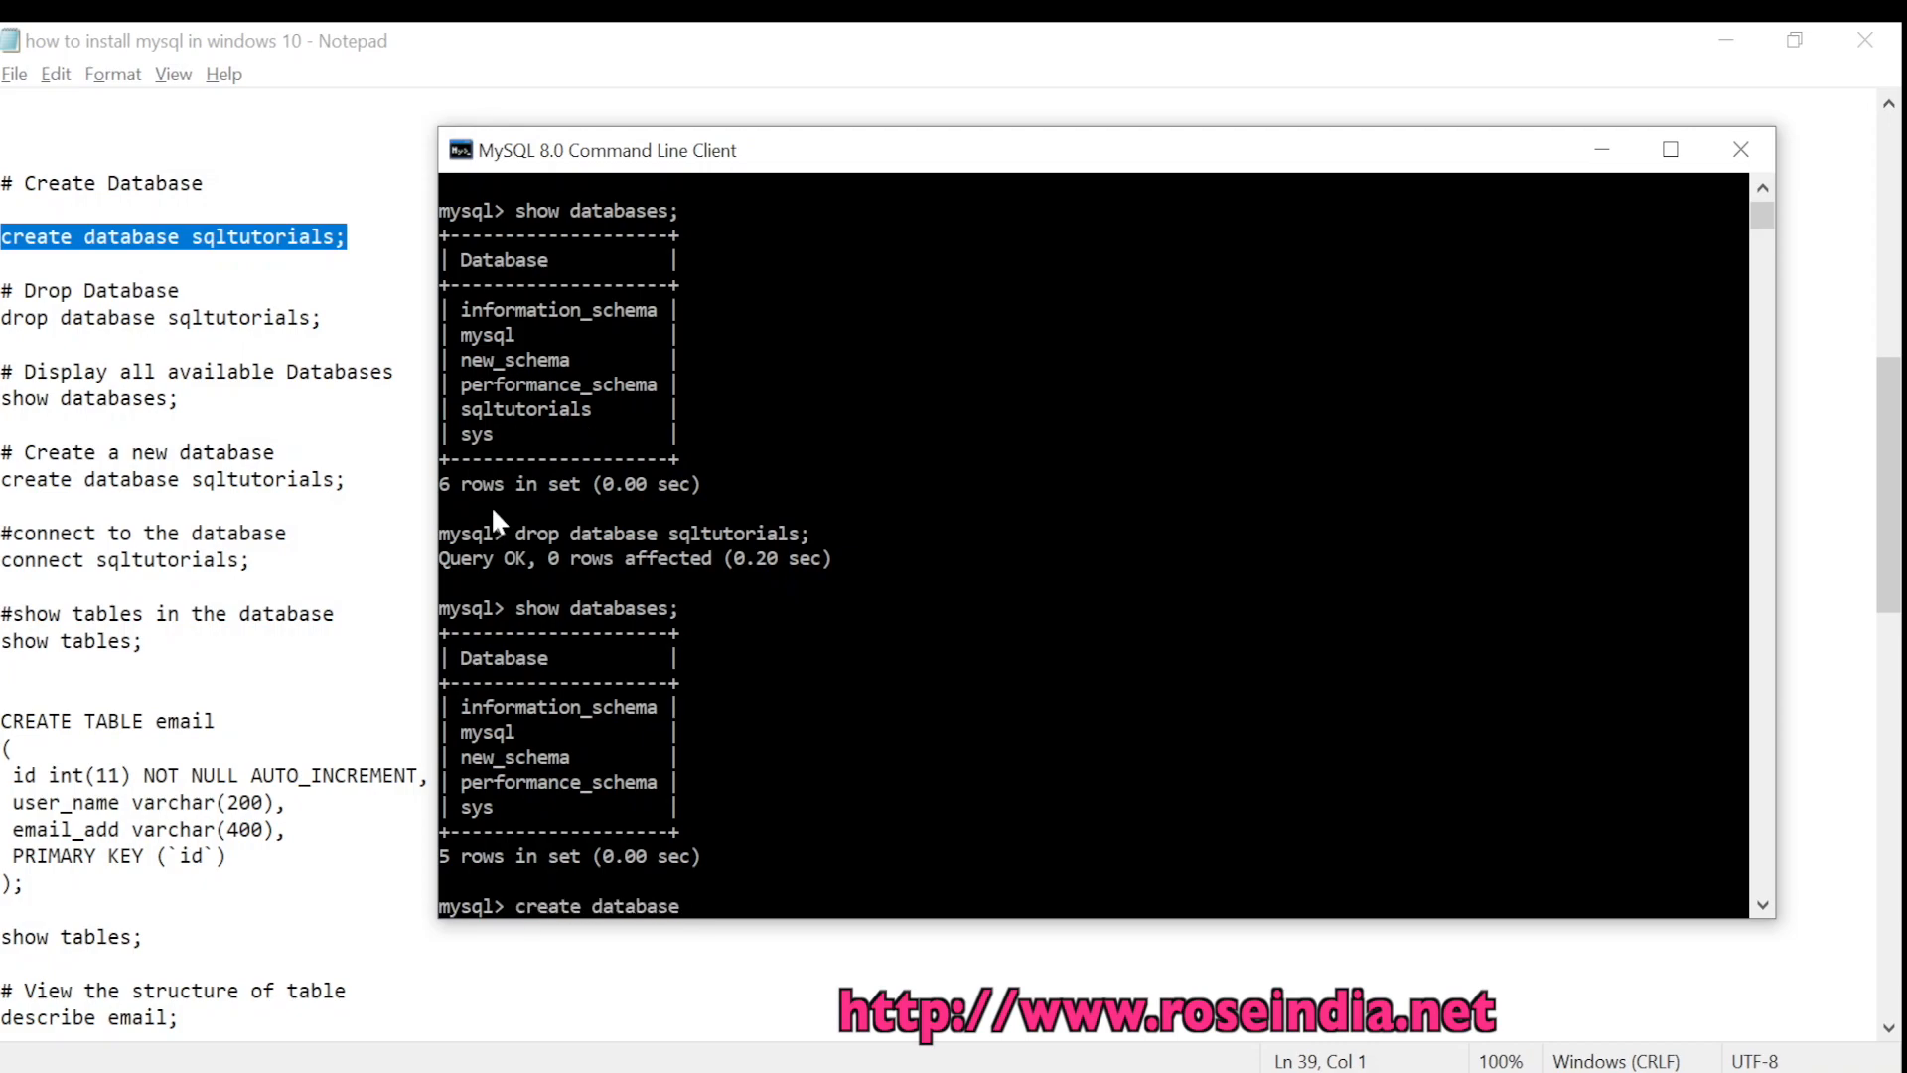
pyautogui.write(' sqltutorials;')
pyautogui.press('Return')
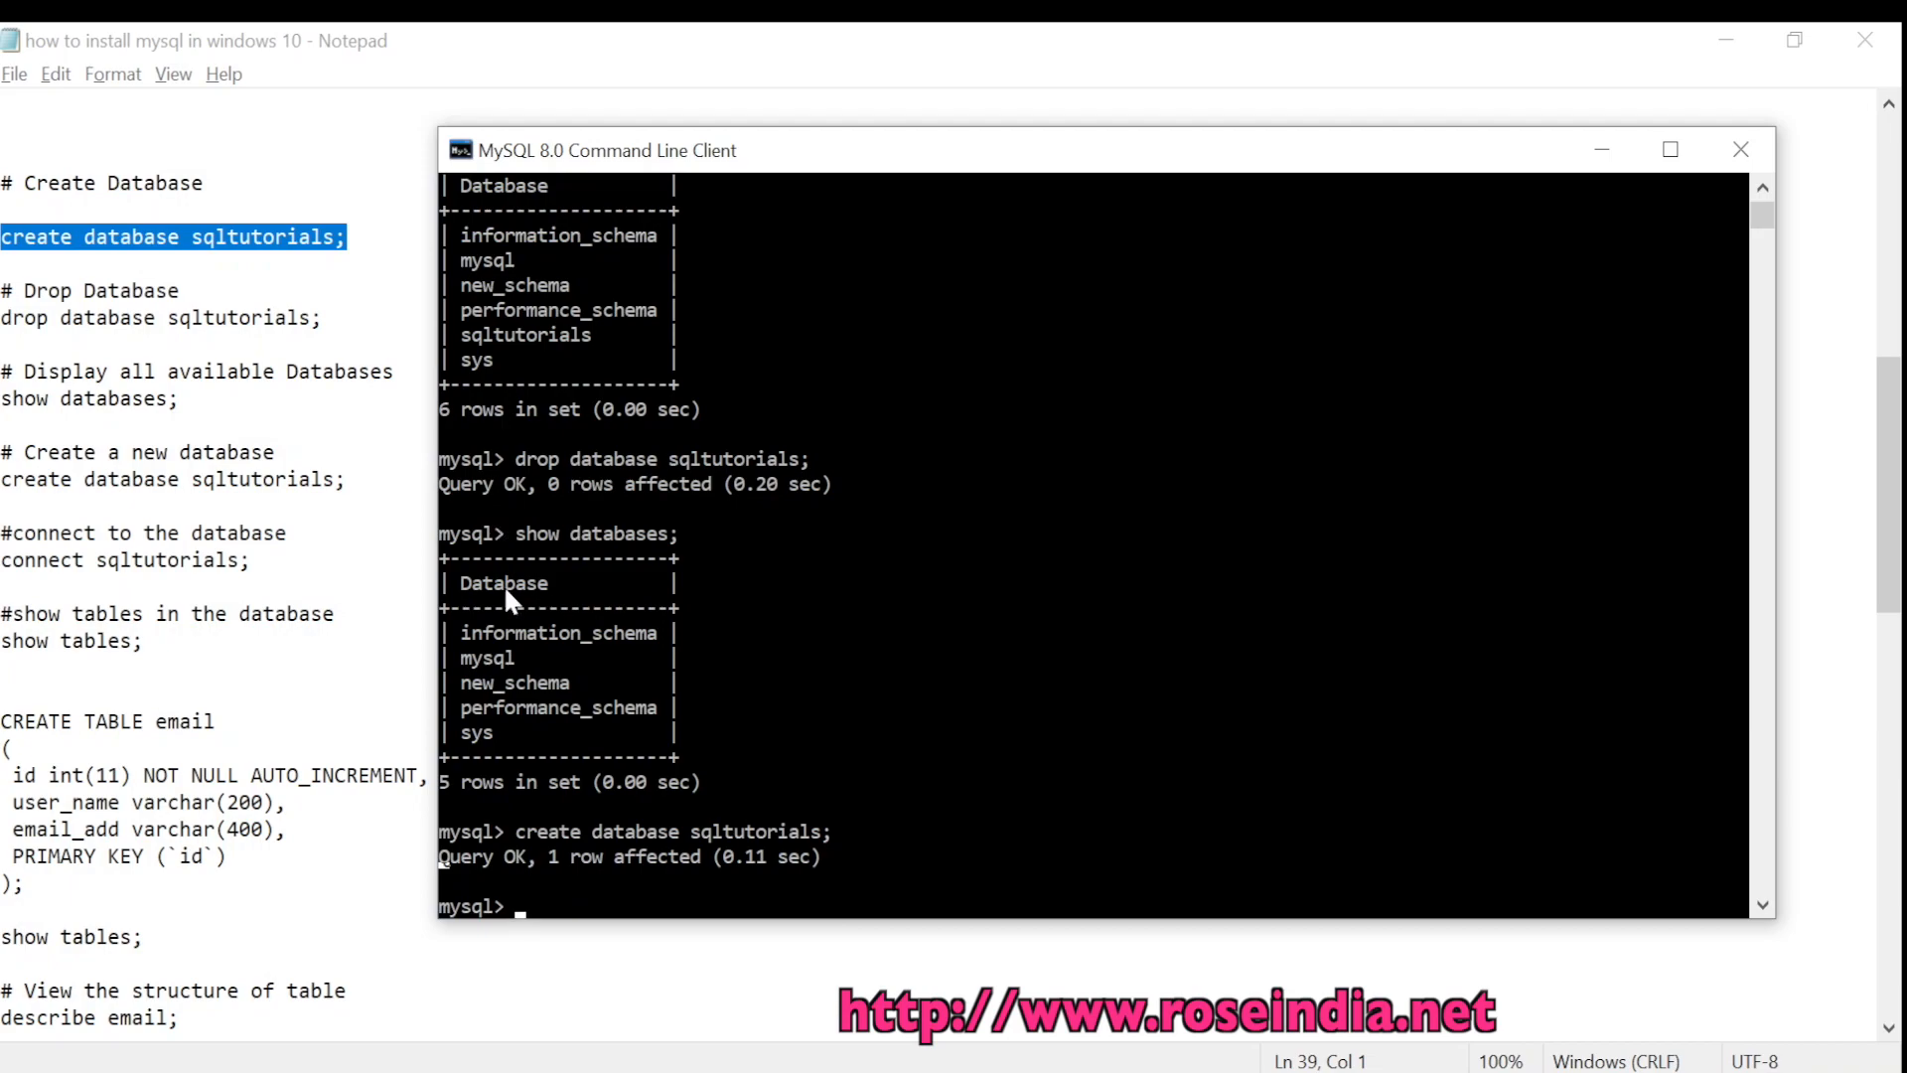
# Run 'connect sqltutorials;' and enter the password to switch to the database
pyautogui.moveTo(584, 155); pyautogui.dragTo(602, 149)
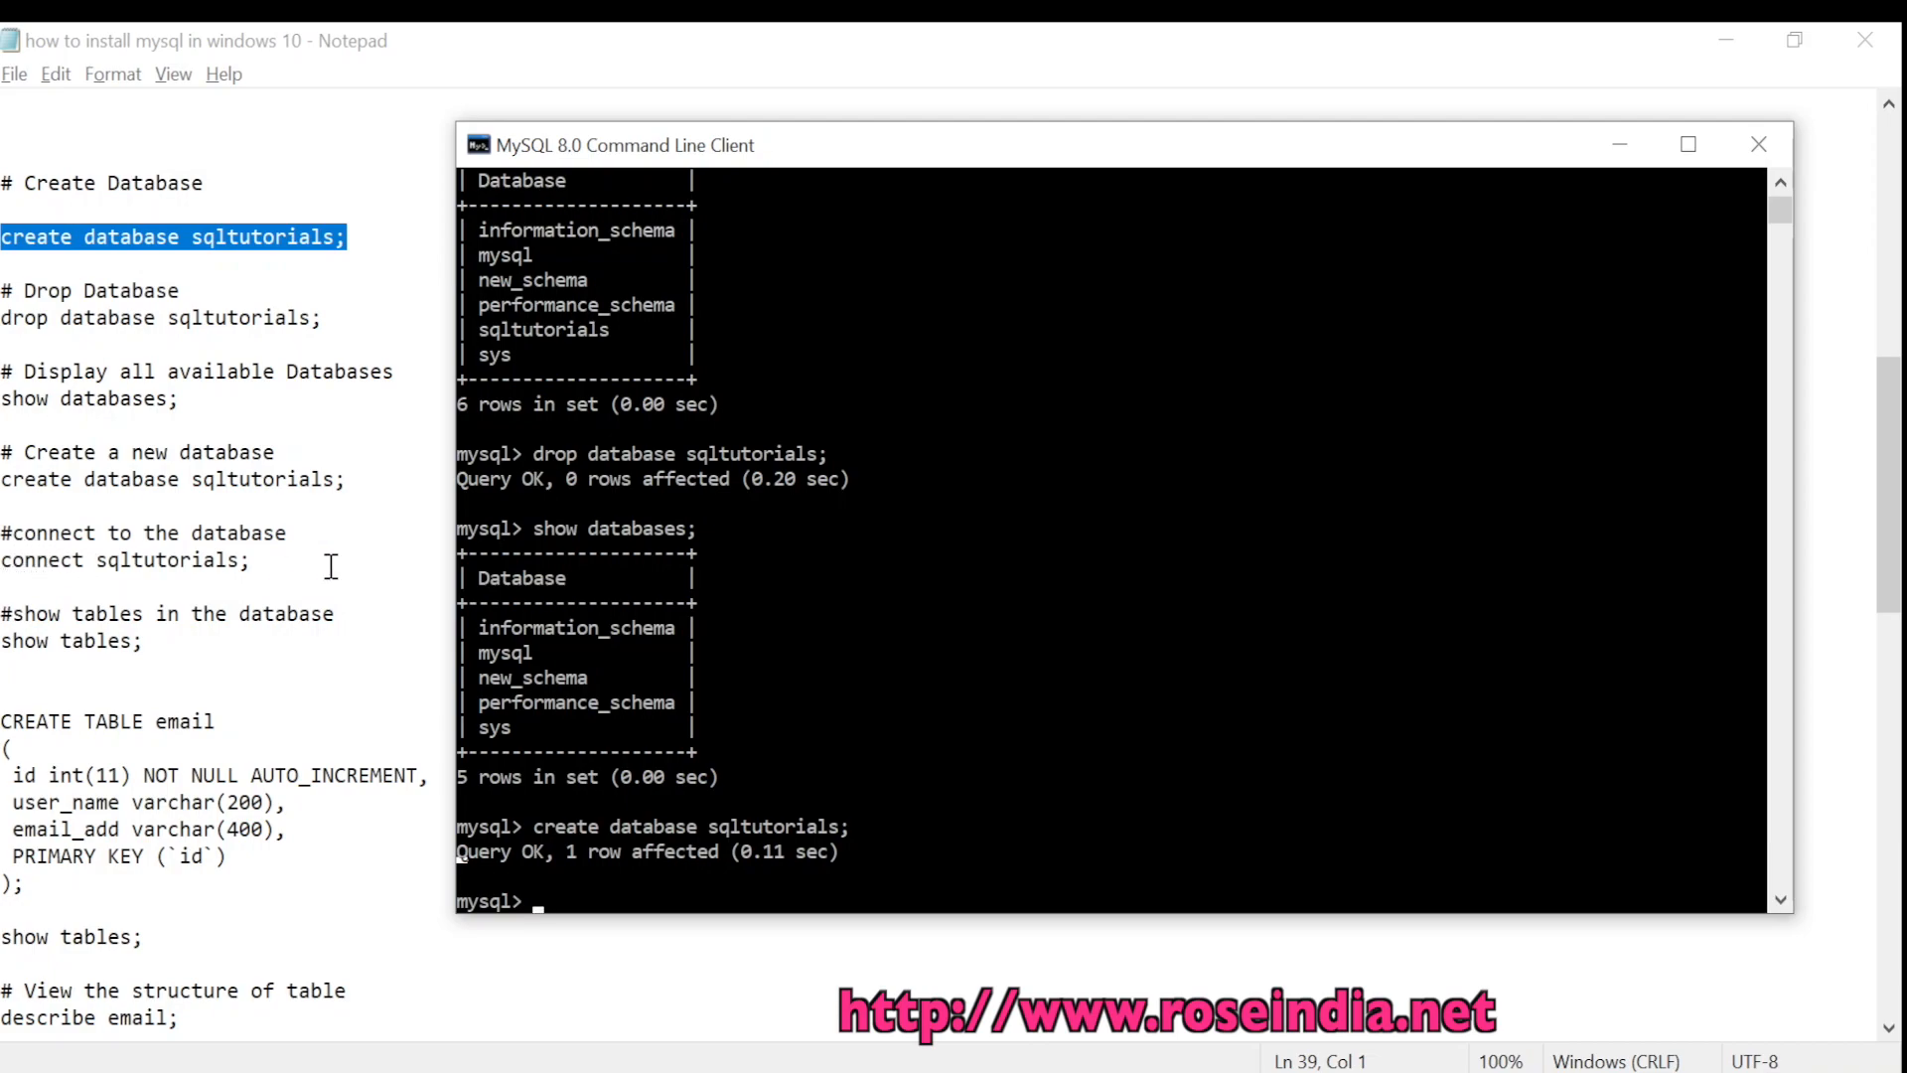
pyautogui.write('coo')
pyautogui.press('BackSpace')
pyautogui.write('nnect sqltutorial')
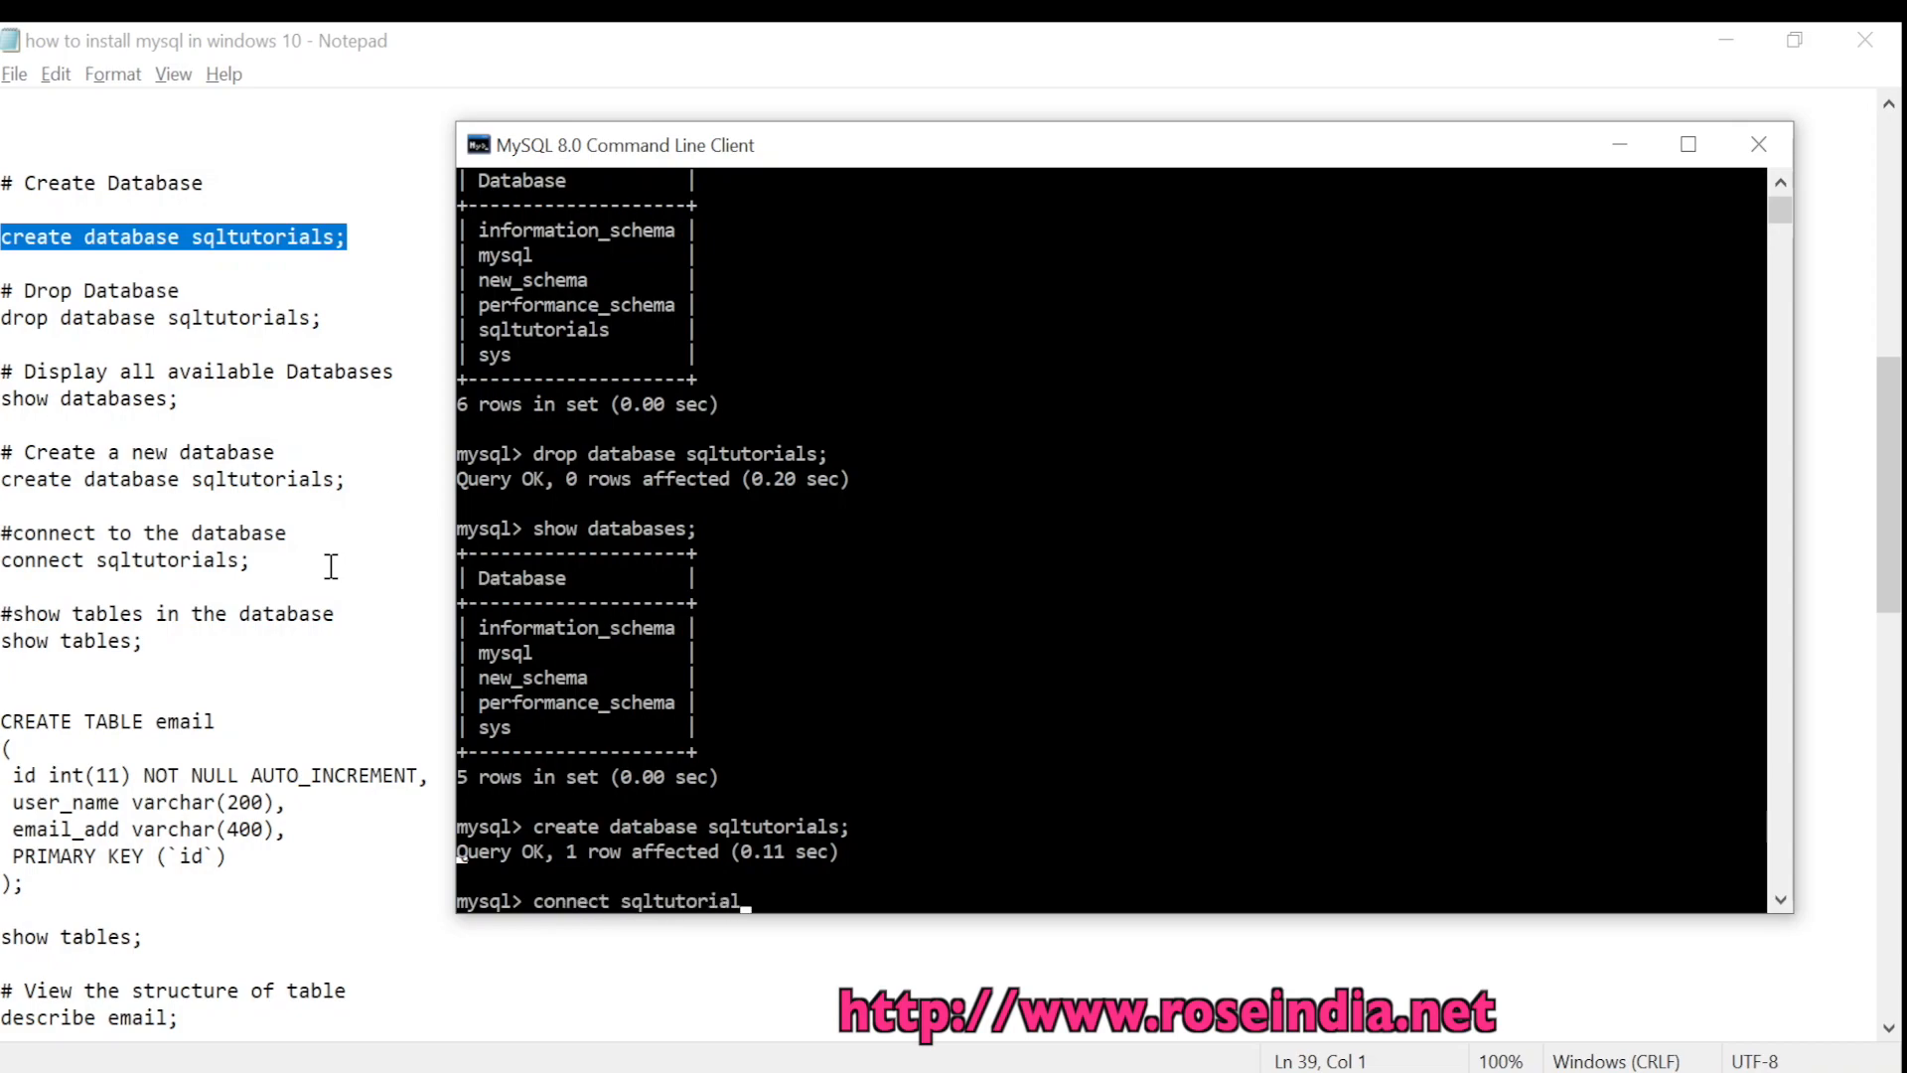
pyautogui.write('s;')
pyautogui.press('Return')
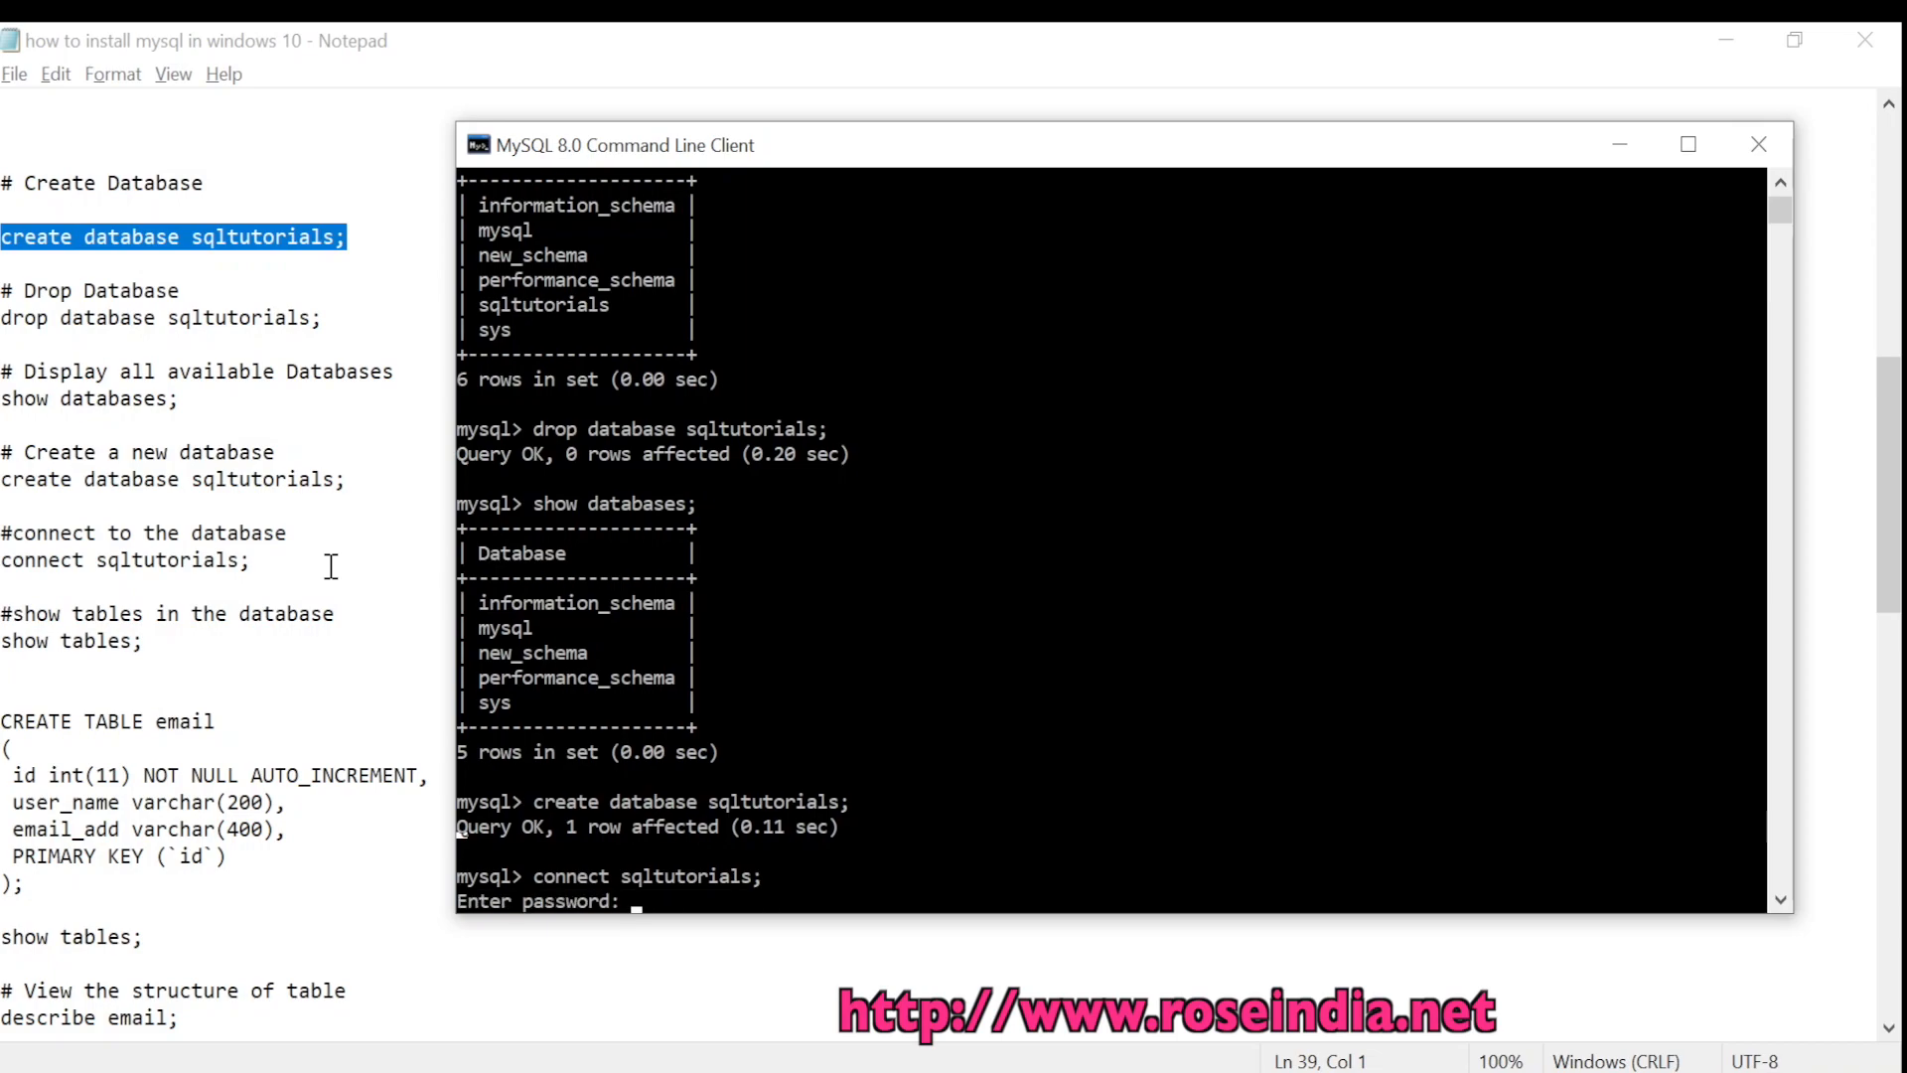
pyautogui.write('****')
pyautogui.press('Return')
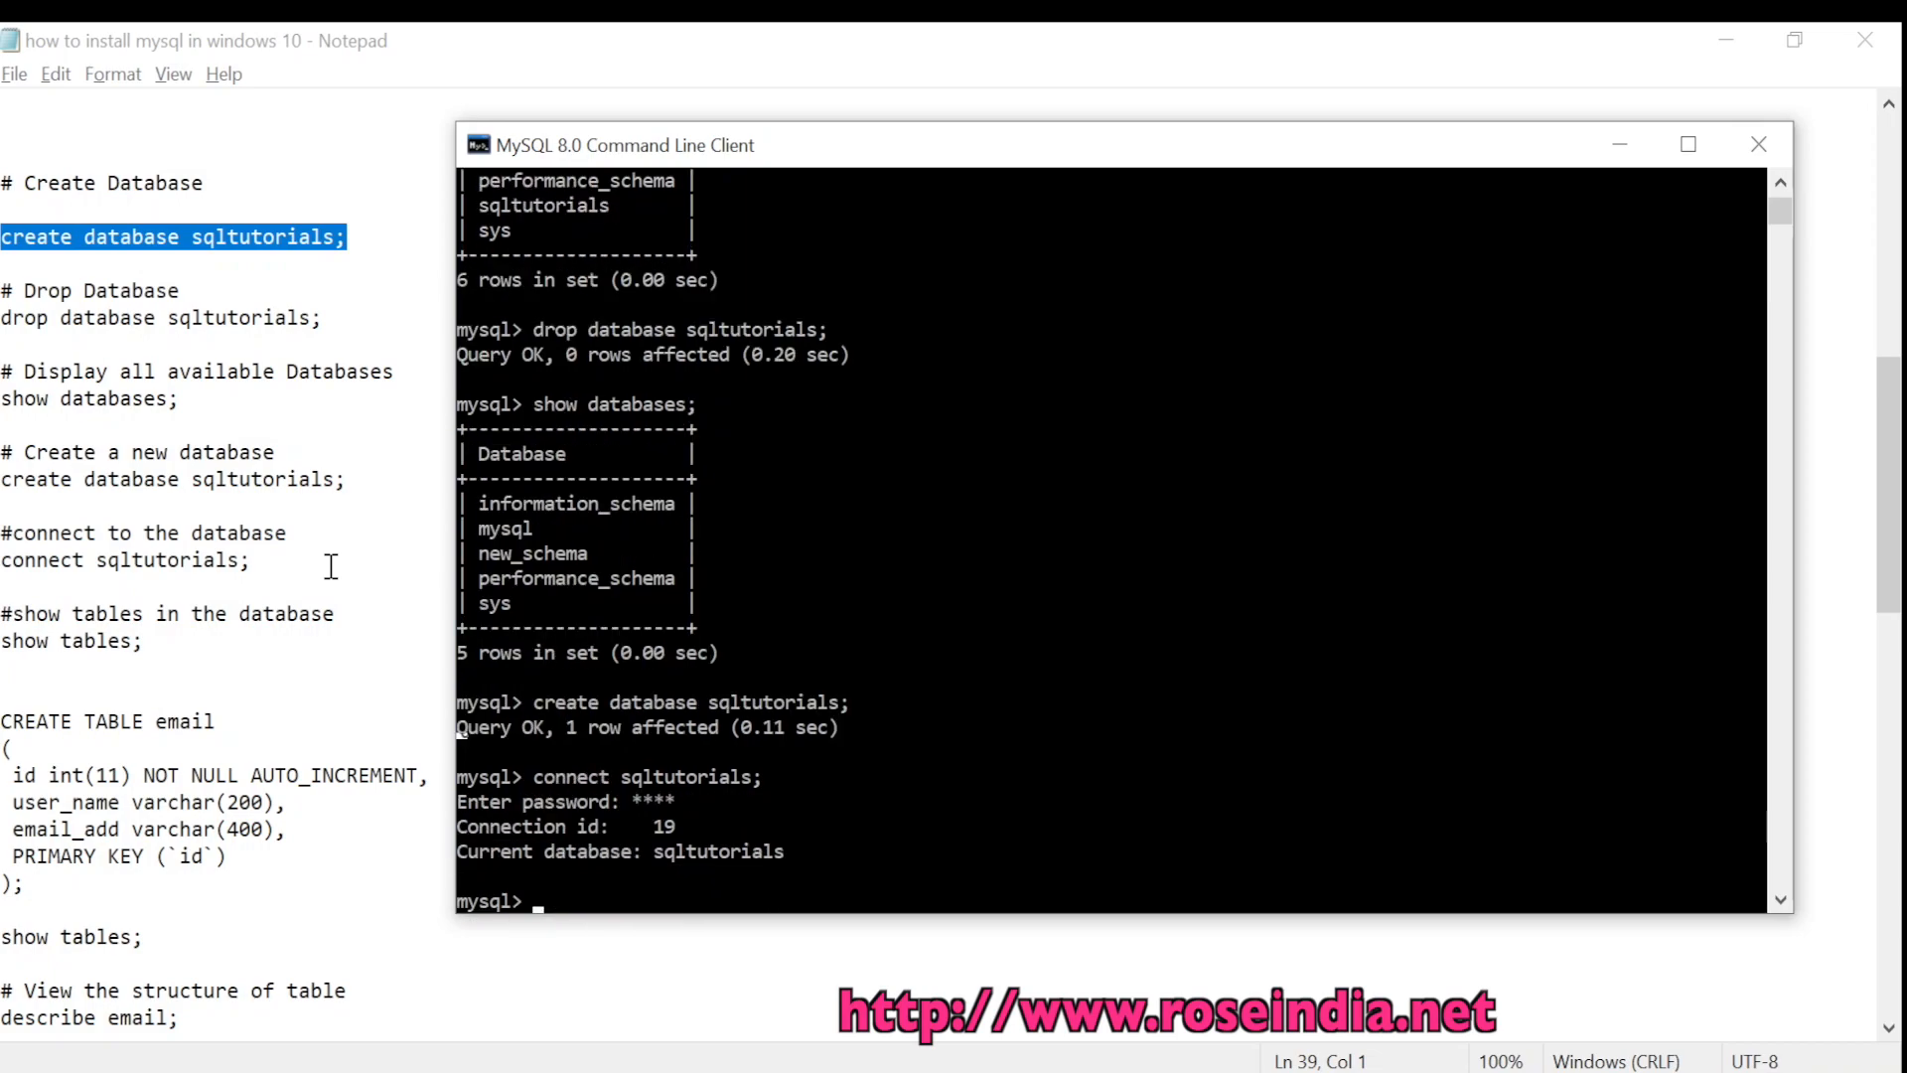
# Run 'show tables;' in sqltutorials, which returns an empty set
pyautogui.press('Return')
pyautogui.press('Return')
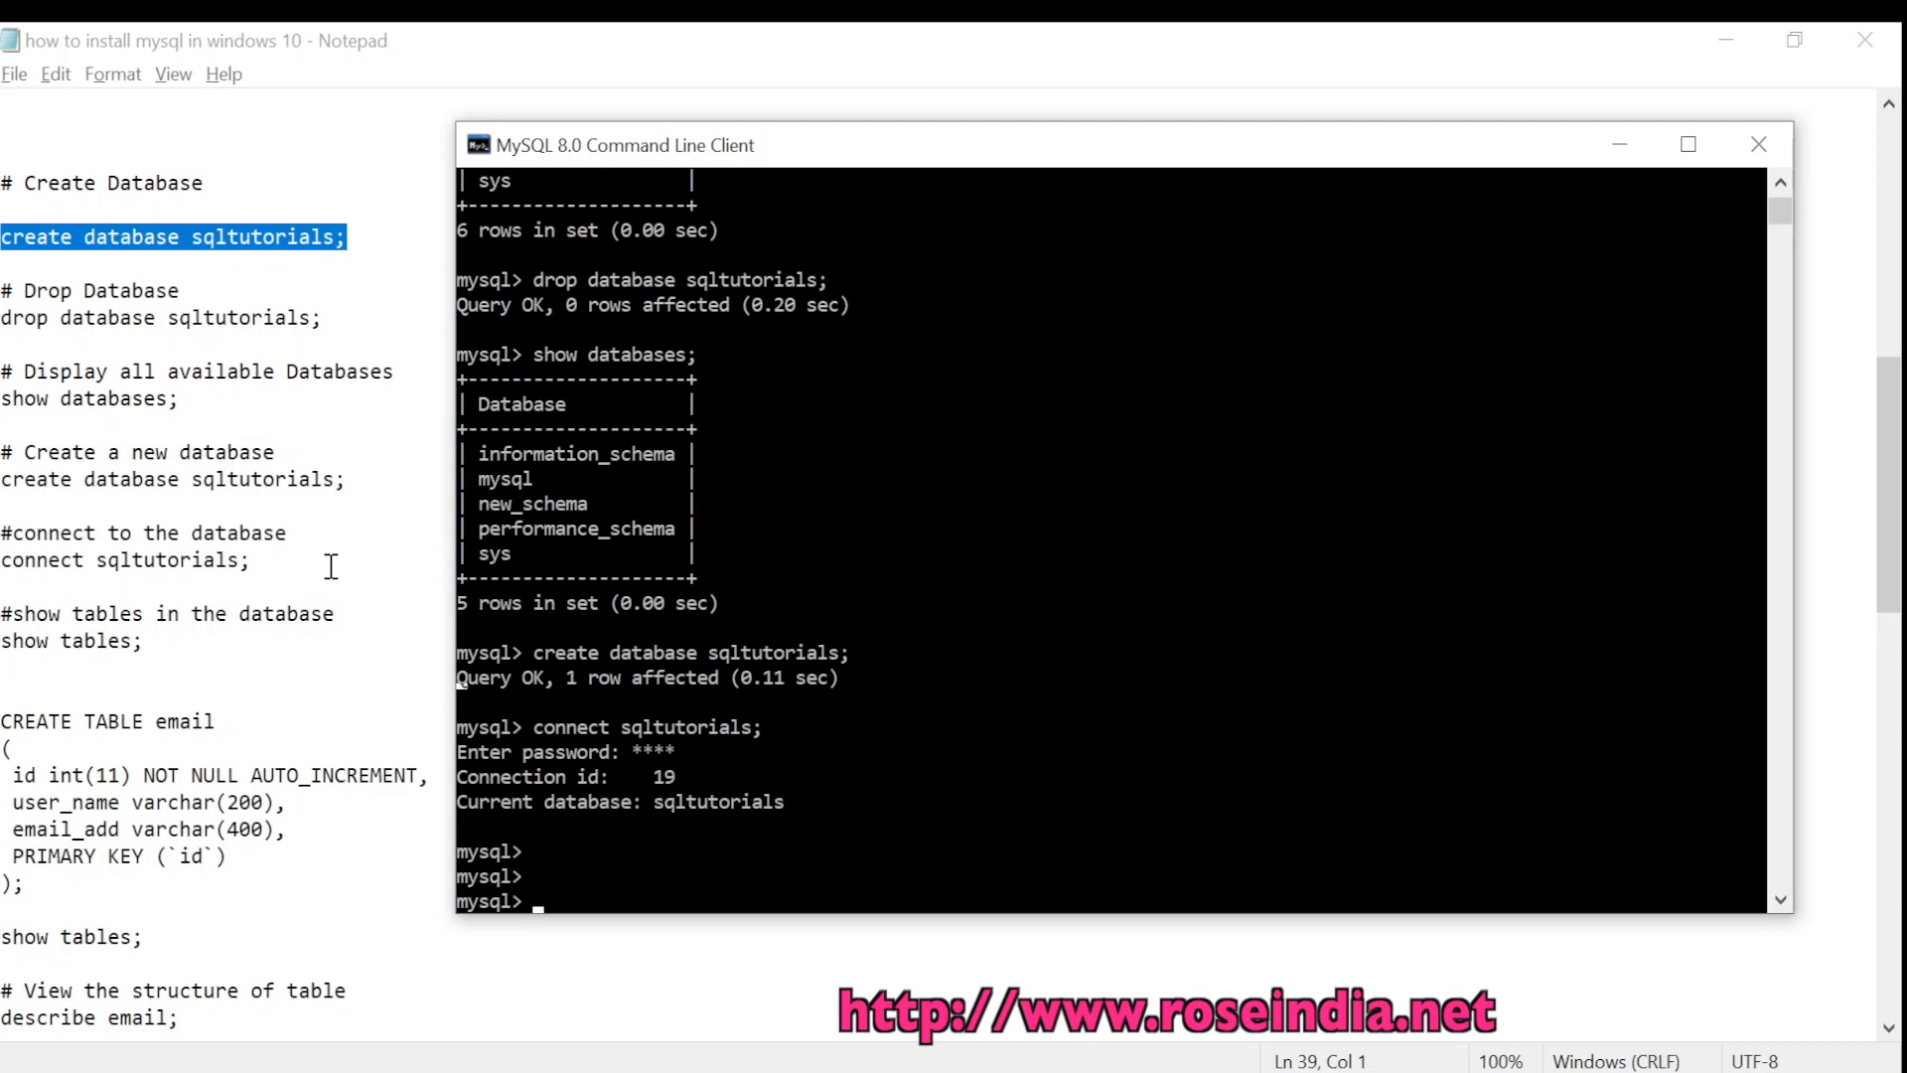
pyautogui.write('show tables')
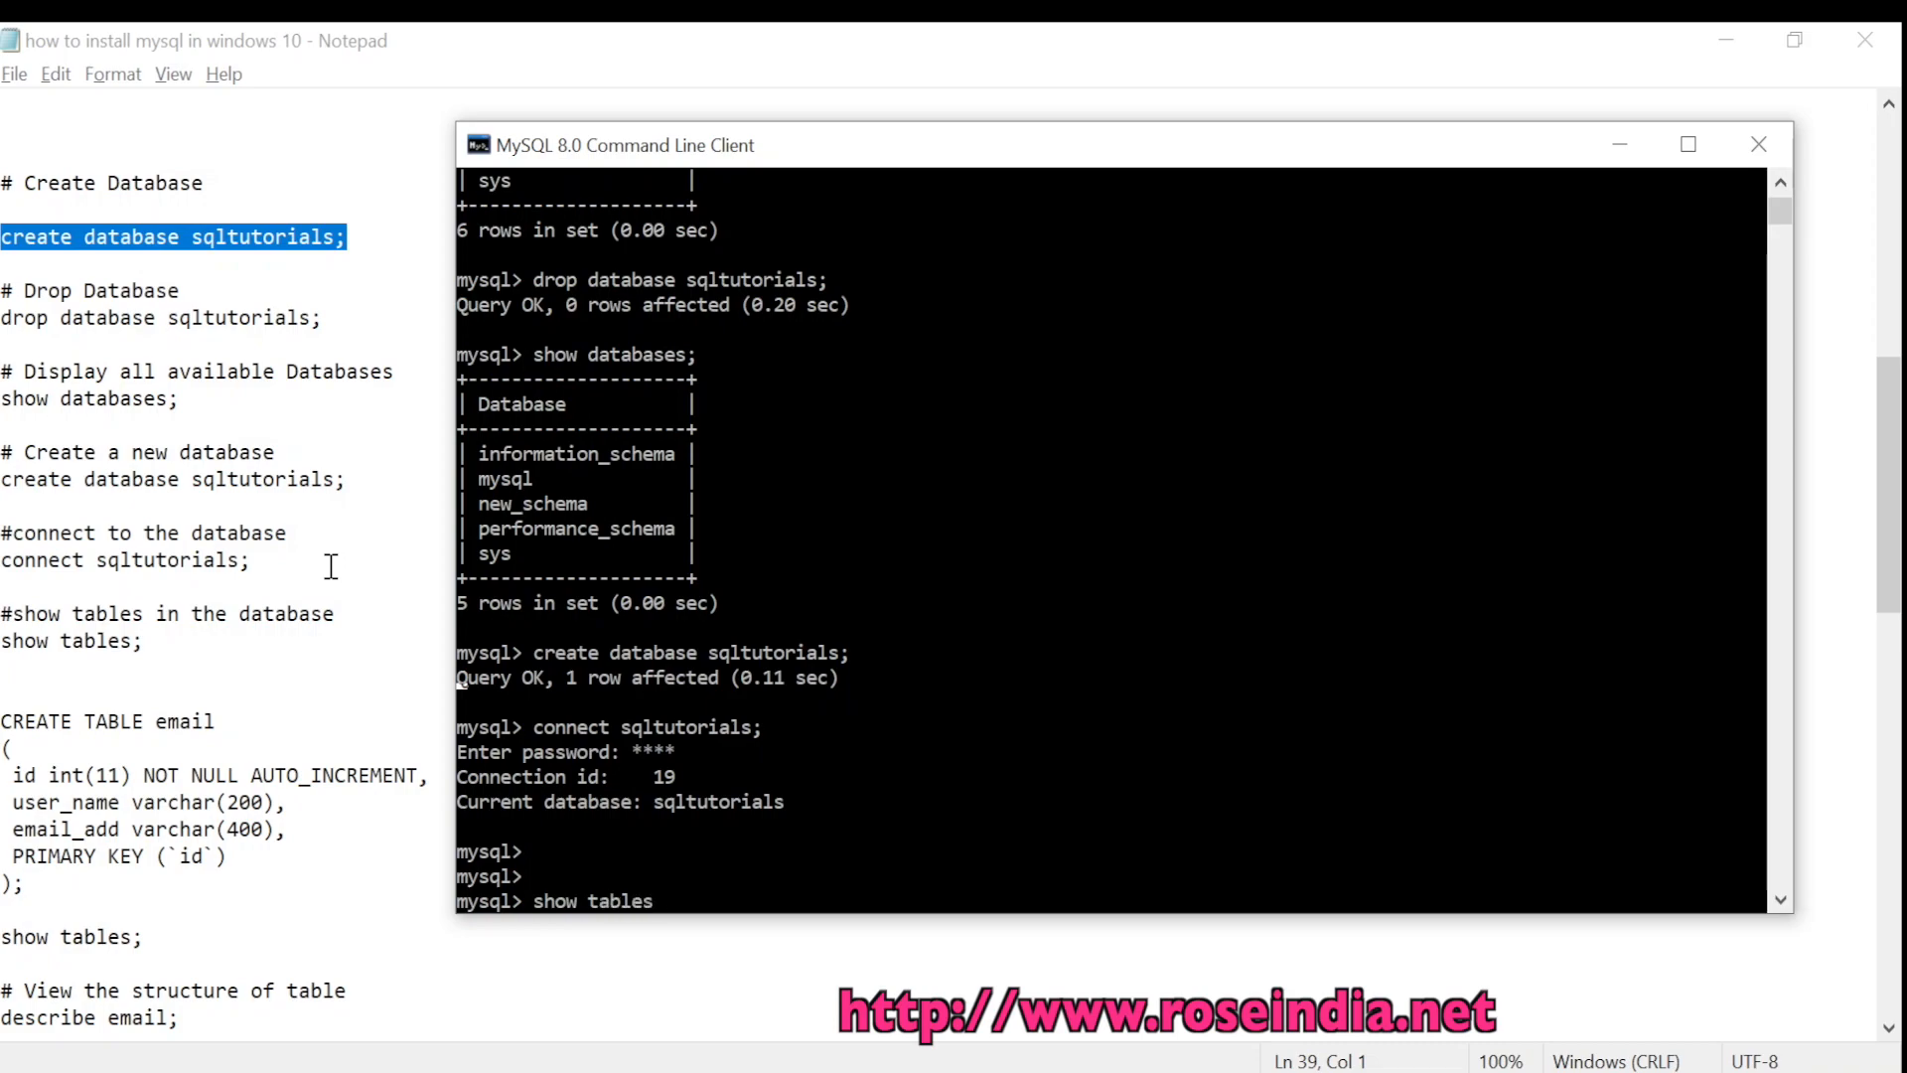
pyautogui.write(';')
pyautogui.press('Return')
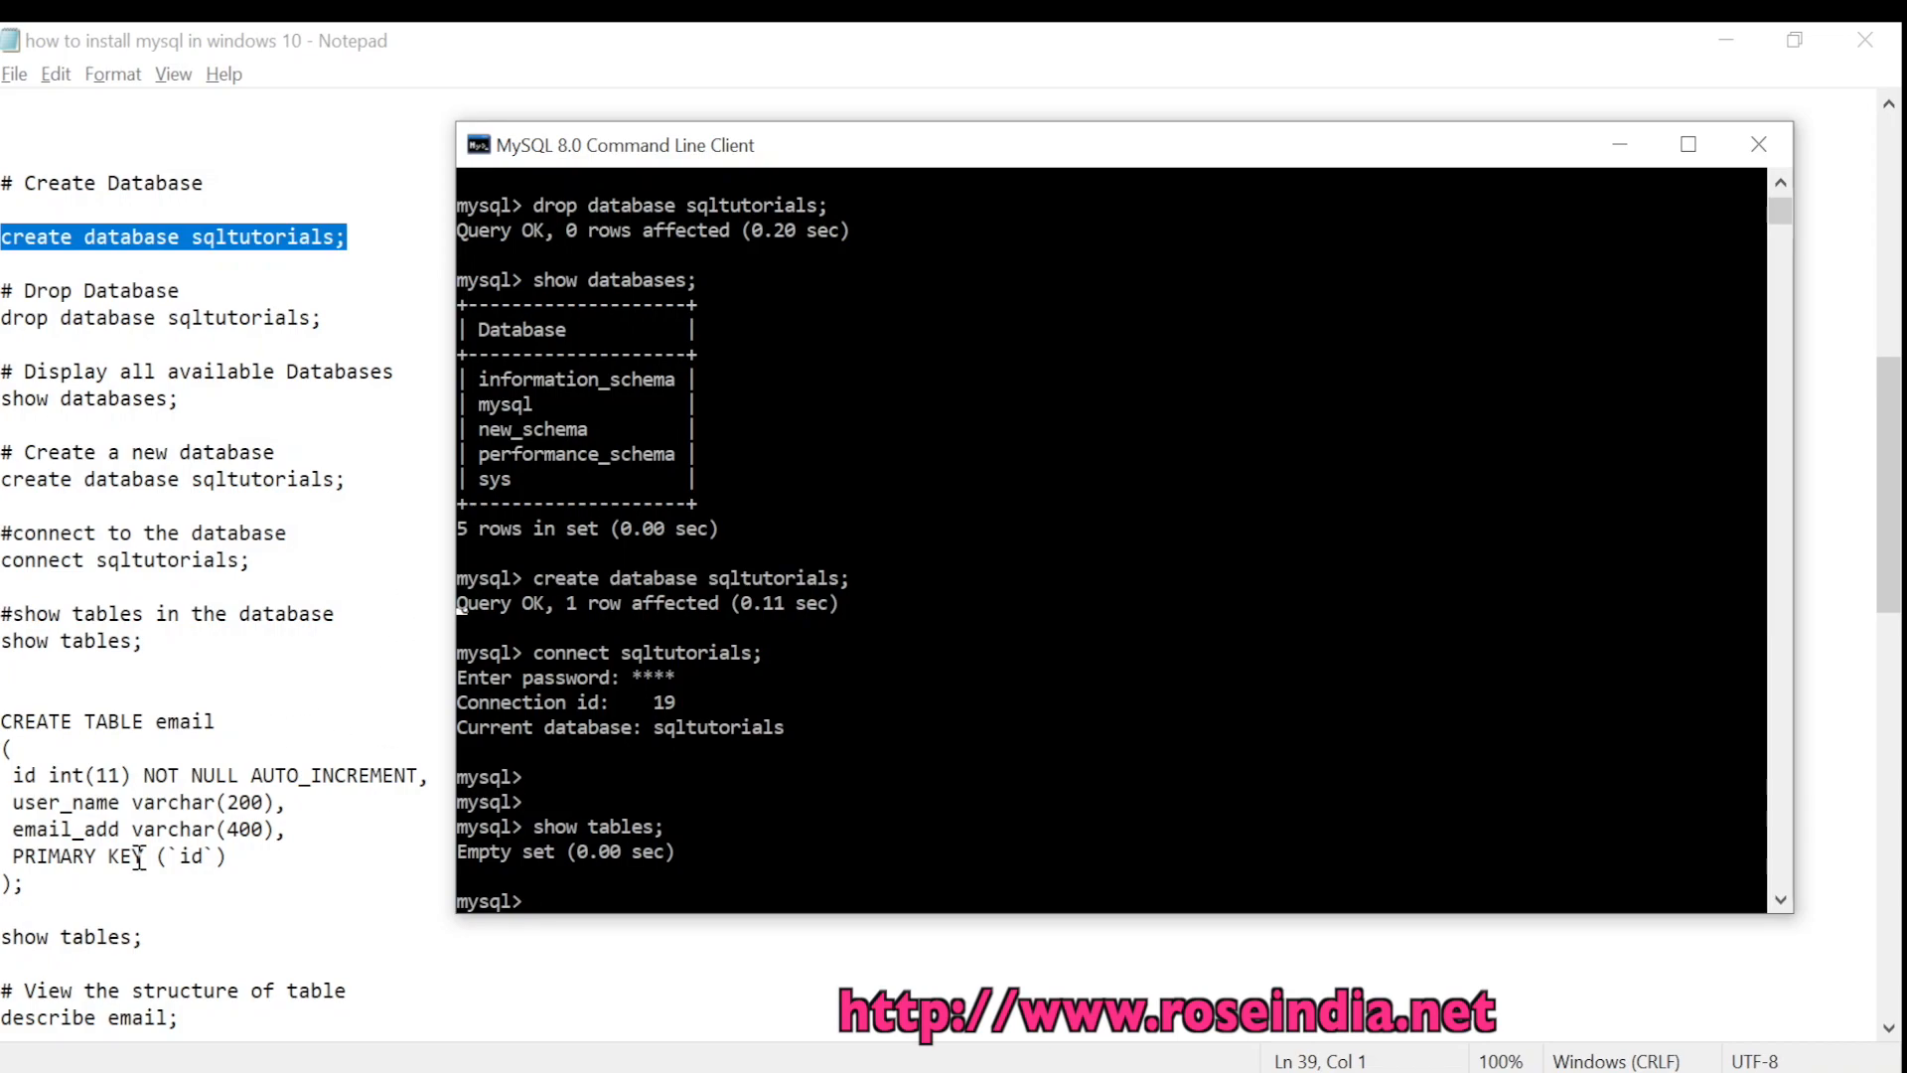
# Copy the CREATE TABLE email statement (id, user_name, email_add) from the notes to the MySQL prompt
pyautogui.moveTo(57, 882); pyautogui.dragTo(2, 713)
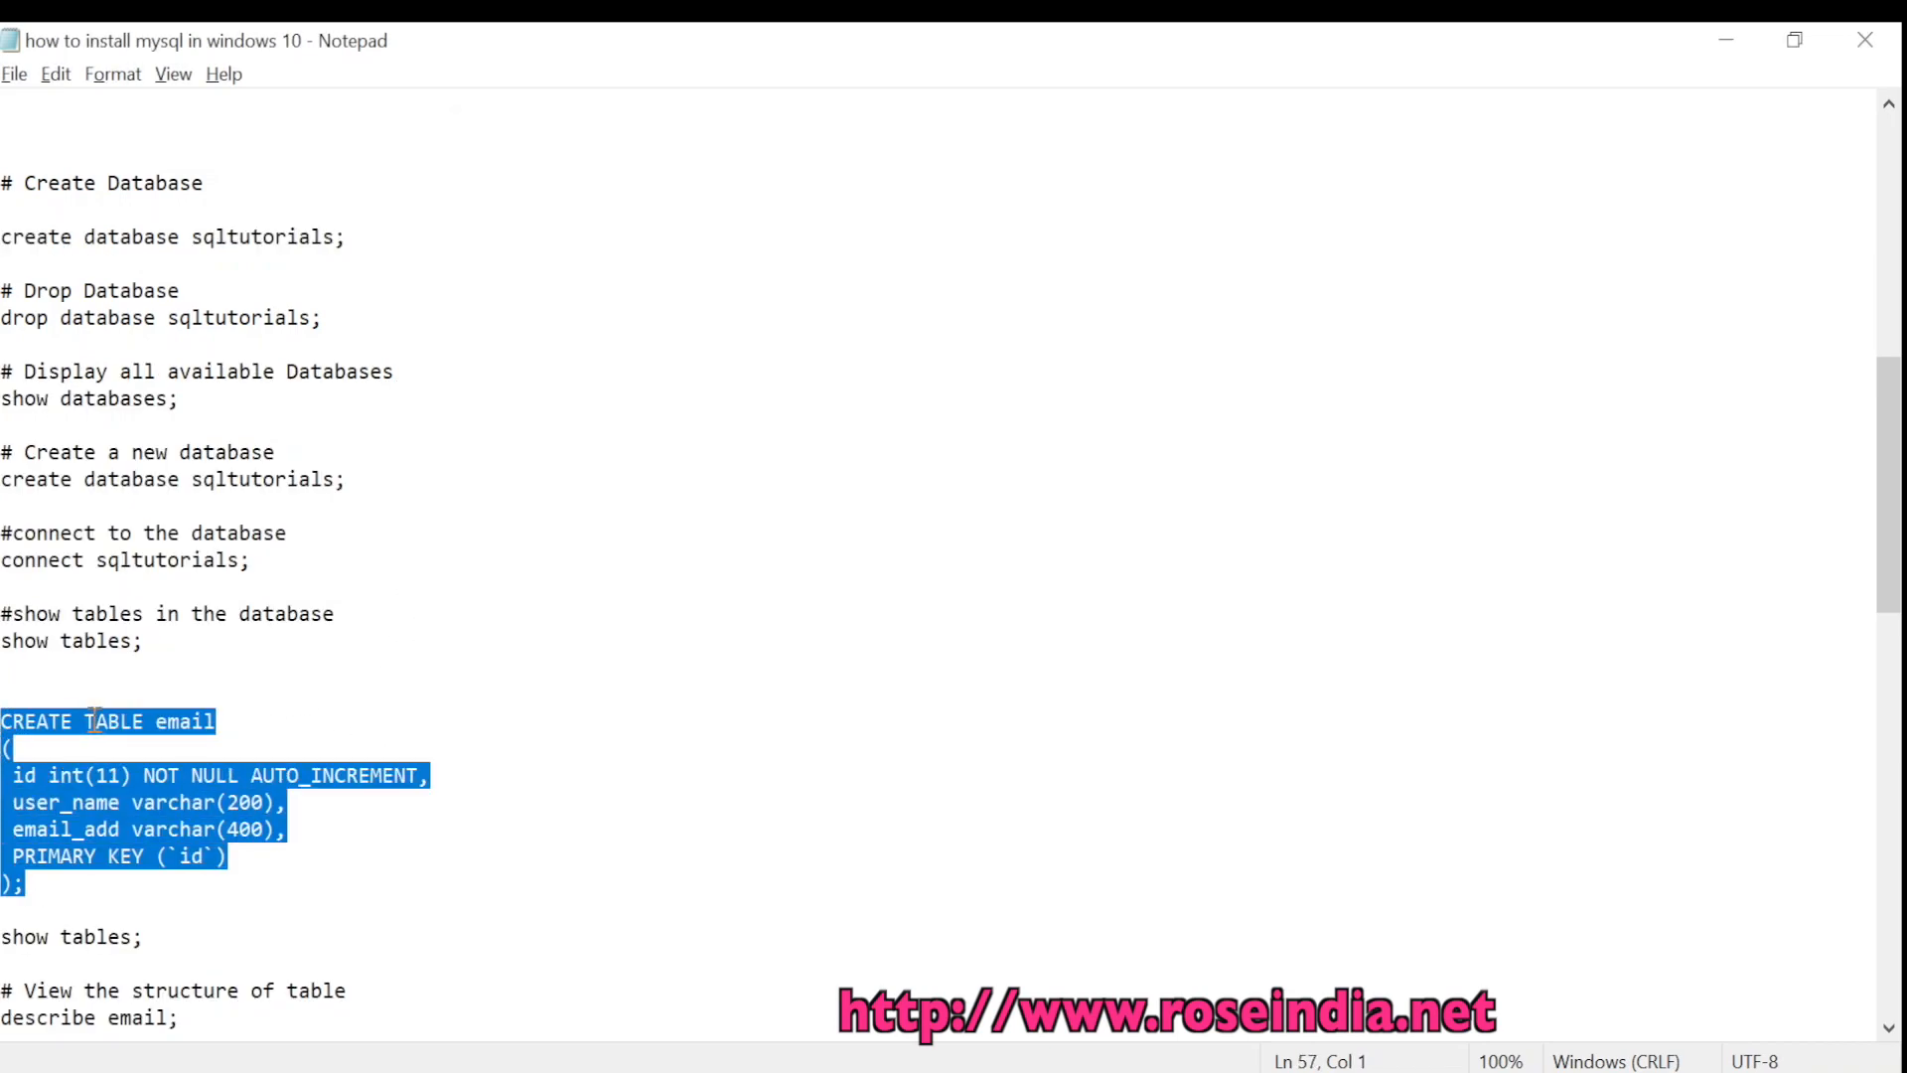
pyautogui.rightClick(75, 716)
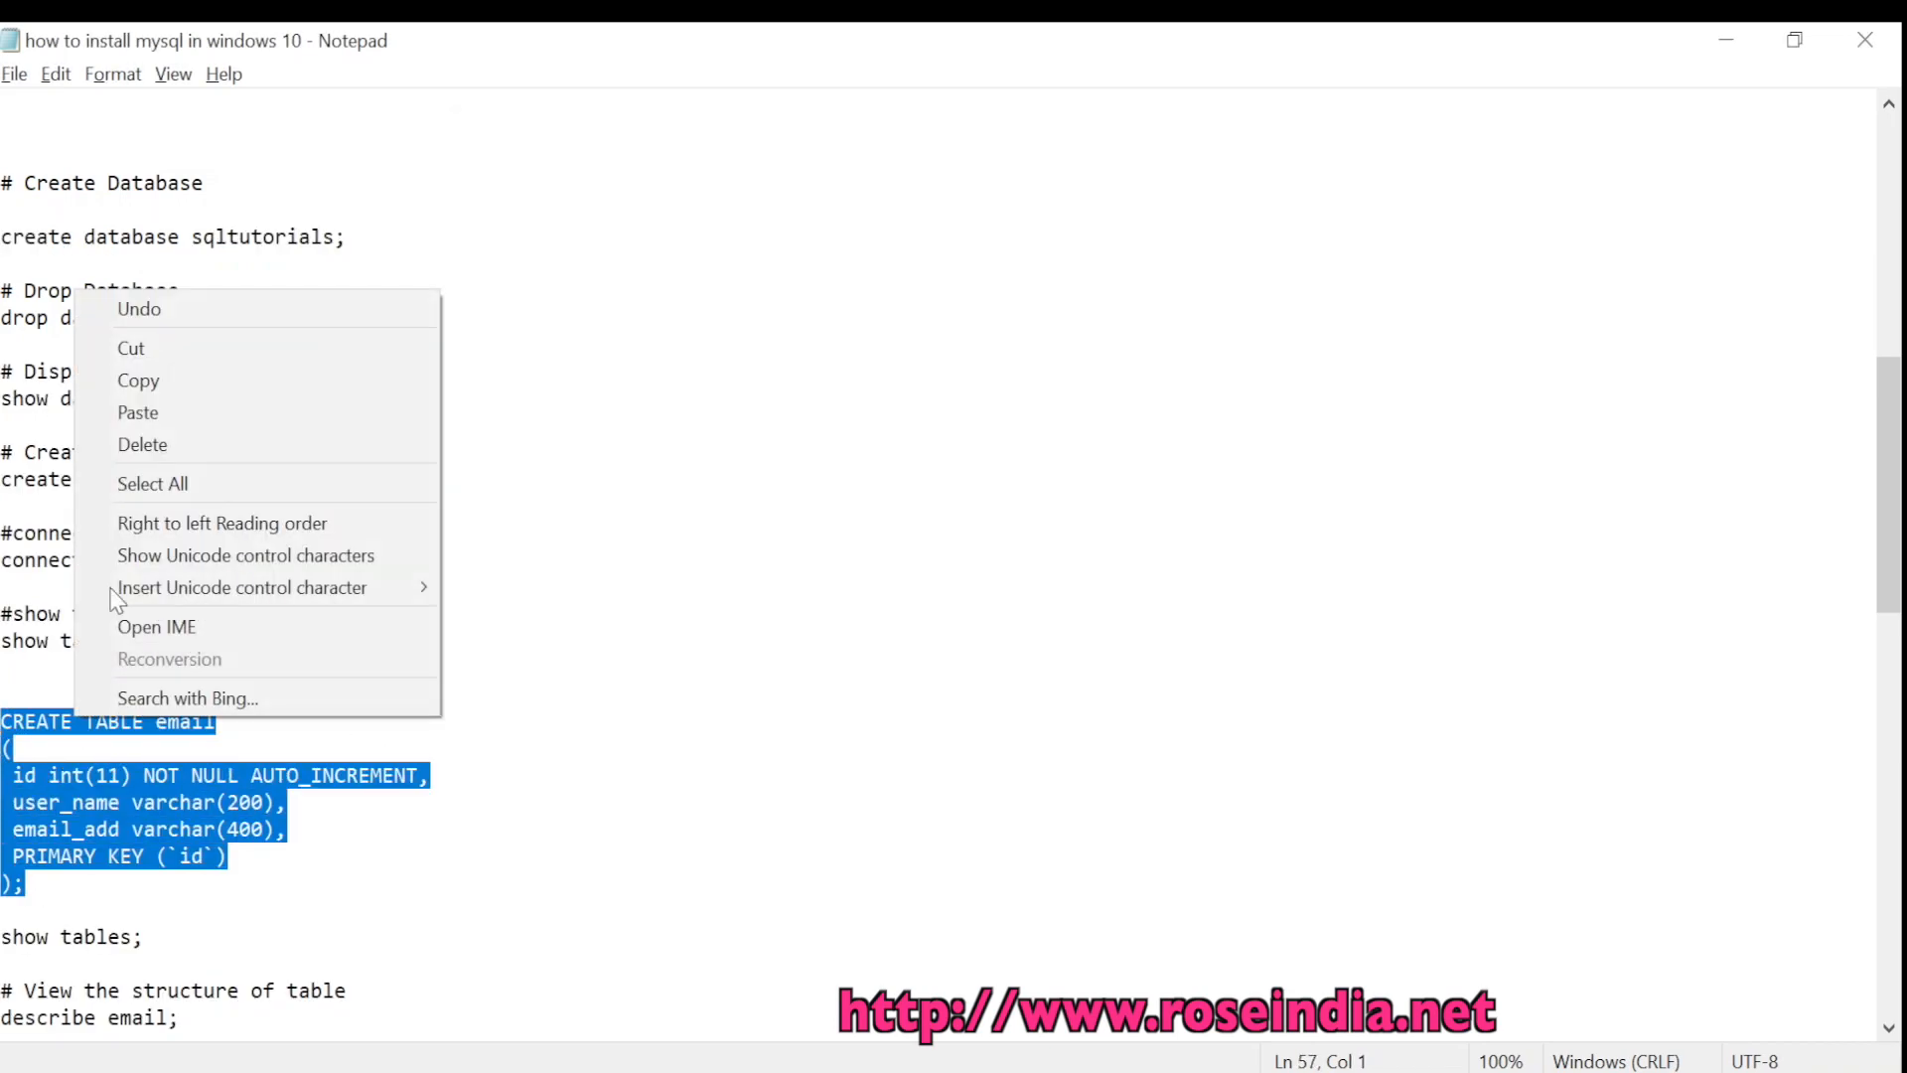
pyautogui.click(162, 379)
pyautogui.click(613, 431)
pyautogui.hotkey('alt', 'Tab')
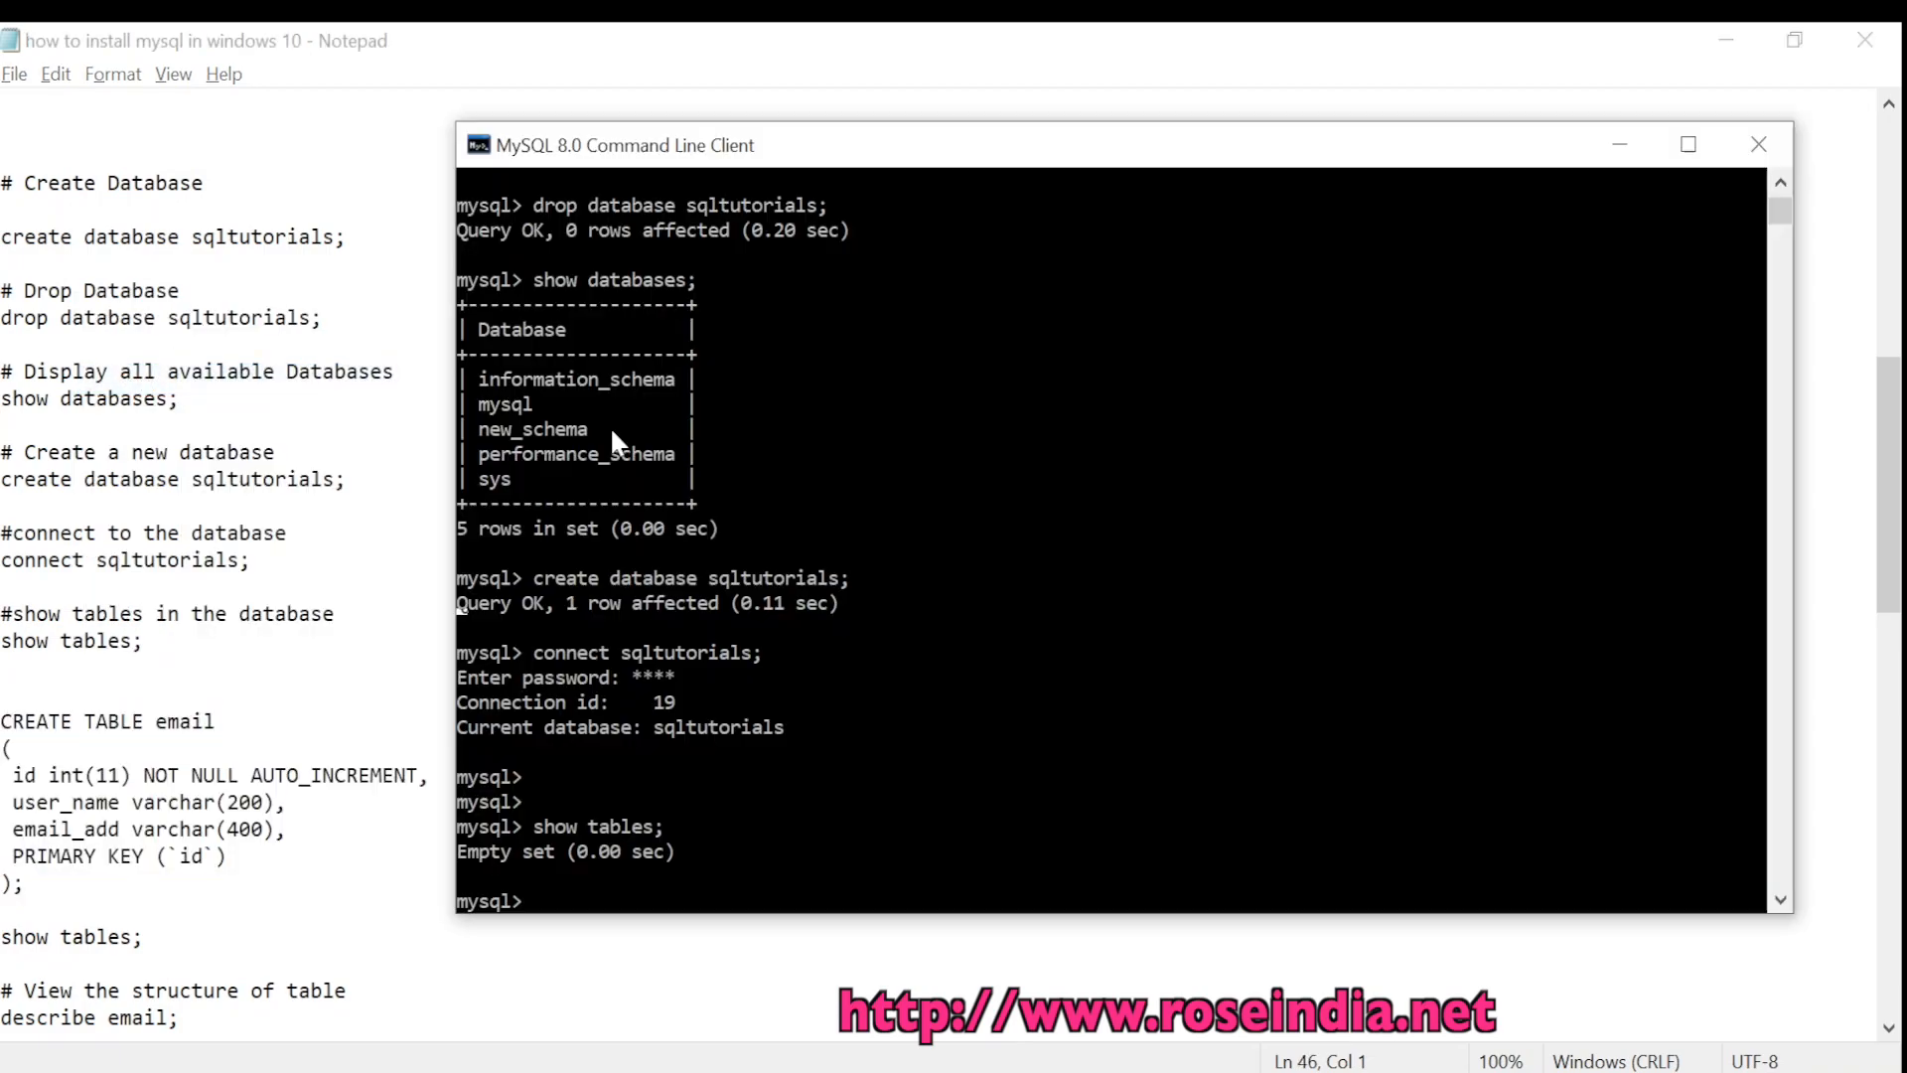
pyautogui.rightClick(848, 539)
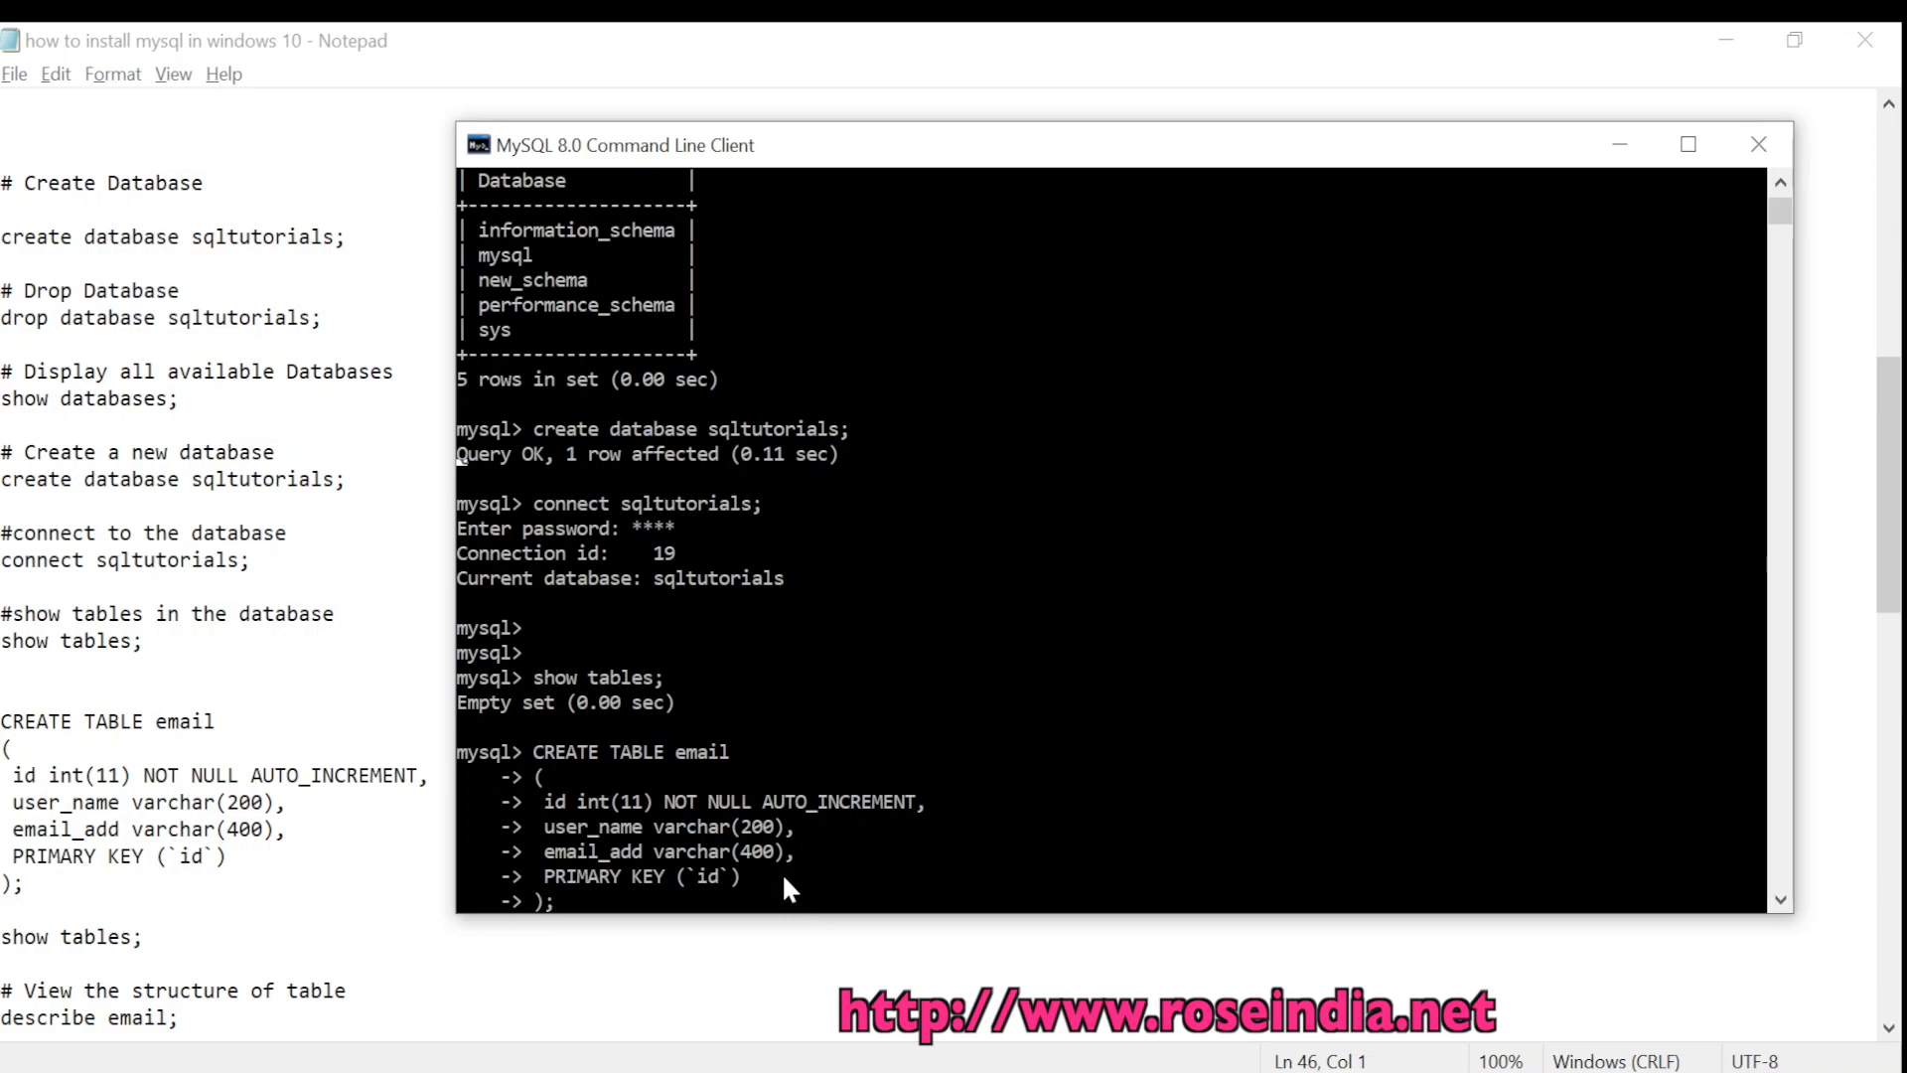
# Run the CREATE TABLE email statement, then run show tables to see email listed
pyautogui.press('Return')
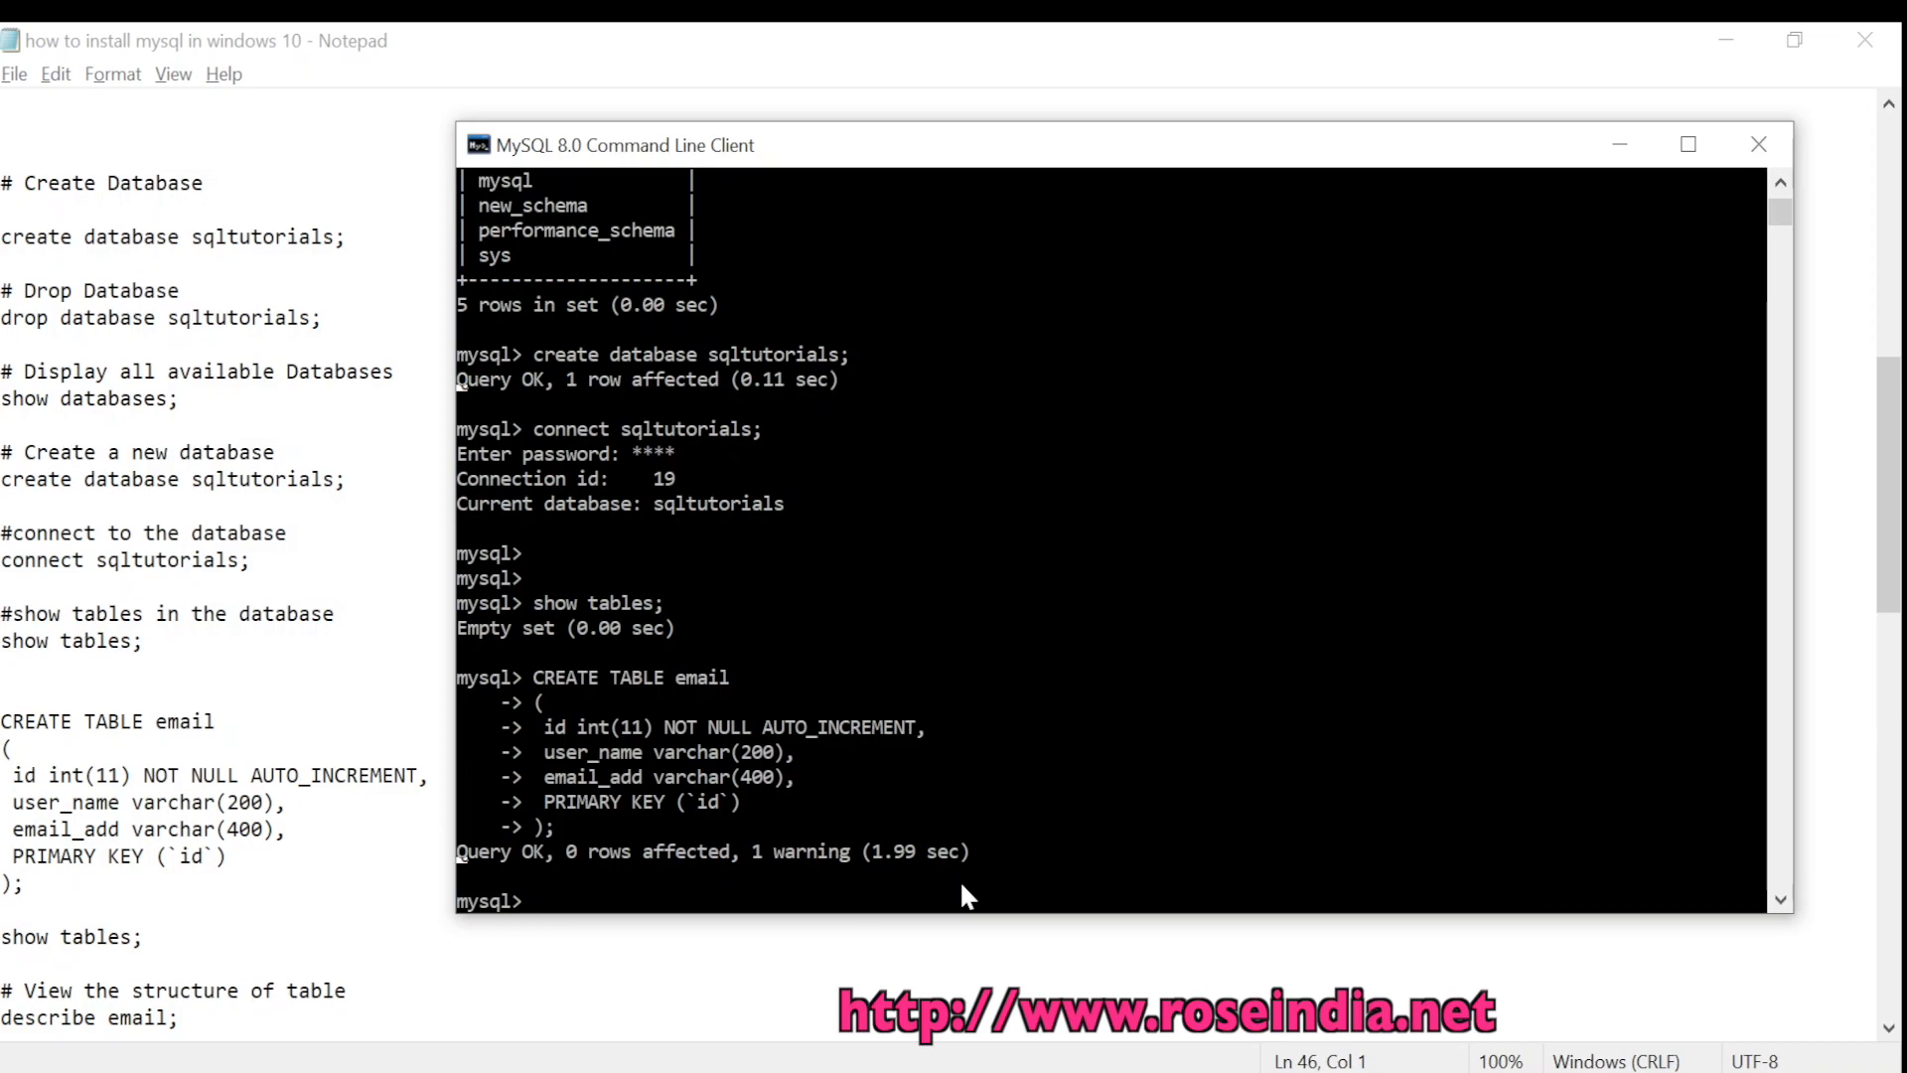
pyautogui.write('show')
pyautogui.write('tables;')
pyautogui.press('Return')
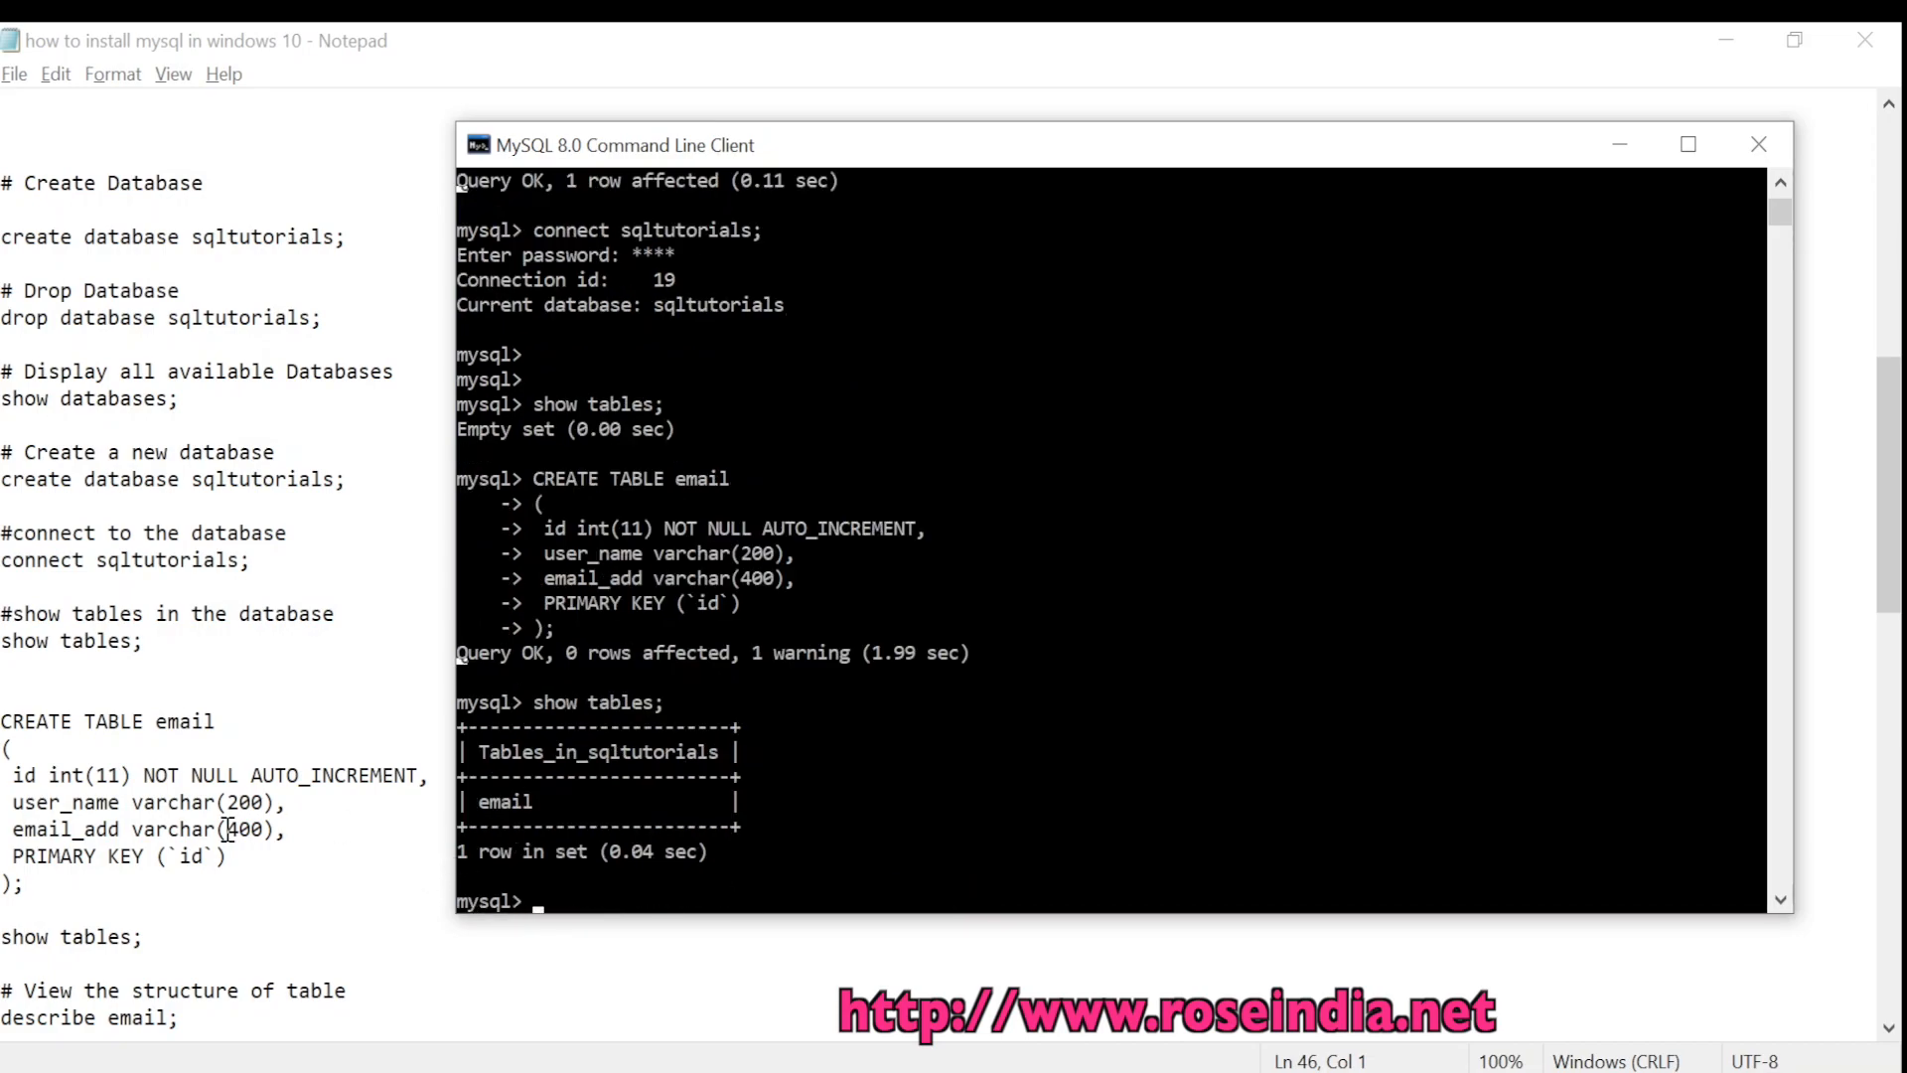
pyautogui.click(119, 830)
# Run 'select * from email;' (empty) and 'describe email;' to show id, user_name and email_add columns
pyautogui.scroll(-2, 212, 779)
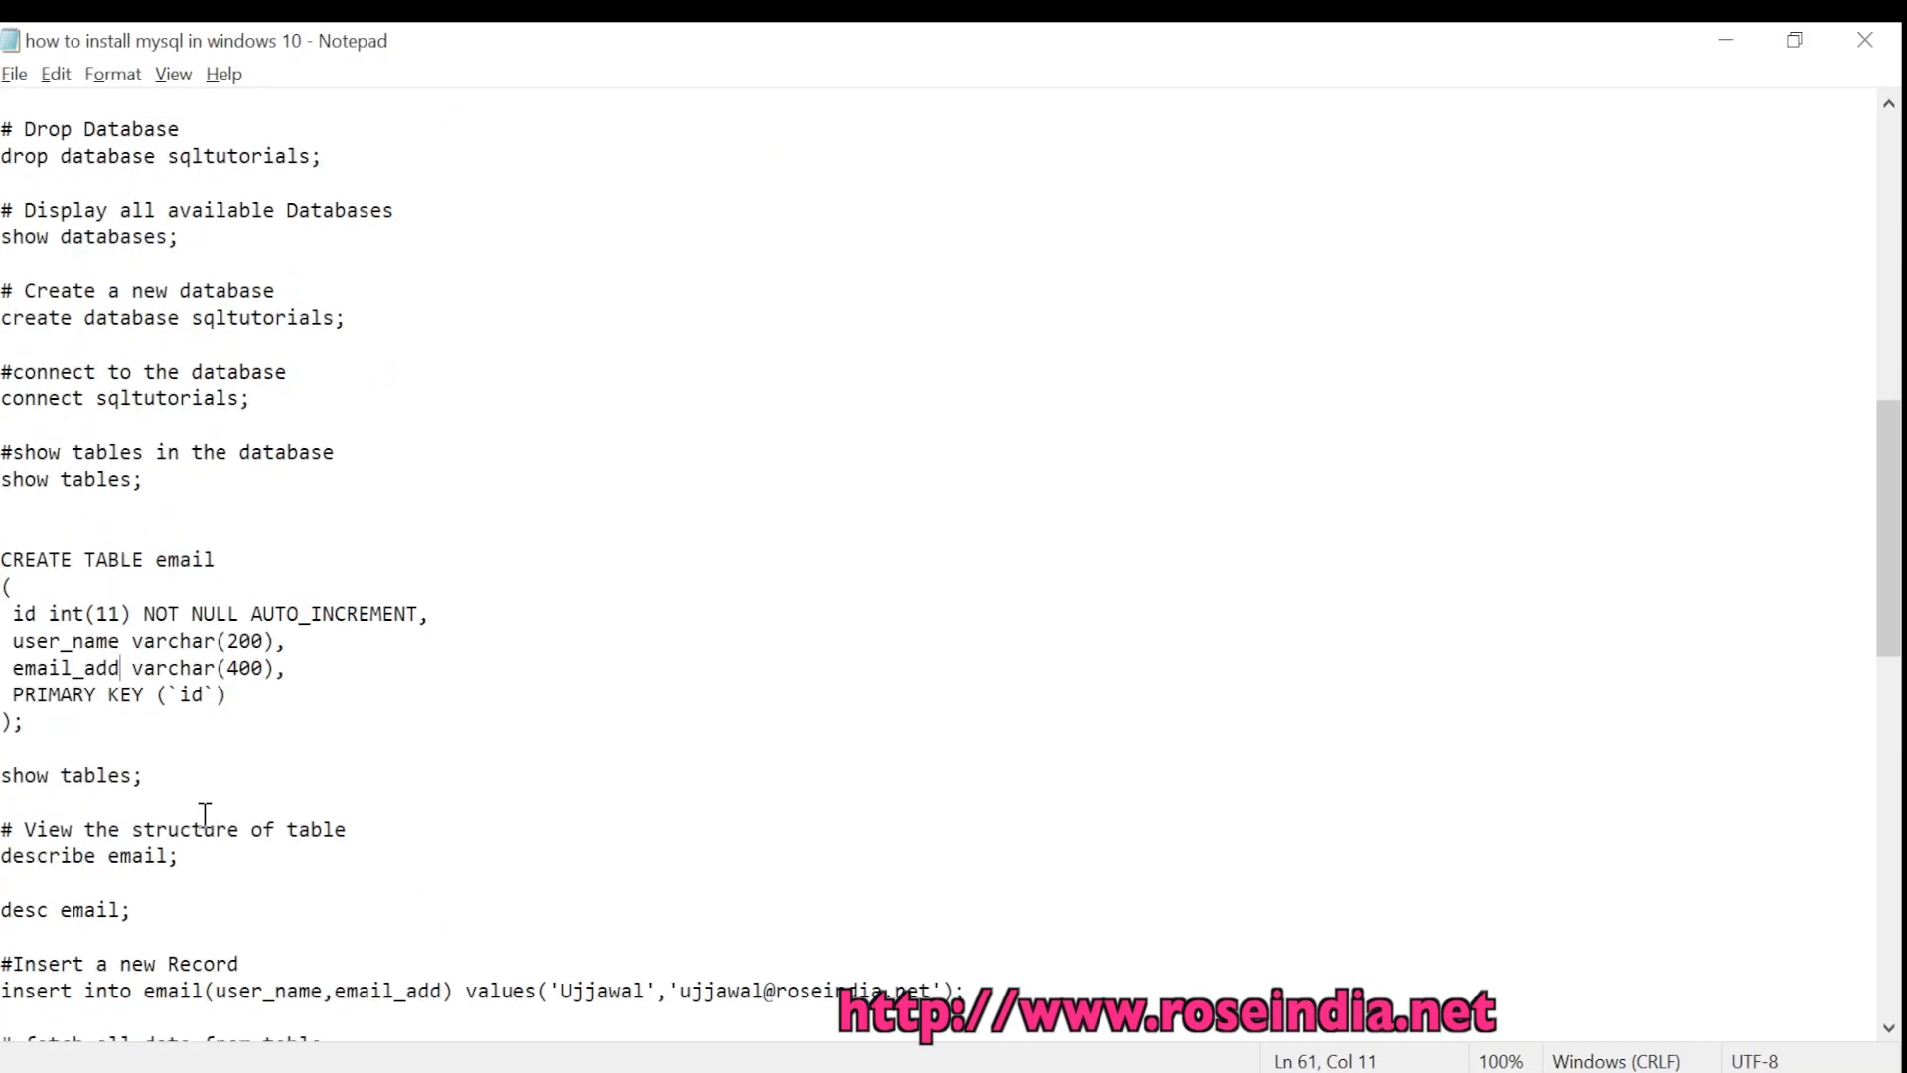
pyautogui.scroll(-1, 204, 814)
pyautogui.hotkey('alt', 'Tab')
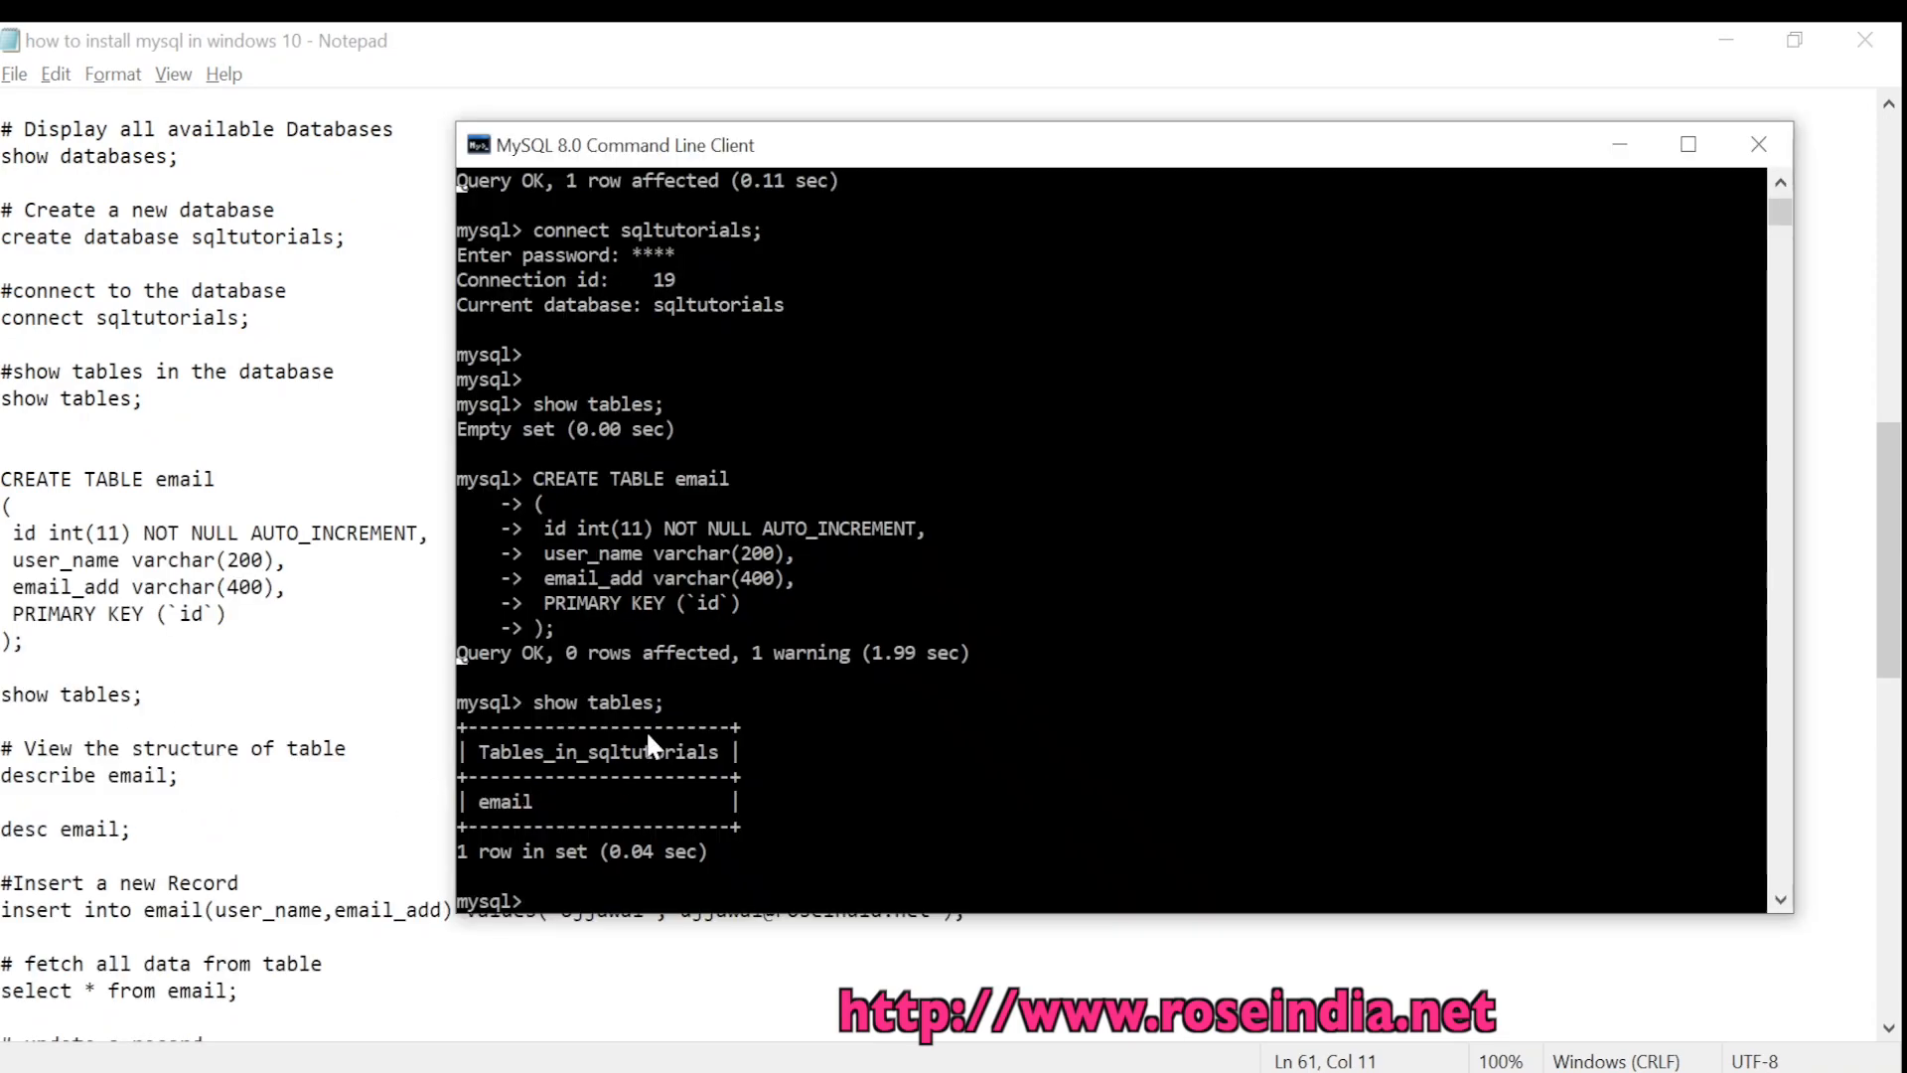
pyautogui.write('select * from email;')
pyautogui.press('Return')
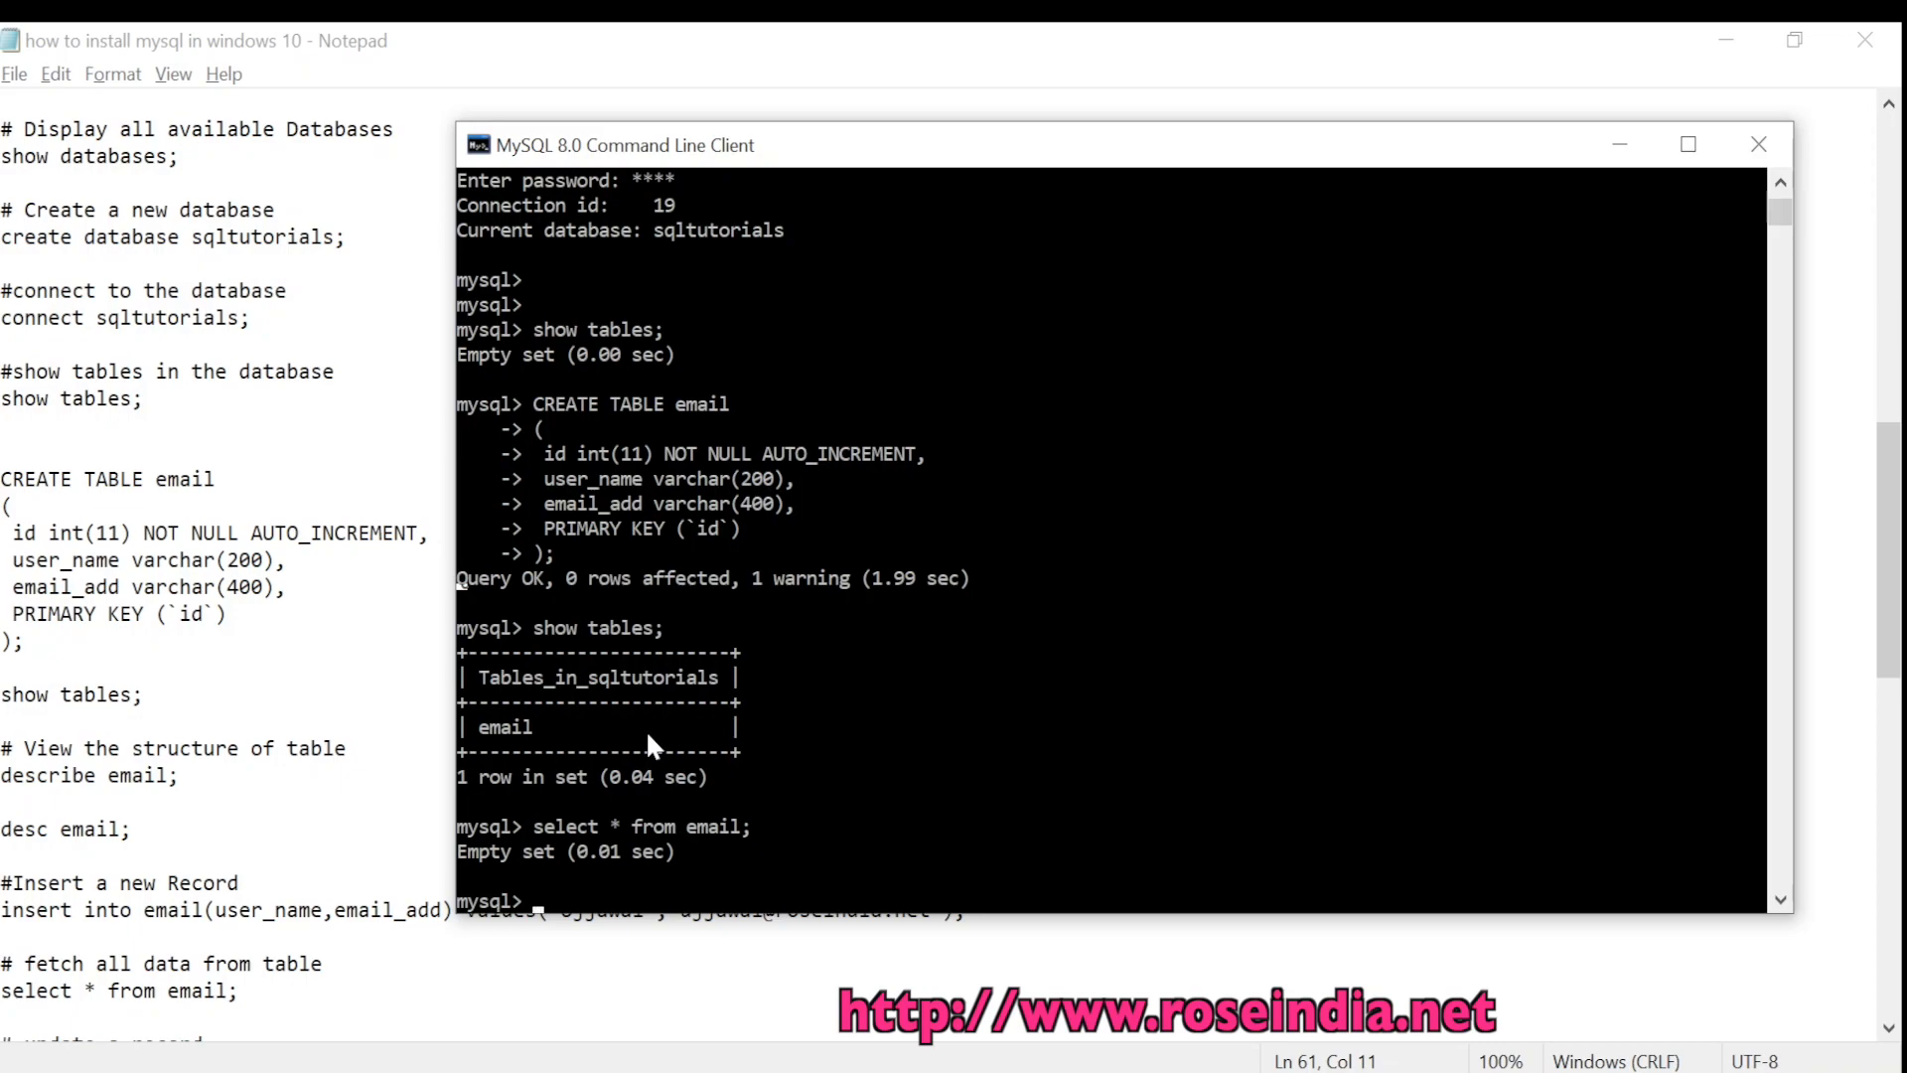
pyautogui.write('describe email')
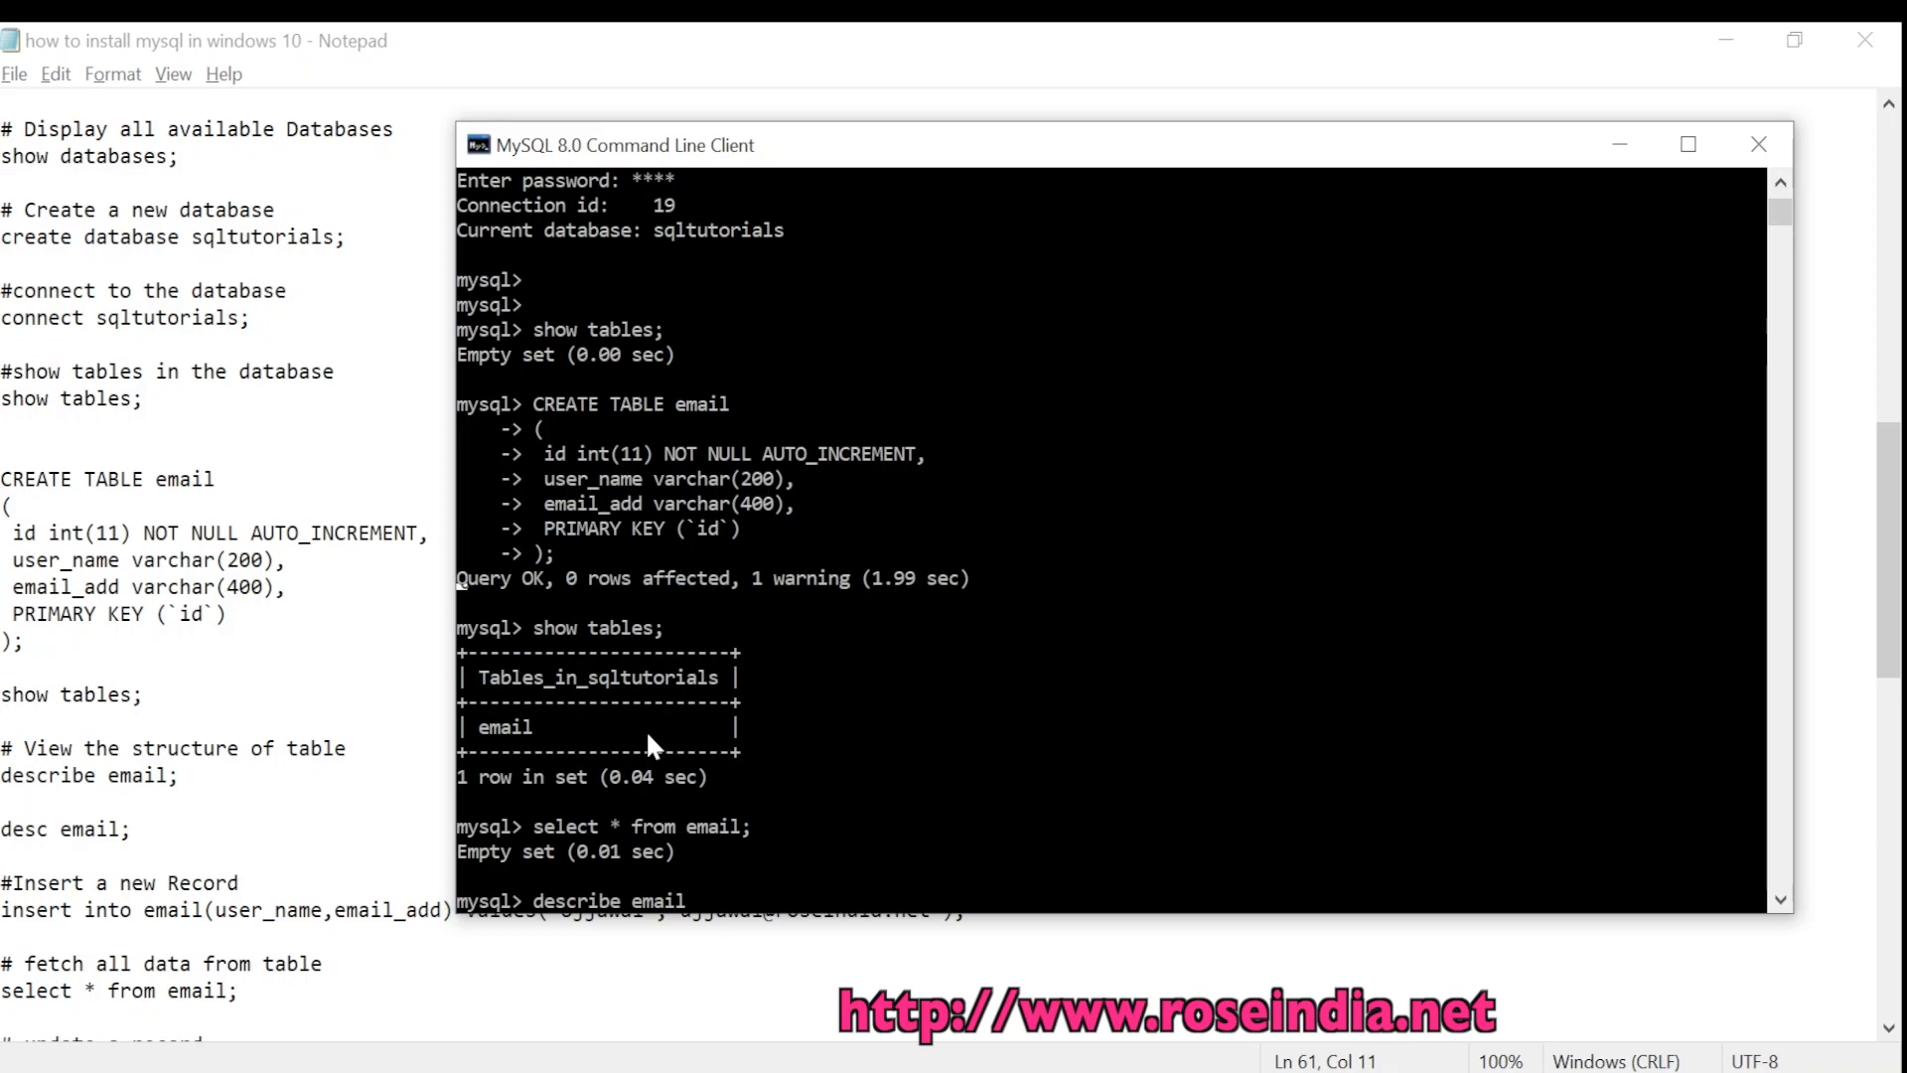
pyautogui.write(';')
pyautogui.press('Return')
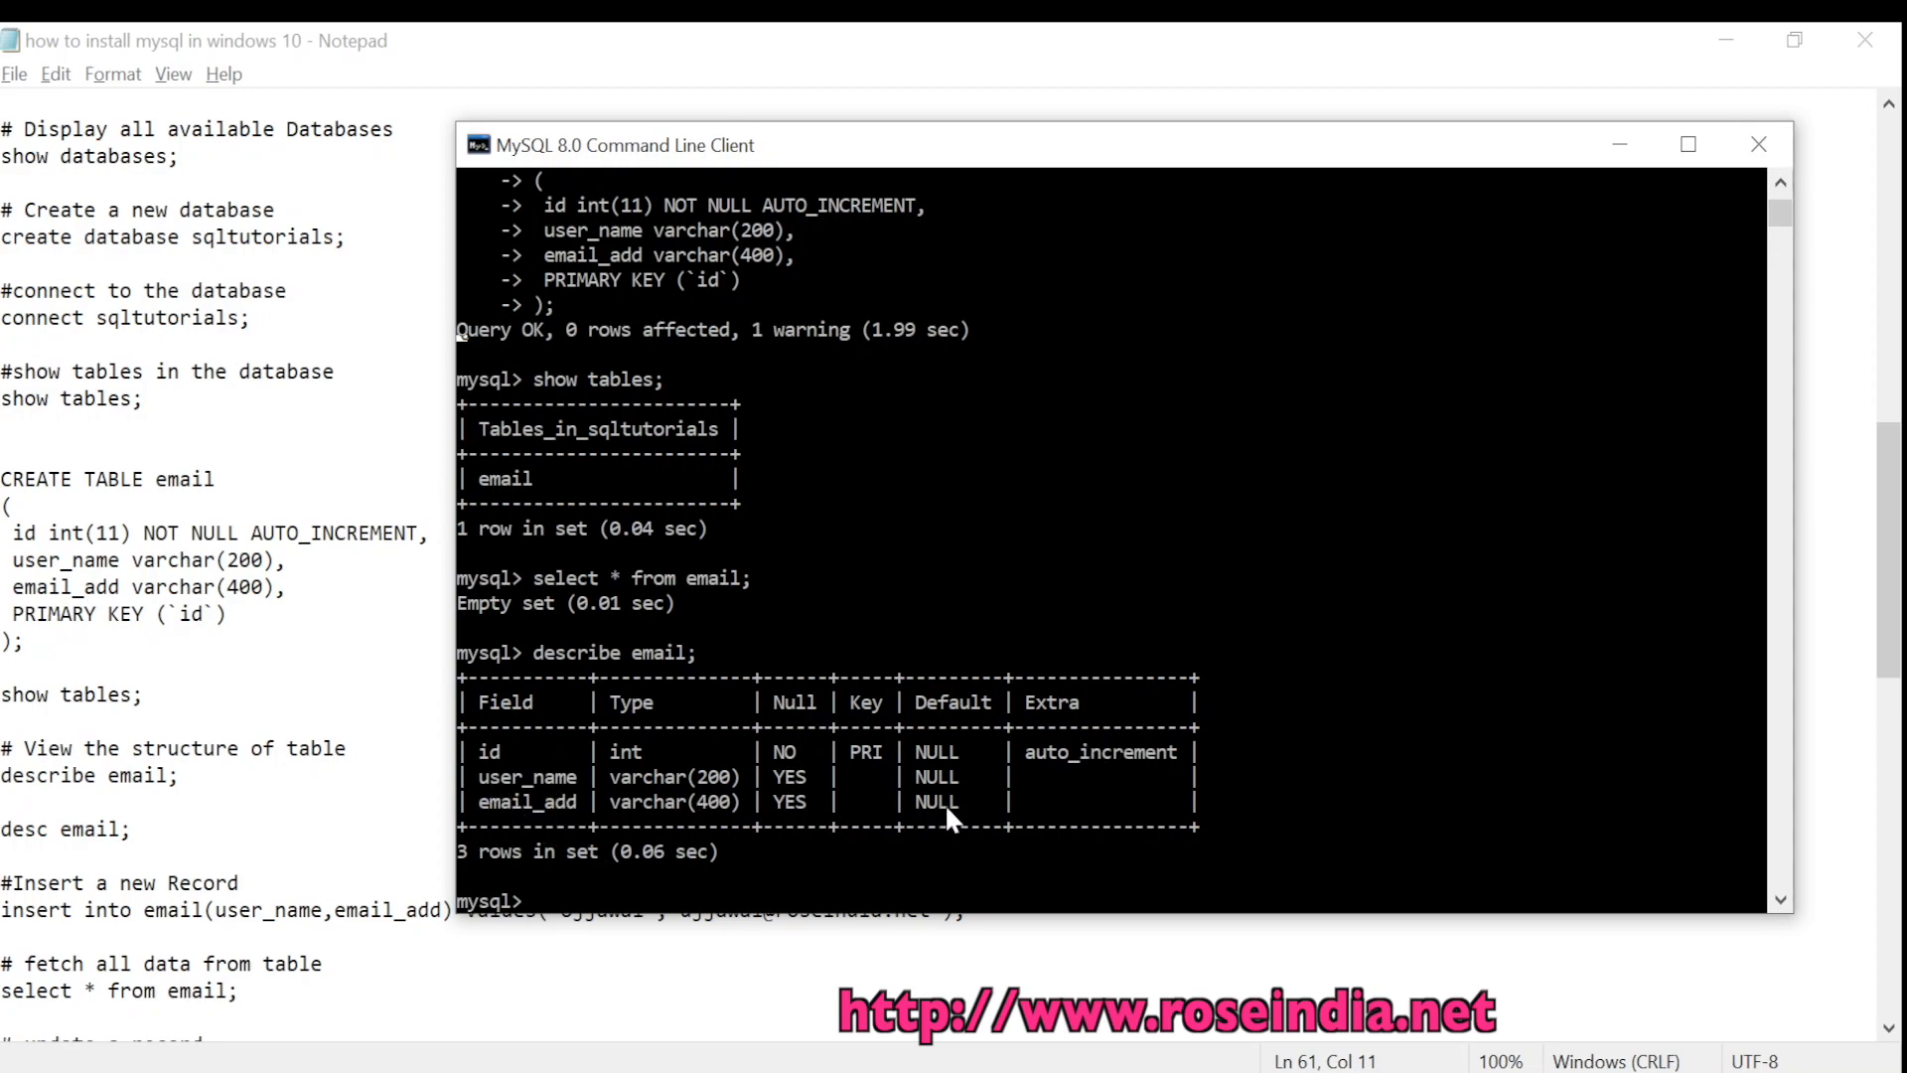
# Copy the first insert statement from the notes and paste it at the MySQL prompt
pyautogui.click(159, 874)
pyautogui.scroll(-2, 554, 697)
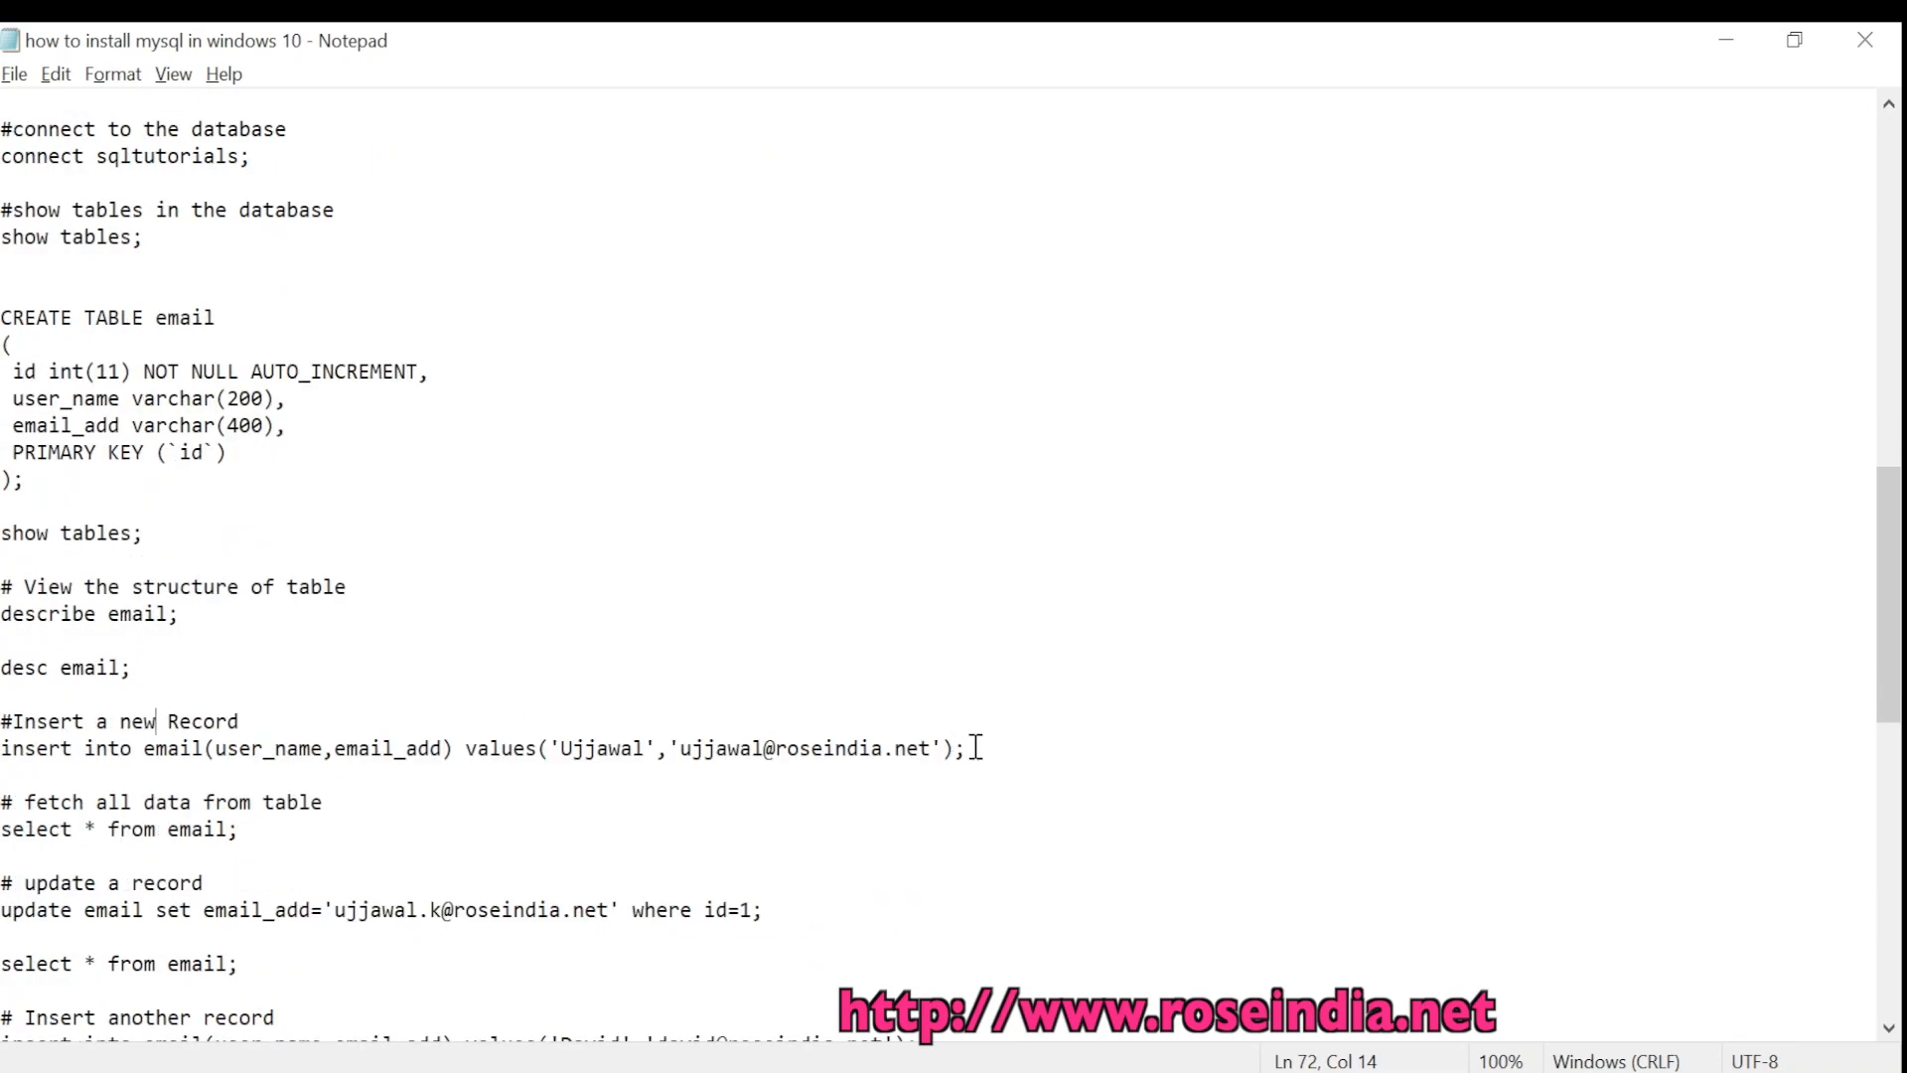
pyautogui.moveTo(990, 751); pyautogui.dragTo(2, 749)
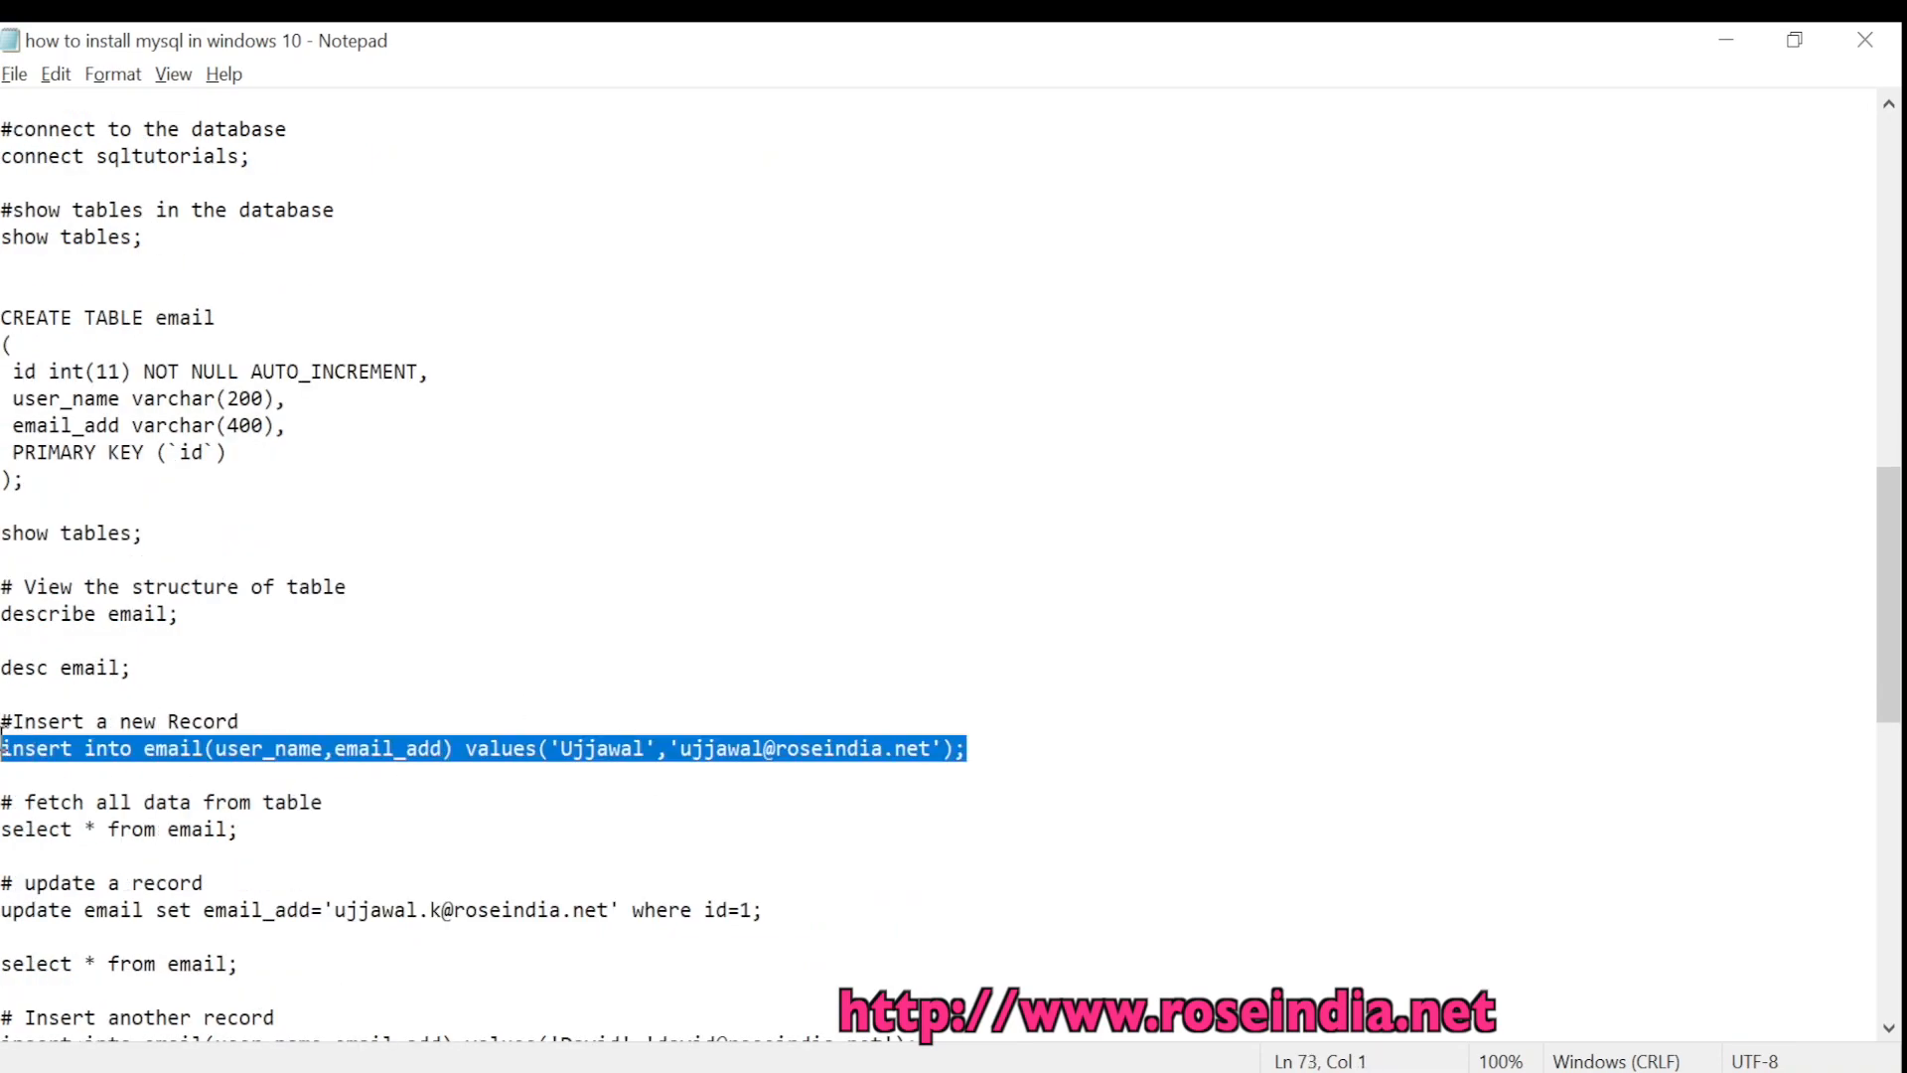
pyautogui.rightClick(125, 753)
pyautogui.click(189, 422)
pyautogui.click(646, 447)
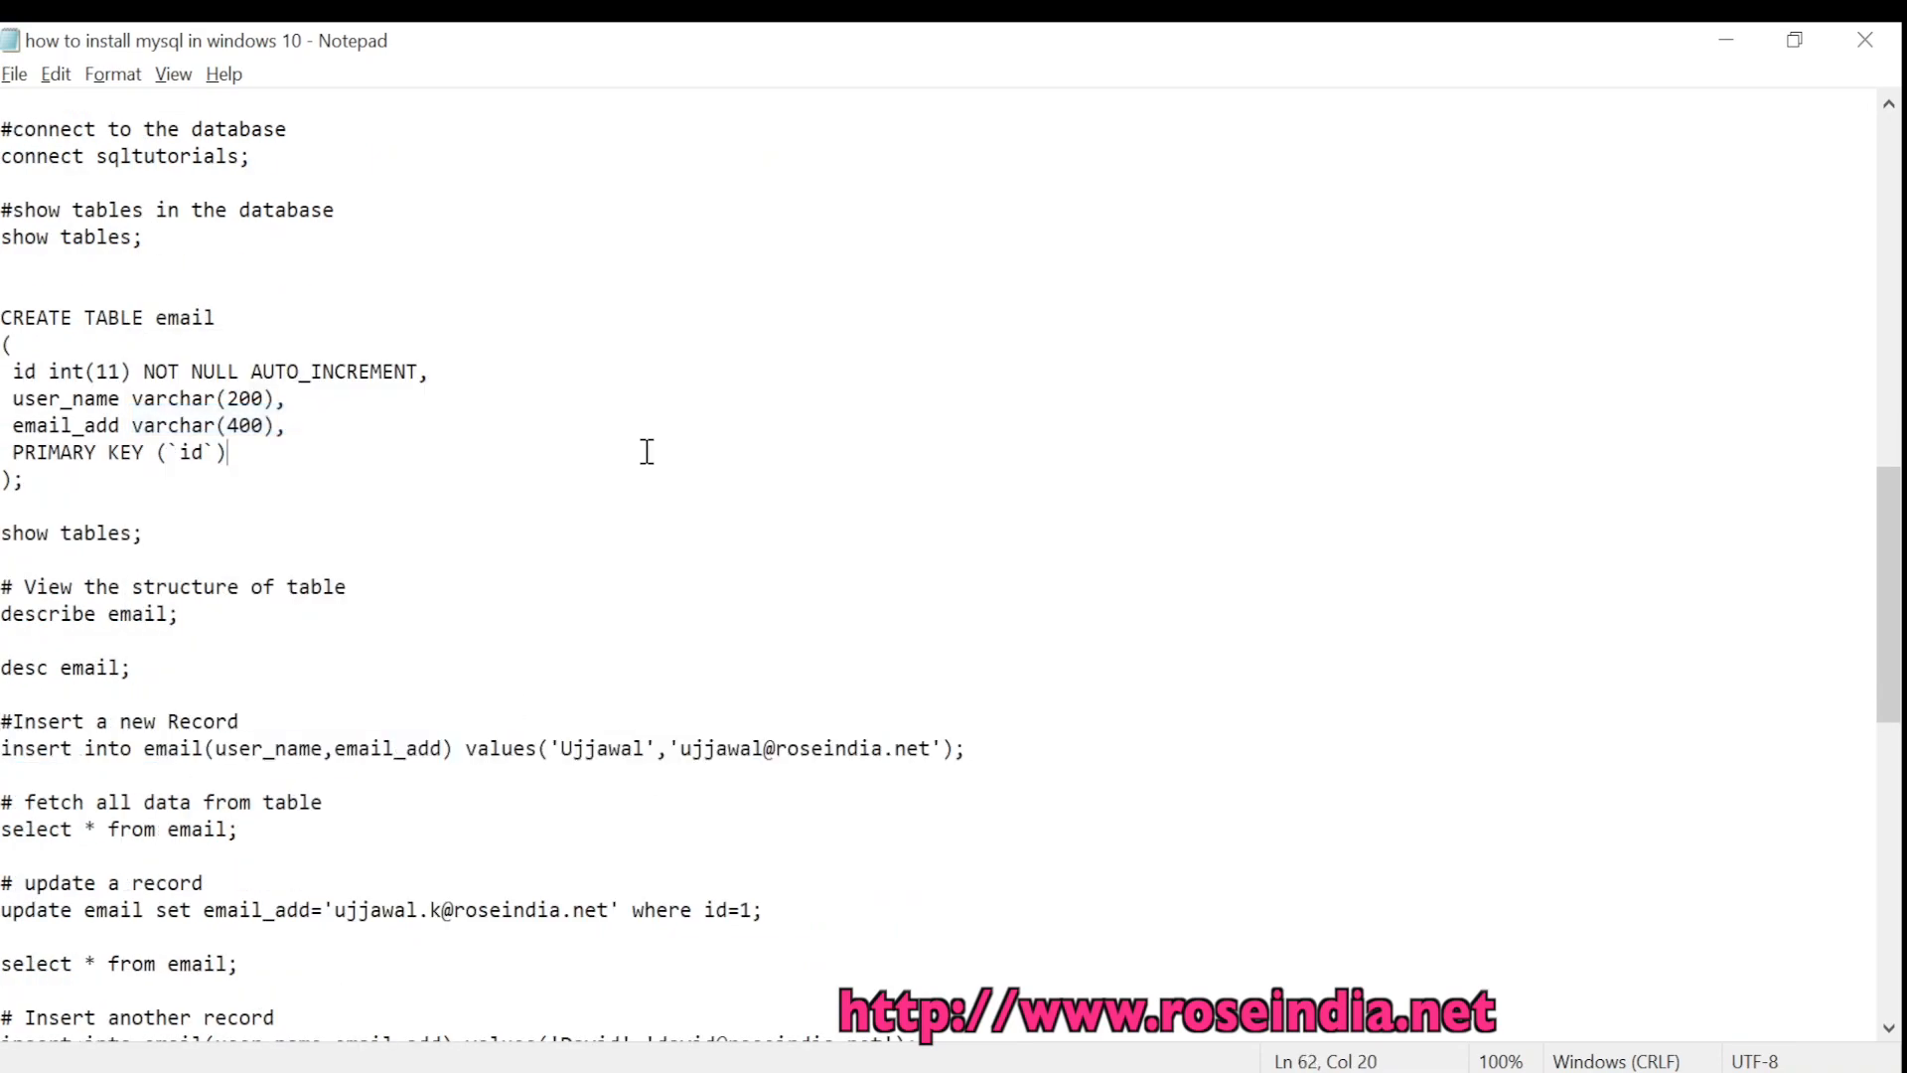
pyautogui.hotkey('alt', 'Tab')
pyautogui.hotkey('ctrl', 'v')
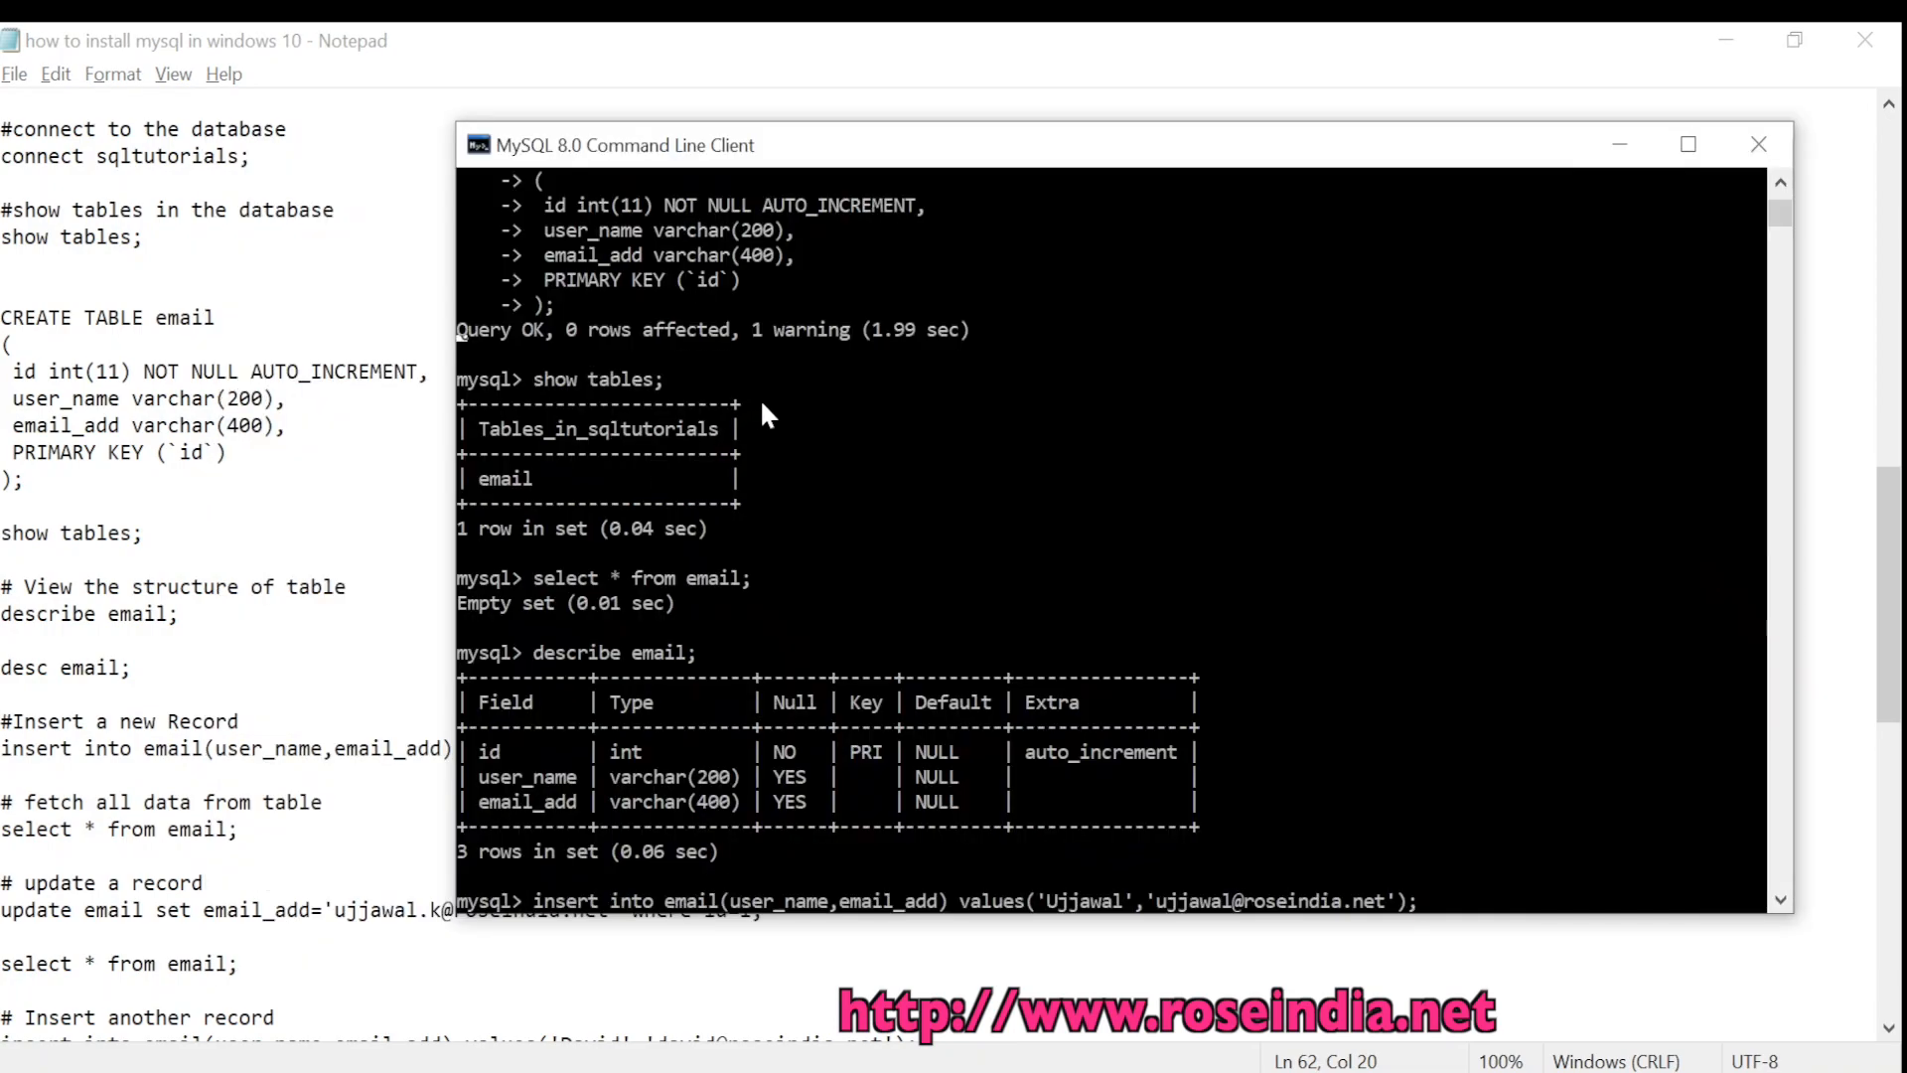
# Check the pasted insert statement and run it, adding the first email record
pyautogui.press('Left')
pyautogui.press('Left')
pyautogui.press('Left')
pyautogui.press('Left')
pyautogui.press('Left')
pyautogui.press('Left')
pyautogui.press('Left')
pyautogui.press('Left')
pyautogui.press('Left')
pyautogui.press('Left')
pyautogui.press('Left')
pyautogui.press('Left')
pyautogui.press('Left')
pyautogui.press('Left')
pyautogui.press('Left')
pyautogui.press('Left')
pyautogui.press('Left')
pyautogui.press('Left')
pyautogui.press('Left')
pyautogui.press('Left')
pyautogui.press('Left')
pyautogui.press('Left')
pyautogui.press('Left')
pyautogui.press('Left')
pyautogui.press('Left')
pyautogui.press('Left')
pyautogui.press('Left')
pyautogui.press('Left')
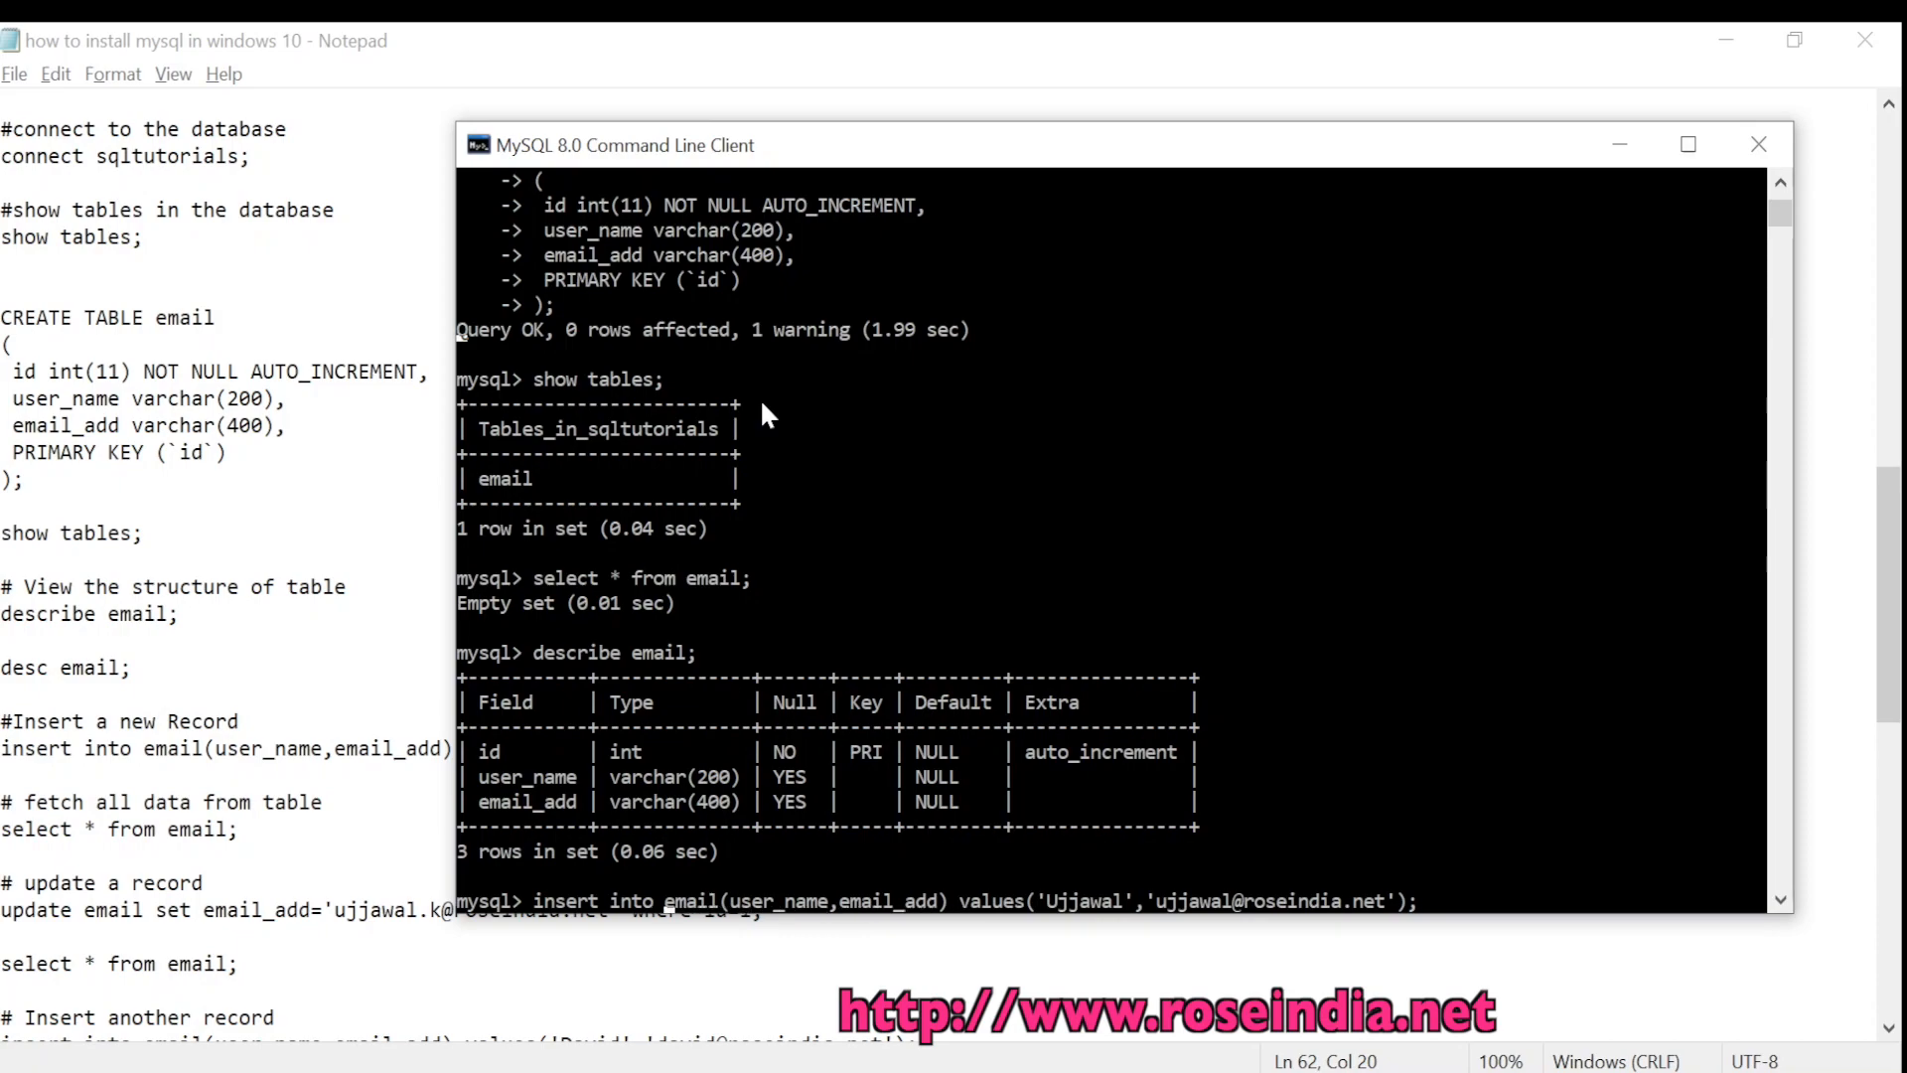
pyautogui.press('Right')
pyautogui.press('Right')
pyautogui.press('Right')
pyautogui.press('Right')
pyautogui.press('Right')
pyautogui.press('Right')
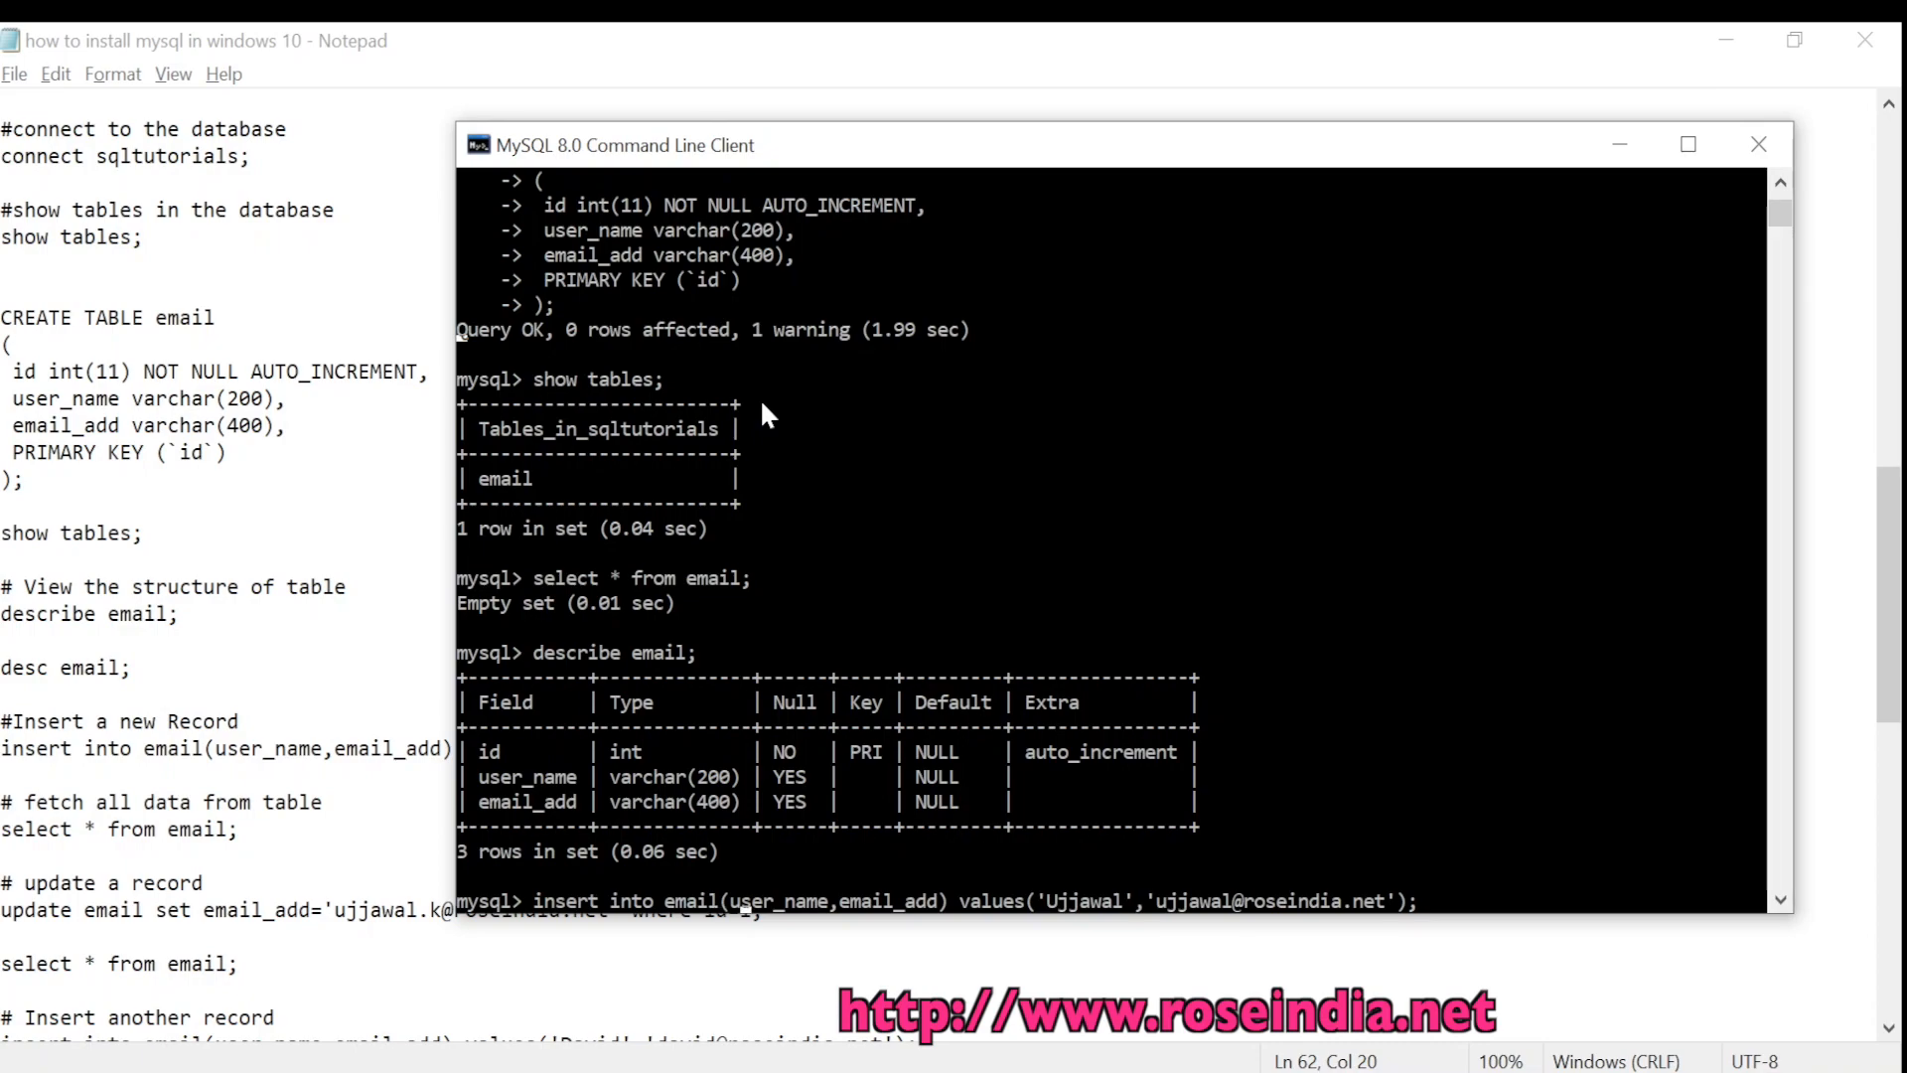
pyautogui.press('Right')
pyautogui.press('Right')
pyautogui.press('Right')
pyautogui.press('Right')
pyautogui.press('Right')
pyautogui.press('Right')
pyautogui.press('Right')
pyautogui.press('Right')
pyautogui.press('Right')
pyautogui.press('Right')
pyautogui.press('Right')
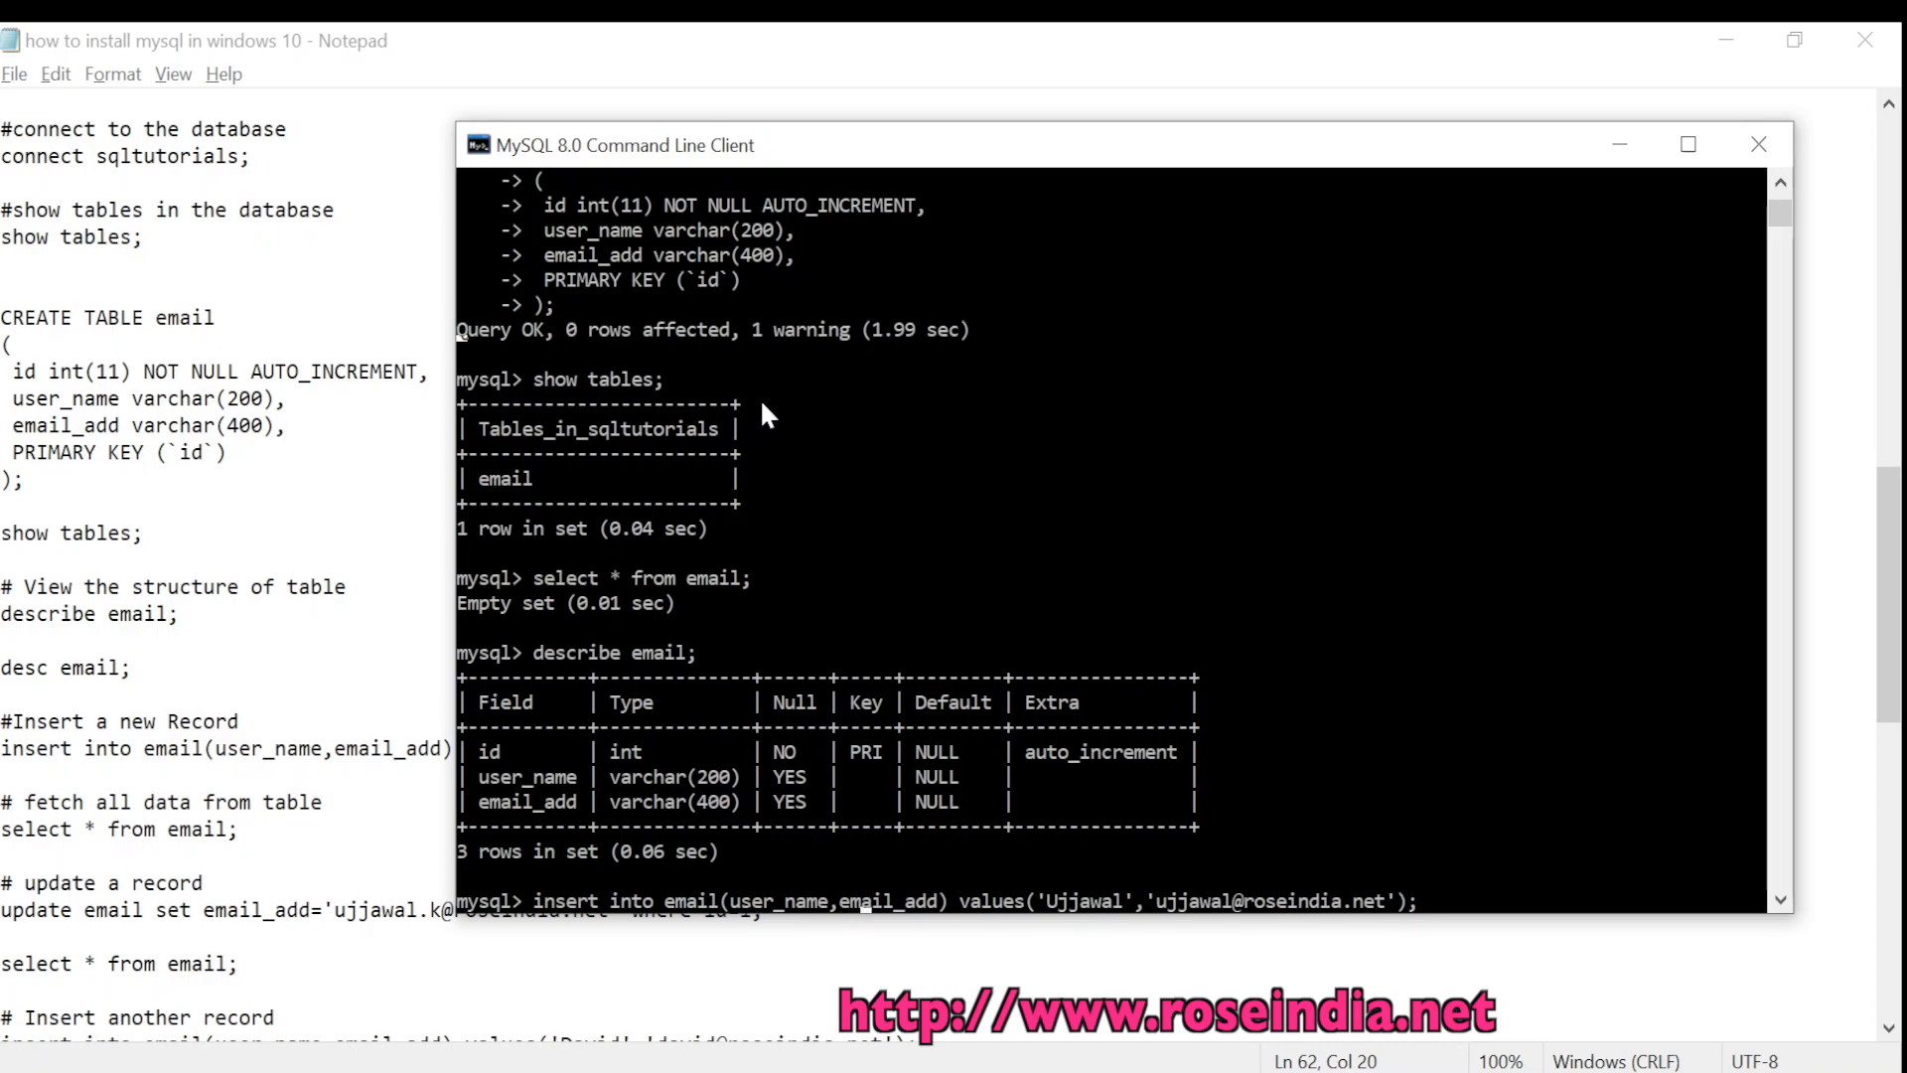
pyautogui.press('Right')
pyautogui.press('Right')
pyautogui.press('Right')
pyautogui.press('Right')
pyautogui.press('Right')
pyautogui.press('Right')
pyautogui.press('Right')
pyautogui.press('Right')
pyautogui.press('Right')
pyautogui.press('Right')
pyautogui.press('Right')
pyautogui.press('Right')
pyautogui.press('Right')
pyautogui.press('Right')
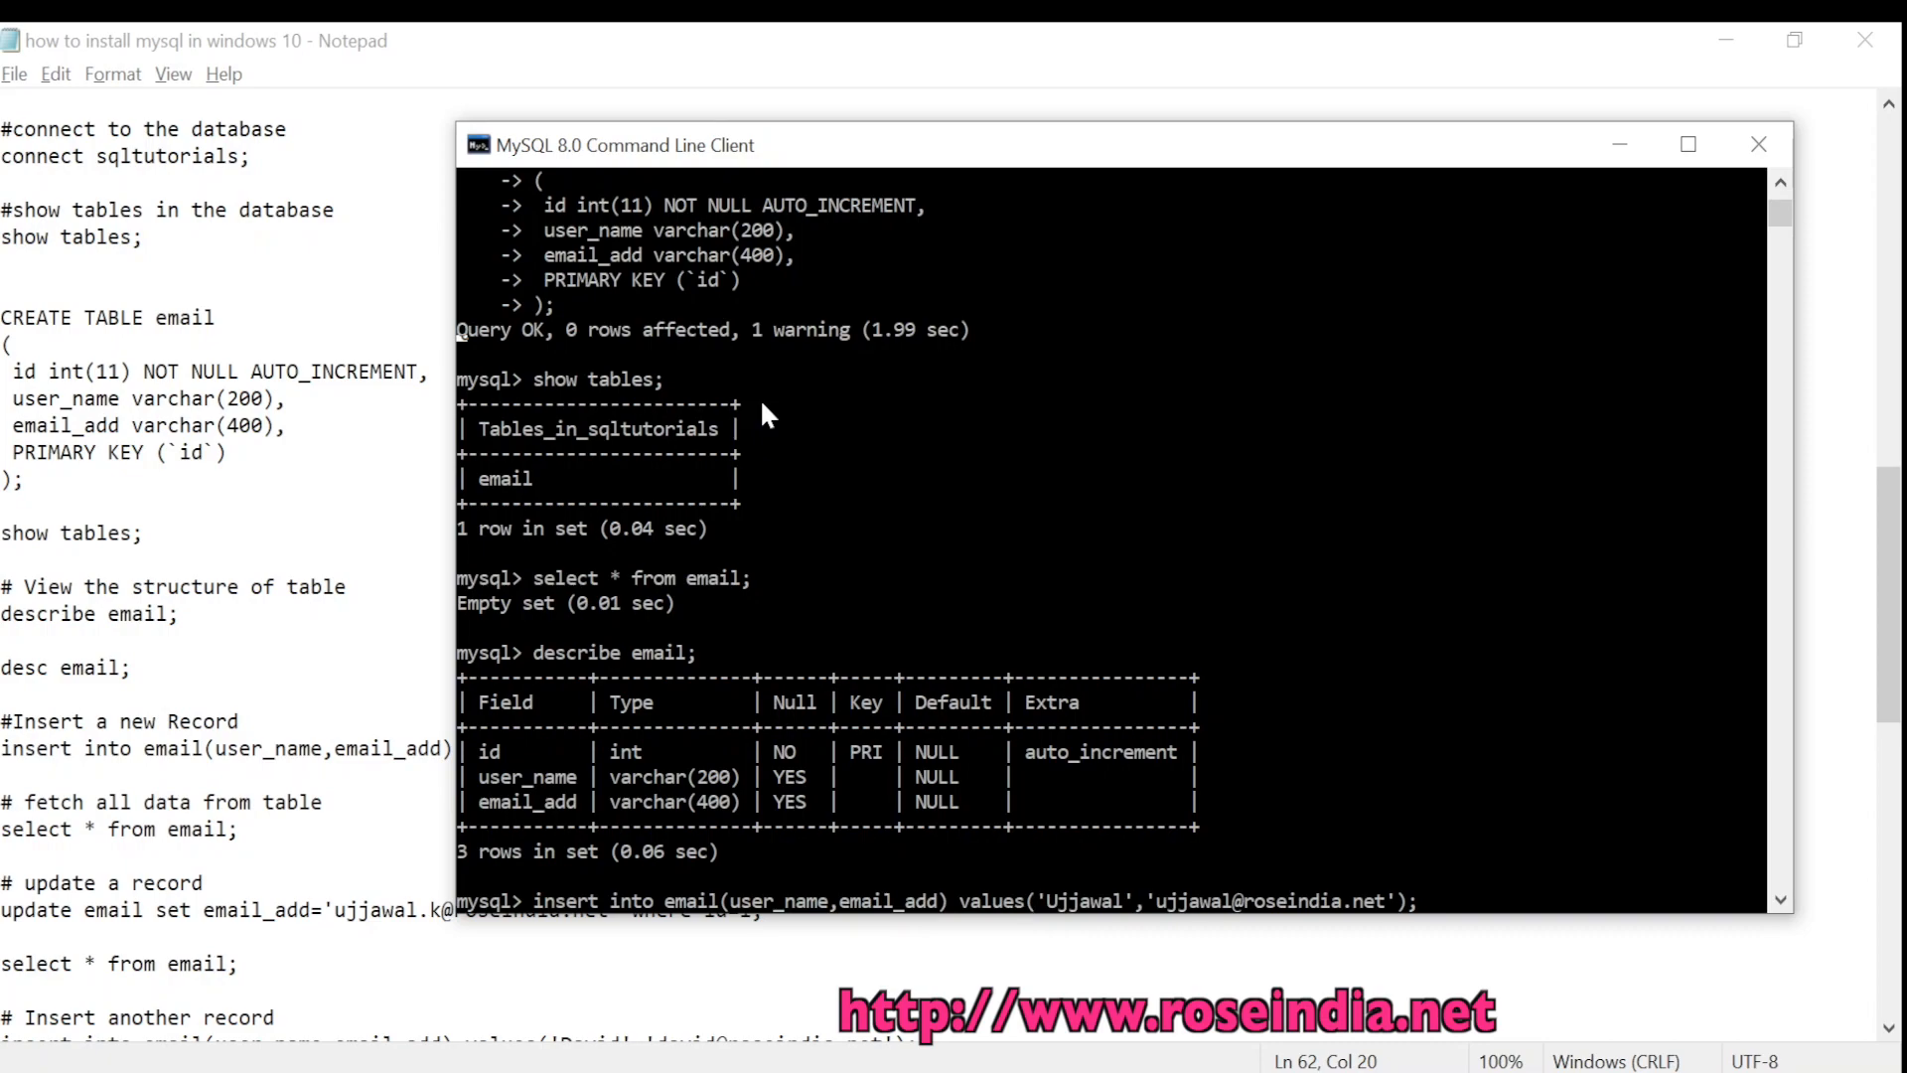
pyautogui.press('Right')
pyautogui.press('Right')
pyautogui.press('Right')
pyautogui.press('Right')
pyautogui.press('Right')
pyautogui.press('Right')
pyautogui.press('Right')
pyautogui.press('Right')
pyautogui.press('Right')
pyautogui.press('Right')
pyautogui.press('Right')
pyautogui.press('Right')
pyautogui.press('Right')
pyautogui.press('Right')
pyautogui.press('Right')
pyautogui.press('Right')
pyautogui.press('Right')
pyautogui.press('Return')
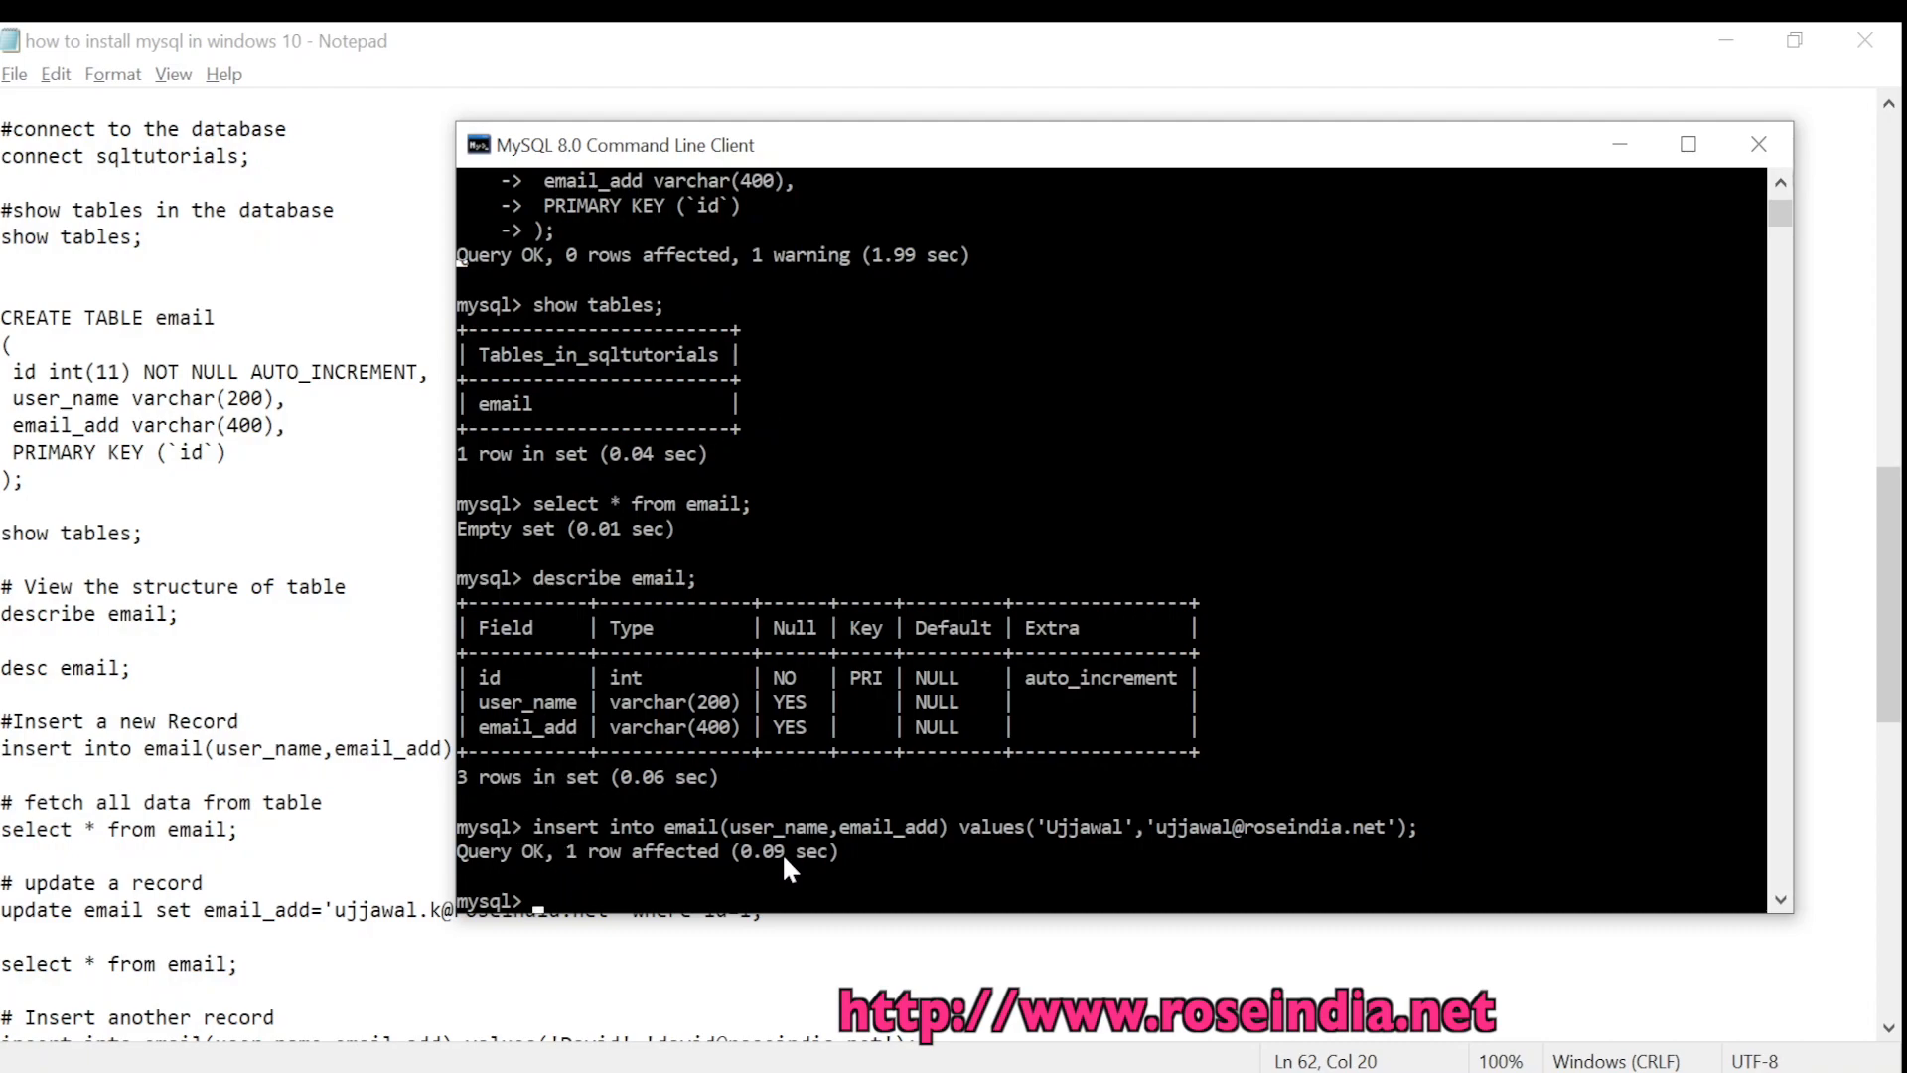
# Run 'select * from email;', correcting a mistyped first attempt
pyautogui.write('s')
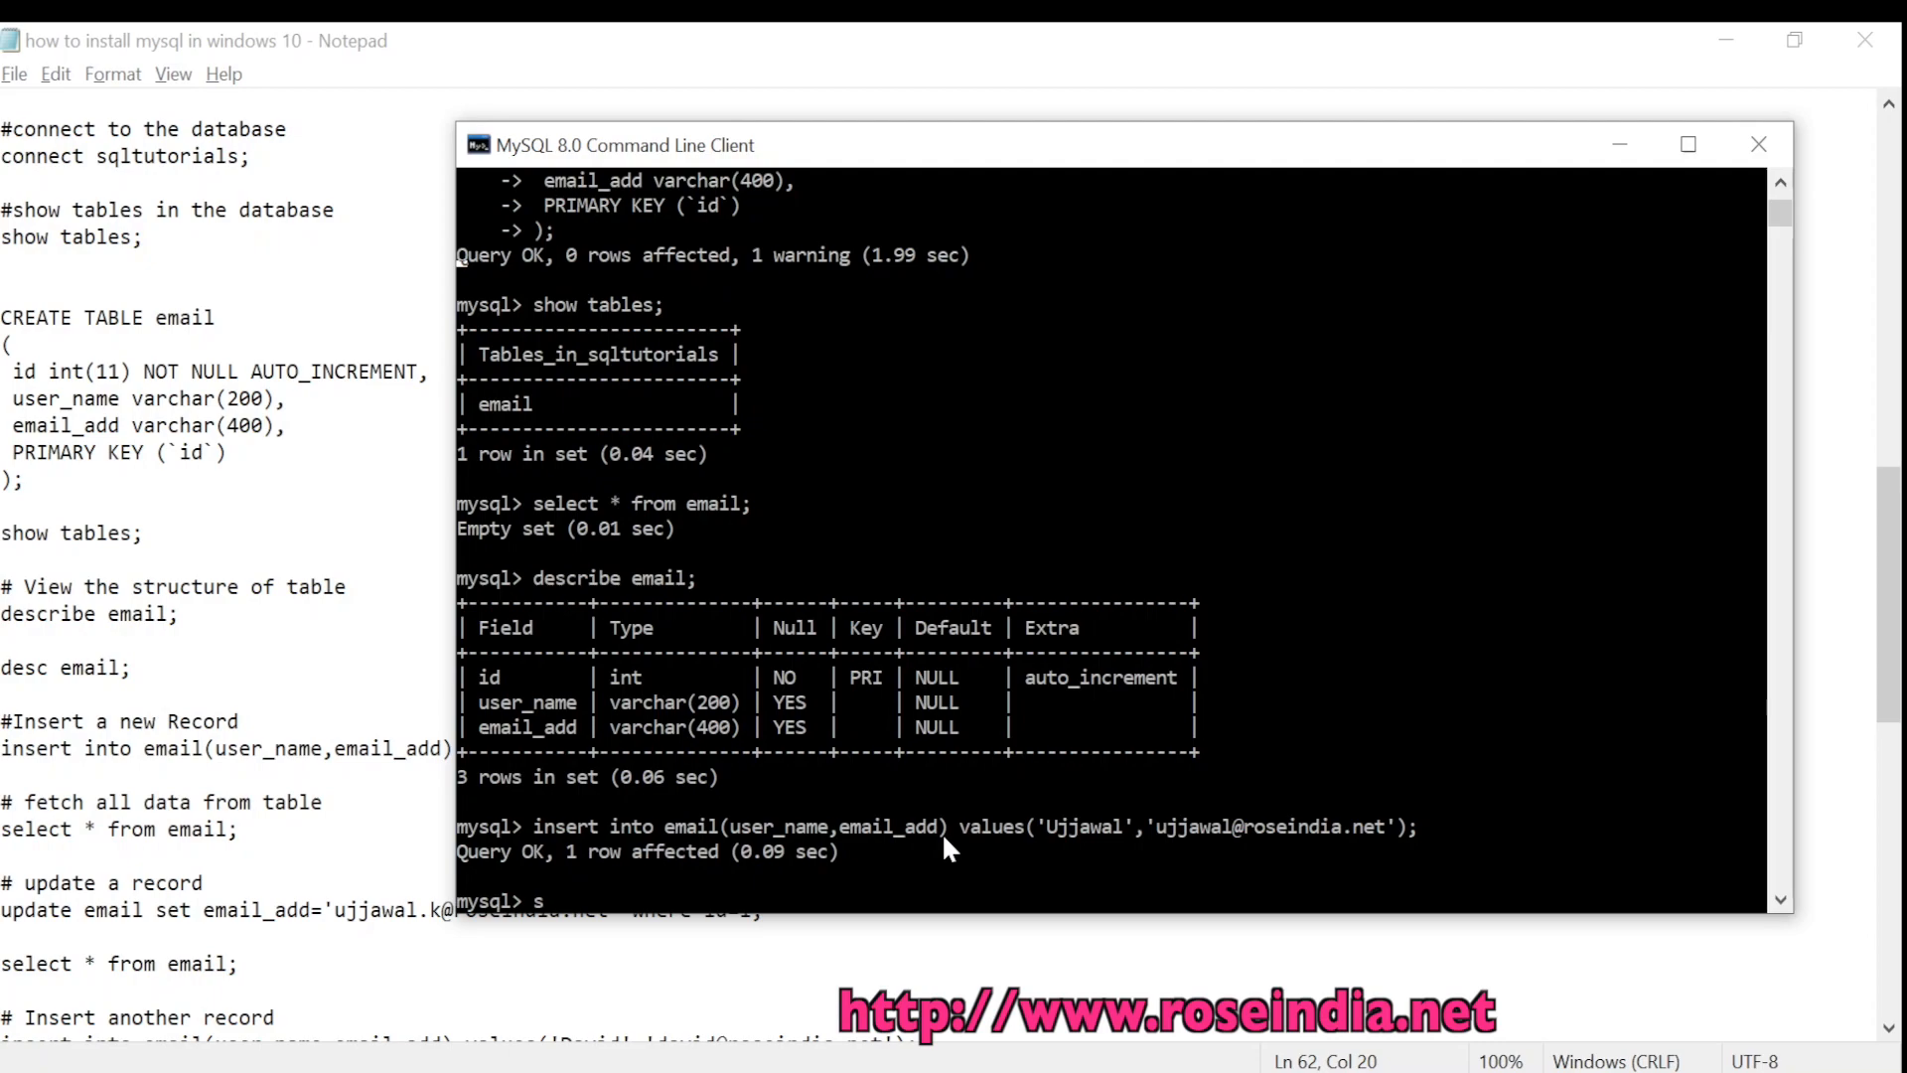
pyautogui.write('elect * from emai;l')
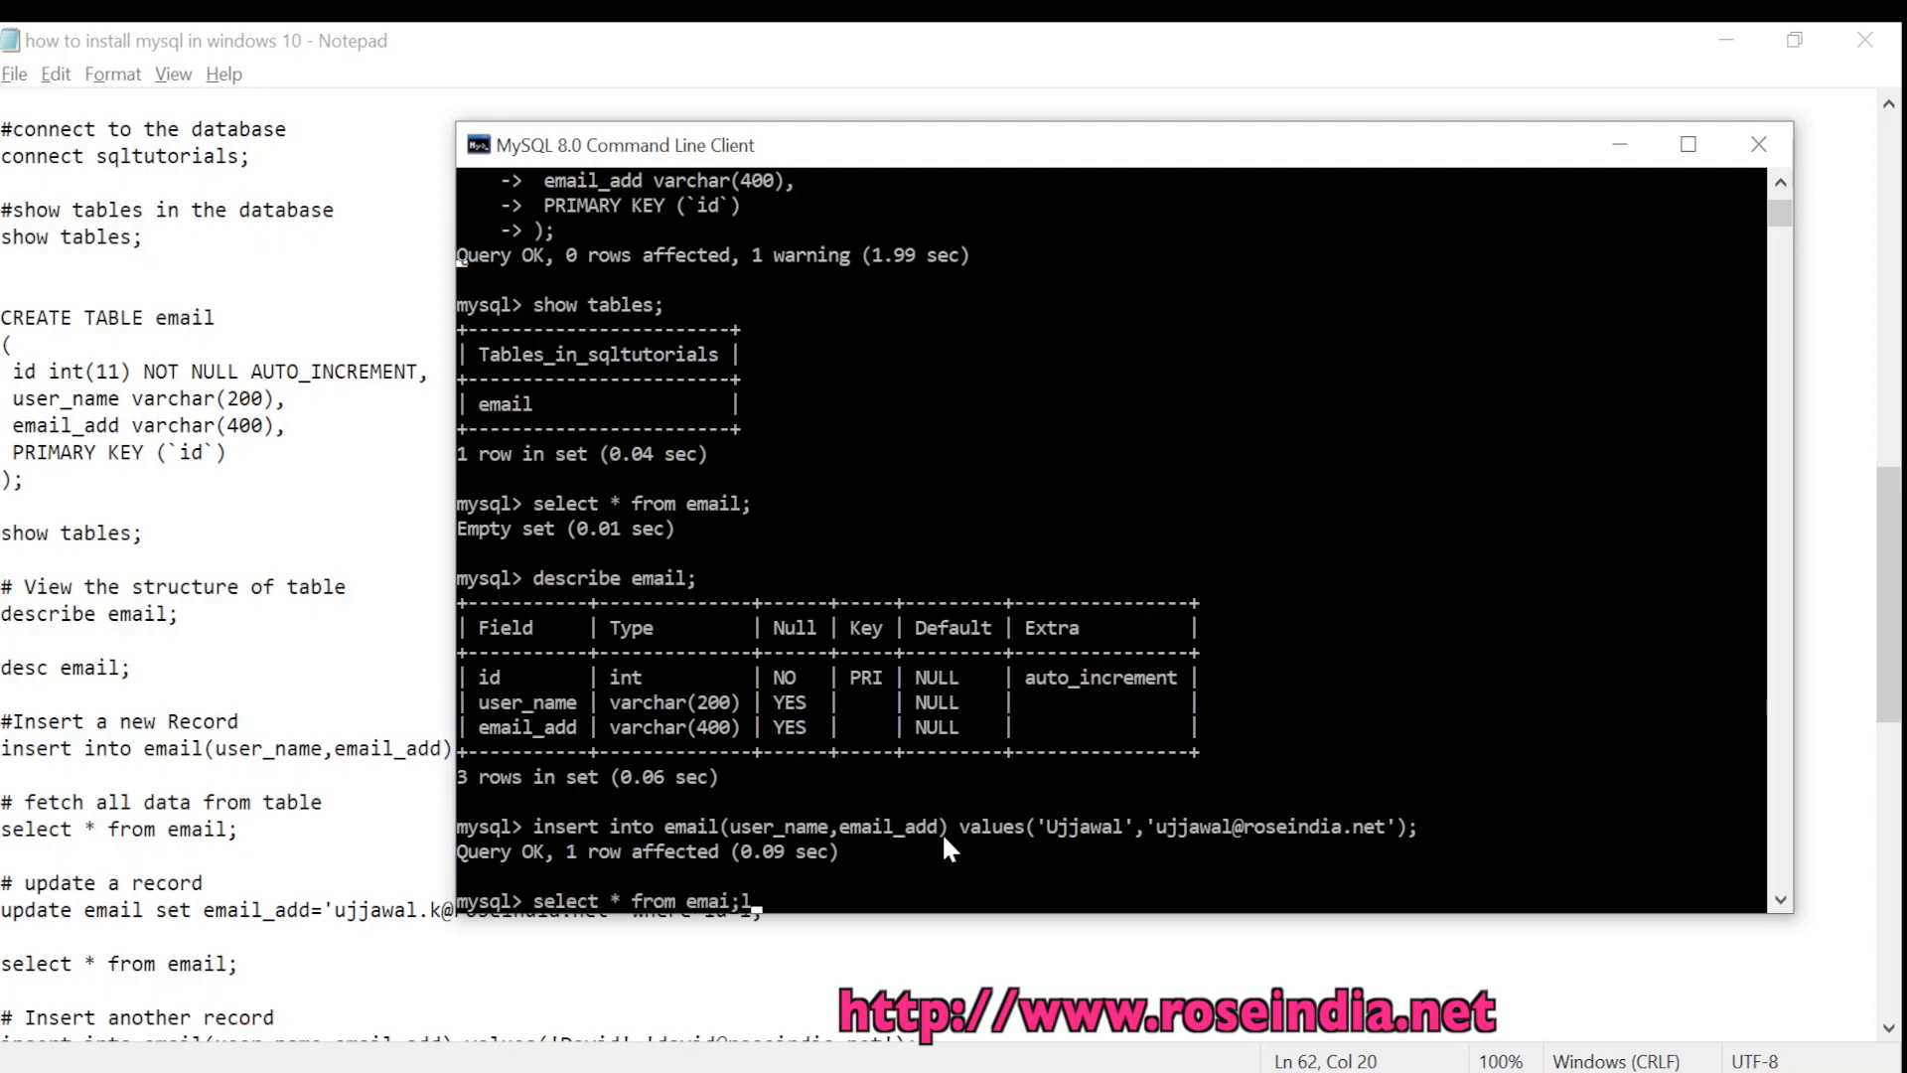
pyautogui.press('Return')
pyautogui.press('Return')
pyautogui.write(';')
pyautogui.press('Return')
pyautogui.write('se')
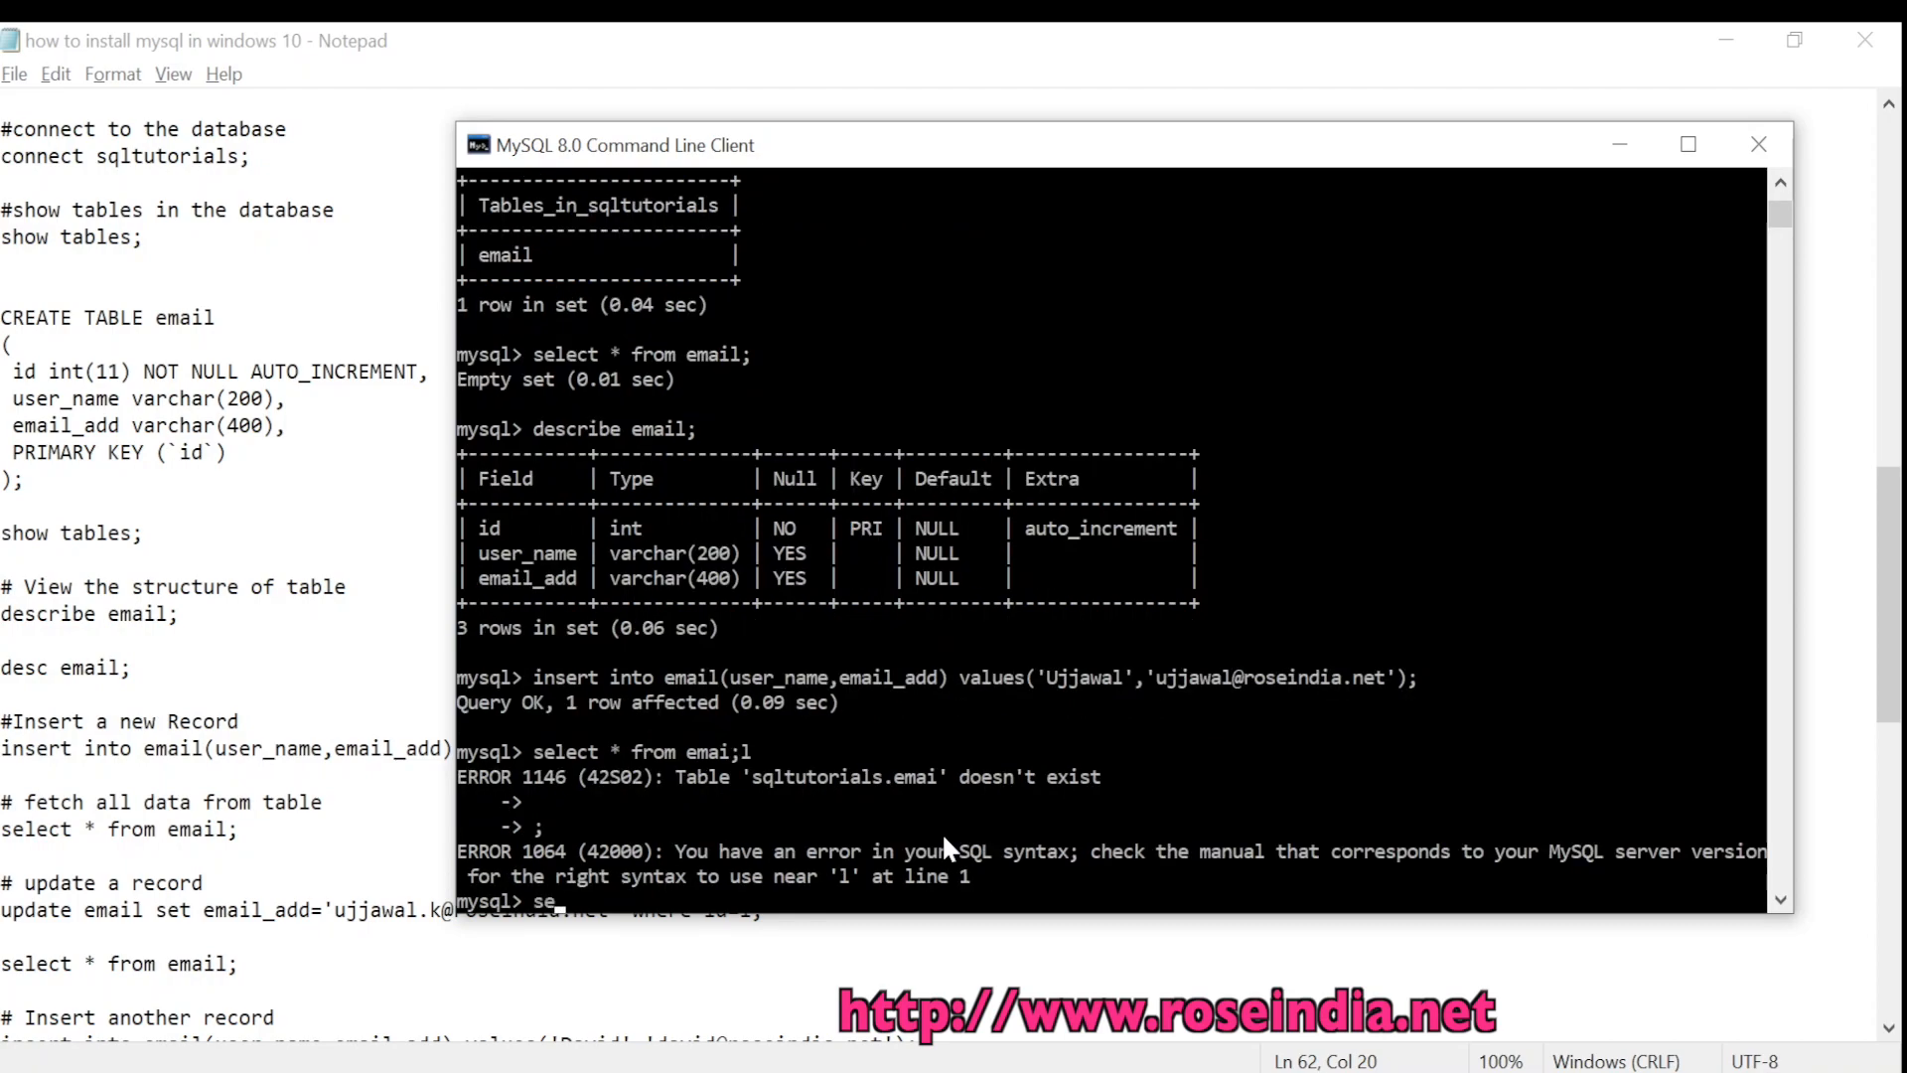
pyautogui.write('lect')
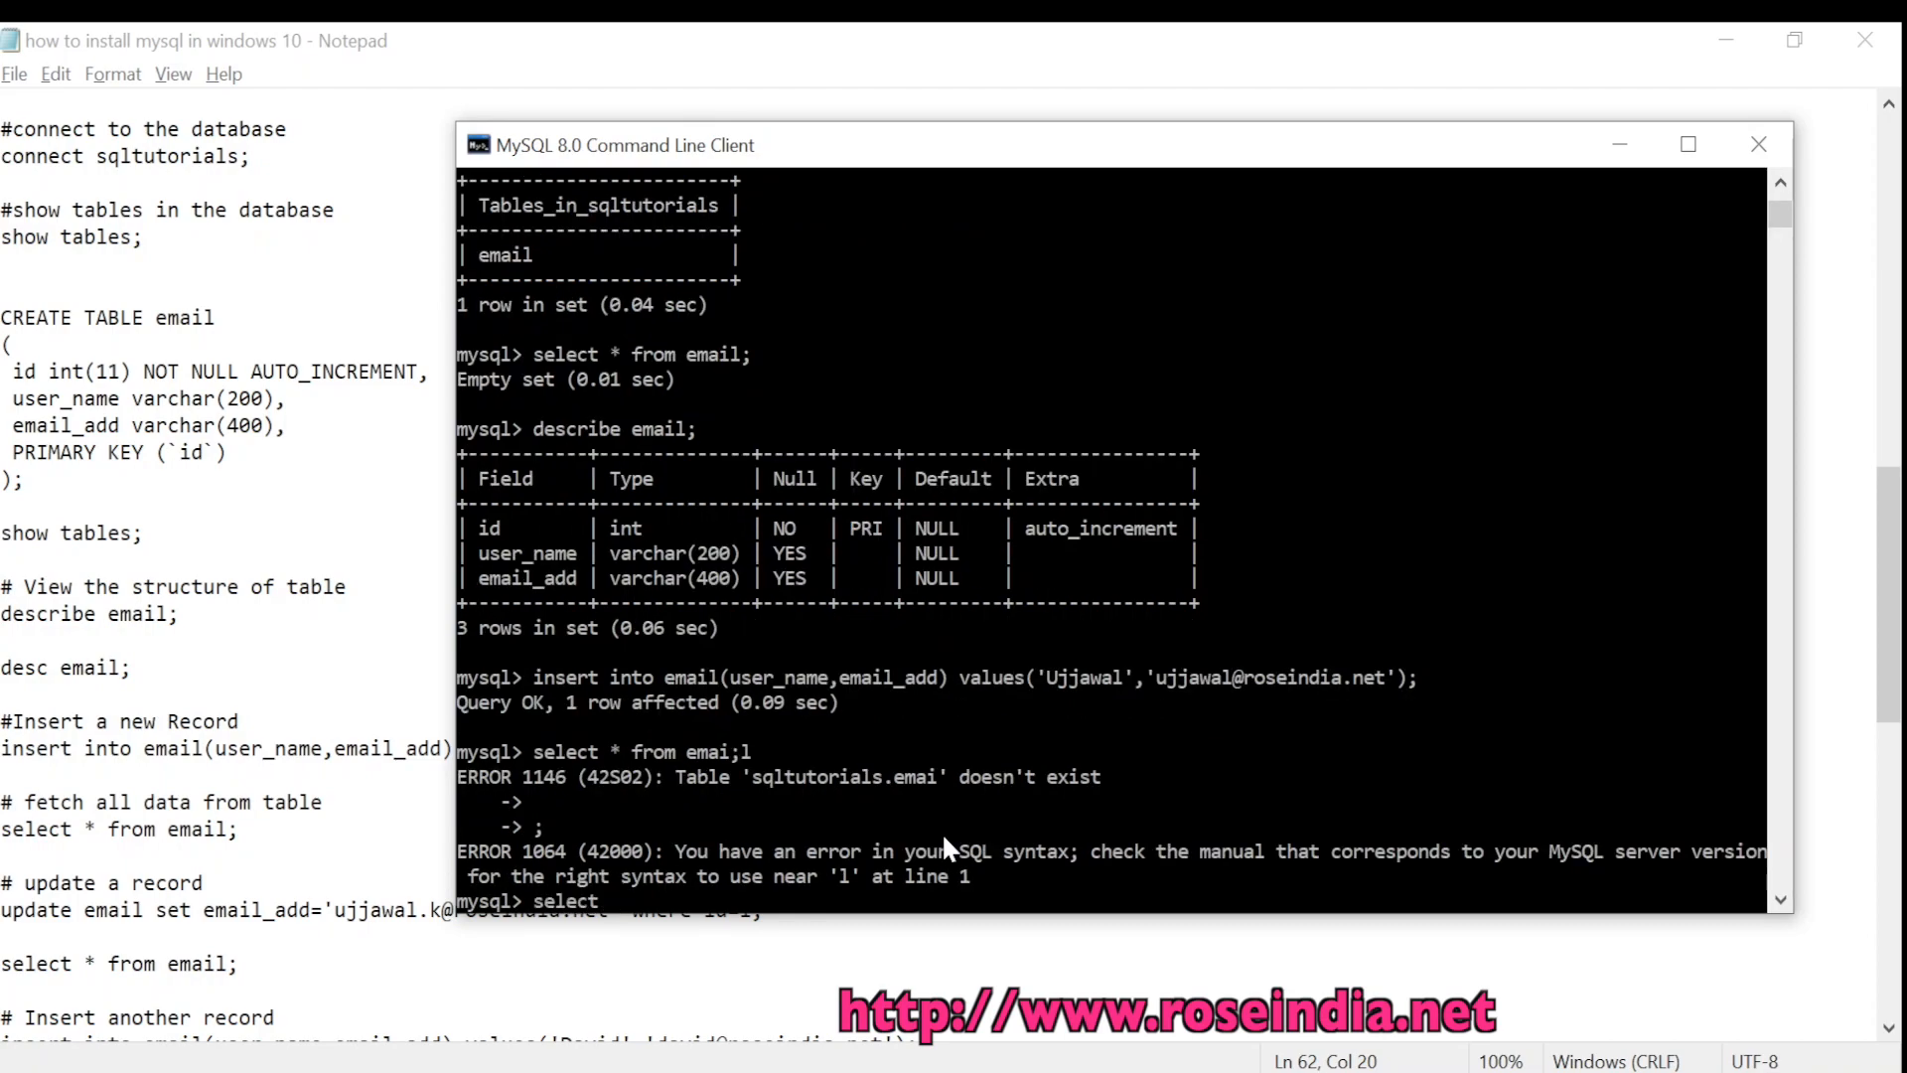
pyautogui.write(' * from email;')
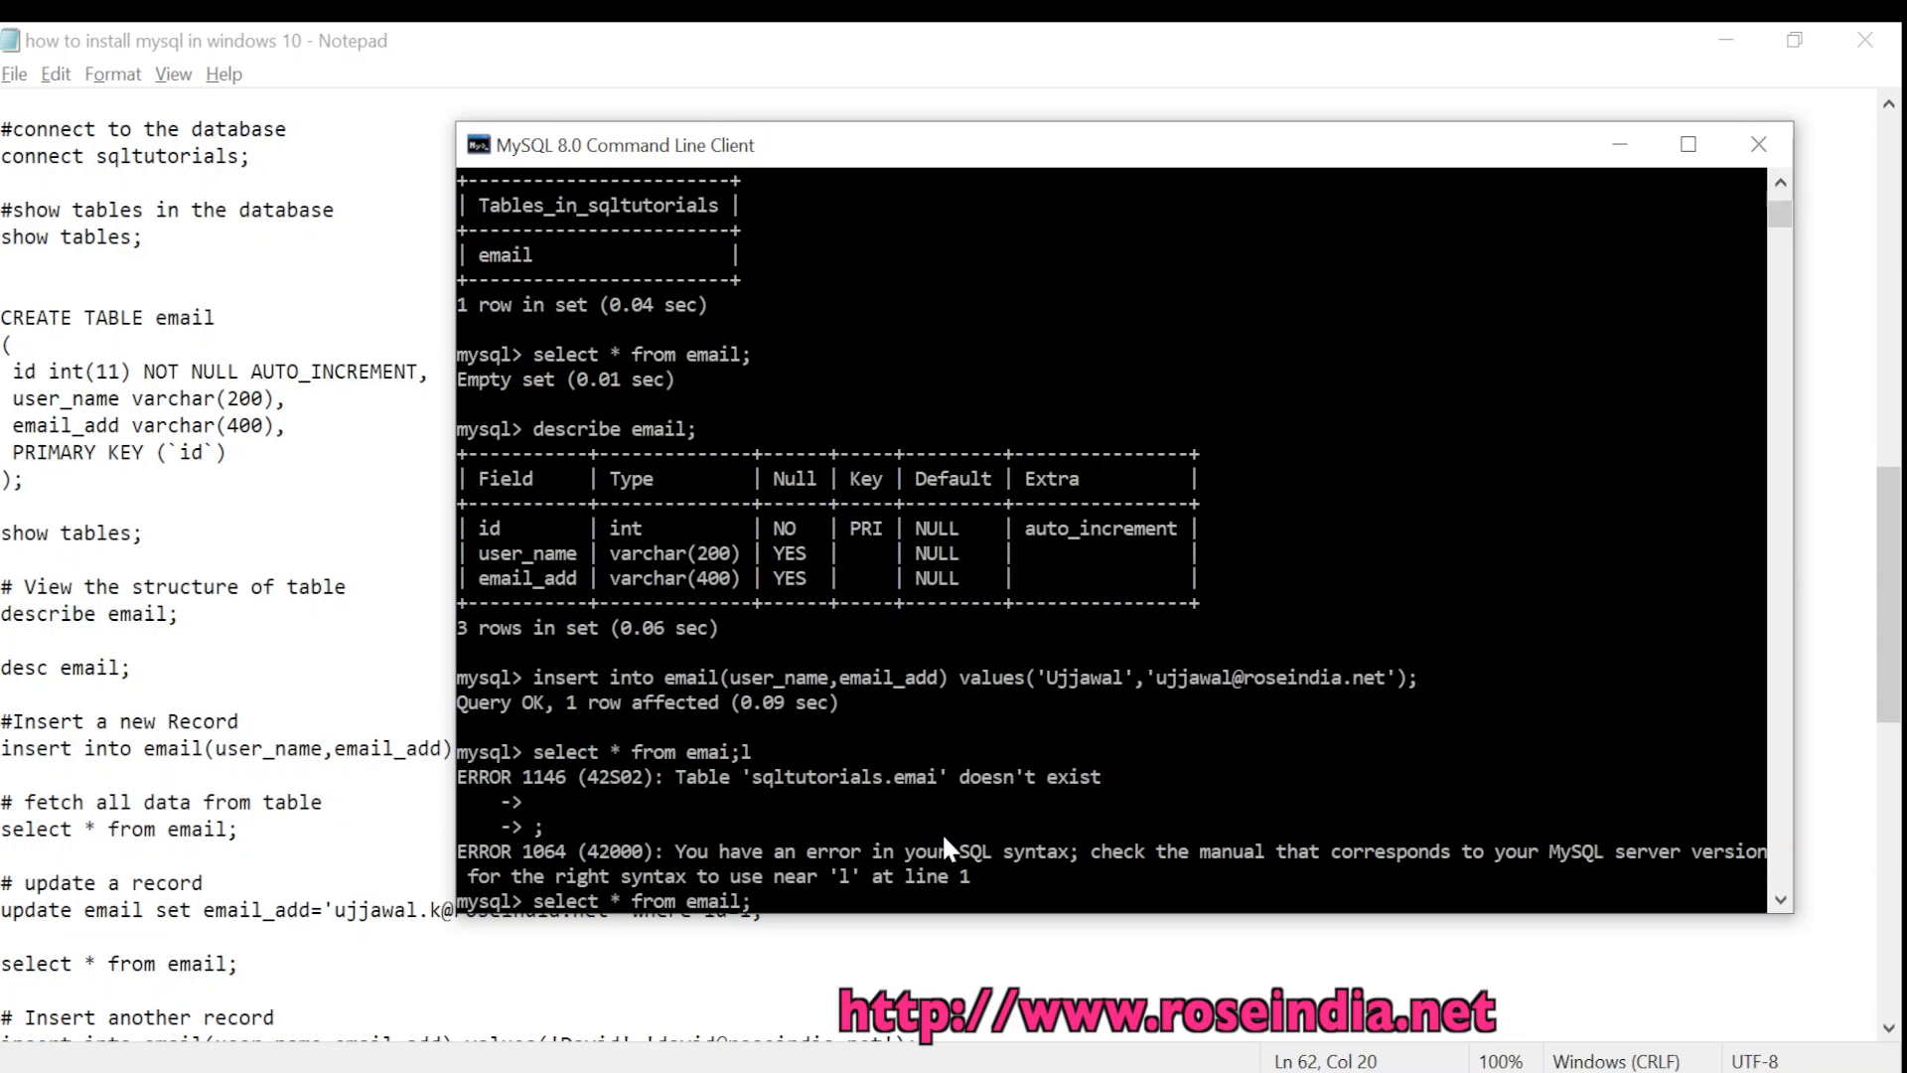
pyautogui.press('Return')
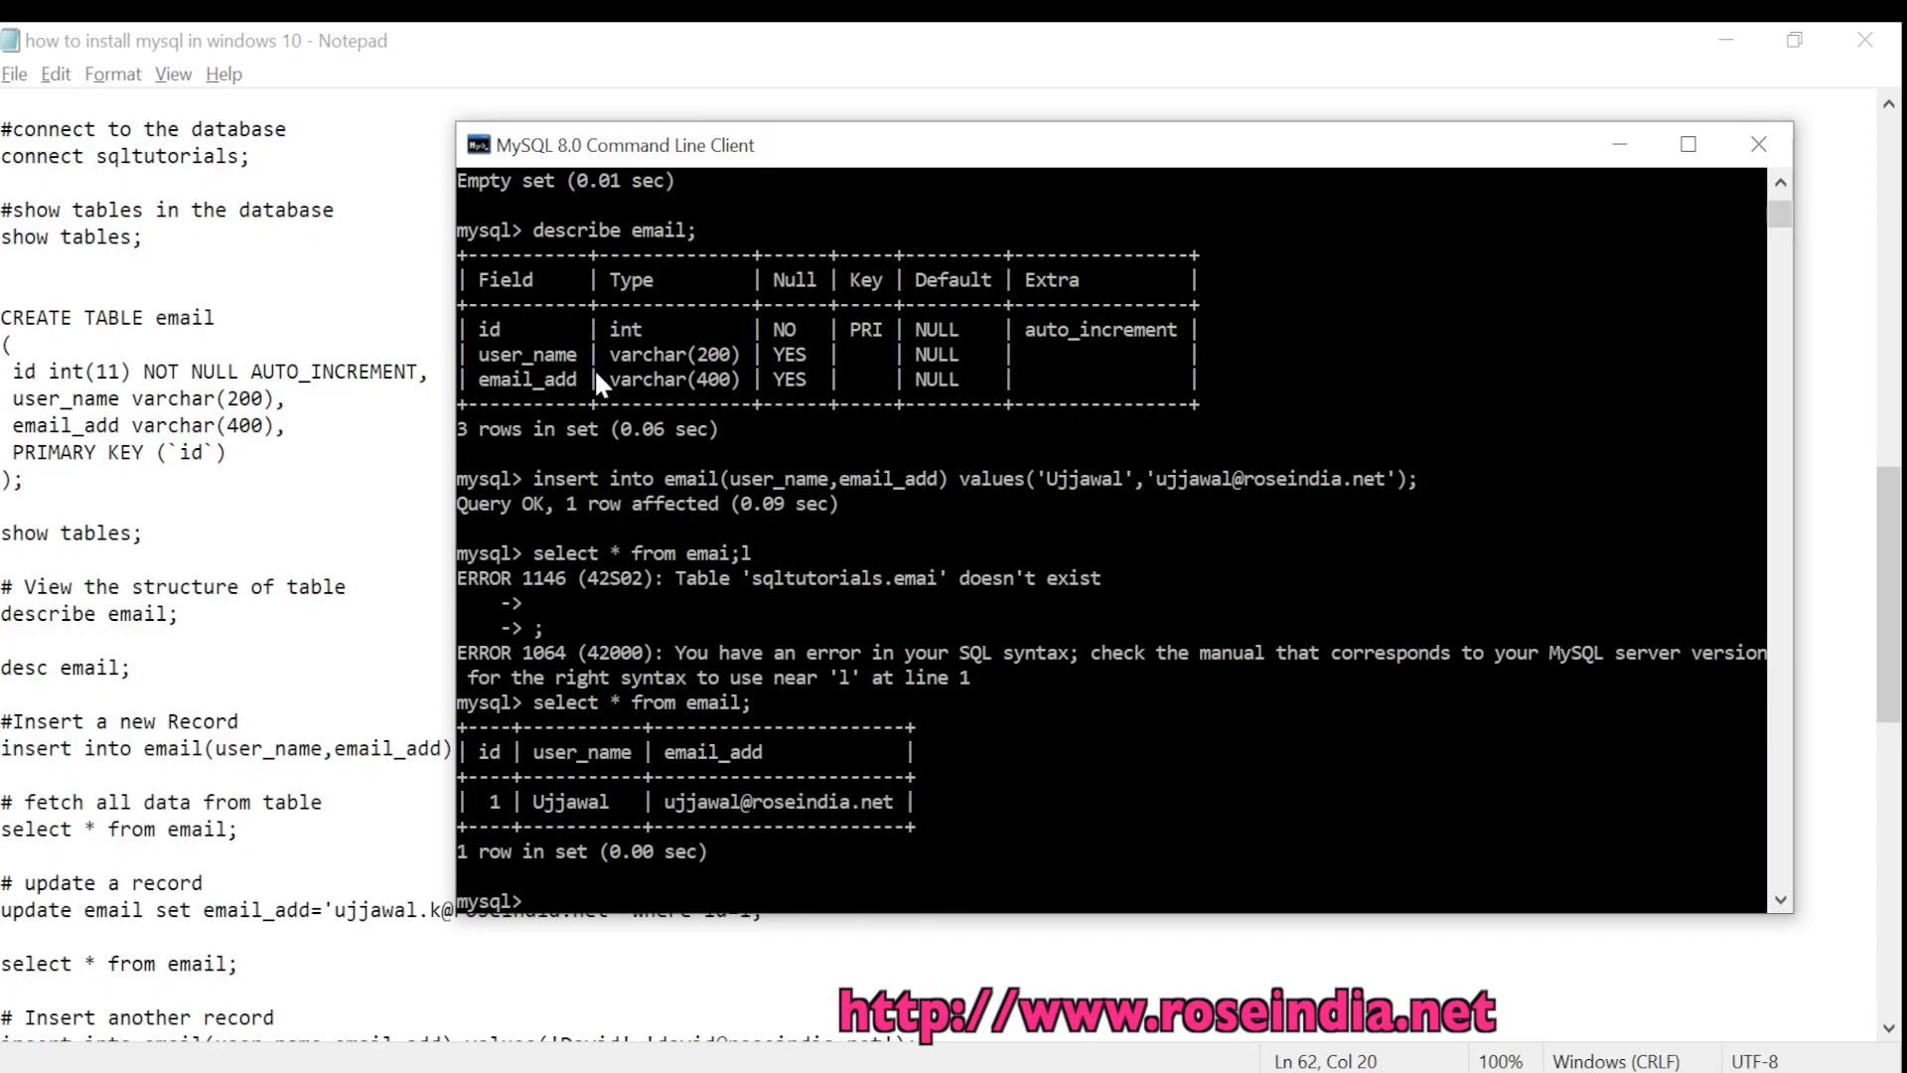
# Rerun the select * from email line copied from the notes, returning 1 row with id 1
pyautogui.click(276, 827)
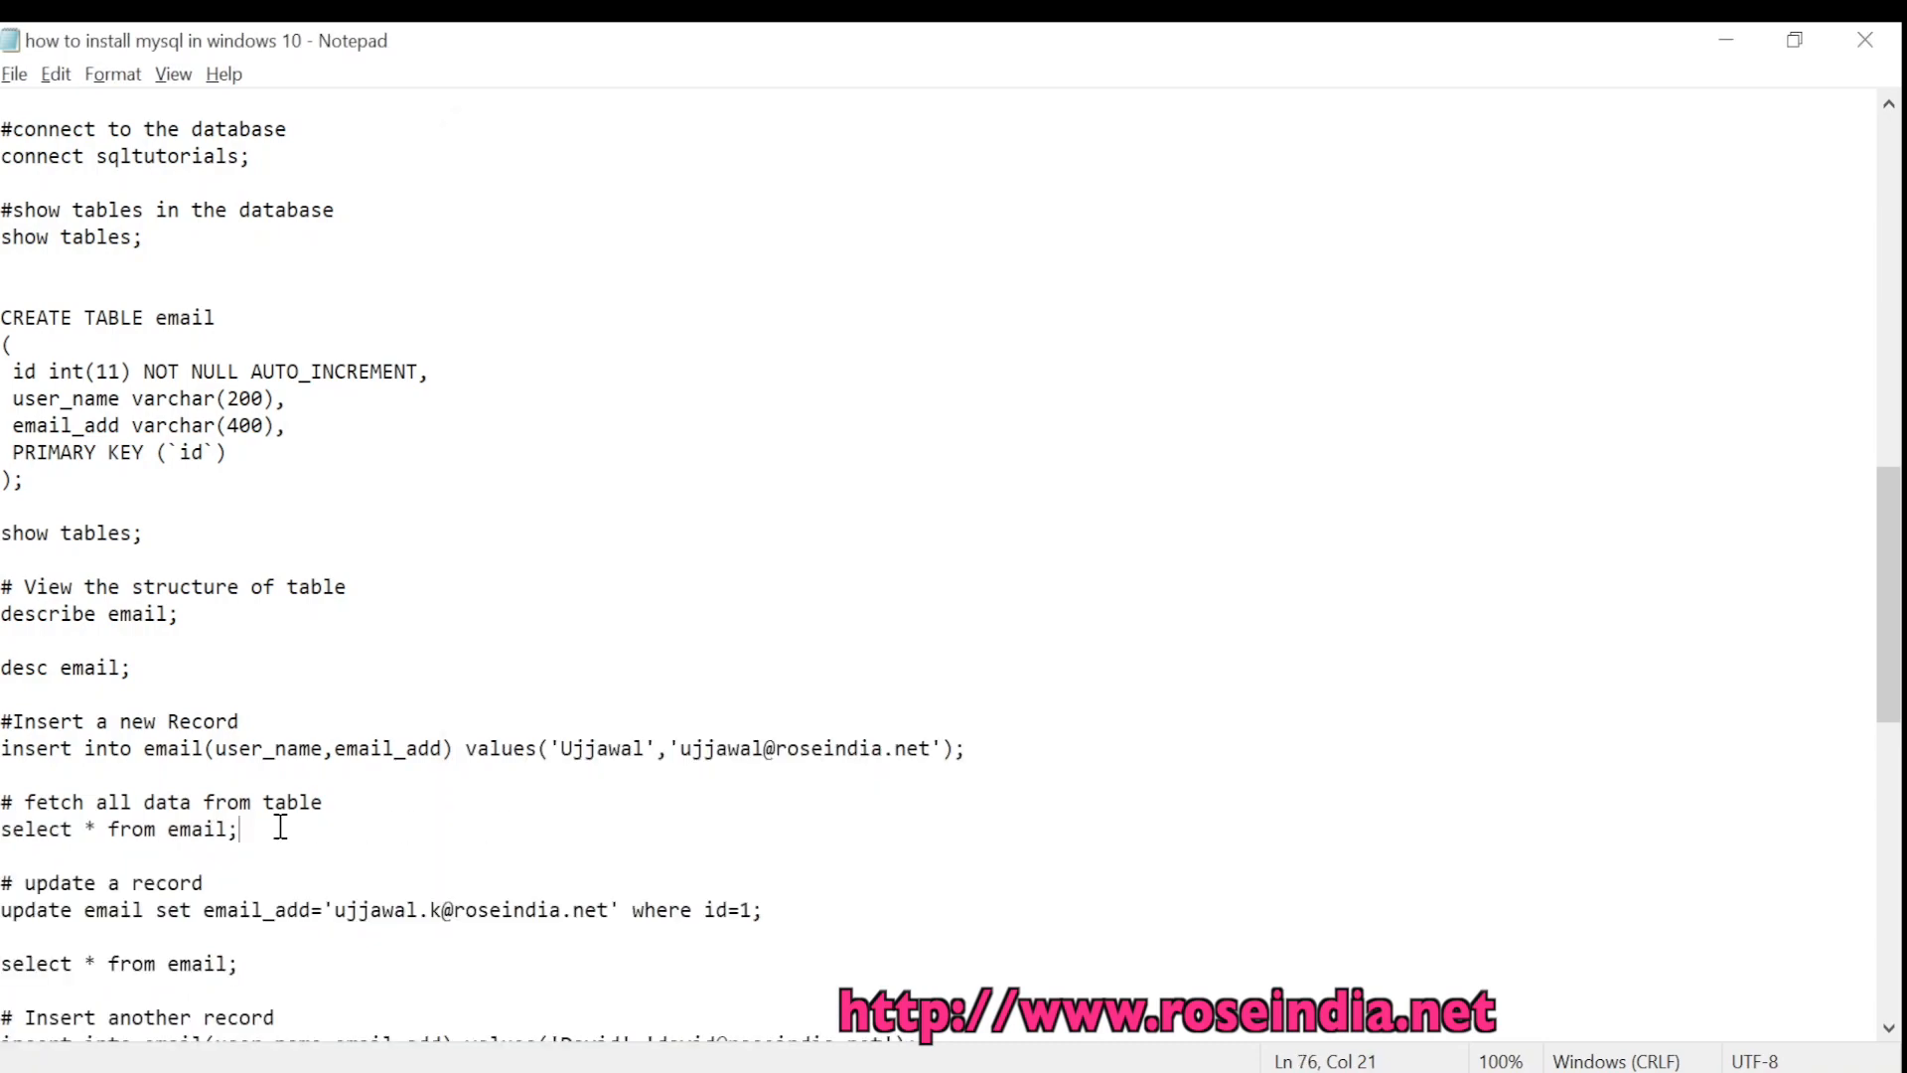
pyautogui.scroll(-2, 277, 765)
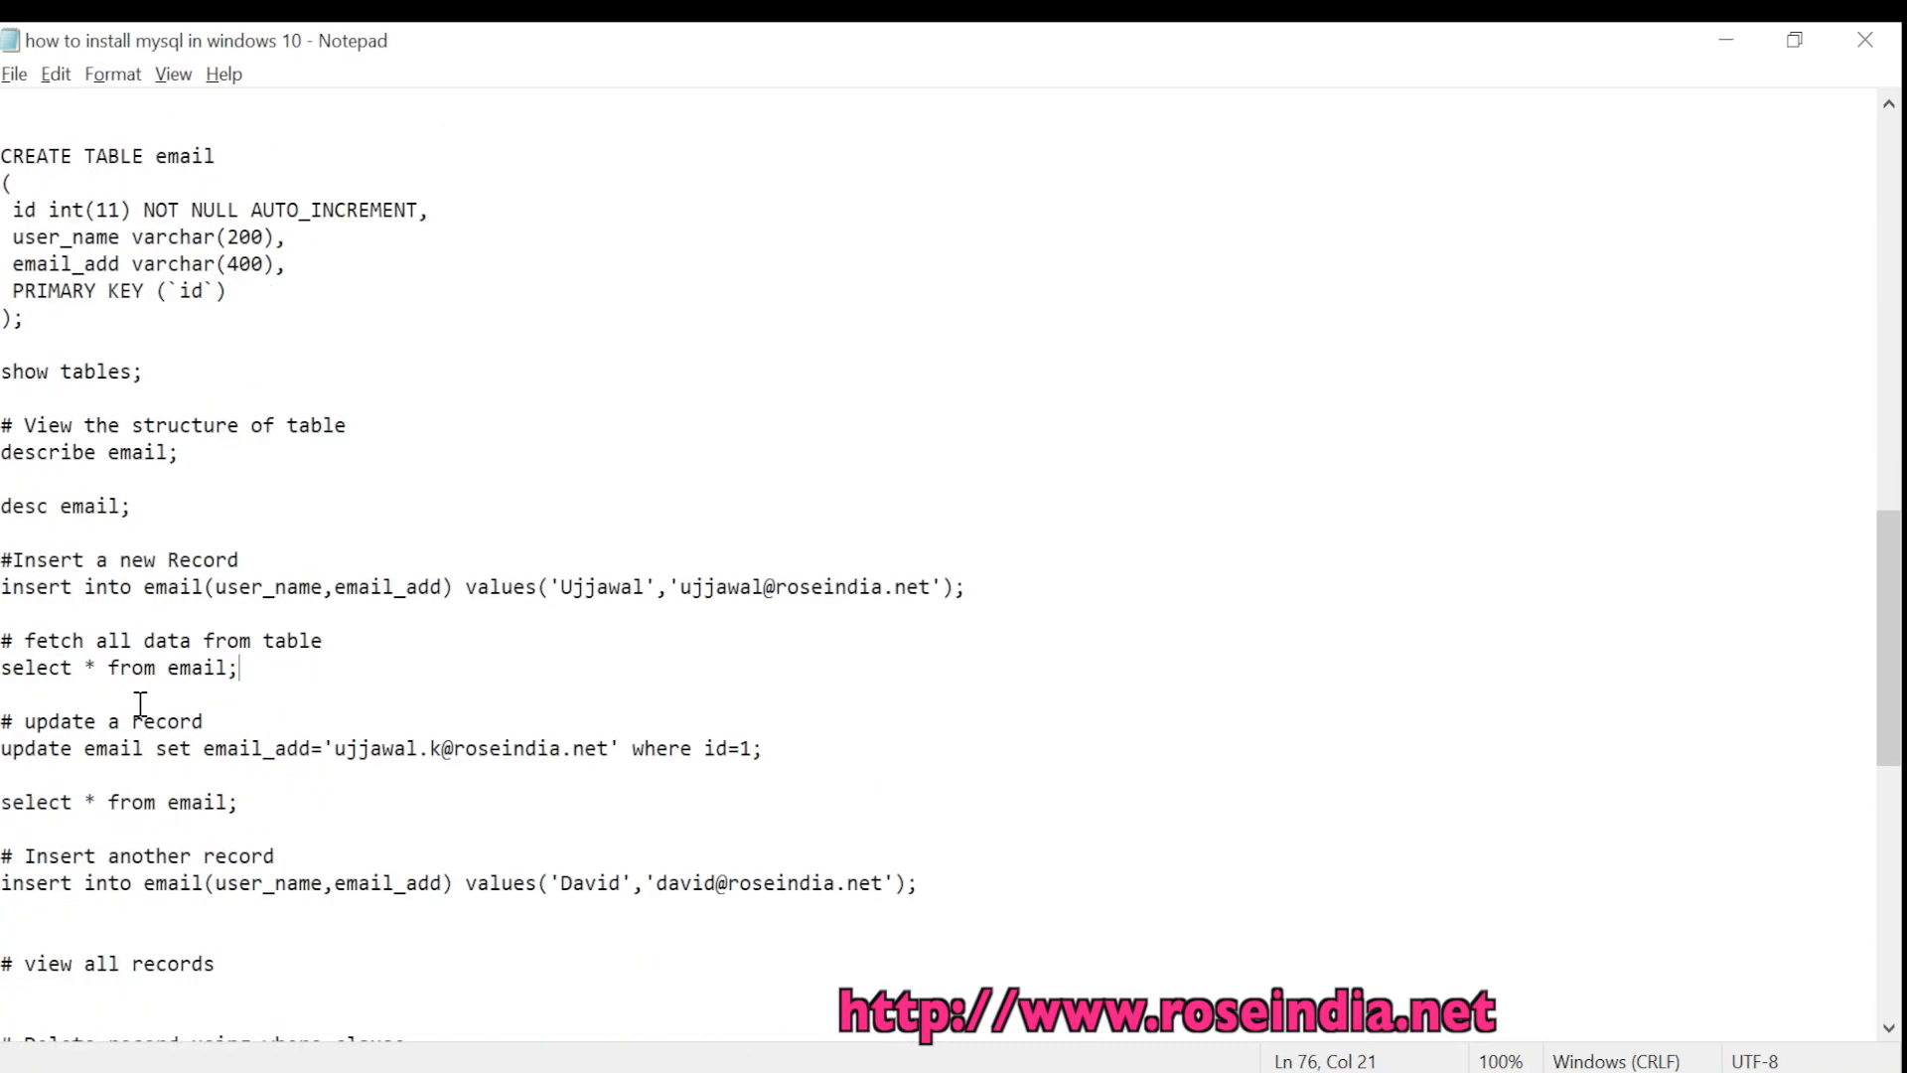
pyautogui.moveTo(264, 668); pyautogui.dragTo(2, 644)
pyautogui.click(239, 669)
pyautogui.moveTo(239, 669); pyautogui.dragTo(2, 667)
pyautogui.hotkey('ctrl', 'c')
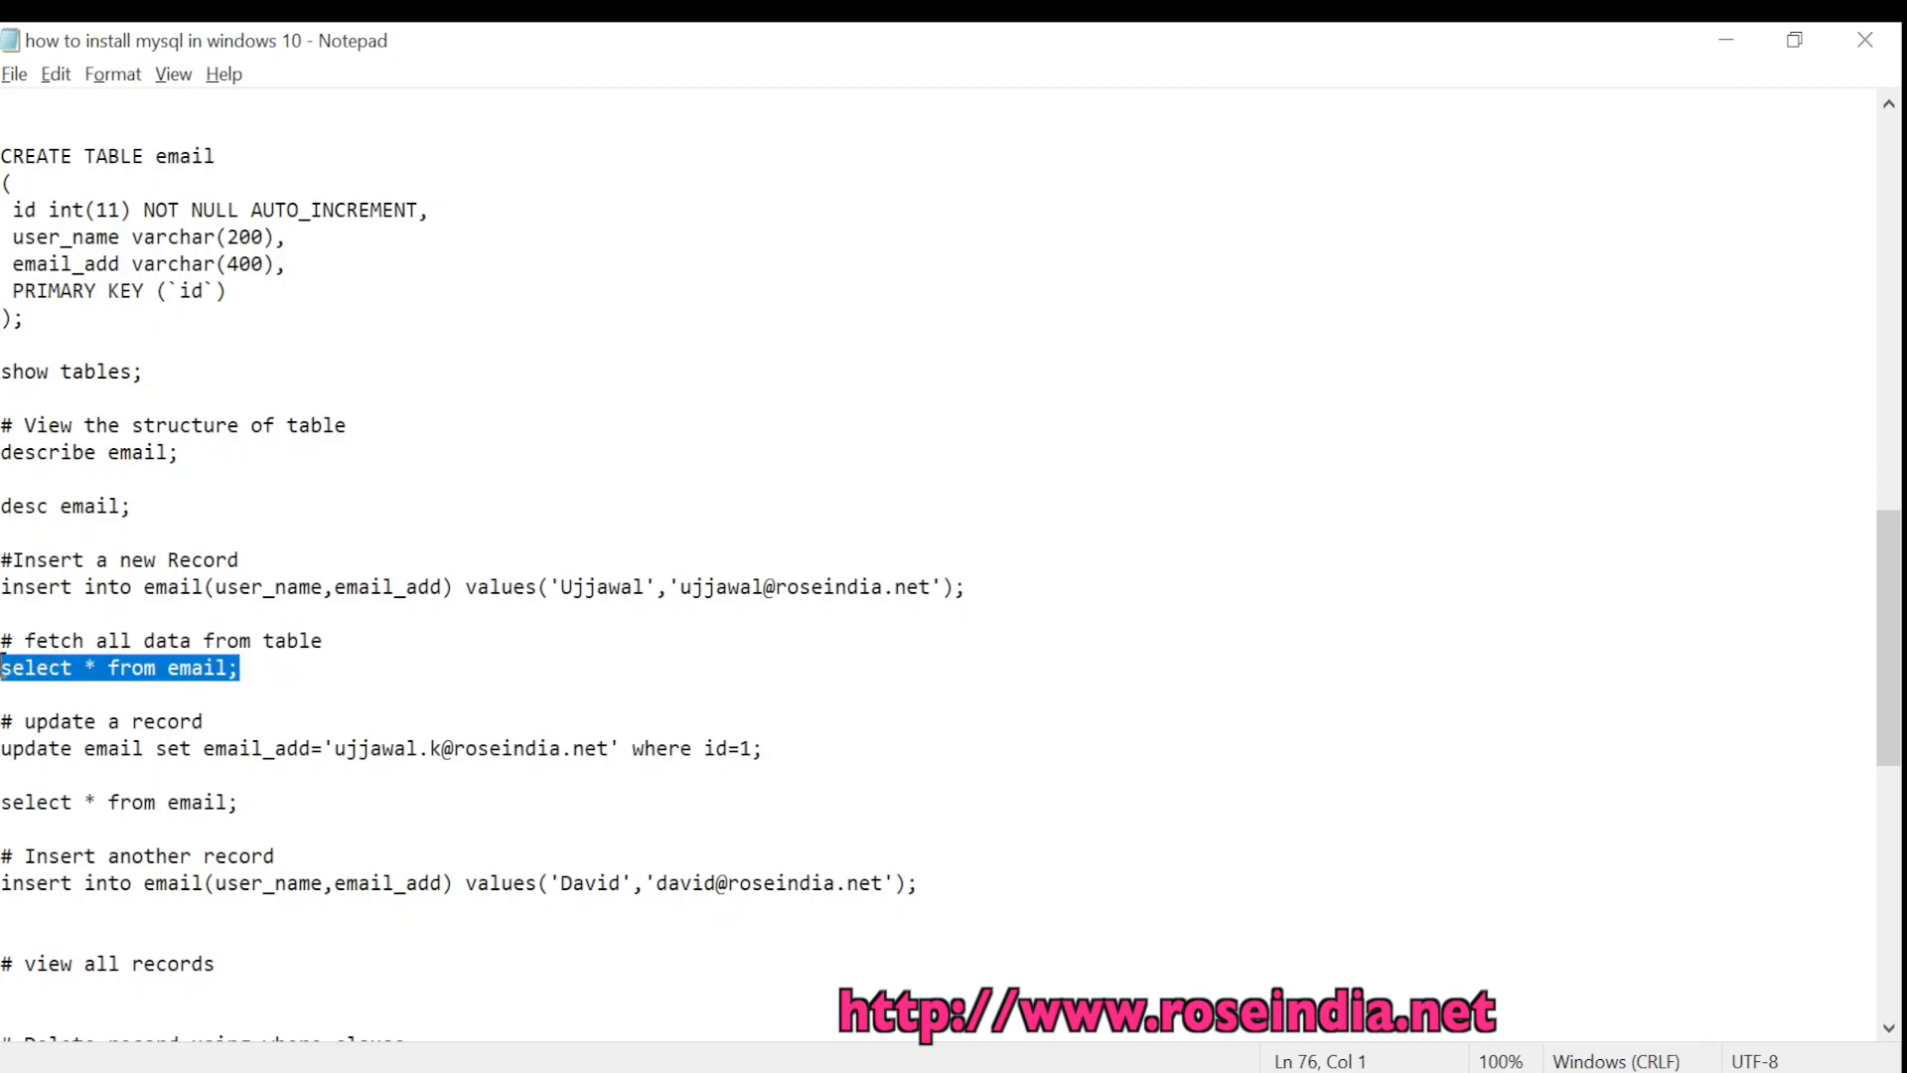
pyautogui.hotkey('alt', 'Tab')
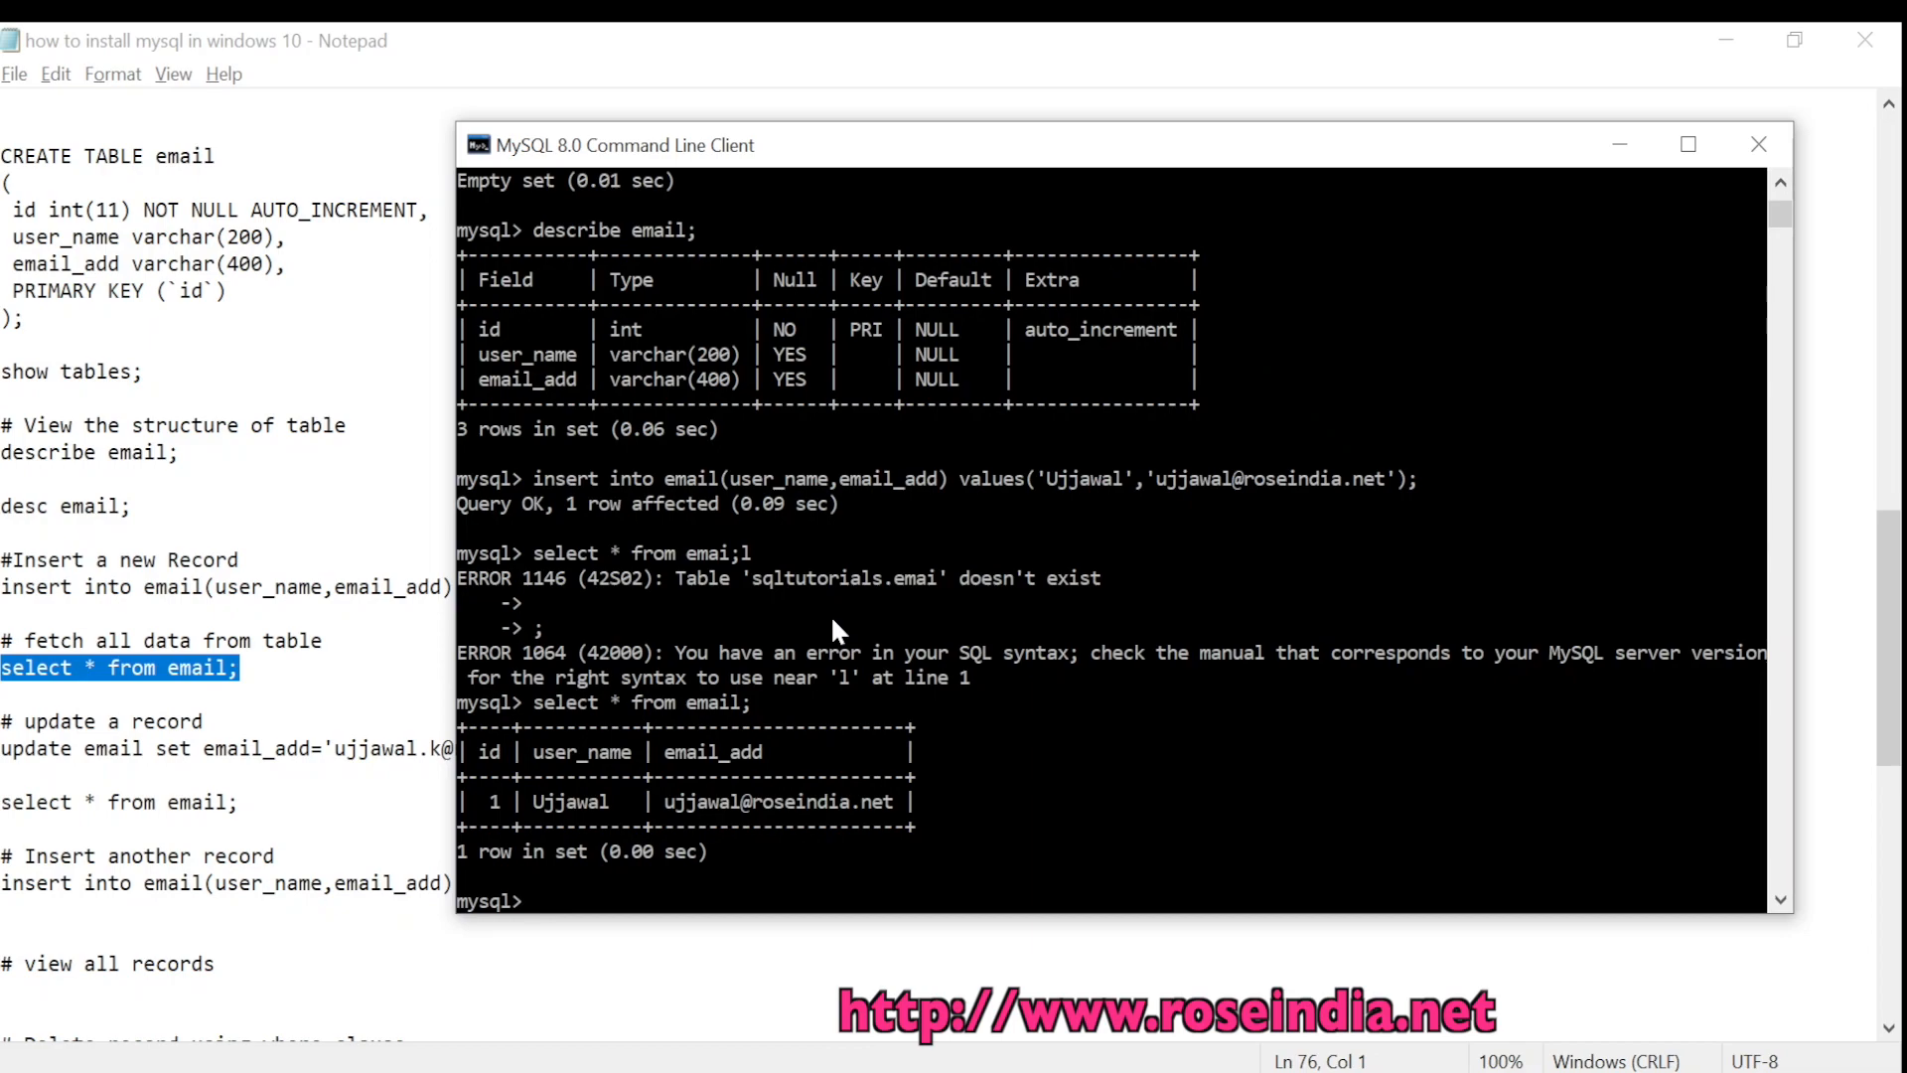
pyautogui.hotkey('ctrl', 'v')
pyautogui.press('Return')
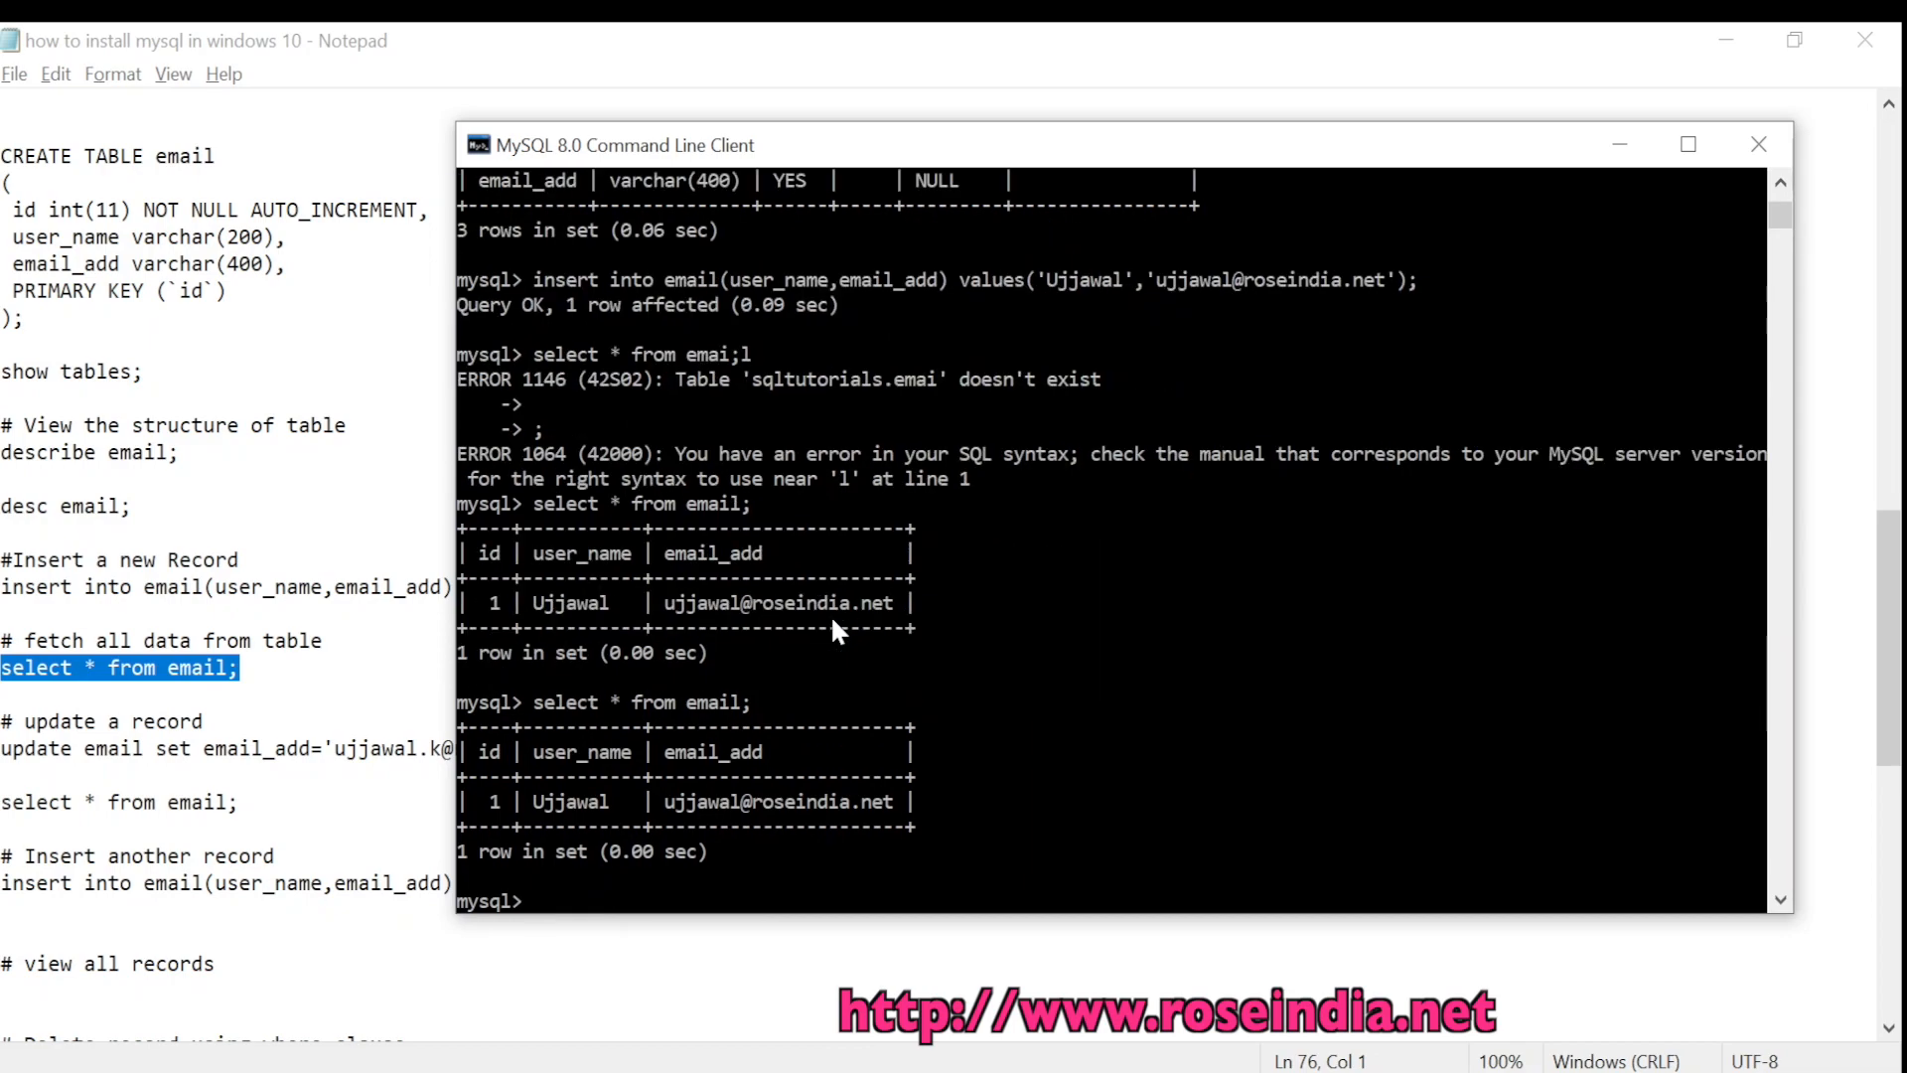
pyautogui.click(162, 801)
pyautogui.moveTo(800, 748); pyautogui.dragTo(3, 752)
# Run the update changing record 1's email_add, then 'select * from email;' to show the new address
pyautogui.rightClick(92, 766)
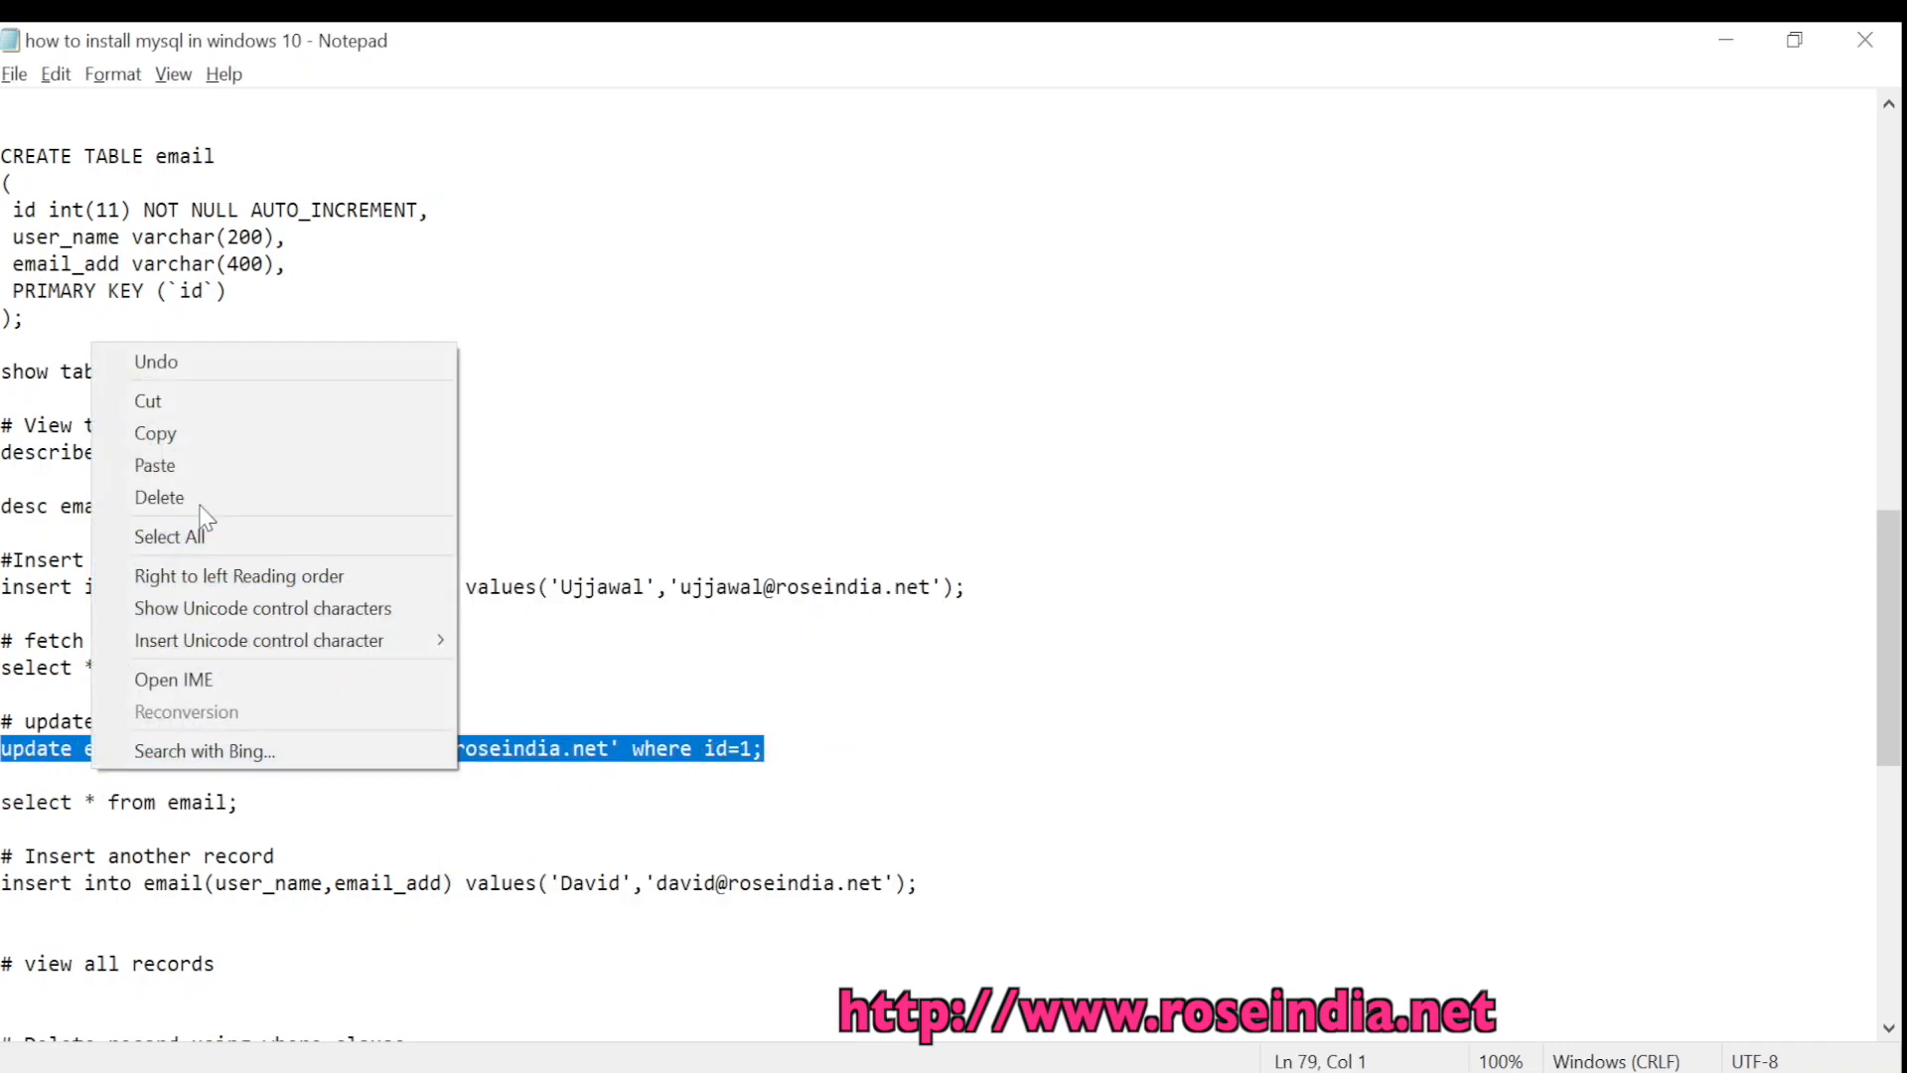
pyautogui.click(204, 433)
pyautogui.hotkey('alt', 'Tab')
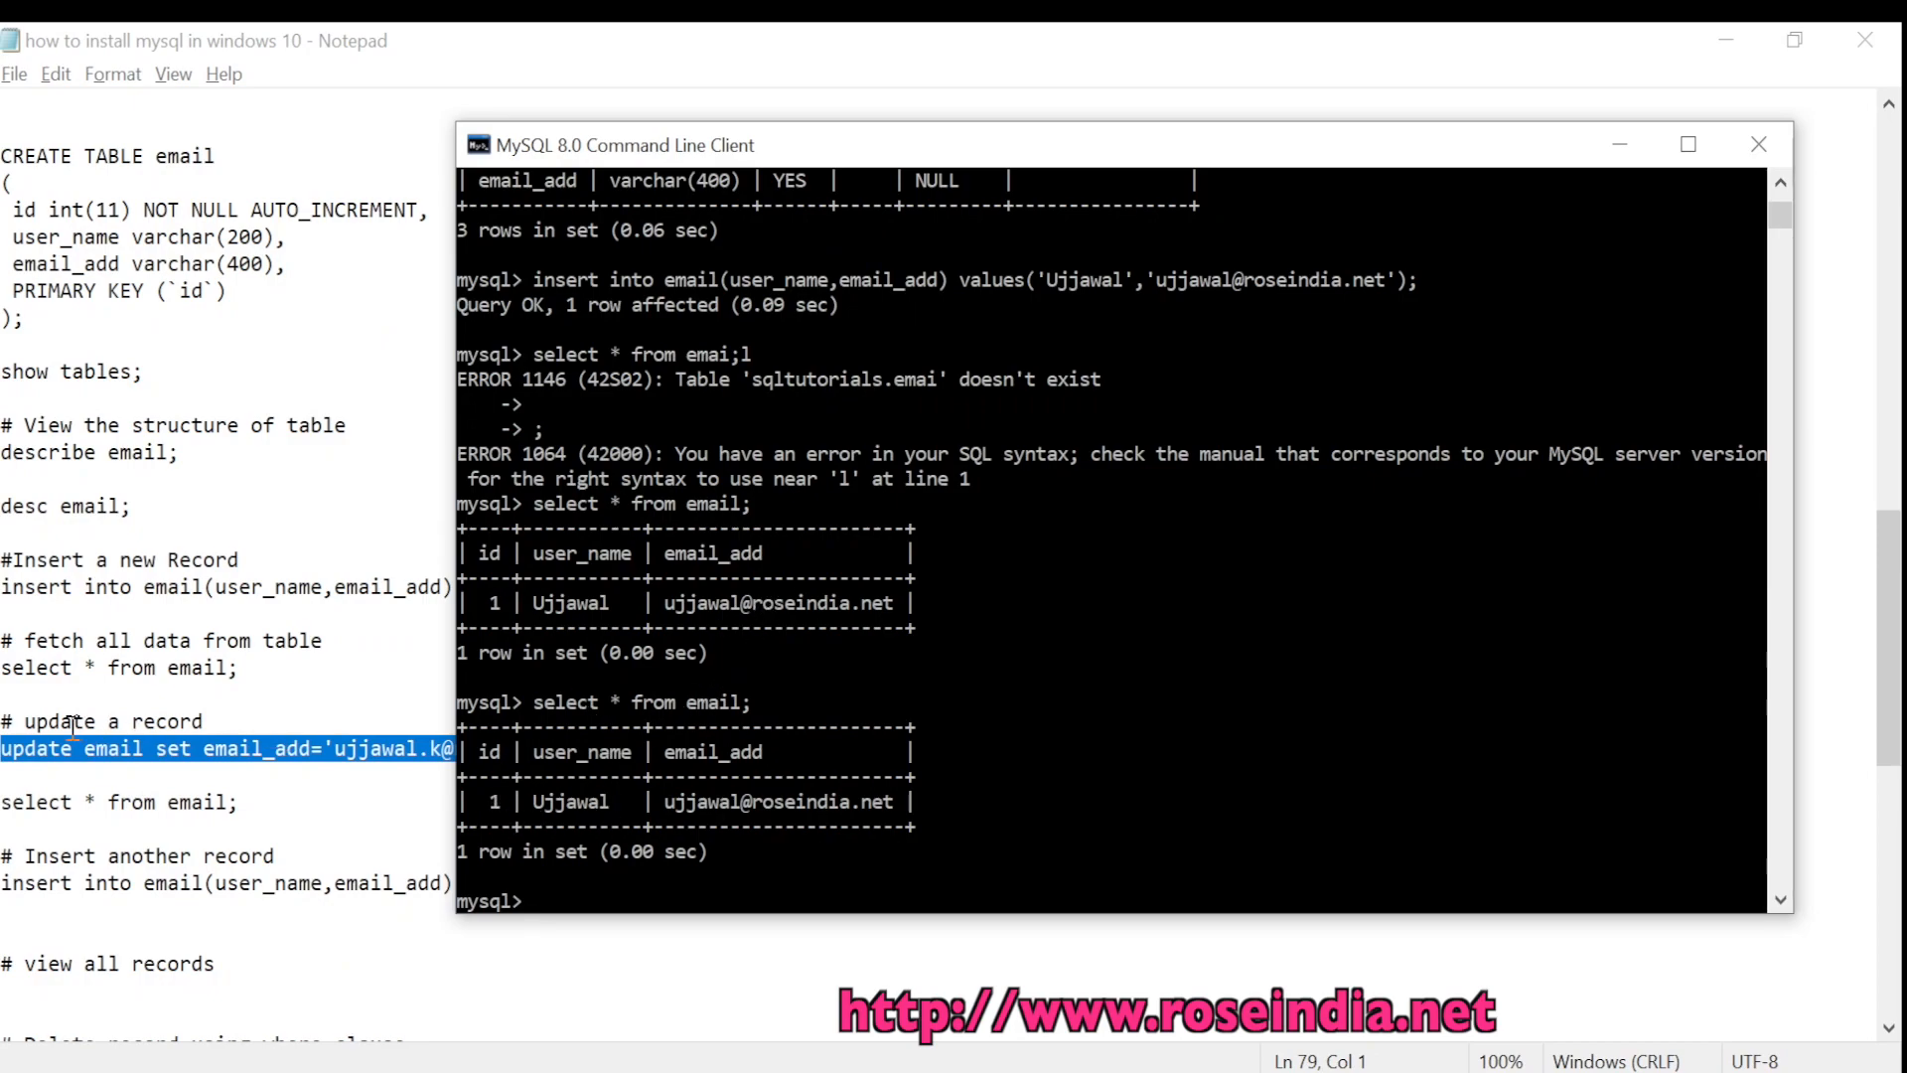
pyautogui.click(149, 737)
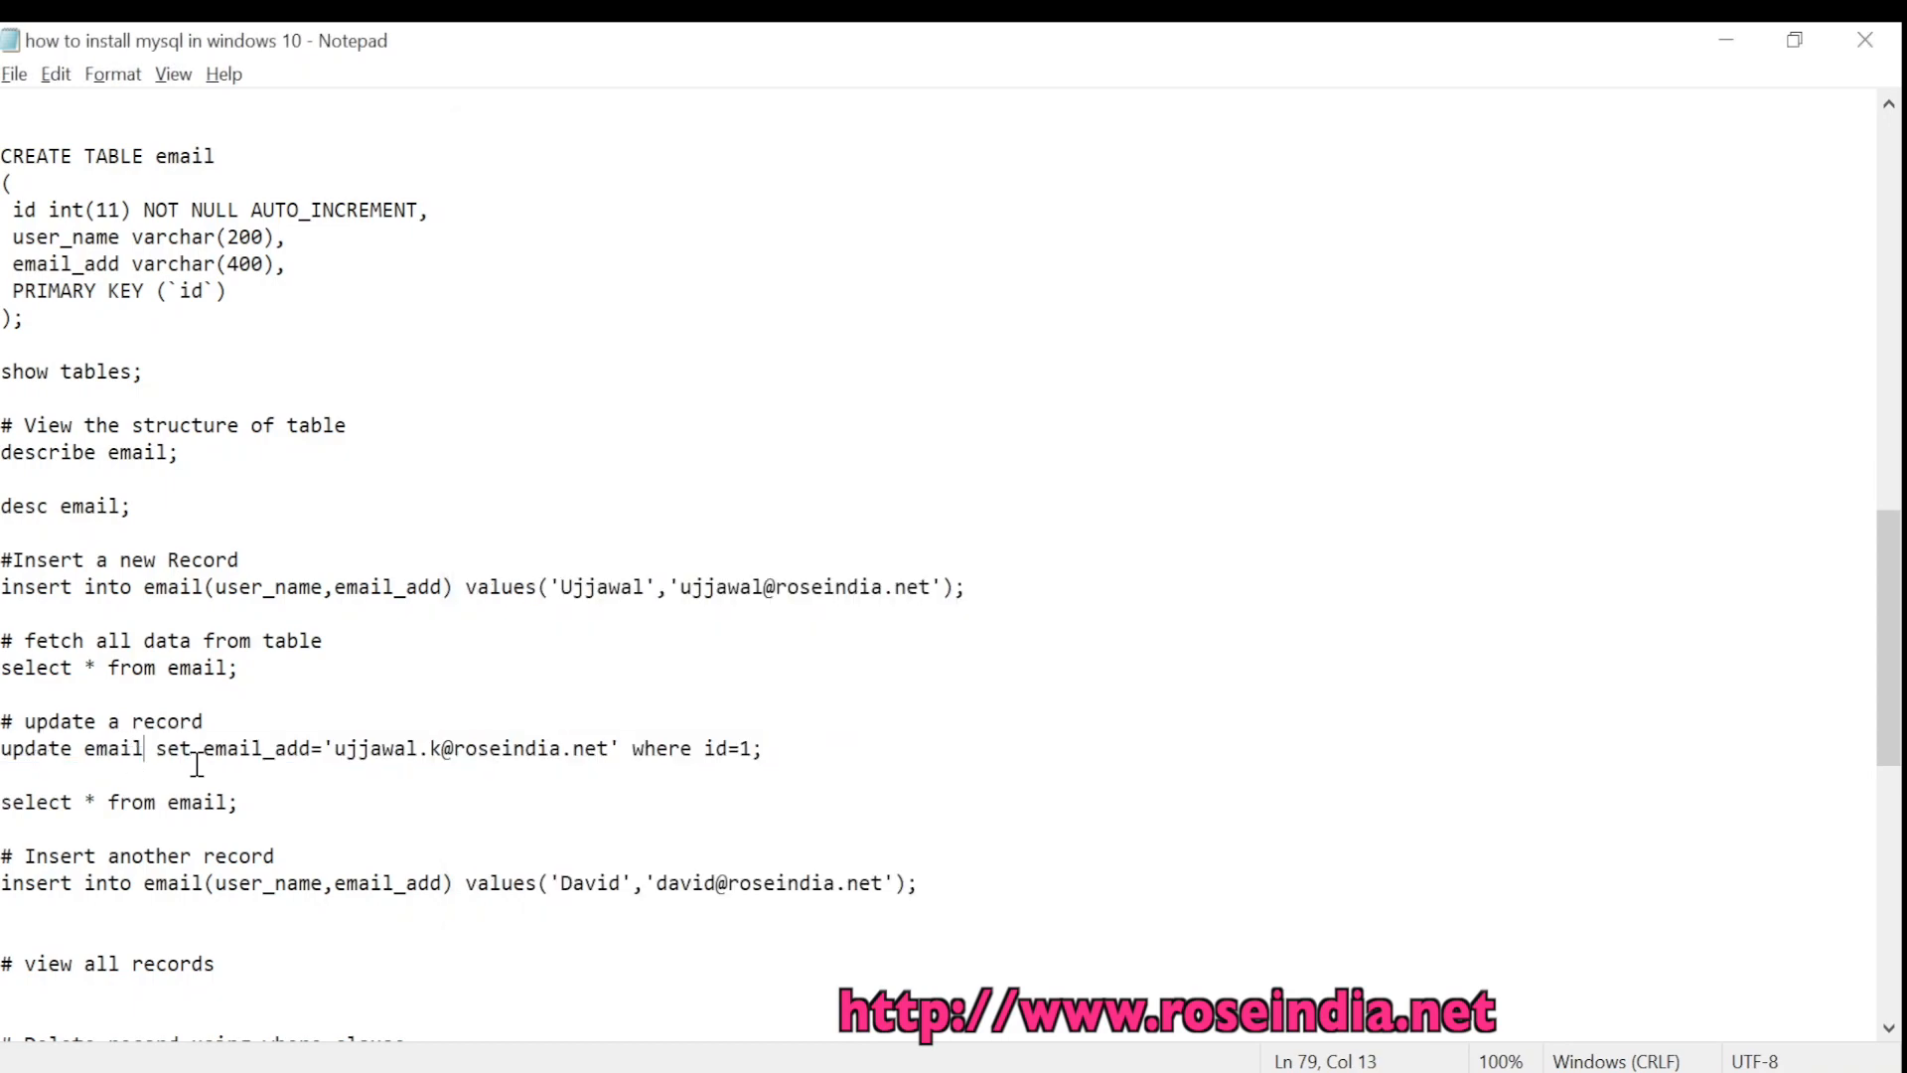
pyautogui.click(255, 752)
pyautogui.click(764, 747)
pyautogui.hotkey('alt', 'Tab')
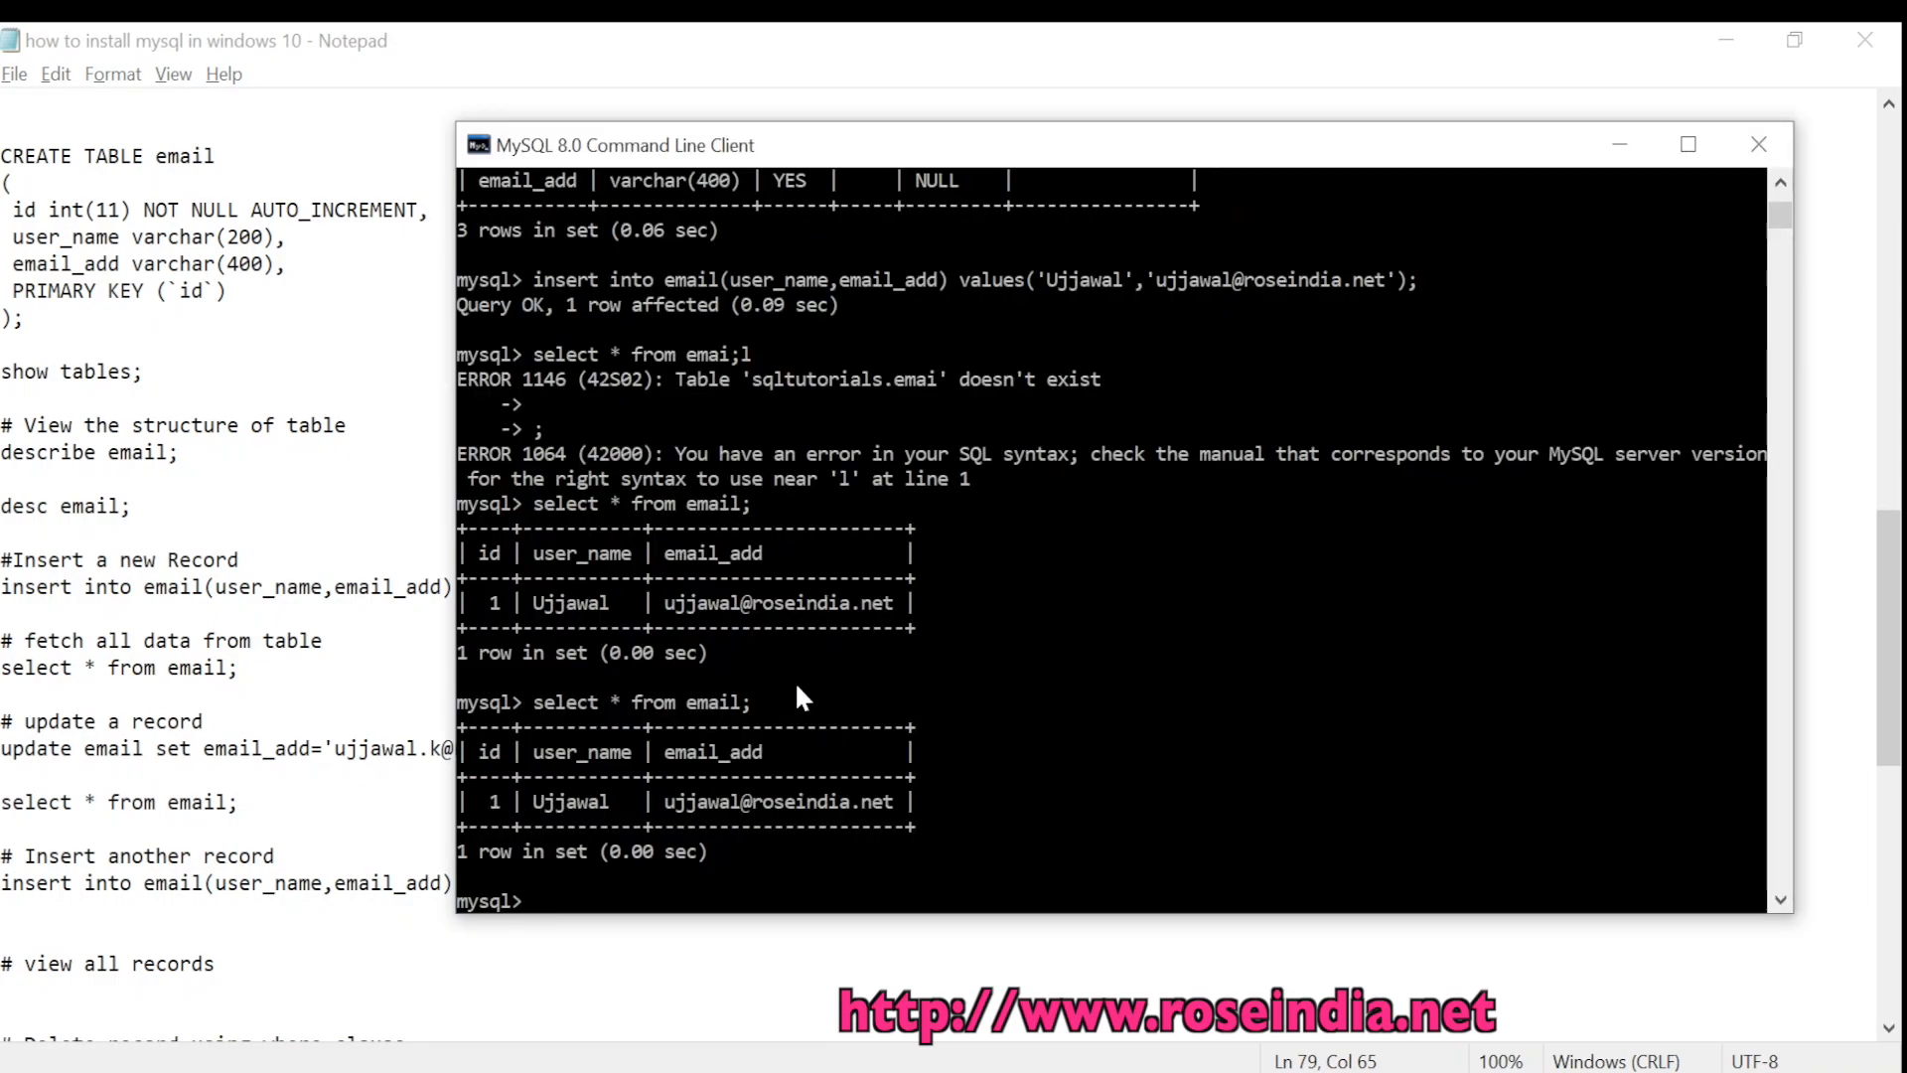
pyautogui.rightClick(850, 664)
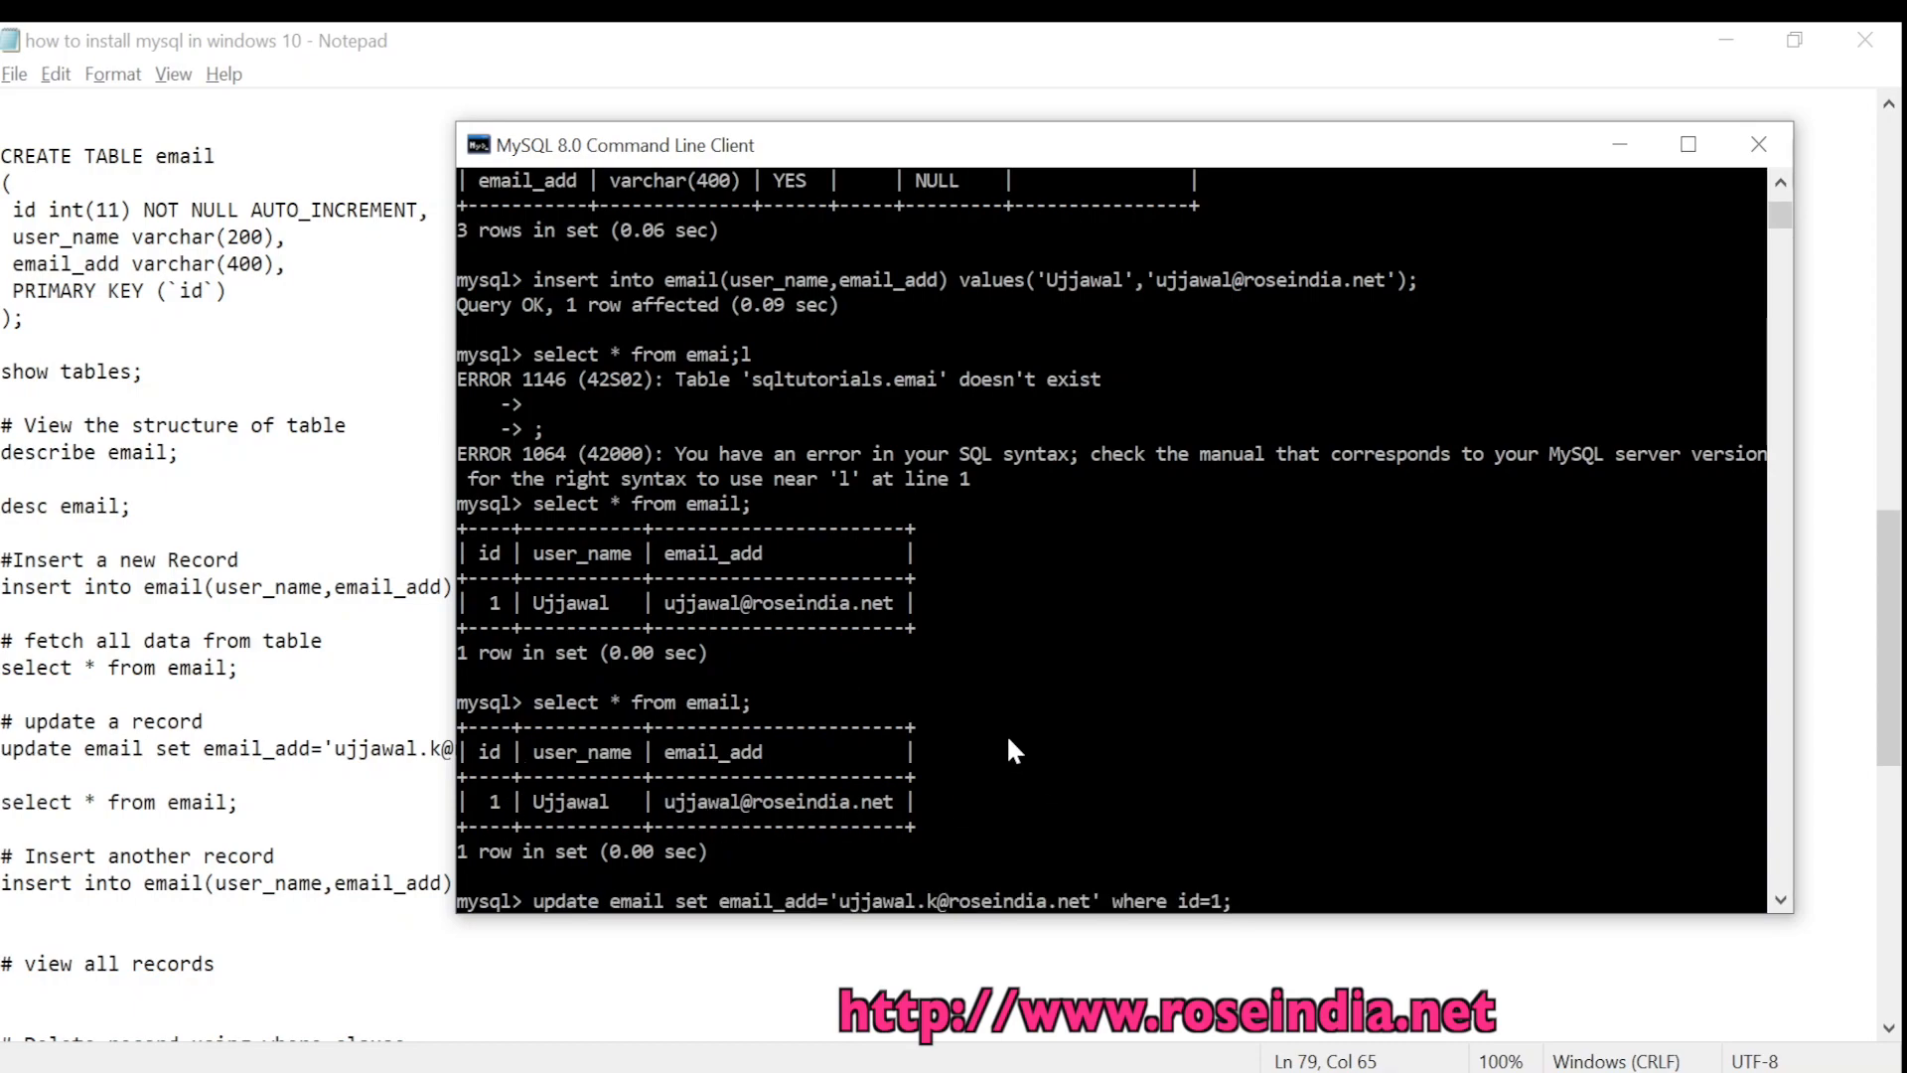
pyautogui.press('Return')
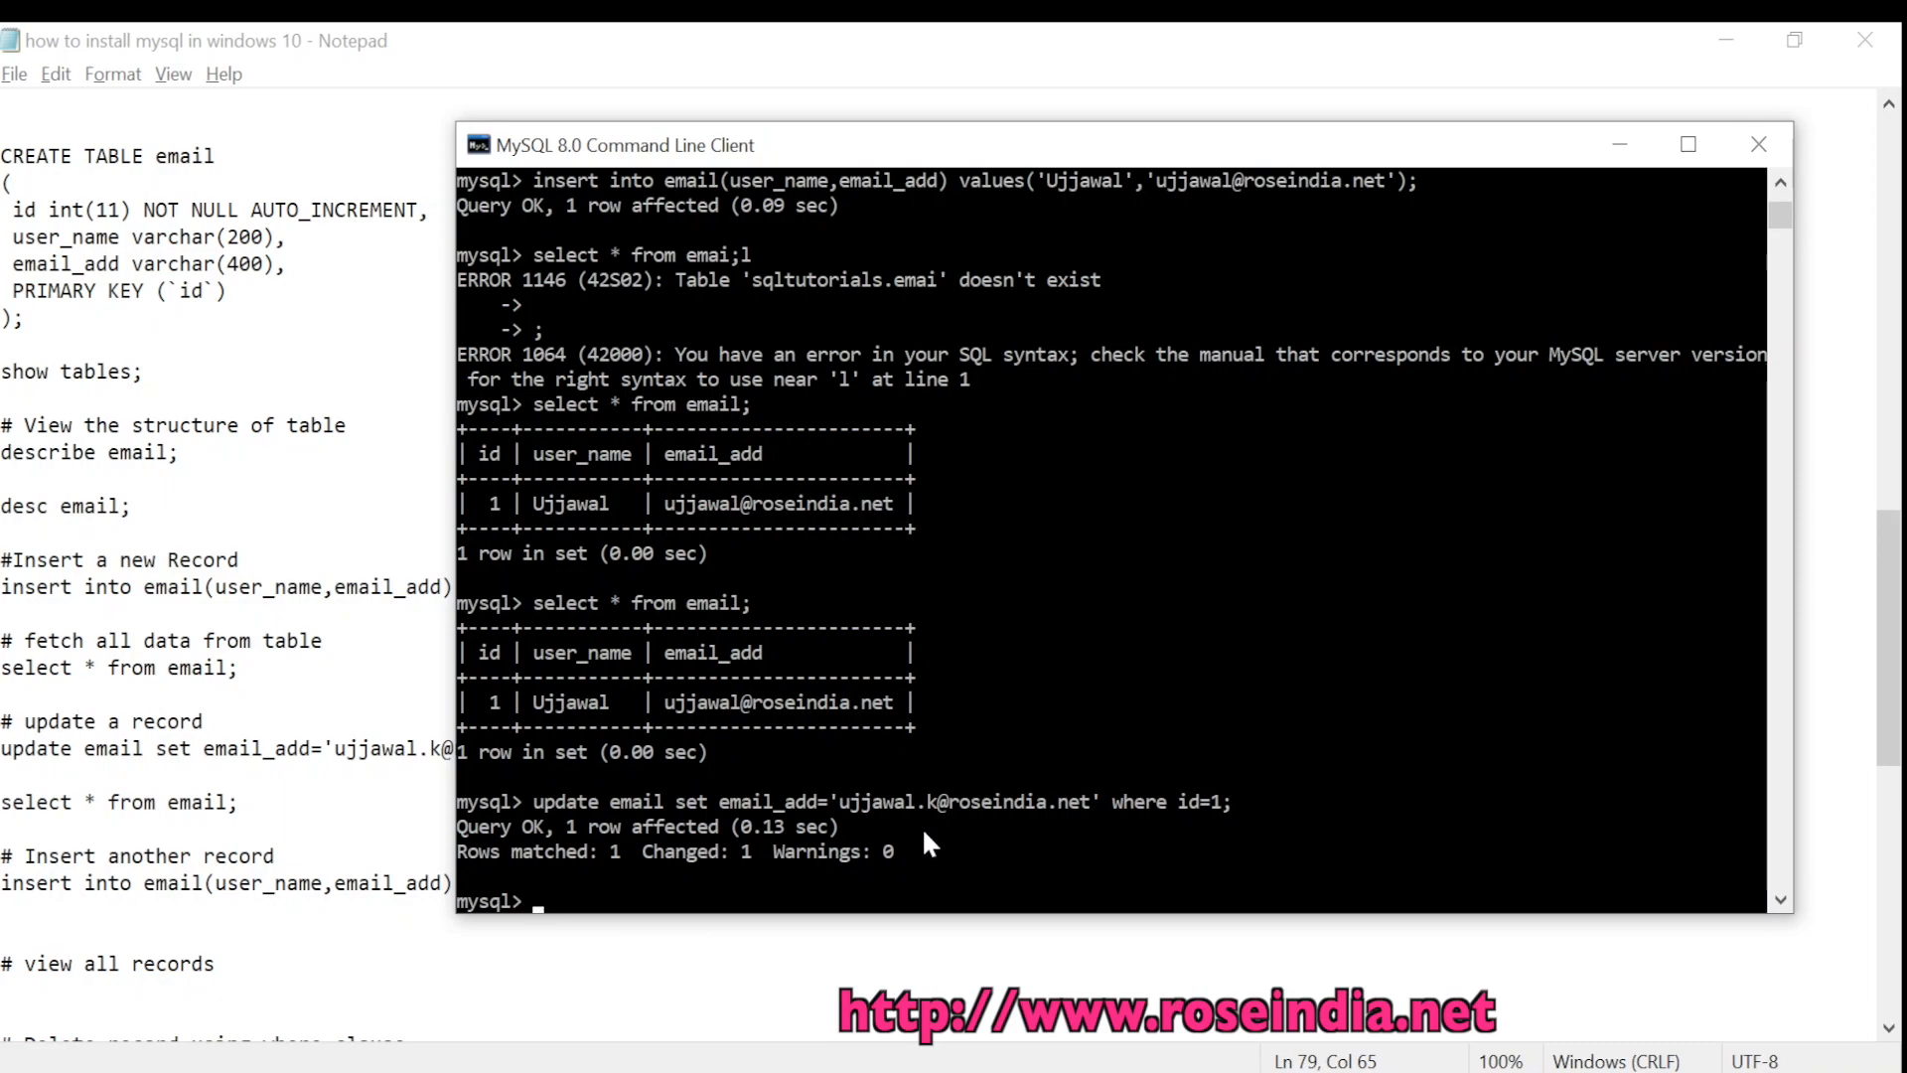
pyautogui.write('select')
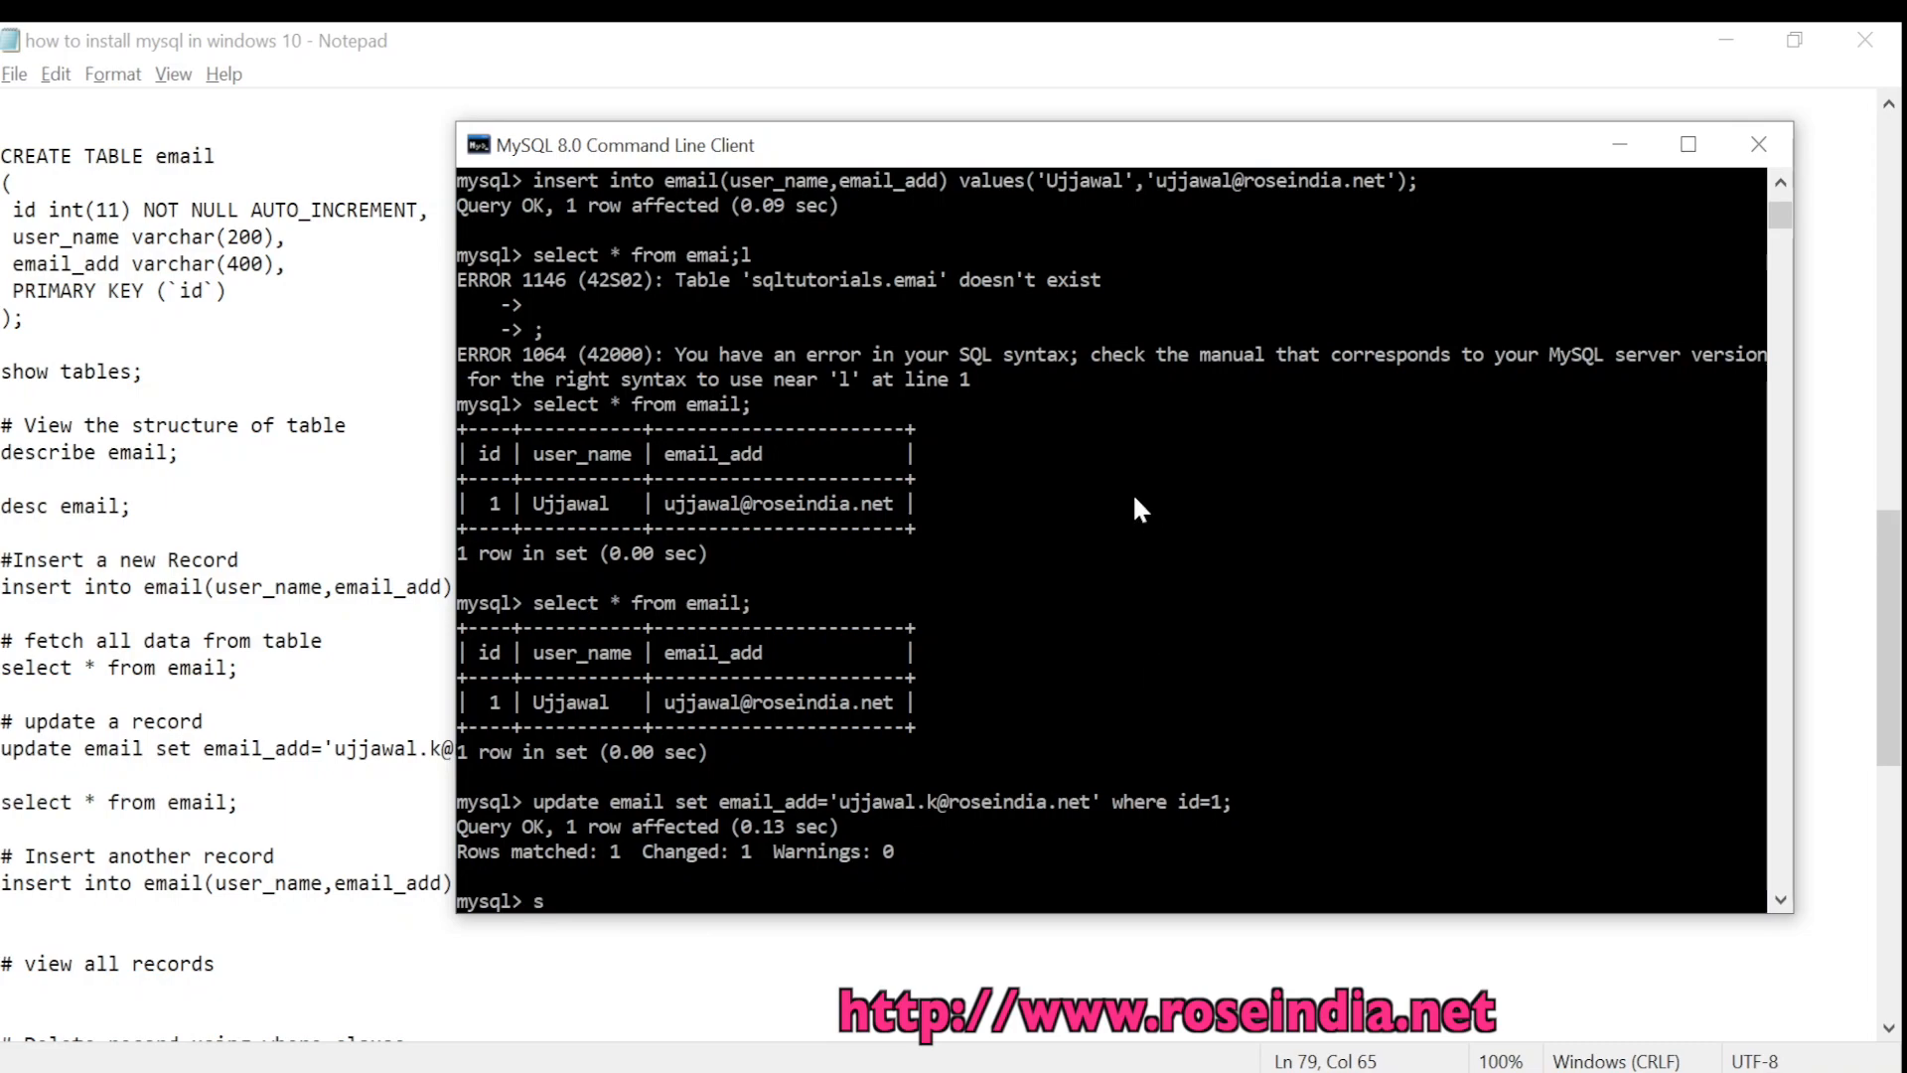
pyautogui.write(' * f')
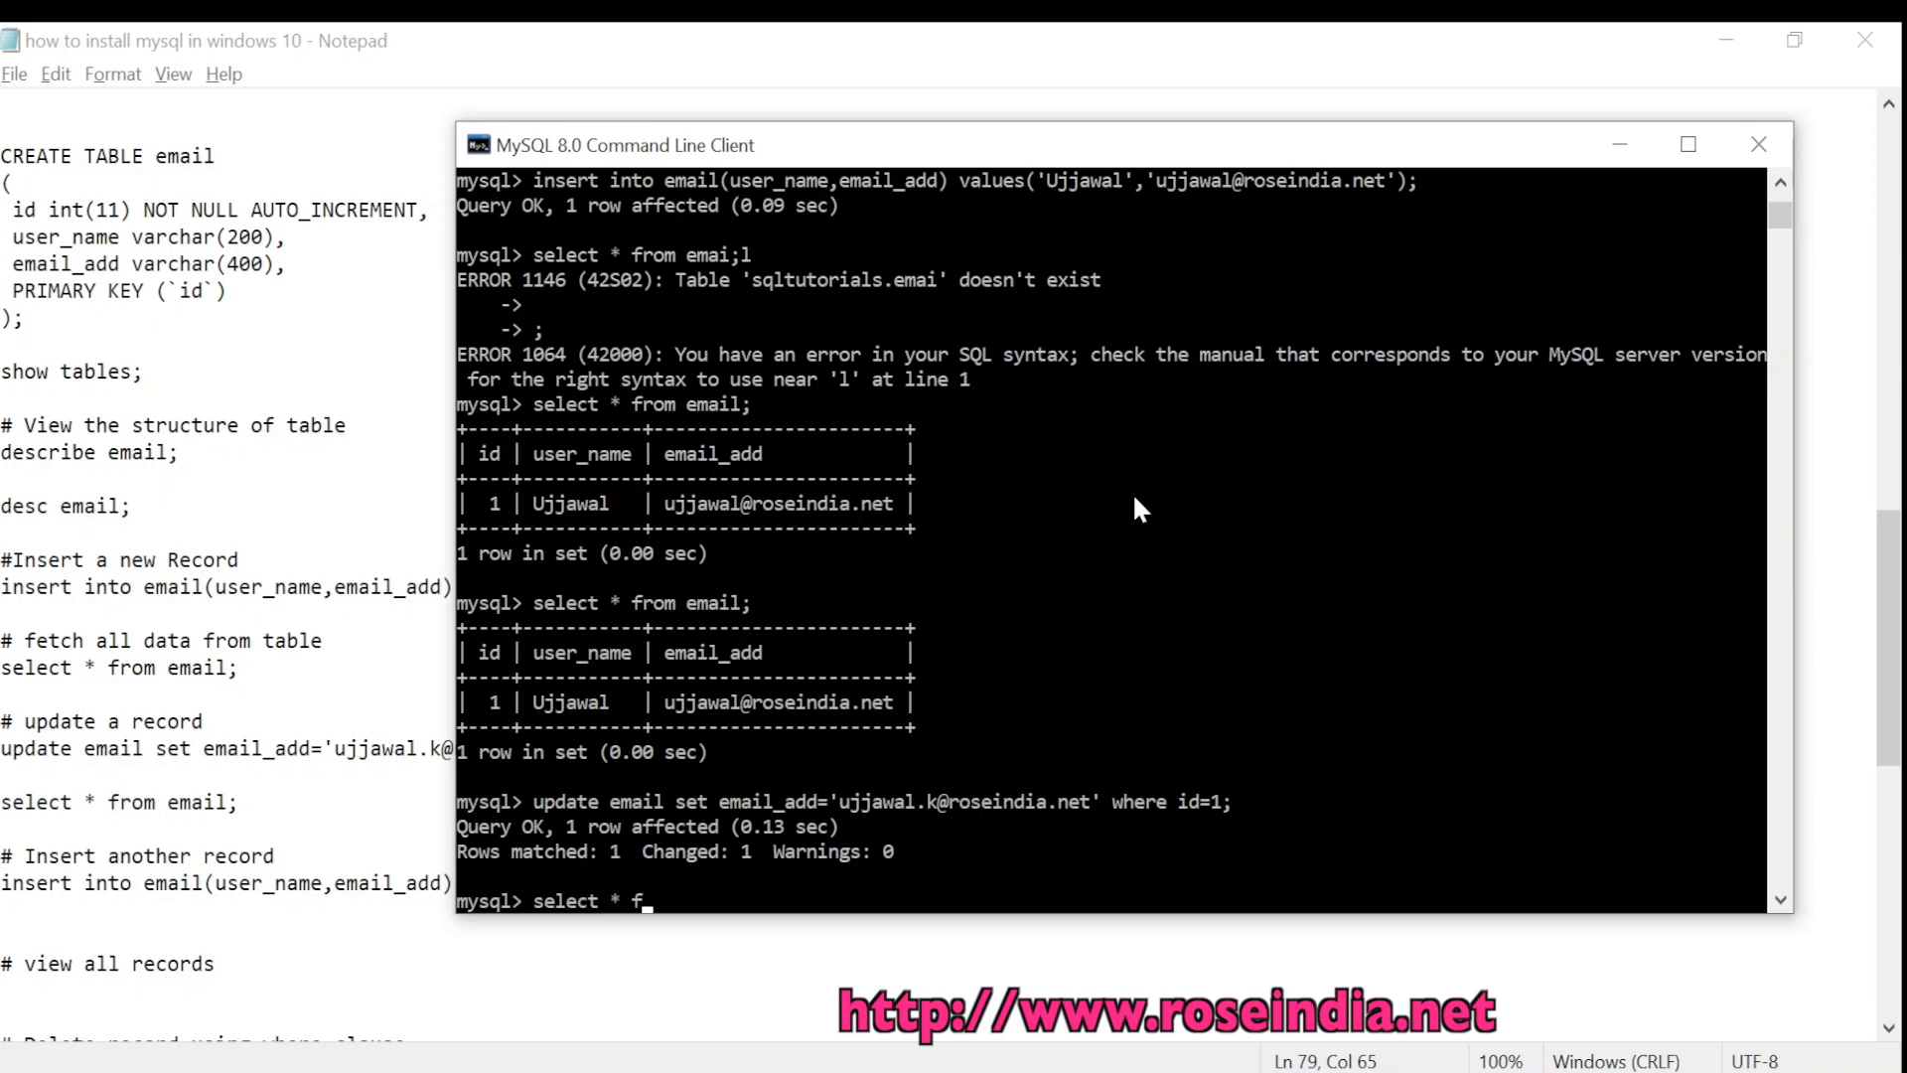
pyautogui.write('rom email;')
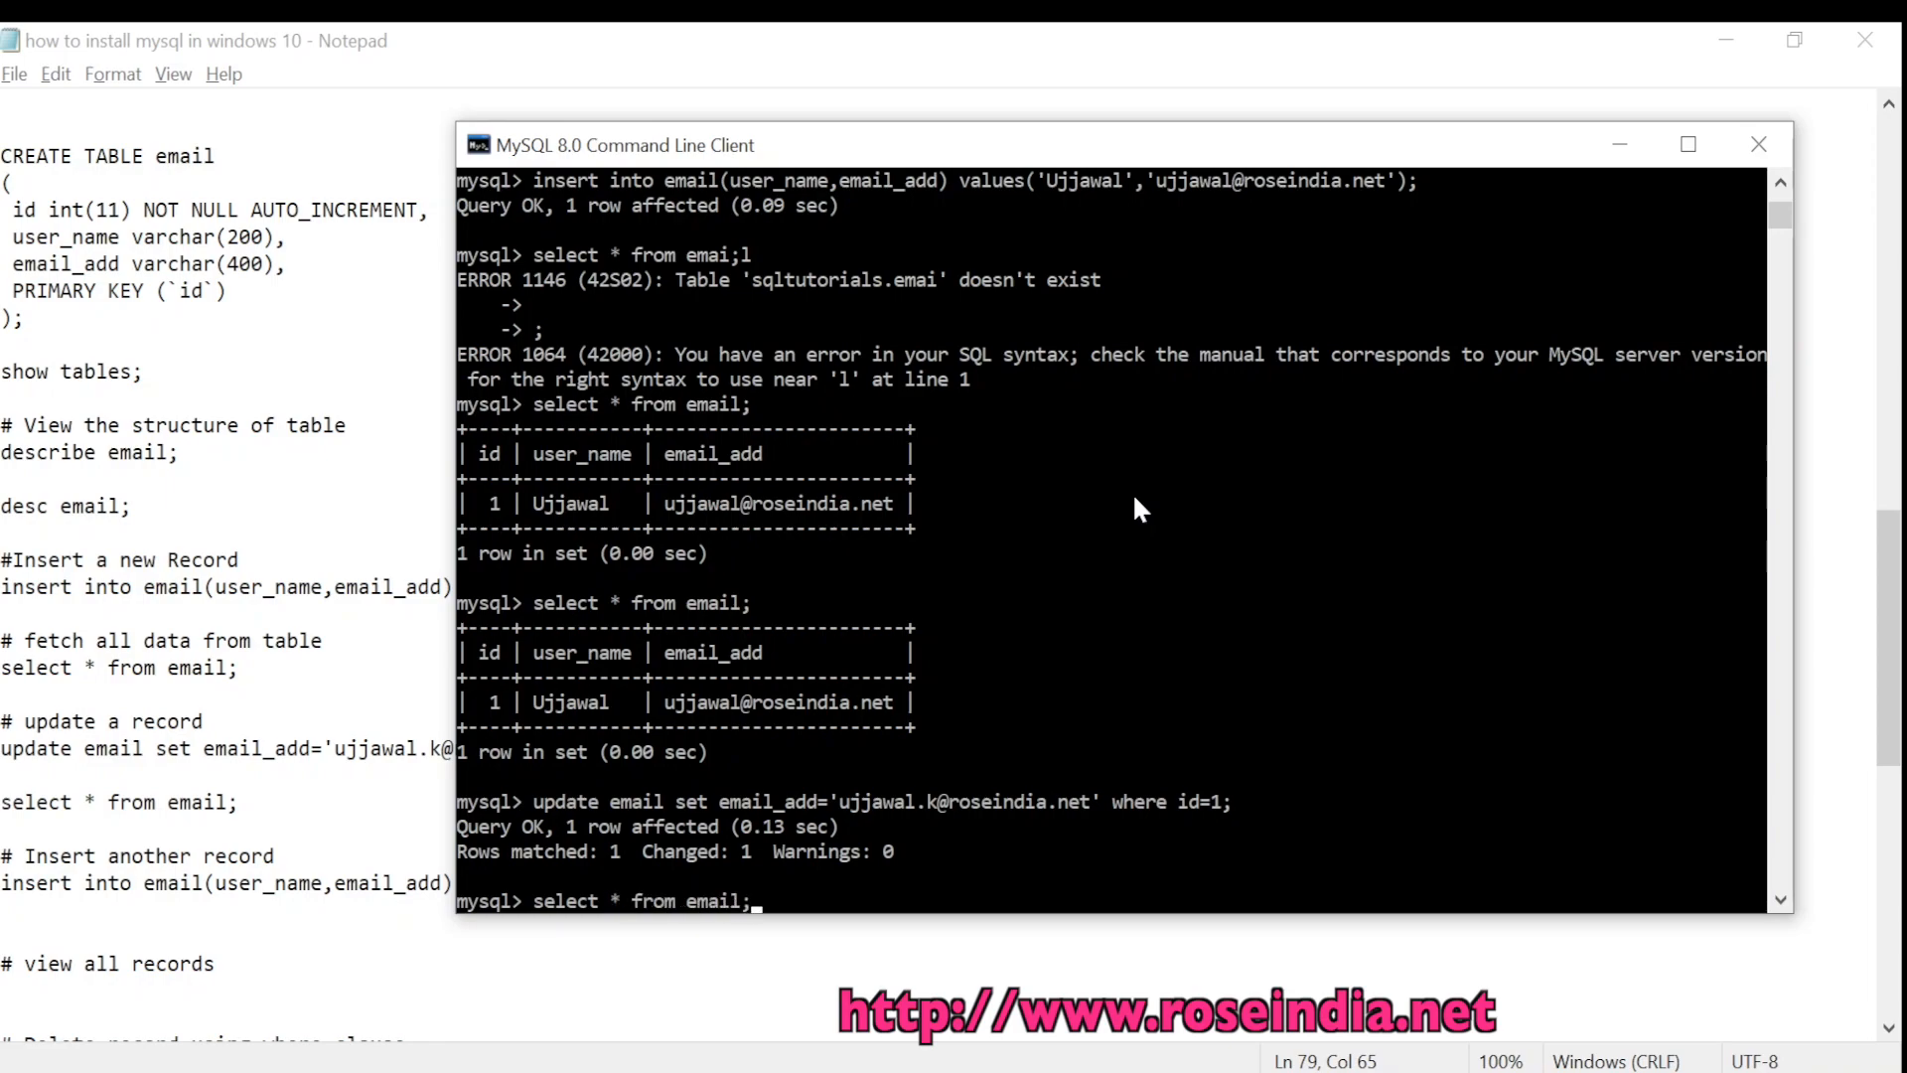
pyautogui.press('Return')
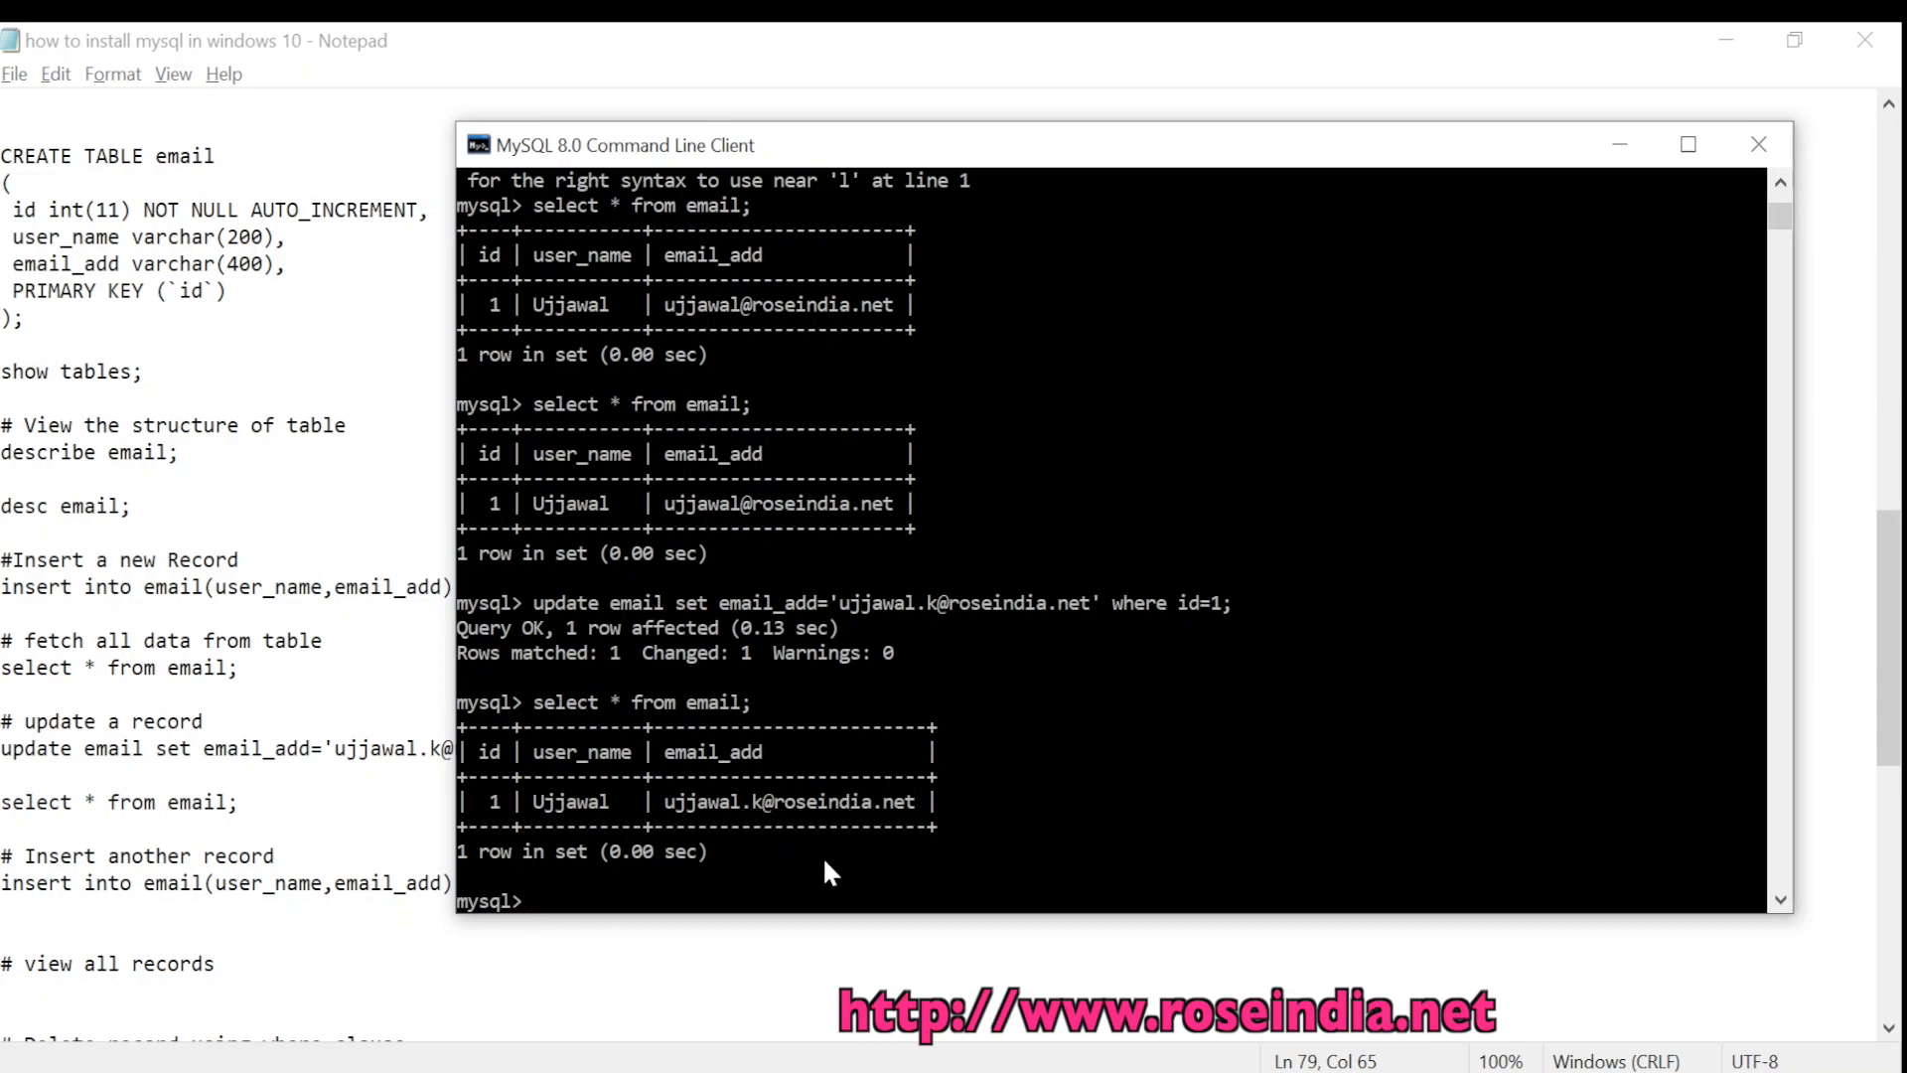
# Run the second insert statement from the notes, then select * from email returns 2 rows
pyautogui.click(300, 892)
pyautogui.scroll(-2, 427, 894)
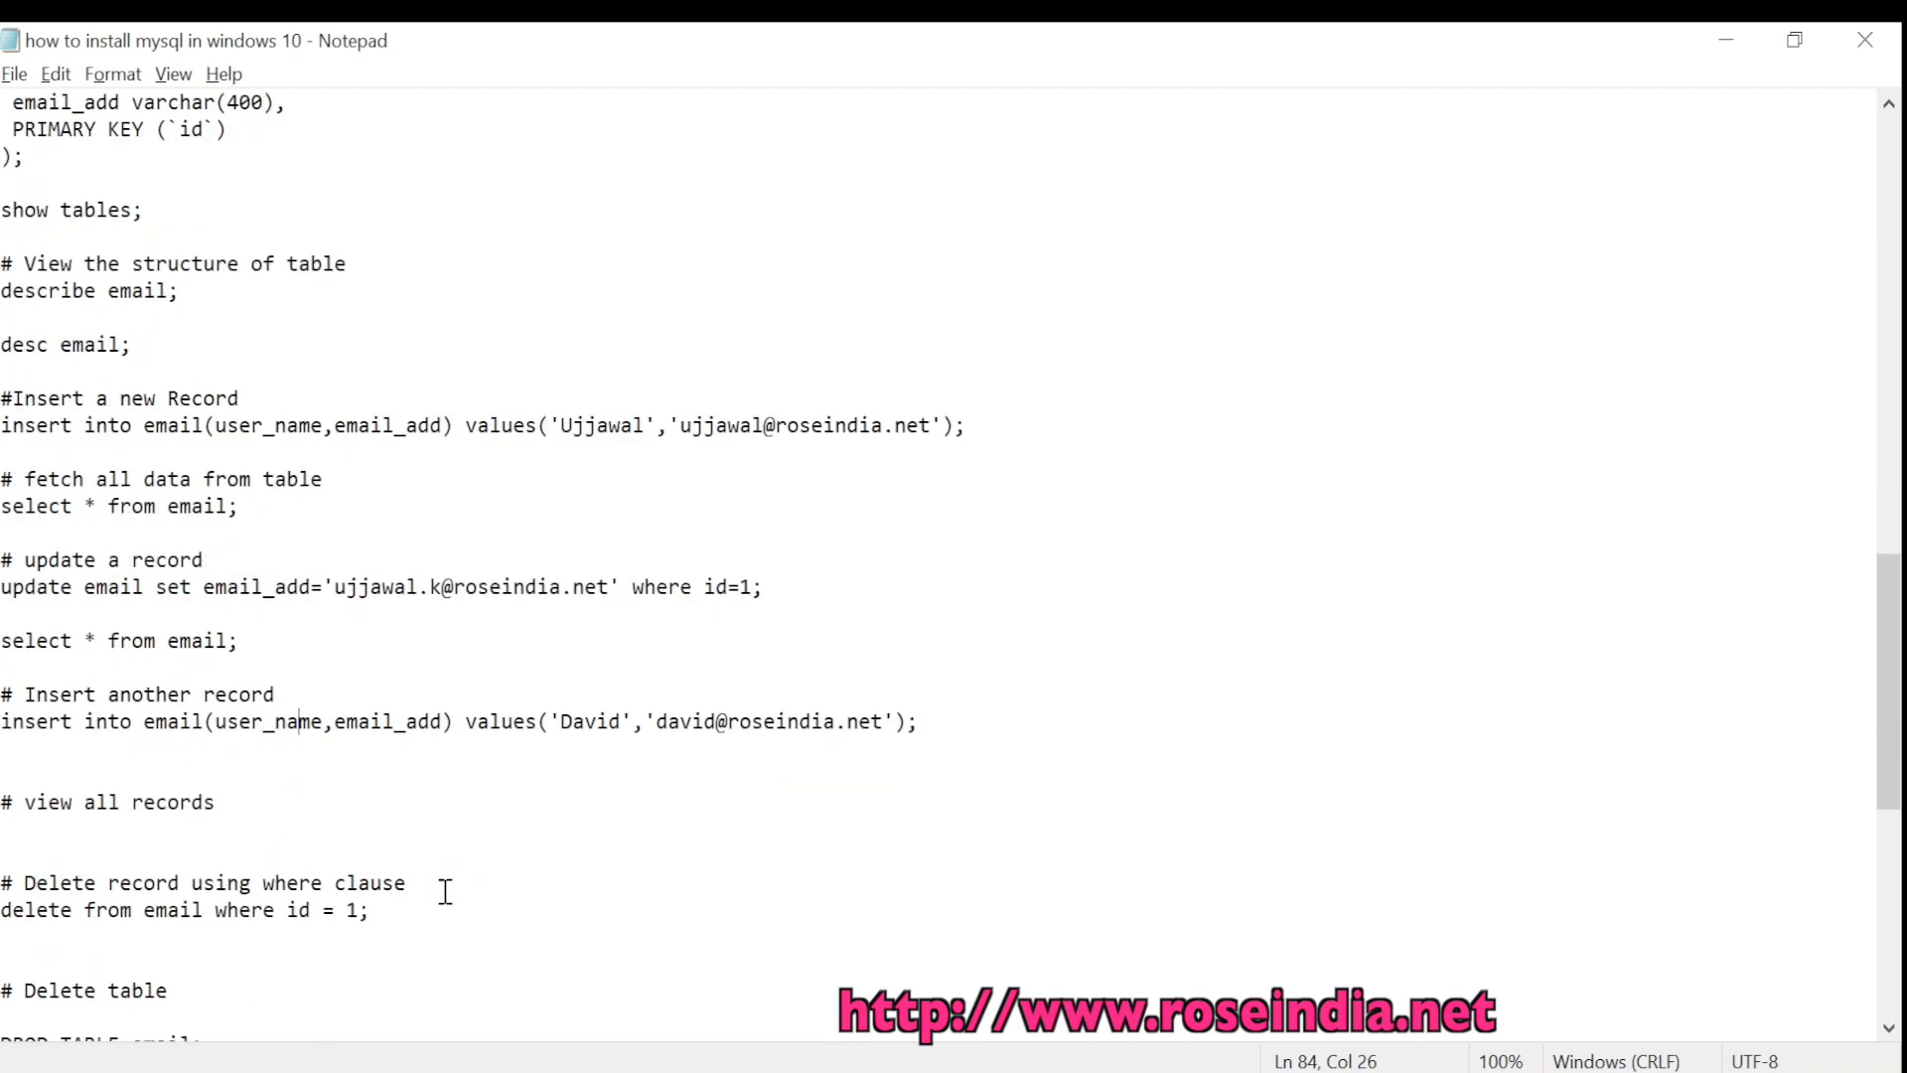
pyautogui.moveTo(951, 722); pyautogui.dragTo(2, 728)
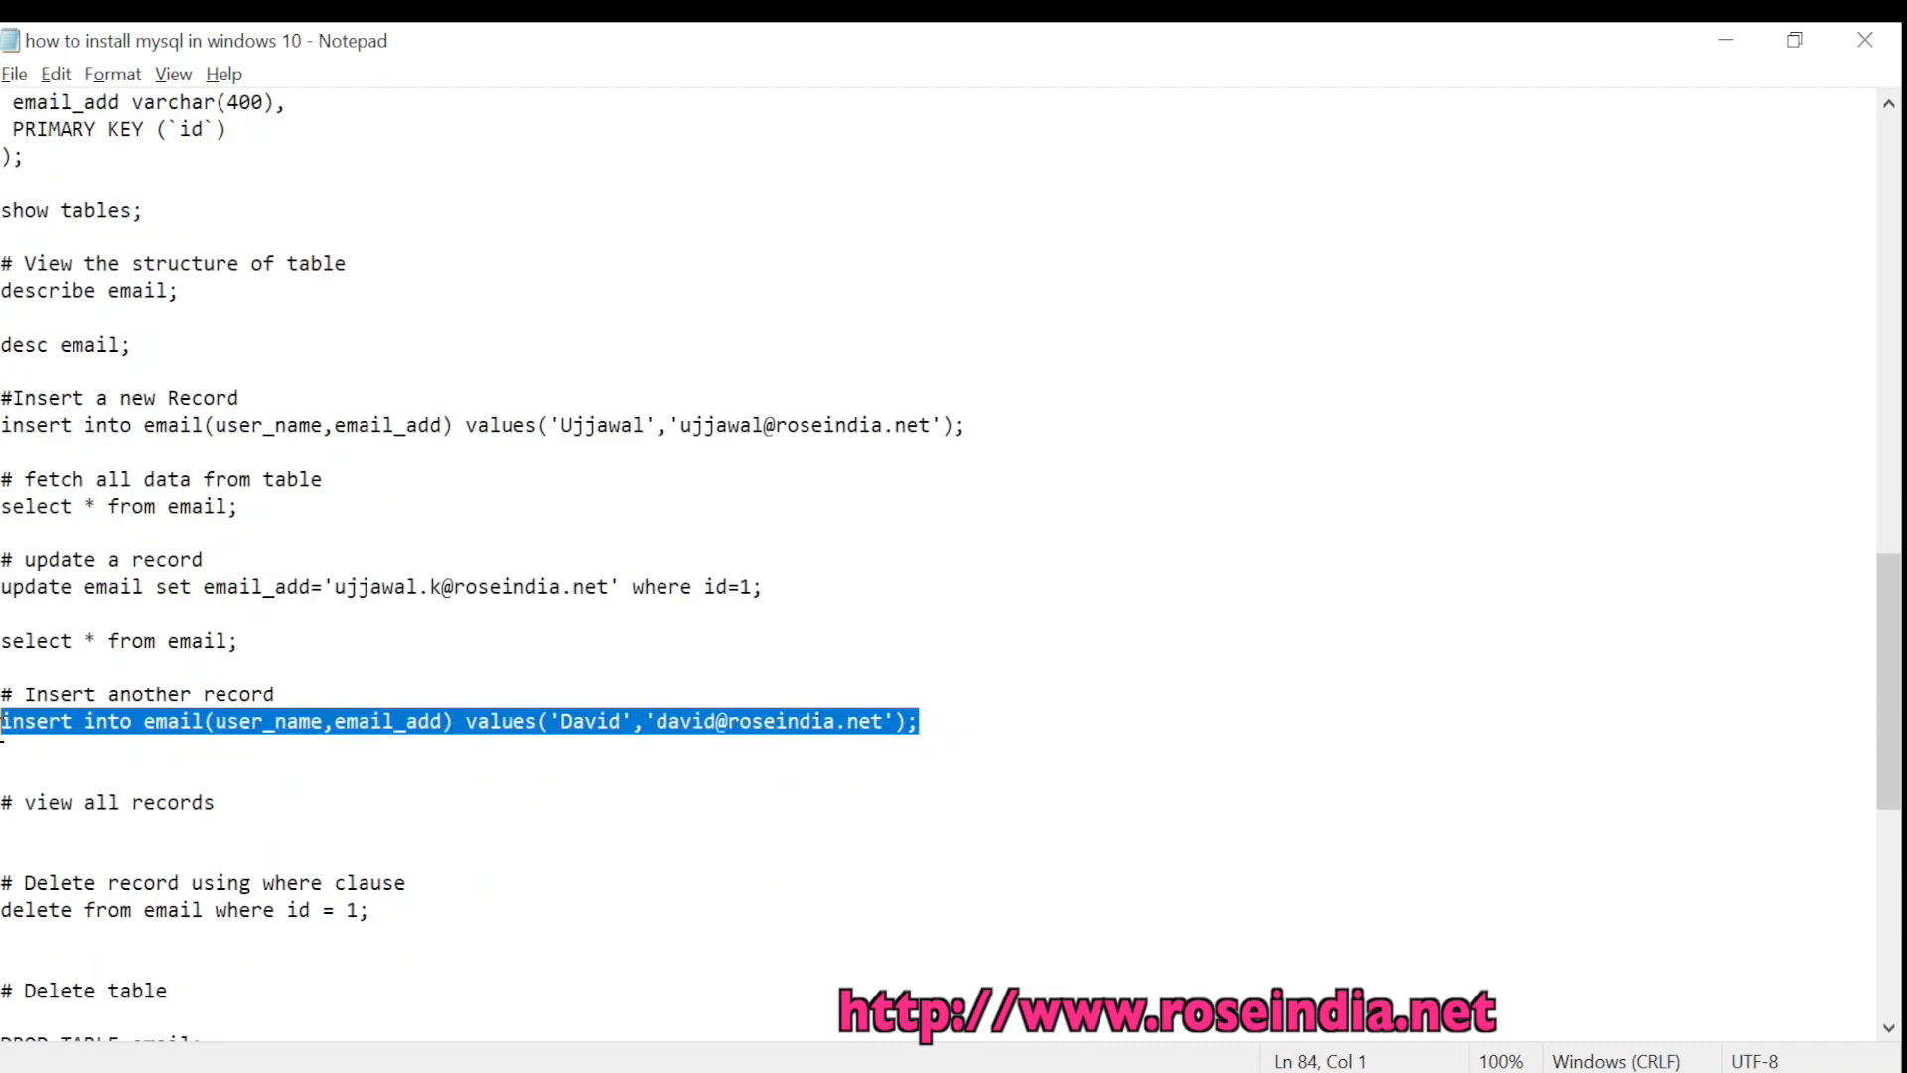
pyautogui.hotkey('alt', 'Tab')
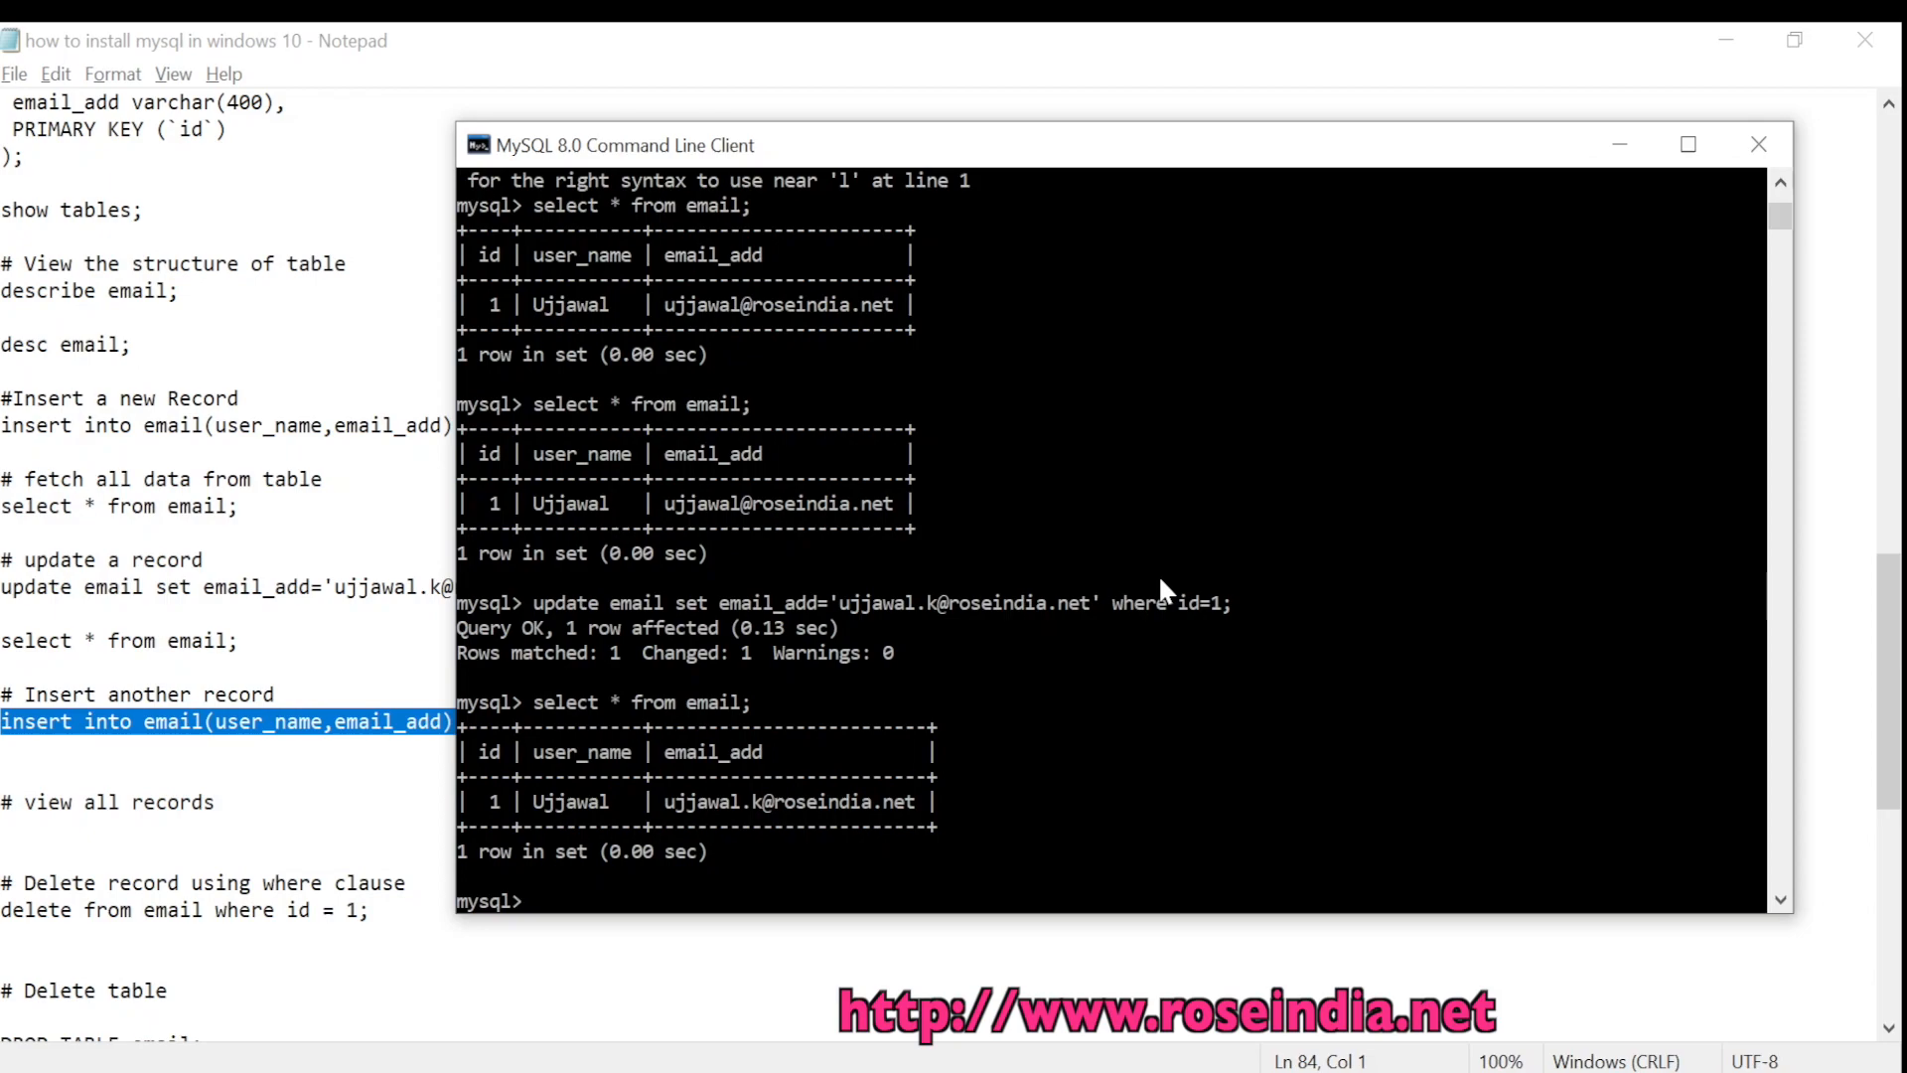
pyautogui.rightClick(1152, 553)
pyautogui.press('Return')
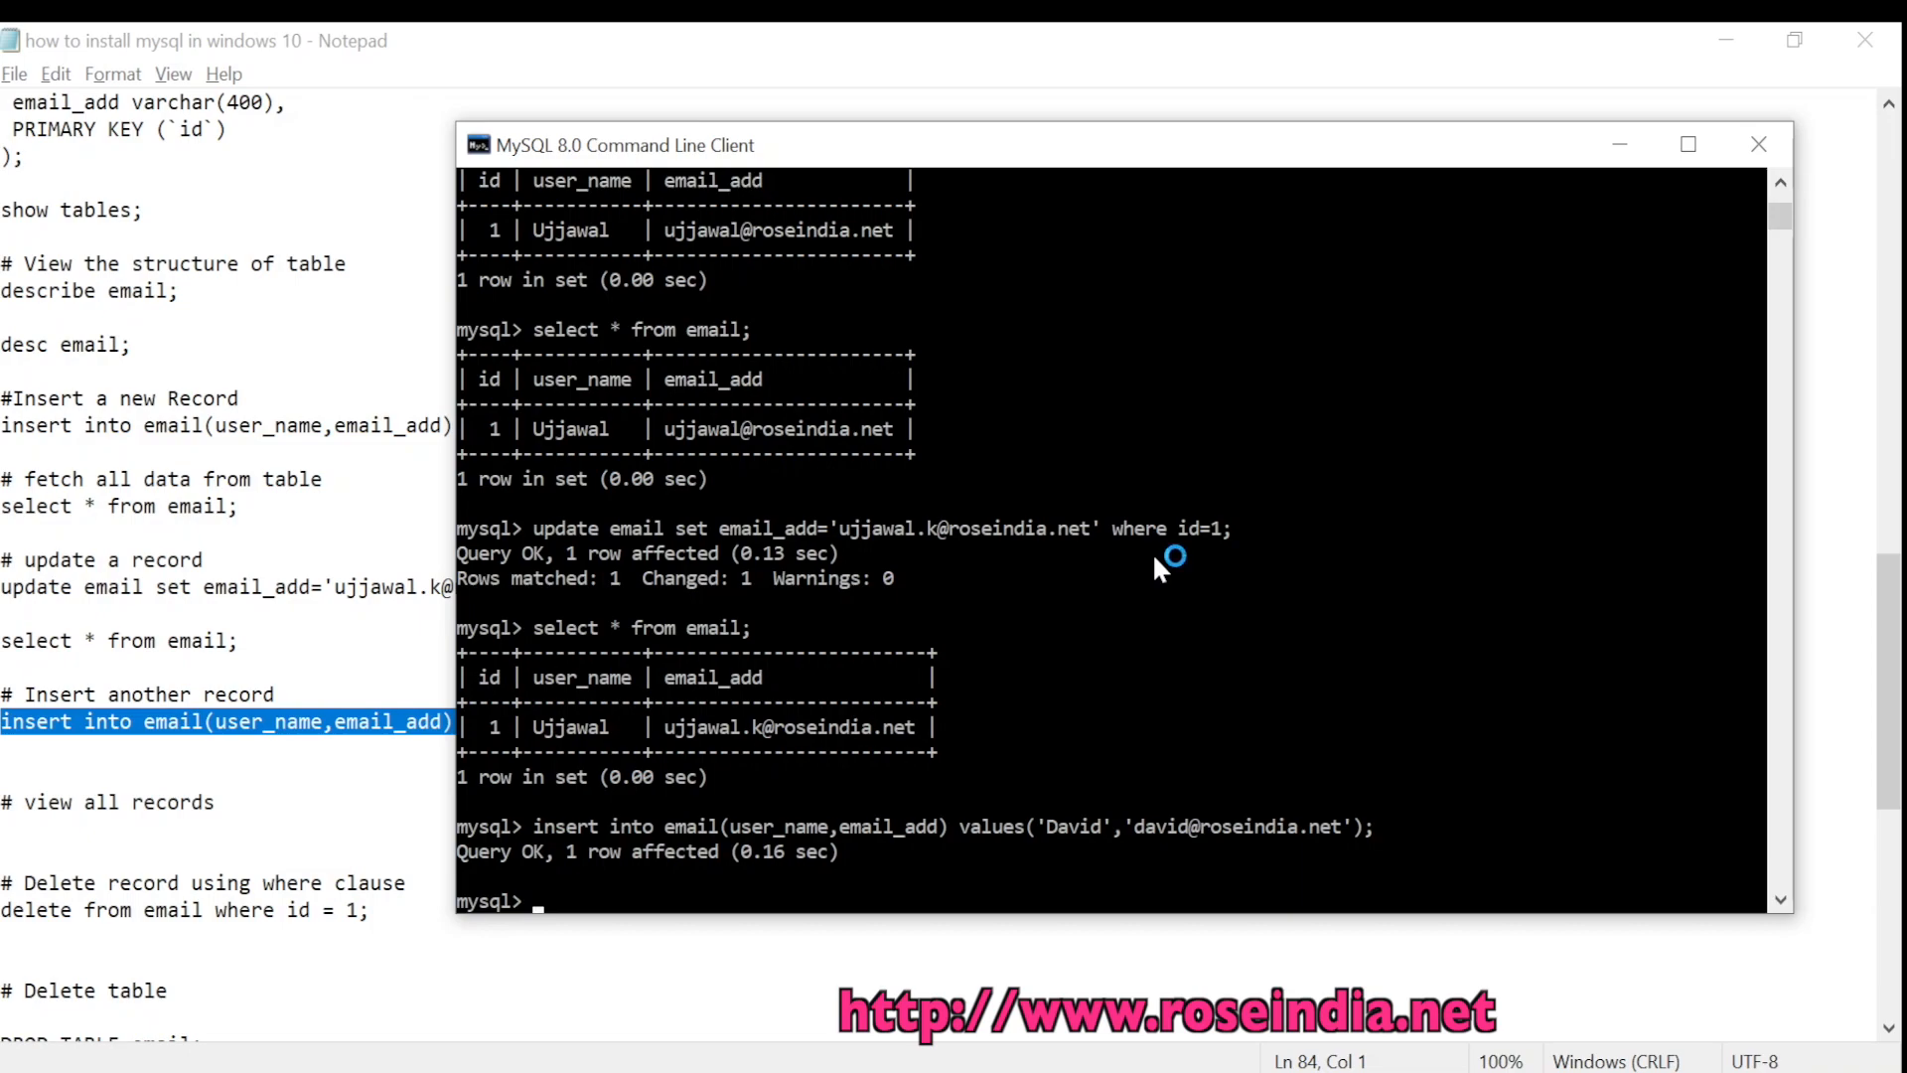
pyautogui.write('se')
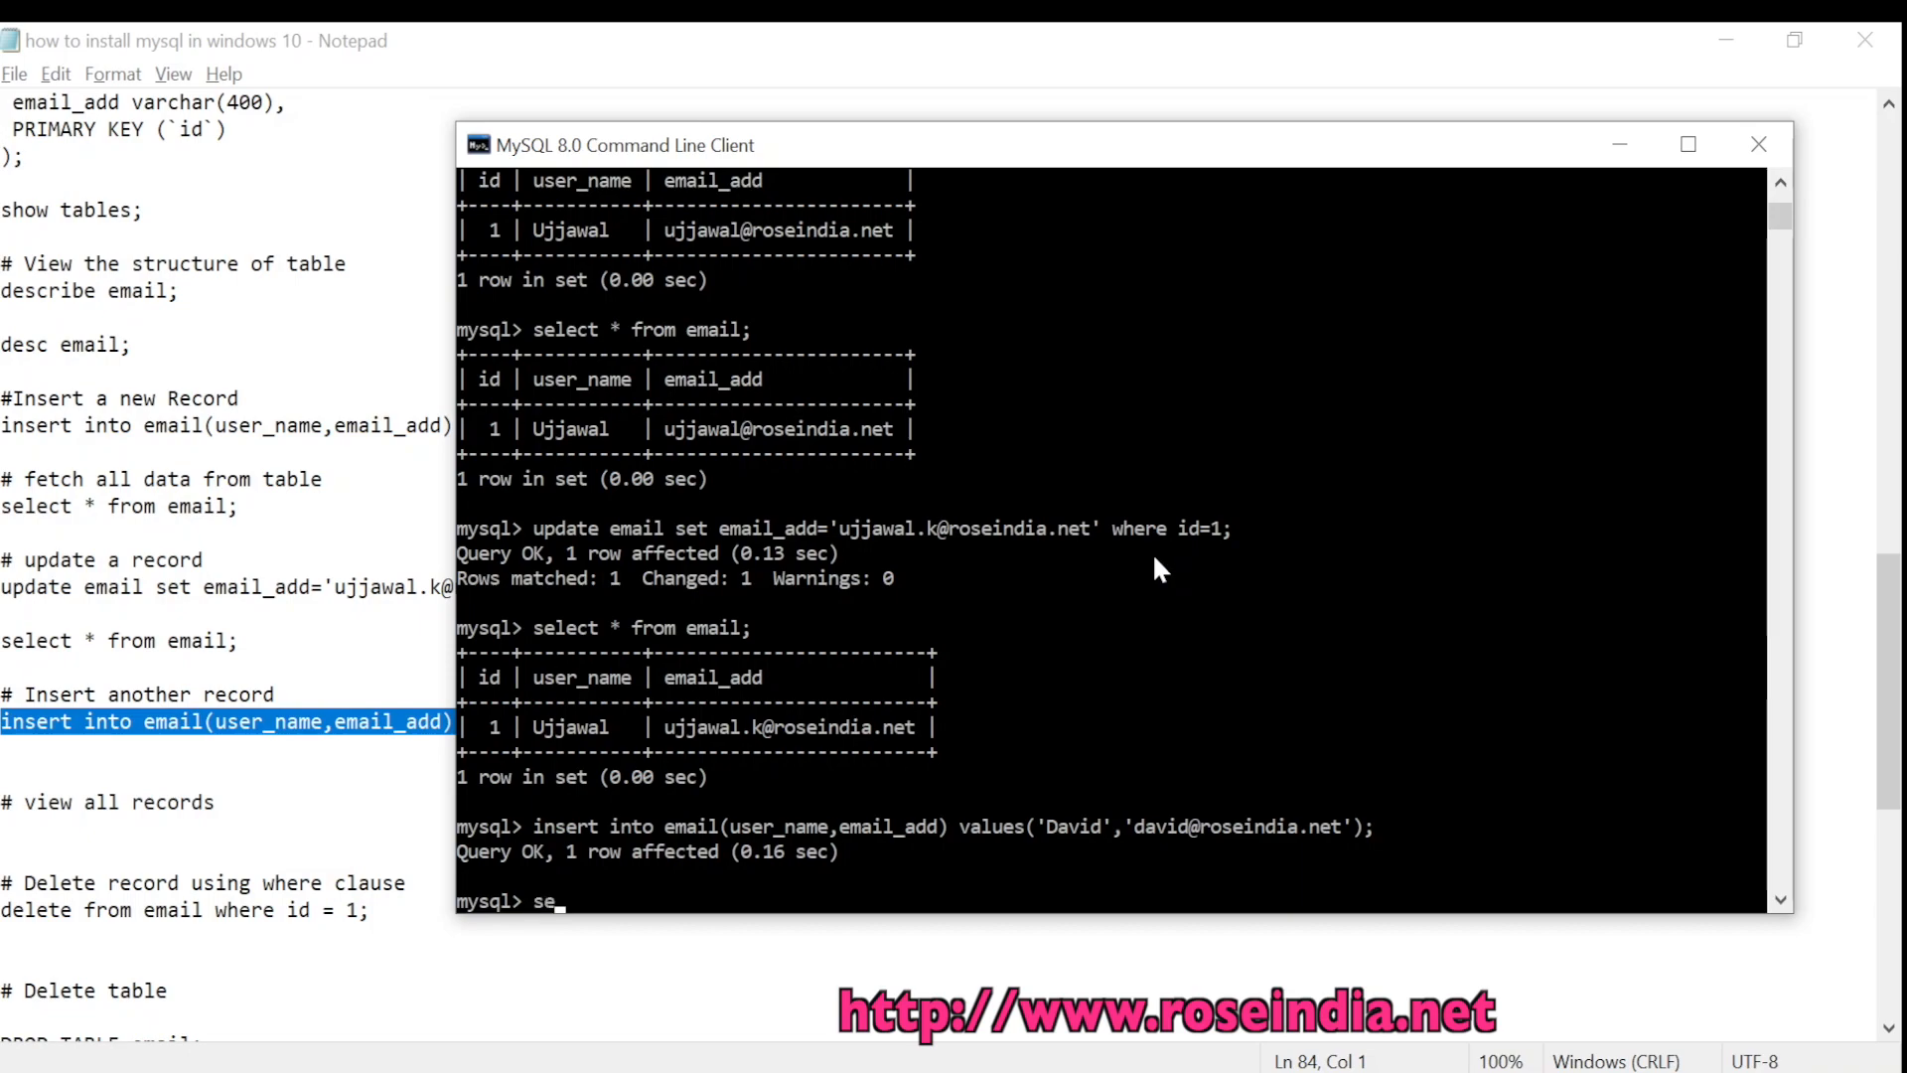
pyautogui.write('lect * from email;')
pyautogui.press('Return')
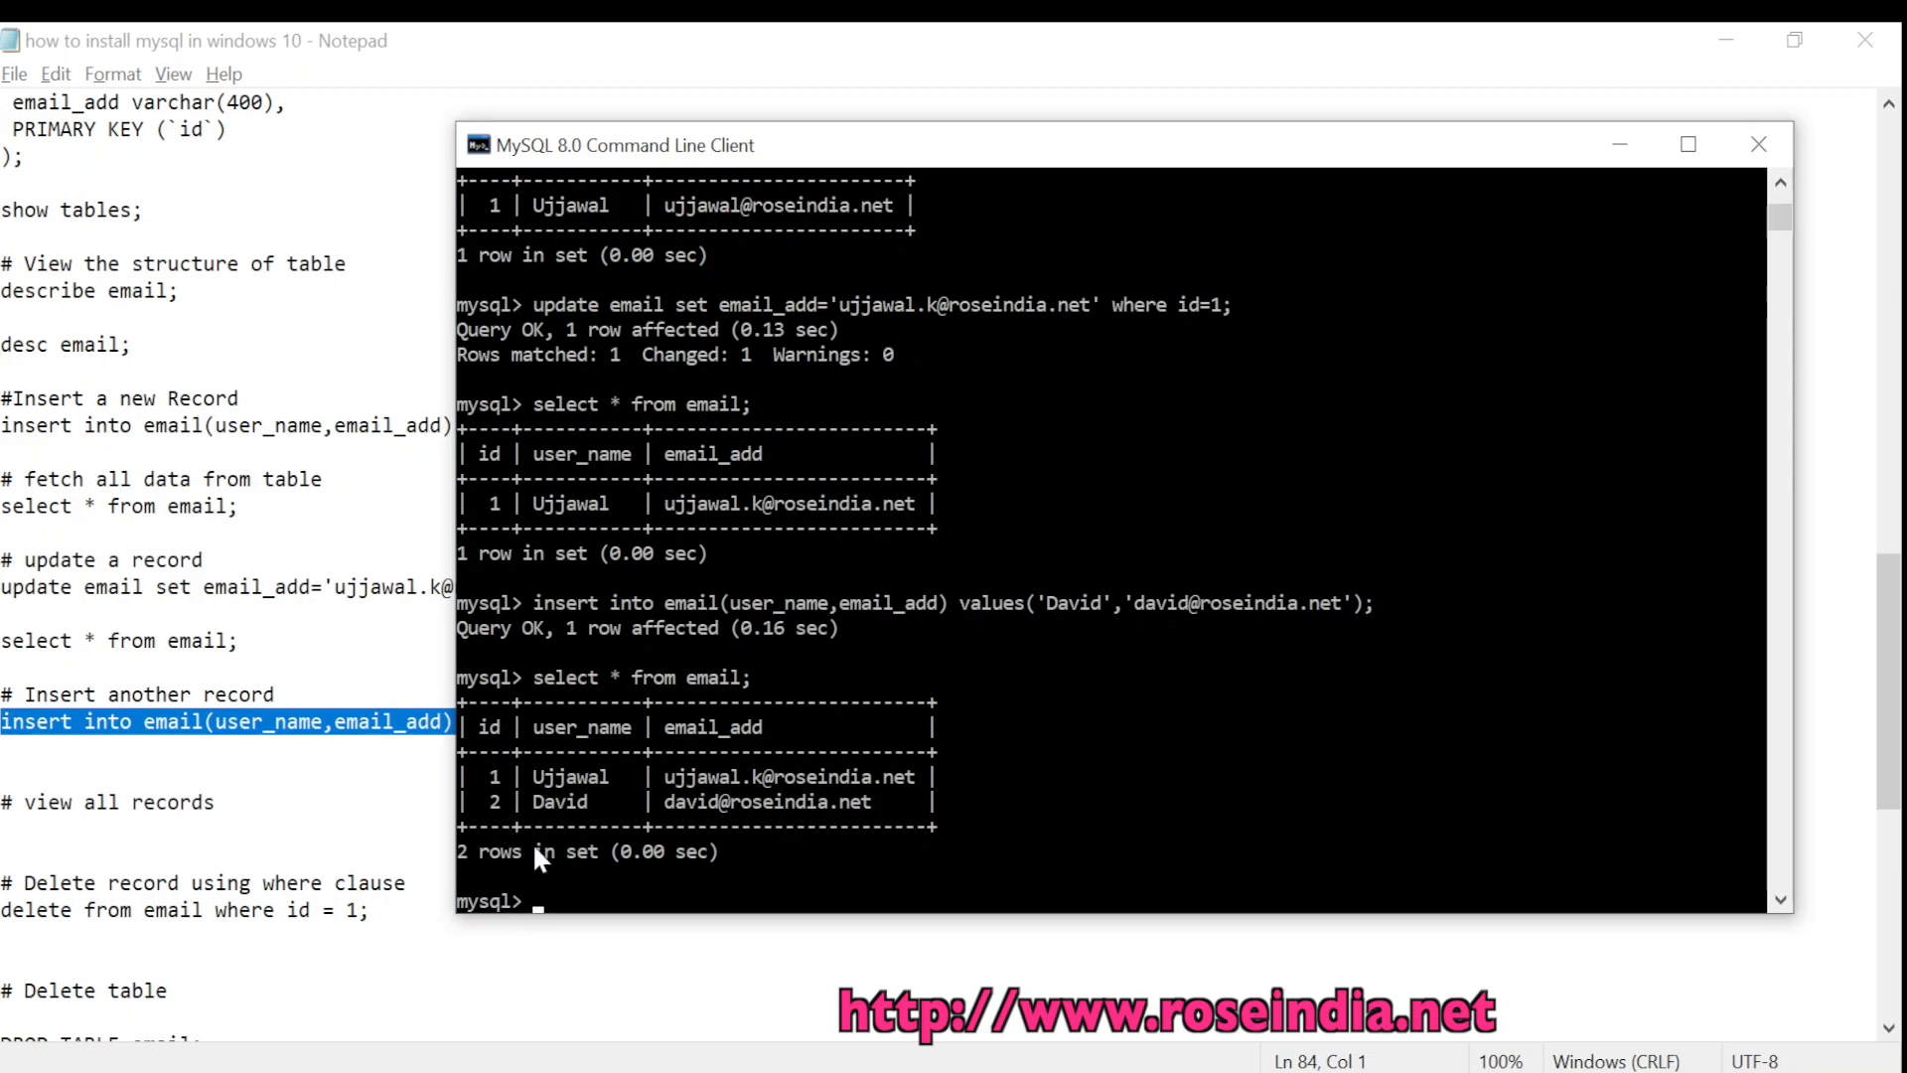
pyautogui.click(494, 804)
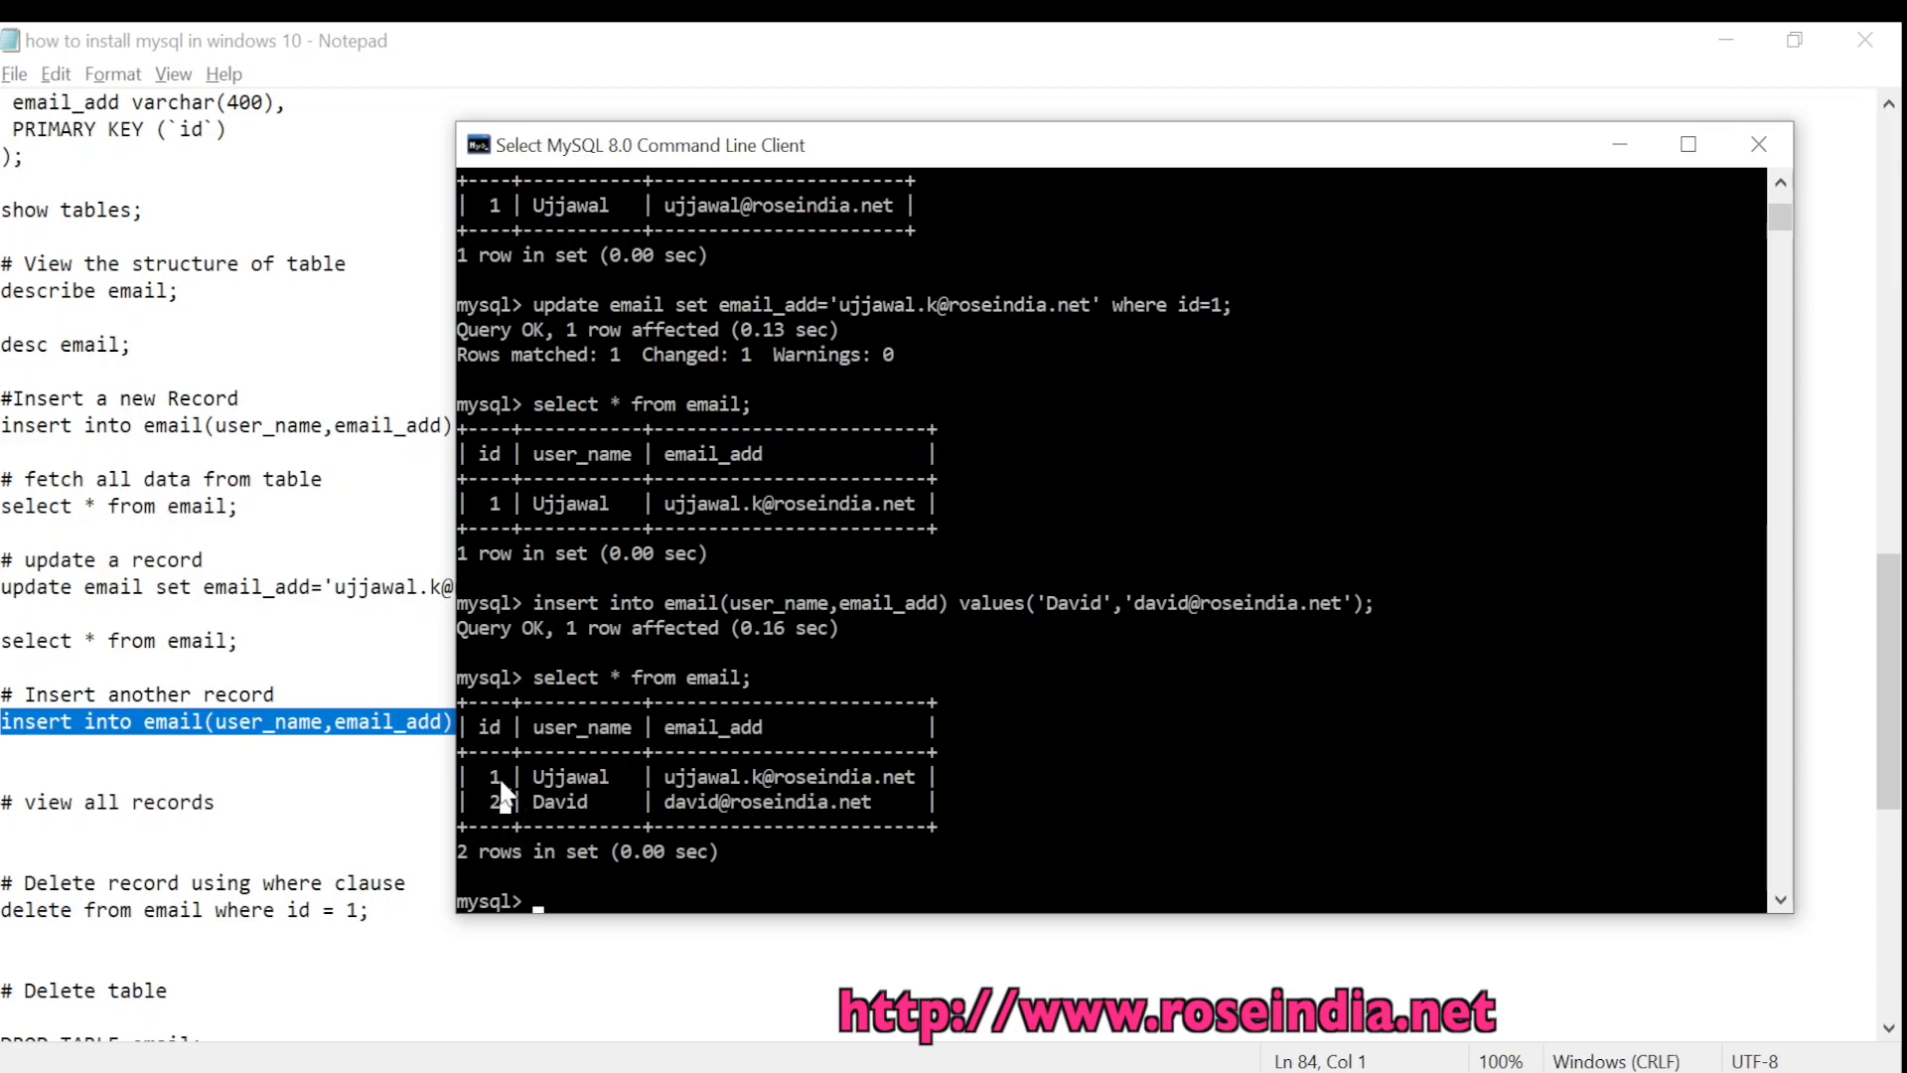
# Copy the delete-record statement for id 1 from the notes
pyautogui.click(289, 851)
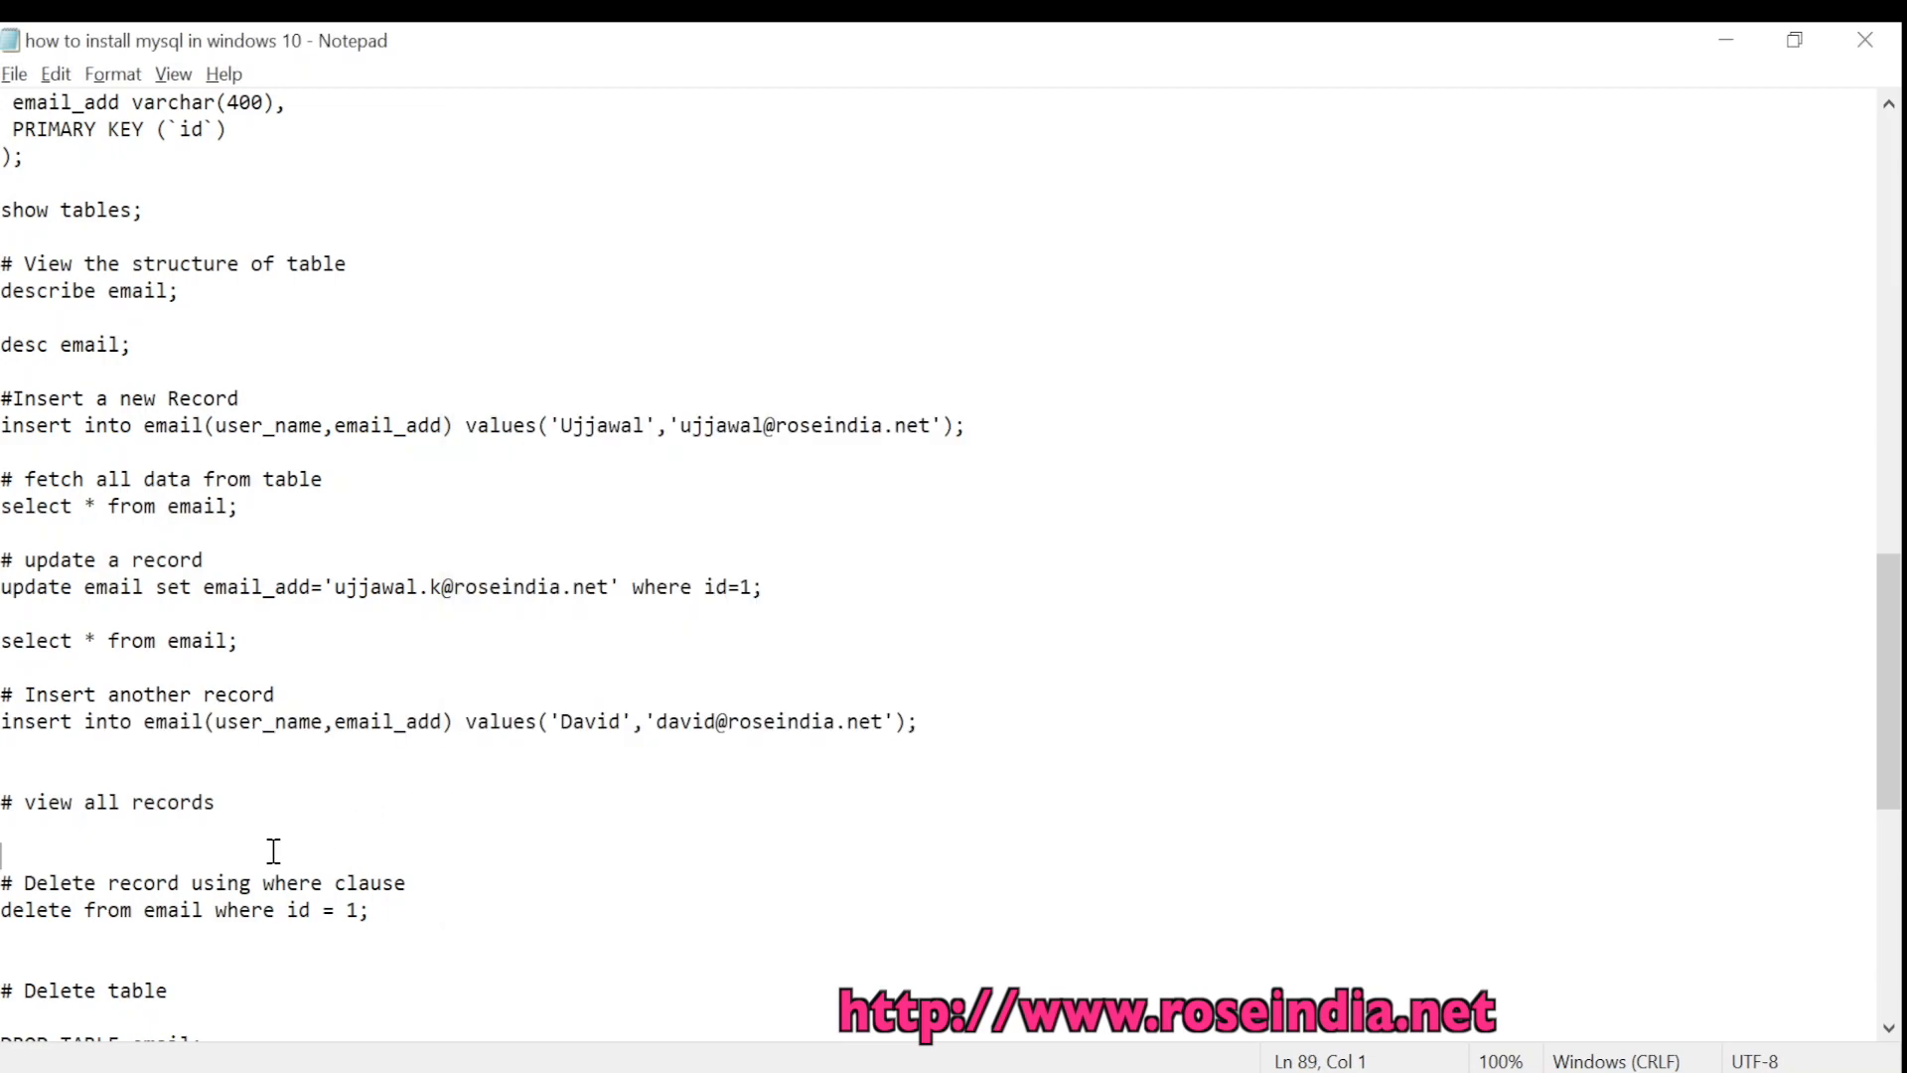
pyautogui.scroll(-2, 402, 827)
pyautogui.scroll(-2, 296, 832)
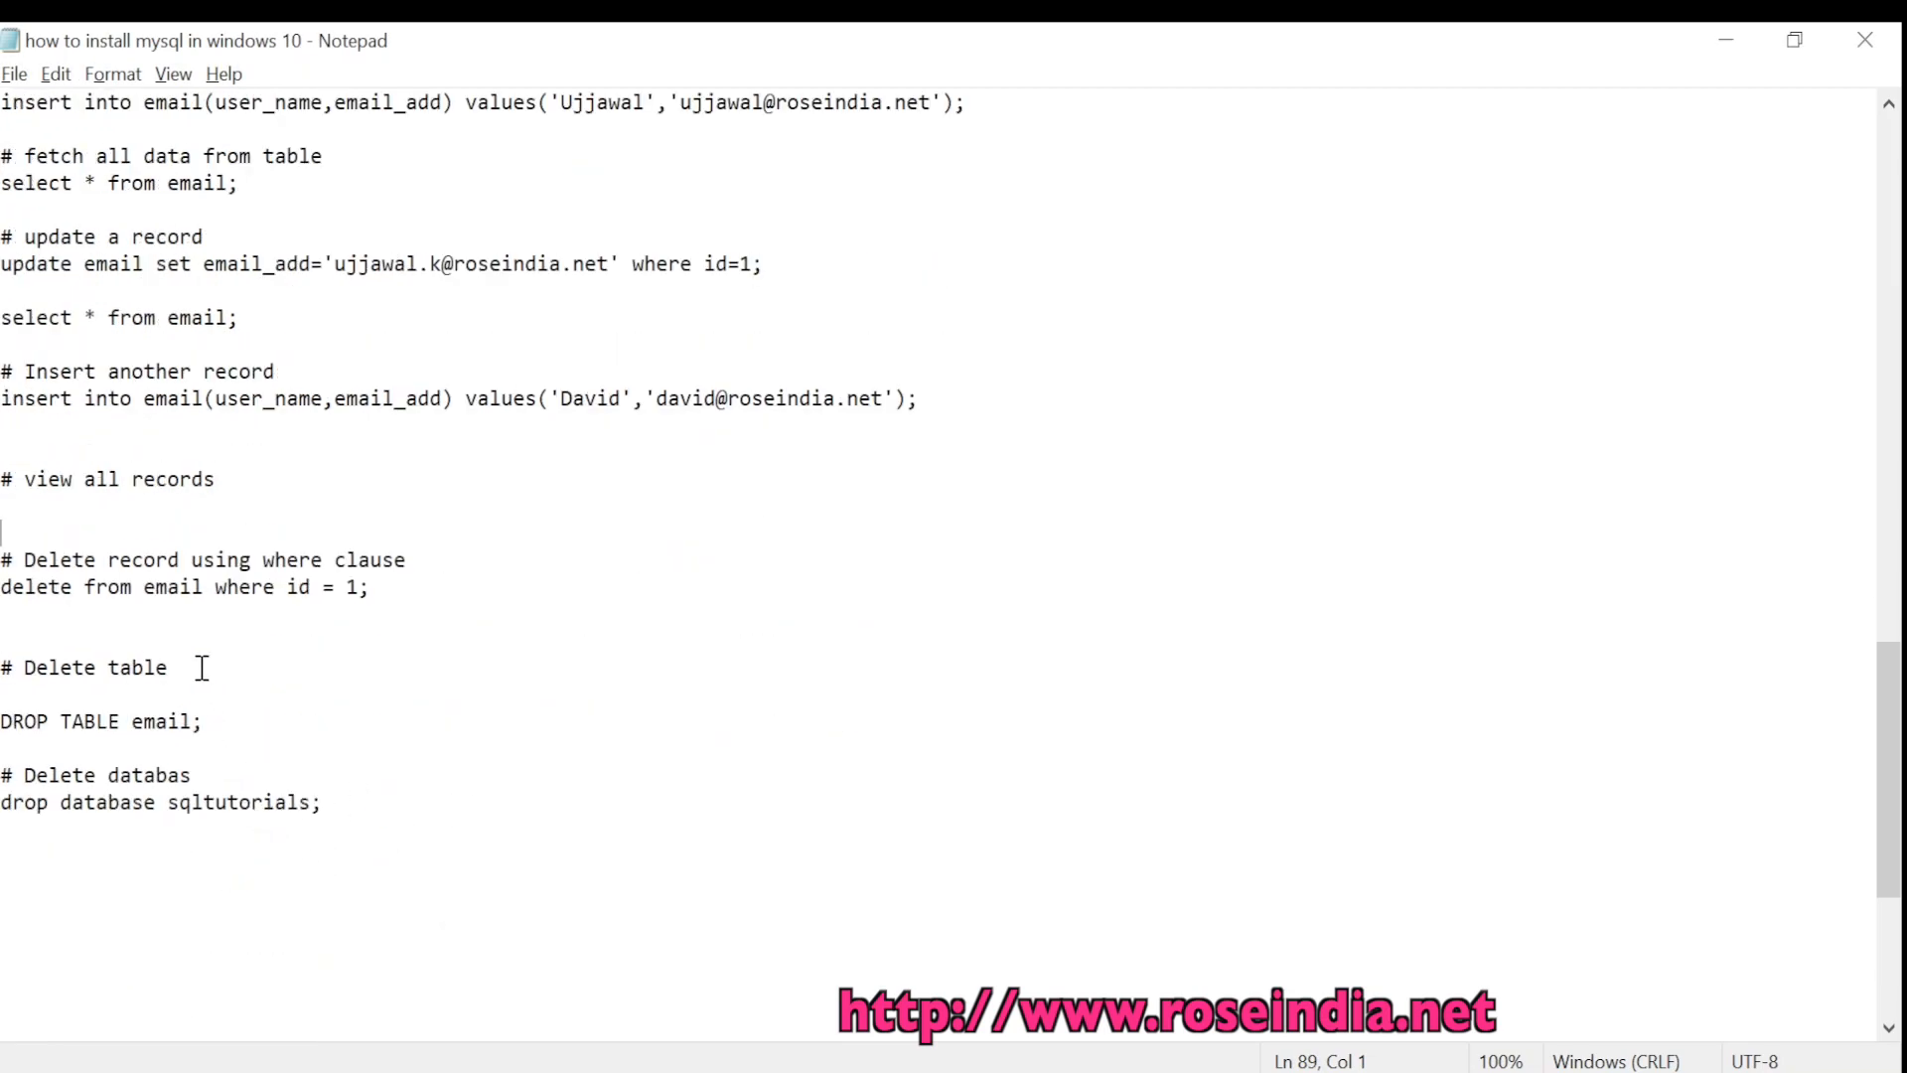
pyautogui.moveTo(405, 599); pyautogui.dragTo(2, 588)
pyautogui.rightClick(121, 594)
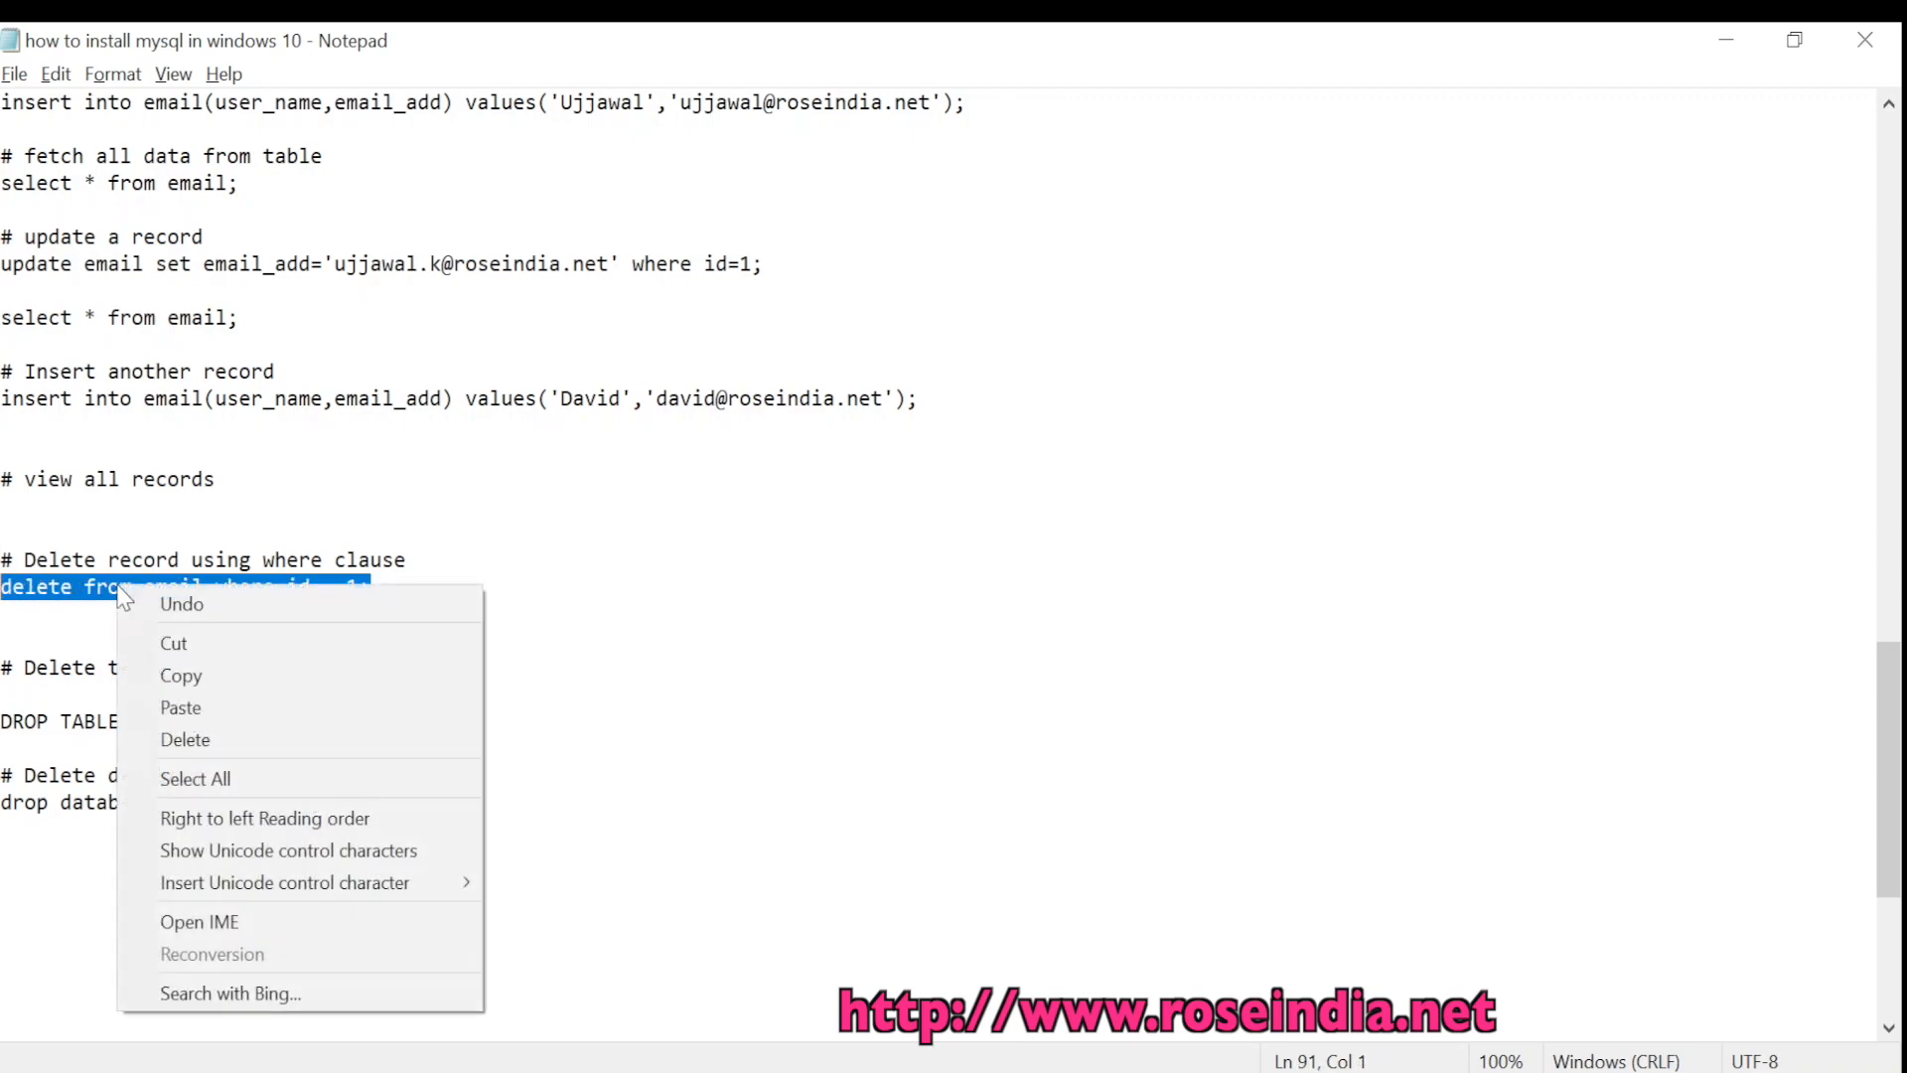
pyautogui.click(225, 675)
pyautogui.click(349, 658)
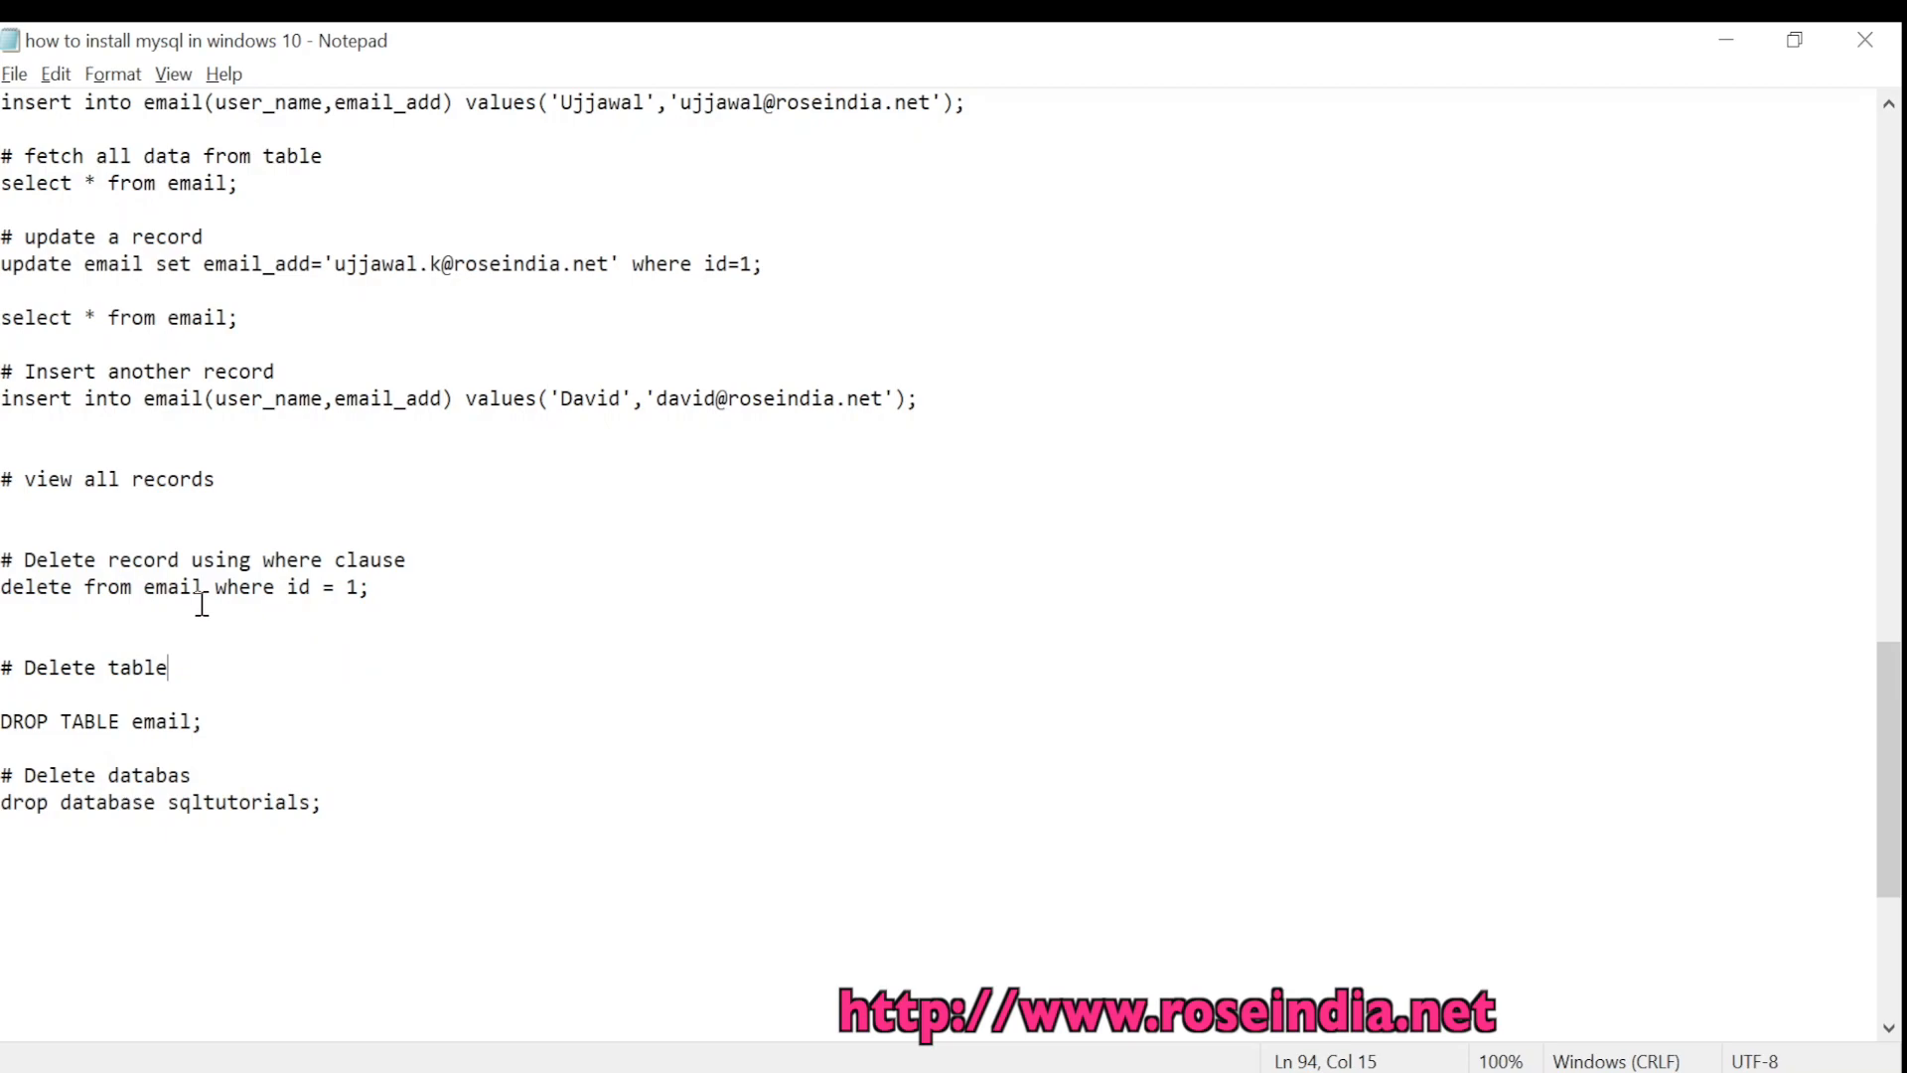
pyautogui.hotkey('alt', 'Tab')
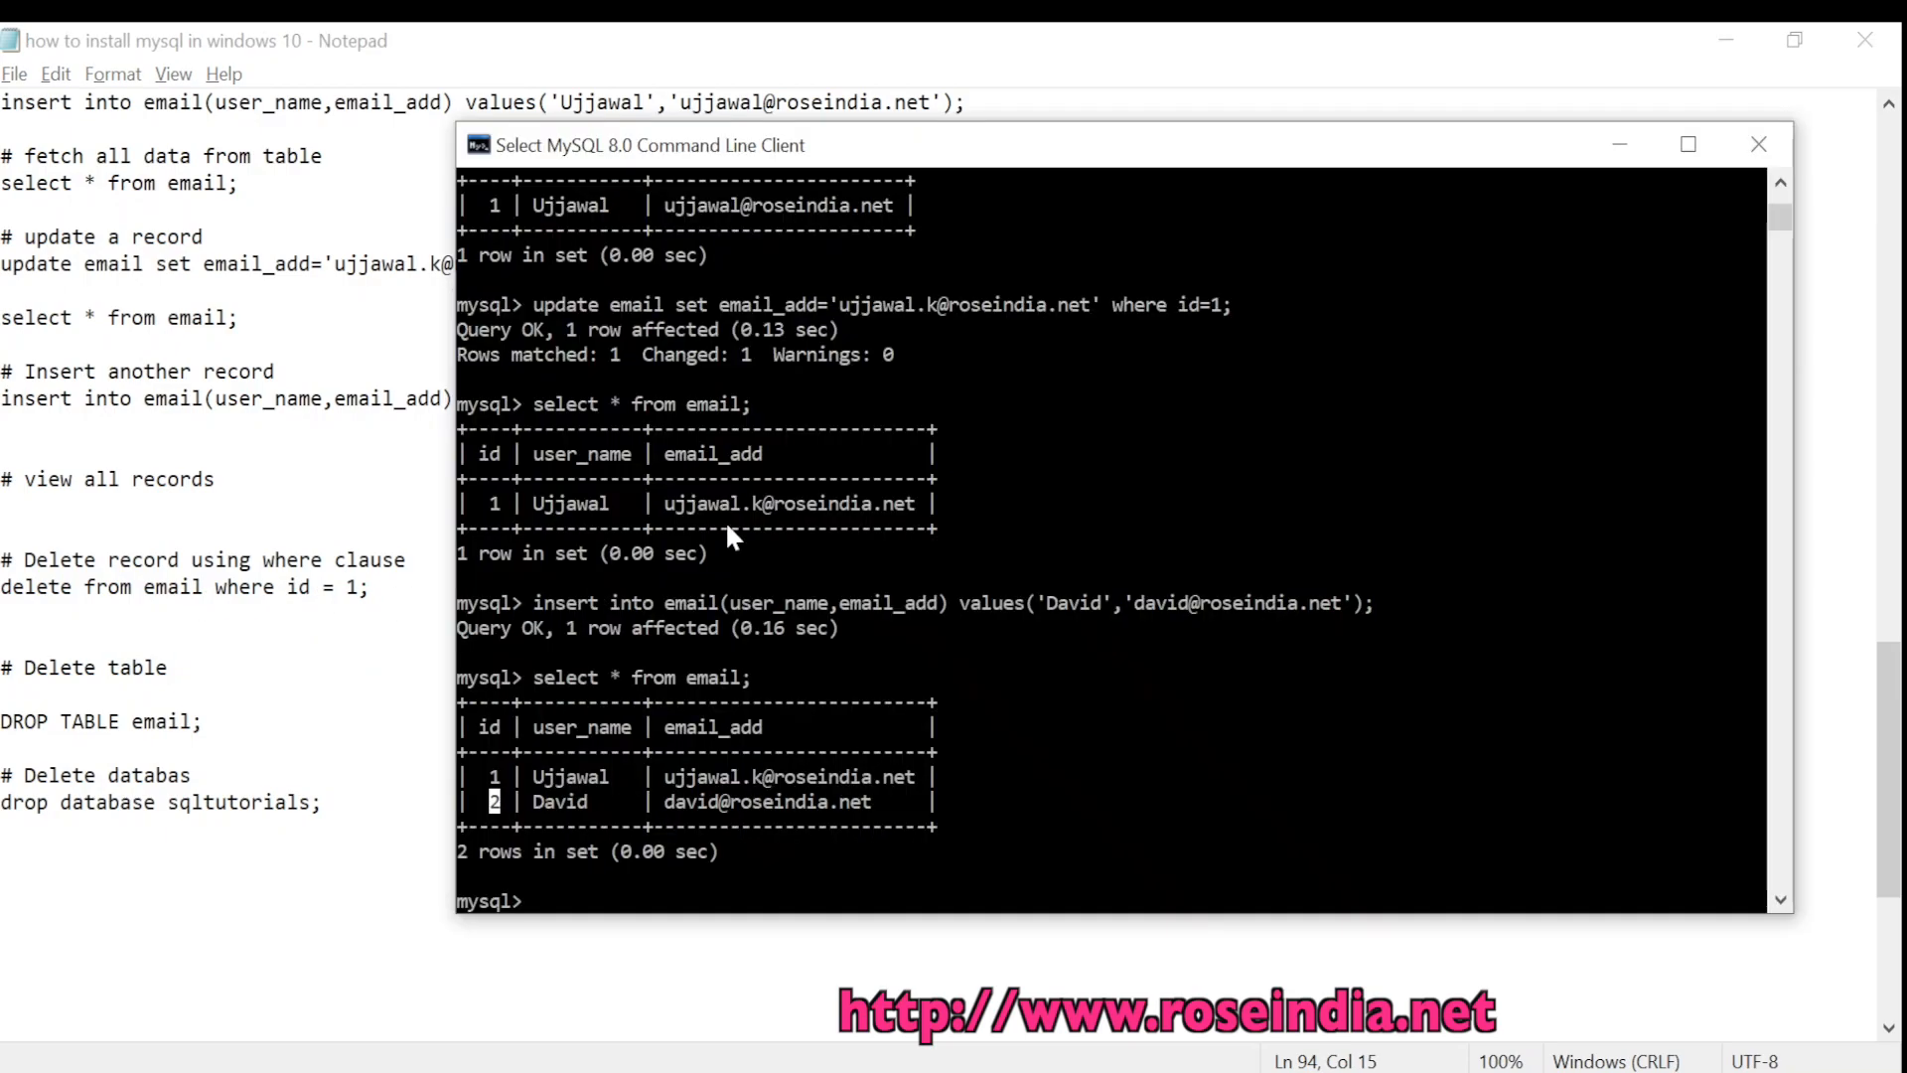
pyautogui.write('2')
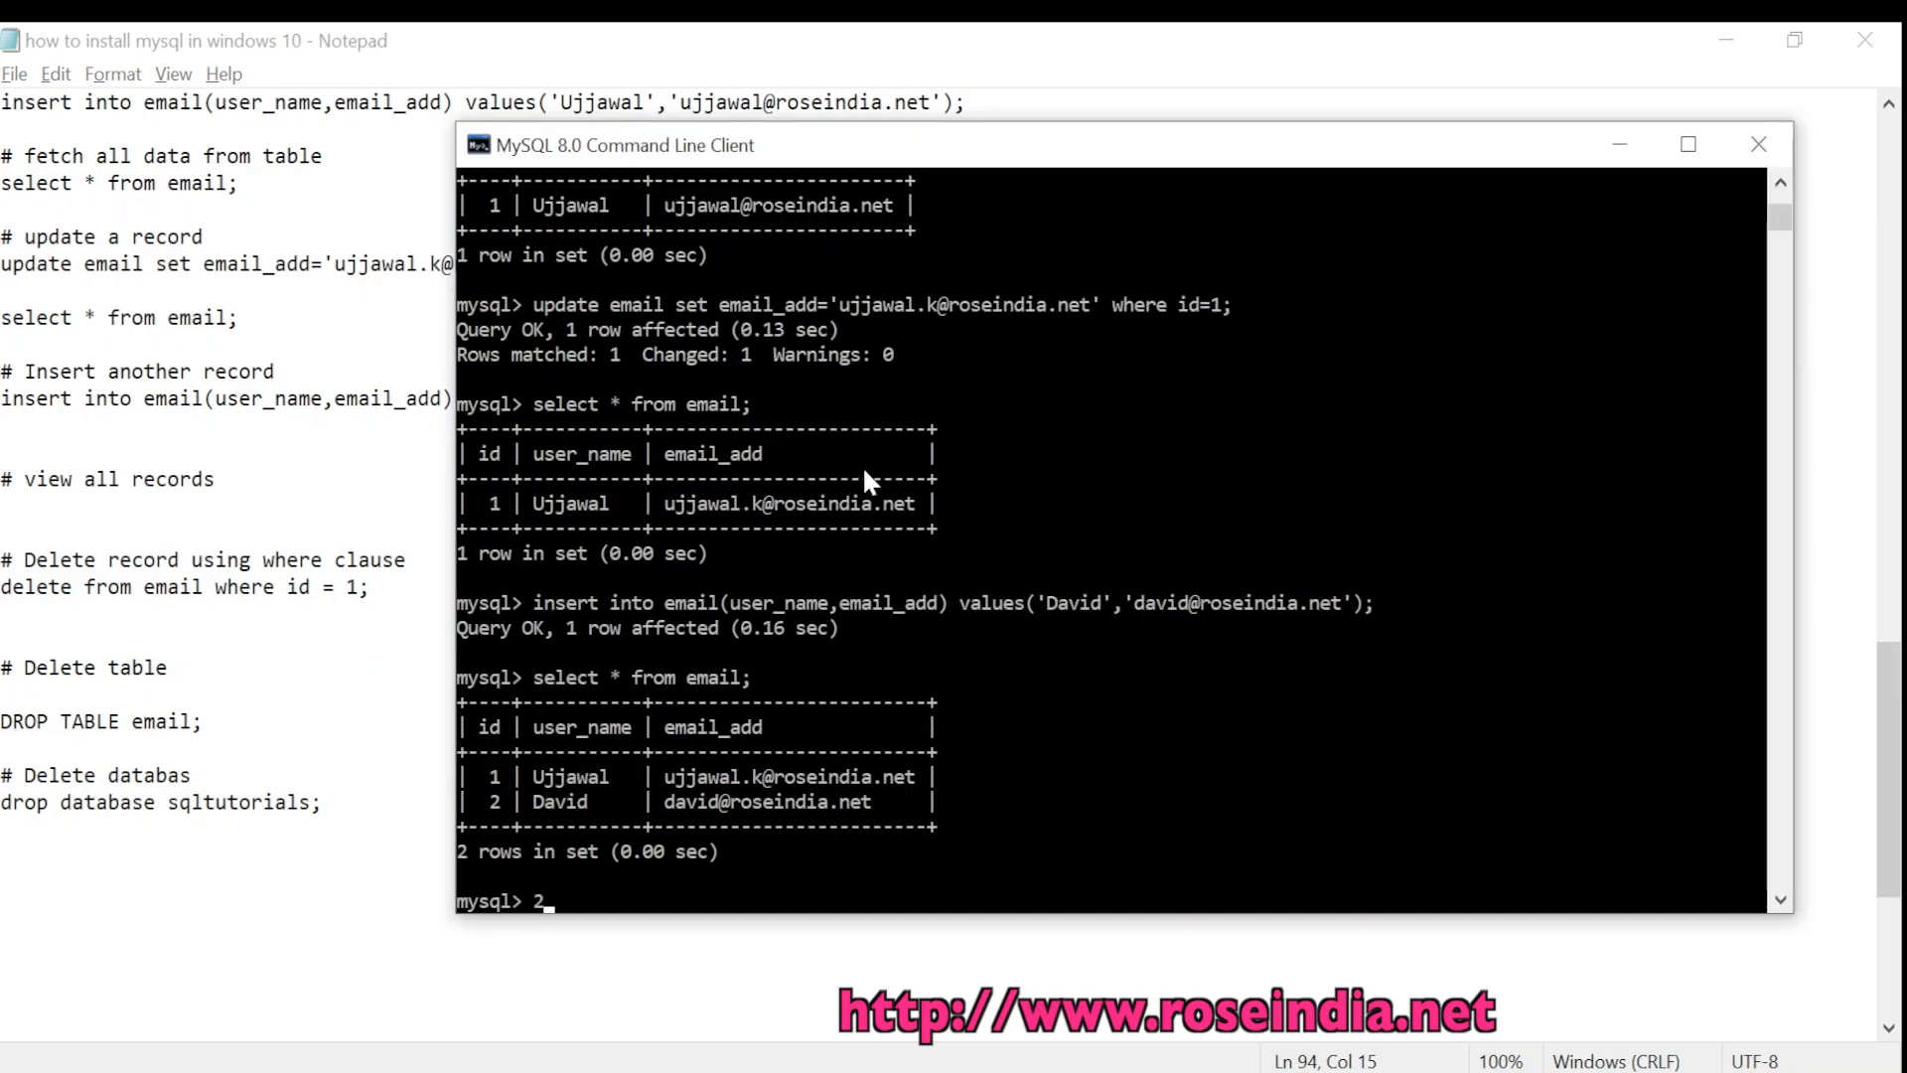
pyautogui.press('BackSpace')
# Run the delete for id 1, then 'select * from email;' showing only record id 2
pyautogui.hotkey('alt', 'Tab')
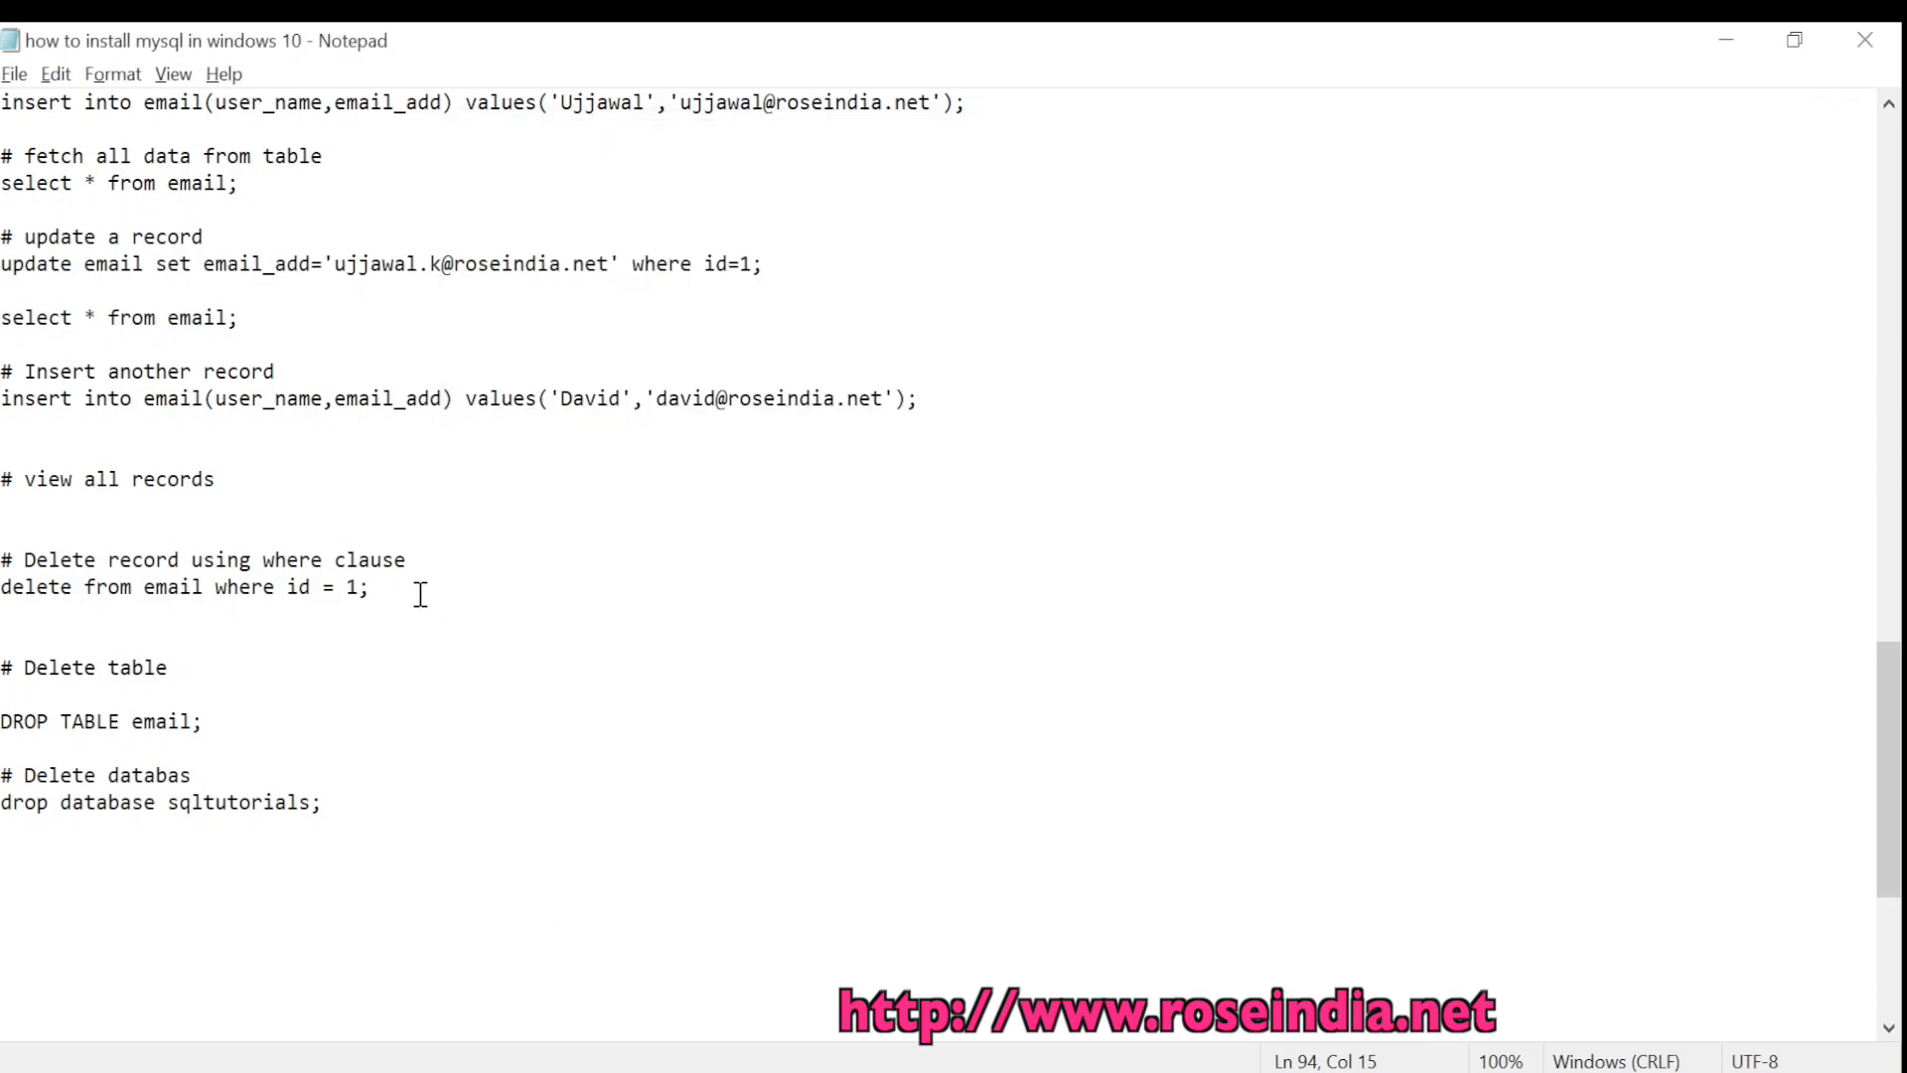
pyautogui.press('Up')
pyautogui.press('Up')
pyautogui.hotkey('shift', 'Up')
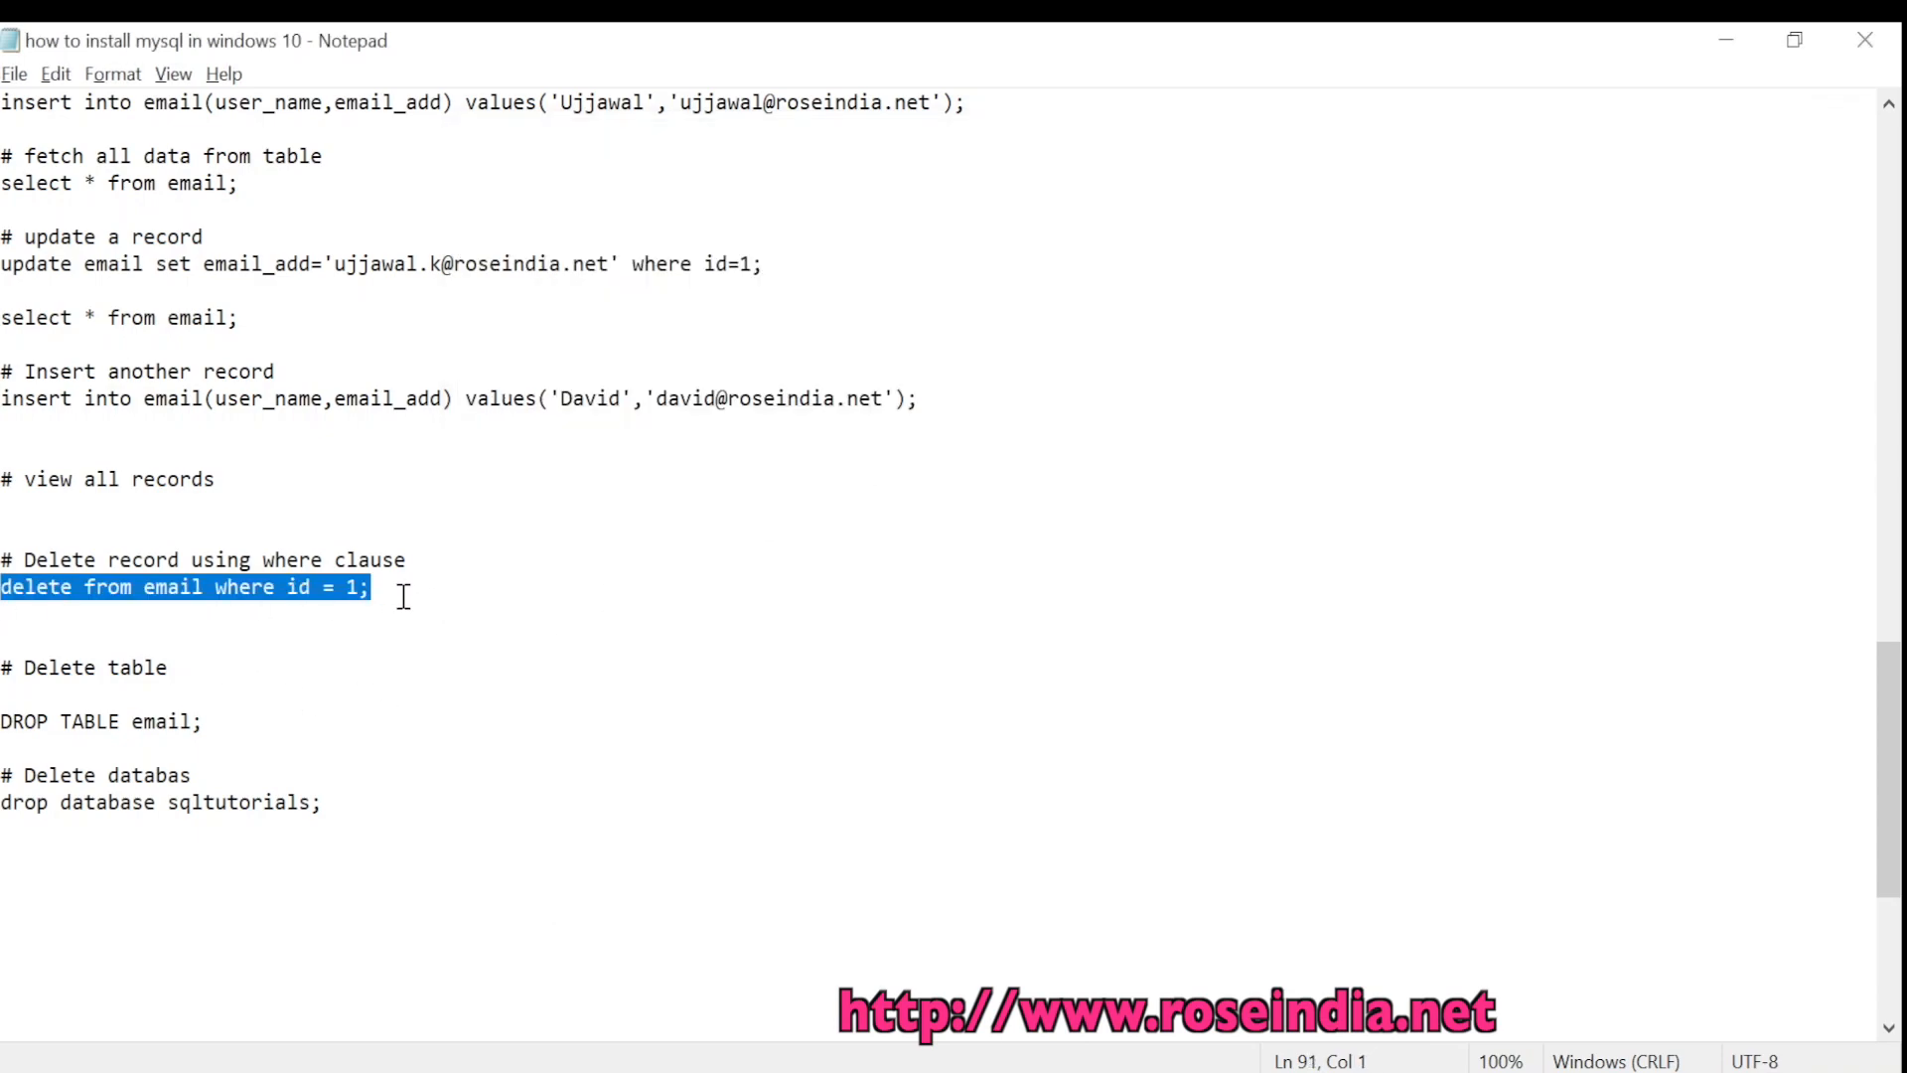
pyautogui.hotkey('ctrl', 'c')
pyautogui.hotkey('alt', 'Tab')
pyautogui.rightClick(1009, 557)
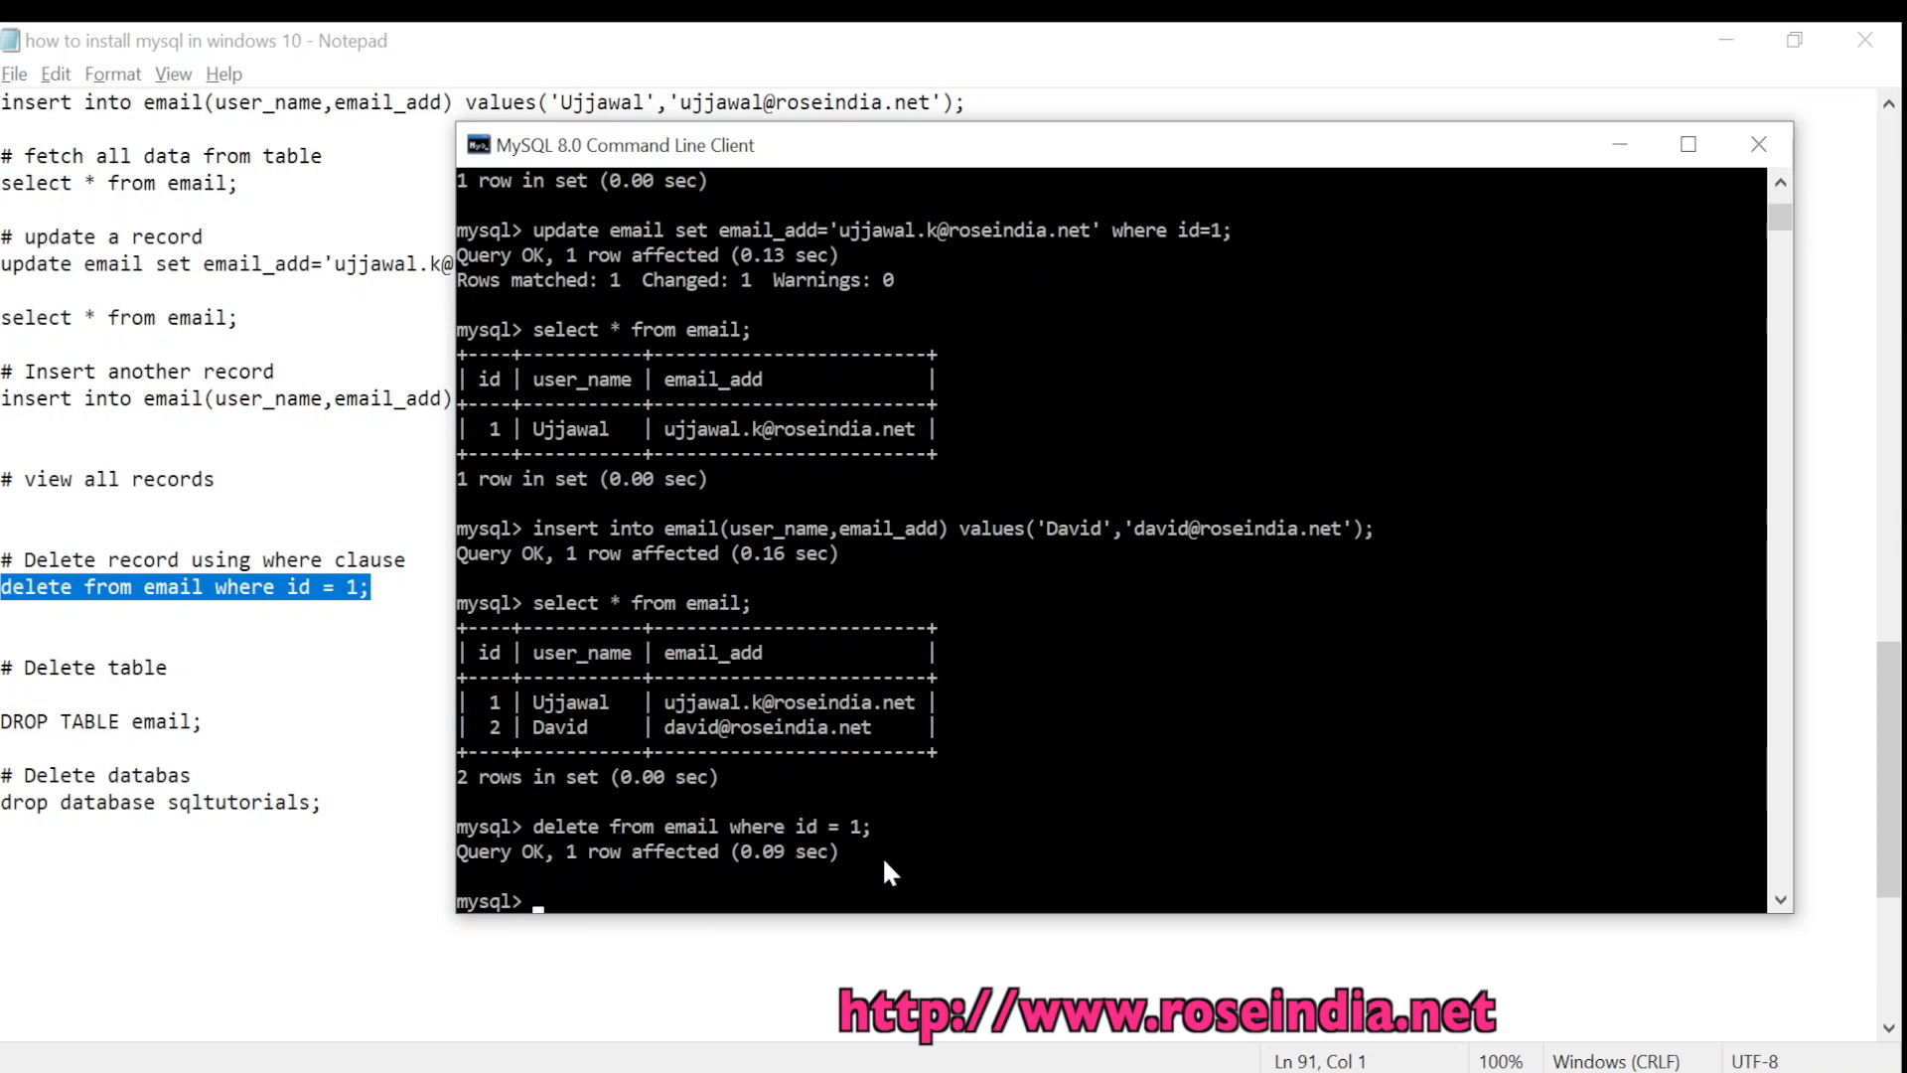
pyautogui.write('select * from email;')
pyautogui.press('Return')
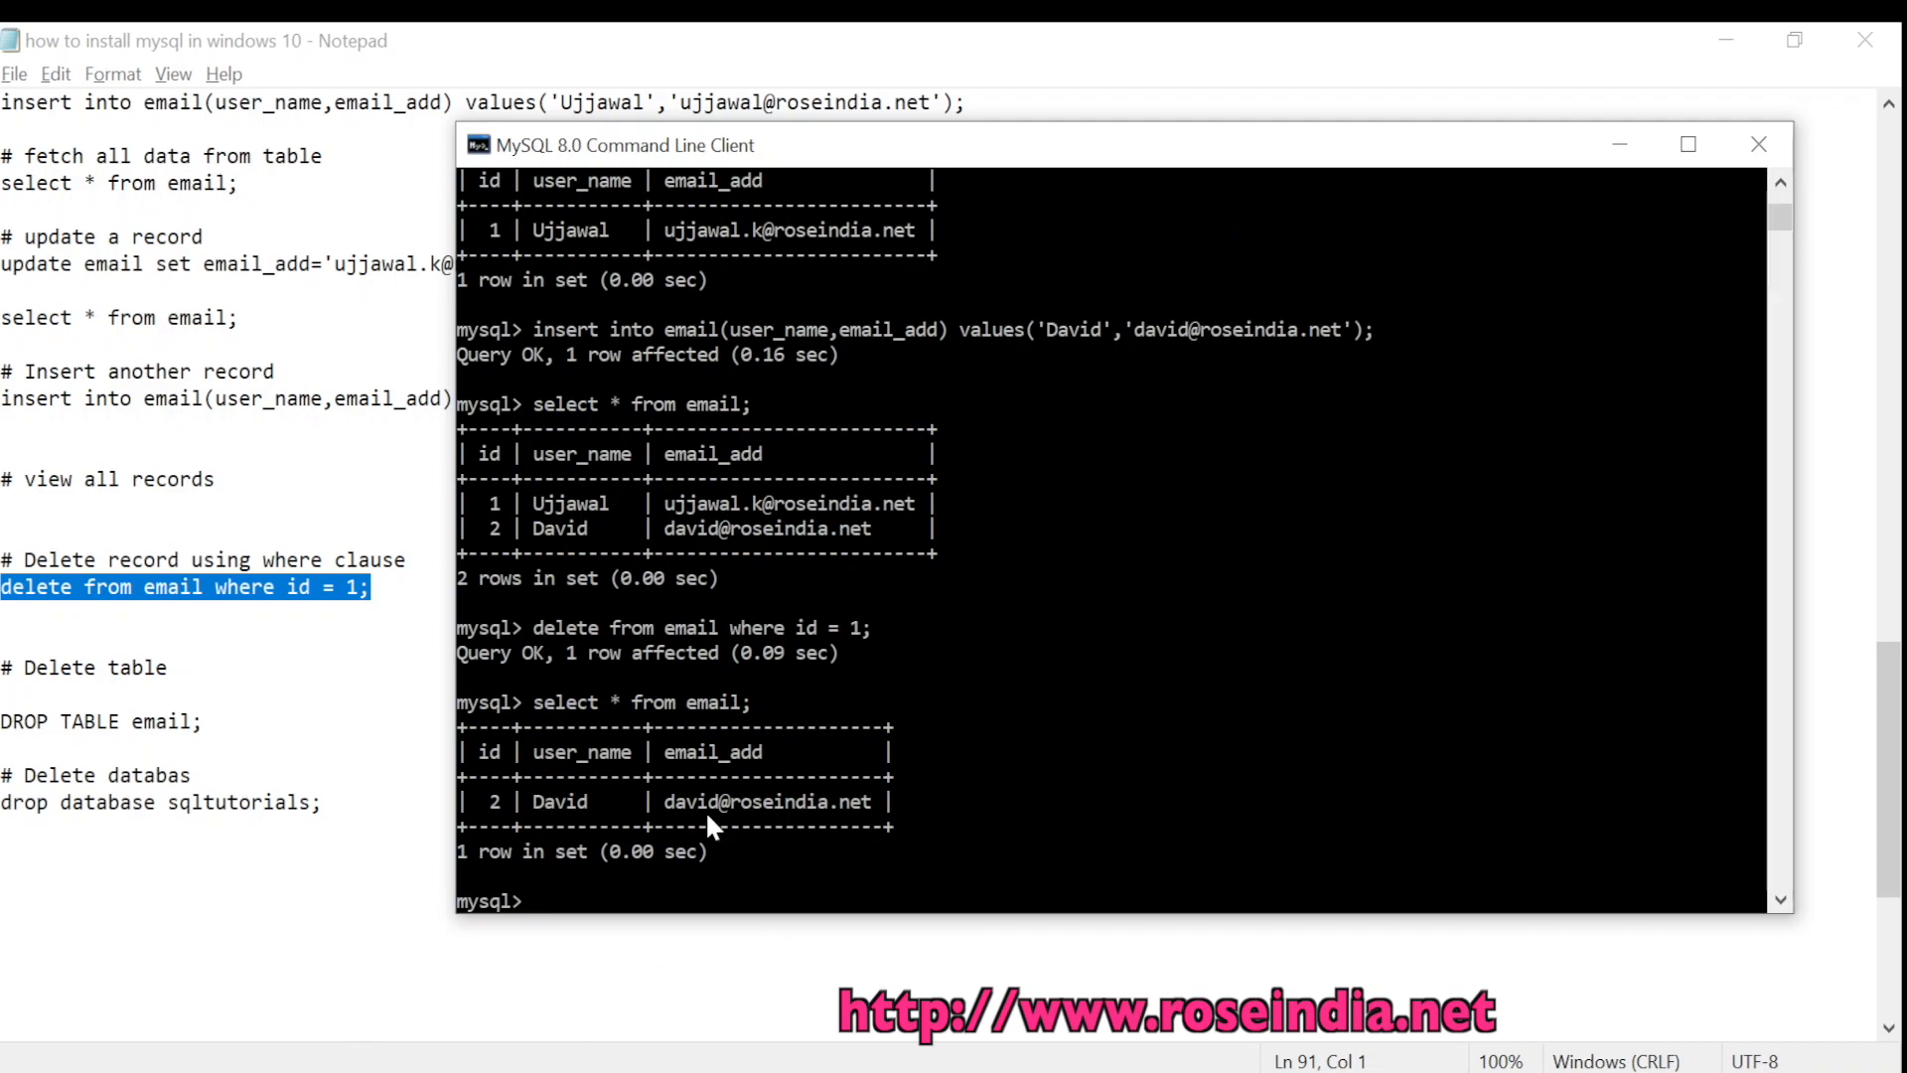
pyautogui.click(169, 753)
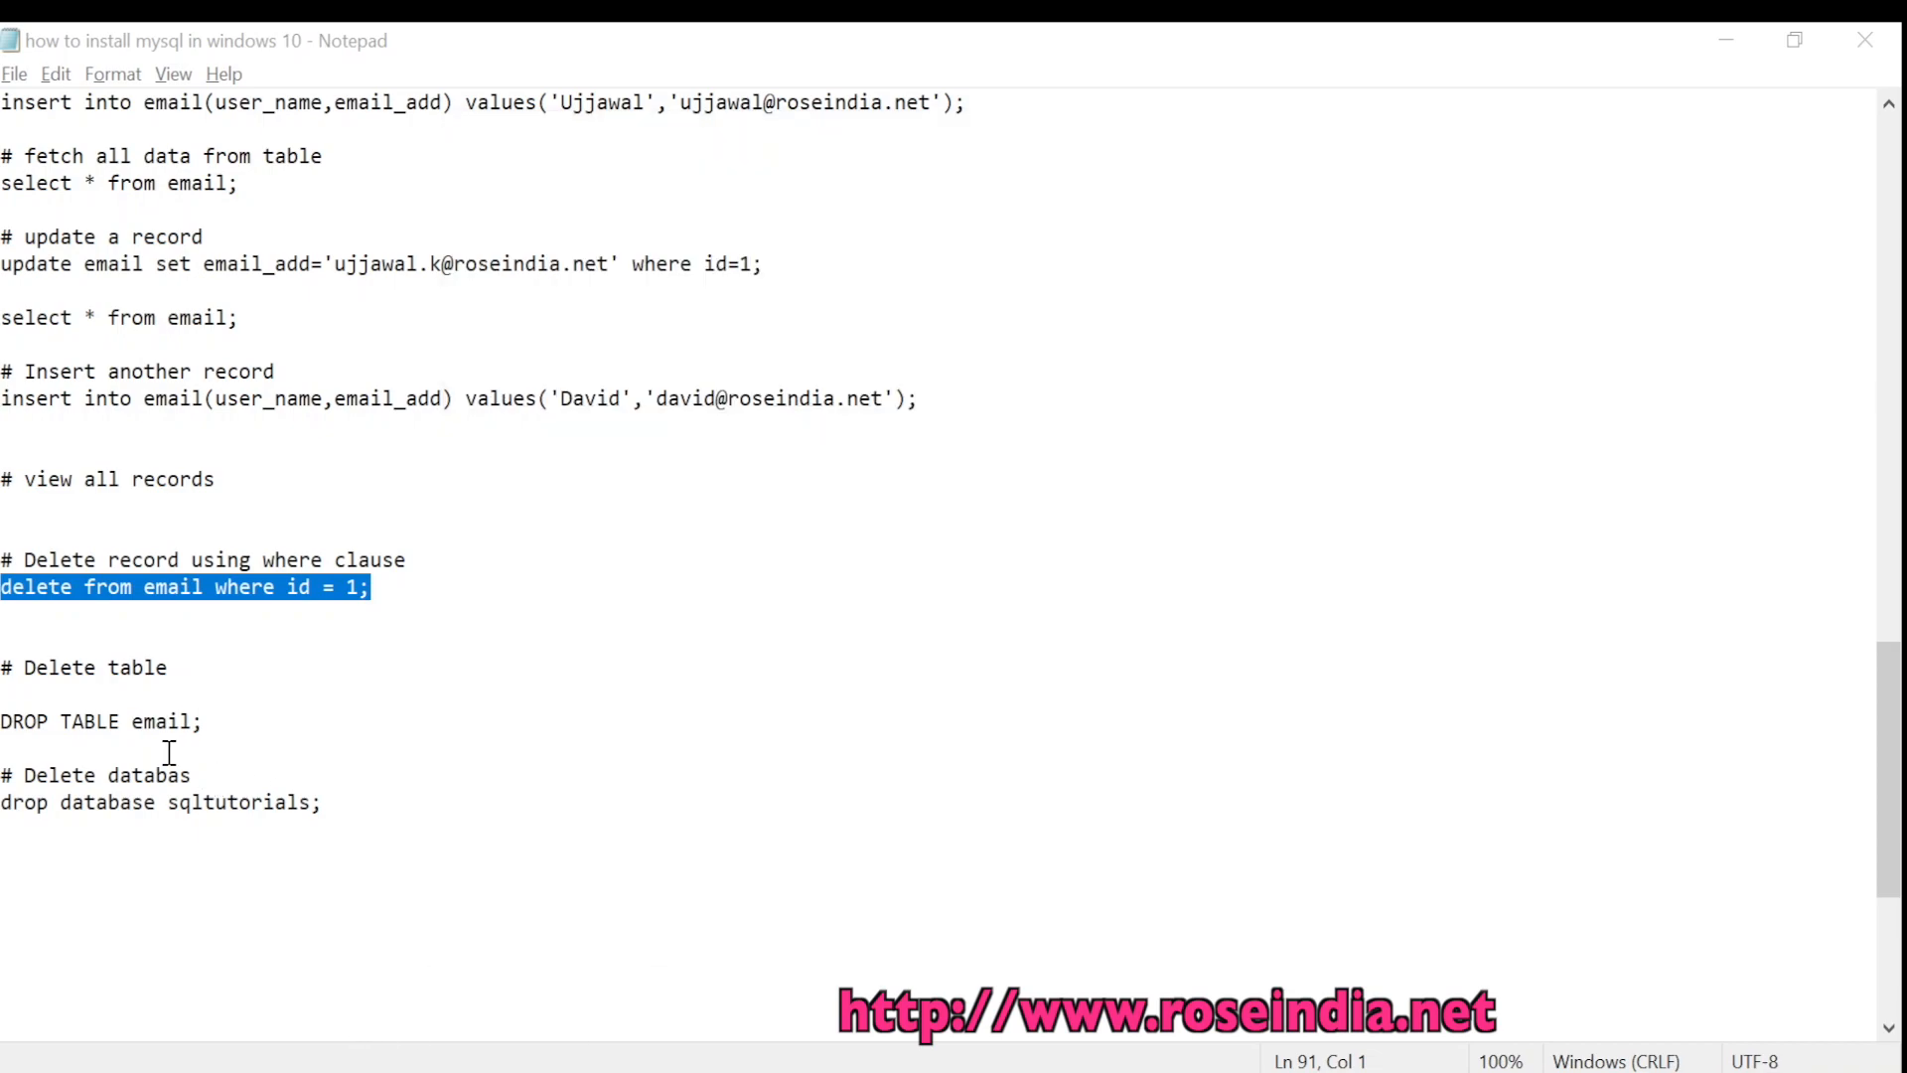
# Copy 'DROP TABLE email;' from the notes and run it in the console
pyautogui.click(240, 730)
pyautogui.hotkey('alt', 'Tab')
pyautogui.click(235, 733)
pyautogui.hotkey('shift', 'Home')
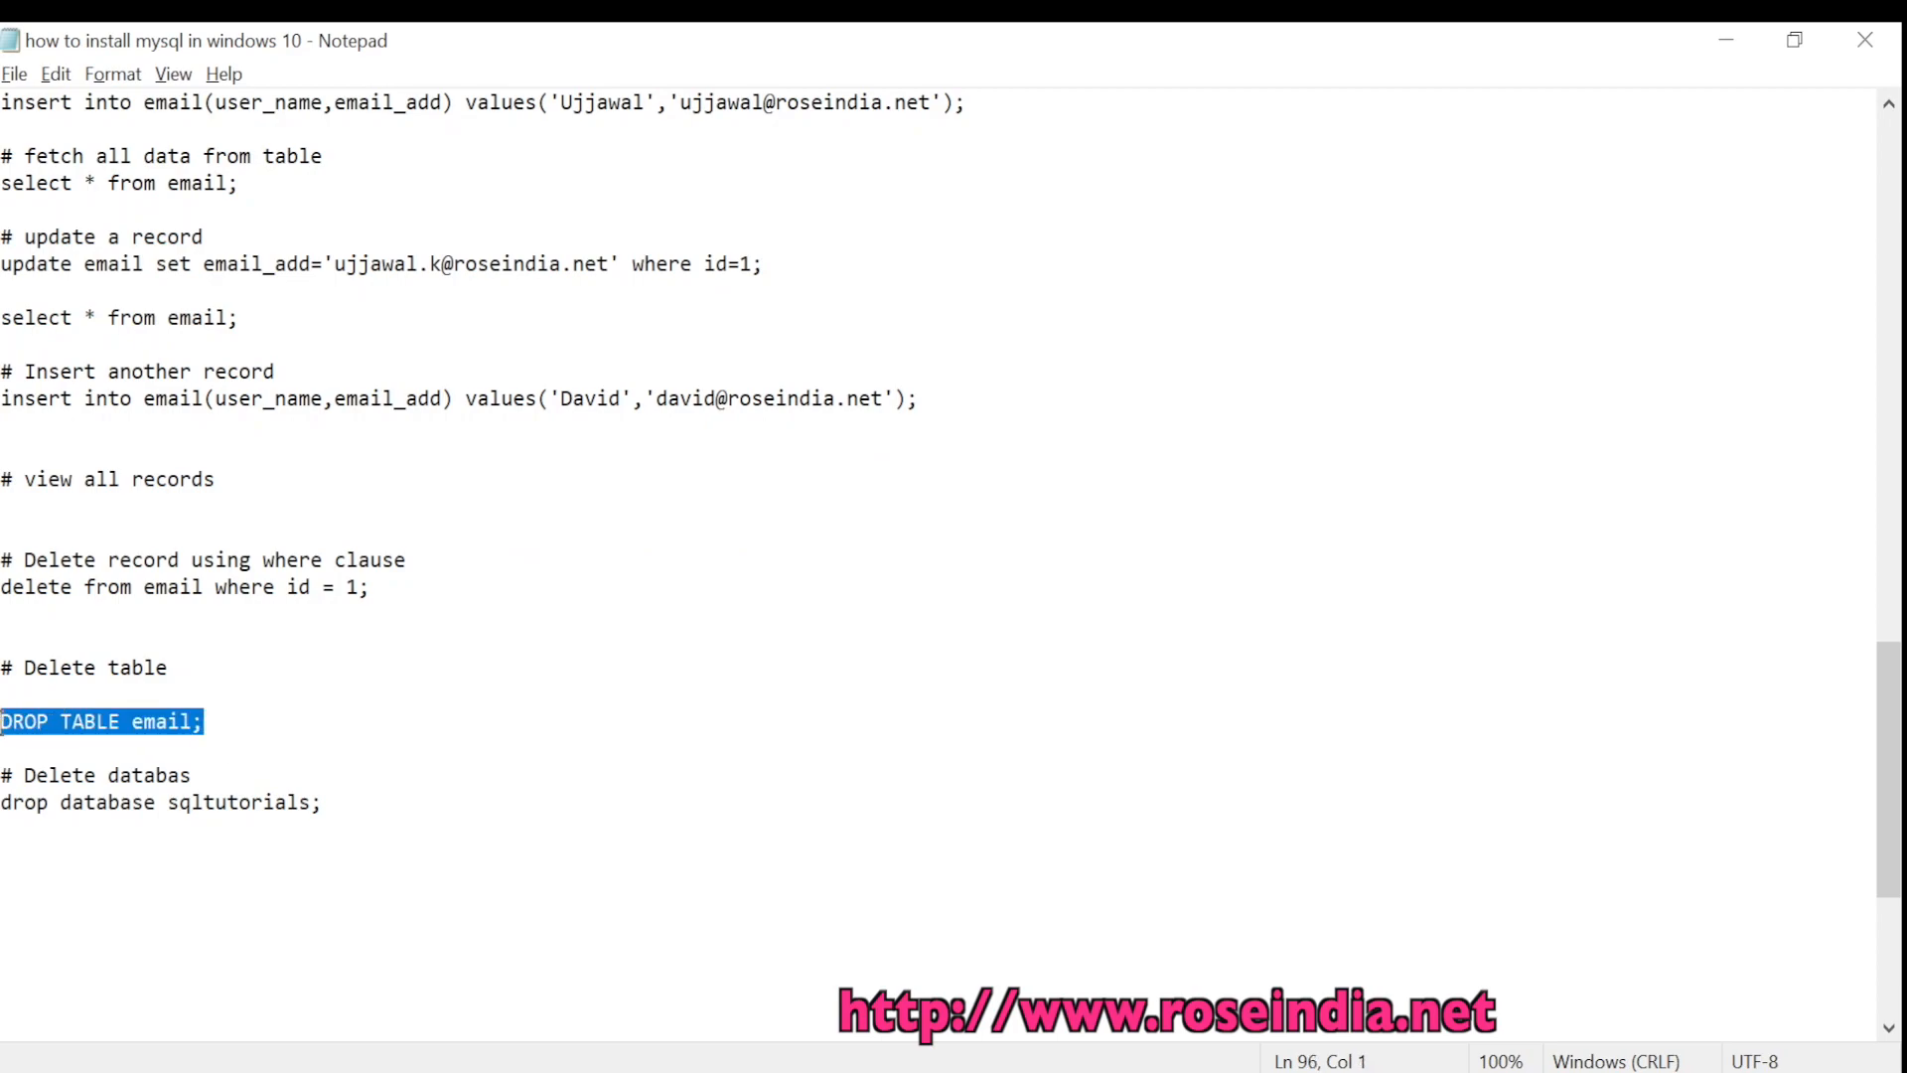
pyautogui.click(457, 779)
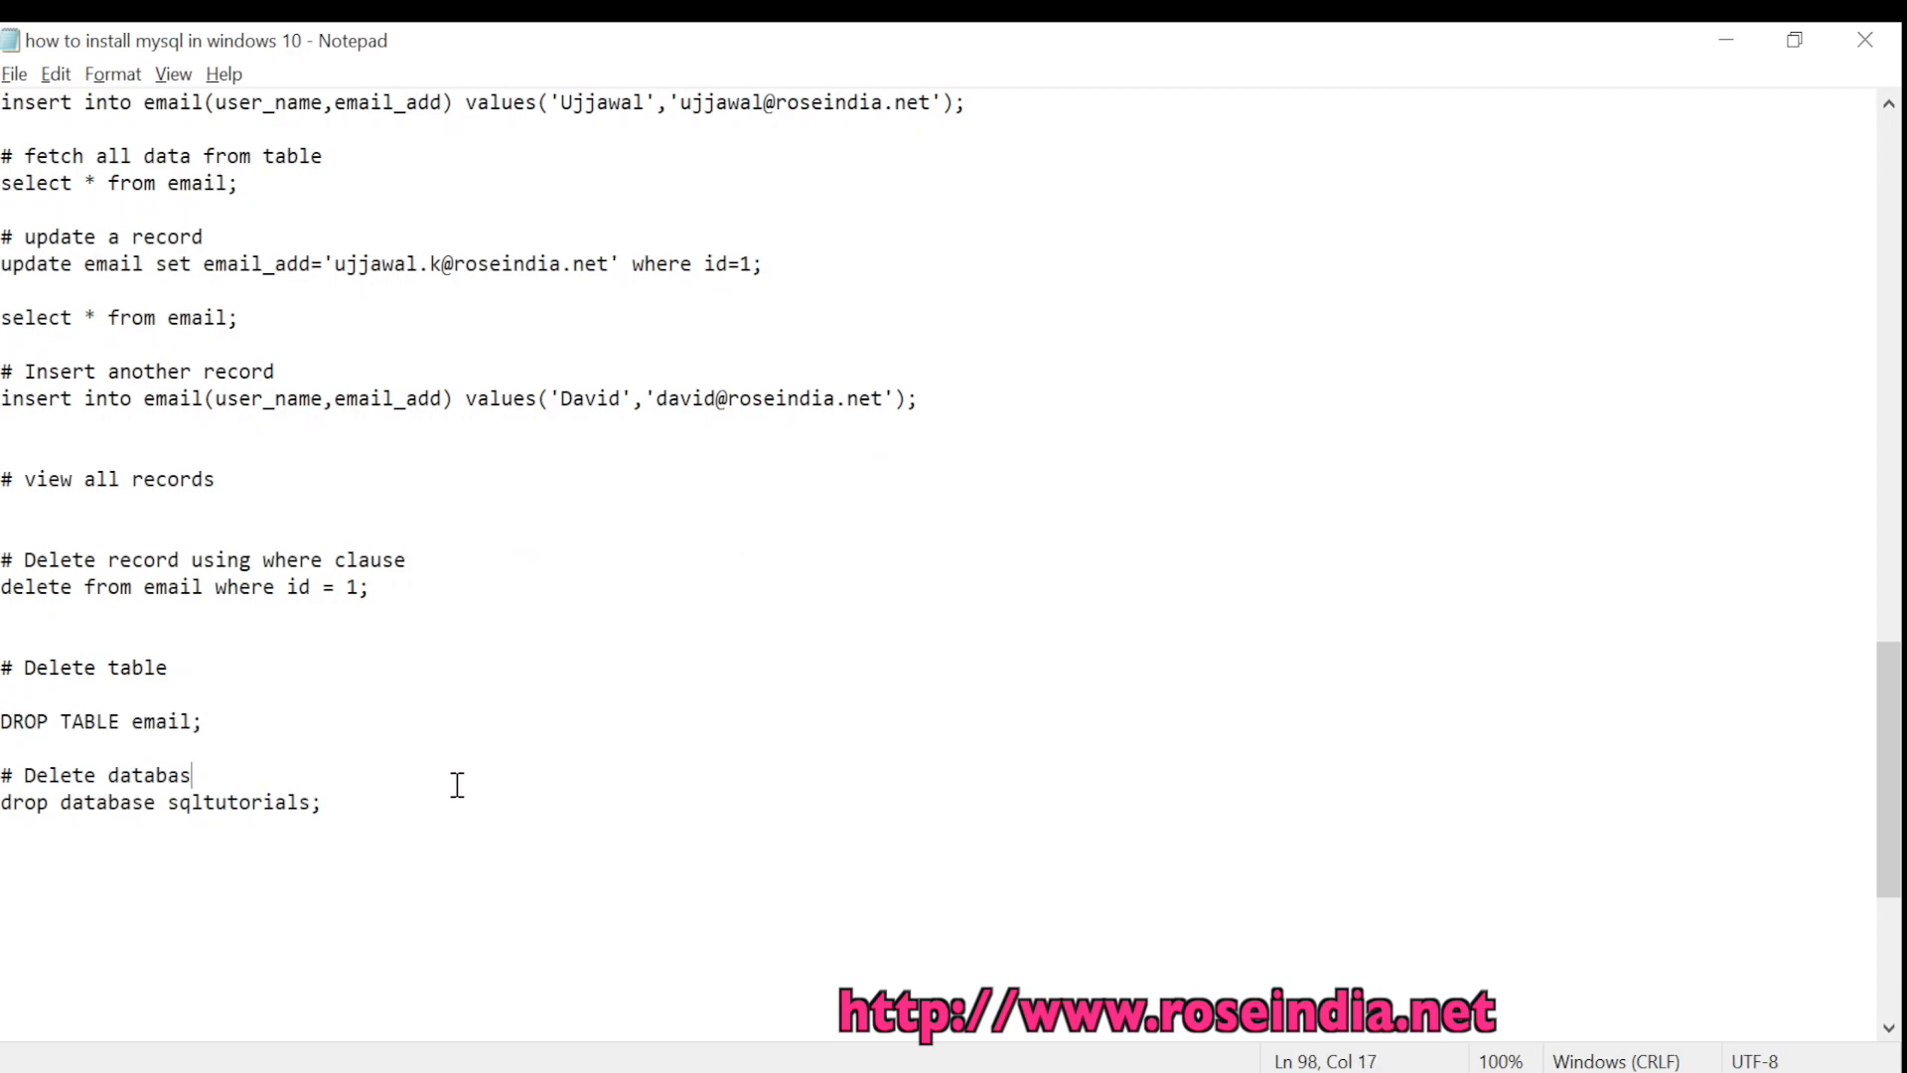
pyautogui.hotkey('alt', 'Tab')
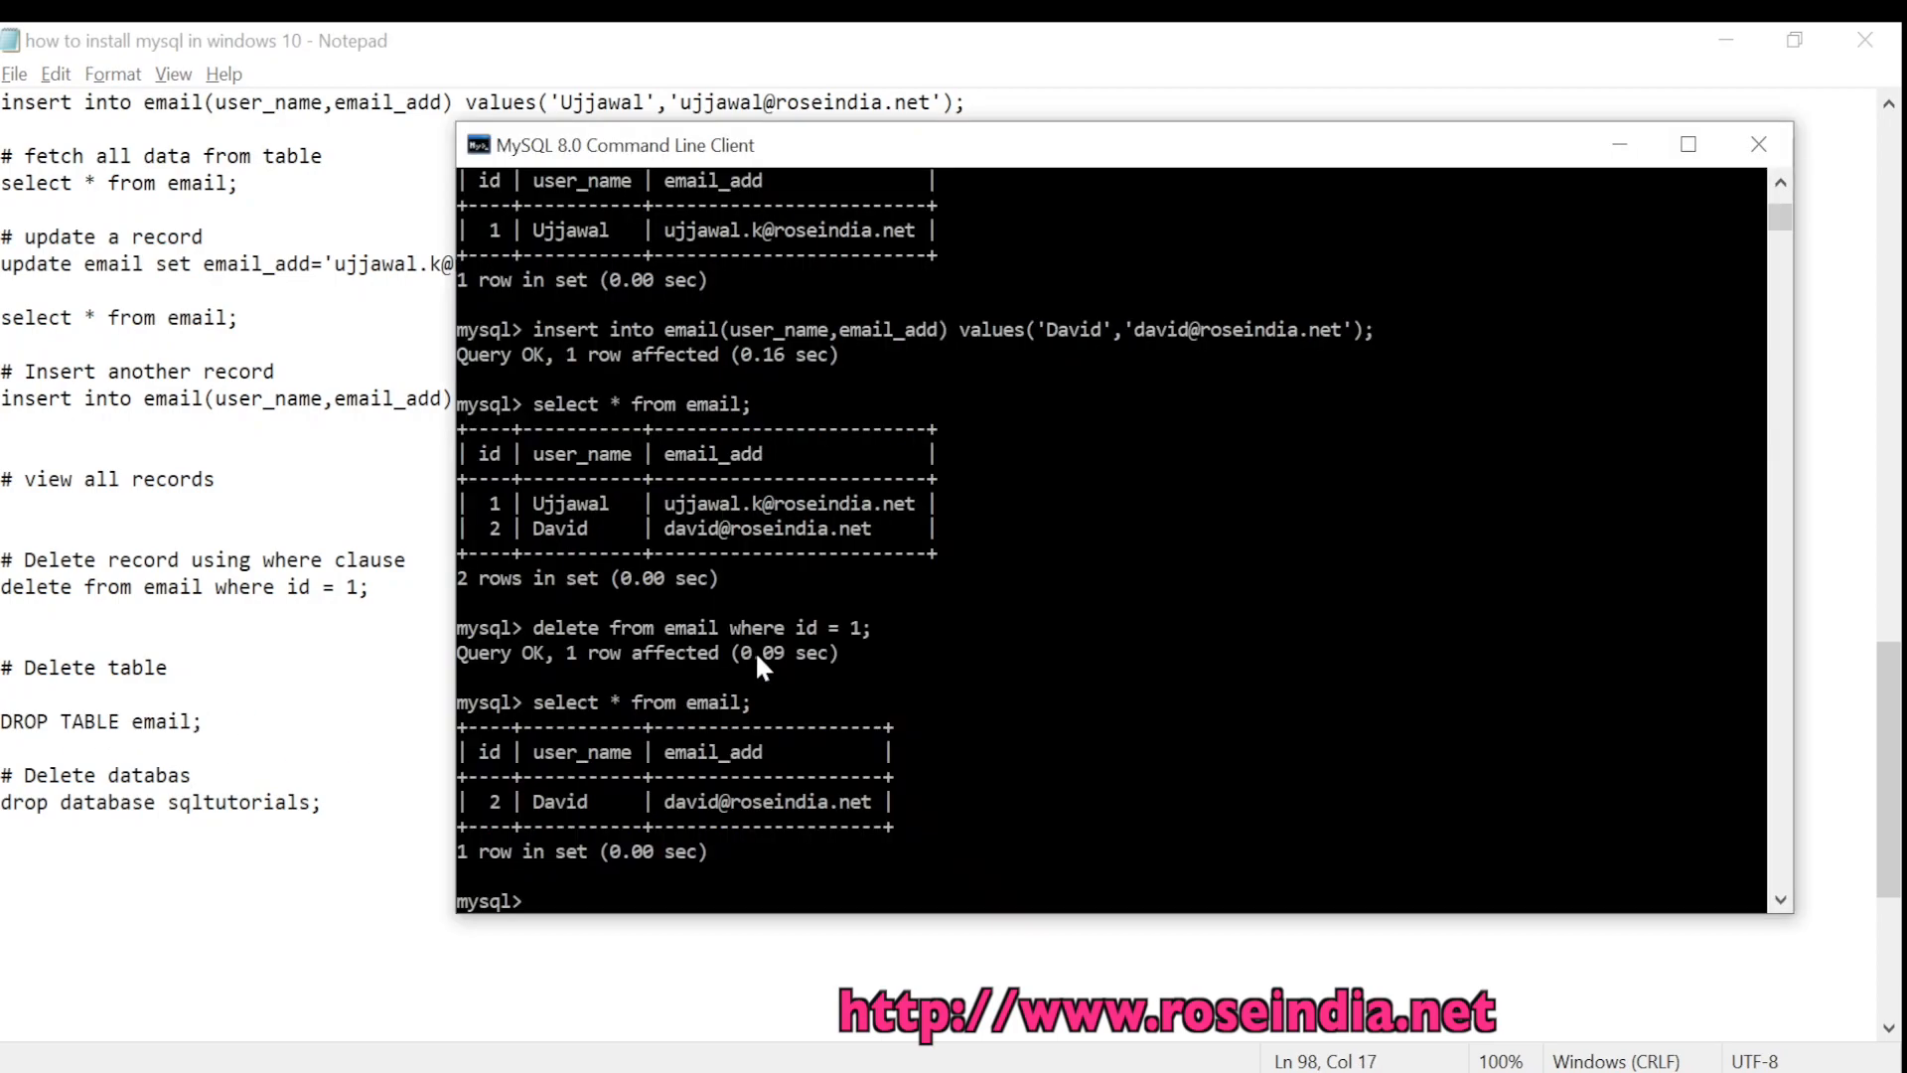
pyautogui.rightClick(763, 655)
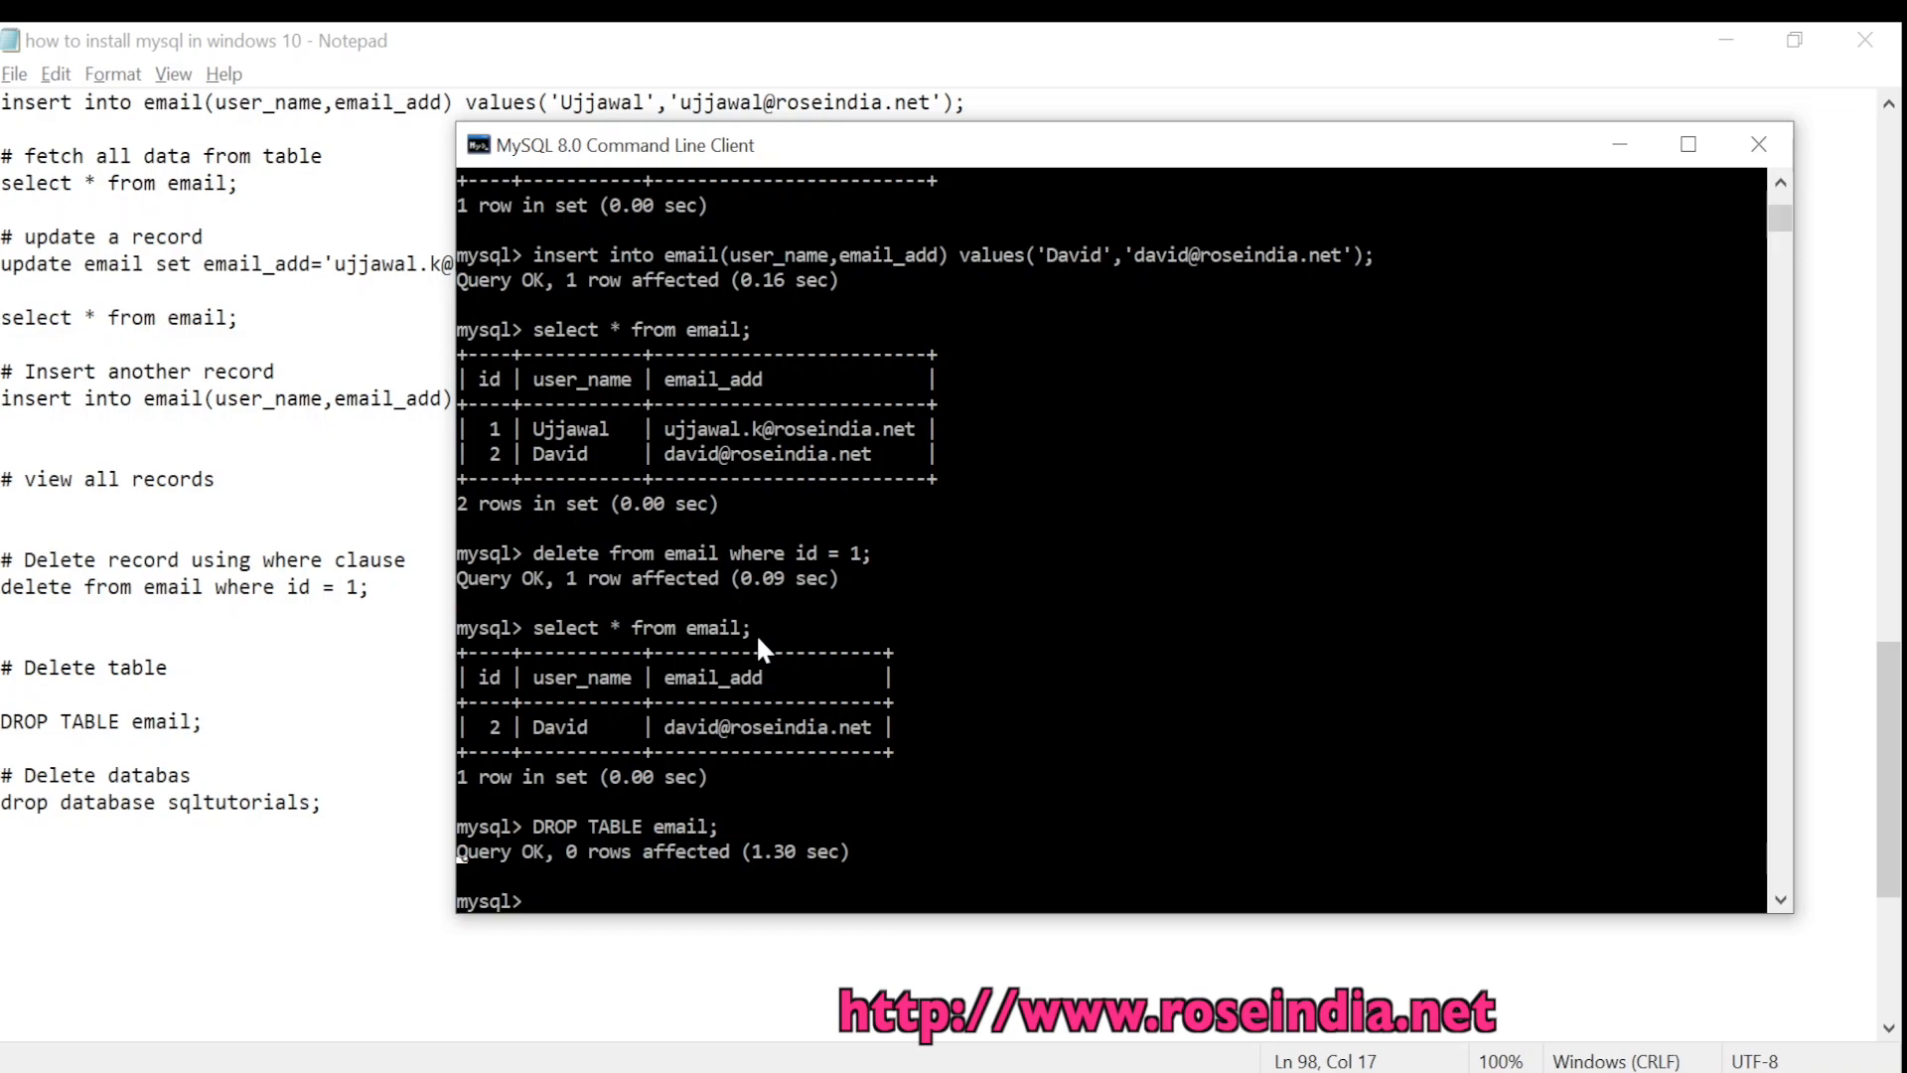
pyautogui.click(341, 800)
# Run 'drop database sqltutorials;' then 'show databases;', listing five remaining databases
pyautogui.moveTo(340, 801); pyautogui.dragTo(2, 807)
pyautogui.rightClick(98, 810)
pyautogui.click(245, 461)
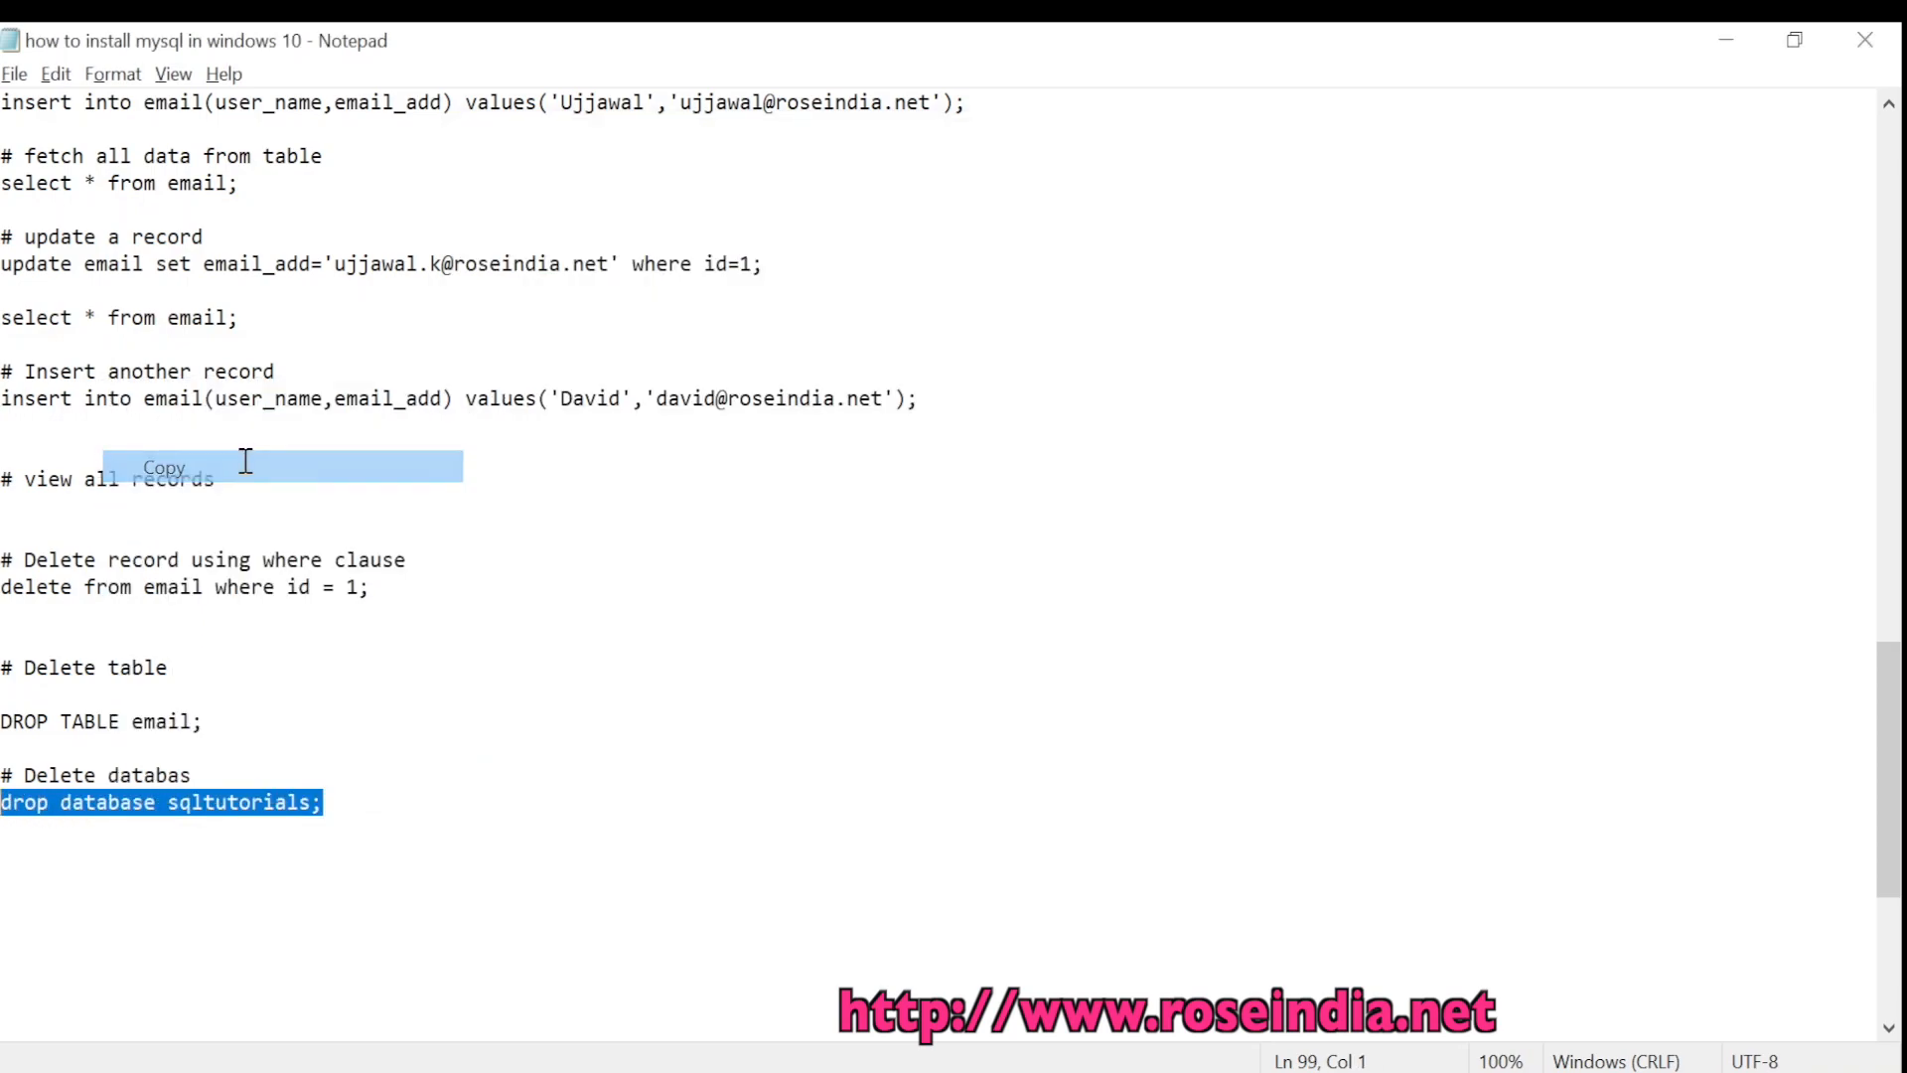
pyautogui.hotkey('alt', 'Tab')
pyautogui.rightClick(898, 518)
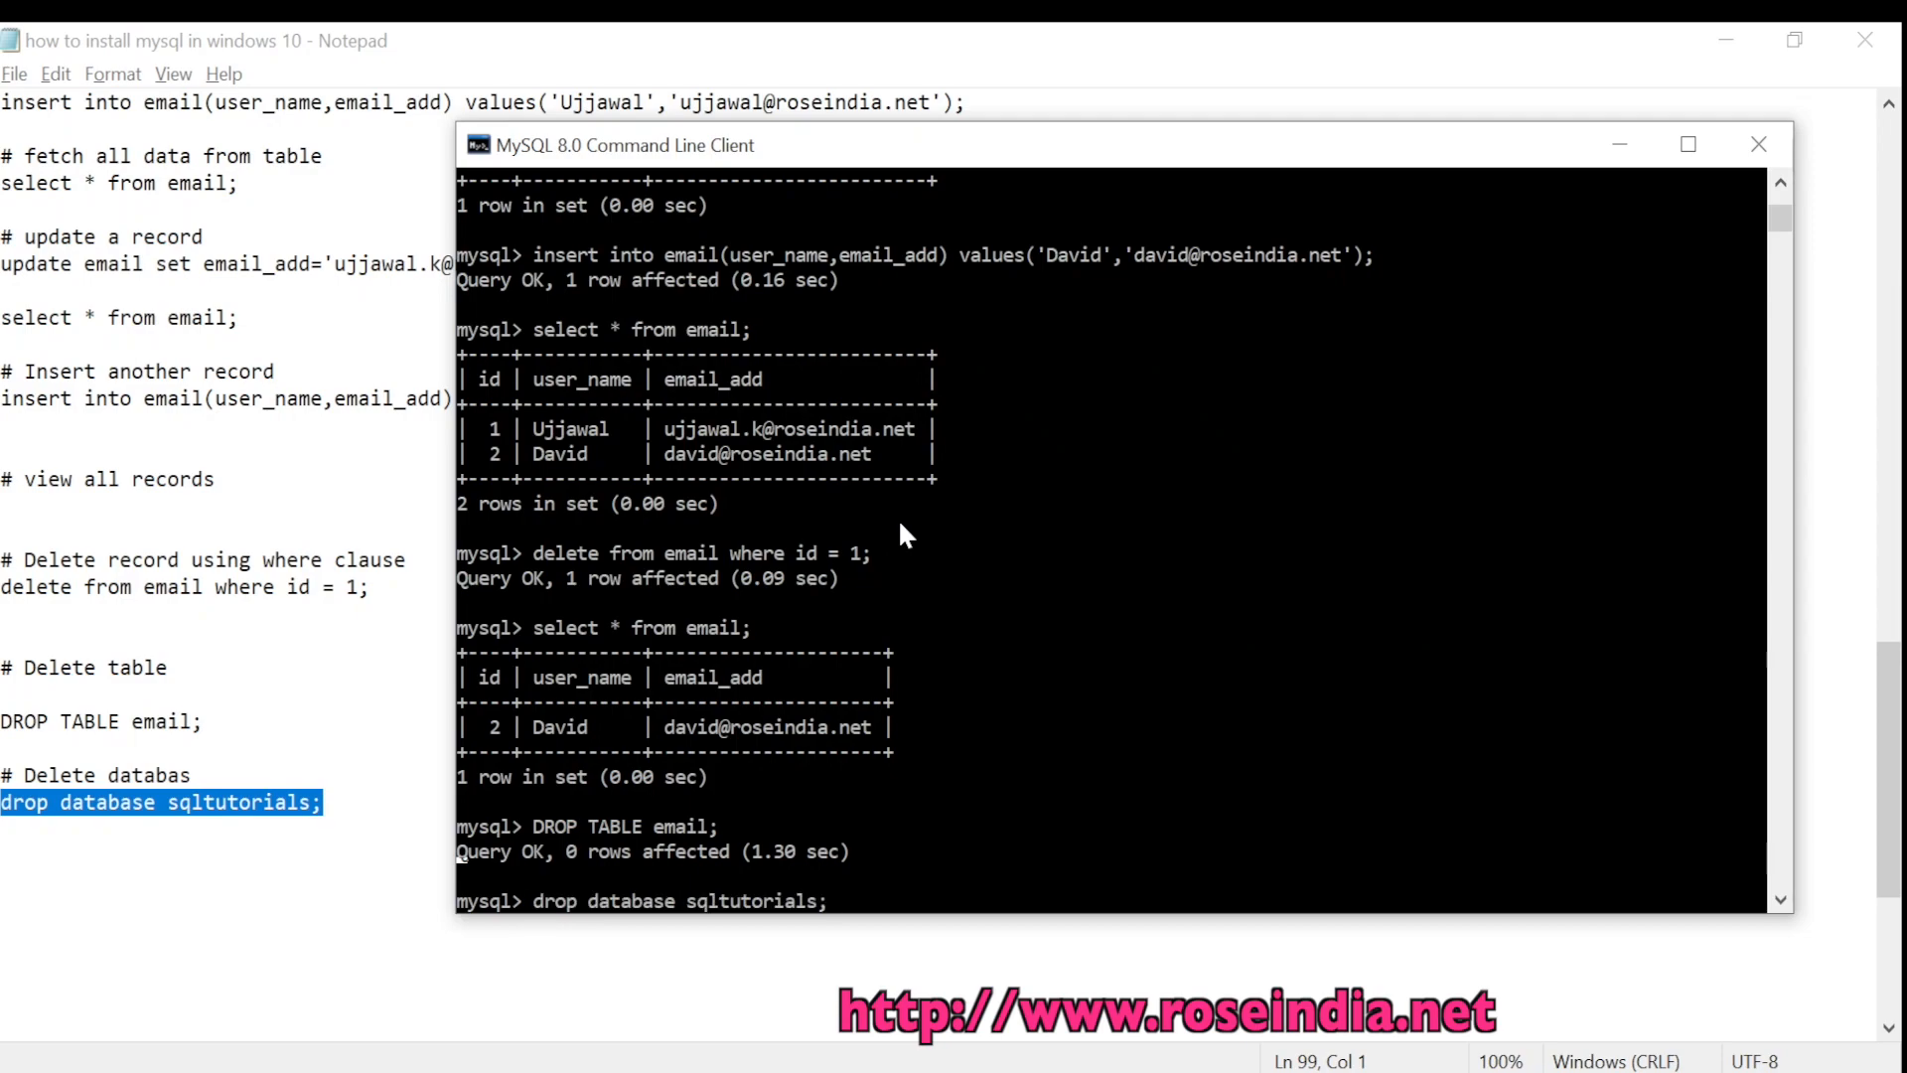
pyautogui.press('Return')
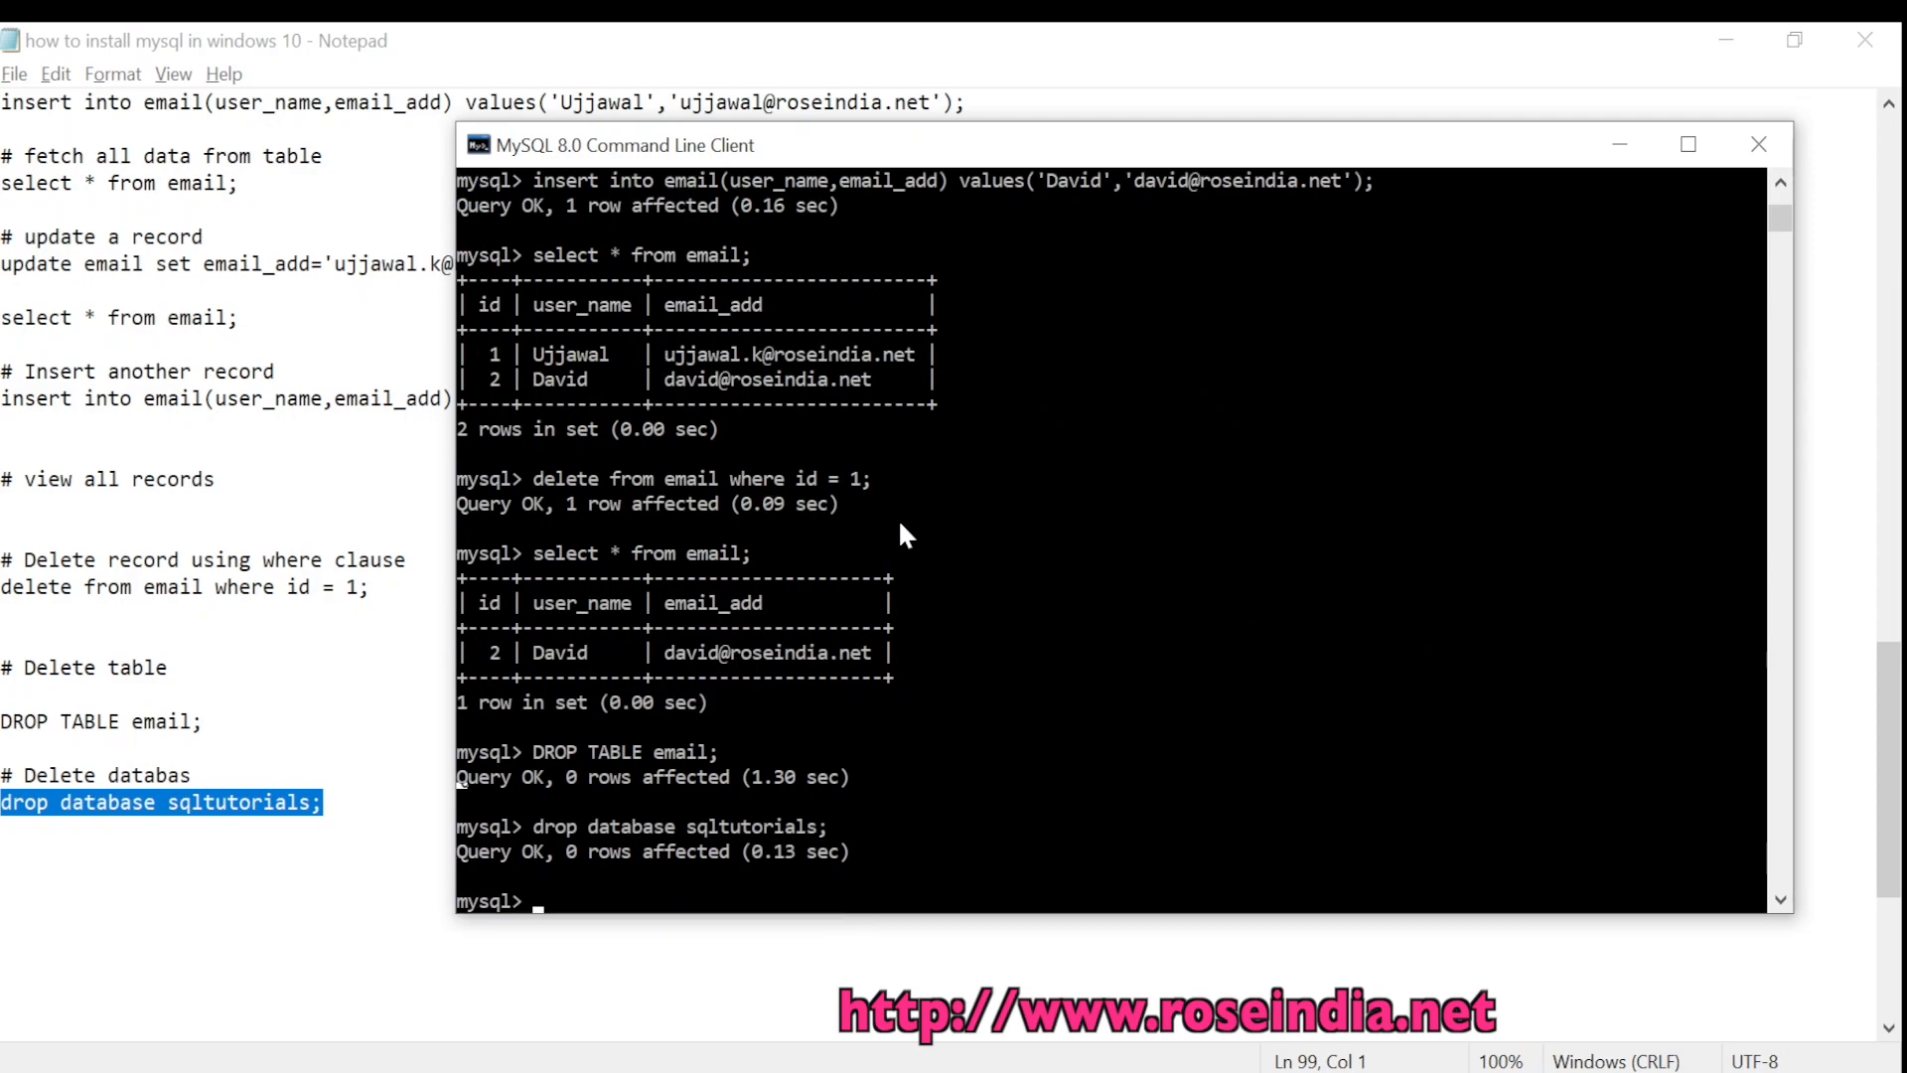
pyautogui.write('show databases;')
pyautogui.press('Return')
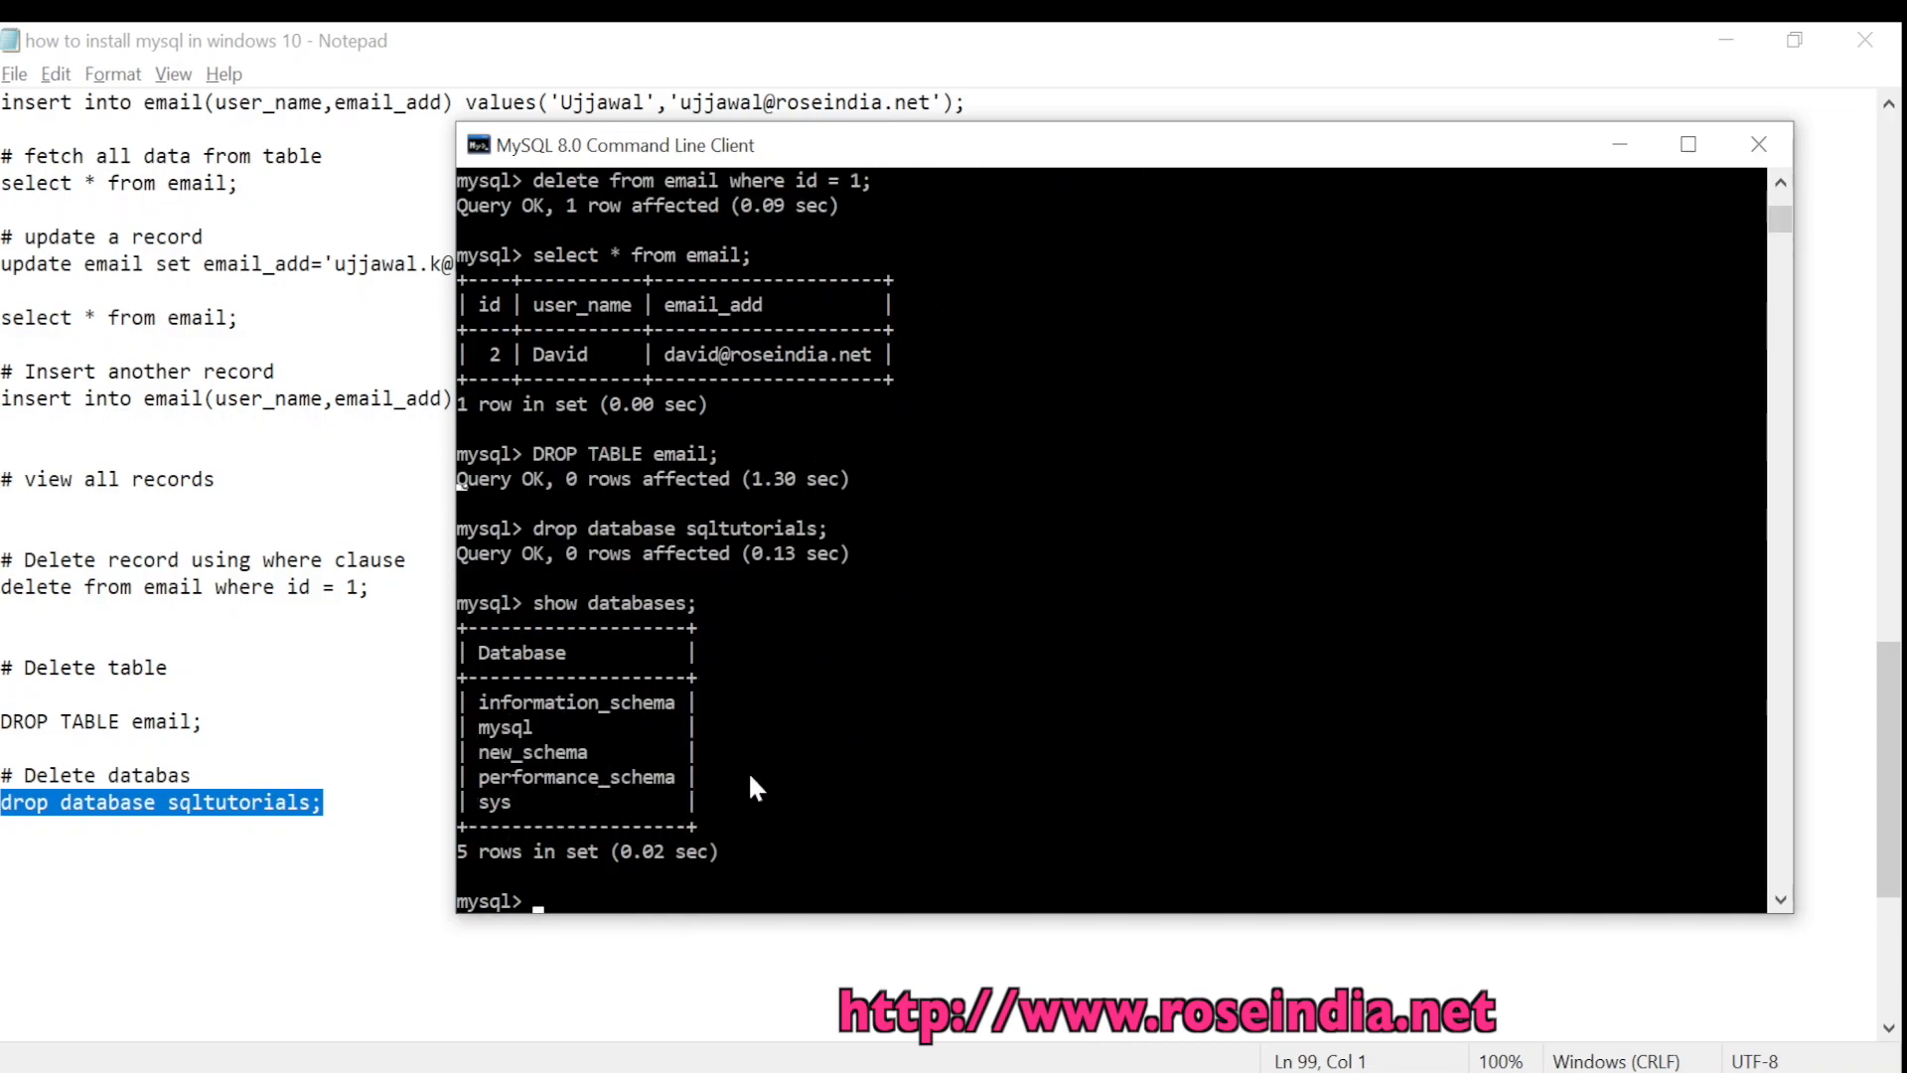
pyautogui.moveTo(863, 159); pyautogui.dragTo(786, 159)
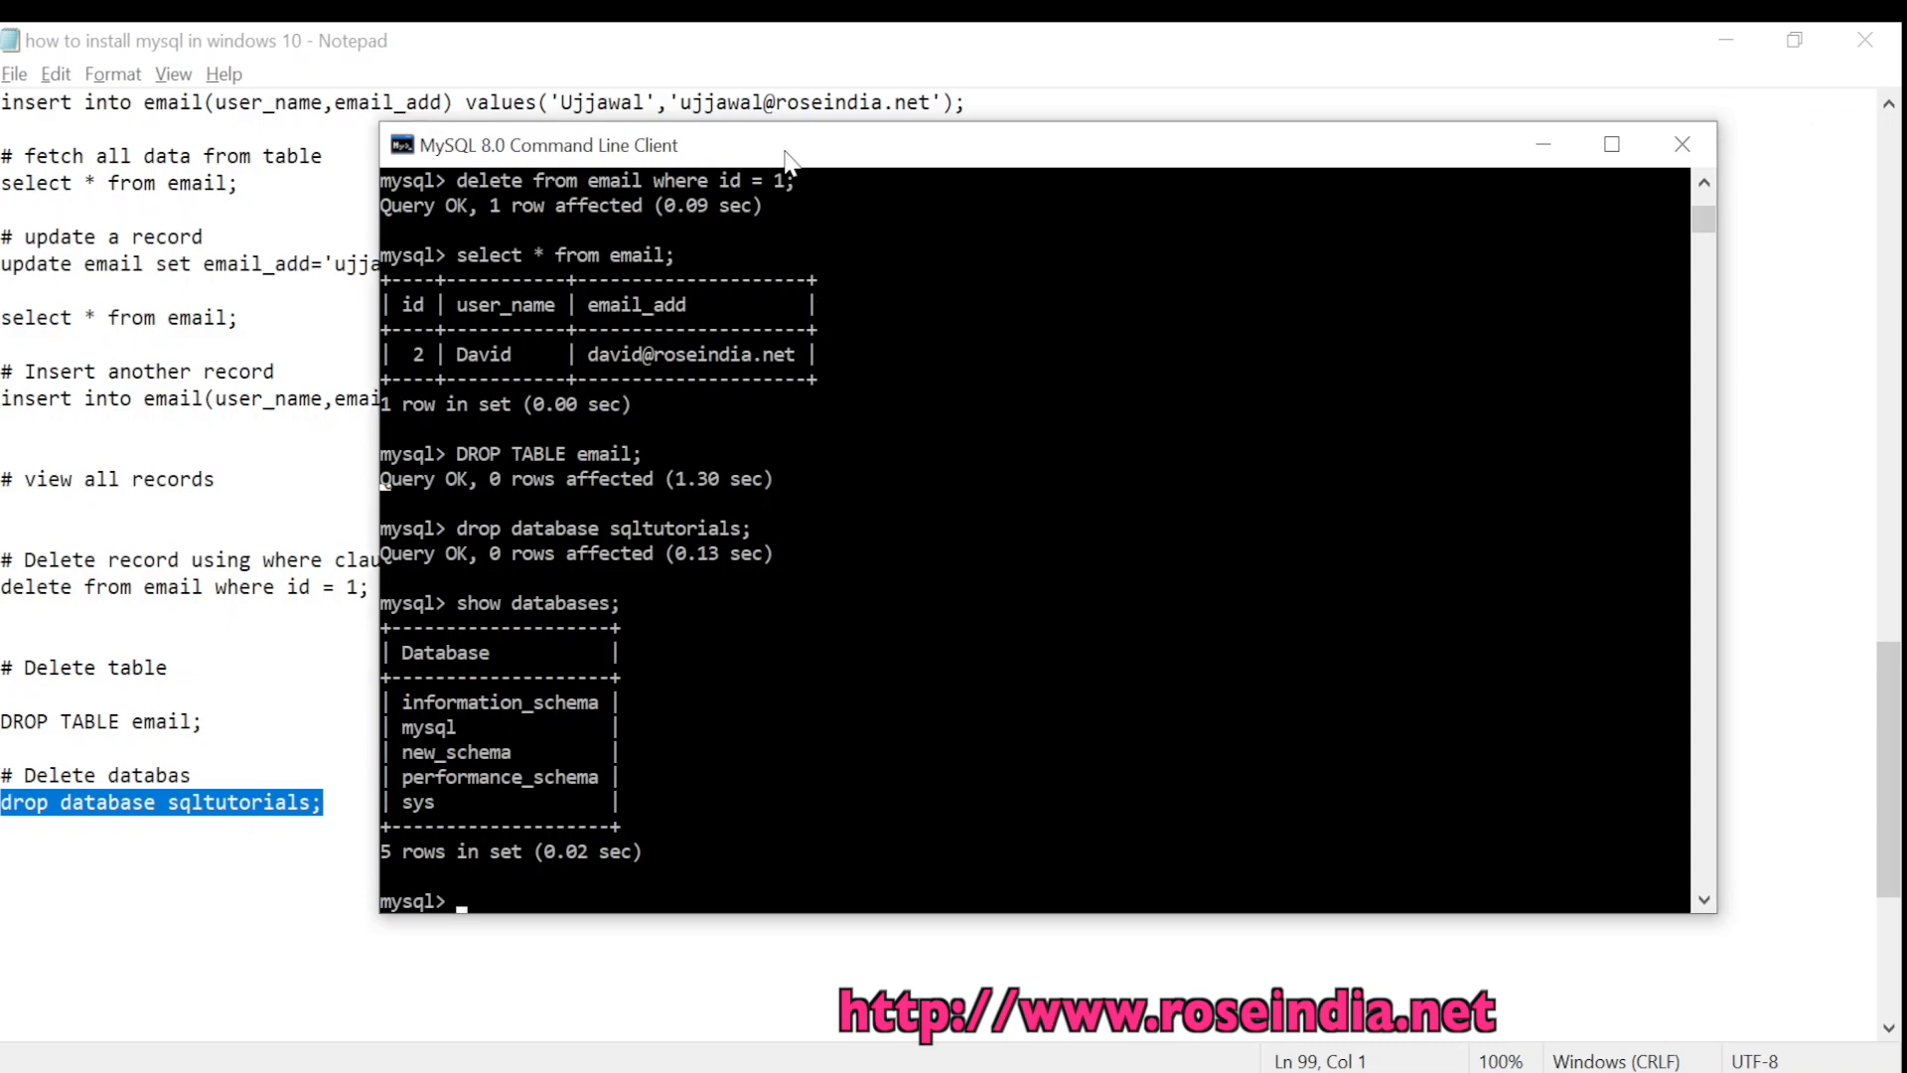
# Switch to Chrome and load roseindia.net/mysql/ in a new tab
pyautogui.moveTo(1232, 1043)
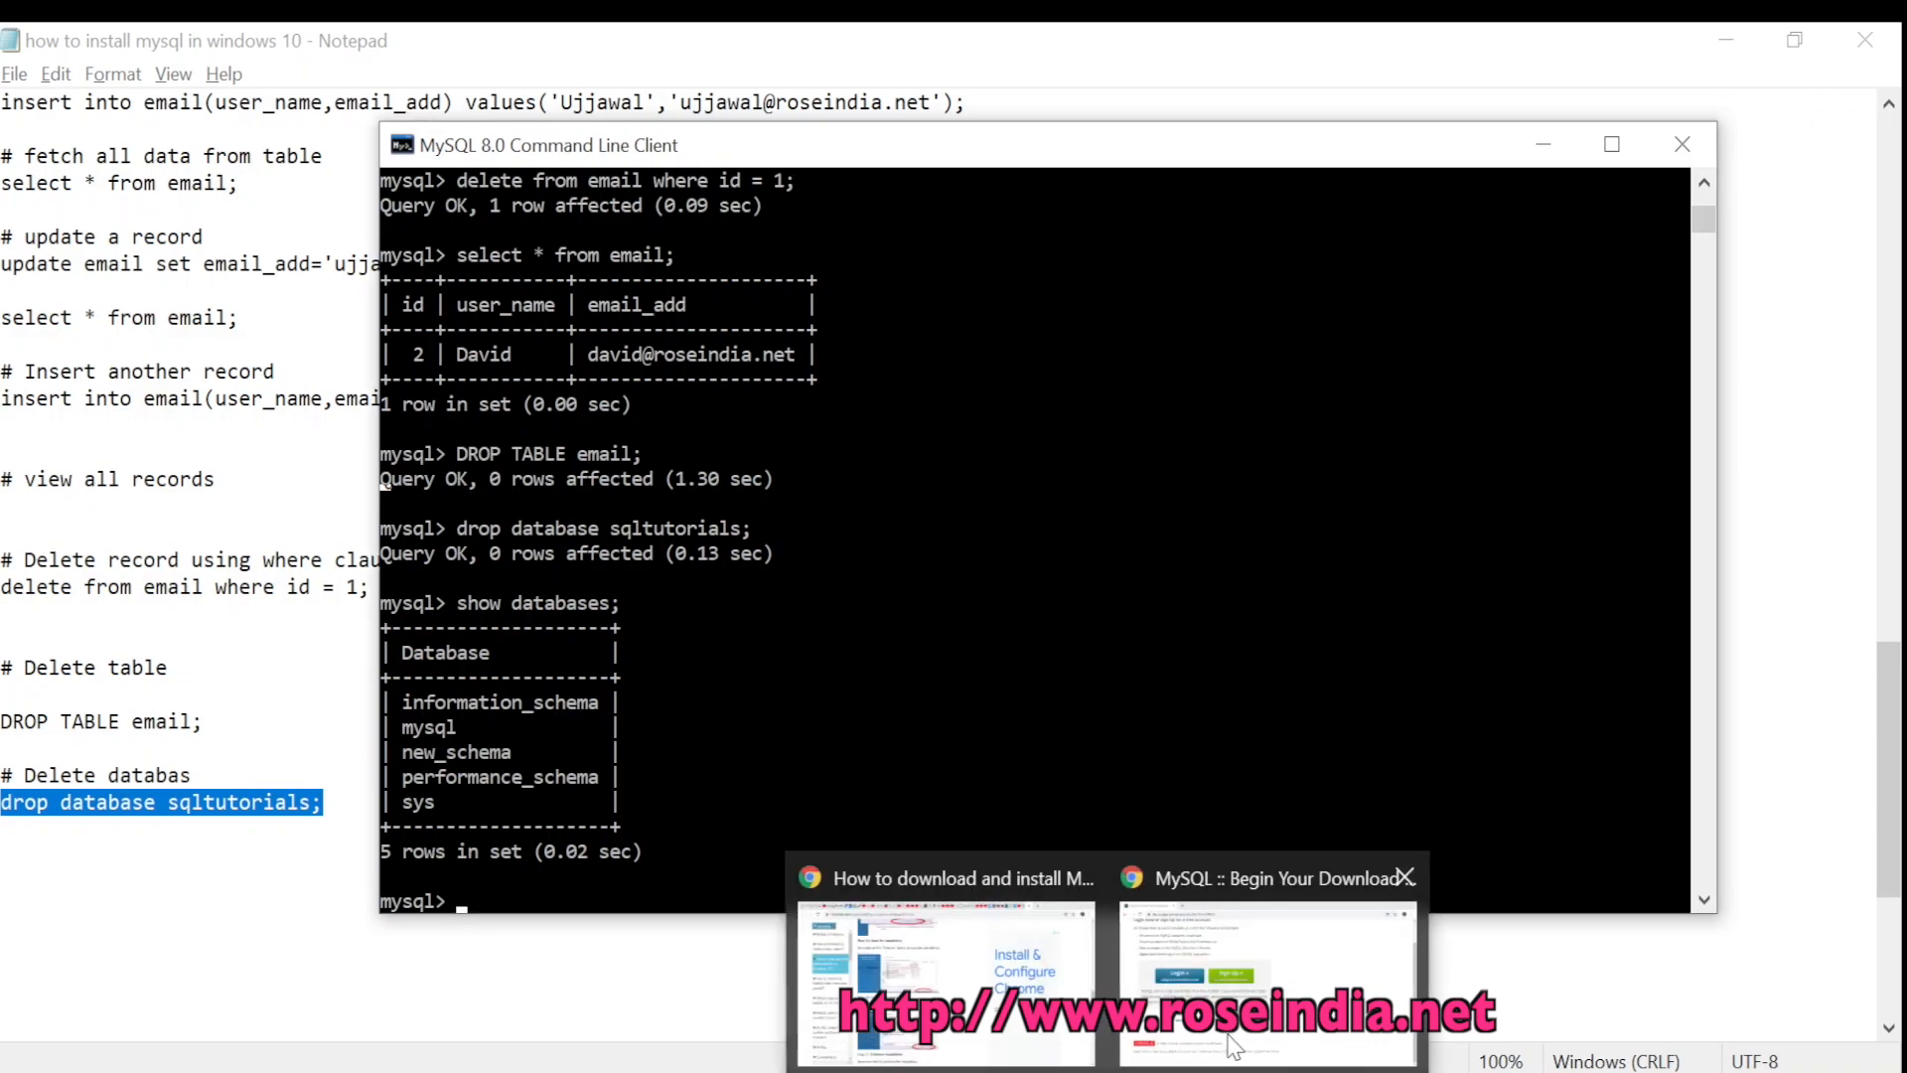
pyautogui.click(1222, 957)
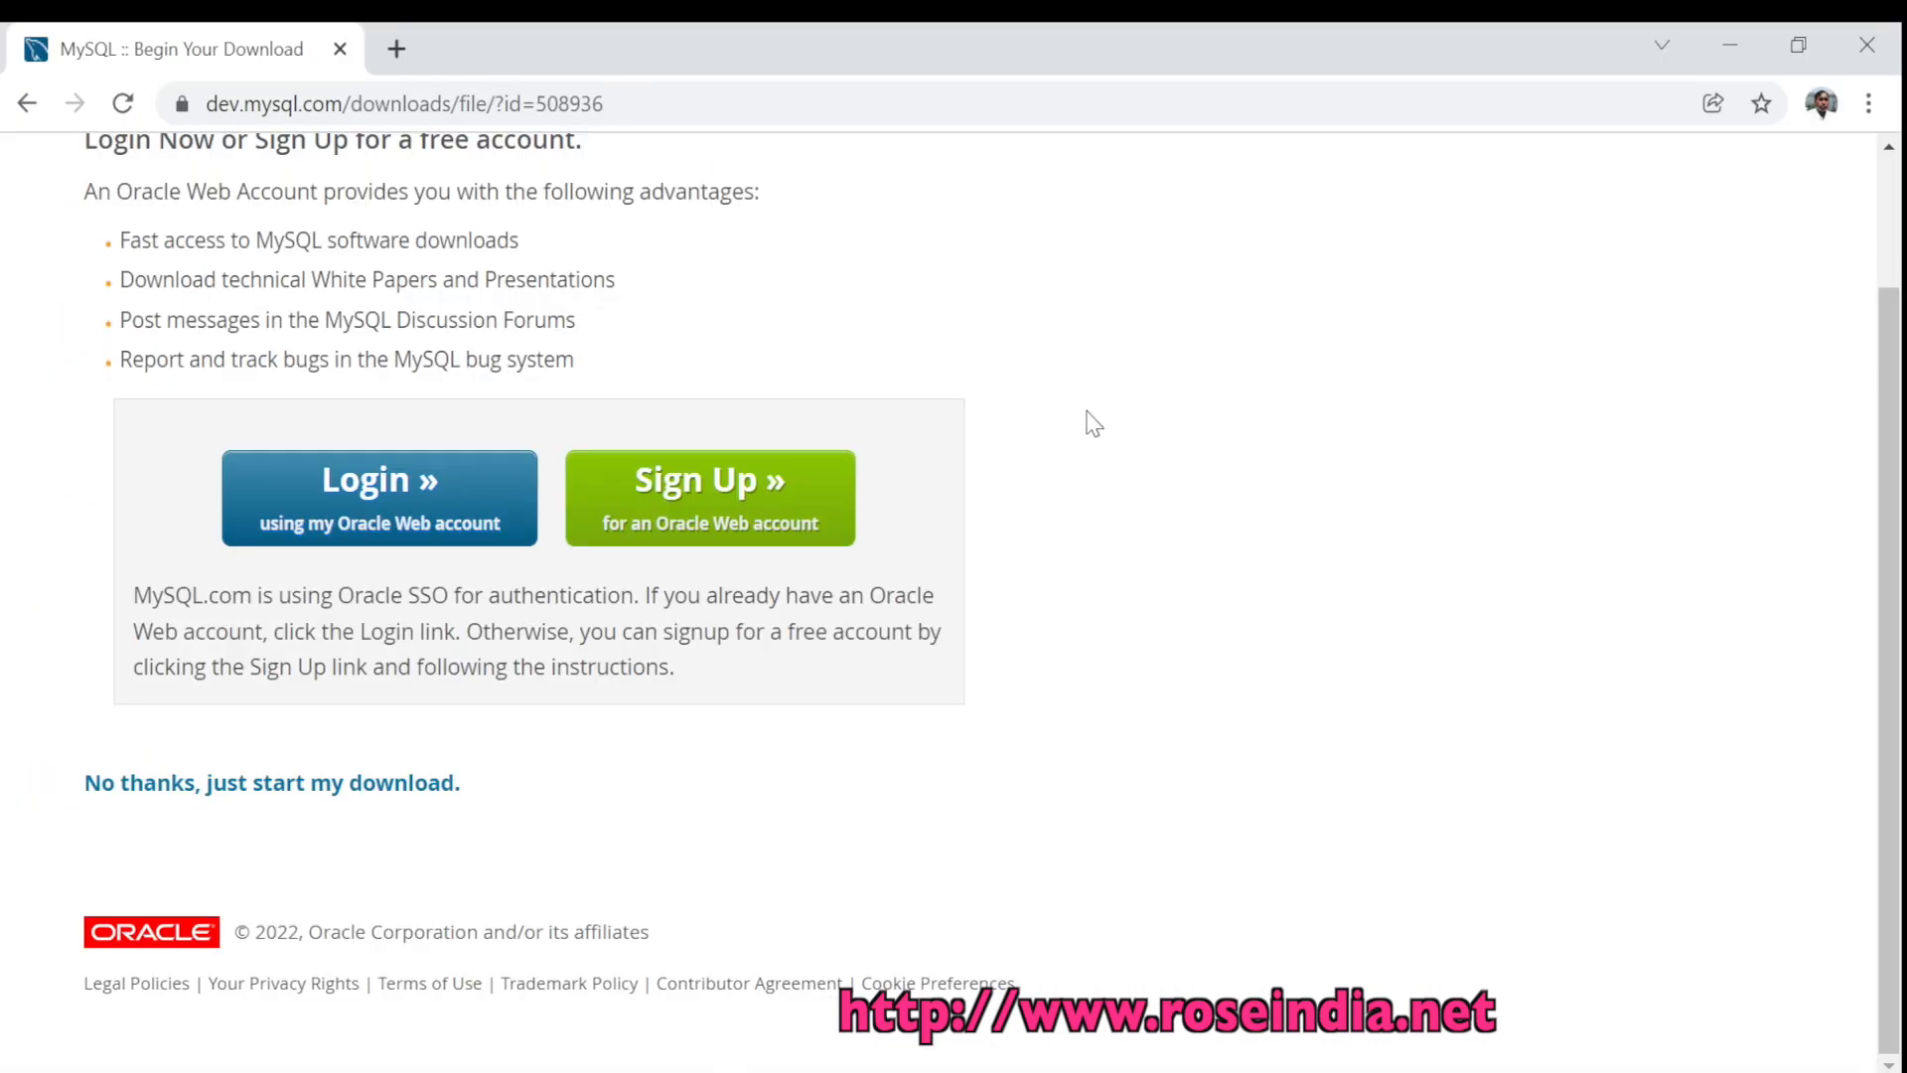
pyautogui.click(397, 49)
pyautogui.write('roseindia.net')
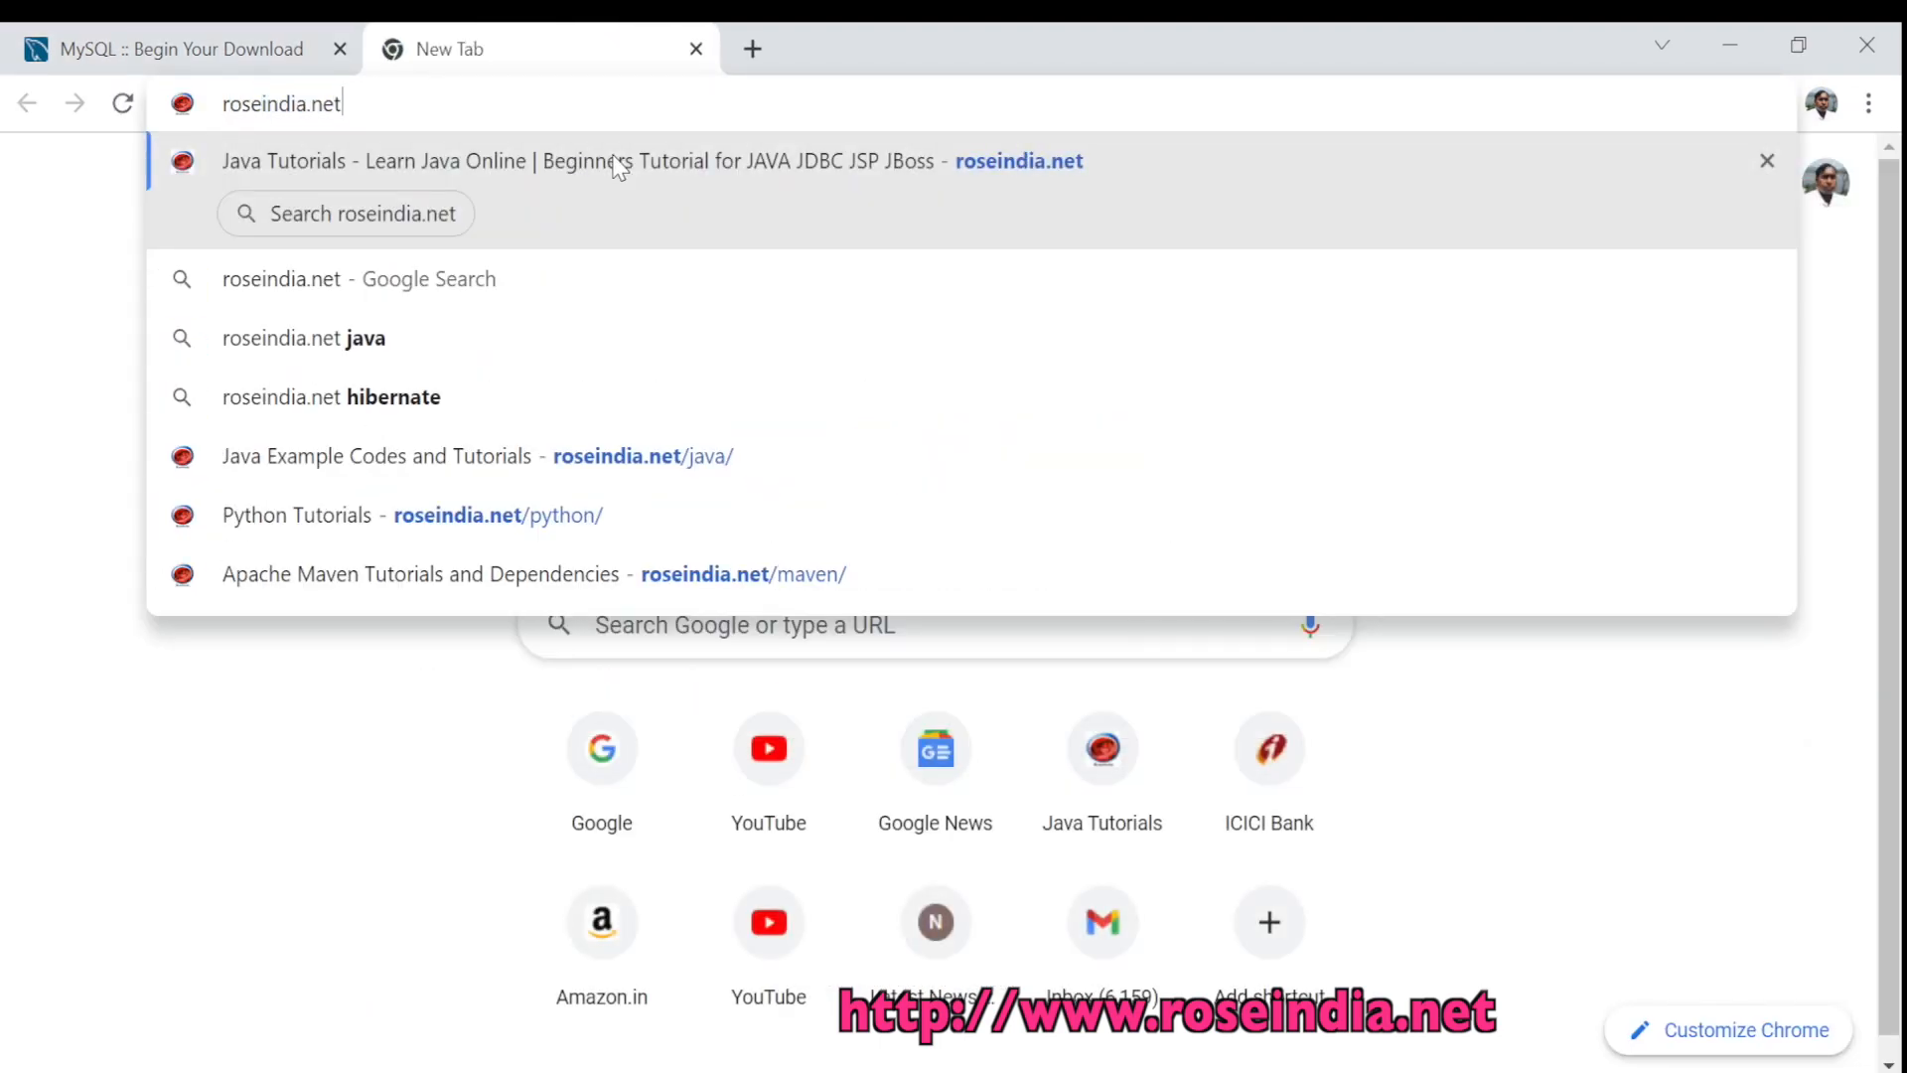
pyautogui.write('/my')
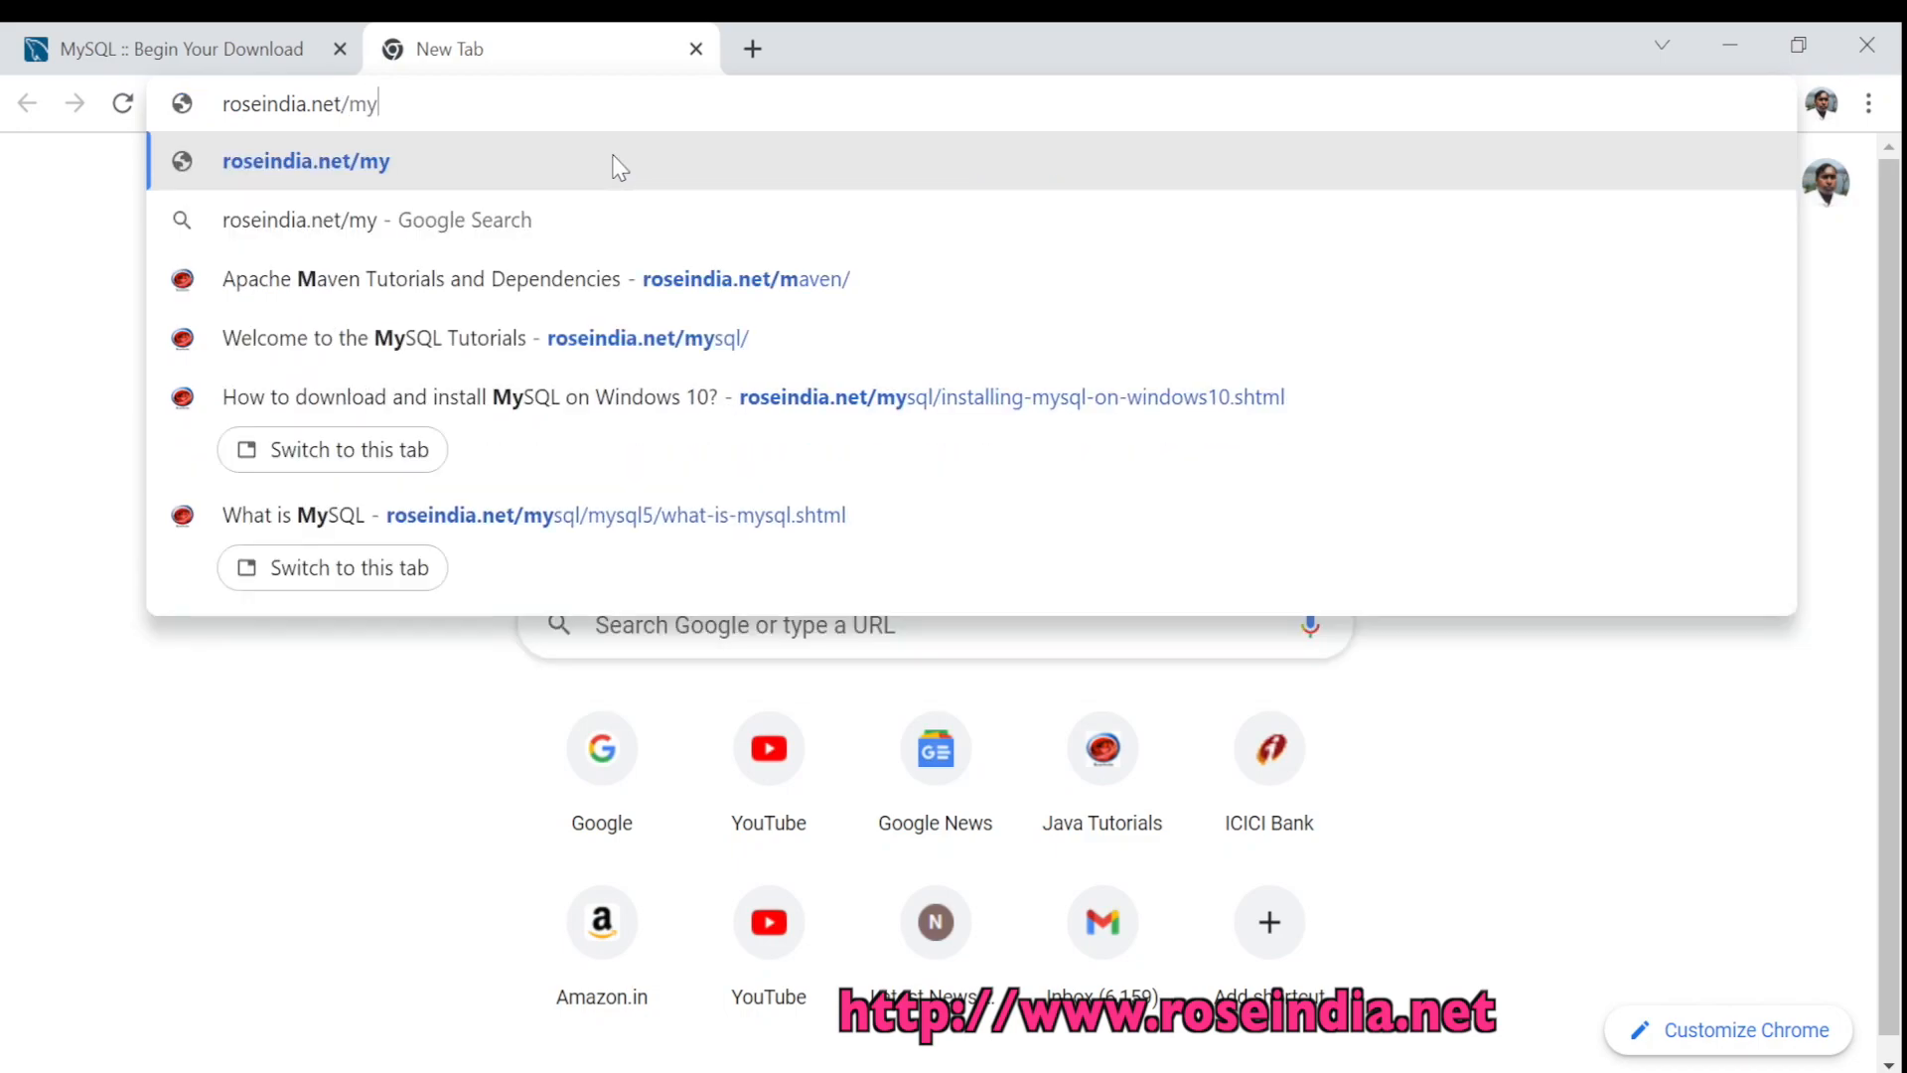
pyautogui.write('sql/')
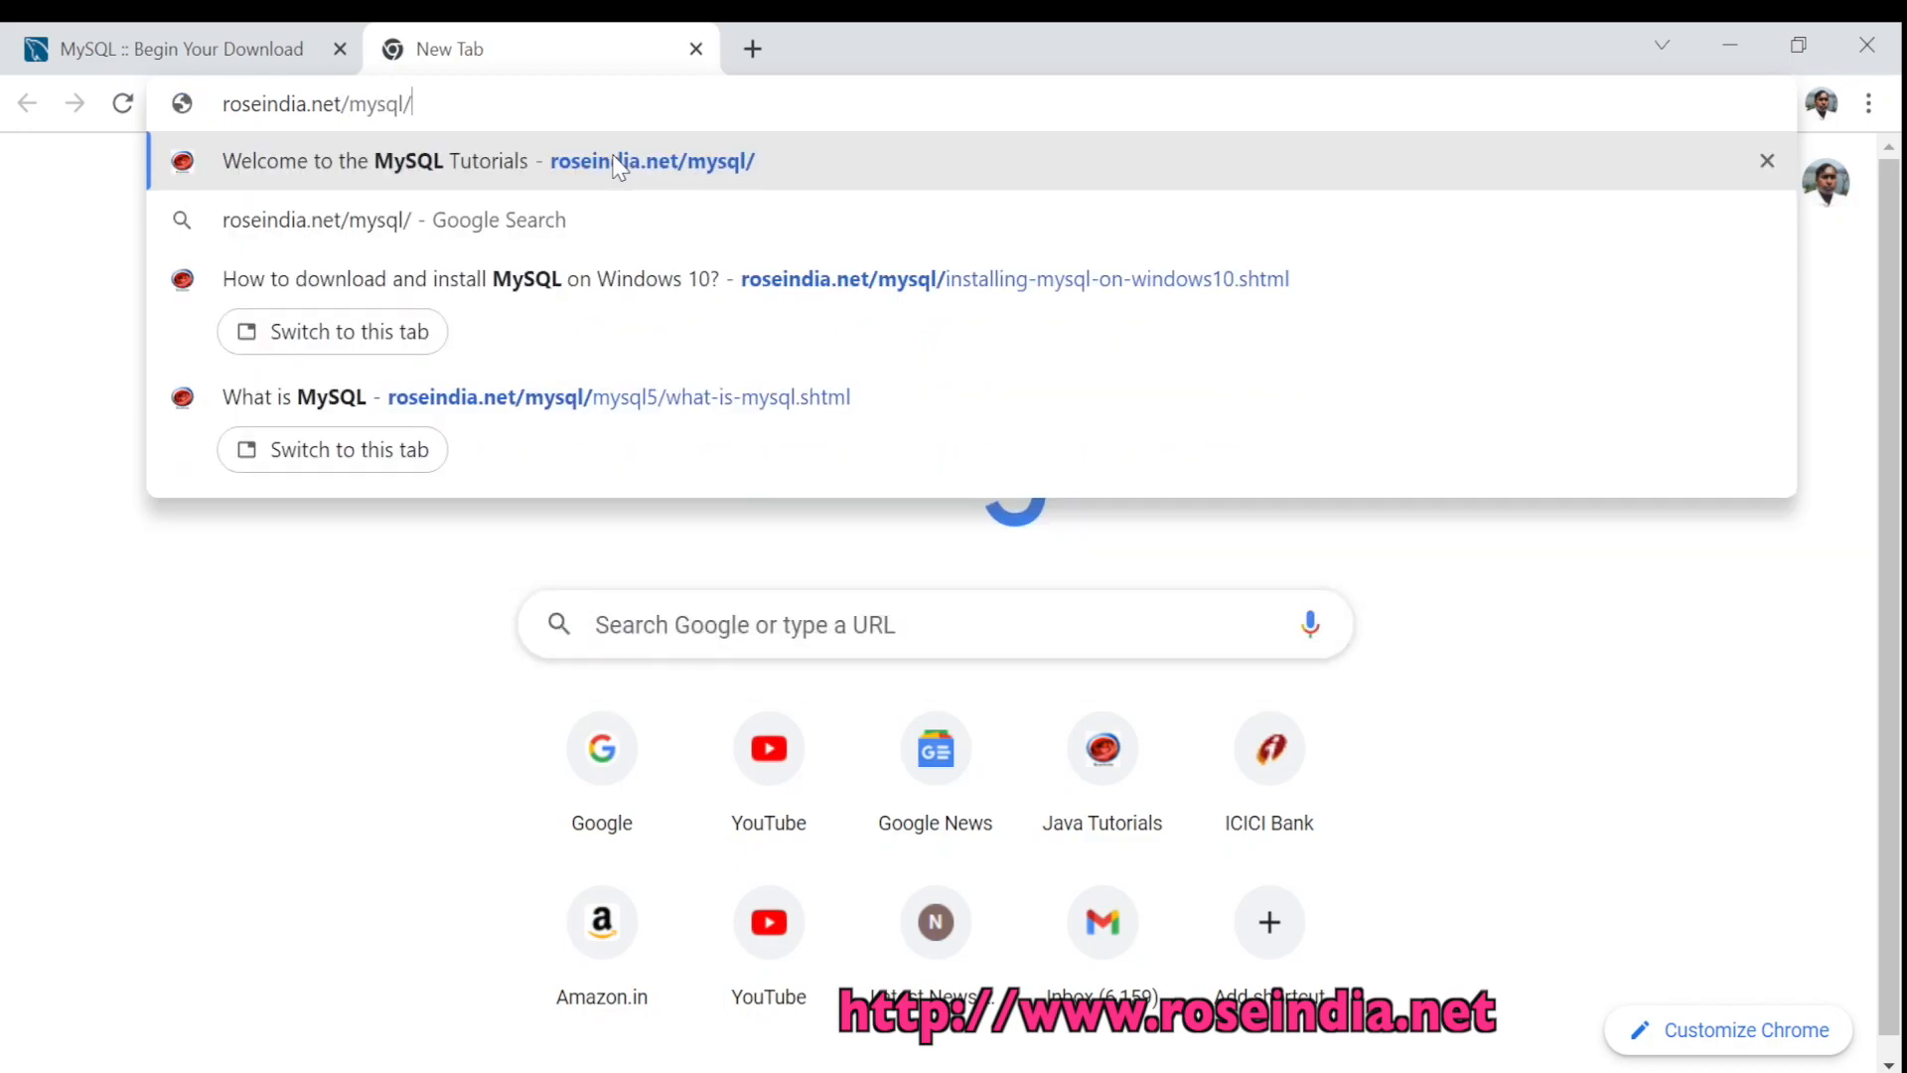
pyautogui.press('Return')
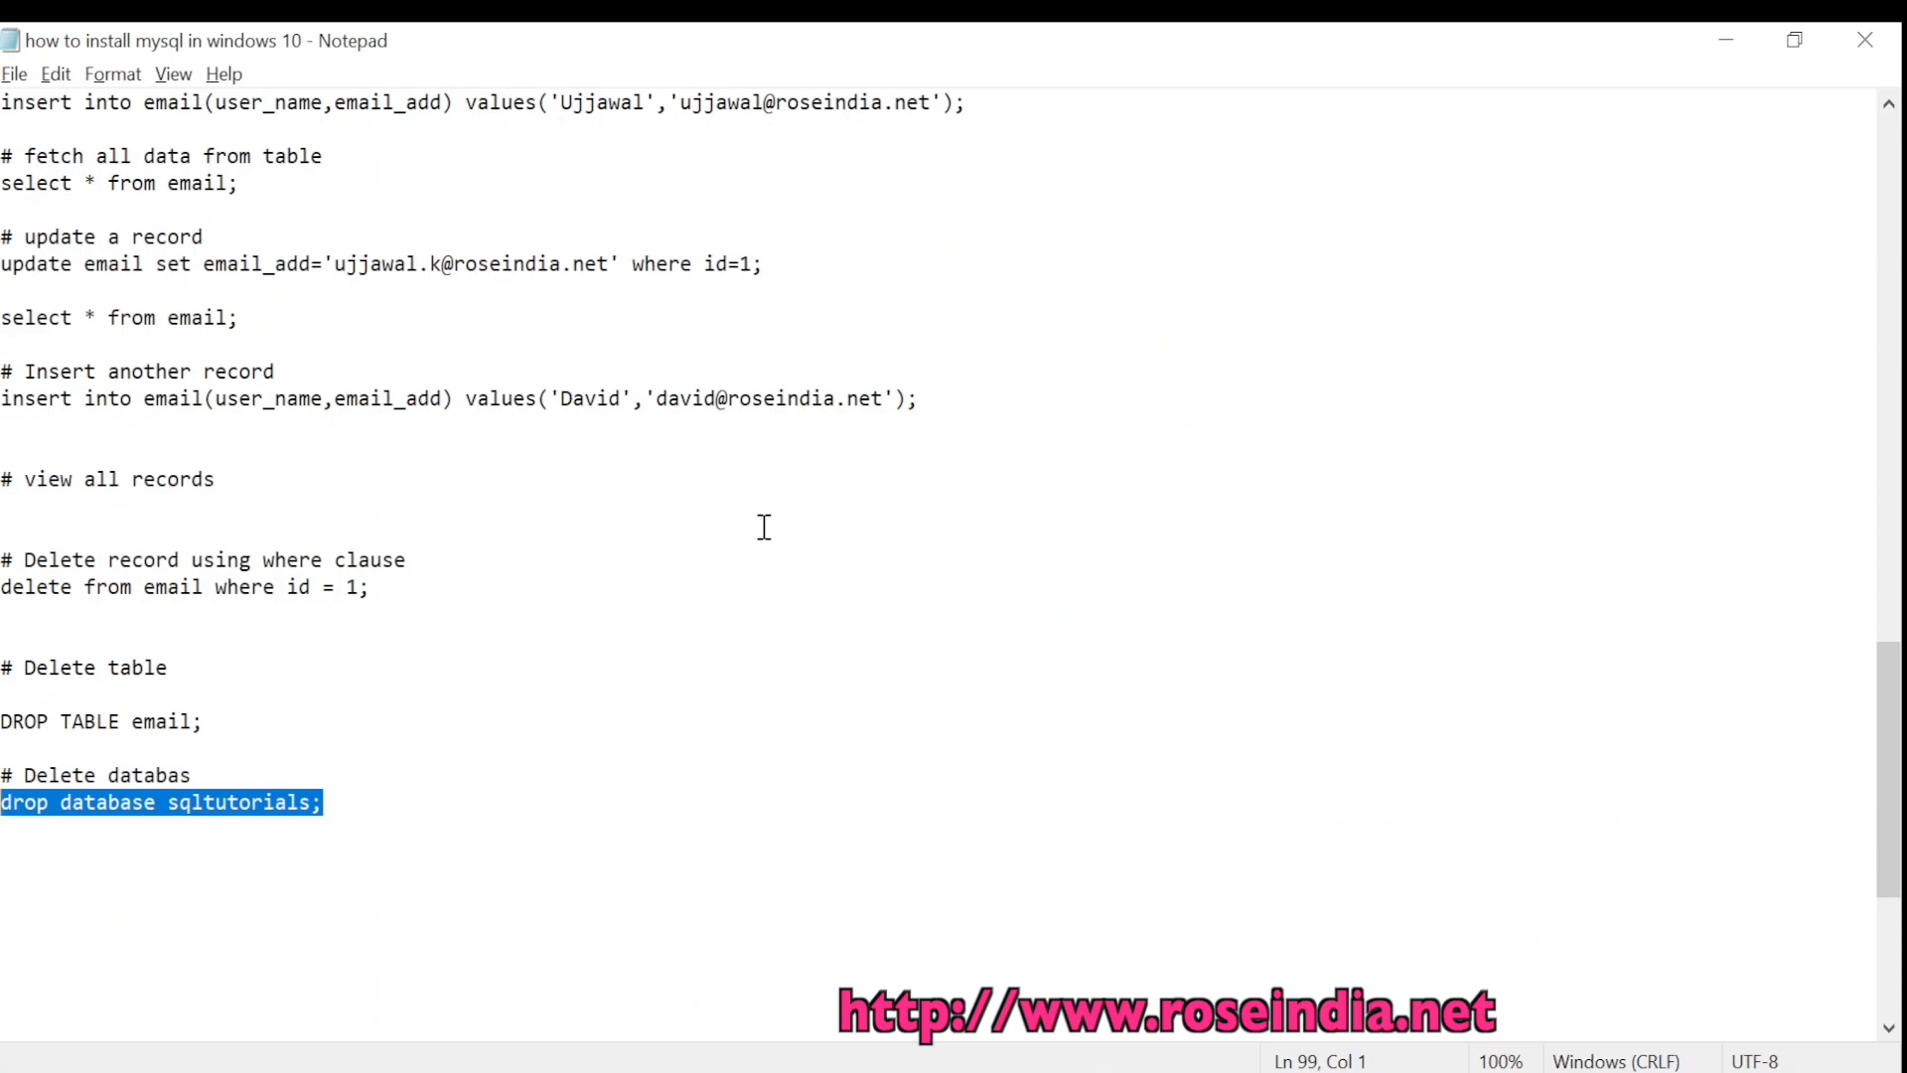
# Scroll back through the Notepad SQL notes to review the earlier create-database commands
pyautogui.click(762, 528)
pyautogui.scroll(5, 726, 747)
pyautogui.scroll(9, 726, 747)
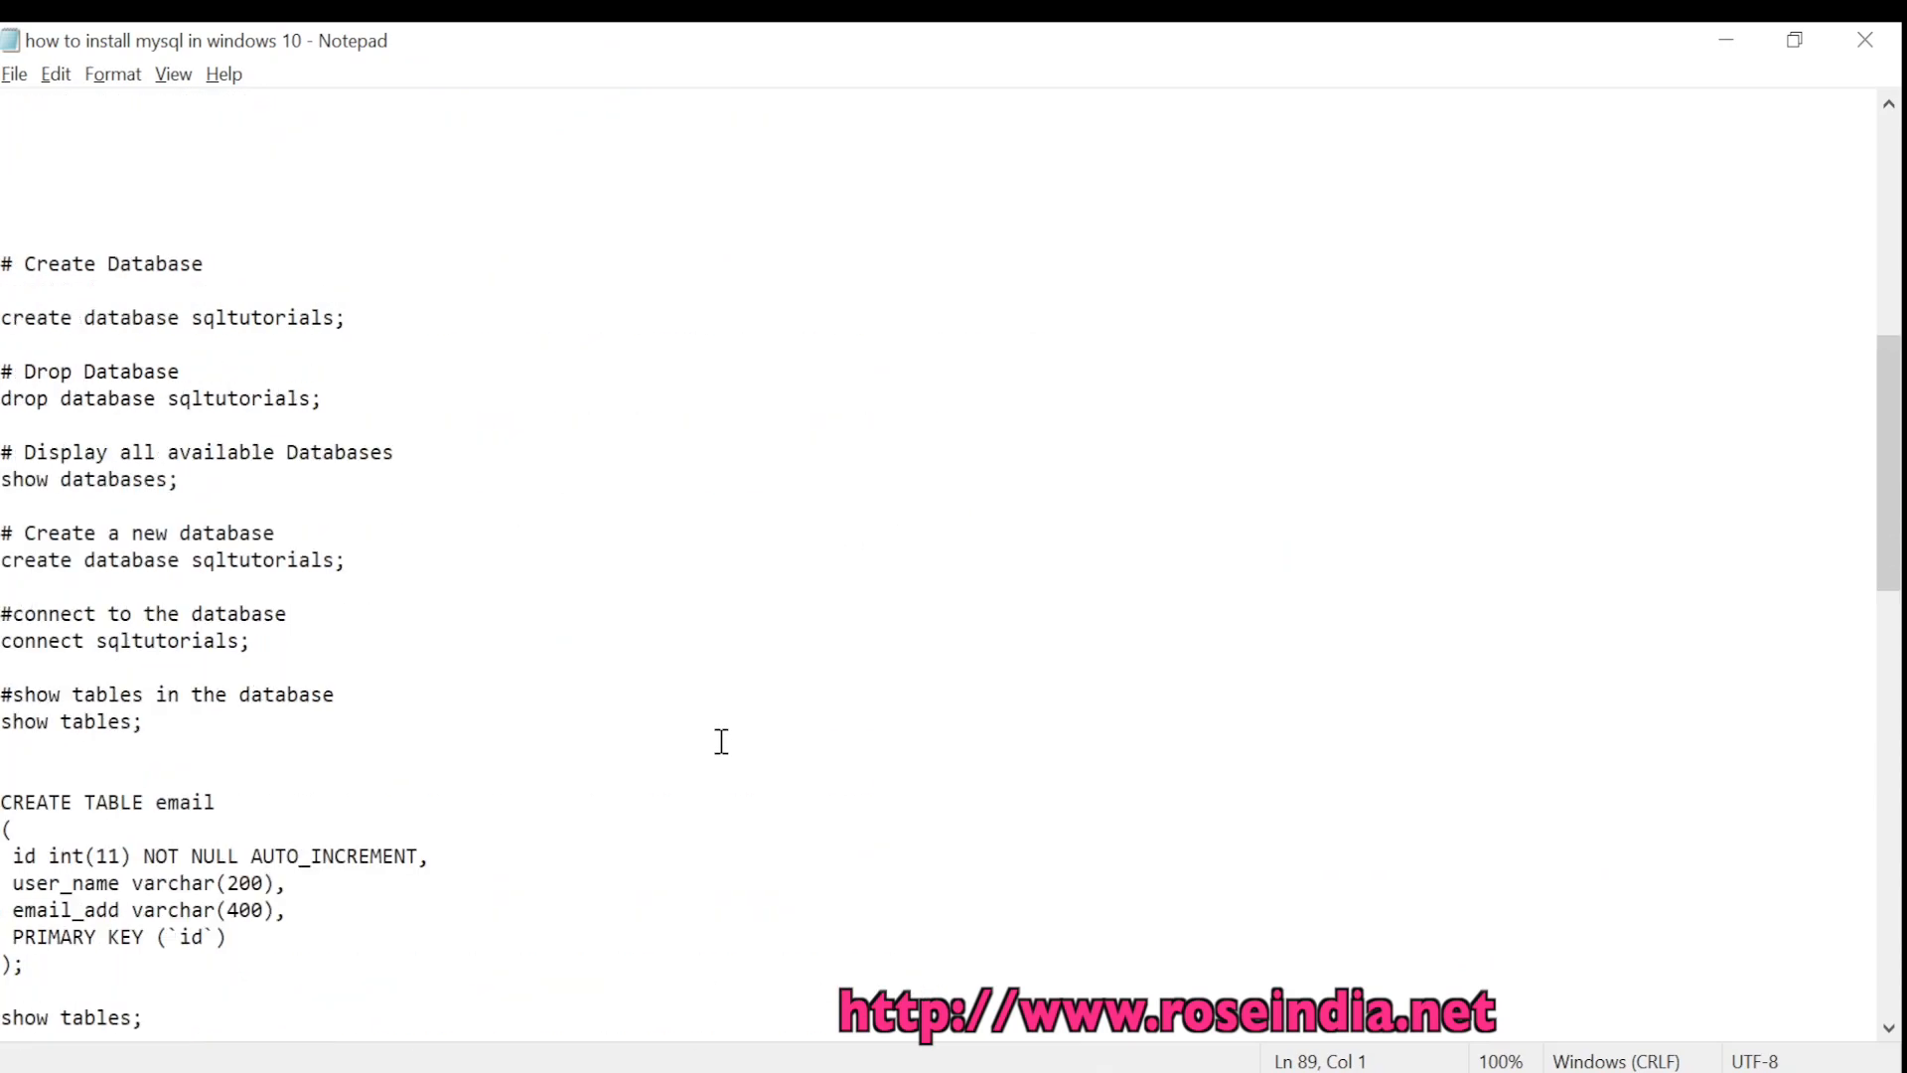
pyautogui.scroll(2, 721, 741)
pyautogui.scroll(-3, 695, 726)
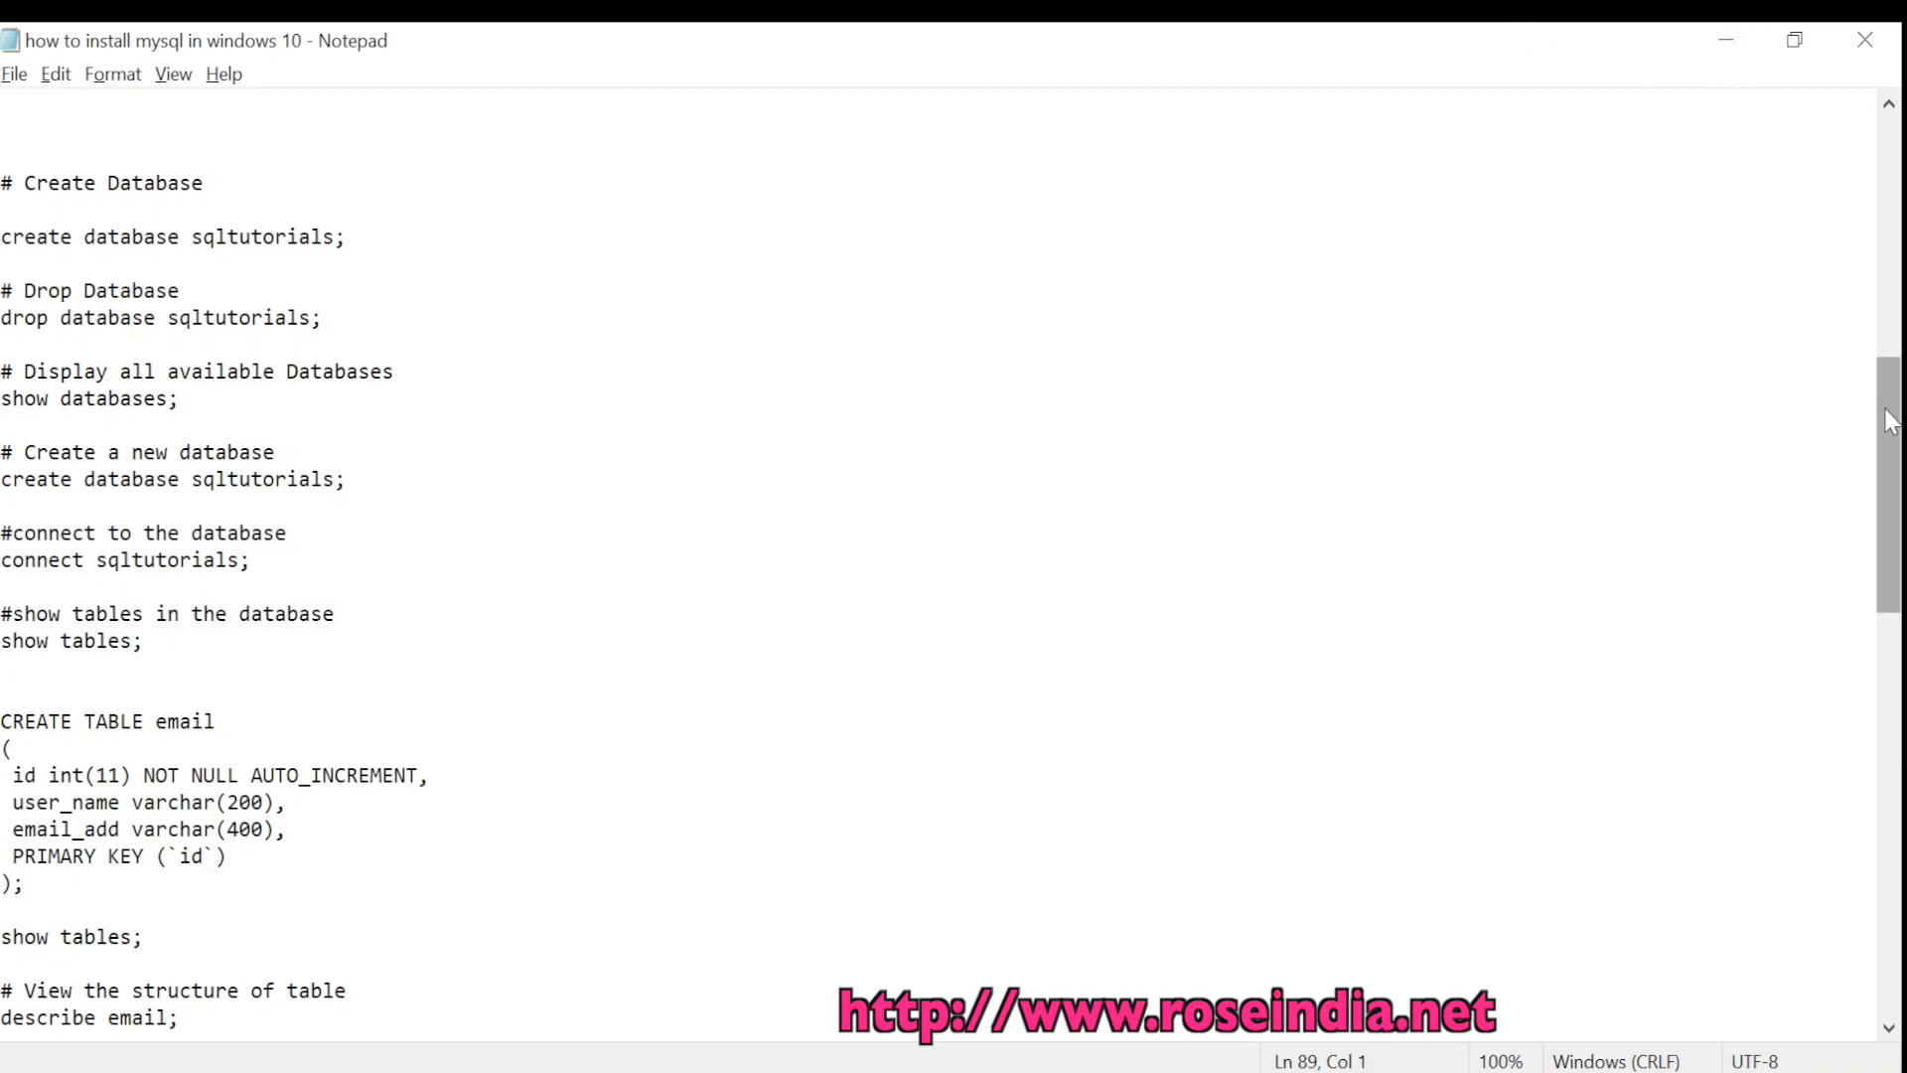
pyautogui.moveTo(1886, 412); pyautogui.dragTo(1885, 491)
# Minimize the notes and scroll the MySQL Tutorials page down to the Views and Subqueries topics
pyautogui.click(1754, 42)
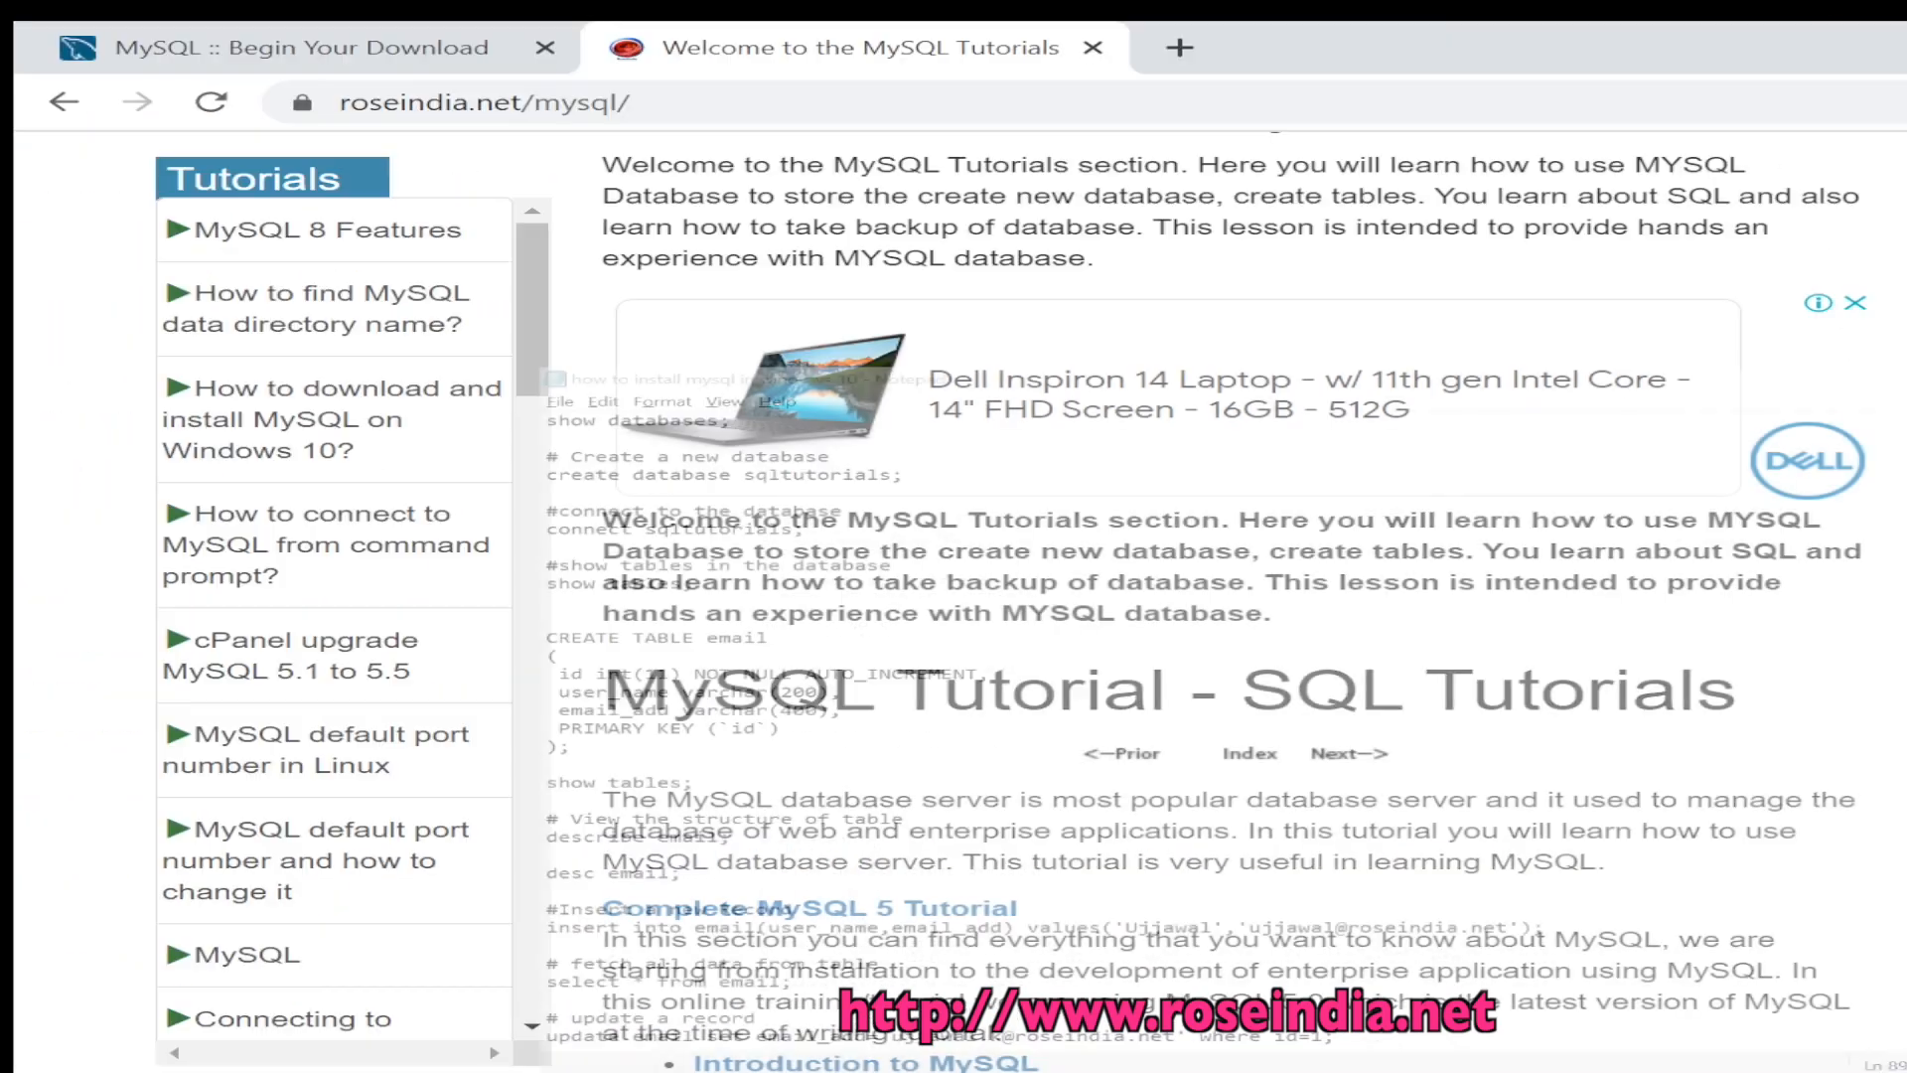
pyautogui.scroll(-8, 1431, 504)
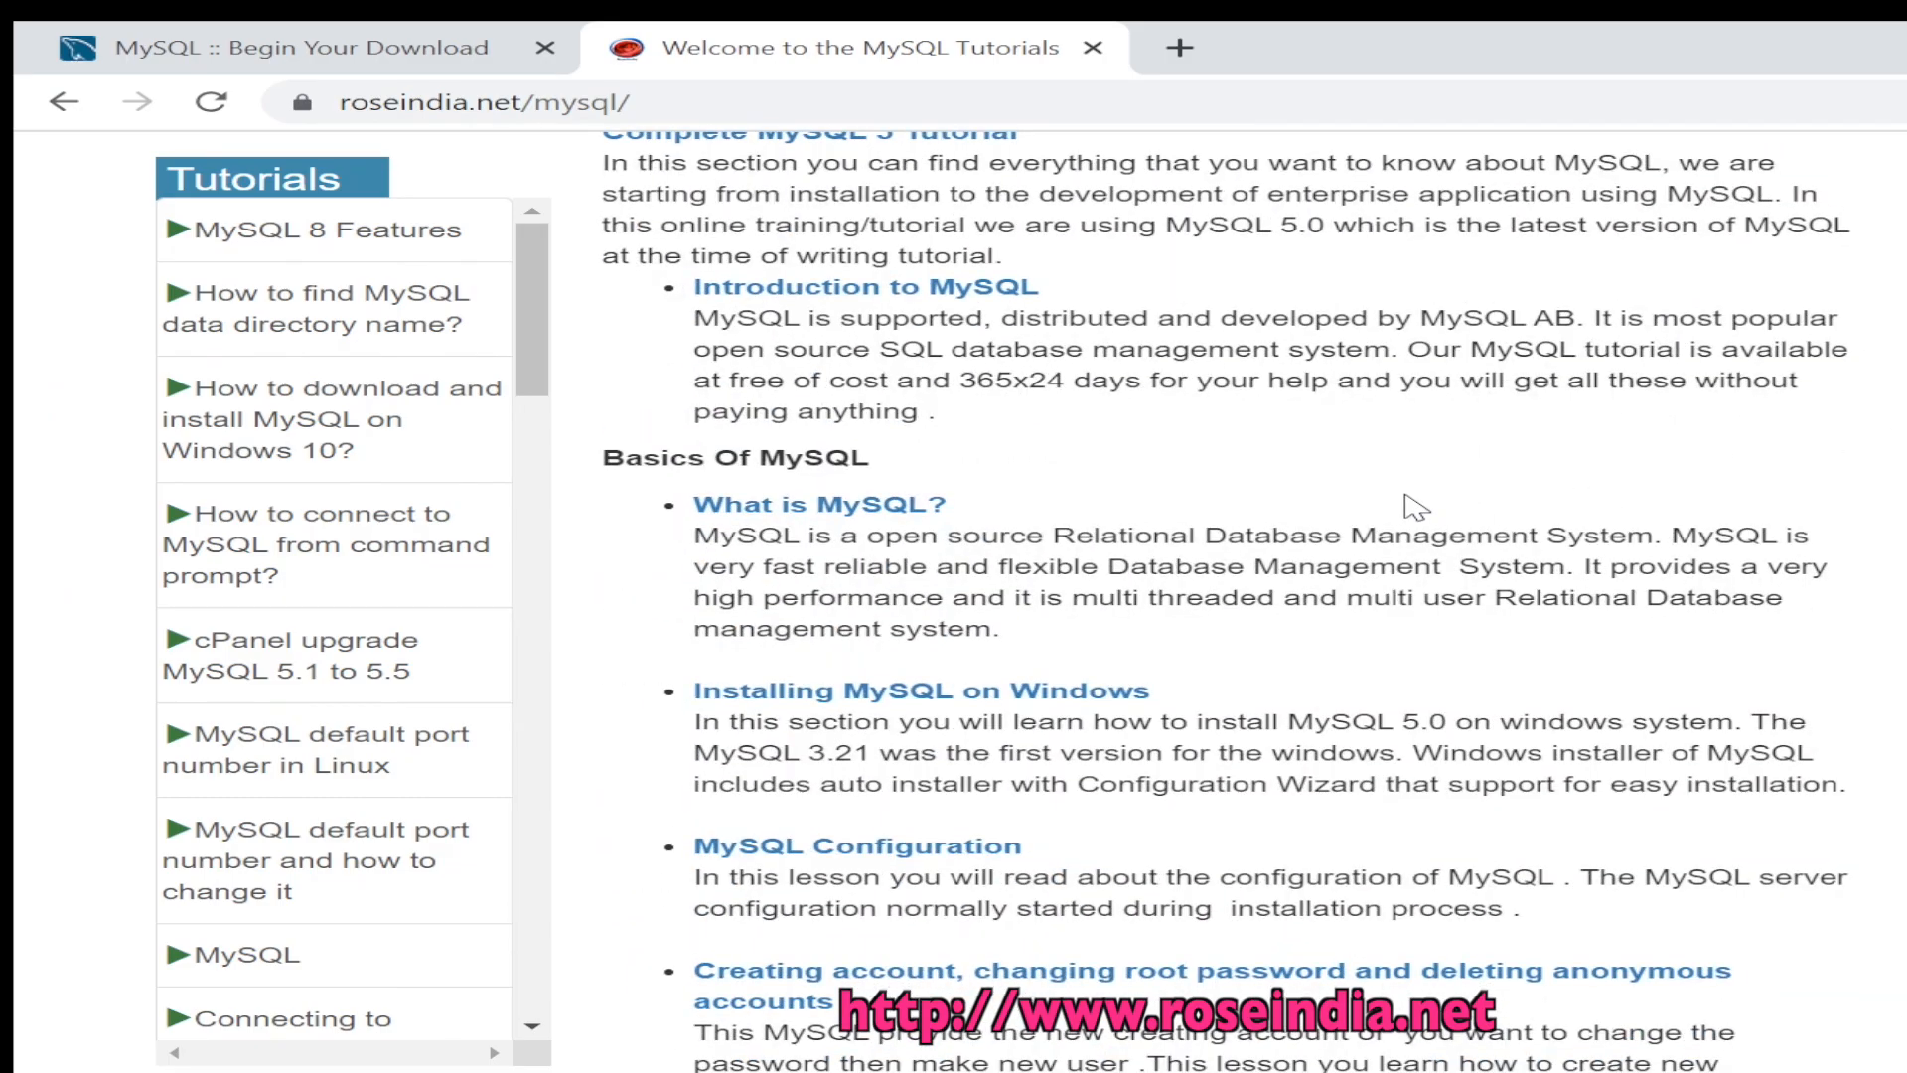
pyautogui.scroll(-10, 1432, 504)
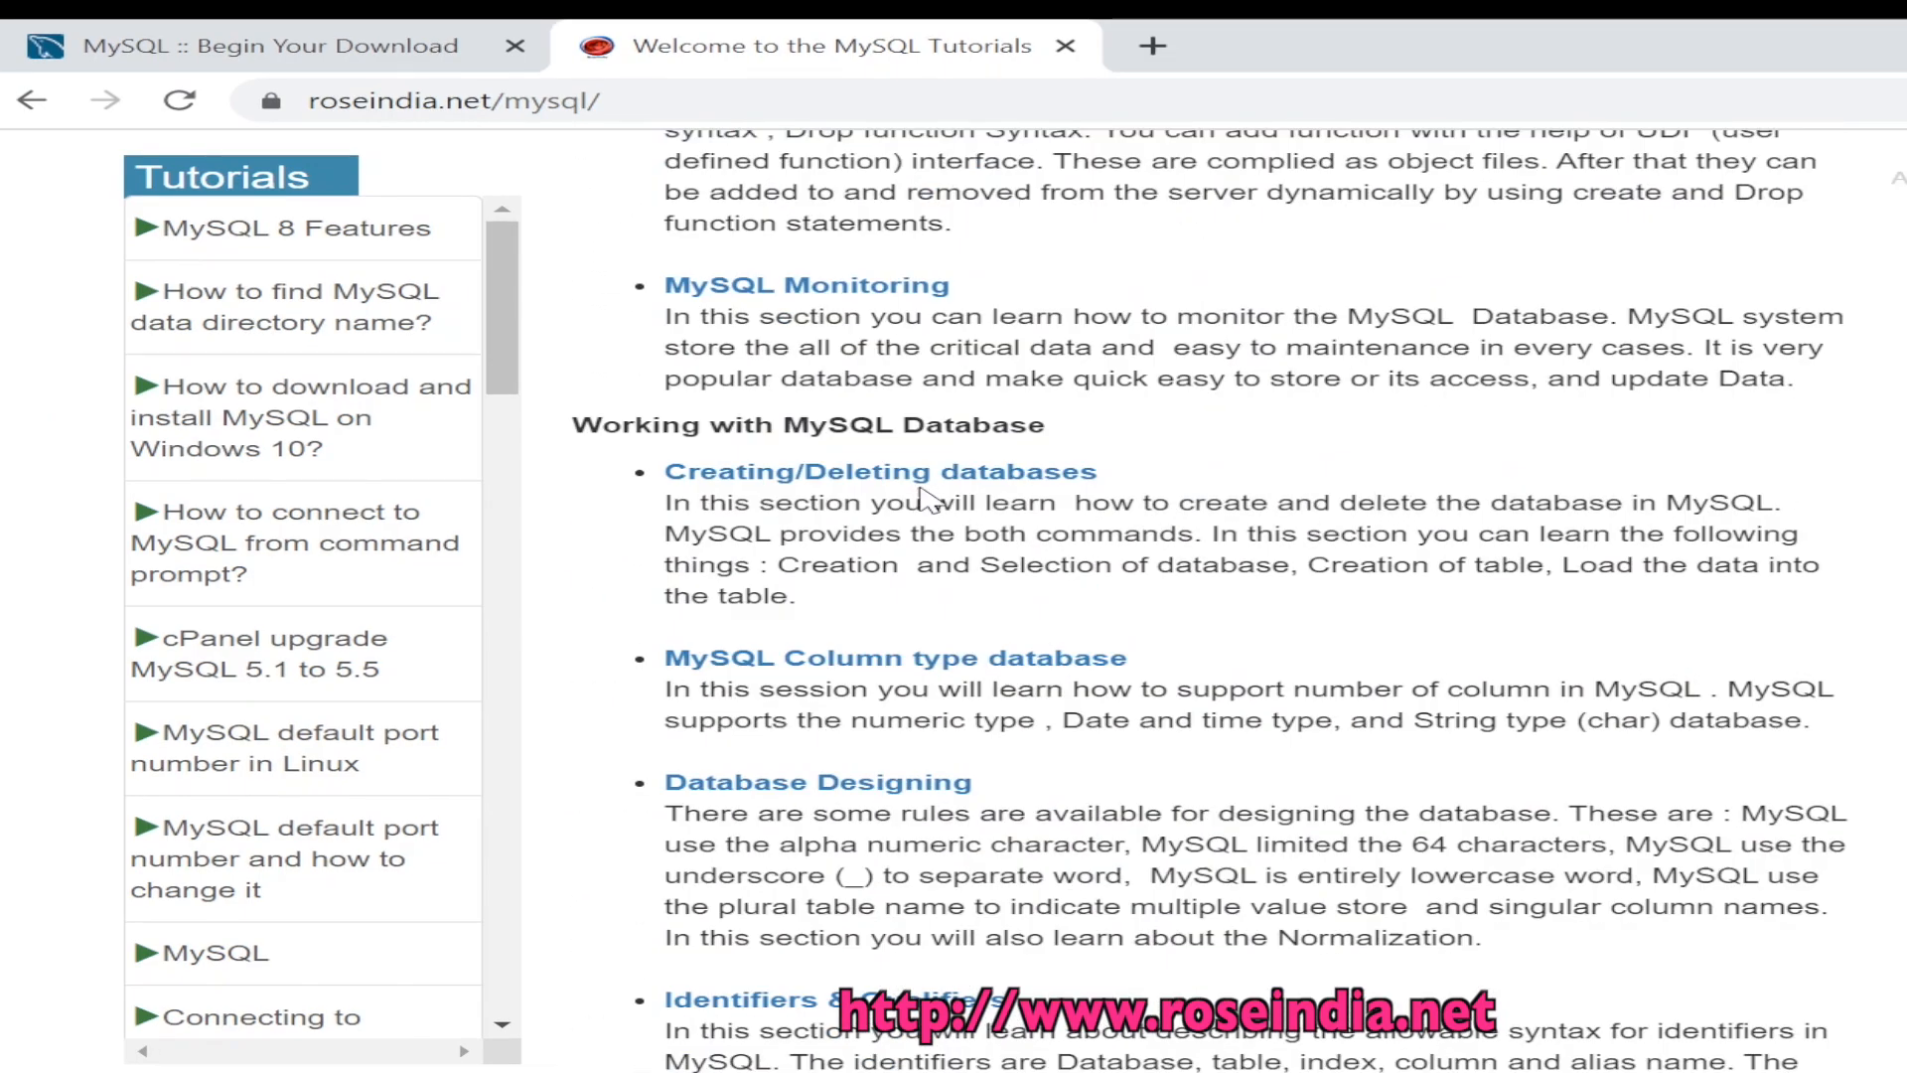
pyautogui.scroll(-13, 1029, 561)
pyautogui.scroll(-8, 1029, 561)
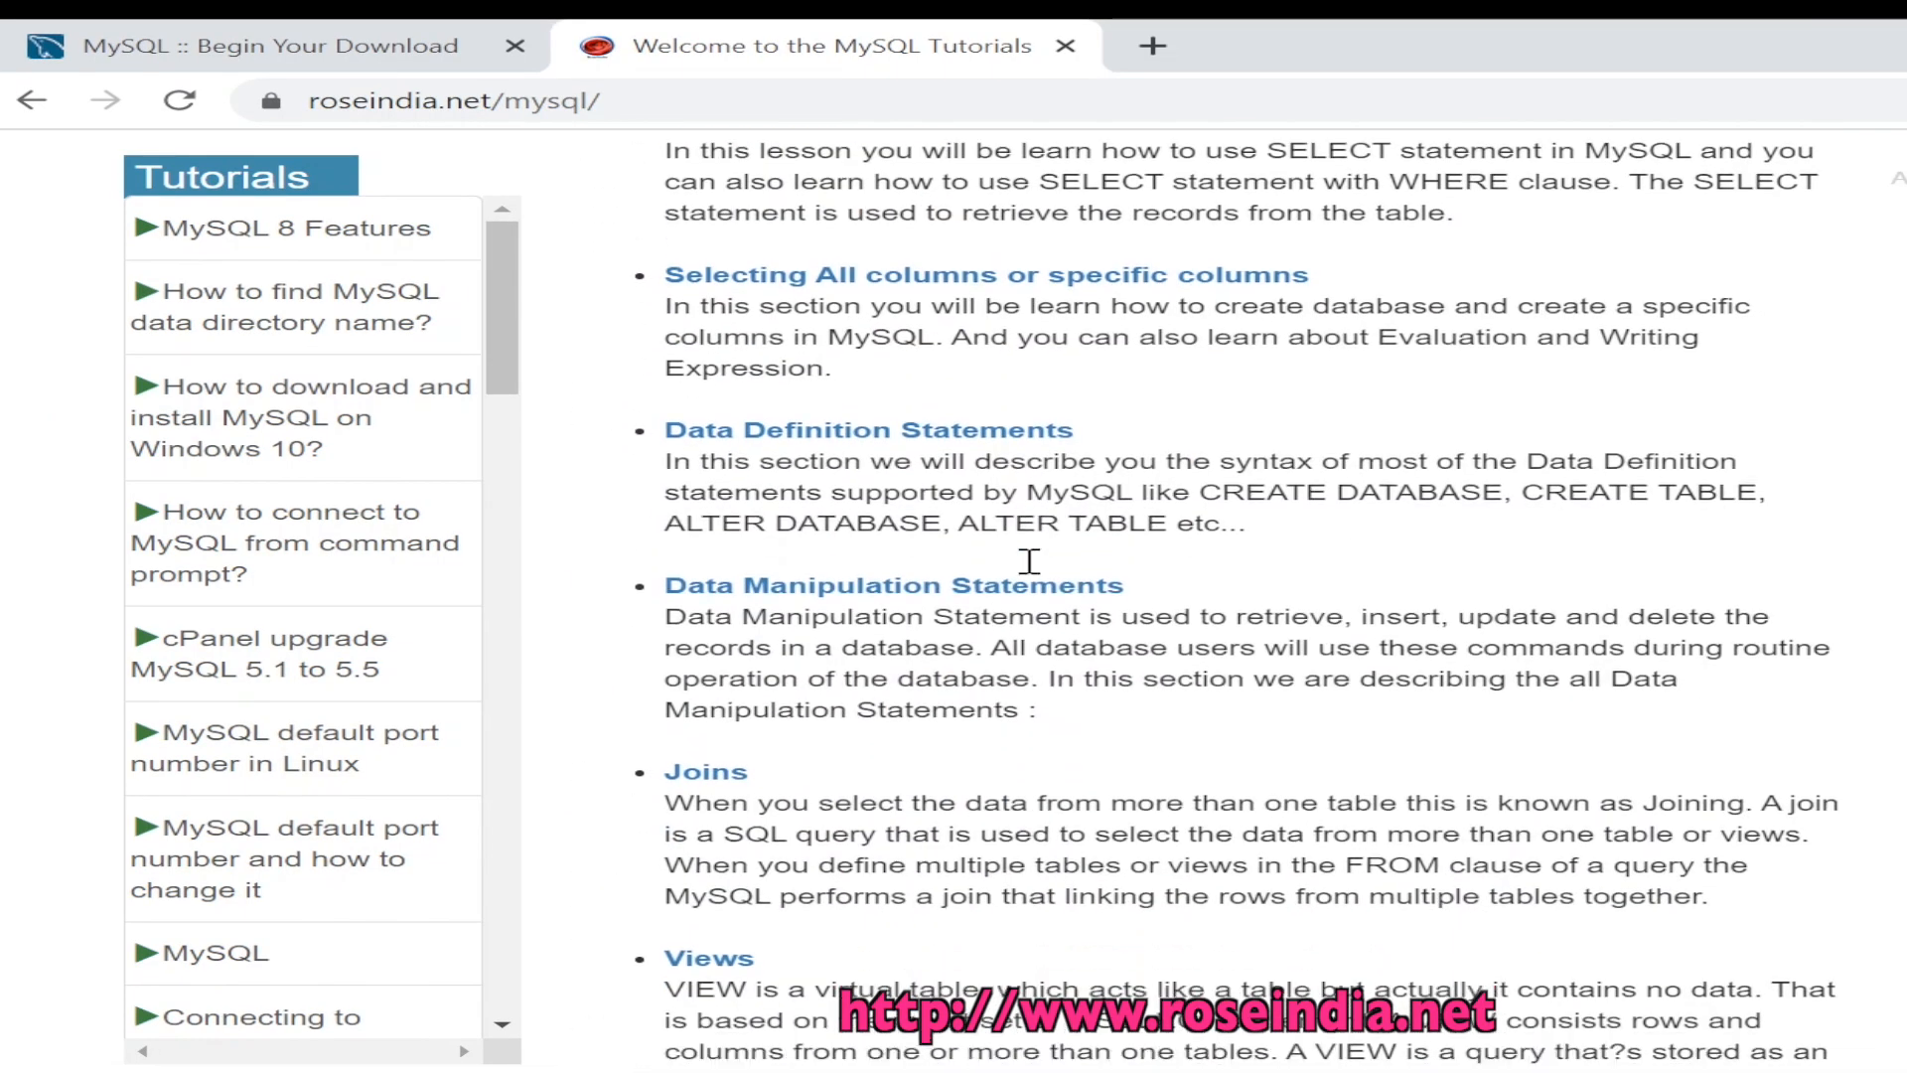